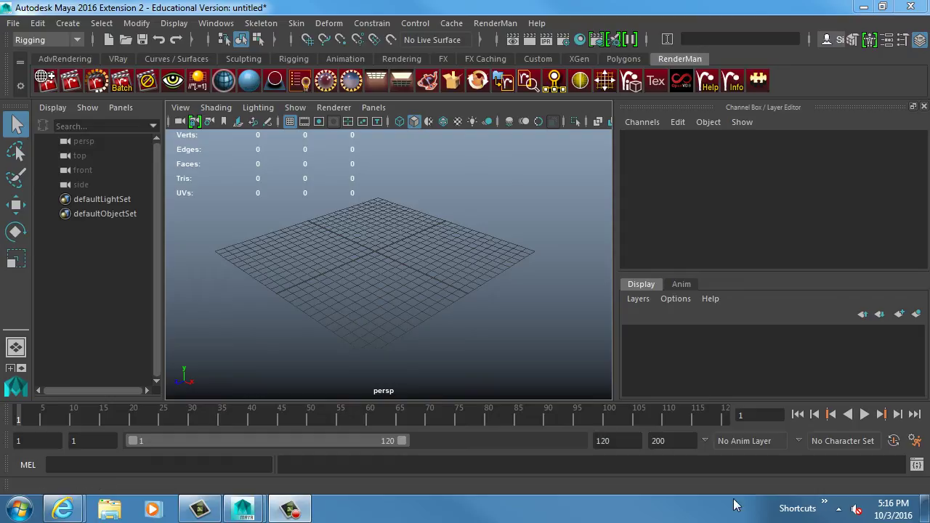
Step: Launch the Mari 3.1v3 installer, accept the license agreement and keep the default destination folder
{"action": "left_click", "coordinate": [829, 509]}
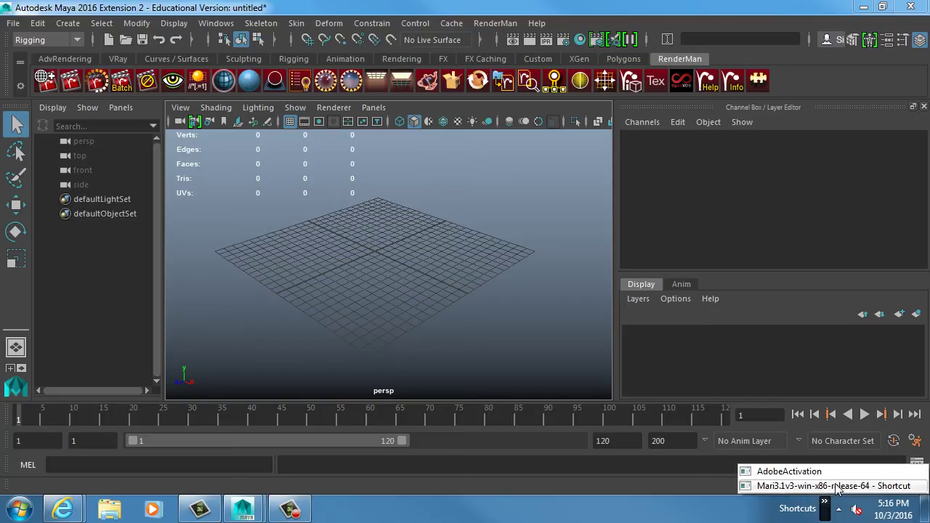
{"action": "left_click", "coordinate": [858, 485]}
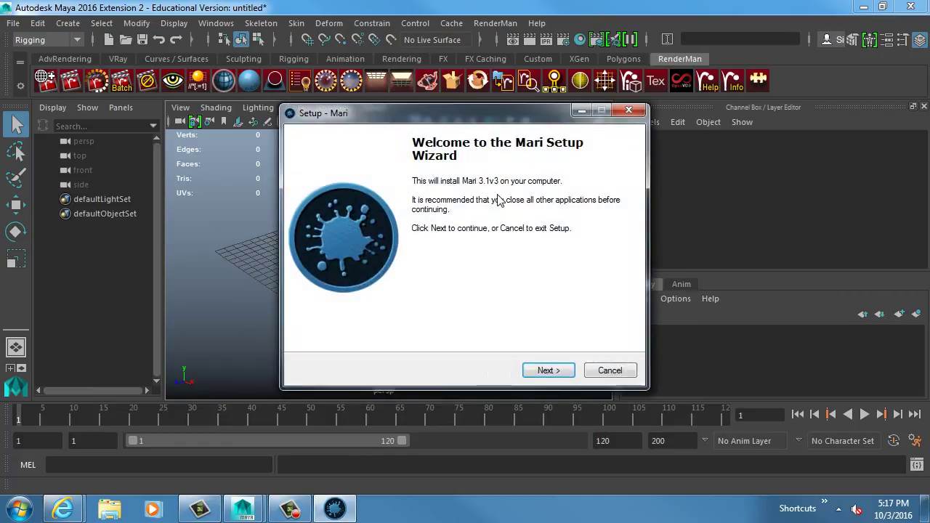
{"action": "left_click", "coordinate": [547, 372]}
{"action": "left_click", "coordinate": [372, 327]}
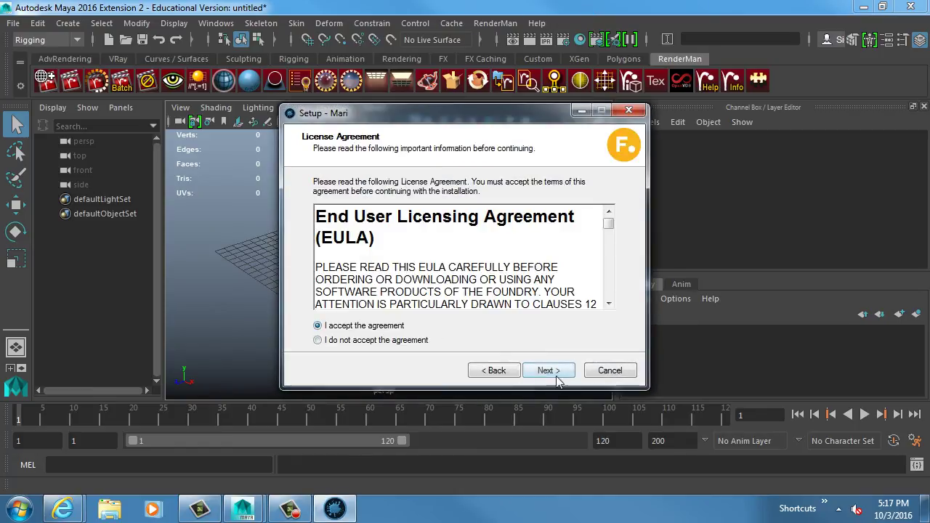
{"action": "left_click", "coordinate": [550, 372]}
{"action": "left_click", "coordinate": [560, 373]}
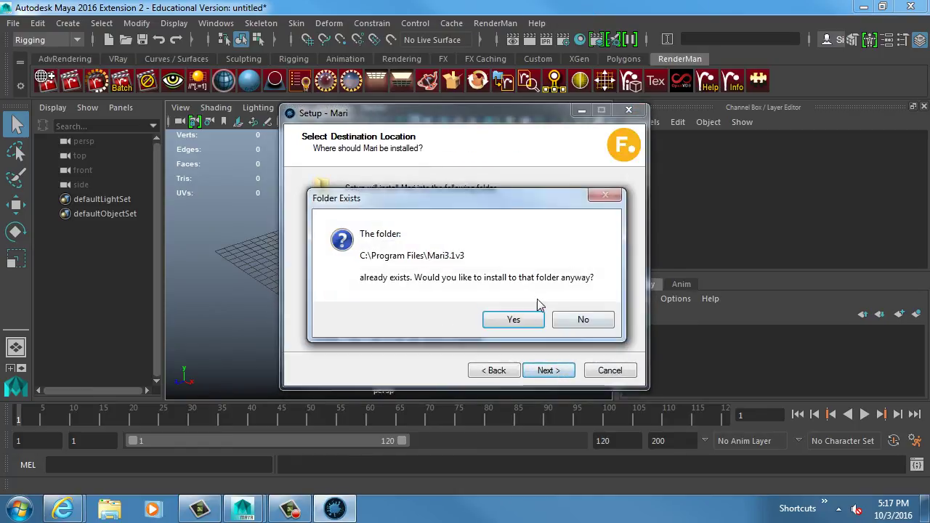
Step: Decline installing into the existing Mari3.1v3 folder and exit the setup wizard
{"action": "left_click", "coordinate": [583, 322]}
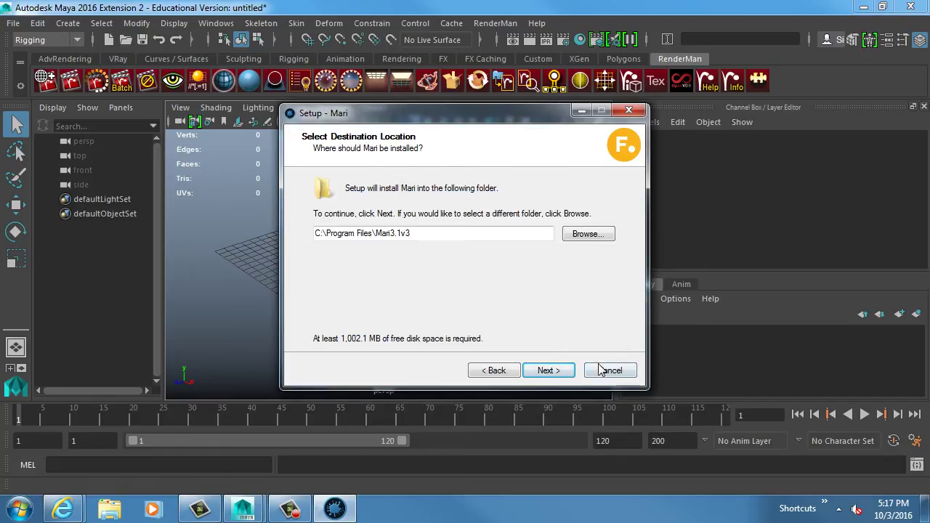
{"action": "left_click", "coordinate": [607, 372]}
{"action": "left_click", "coordinate": [533, 322]}
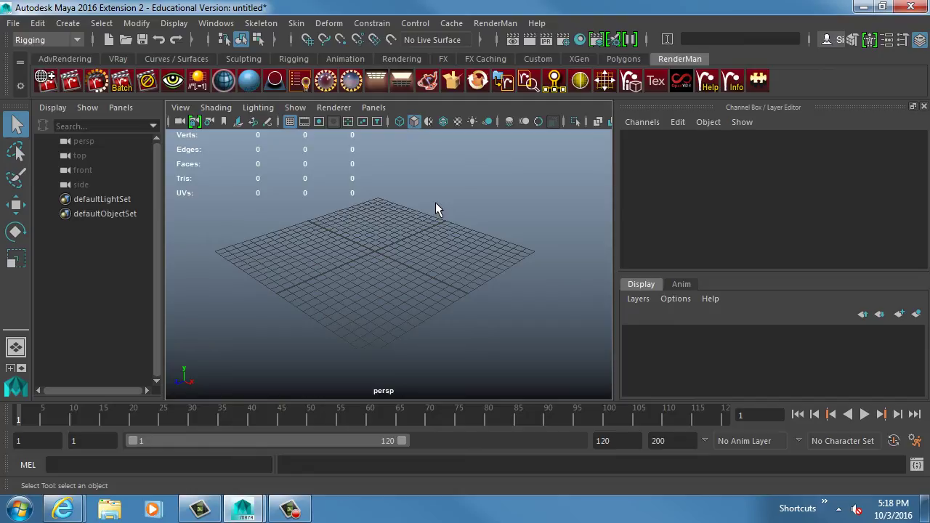
{"action": "left_click", "coordinate": [20, 510]}
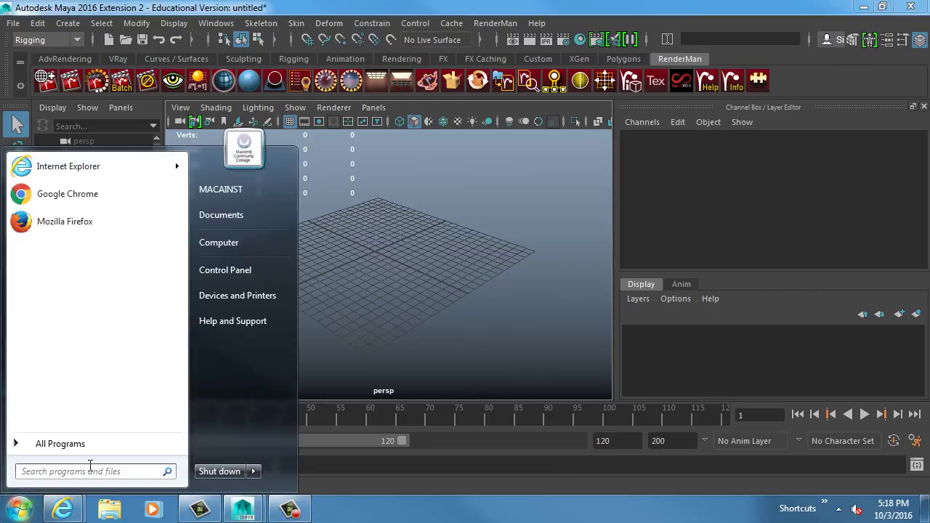
{"action": "left_click", "coordinate": [429, 312]}
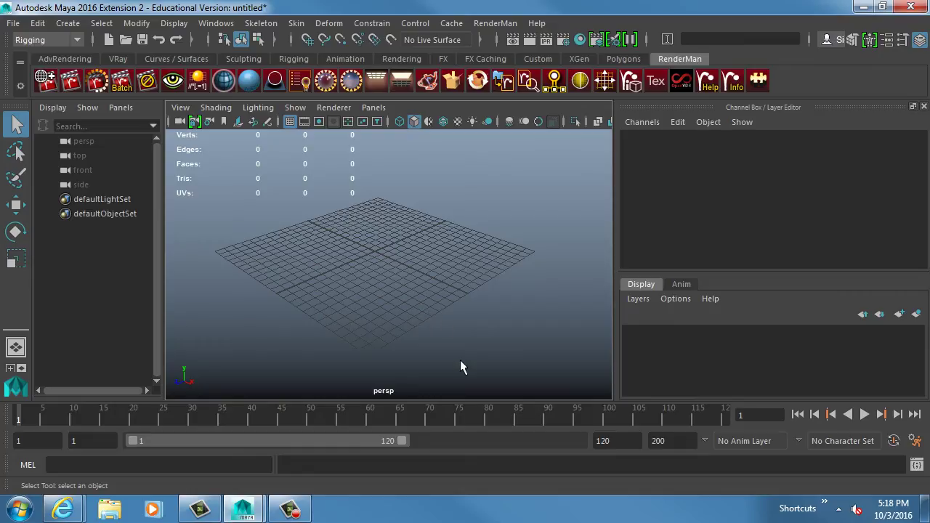
{"action": "left_click", "coordinate": [13, 23]}
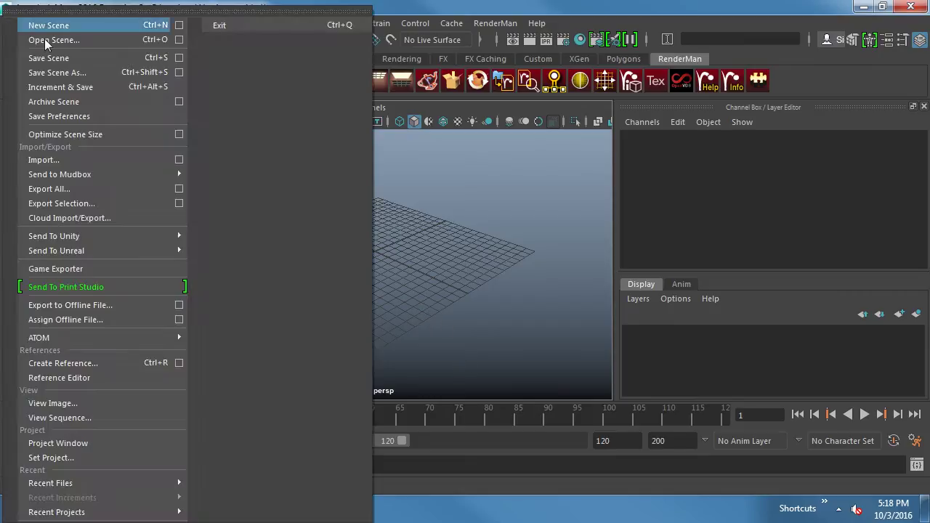
{"action": "left_click", "coordinate": [440, 233]}
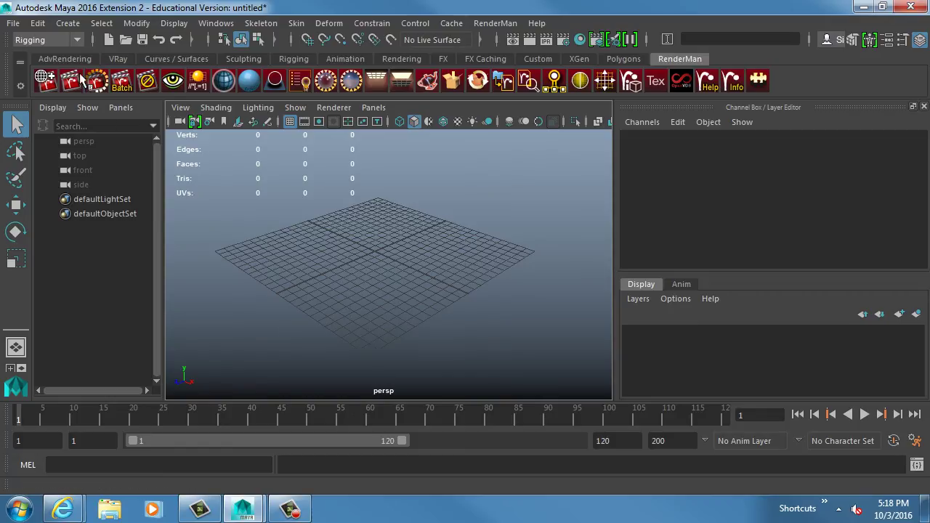
Step: Switch to Internet Explorer and search the web for "3d environment"
{"action": "mouse_move", "coordinate": [72, 511]}
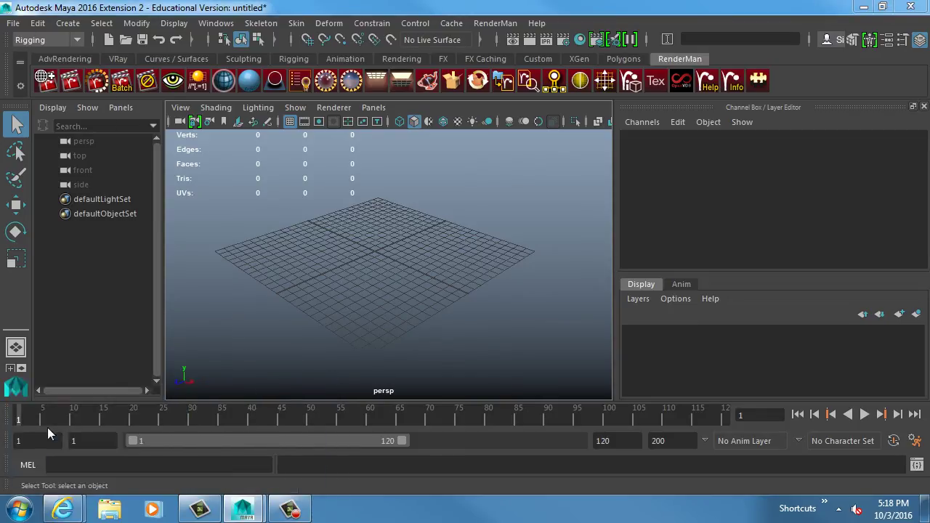
{"action": "left_click", "coordinate": [19, 509]}
{"action": "left_click", "coordinate": [72, 165]}
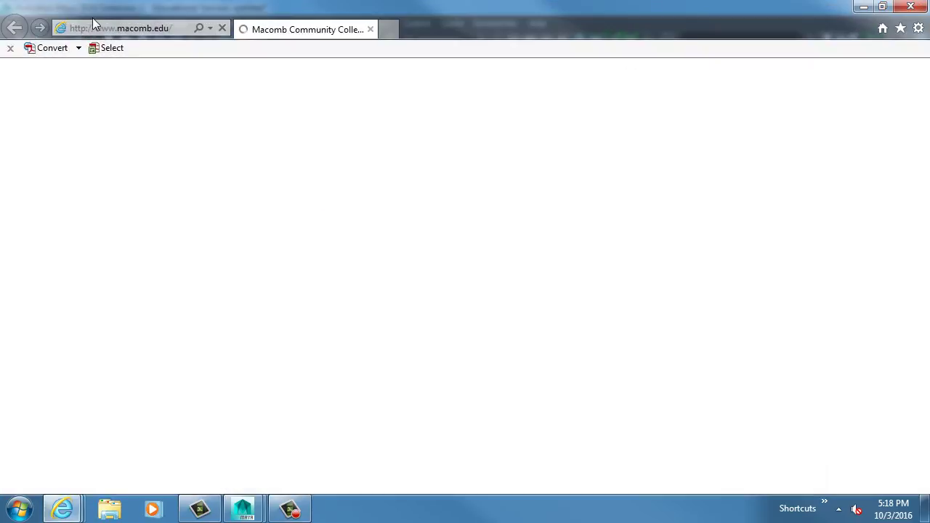
{"action": "left_click", "coordinate": [109, 29]}
{"action": "type", "text": "3d environment"}
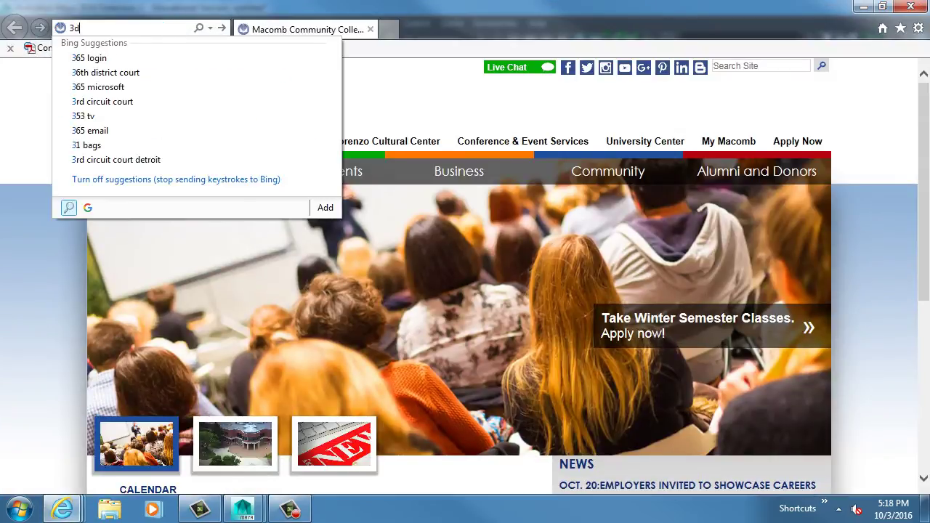
{"action": "key", "text": "Return"}
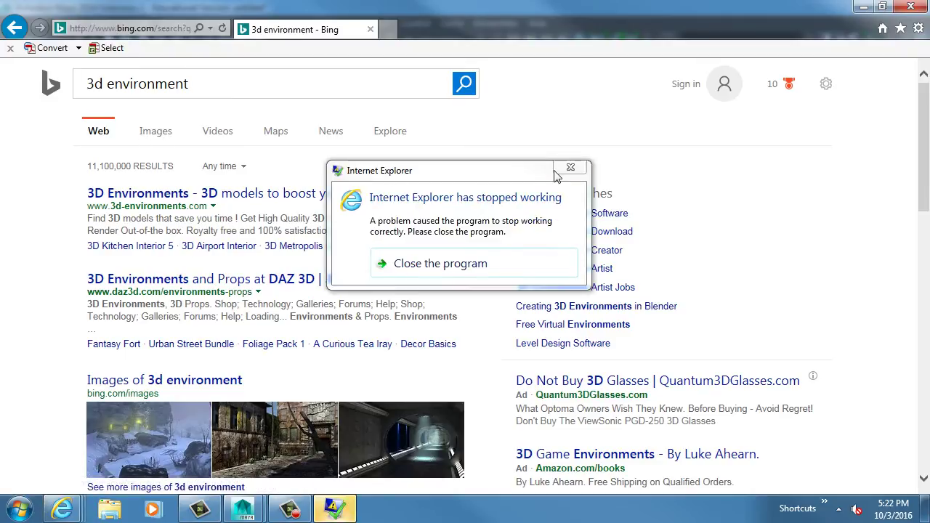
Step: Dismiss the crash notice and view the first image result, the snowy landscape with lit windows, enlarged
{"action": "left_click", "coordinate": [566, 164]}
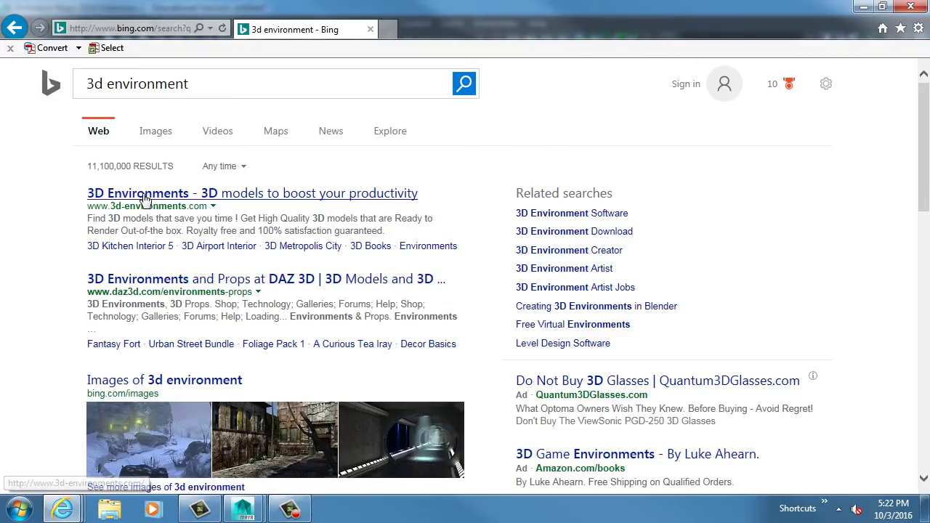
{"action": "left_click", "coordinate": [153, 136]}
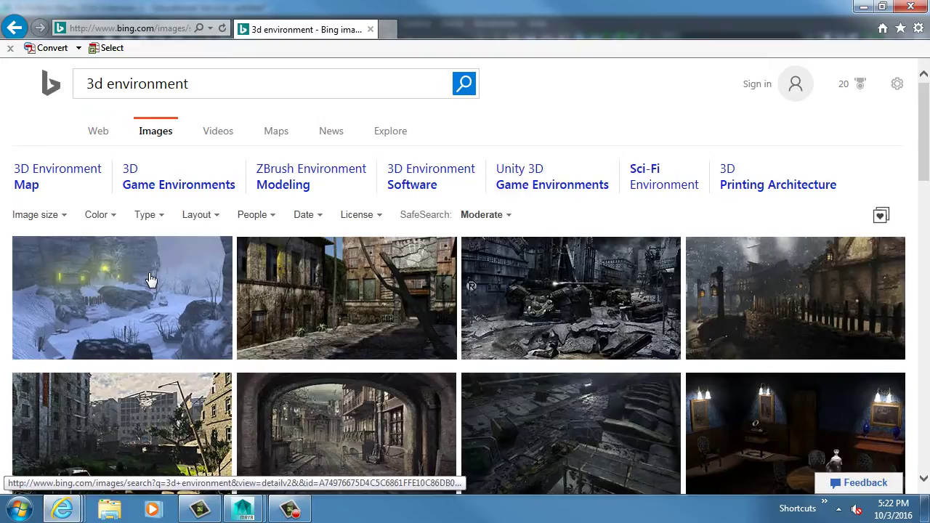
{"action": "left_click", "coordinate": [149, 279]}
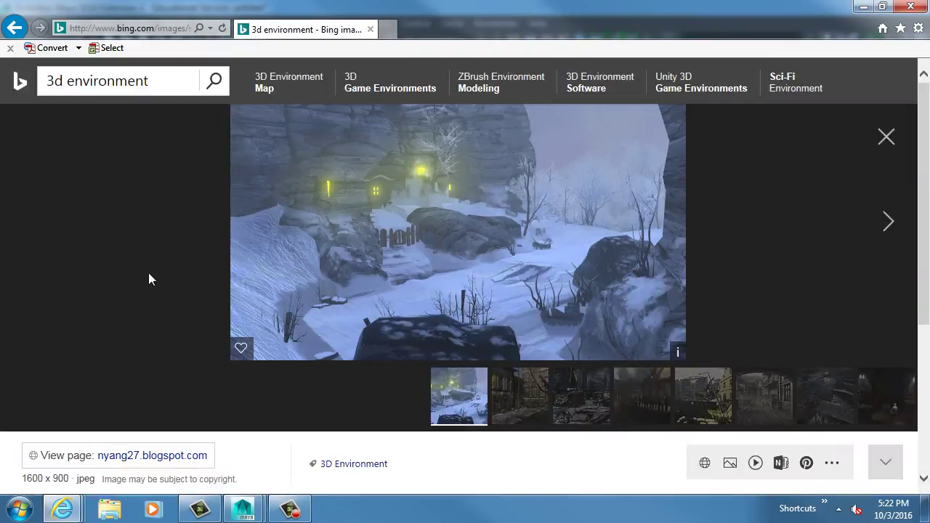
Step: Browse through the enlarged 3D environment images up to the wooden house with utility poles
{"action": "key", "text": "Right"}
{"action": "key", "text": "Right"}
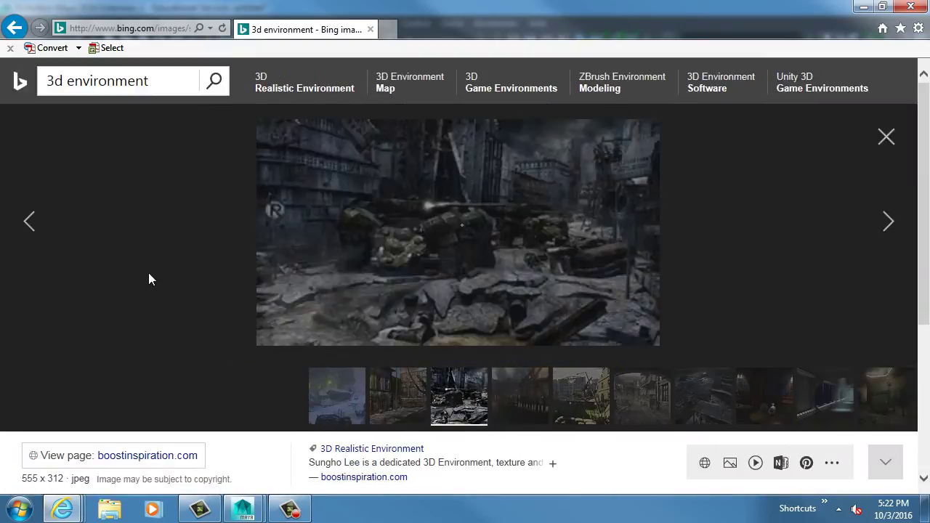
{"action": "key", "text": "Right"}
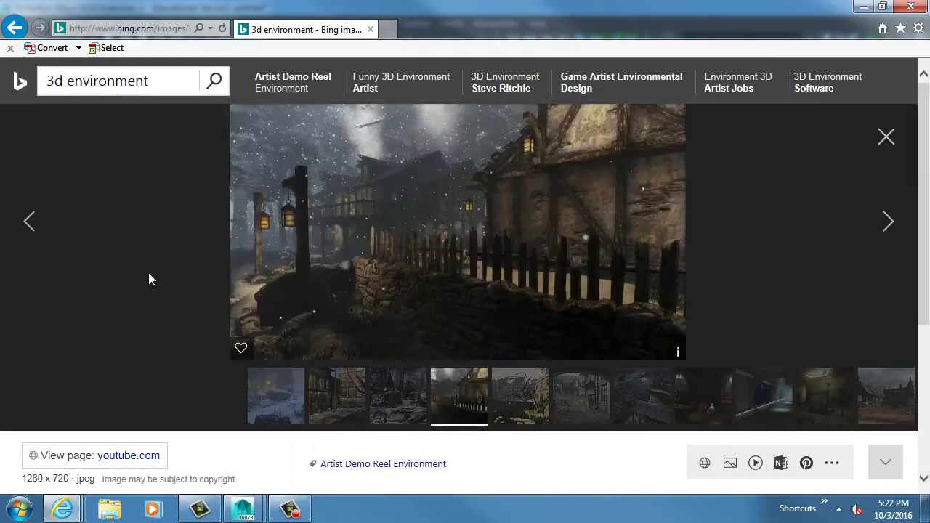
{"action": "key", "text": "Right"}
{"action": "key", "text": "Right"}
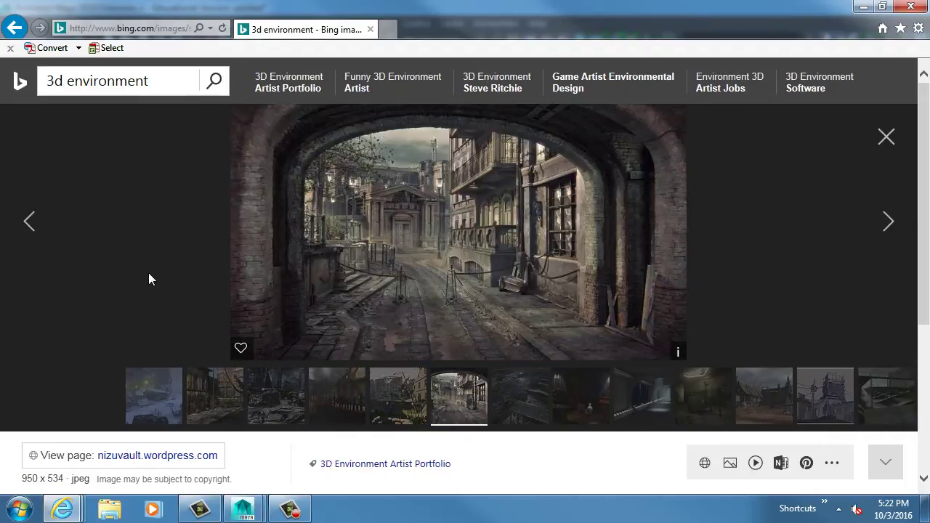
{"action": "key", "text": "Right"}
{"action": "key", "text": "Right"}
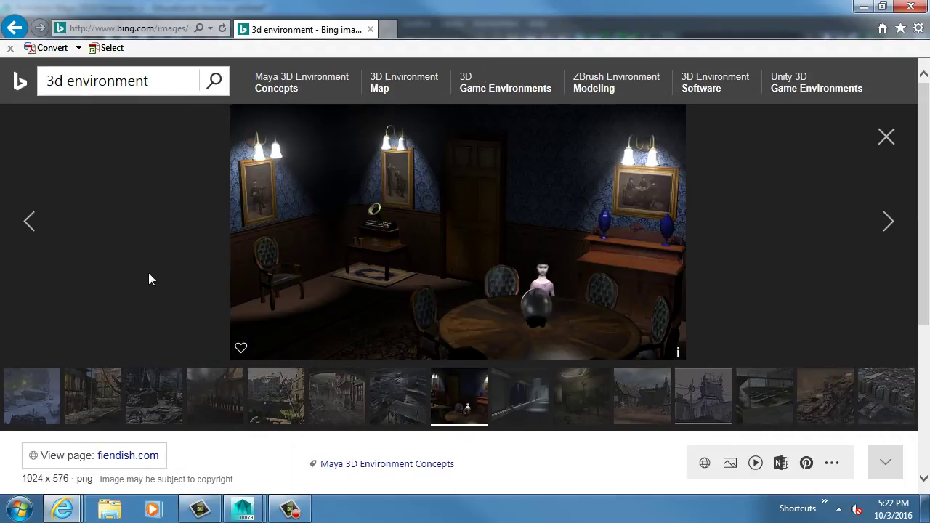
{"action": "key", "text": "Right"}
{"action": "key", "text": "Right"}
{"action": "key", "text": "Right"}
{"action": "key", "text": "Right"}
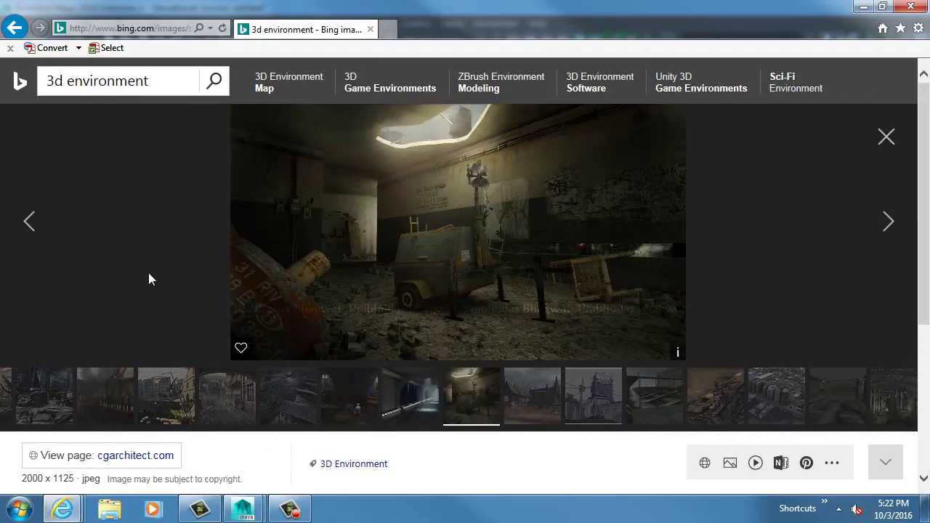
{"action": "key", "text": "Right"}
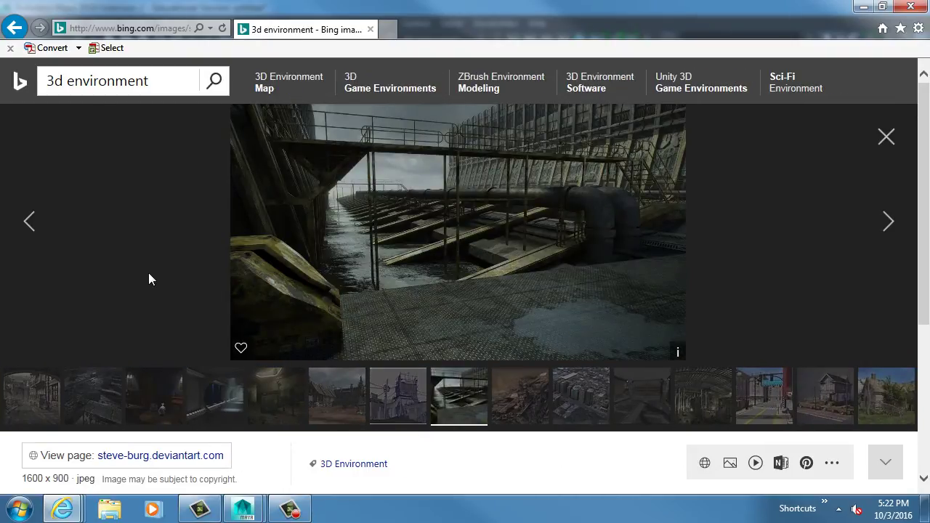
{"action": "key", "text": "Right"}
{"action": "key", "text": "Right"}
{"action": "key", "text": "Right"}
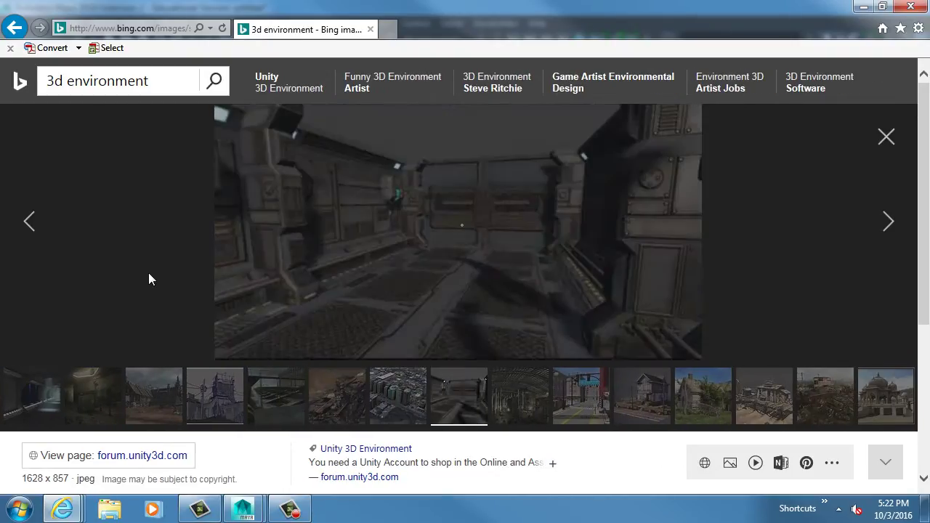
{"action": "key", "text": "Right"}
{"action": "key", "text": "Right"}
{"action": "key", "text": "Right"}
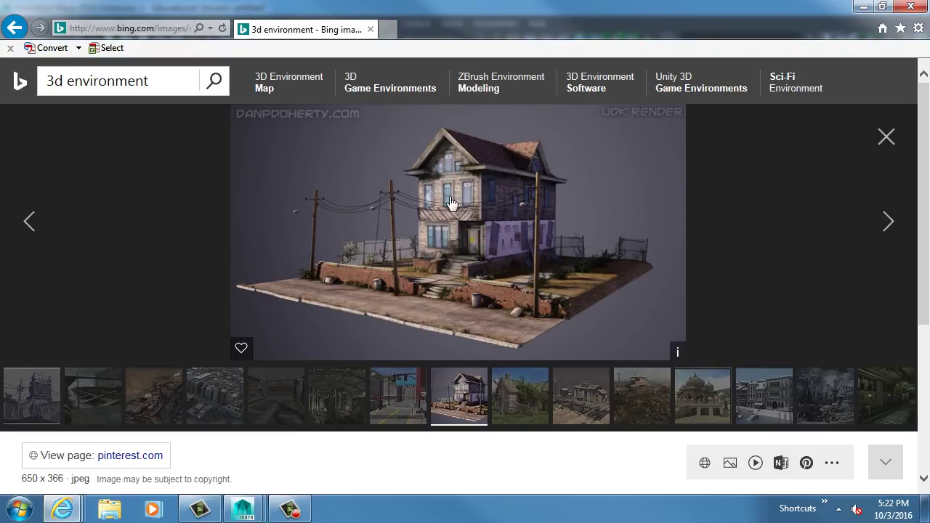
Step: Open the house image's Pinterest source page in a new tab and look over its related pins
{"action": "right_click", "coordinate": [509, 198]}
{"action": "left_click", "coordinate": [443, 165]}
{"action": "left_click", "coordinate": [445, 169]}
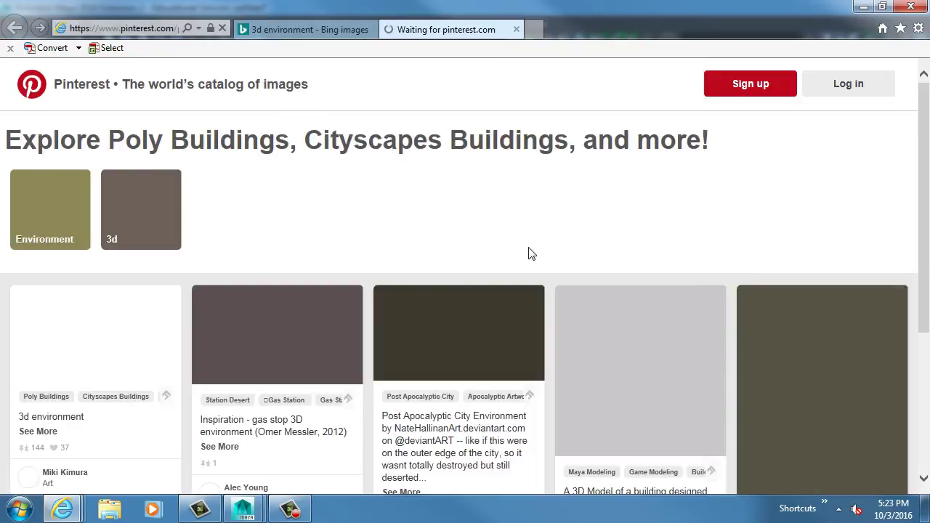
{"action": "scroll", "coordinate": [593, 197], "scroll_direction": "down", "scroll_amount": 1}
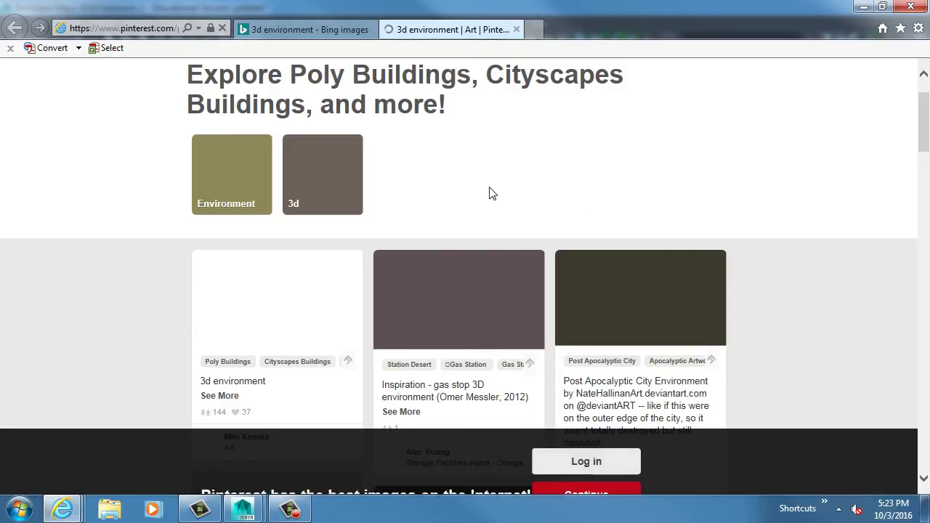
{"action": "scroll", "coordinate": [525, 243], "scroll_direction": "down", "scroll_amount": 1}
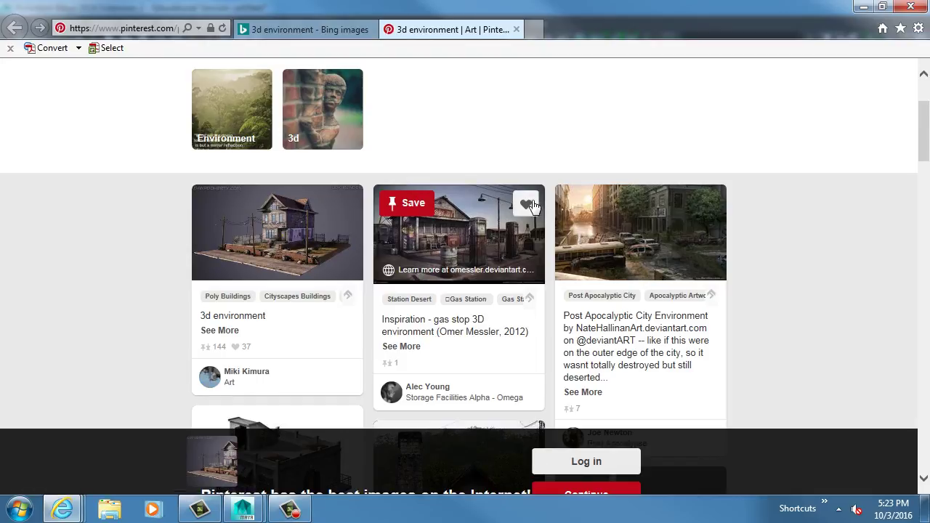
Step: Open the gas stop 3D environment pin and access Pinterest with the account e-mail and password
{"action": "left_click", "coordinate": [469, 242]}
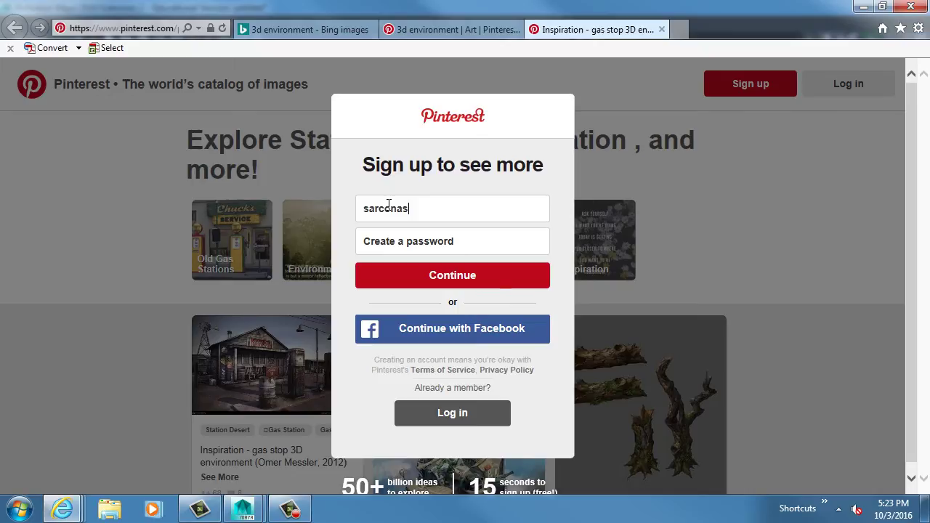
{"action": "key", "text": "Tab"}
{"action": "type", "text": "••••••"}
{"action": "key", "text": "Return"}
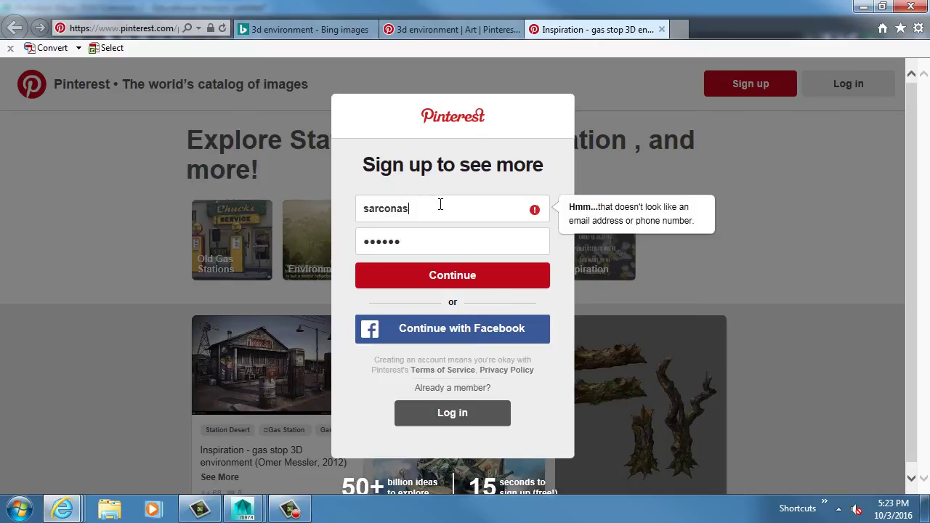
{"action": "key", "text": "Return"}
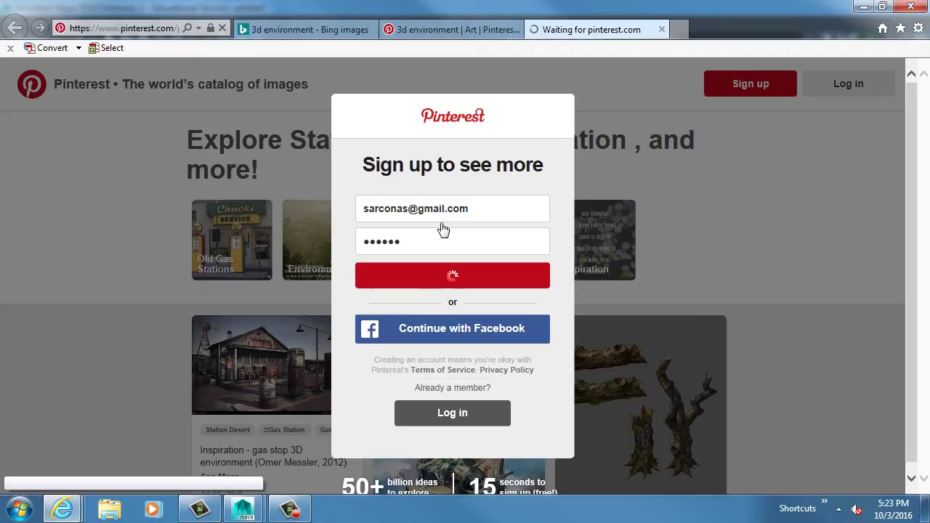
Step: Allow Pinterest pop-ups once, and view the gas station image's DeviantArt source page before closing its tab
{"action": "scroll", "coordinate": [545, 255], "scroll_direction": "down", "scroll_amount": 2}
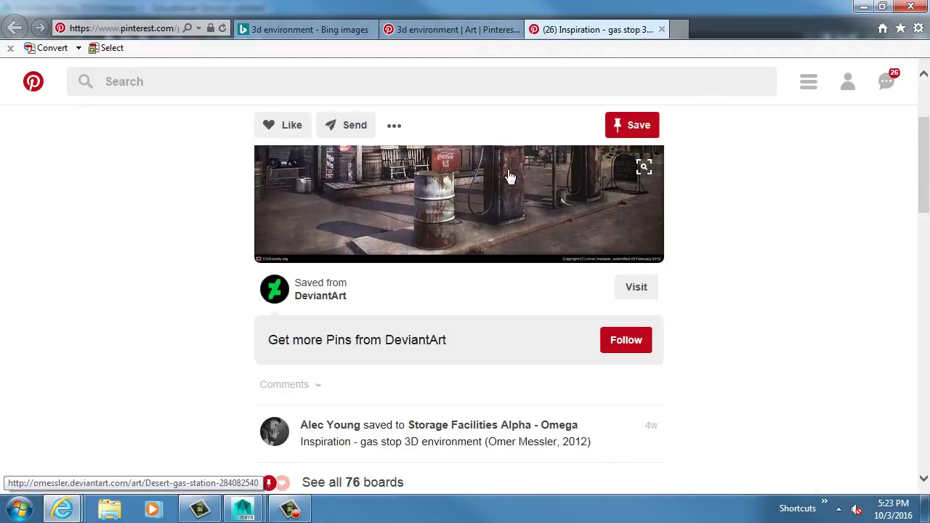
{"action": "scroll", "coordinate": [490, 239], "scroll_direction": "up", "scroll_amount": 2}
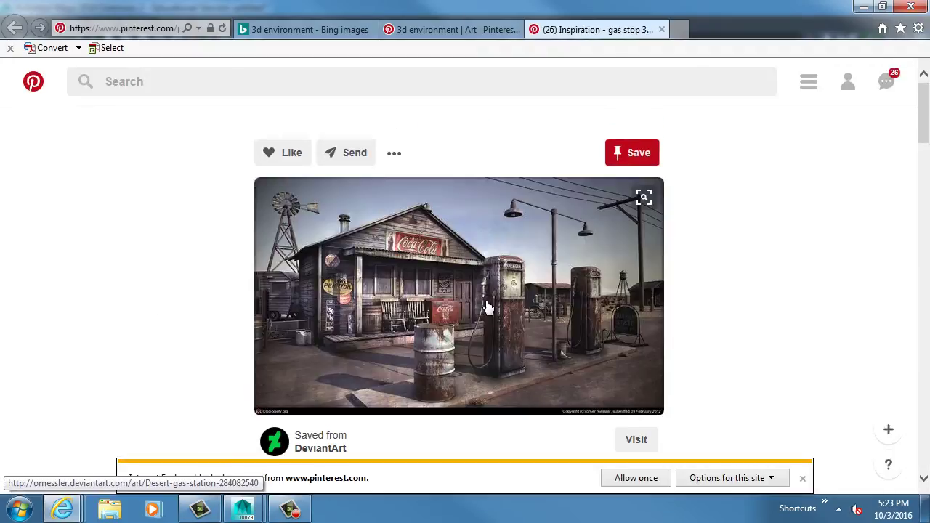
{"action": "left_click", "coordinate": [640, 478]}
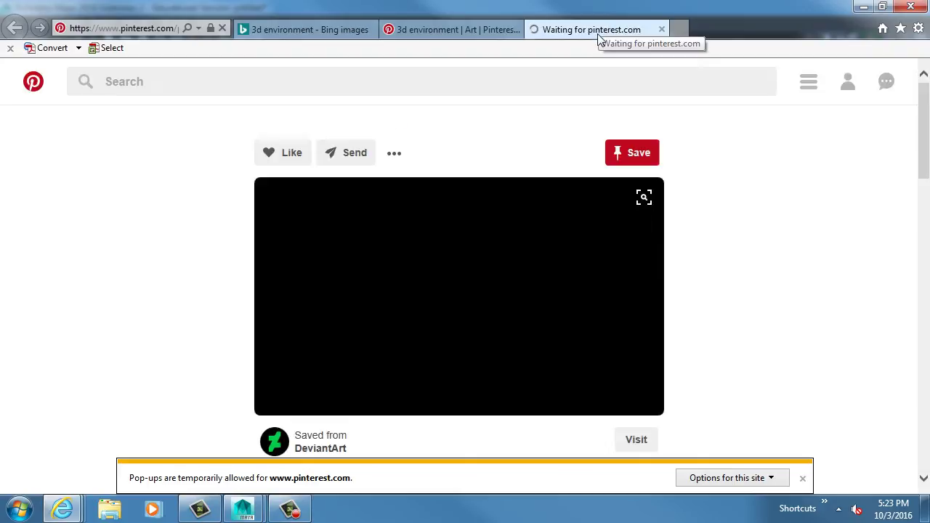
{"action": "left_click", "coordinate": [437, 391]}
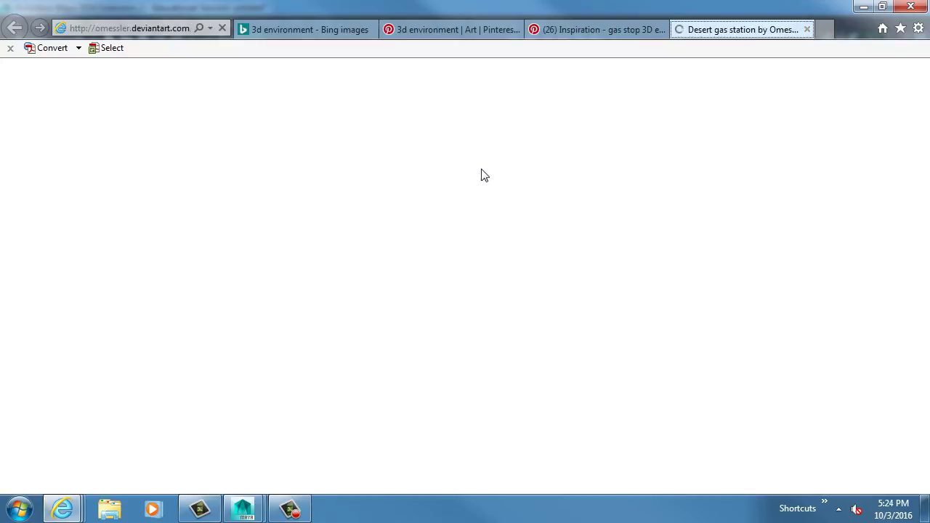
{"action": "key", "text": "ctrl+w"}
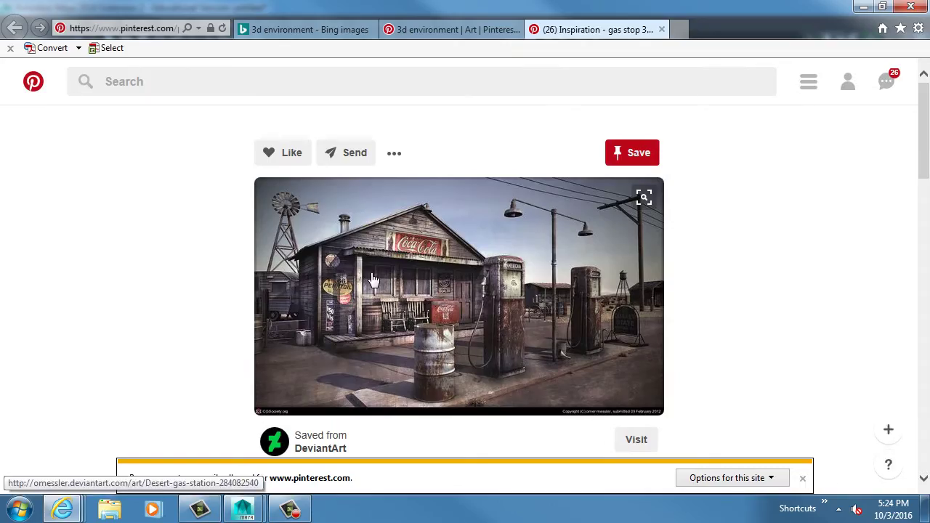
Step: Browse the boards on DeviantArt's Pinterest profile, and close both Pinterest tabs
{"action": "scroll", "coordinate": [372, 273], "scroll_direction": "down", "scroll_amount": 4}
{"action": "scroll", "coordinate": [372, 272], "scroll_direction": "up", "scroll_amount": 2}
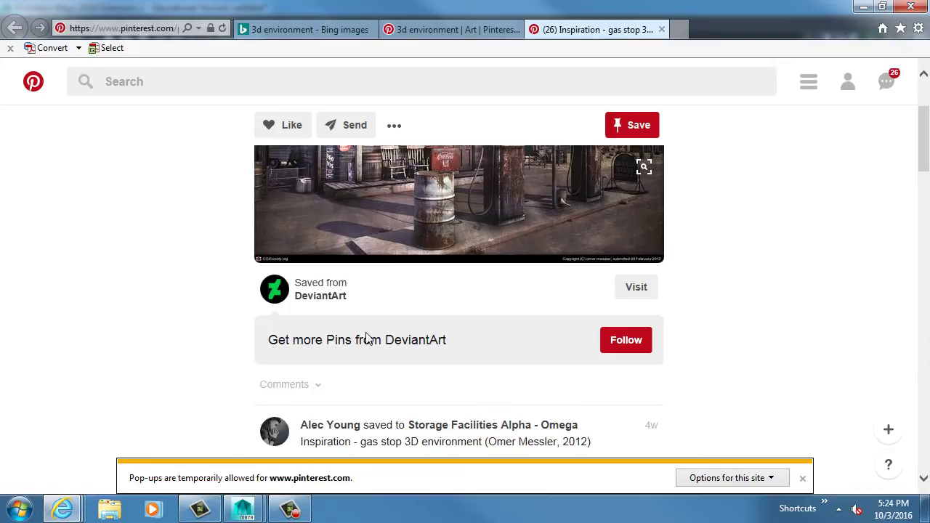
{"action": "left_click", "coordinate": [320, 299]}
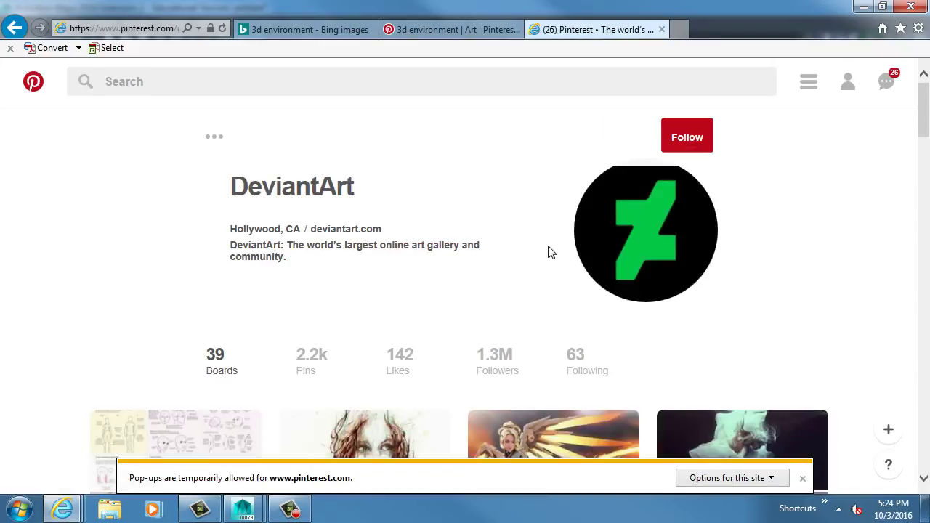
{"action": "scroll", "coordinate": [508, 303], "scroll_direction": "down", "scroll_amount": 3}
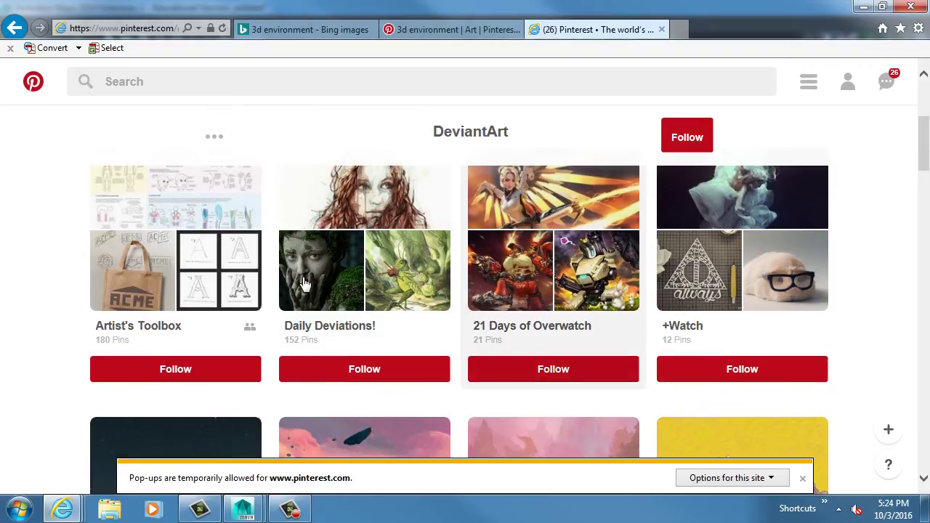
{"action": "scroll", "coordinate": [637, 293], "scroll_direction": "down", "scroll_amount": 1}
{"action": "scroll", "coordinate": [637, 293], "scroll_direction": "down", "scroll_amount": 2}
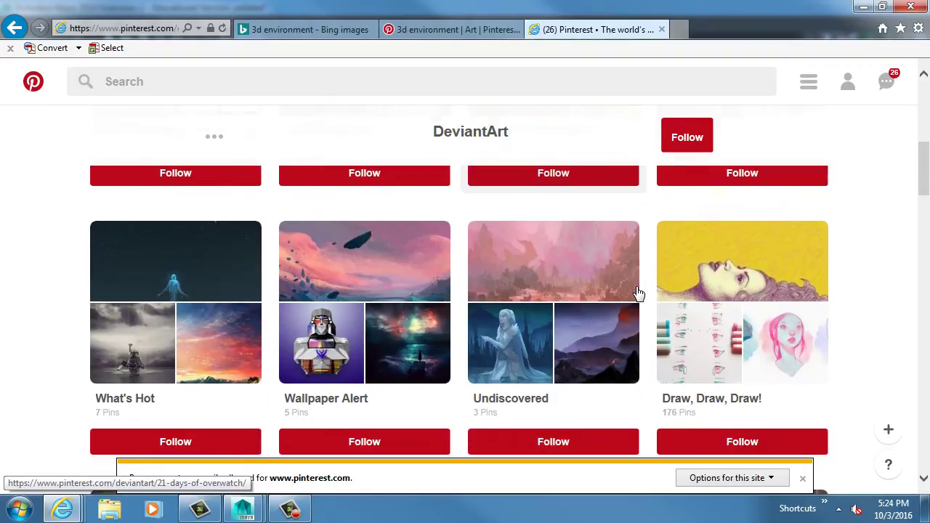
{"action": "scroll", "coordinate": [275, 314], "scroll_direction": "down", "scroll_amount": 3}
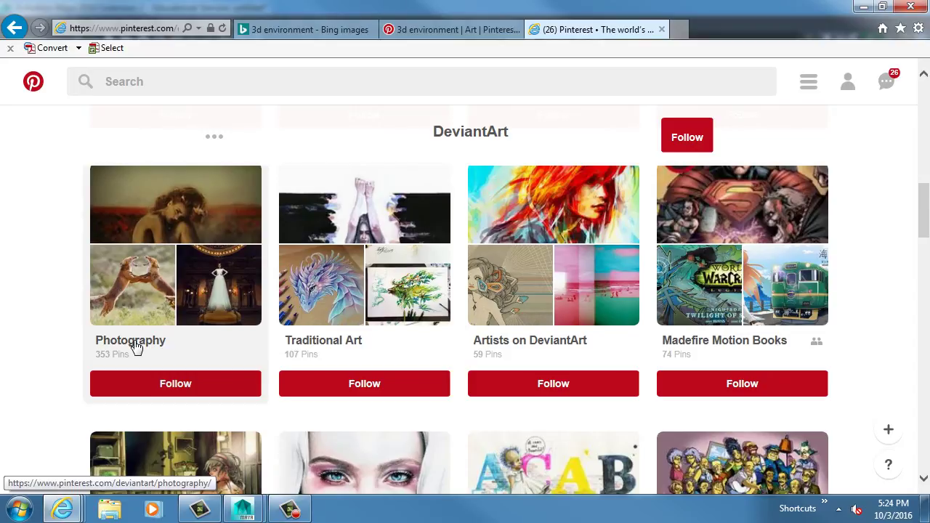
{"action": "scroll", "coordinate": [135, 347], "scroll_direction": "down", "scroll_amount": 5}
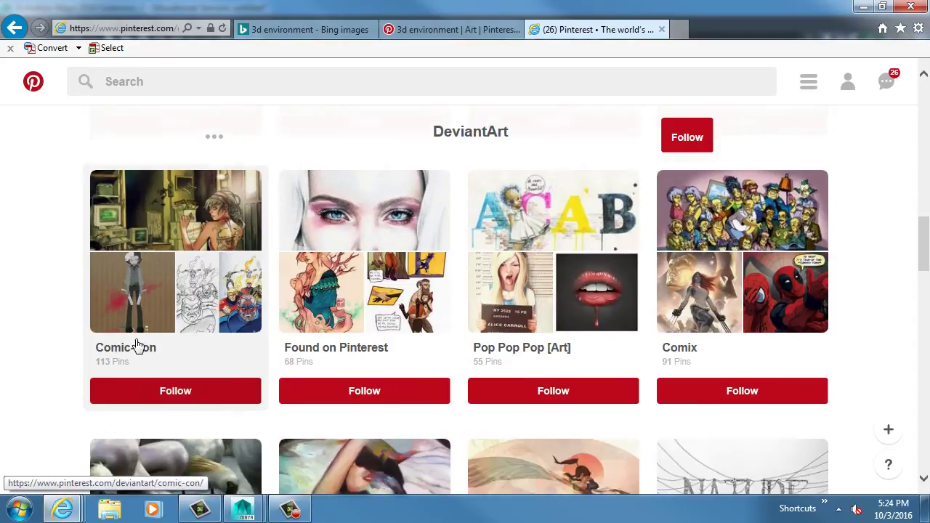
{"action": "scroll", "coordinate": [585, 297], "scroll_direction": "down", "scroll_amount": 3}
{"action": "key", "text": "ctrl+w"}
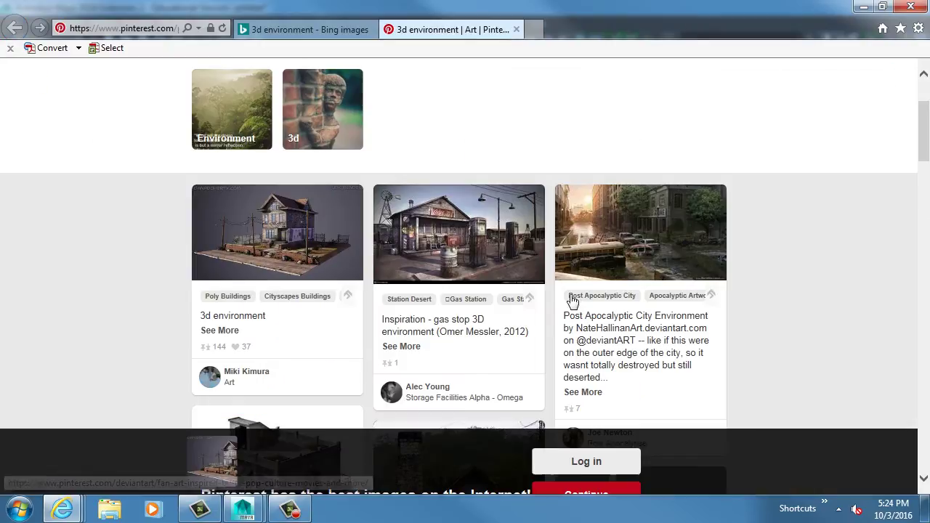
{"action": "key", "text": "ctrl+w"}
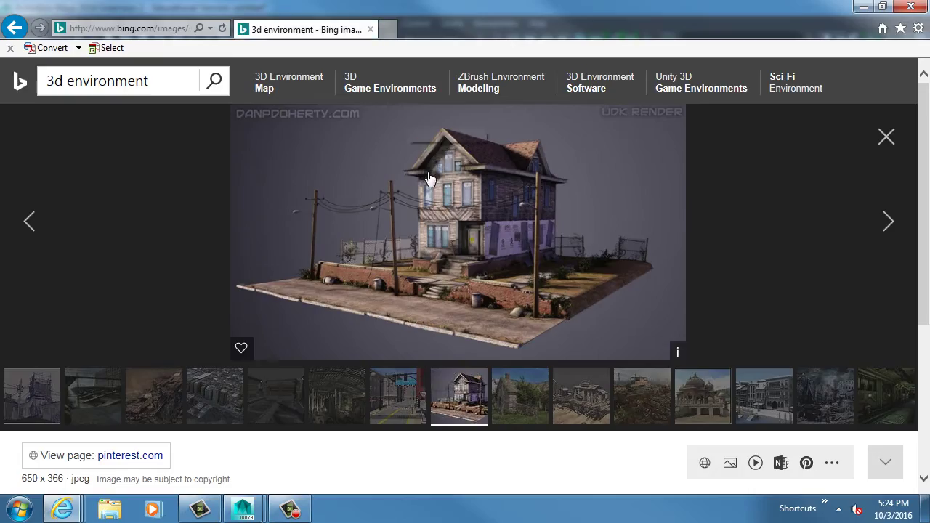
Step: Switch to Maya and open the recent scene NightClub.mb without saving the untitled scene
{"action": "key", "text": "alt+Tab"}
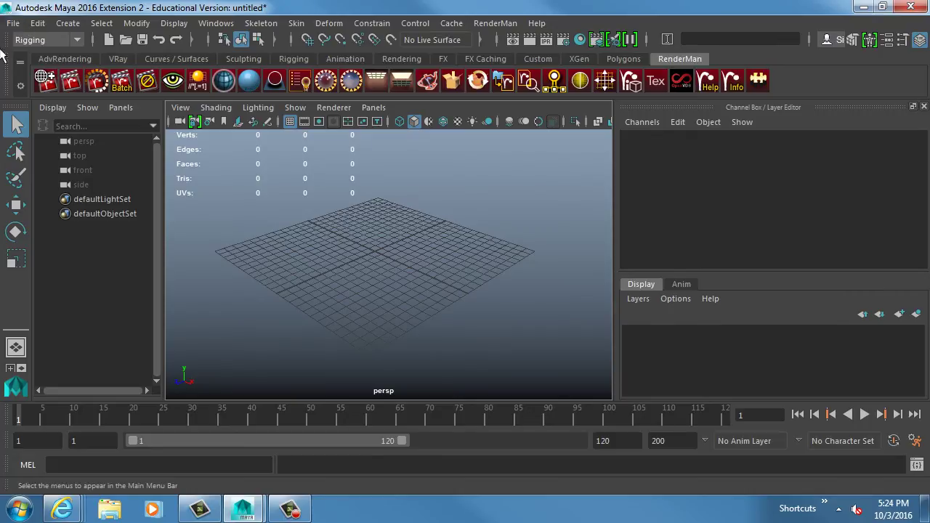
{"action": "left_click", "coordinate": [20, 23]}
{"action": "mouse_move", "coordinate": [143, 483]}
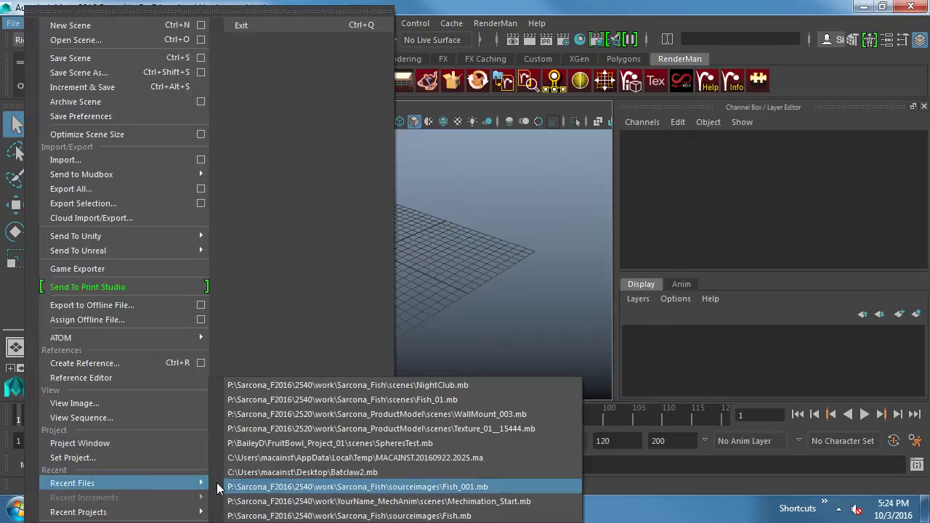
{"action": "left_click", "coordinate": [323, 389]}
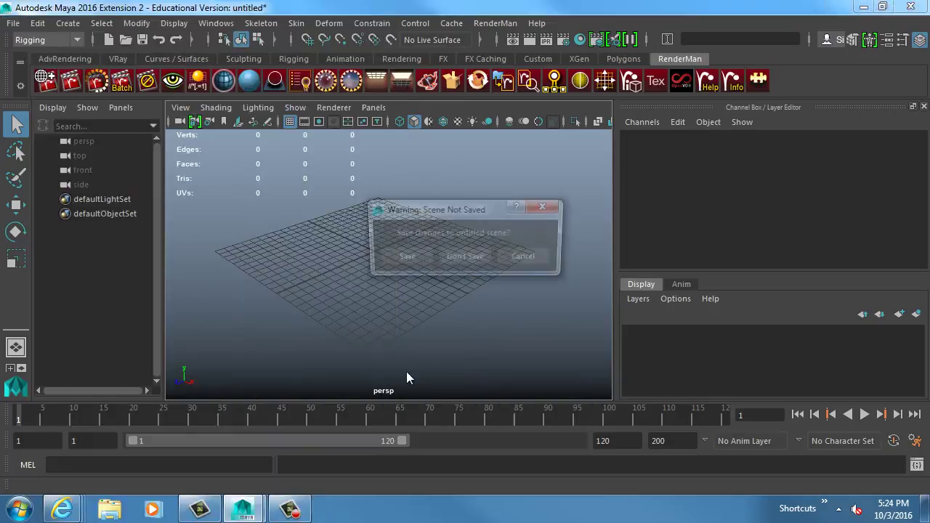
{"action": "left_click", "coordinate": [452, 259]}
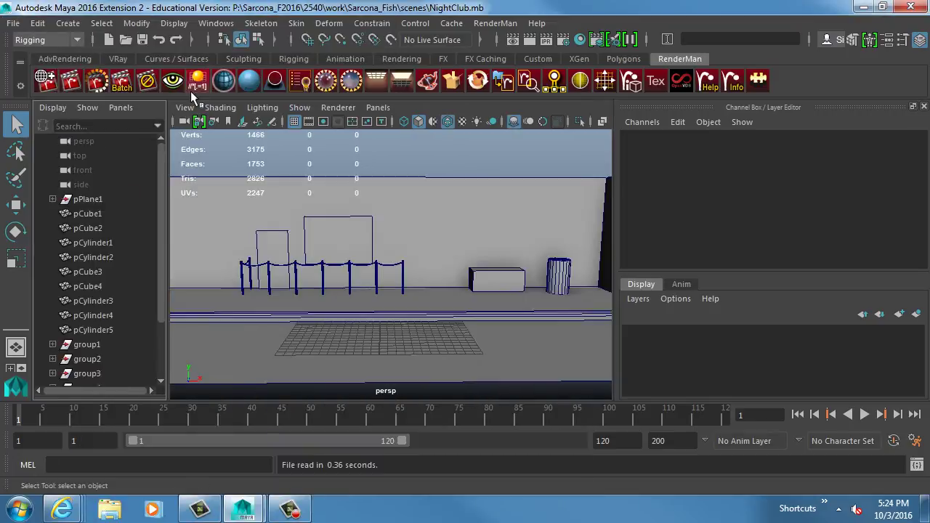
Step: Examine the nightclub set's walls, floor and sidewalk from several angles, including the outside of the side wall
{"action": "left_click_drag", "start_coordinate": [475, 199], "coordinate": [425, 277], "text": "alt"}
{"action": "left_click", "coordinate": [267, 214]}
{"action": "left_click_drag", "start_coordinate": [267, 213], "coordinate": [326, 233], "text": "alt"}
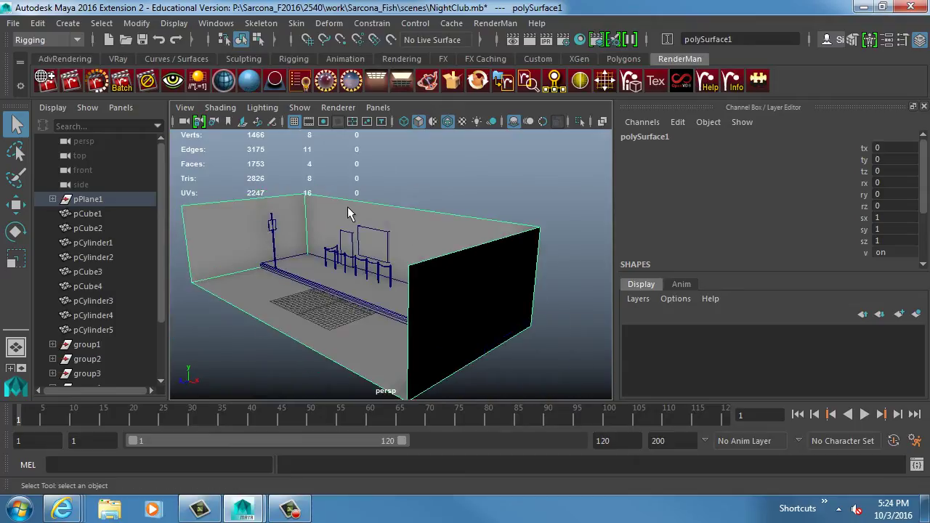
{"action": "left_click", "coordinate": [258, 322]}
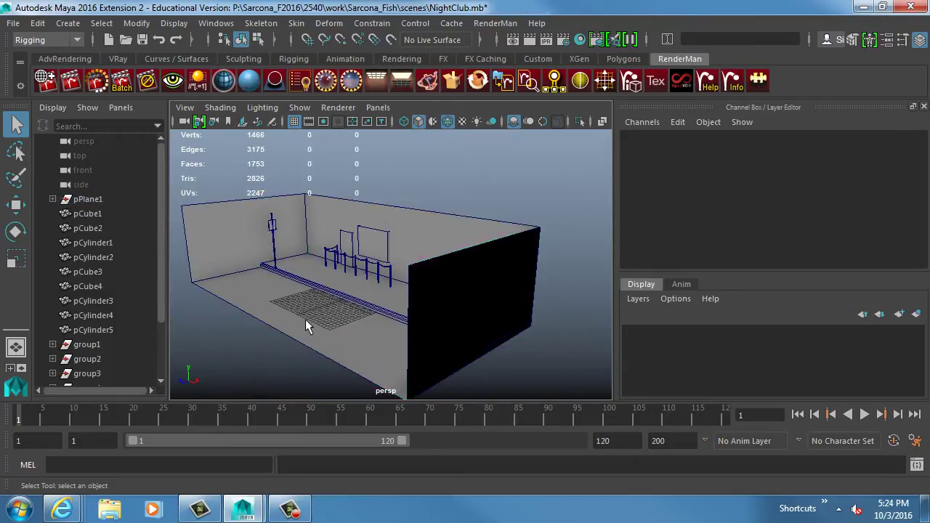
{"action": "left_click_drag", "start_coordinate": [305, 319], "coordinate": [388, 380], "text": "alt"}
{"action": "middle_click_drag", "start_coordinate": [388, 380], "coordinate": [426, 296], "text": "alt"}
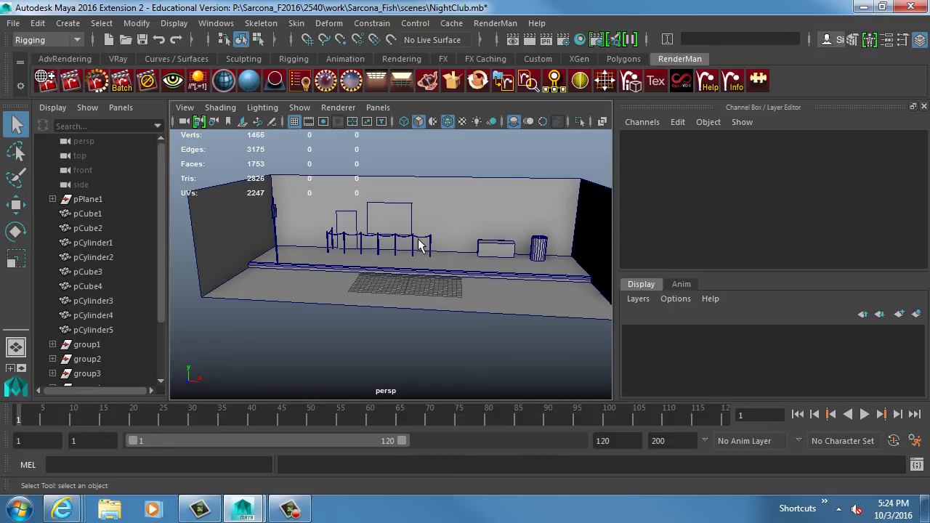
{"action": "left_click_drag", "start_coordinate": [421, 246], "coordinate": [369, 222], "text": "alt"}
{"action": "right_click_drag", "start_coordinate": [369, 222], "coordinate": [478, 228], "text": "alt"}
{"action": "left_click_drag", "start_coordinate": [483, 224], "coordinate": [403, 278], "text": "alt"}
{"action": "middle_click_drag", "start_coordinate": [402, 278], "coordinate": [362, 271], "text": "alt"}
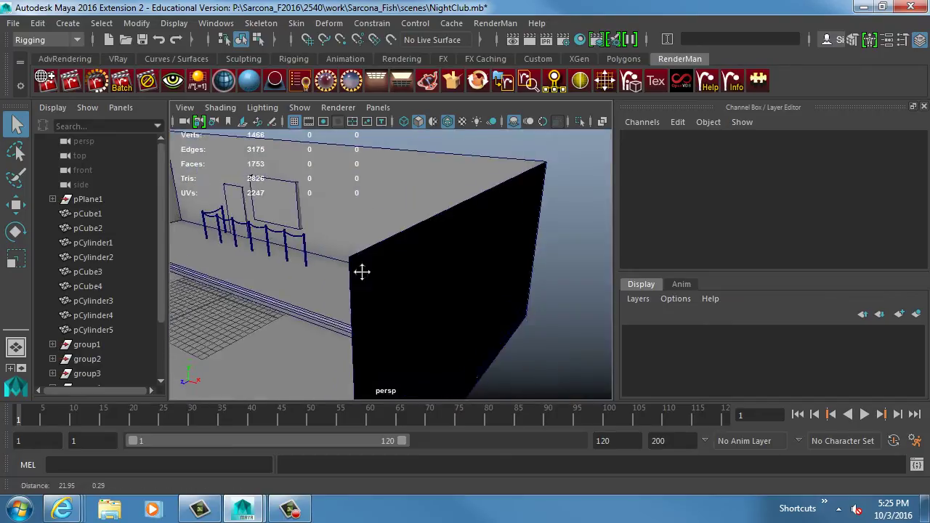
{"action": "left_click_drag", "start_coordinate": [362, 272], "coordinate": [399, 268], "text": "alt"}
{"action": "middle_click_drag", "start_coordinate": [399, 268], "coordinate": [436, 282], "text": "alt"}
Step: Inspect the large wall panel and the rope-barrier posts up close, and view them within the whole set
{"action": "left_click", "coordinate": [371, 236]}
{"action": "left_click", "coordinate": [404, 233]}
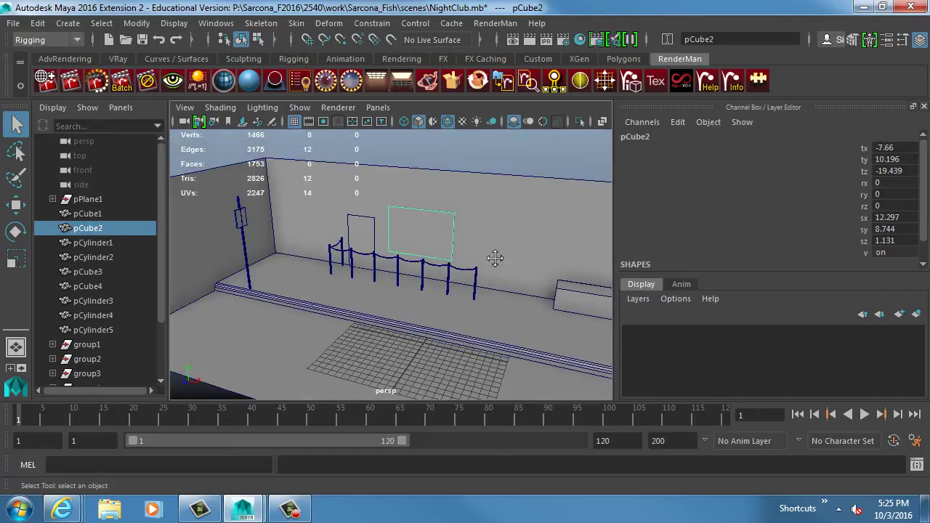
{"action": "middle_click_drag", "start_coordinate": [496, 259], "coordinate": [390, 282], "text": "alt"}
{"action": "scroll", "coordinate": [394, 276], "scroll_direction": "up", "scroll_amount": 10}
{"action": "middle_click_drag", "start_coordinate": [404, 228], "coordinate": [423, 255], "text": "alt"}
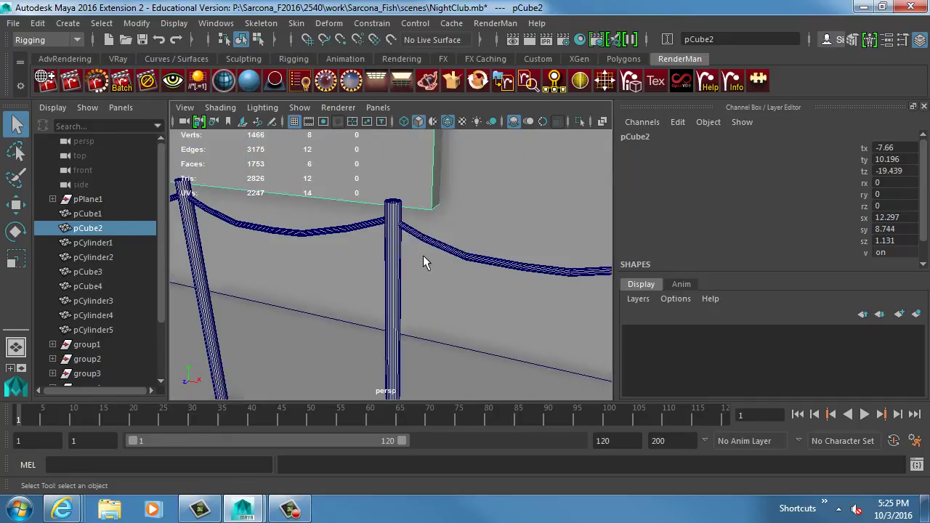
{"action": "left_click", "coordinate": [407, 229]}
{"action": "left_click", "coordinate": [374, 228]}
{"action": "left_click", "coordinate": [398, 233]}
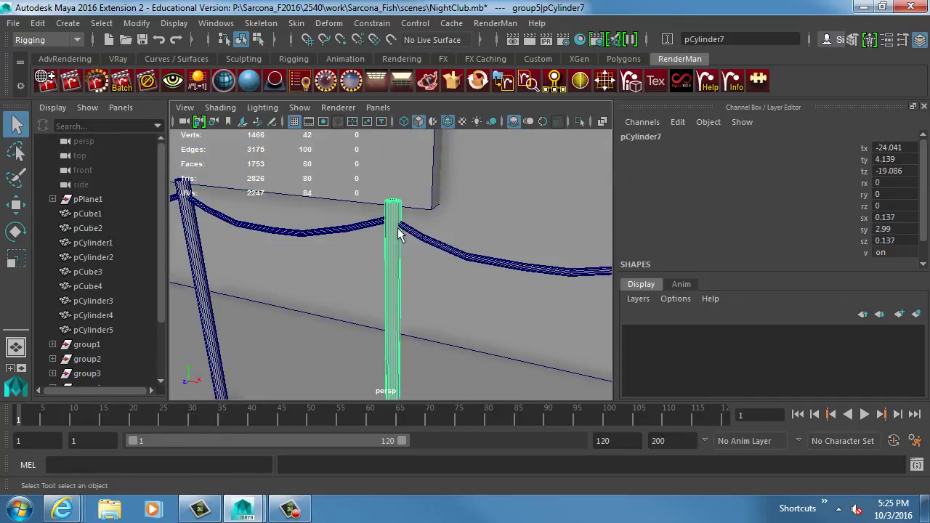
{"action": "scroll", "coordinate": [477, 283], "scroll_direction": "down", "scroll_amount": 8}
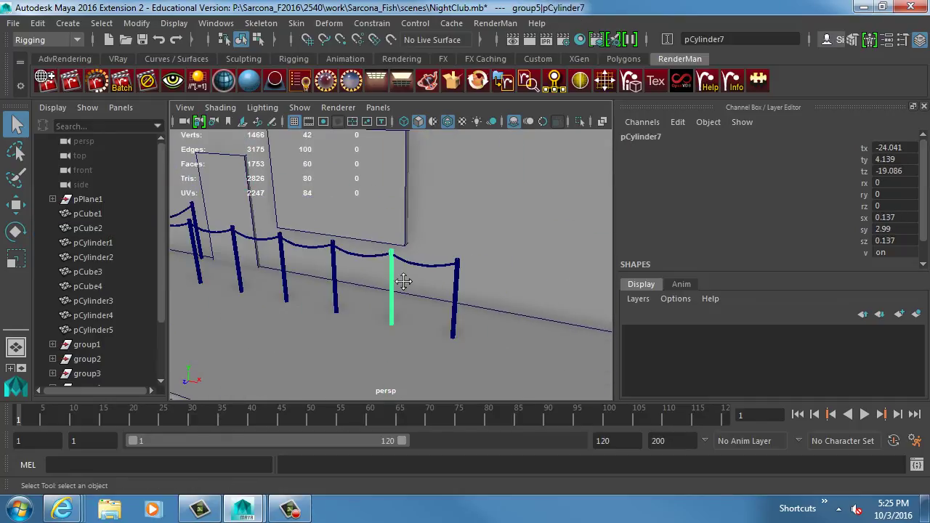
{"action": "left_click_drag", "start_coordinate": [336, 274], "coordinate": [497, 272], "text": "alt"}
{"action": "scroll", "coordinate": [409, 291], "scroll_direction": "down", "scroll_amount": 3}
{"action": "middle_click_drag", "start_coordinate": [497, 271], "coordinate": [556, 263], "text": "alt"}
{"action": "left_click_drag", "start_coordinate": [557, 263], "coordinate": [409, 271], "text": "alt"}
{"action": "middle_click_drag", "start_coordinate": [409, 271], "coordinate": [453, 266], "text": "alt"}
{"action": "mouse_move", "coordinate": [453, 266]}
{"action": "left_mouse_down", "text": "alt"}
{"action": "mouse_move", "coordinate": [422, 286]}
{"action": "mouse_move", "coordinate": [598, 286]}
{"action": "mouse_move", "coordinate": [442, 287]}
{"action": "mouse_move", "coordinate": [438, 303]}
{"action": "mouse_move", "coordinate": [286, 306]}
{"action": "mouse_move", "coordinate": [523, 297]}
{"action": "mouse_move", "coordinate": [467, 269]}
{"action": "left_mouse_up", "text": "alt"}
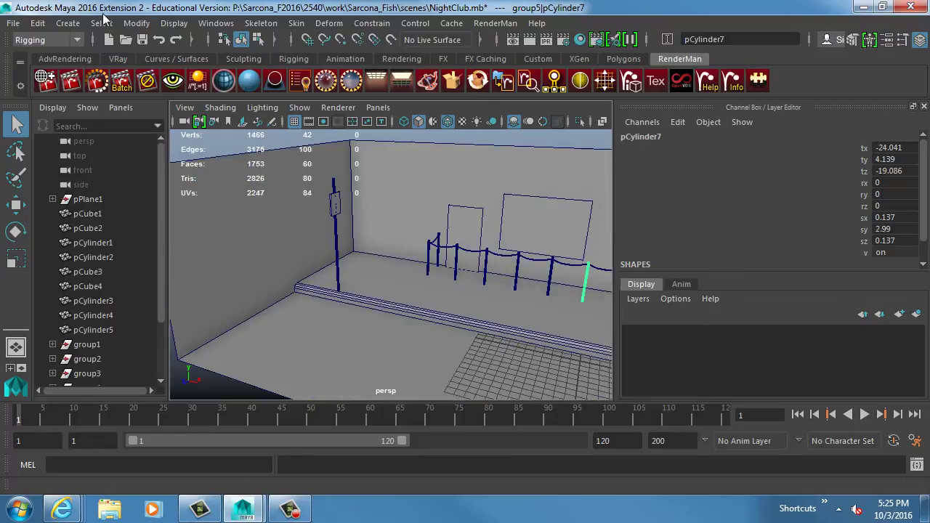
Step: Create a polygon cube at the centre of the grid
{"action": "left_click", "coordinate": [71, 23]}
{"action": "mouse_move", "coordinate": [115, 75]}
{"action": "left_click", "coordinate": [269, 103]}
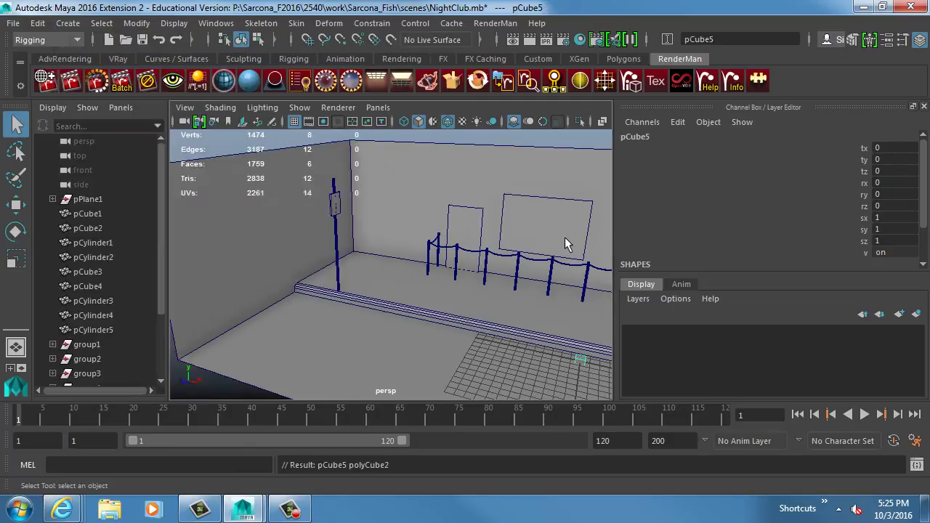
Step: Move the new cube near the back wall above the door and scale it into a sign block about 4.9 high and 10.8 long
{"action": "left_click_drag", "start_coordinate": [562, 243], "coordinate": [563, 173], "text": "alt"}
{"action": "key", "text": "w"}
{"action": "left_click_drag", "start_coordinate": [477, 231], "coordinate": [476, 271]}
{"action": "key", "text": "ctrl+z"}
{"action": "left_click_drag", "start_coordinate": [545, 243], "coordinate": [265, 236]}
{"action": "key", "text": "r"}
{"action": "key", "text": "w"}
{"action": "key", "text": "r"}
{"action": "key", "text": "w"}
{"action": "left_click_drag", "start_coordinate": [346, 229], "coordinate": [328, 223]}
{"action": "key", "text": "f"}
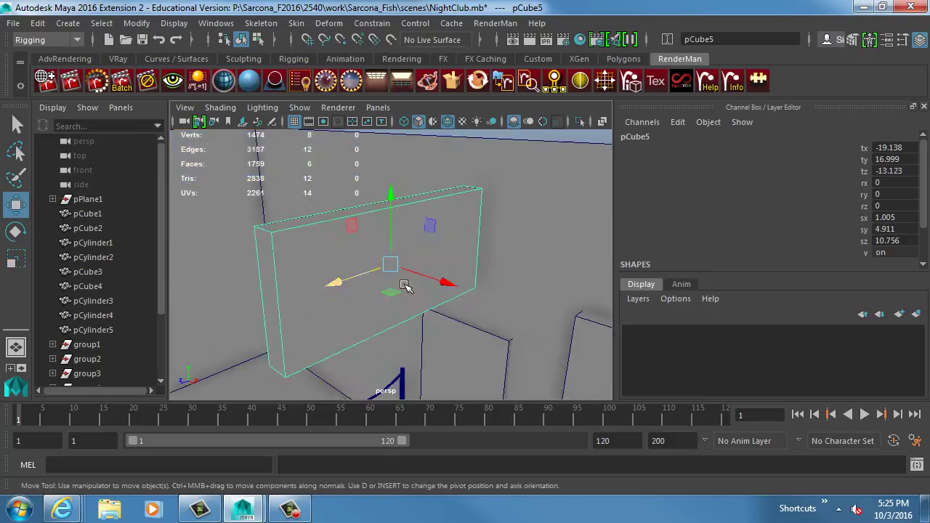
Step: Thin the sign block to about 0.545 in X, shorten it to about 7.95 in Z, and move it to about Z -15.29
{"action": "left_click_drag", "start_coordinate": [407, 286], "coordinate": [469, 266], "text": "alt"}
{"action": "right_click_drag", "start_coordinate": [468, 266], "coordinate": [451, 266], "text": "alt"}
{"action": "key", "text": "r"}
{"action": "left_click_drag", "start_coordinate": [465, 266], "coordinate": [377, 289]}
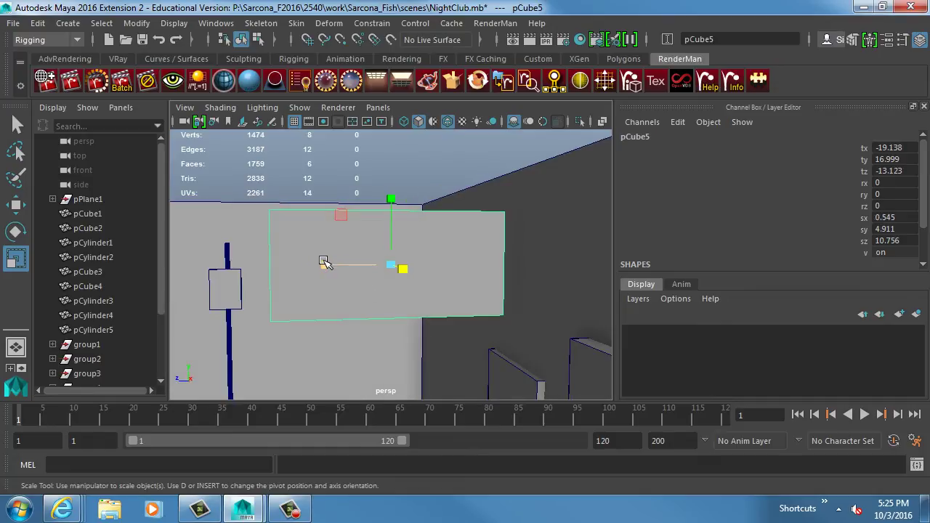
{"action": "left_click_drag", "start_coordinate": [322, 262], "coordinate": [373, 266]}
{"action": "key", "text": "w"}
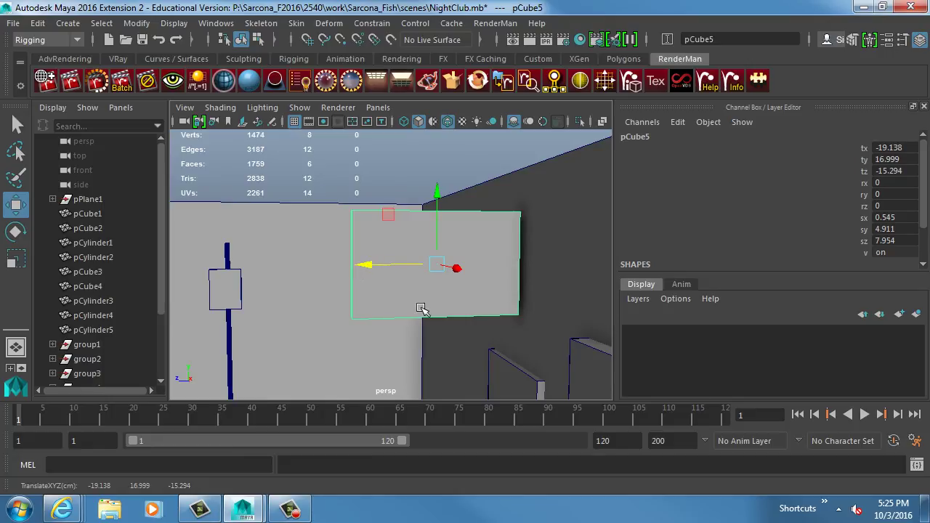
Step: Rotate the sign block -90 degrees around Y so it is parallel to the back wall
{"action": "mouse_move", "coordinate": [430, 309]}
{"action": "left_mouse_down", "text": "alt"}
{"action": "mouse_move", "coordinate": [513, 318]}
{"action": "mouse_move", "coordinate": [324, 270]}
{"action": "mouse_move", "coordinate": [462, 305]}
{"action": "mouse_move", "coordinate": [526, 297]}
{"action": "mouse_move", "coordinate": [421, 308]}
{"action": "mouse_move", "coordinate": [462, 309]}
{"action": "mouse_move", "coordinate": [441, 312]}
{"action": "left_mouse_up", "text": "alt"}
{"action": "key", "text": "e"}
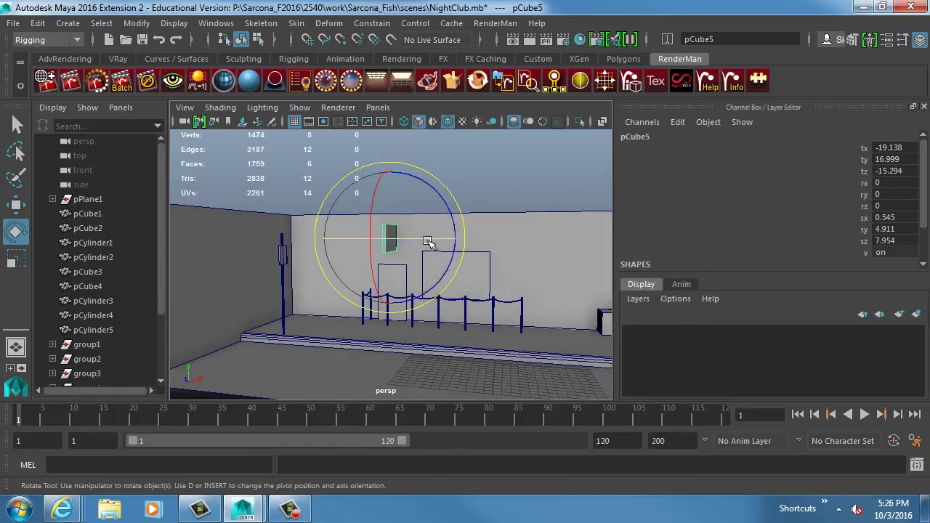
{"action": "left_click_drag", "start_coordinate": [429, 242], "coordinate": [332, 245]}
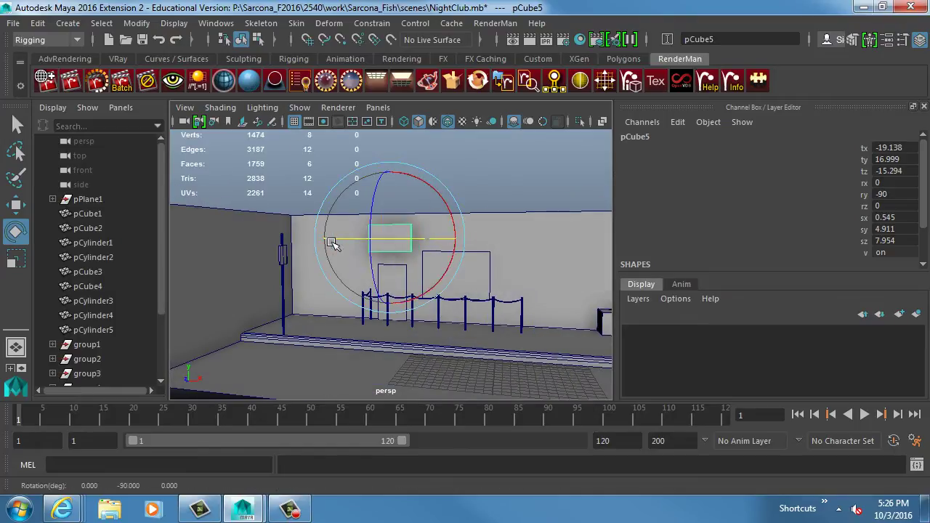
Step: Move the sign block against the back wall just above the door, at about Y 15.5 and Z -18.95, and deselect it
{"action": "left_click_drag", "start_coordinate": [391, 245], "coordinate": [499, 201], "text": "alt"}
{"action": "key", "text": "w"}
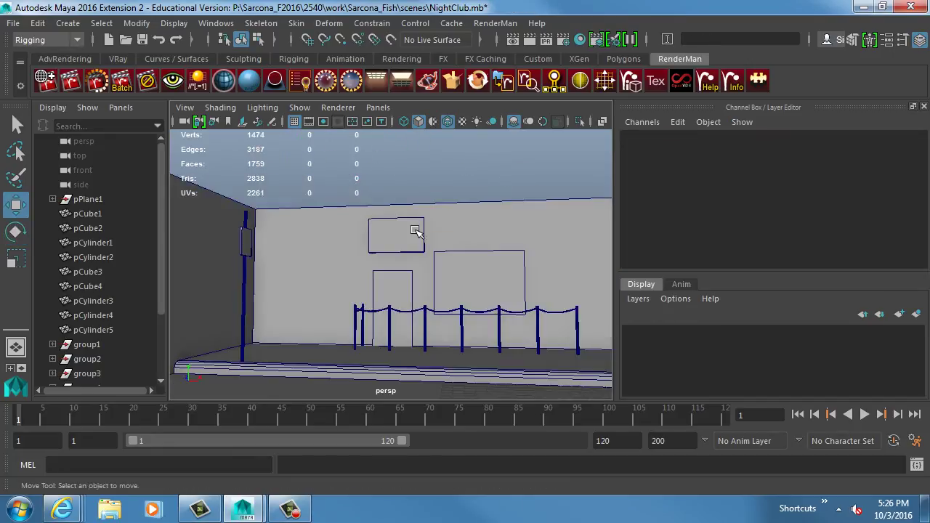
{"action": "left_click_drag", "start_coordinate": [407, 198], "coordinate": [405, 209]}
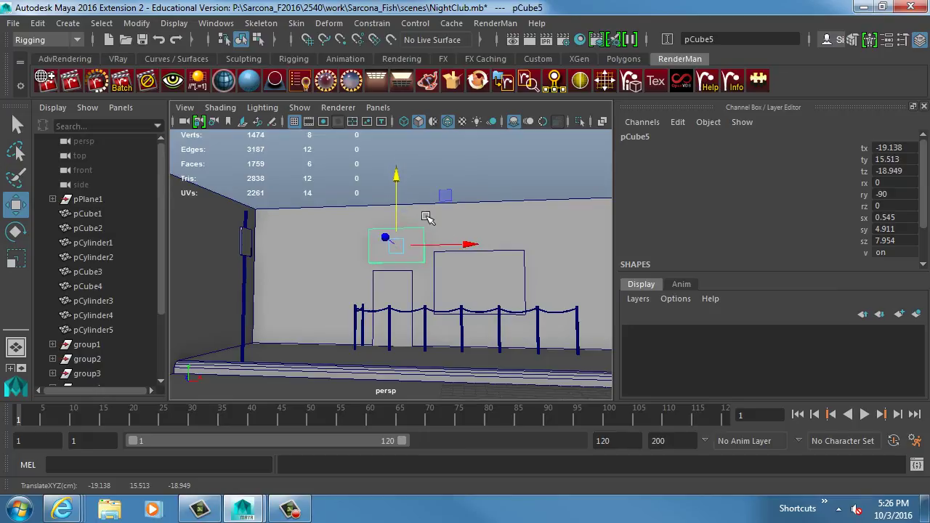
{"action": "left_click", "coordinate": [489, 176]}
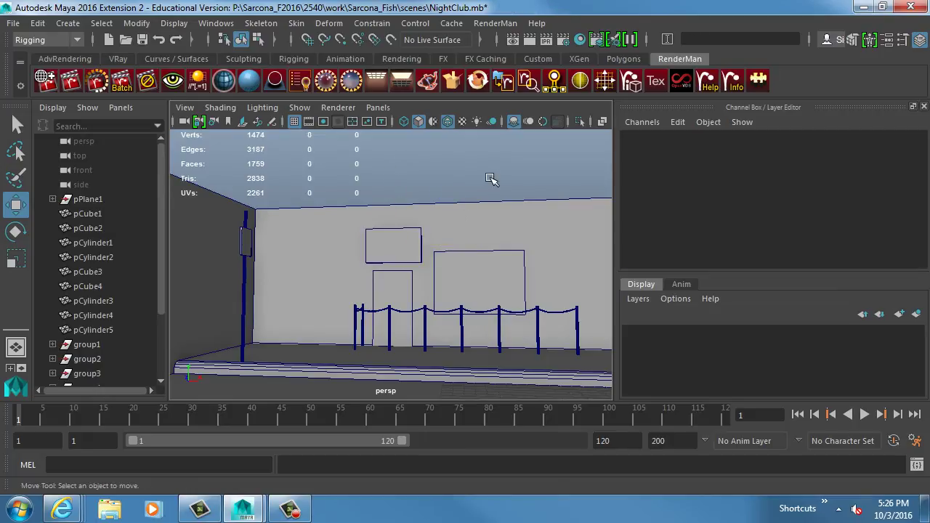
Step: Push the large wall panel beside the door back into the wall to about Z -19.79, and check it from several angles
{"action": "left_click_drag", "start_coordinate": [523, 237], "coordinate": [476, 299], "text": "alt"}
{"action": "right_click_drag", "start_coordinate": [475, 299], "coordinate": [459, 295], "text": "alt"}
{"action": "left_click", "coordinate": [391, 281]}
{"action": "left_click_drag", "start_coordinate": [391, 280], "coordinate": [357, 295], "text": "alt"}
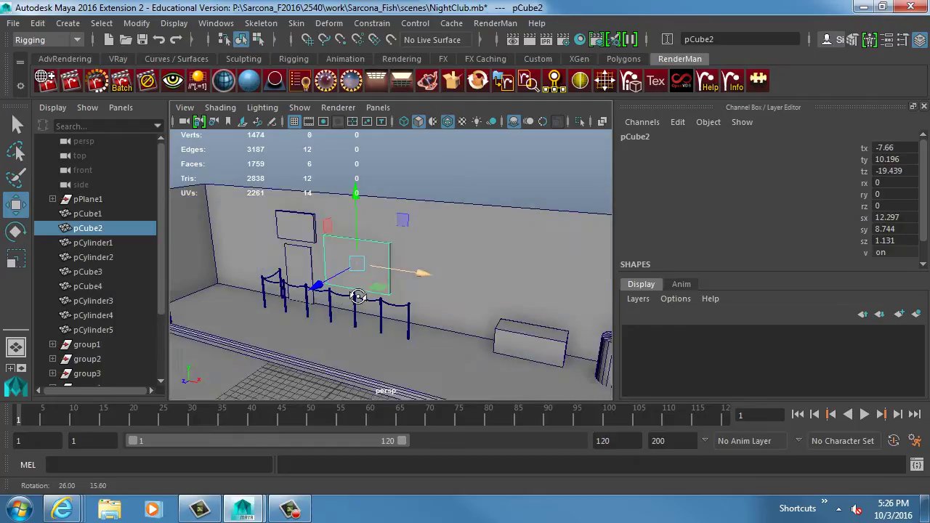
{"action": "middle_click_drag", "start_coordinate": [357, 295], "coordinate": [424, 294], "text": "alt"}
{"action": "right_click_drag", "start_coordinate": [424, 294], "coordinate": [468, 304], "text": "alt"}
{"action": "left_click_drag", "start_coordinate": [467, 304], "coordinate": [387, 277], "text": "alt"}
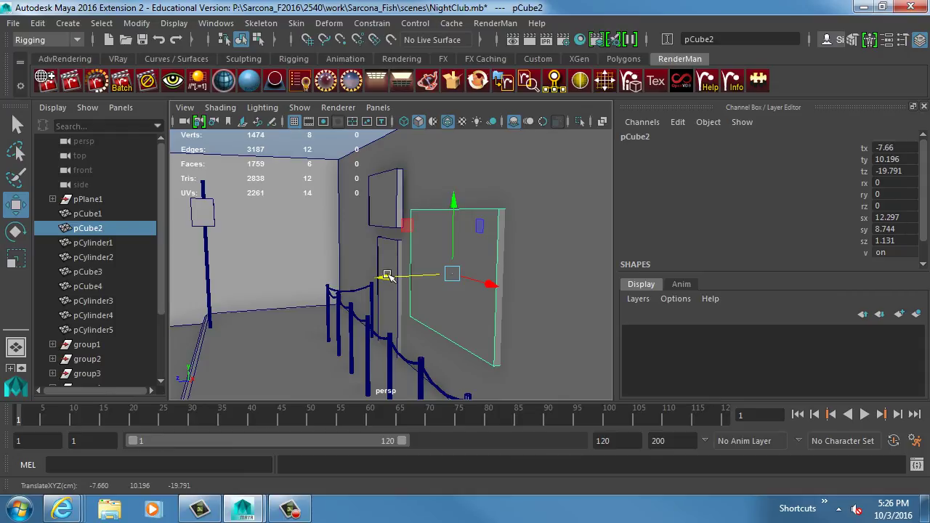
{"action": "right_click_drag", "start_coordinate": [492, 269], "coordinate": [400, 262], "text": "alt"}
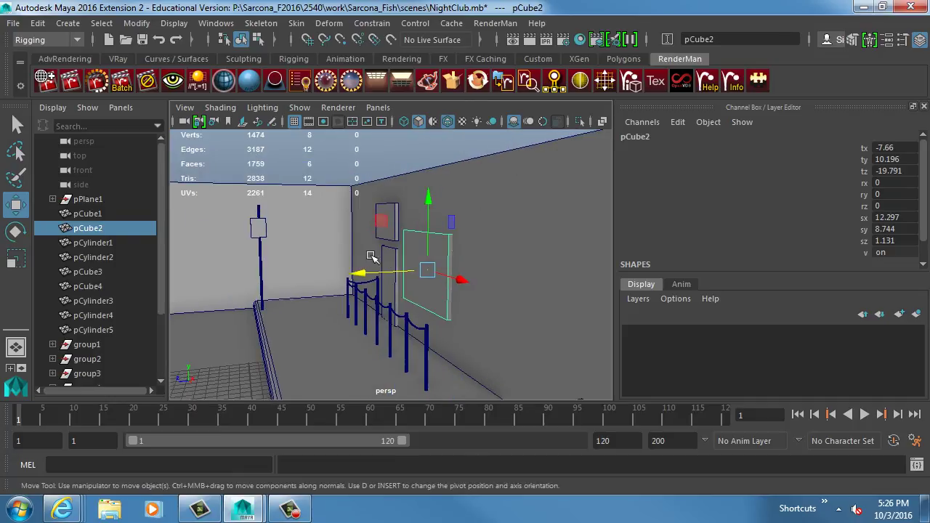
{"action": "left_click_drag", "start_coordinate": [462, 277], "coordinate": [344, 250], "text": "alt"}
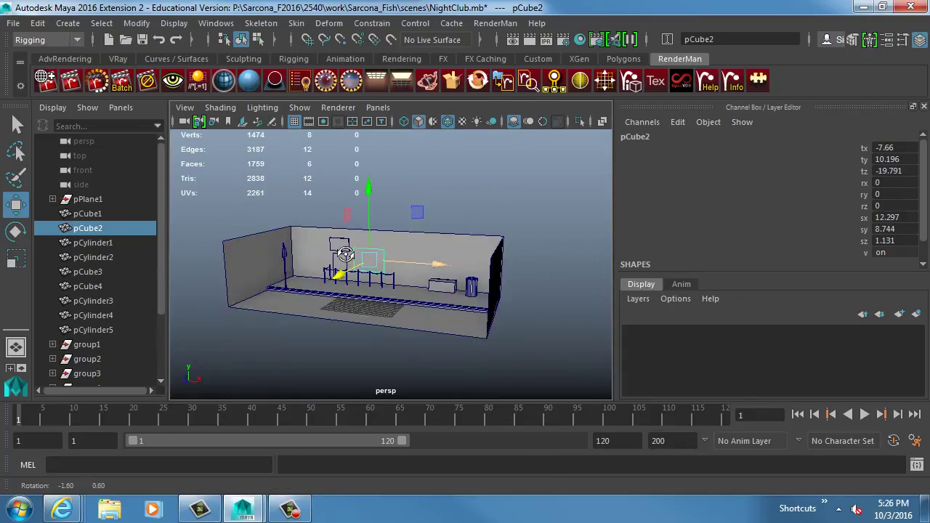
{"action": "right_click_drag", "start_coordinate": [344, 250], "coordinate": [471, 274], "text": "alt"}
{"action": "left_click_drag", "start_coordinate": [472, 274], "coordinate": [452, 275], "text": "alt"}
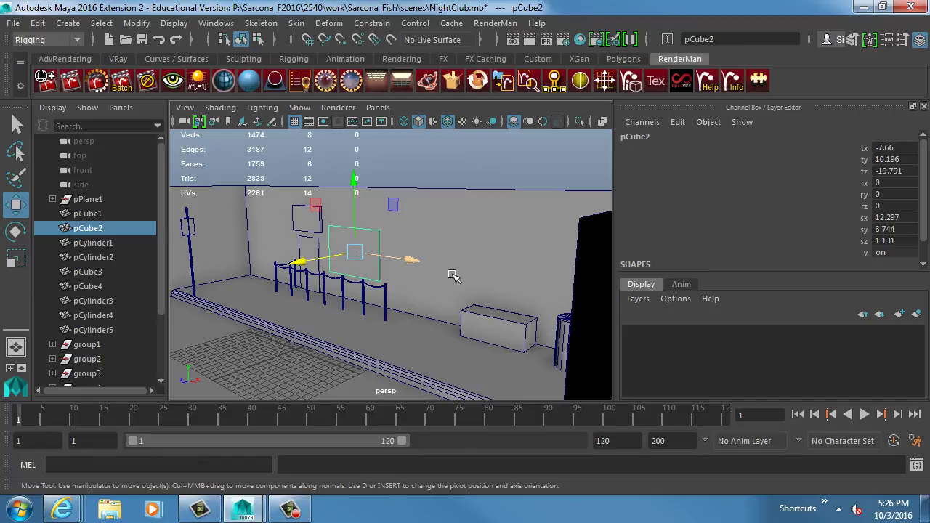
Step: Switch to the web browser, open Google in a new tab, and search for "new york night club"
{"action": "key", "text": "alt+Tab"}
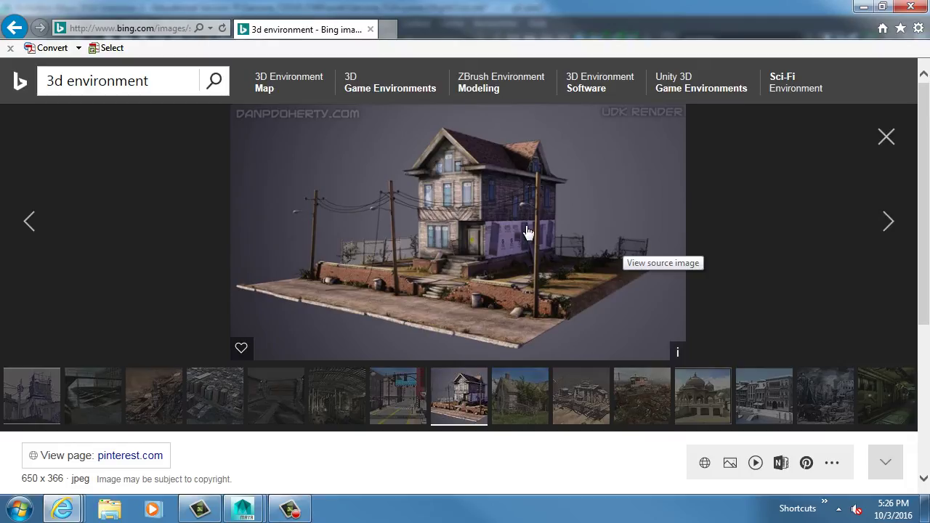
{"action": "left_click", "coordinate": [388, 29]}
{"action": "type", "text": "google"}
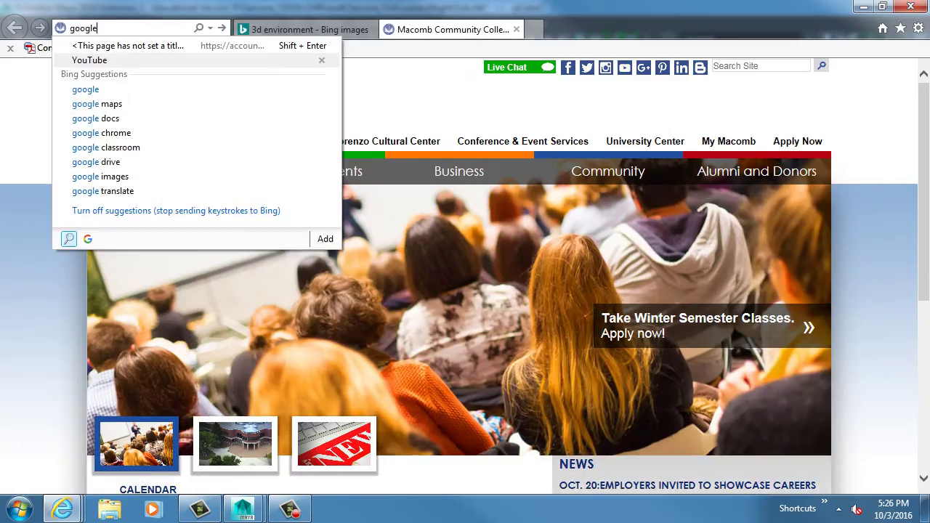
{"action": "key", "text": "Return"}
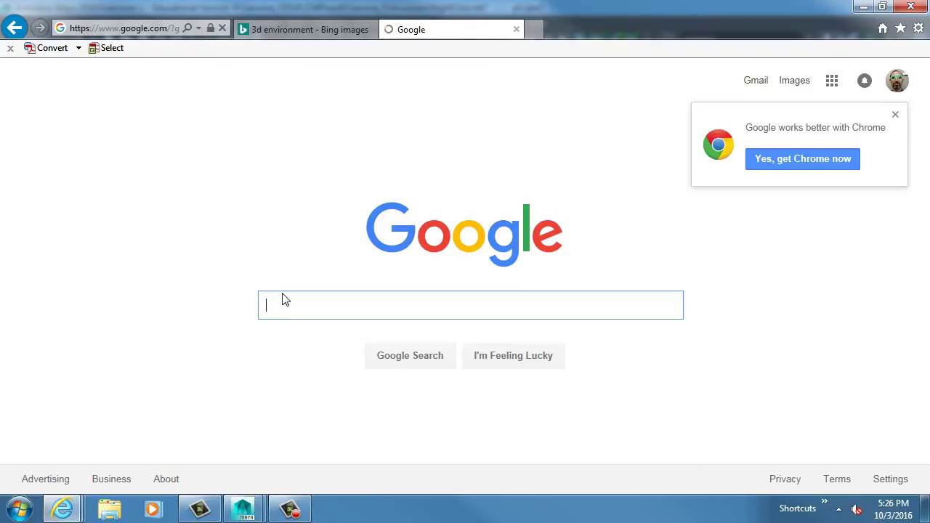
{"action": "type", "text": "new yo"}
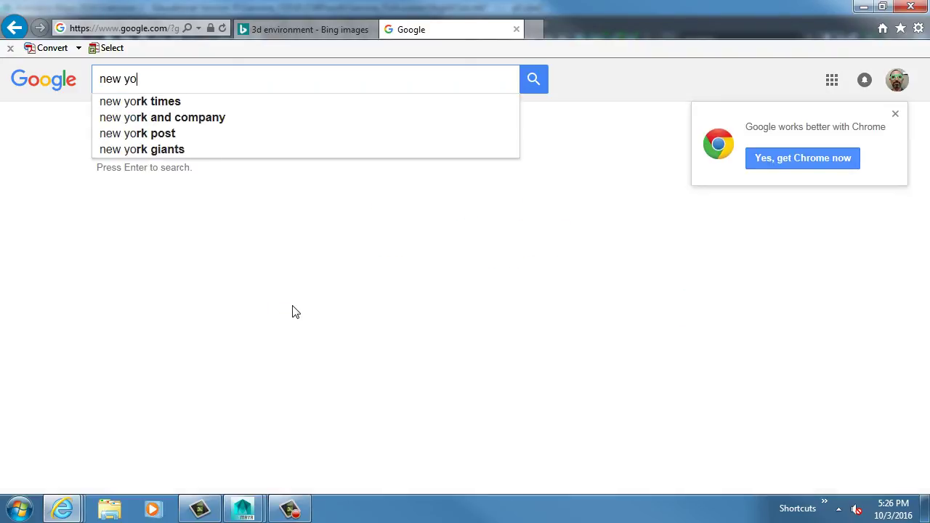
{"action": "type", "text": "rk night club"}
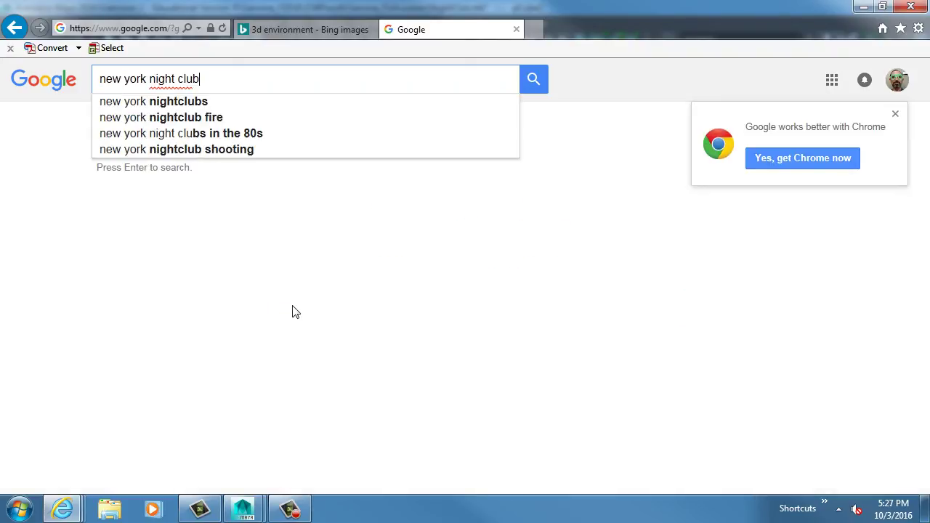
{"action": "key", "text": "Return"}
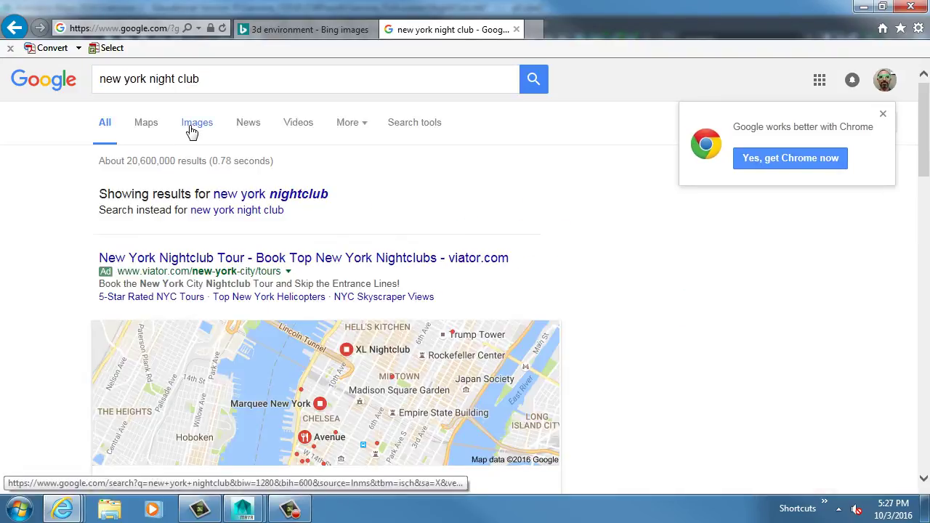
Step: Open the nightclub results in Google Maps and enter Street View on Hudson St in Manhattan
{"action": "left_click", "coordinate": [191, 127]}
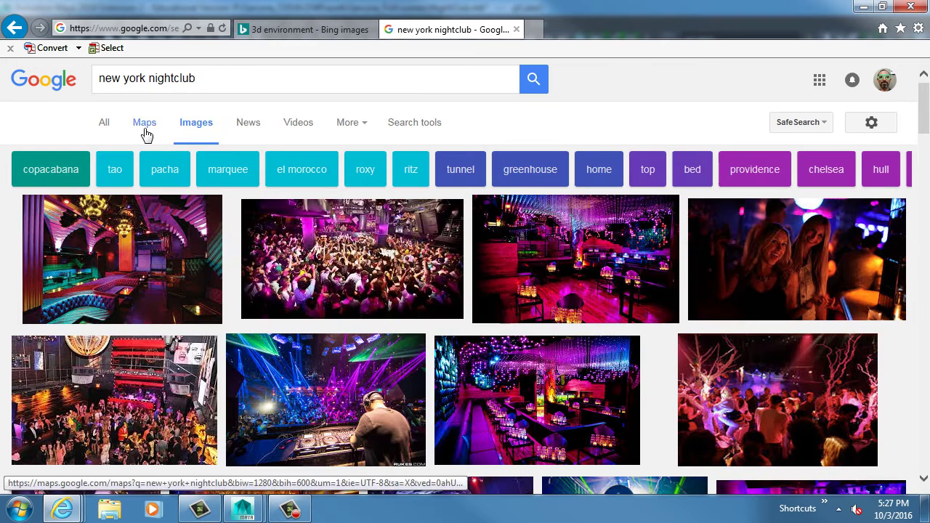
{"action": "left_click", "coordinate": [144, 131]}
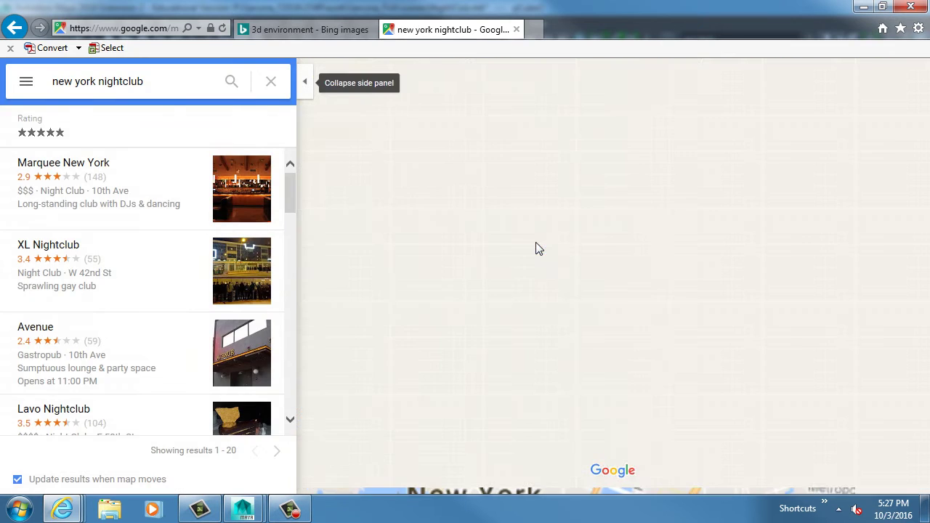
{"action": "left_click_drag", "start_coordinate": [516, 338], "coordinate": [510, 289]}
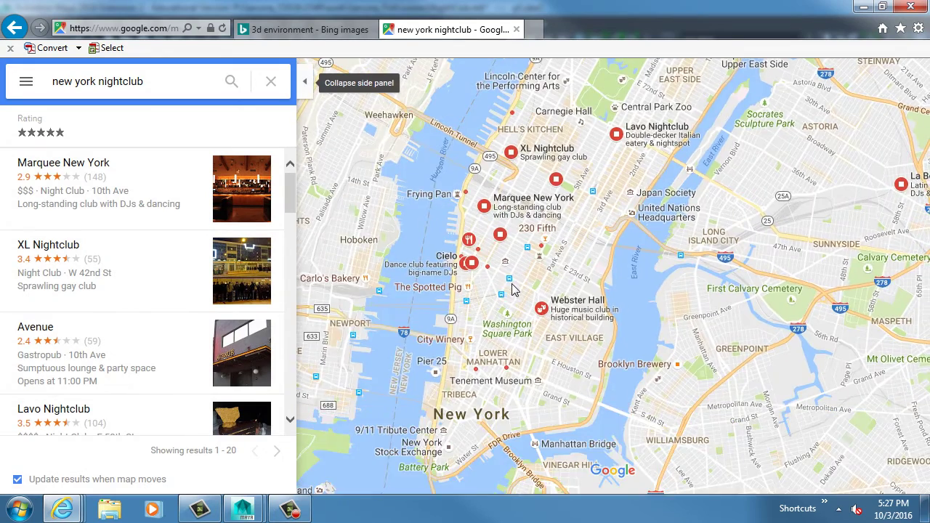
{"action": "scroll", "coordinate": [512, 290], "scroll_direction": "up", "scroll_amount": 1}
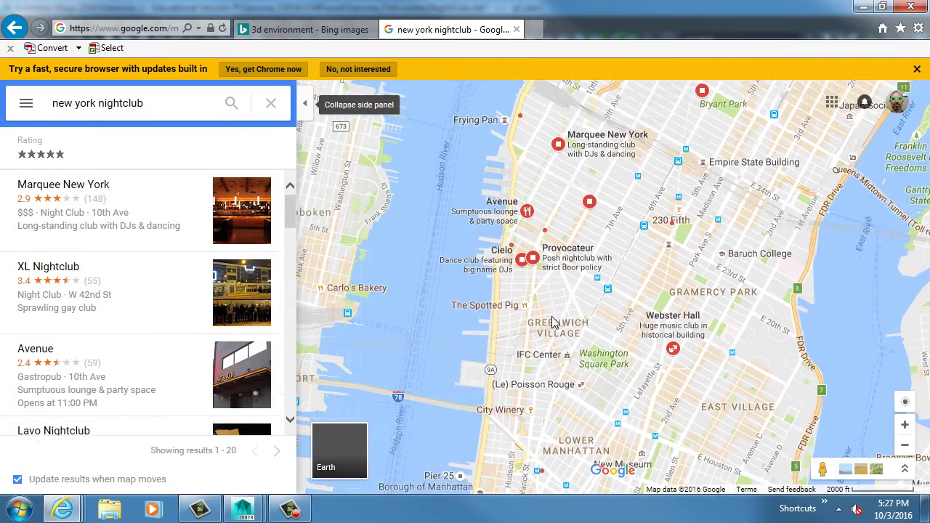
{"action": "scroll", "coordinate": [509, 301], "scroll_direction": "up", "scroll_amount": 2}
{"action": "left_click_drag", "start_coordinate": [505, 261], "coordinate": [585, 289]}
{"action": "scroll", "coordinate": [586, 289], "scroll_direction": "up", "scroll_amount": 1}
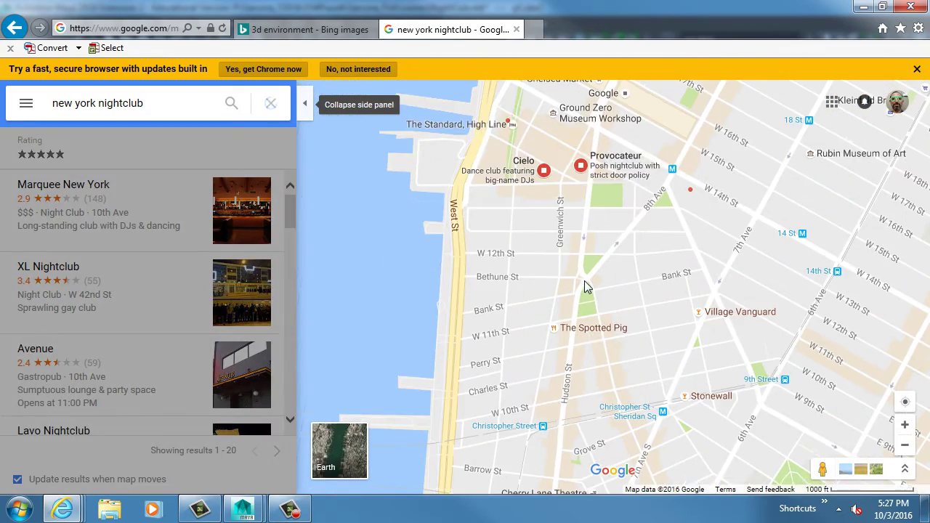
{"action": "left_click_drag", "start_coordinate": [592, 320], "coordinate": [568, 273]}
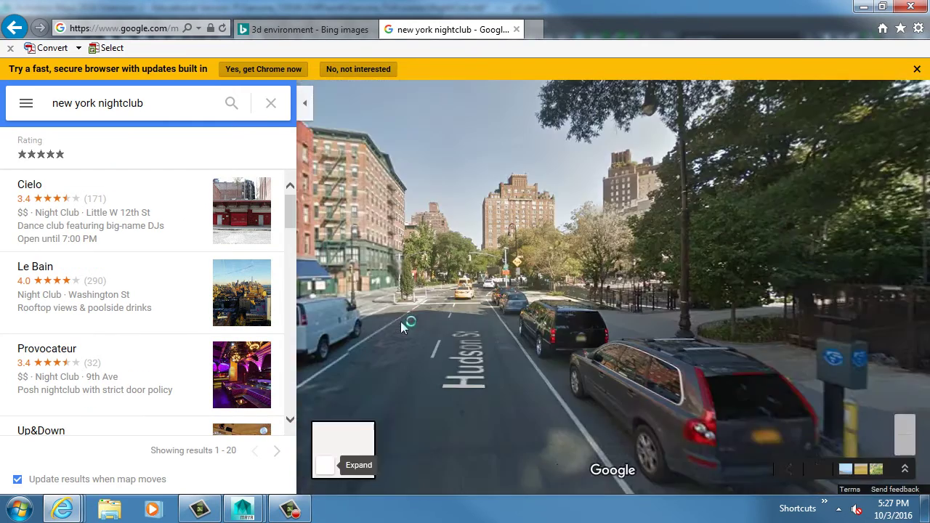
Step: Walk along Hudson St in Street View and examine the building facades and the Imperial Vintner shop entrance
{"action": "left_click_drag", "start_coordinate": [411, 349], "coordinate": [633, 266]}
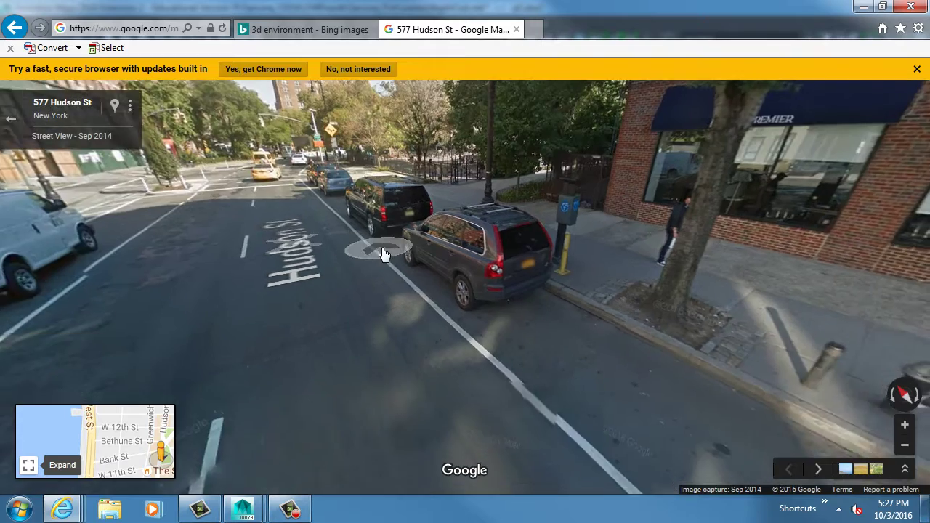
{"action": "left_click", "coordinate": [384, 252]}
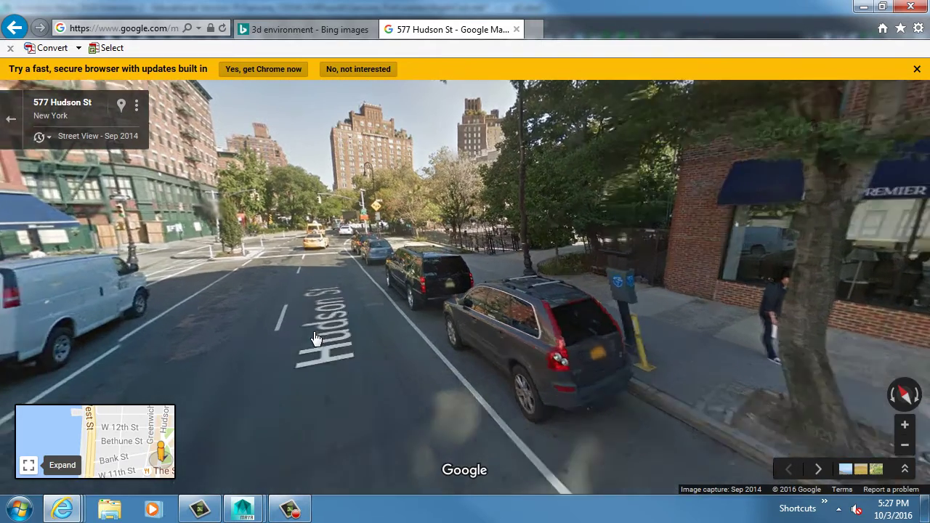
{"action": "left_click", "coordinate": [317, 339]}
{"action": "left_click_drag", "start_coordinate": [223, 316], "coordinate": [542, 325]}
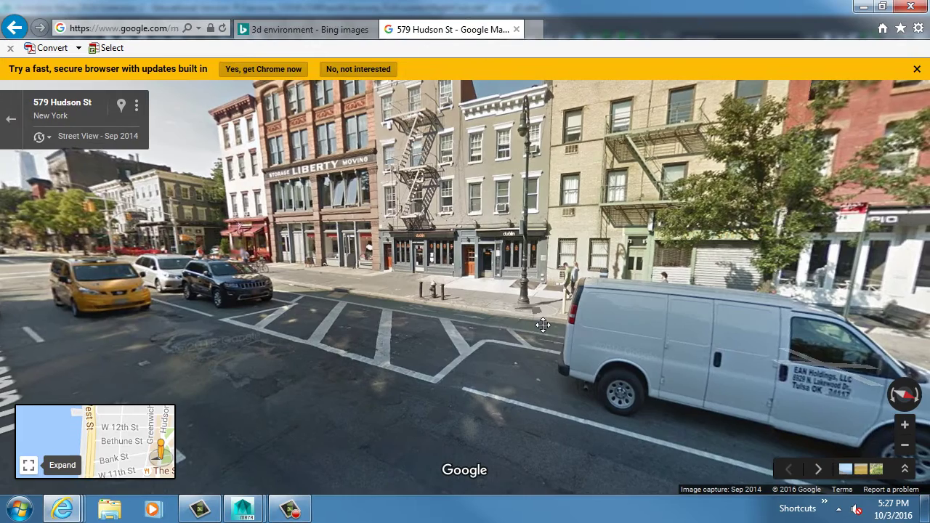
{"action": "left_click", "coordinate": [476, 356]}
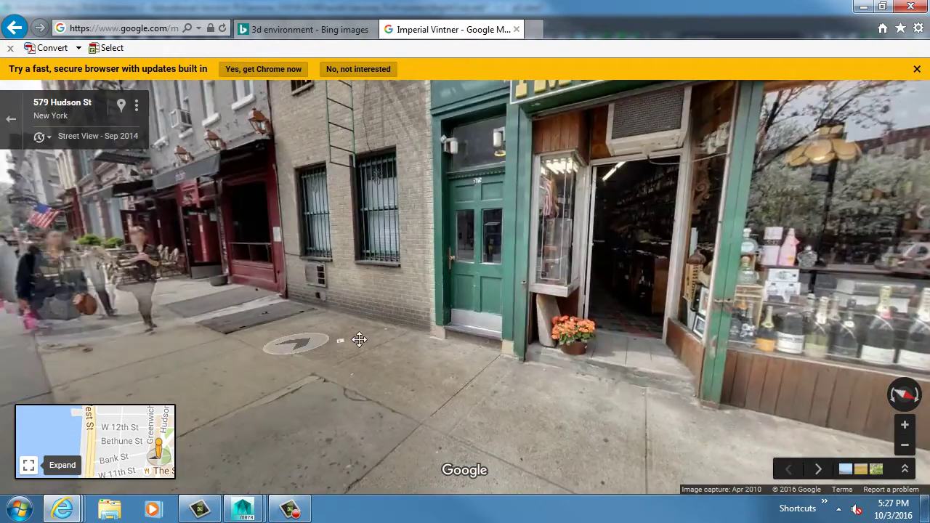
{"action": "left_click_drag", "start_coordinate": [359, 340], "coordinate": [295, 303]}
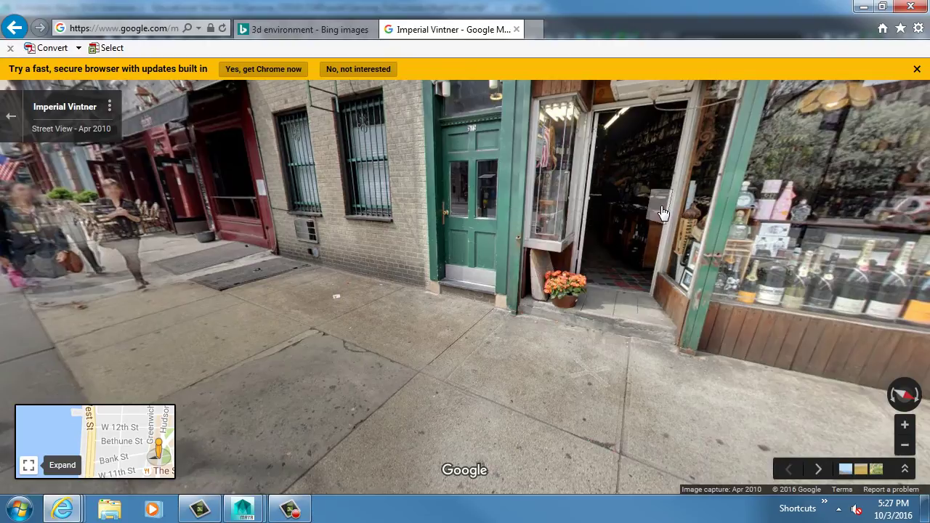
Step: Switch back to Maya and select every object in the scene except the sidewalk
{"action": "key", "text": "alt+Tab"}
{"action": "scroll", "coordinate": [489, 273], "scroll_direction": "up", "scroll_amount": 5}
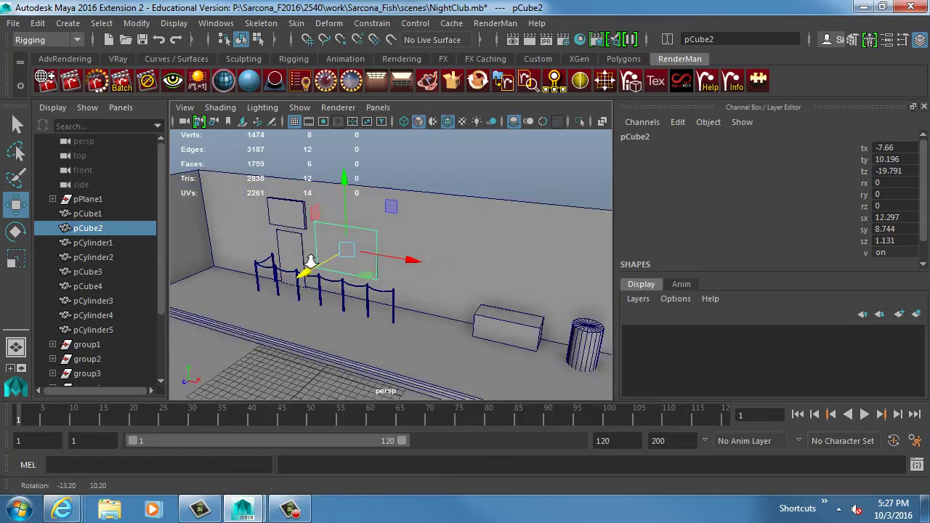
{"action": "scroll", "coordinate": [488, 273], "scroll_direction": "down", "scroll_amount": 4}
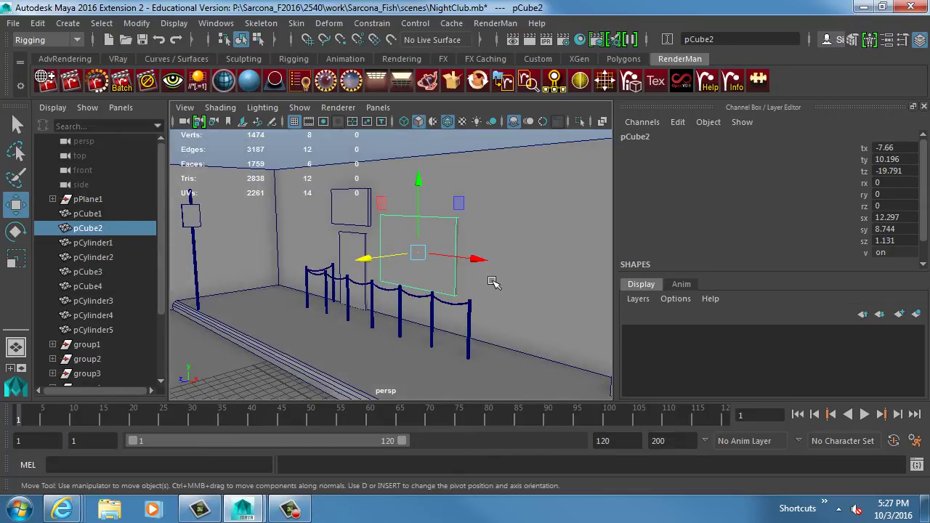
{"action": "scroll", "coordinate": [493, 283], "scroll_direction": "down", "scroll_amount": 6}
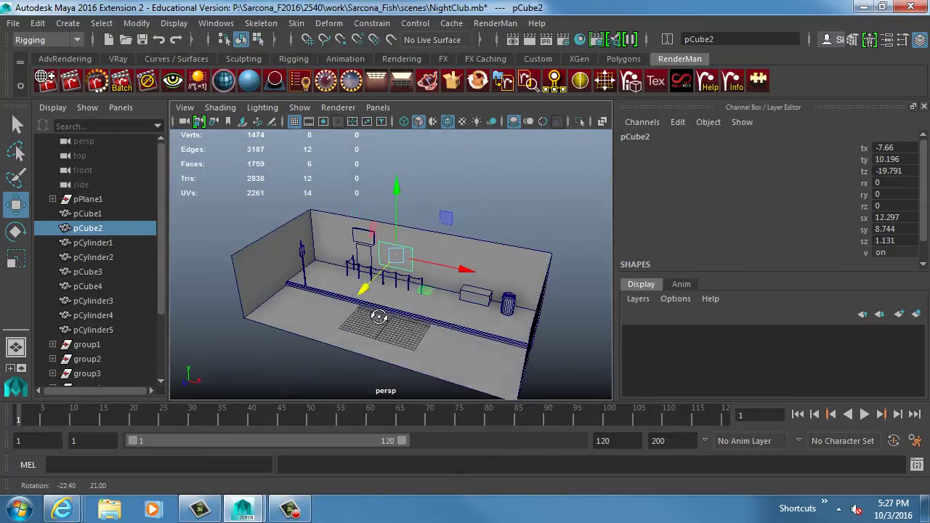
{"action": "left_click", "coordinate": [453, 320]}
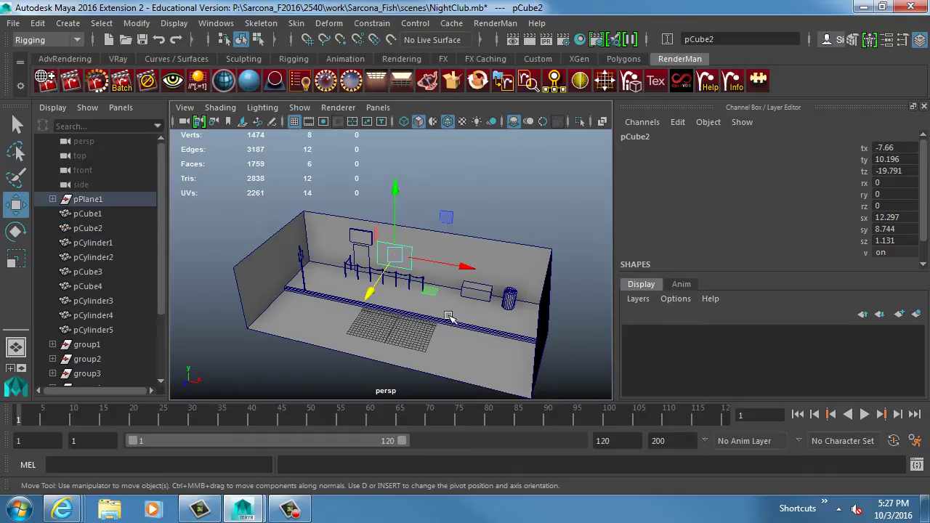
{"action": "left_click_drag", "start_coordinate": [452, 320], "coordinate": [328, 266], "text": "alt"}
{"action": "left_click_drag", "start_coordinate": [629, 351], "coordinate": [627, 349]}
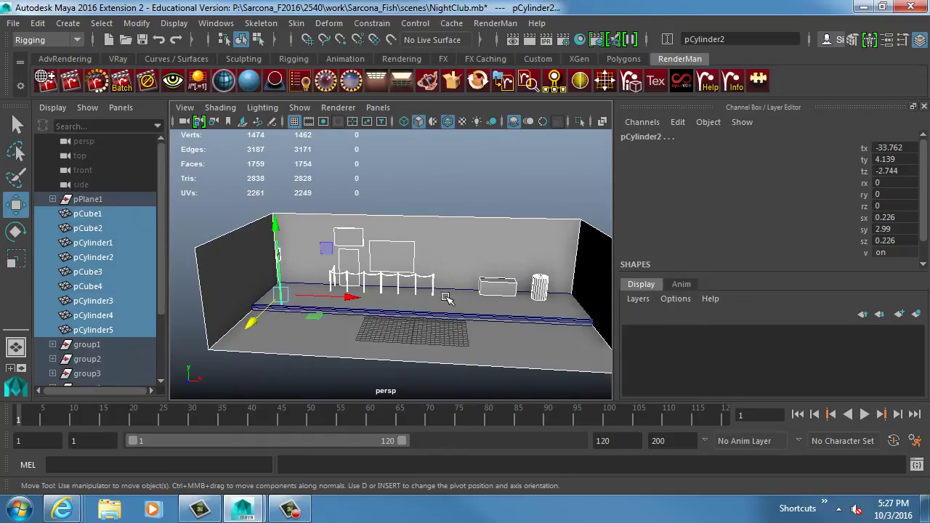
Step: Remove the street and wall surface from the selection and move the props forward, away from the back wall
{"action": "left_click", "coordinate": [348, 320], "text": "shift"}
{"action": "left_click_drag", "start_coordinate": [261, 323], "coordinate": [237, 337]}
{"action": "left_click_drag", "start_coordinate": [340, 315], "coordinate": [241, 345], "text": "alt"}
{"action": "middle_click_drag", "start_coordinate": [386, 295], "coordinate": [392, 294]}
Step: Move the sidewalk toward the street to about Z 0.14, leaving a gap along the back wall
{"action": "left_click", "coordinate": [392, 293]}
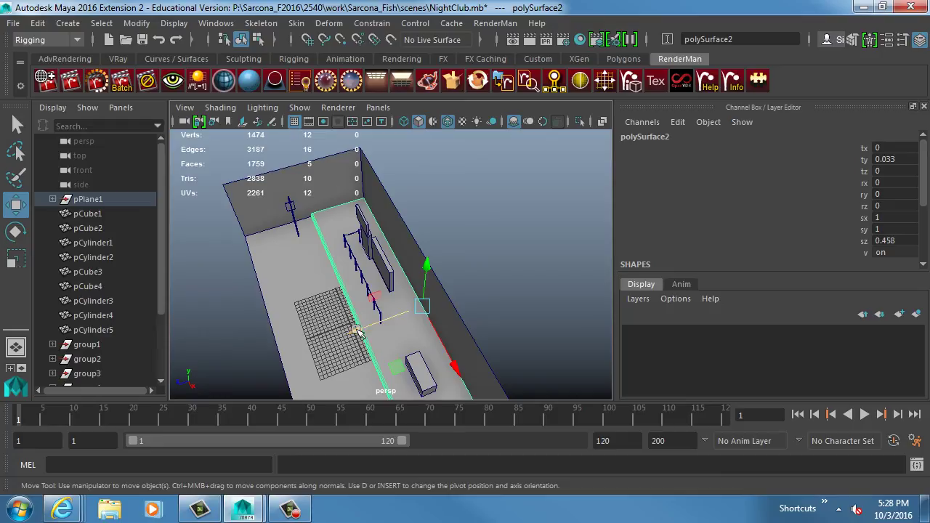
{"action": "left_click_drag", "start_coordinate": [356, 330], "coordinate": [423, 278]}
{"action": "right_click_drag", "start_coordinate": [424, 279], "coordinate": [532, 308], "text": "alt"}
{"action": "left_click_drag", "start_coordinate": [409, 279], "coordinate": [429, 277], "text": "alt"}
{"action": "middle_click_drag", "start_coordinate": [305, 315], "coordinate": [387, 288], "text": "alt"}
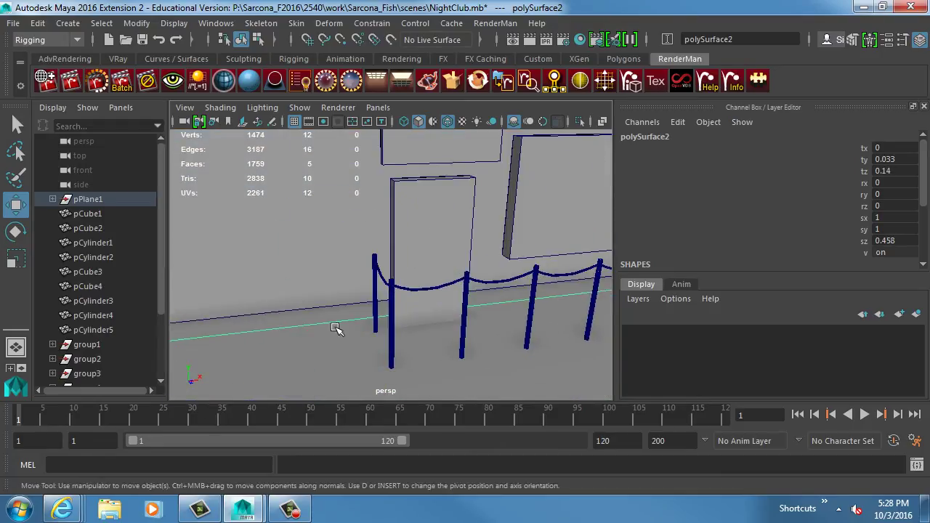
Step: Insert two edge loops across the sidewalk, one on each side of the door, and select the back edges beside the door
{"action": "left_click_drag", "start_coordinate": [336, 328], "coordinate": [333, 332], "text": "alt"}
{"action": "right_click_drag", "start_coordinate": [333, 332], "coordinate": [266, 212], "text": "shift"}
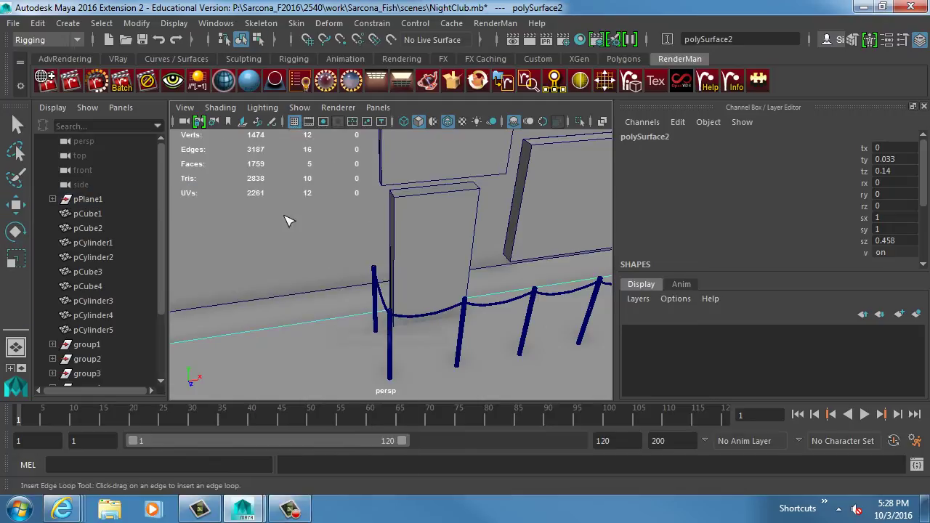
{"action": "left_click", "coordinate": [387, 319]}
{"action": "left_click_drag", "start_coordinate": [387, 320], "coordinate": [426, 301], "text": "alt"}
{"action": "left_click", "coordinate": [465, 309]}
{"action": "key", "text": "w"}
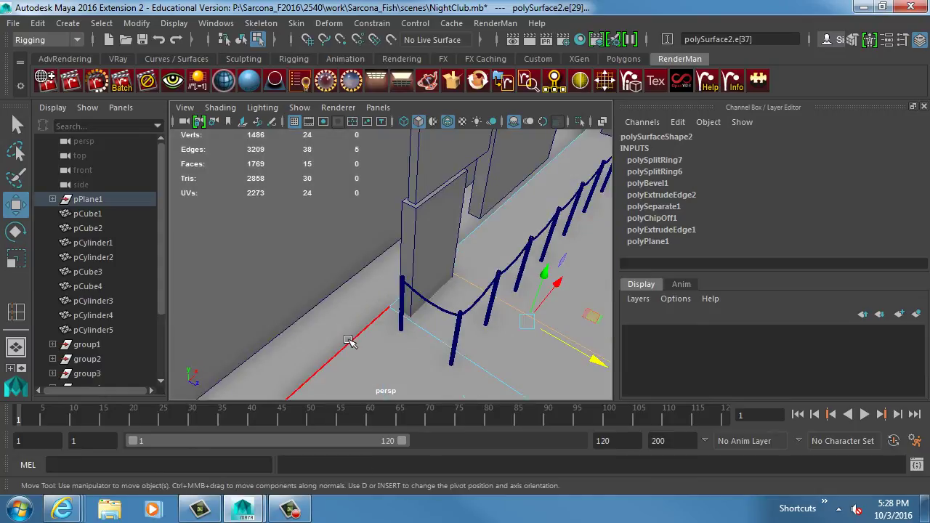
{"action": "left_click", "coordinate": [476, 231]}
{"action": "key", "text": "ctrl+e"}
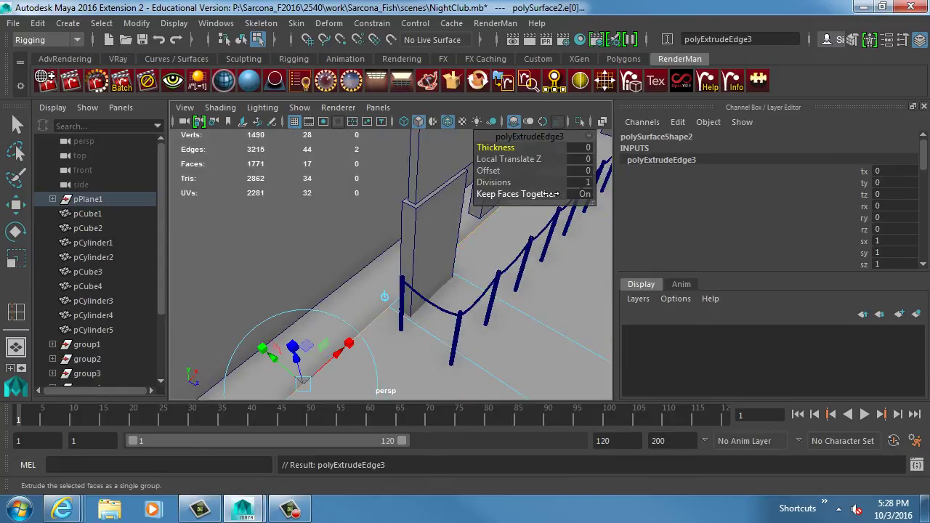
{"action": "key", "text": "w"}
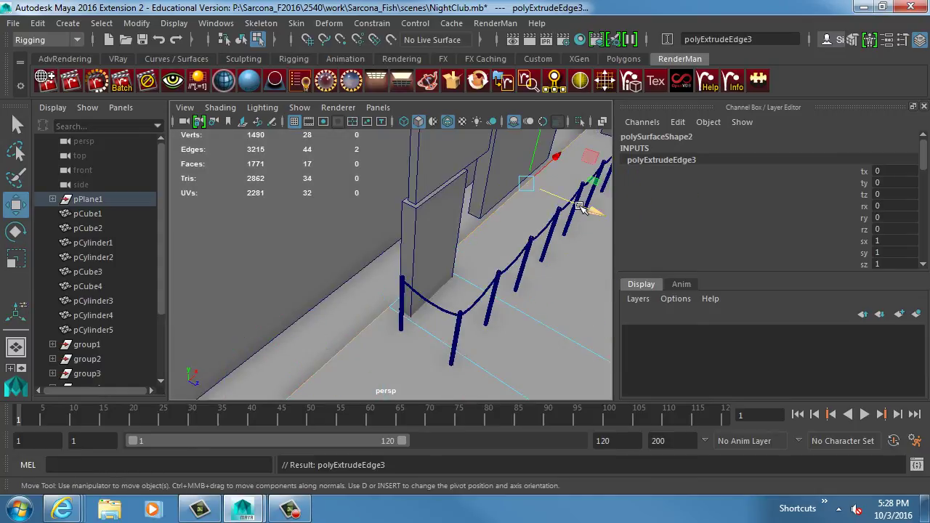
{"action": "left_click_drag", "start_coordinate": [539, 201], "coordinate": [391, 259]}
{"action": "left_click", "coordinate": [407, 267]}
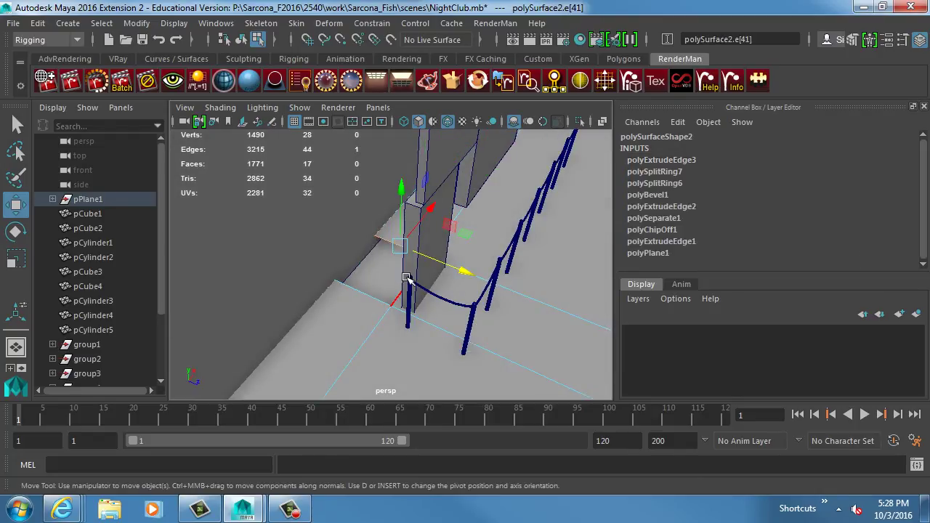
{"action": "key", "text": "ctrl+z"}
{"action": "key", "text": "ctrl+z"}
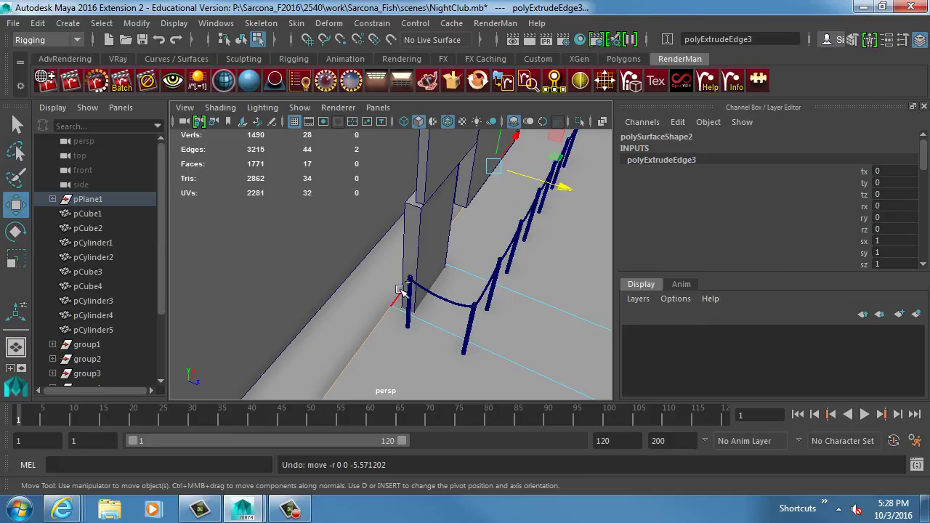
{"action": "left_click", "coordinate": [485, 266]}
{"action": "key", "text": "ctrl+z"}
{"action": "key", "text": "ctrl+z"}
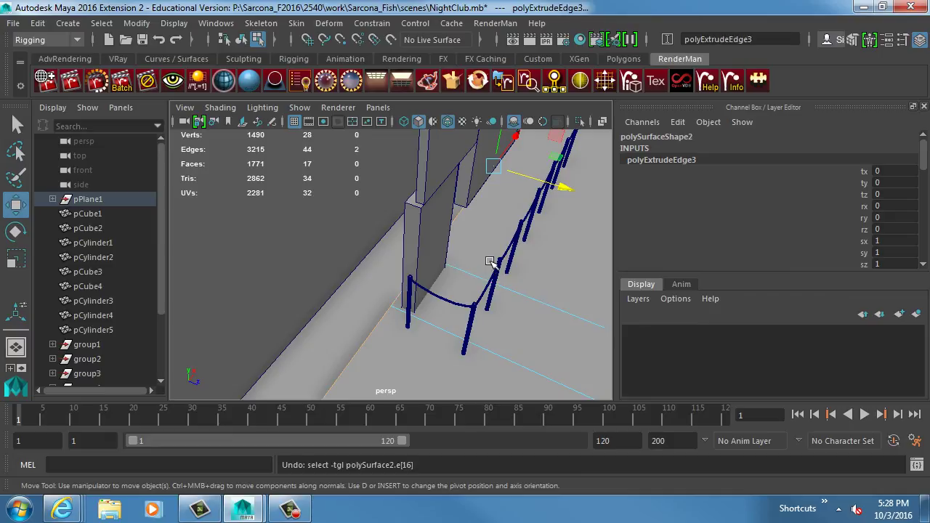
Step: Add the edge behind the door to the selection, extrude all three back edges, and move them back to the wall
{"action": "left_click", "coordinate": [474, 276], "text": "shift"}
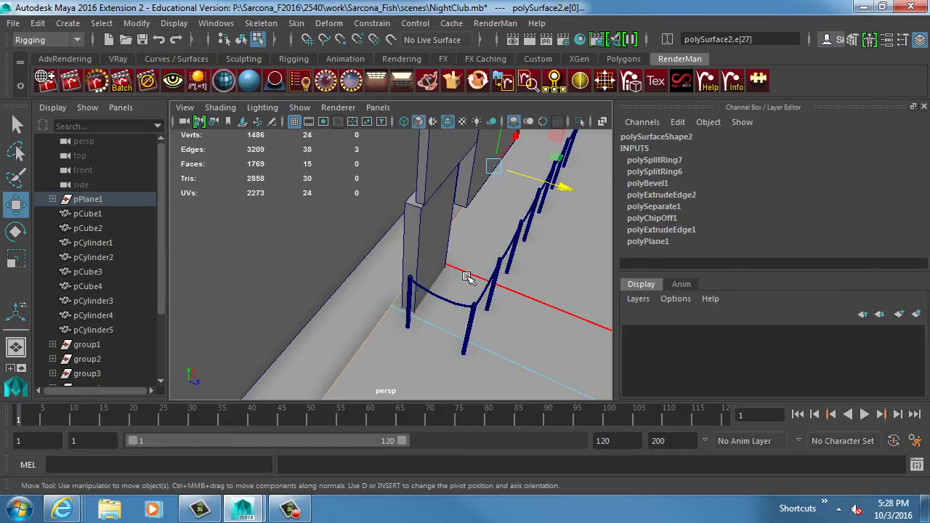
{"action": "key", "text": "ctrl+e"}
{"action": "key", "text": "w"}
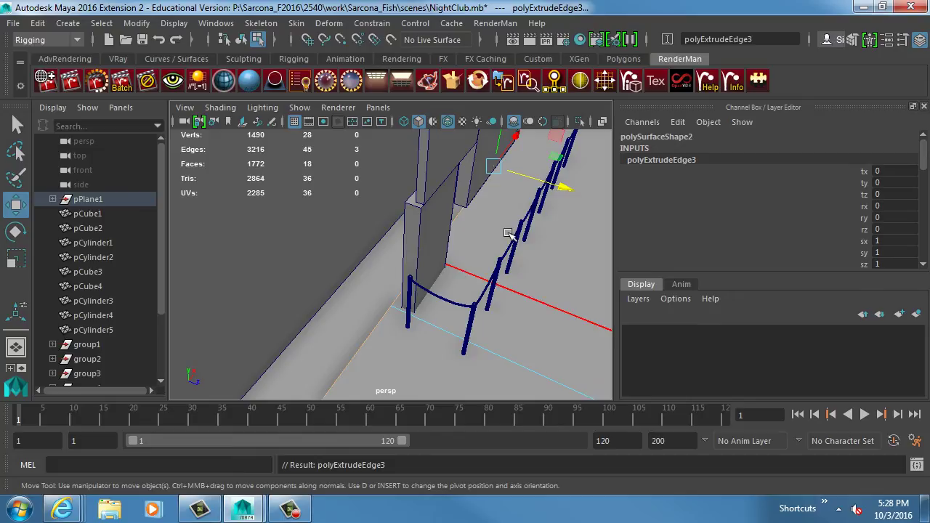
{"action": "left_click_drag", "start_coordinate": [557, 191], "coordinate": [512, 176]}
Step: Extrude the two new sidewalk faces beside the door upward by about 20.706 to form walls around a recessed entrance
{"action": "right_click_drag", "start_coordinate": [431, 261], "coordinate": [357, 292]}
{"action": "key", "text": "ctrl+e"}
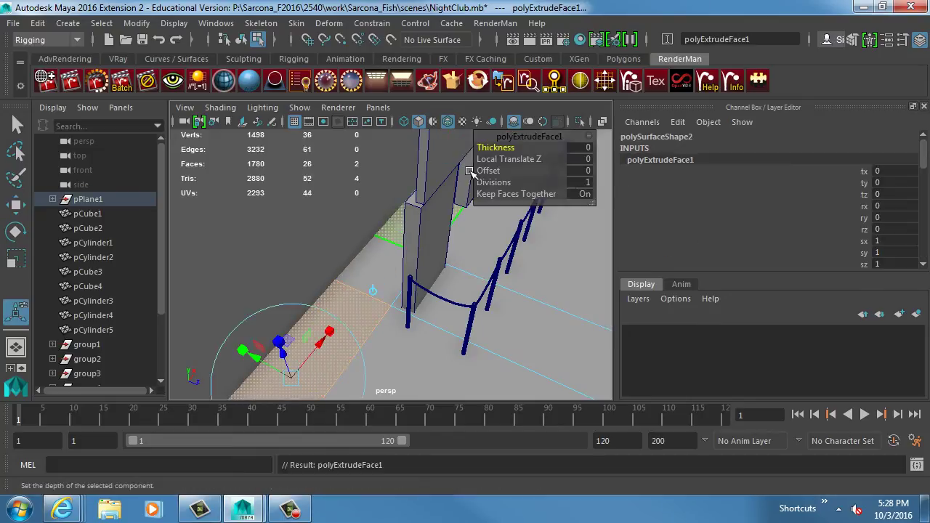
{"action": "left_click_drag", "start_coordinate": [316, 311], "coordinate": [349, 268], "text": "alt"}
{"action": "middle_click_drag", "start_coordinate": [349, 269], "coordinate": [399, 212]}
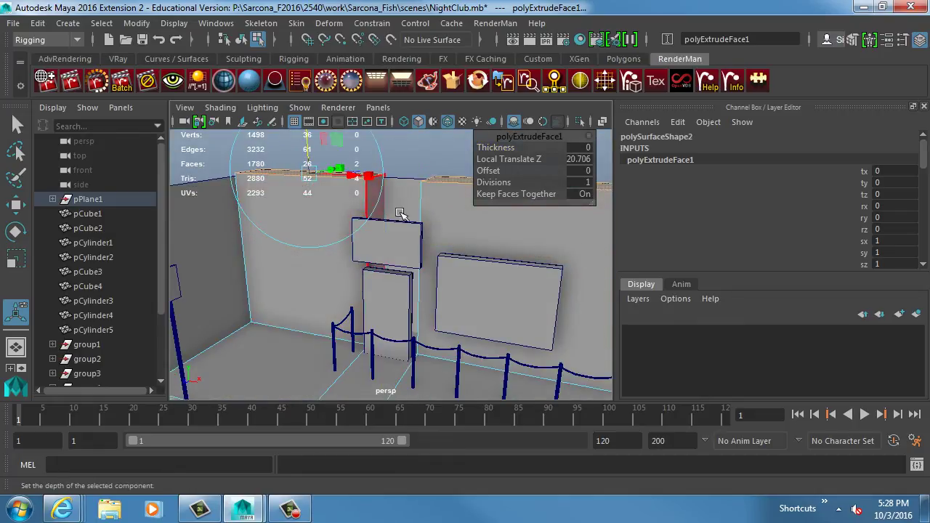
{"action": "left_click", "coordinate": [423, 156]}
{"action": "left_click_drag", "start_coordinate": [378, 198], "coordinate": [383, 176], "text": "alt"}
{"action": "scroll", "coordinate": [440, 222], "scroll_direction": "up", "scroll_amount": 4}
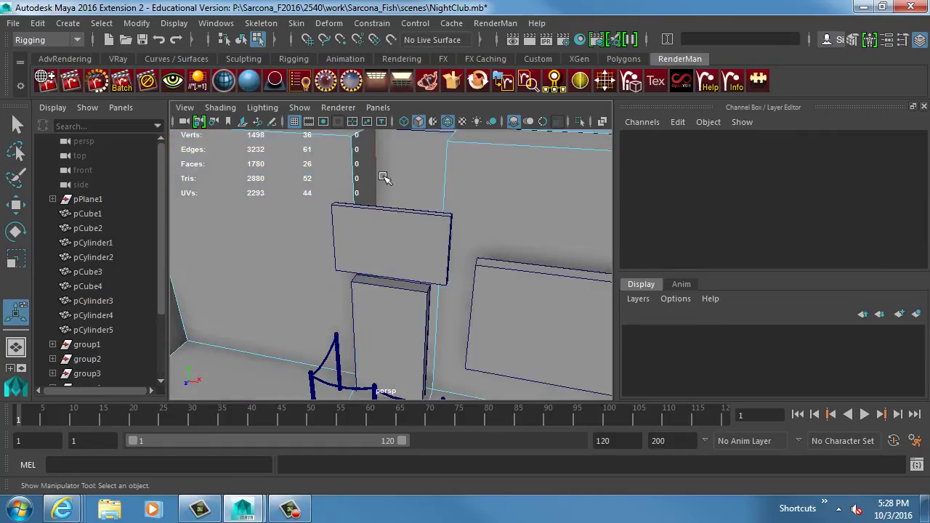
{"action": "left_click", "coordinate": [334, 170]}
{"action": "right_click_drag", "start_coordinate": [331, 169], "coordinate": [331, 135], "text": "shift"}
{"action": "key", "text": "q"}
{"action": "key", "text": "ctrl+z"}
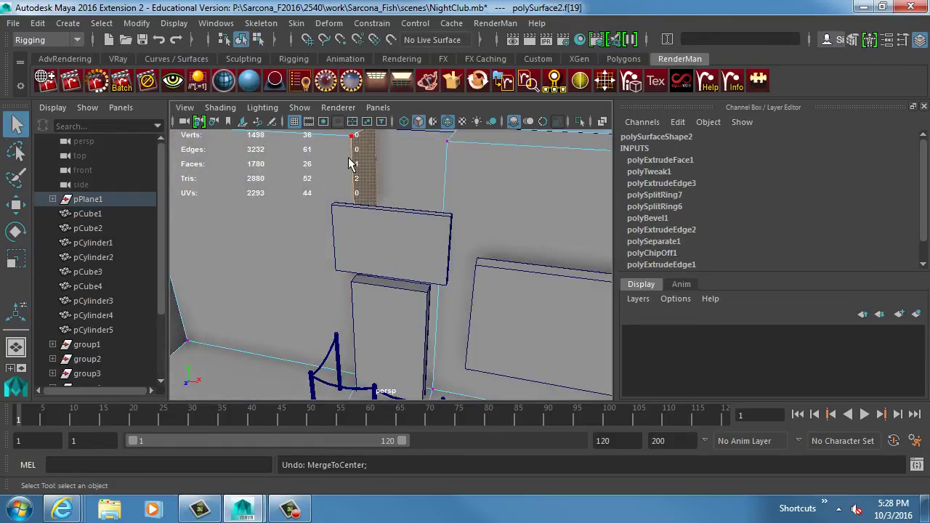
Step: Try to insert a horizontal edge loop across the wall beside the door at the sign's top, and undo it
{"action": "key", "text": "F8"}
{"action": "left_click", "coordinate": [334, 160]}
{"action": "right_click_drag", "start_coordinate": [335, 162], "coordinate": [268, 188], "text": "shift"}
{"action": "left_click_drag", "start_coordinate": [355, 206], "coordinate": [355, 205]}
{"action": "left_click_drag", "start_coordinate": [410, 210], "coordinate": [442, 232], "text": "alt"}
{"action": "left_click", "coordinate": [454, 196]}
{"action": "key", "text": "ctrl+z"}
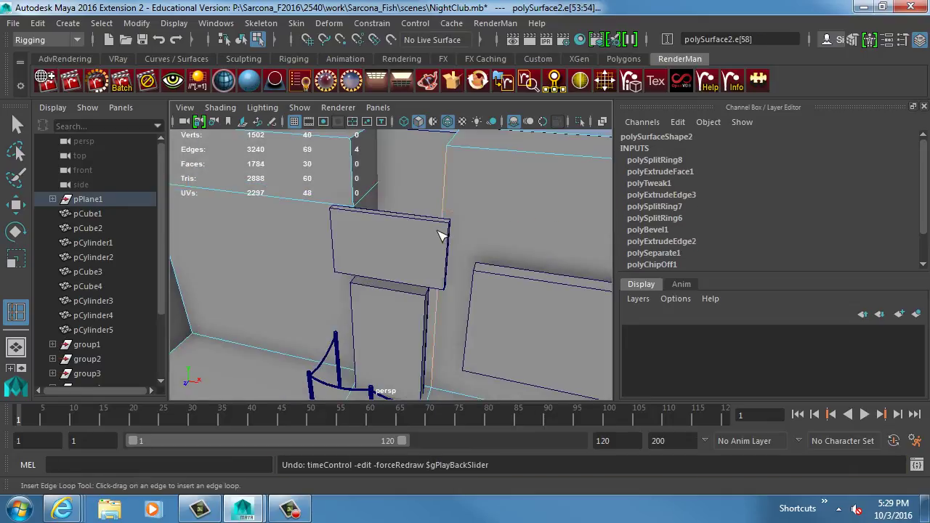
{"action": "key", "text": "ctrl+z"}
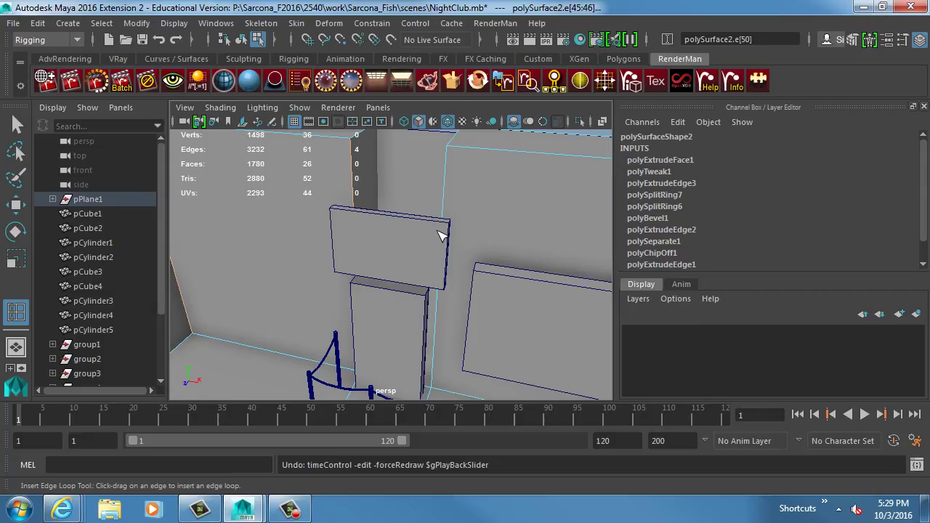
Step: Insert separate horizontal edge loops across the walls on both sides of the door, near the sign's top
{"action": "key", "text": "space"}
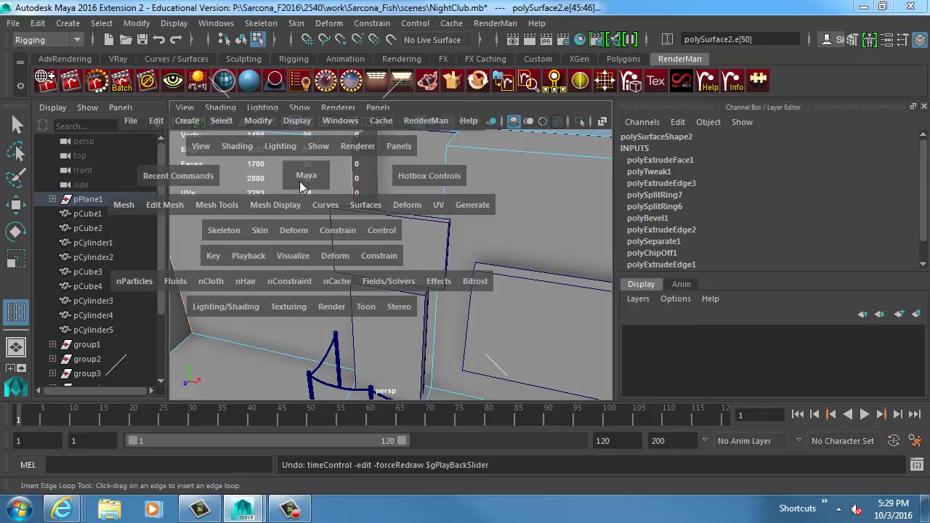
{"action": "key", "text": "F8"}
{"action": "key", "text": "w"}
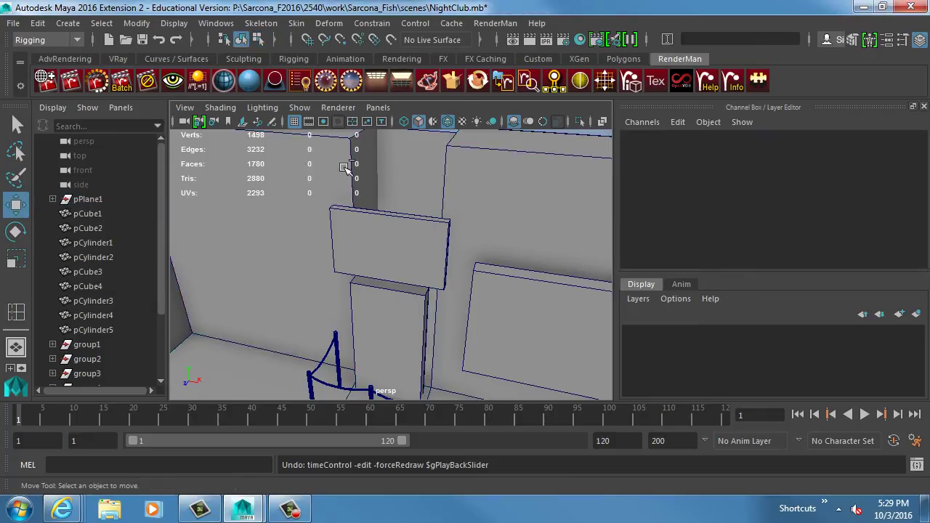
{"action": "right_click_drag", "start_coordinate": [344, 168], "coordinate": [253, 188], "text": "shift"}
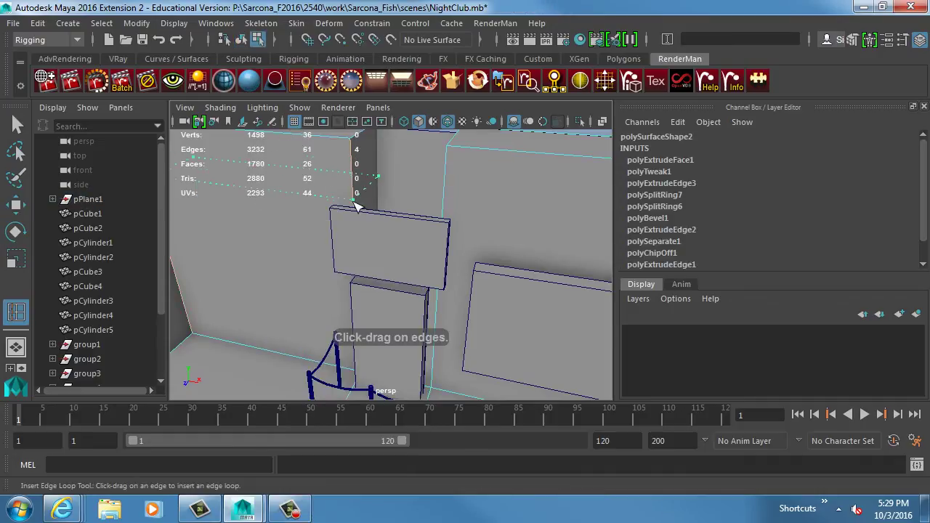
{"action": "left_click", "coordinate": [356, 206]}
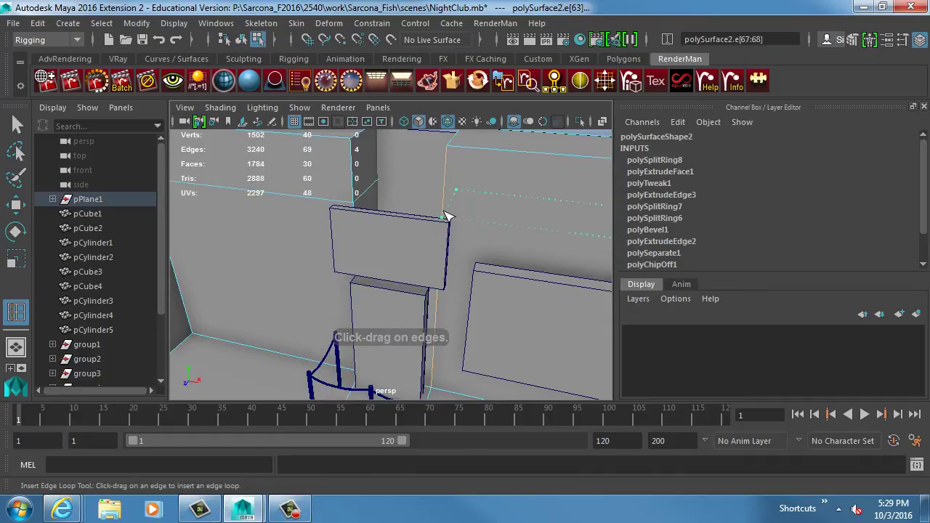
{"action": "left_click", "coordinate": [446, 197]}
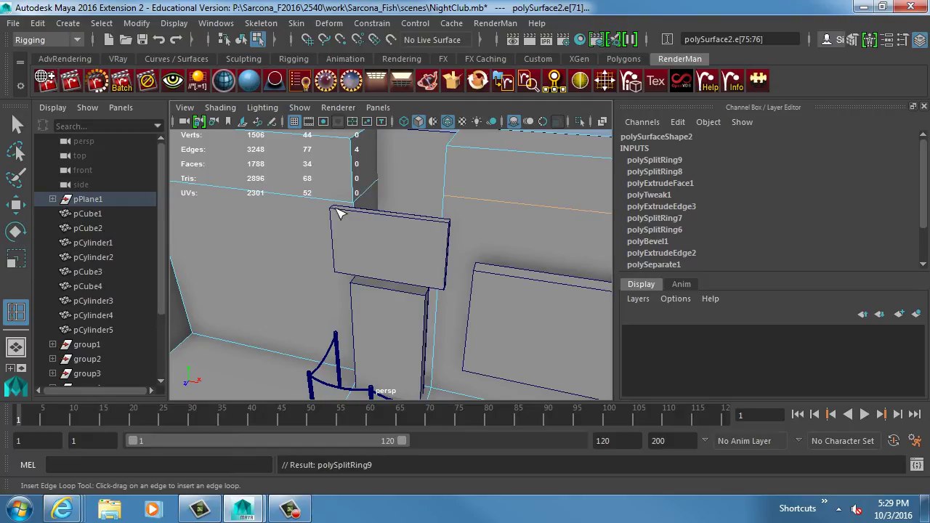
Step: Try to level both edge loops by scaling them in Y and lowering them, and undo back to the uncut walls
{"action": "key", "text": "w"}
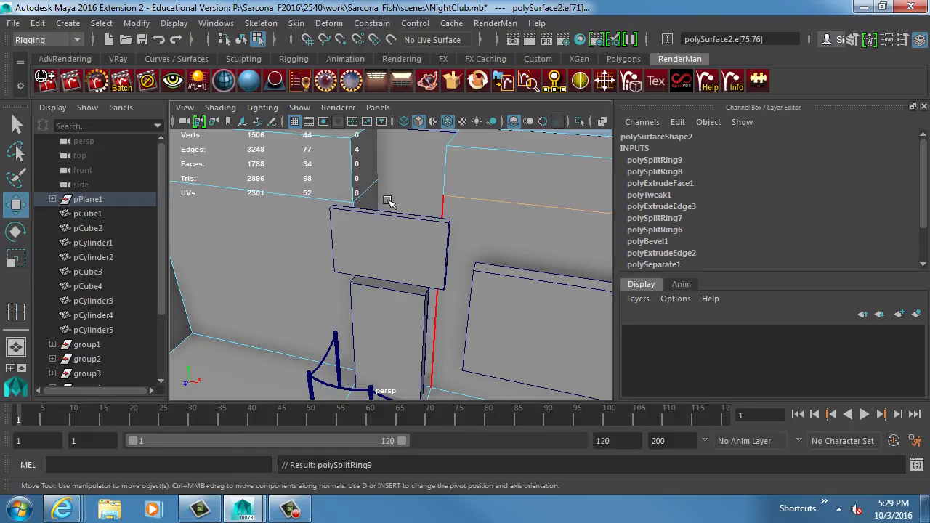
{"action": "key", "text": "r"}
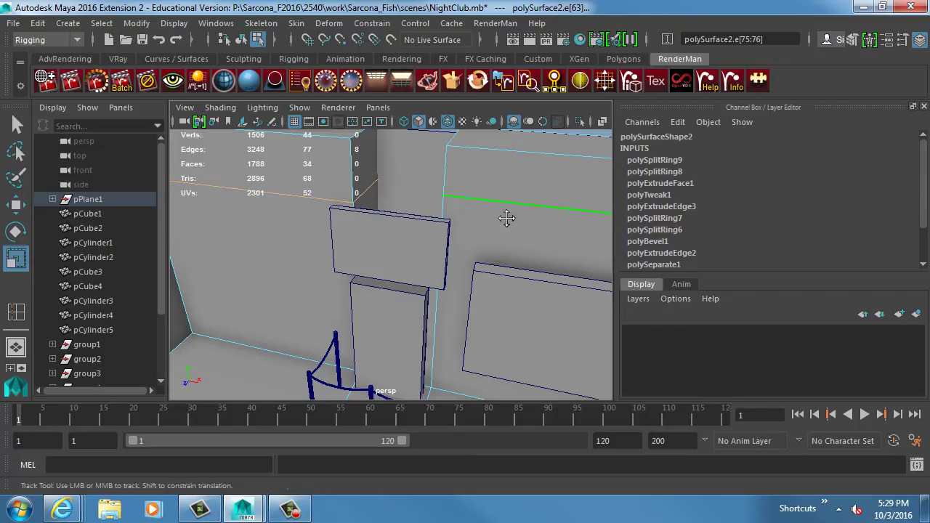
{"action": "scroll", "coordinate": [505, 213], "scroll_direction": "down", "scroll_amount": 4}
{"action": "left_click_drag", "start_coordinate": [506, 188], "coordinate": [498, 263]}
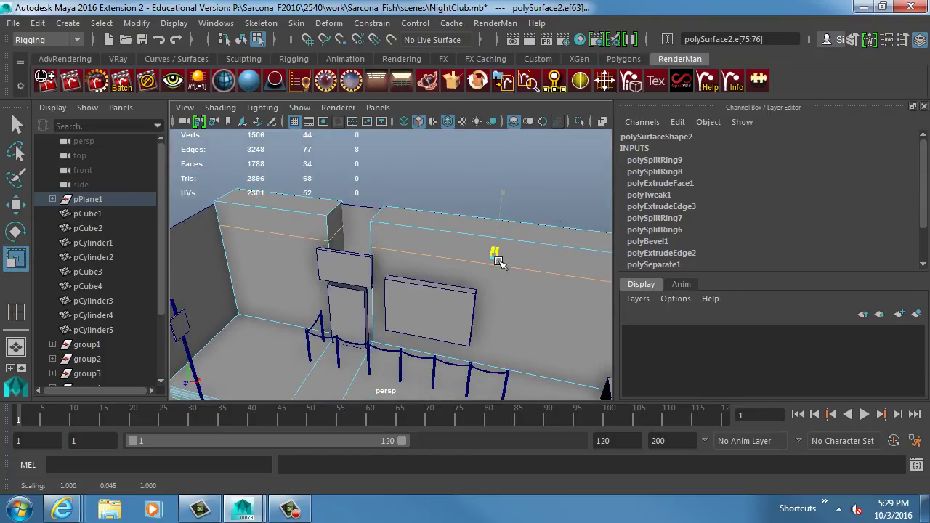
{"action": "key", "text": "w"}
{"action": "left_click_drag", "start_coordinate": [501, 192], "coordinate": [503, 207]}
{"action": "key", "text": "ctrl+z"}
{"action": "key", "text": "ctrl+z"}
{"action": "key", "text": "ctrl+z"}
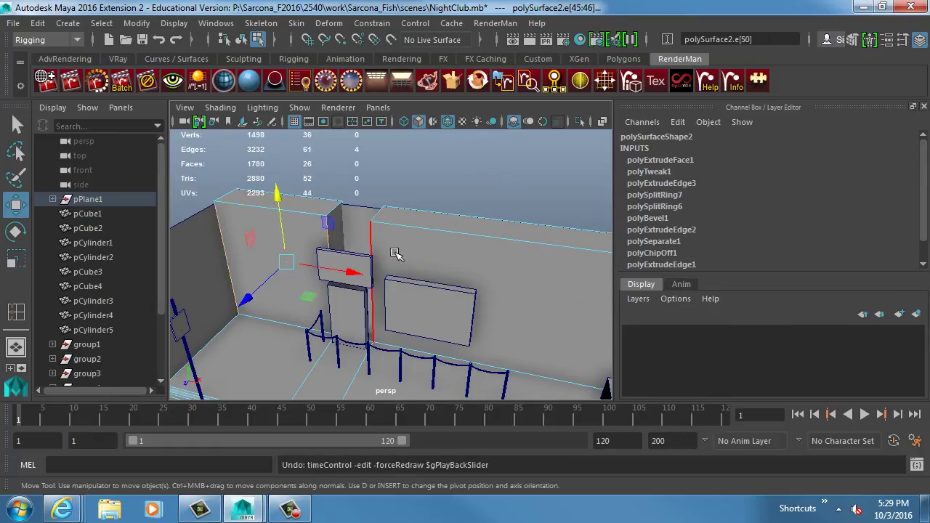
Step: Examine the height of the walls relative to the sign and door in the front view
{"action": "key", "text": "F8"}
{"action": "key", "text": "space"}
{"action": "left_click_drag", "start_coordinate": [415, 242], "coordinate": [413, 267]}
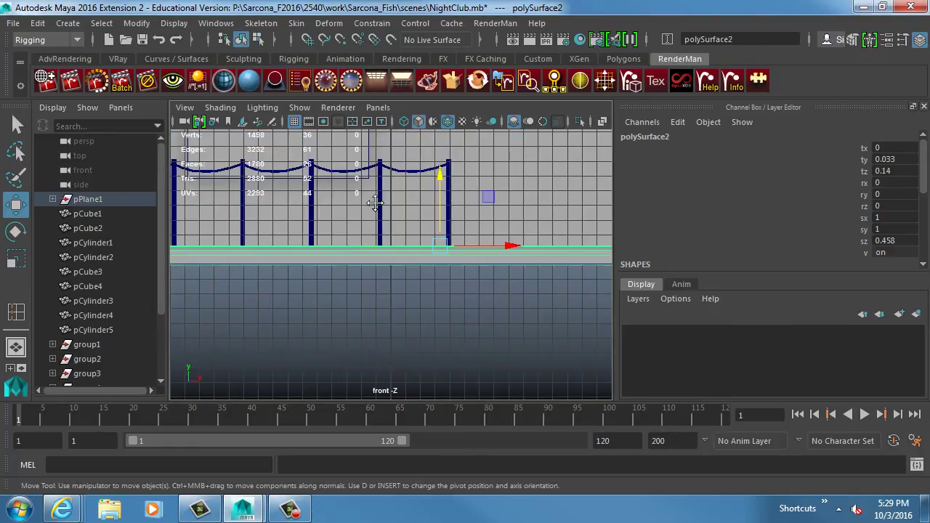
{"action": "scroll", "coordinate": [301, 233], "scroll_direction": "down", "scroll_amount": 8}
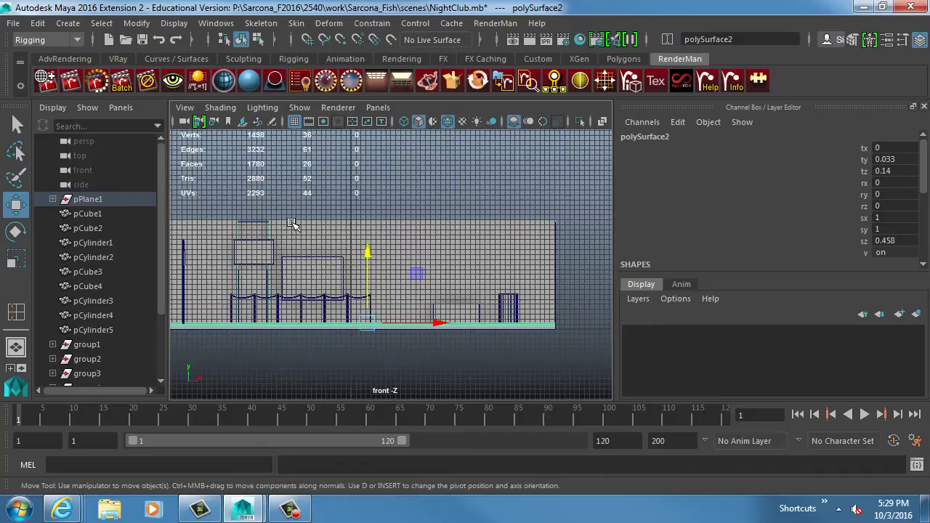
{"action": "right_click_drag", "start_coordinate": [306, 172], "coordinate": [222, 169], "text": "shift"}
{"action": "middle_click_drag", "start_coordinate": [292, 208], "coordinate": [437, 200], "text": "alt"}
{"action": "key", "text": "space"}
{"action": "left_click_drag", "start_coordinate": [361, 226], "coordinate": [461, 243]}
{"action": "right_click_drag", "start_coordinate": [460, 243], "coordinate": [476, 248], "text": "alt"}
{"action": "middle_click_drag", "start_coordinate": [476, 247], "coordinate": [440, 224], "text": "alt"}
Step: Slice both walls horizontally with Multi-Cut in the front view, along one straight line near the sign's top
{"action": "left_click", "coordinate": [282, 184]}
{"action": "middle_click_drag", "start_coordinate": [251, 184], "coordinate": [333, 205], "text": "alt"}
{"action": "left_click", "coordinate": [327, 353]}
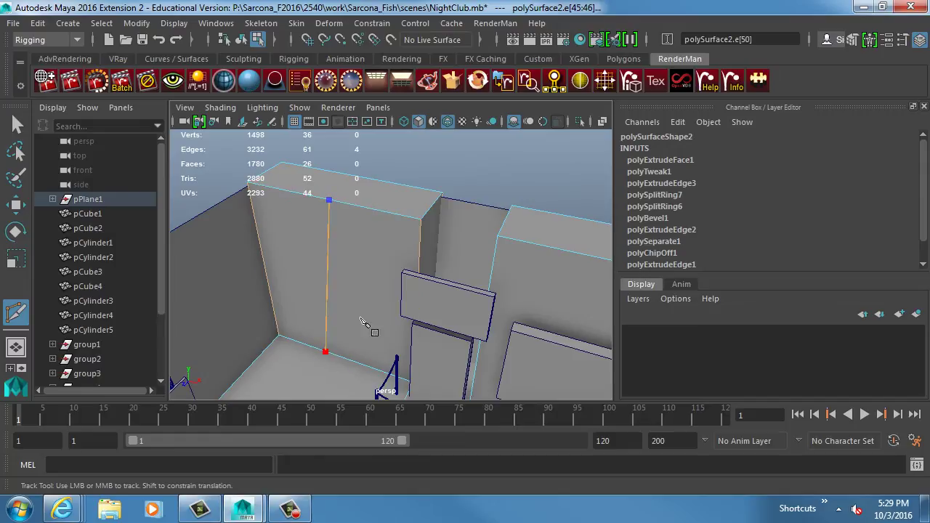
{"action": "left_click", "coordinate": [418, 297]}
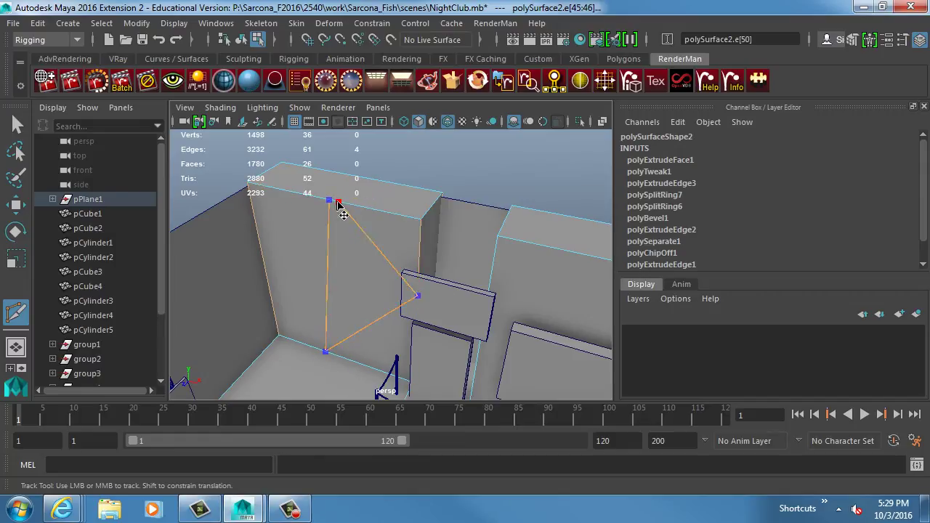
{"action": "key", "text": "space"}
{"action": "left_click_drag", "start_coordinate": [338, 206], "coordinate": [340, 245]}
{"action": "middle_click_drag", "start_coordinate": [378, 263], "coordinate": [413, 252], "text": "alt"}
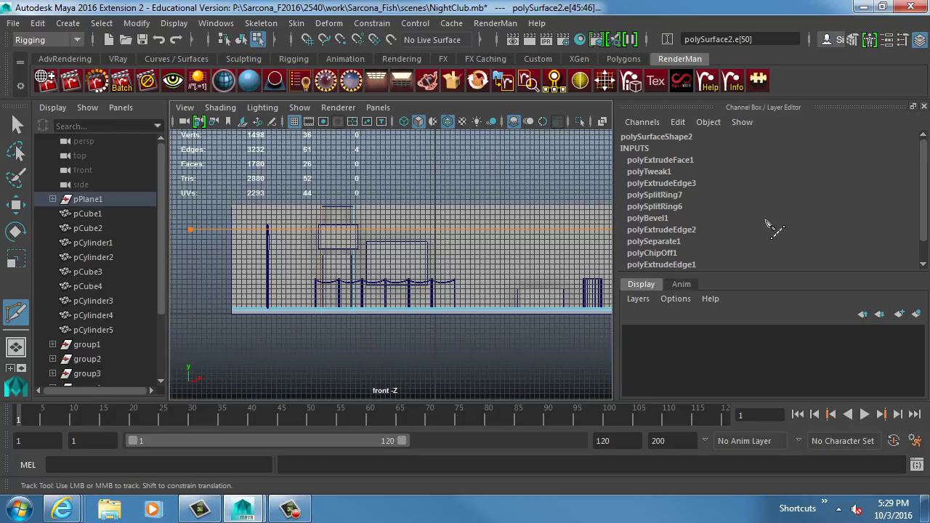
{"action": "left_click_drag", "start_coordinate": [767, 221], "coordinate": [769, 222], "text": "shift"}
{"action": "key", "text": "space"}
{"action": "left_click_drag", "start_coordinate": [356, 186], "coordinate": [364, 154]}
{"action": "left_click_drag", "start_coordinate": [389, 174], "coordinate": [421, 198], "text": "alt"}
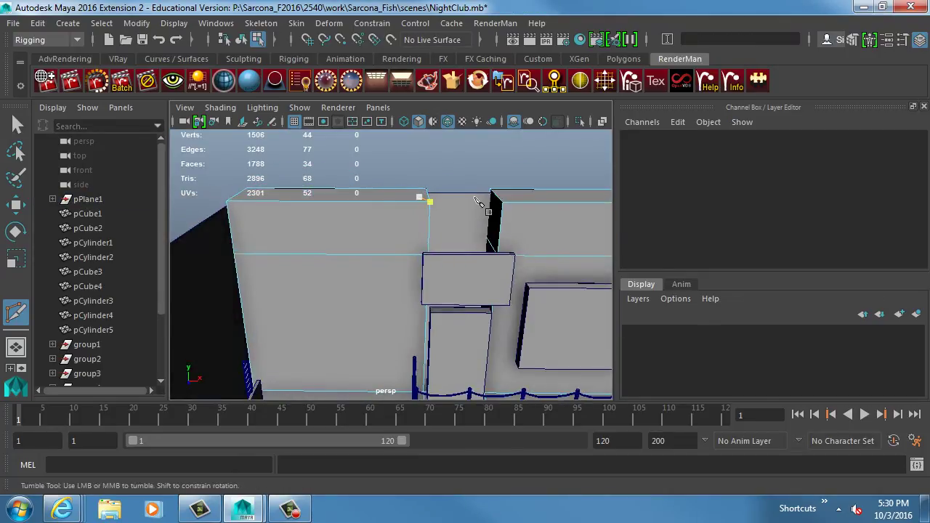
Step: Delete the two facing inner wall faces above the doorway and bridge their open edges to close the gap
{"action": "middle_click_drag", "start_coordinate": [484, 202], "coordinate": [415, 200], "text": "alt"}
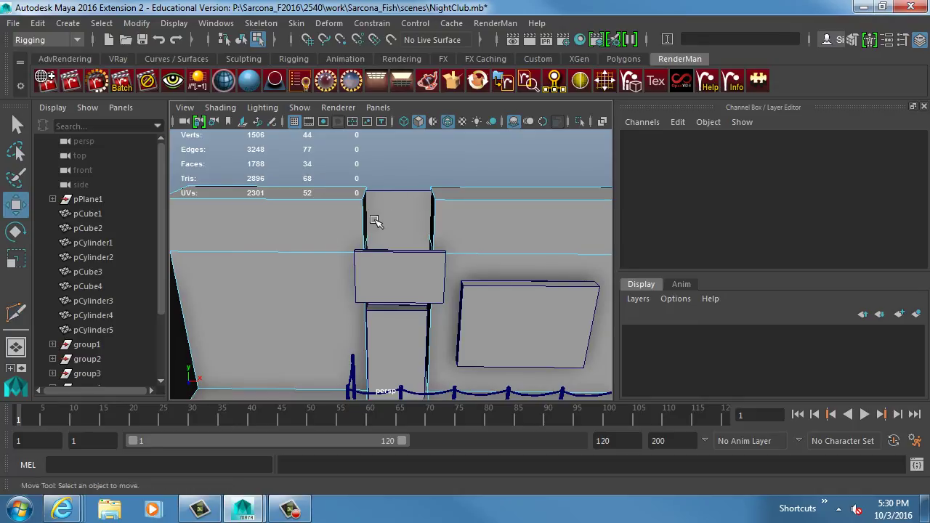
{"action": "mouse_move", "coordinate": [374, 221]}
{"action": "left_mouse_down", "text": "alt"}
{"action": "mouse_move", "coordinate": [353, 245]}
{"action": "mouse_move", "coordinate": [421, 266]}
{"action": "mouse_move", "coordinate": [368, 236]}
{"action": "left_mouse_up", "text": "alt"}
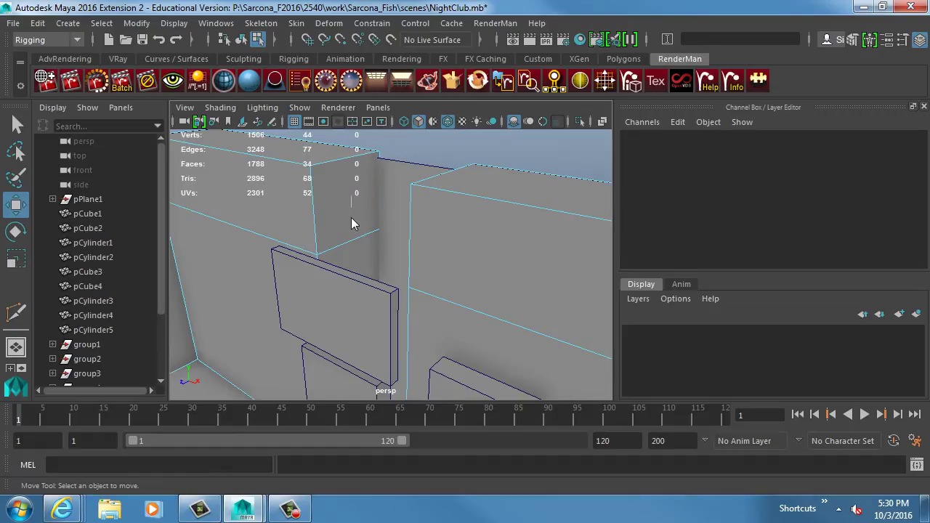
{"action": "left_click", "coordinate": [351, 211]}
{"action": "left_click_drag", "start_coordinate": [349, 204], "coordinate": [446, 197], "text": "alt"}
{"action": "left_click", "coordinate": [441, 194]}
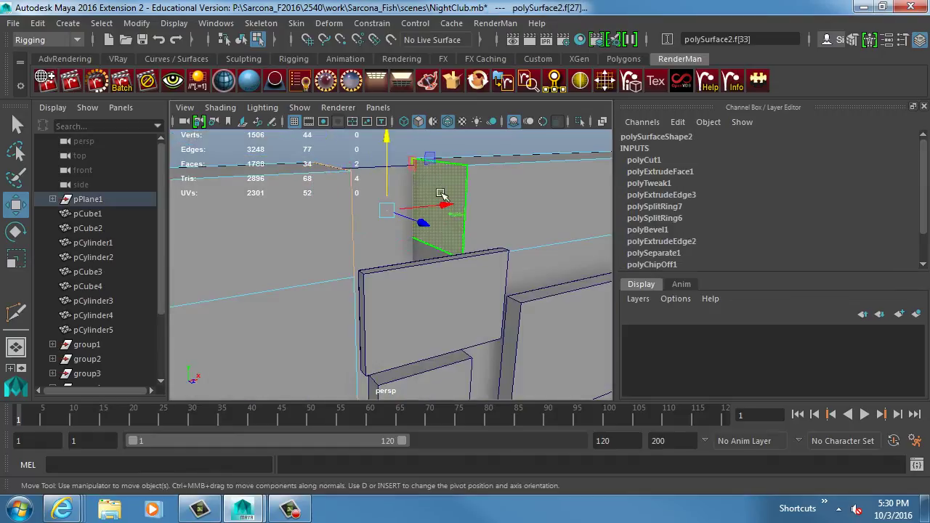
{"action": "right_click", "coordinate": [350, 161], "text": "shift"}
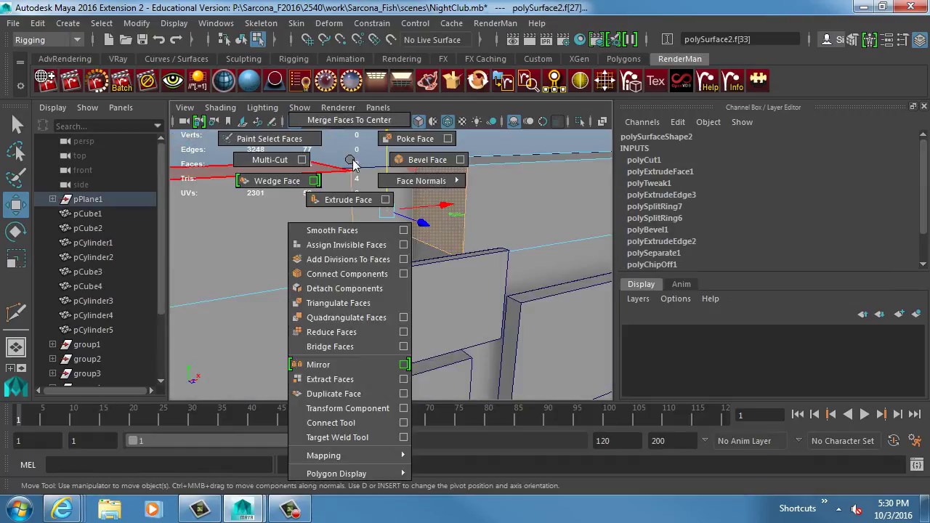
{"action": "left_click", "coordinate": [340, 349]}
{"action": "left_click_drag", "start_coordinate": [407, 303], "coordinate": [395, 231], "text": "alt"}
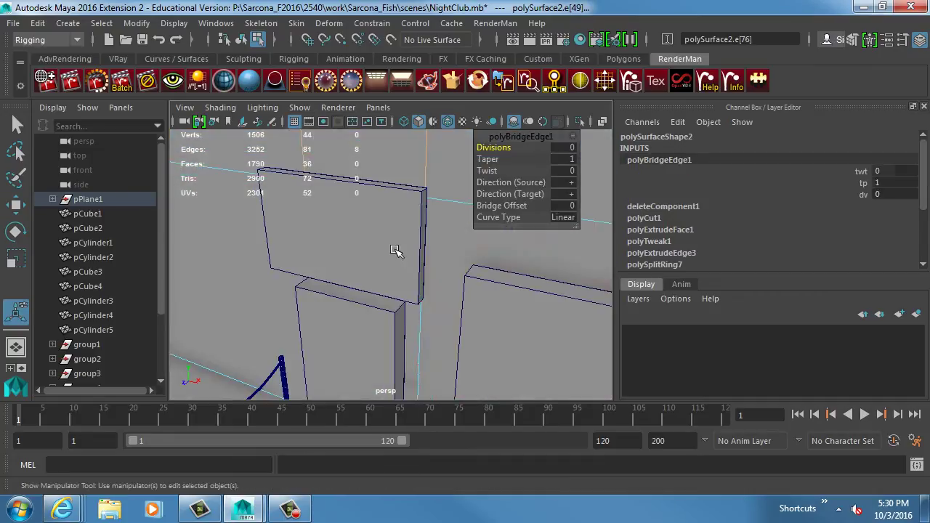
Step: Select the two vertical front edges beside the door and scale them apart in X to widen the entrance opening
{"action": "key", "text": "q"}
{"action": "left_click_drag", "start_coordinate": [447, 190], "coordinate": [399, 273], "text": "alt"}
{"action": "left_click", "coordinate": [394, 221]}
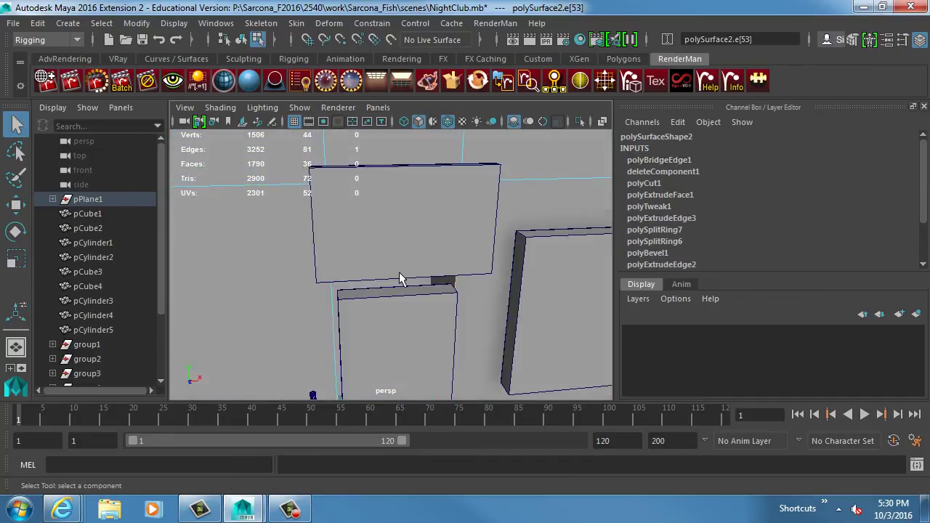
{"action": "left_click", "coordinate": [354, 295], "text": "shift"}
{"action": "key", "text": "r"}
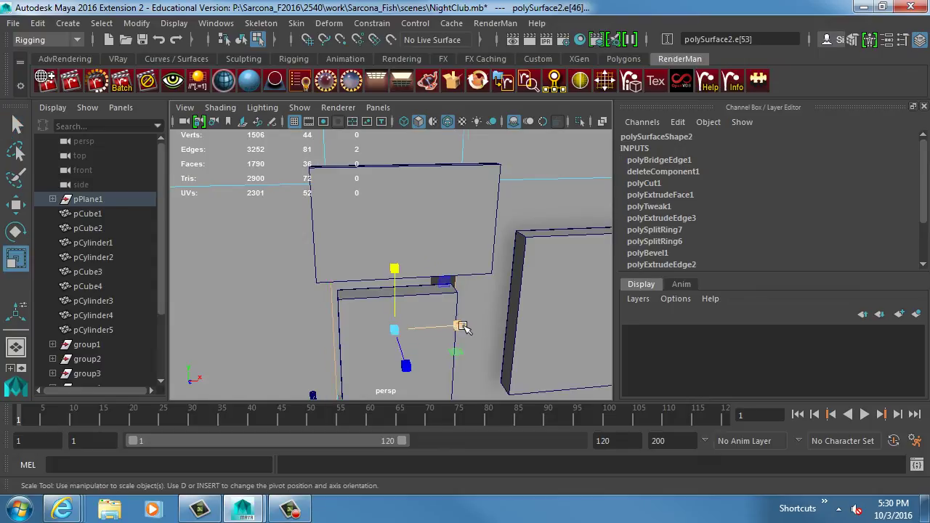
{"action": "left_click_drag", "start_coordinate": [463, 328], "coordinate": [492, 323]}
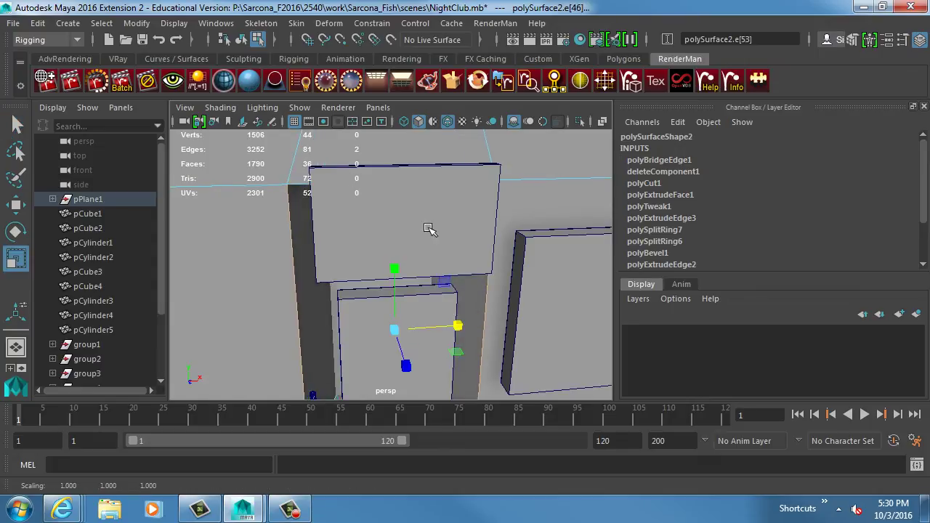
Step: Select the row of wall vertices along the horizontal cut and move it down to just below the sign
{"action": "left_click_drag", "start_coordinate": [428, 229], "coordinate": [404, 213], "text": "alt"}
{"action": "scroll", "coordinate": [394, 212], "scroll_direction": "down", "scroll_amount": 6}
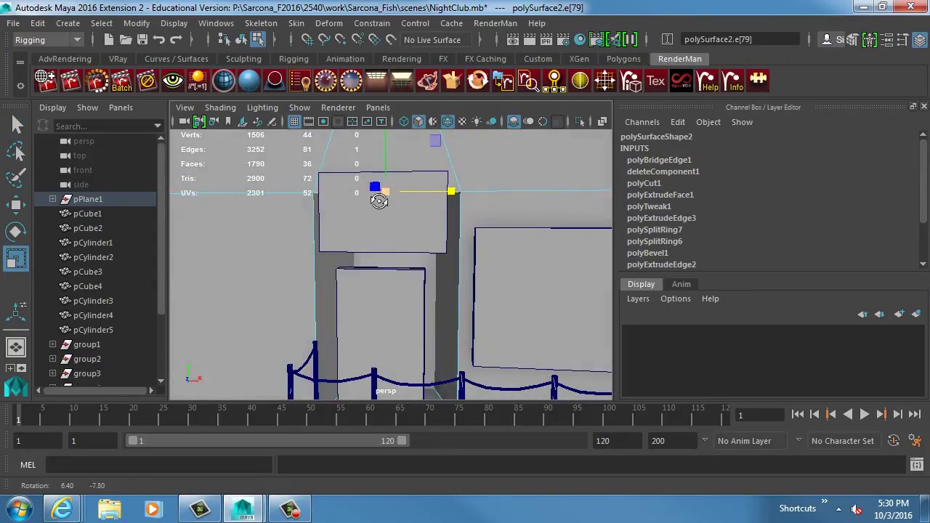
{"action": "left_click", "coordinate": [297, 231]}
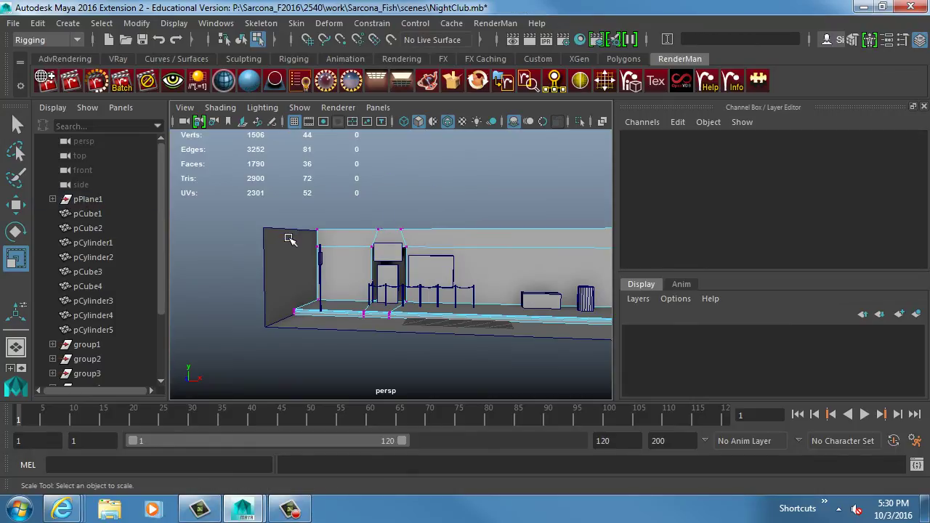
{"action": "left_click_drag", "start_coordinate": [790, 248], "coordinate": [791, 249]}
{"action": "middle_click_drag", "start_coordinate": [493, 251], "coordinate": [444, 258], "text": "alt"}
{"action": "key", "text": "w"}
{"action": "left_click_drag", "start_coordinate": [383, 198], "coordinate": [386, 211]}
{"action": "key", "text": "f"}
{"action": "middle_click_drag", "start_coordinate": [328, 254], "coordinate": [401, 256], "text": "alt"}
{"action": "right_click_drag", "start_coordinate": [401, 256], "coordinate": [627, 291], "text": "alt"}
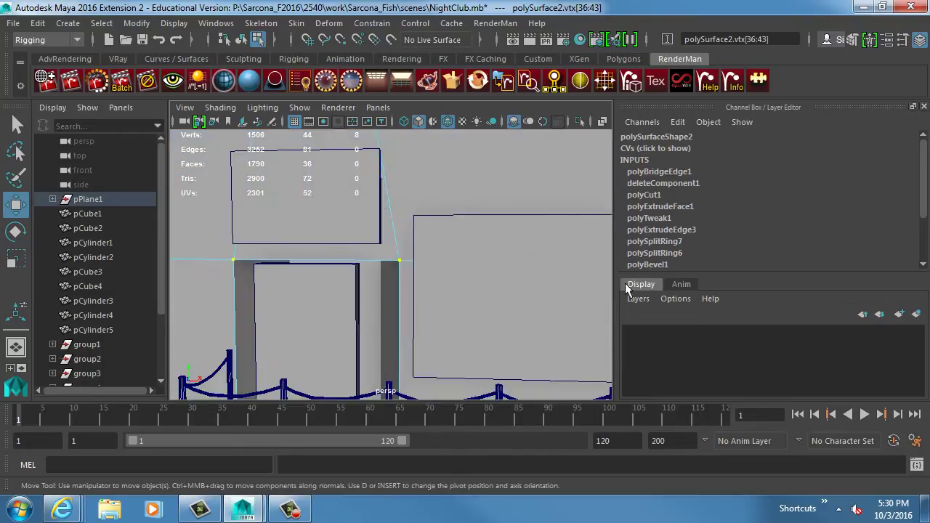
Step: Move the door back into the recessed entrance to about Z -19.7
{"action": "left_click_drag", "start_coordinate": [472, 273], "coordinate": [415, 267], "text": "alt"}
{"action": "middle_click_drag", "start_coordinate": [415, 267], "coordinate": [353, 273], "text": "alt"}
{"action": "right_click_drag", "start_coordinate": [366, 266], "coordinate": [366, 263]}
{"action": "left_click", "coordinate": [320, 333]}
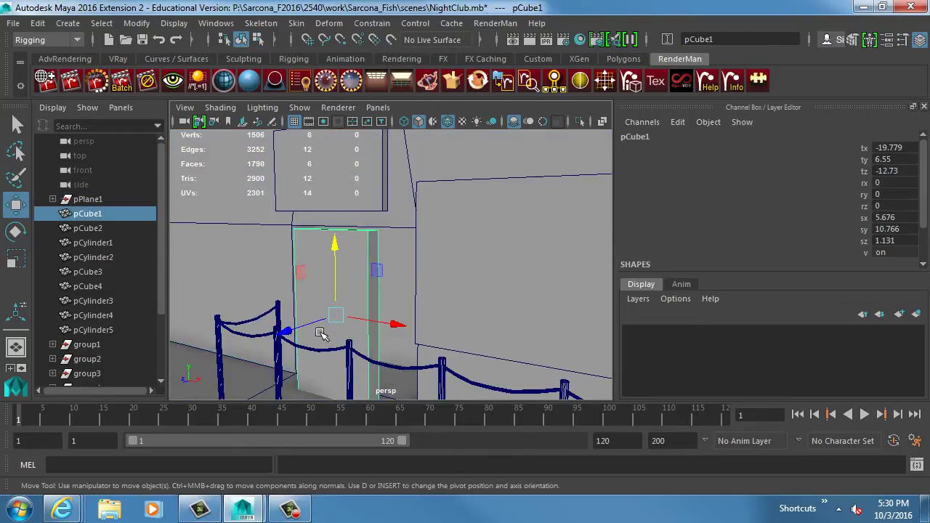
{"action": "left_click_drag", "start_coordinate": [298, 333], "coordinate": [471, 316]}
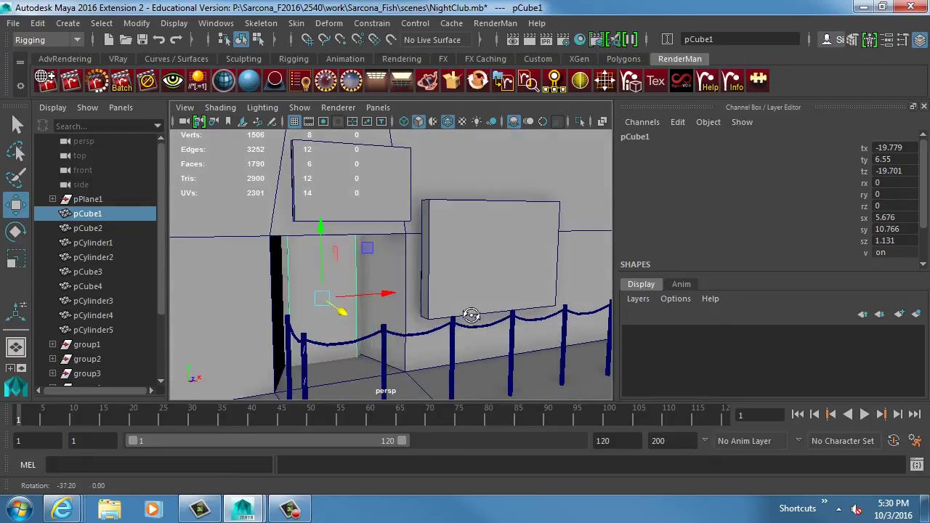
Step: Move the large wall panel and the sign above the door back along Z toward the wall
{"action": "left_click", "coordinate": [482, 284]}
{"action": "left_click_drag", "start_coordinate": [473, 277], "coordinate": [540, 267], "text": "alt"}
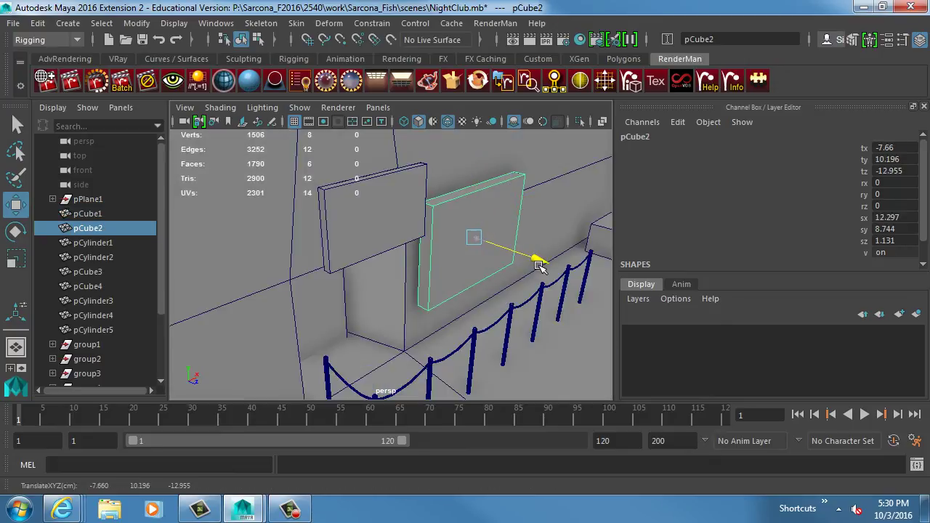
{"action": "left_click", "coordinate": [378, 222]}
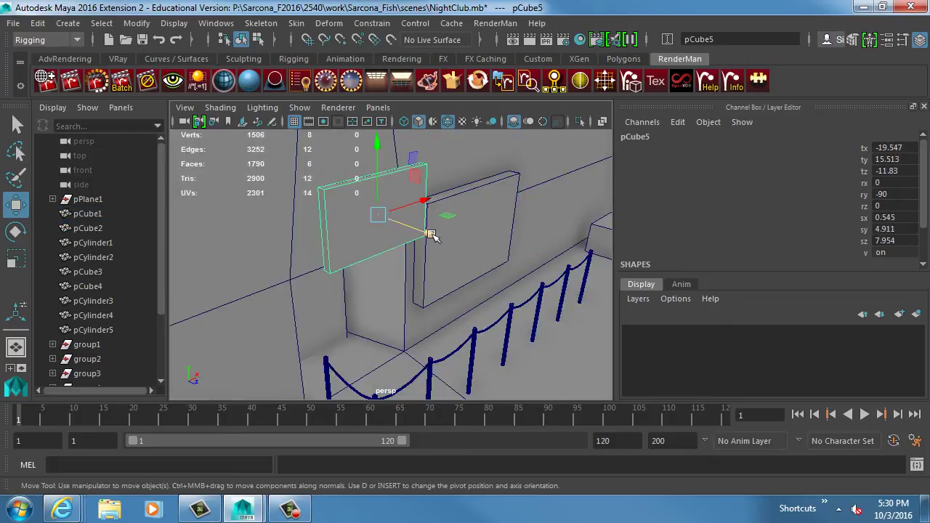
{"action": "left_click_drag", "start_coordinate": [429, 234], "coordinate": [412, 243]}
{"action": "left_click", "coordinate": [441, 161]}
{"action": "left_click_drag", "start_coordinate": [440, 162], "coordinate": [440, 215], "text": "alt"}
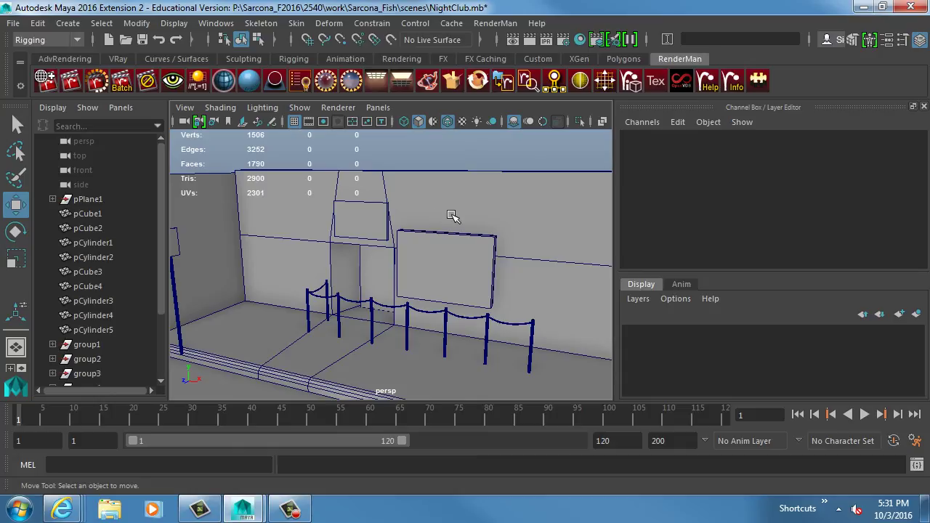
Step: Move the long box beside the cylinder along Z to about -13.6, close to the back wall
{"action": "right_click_drag", "start_coordinate": [510, 271], "coordinate": [474, 281], "text": "alt"}
{"action": "left_click_drag", "start_coordinate": [470, 278], "coordinate": [492, 306], "text": "alt"}
{"action": "middle_click_drag", "start_coordinate": [492, 305], "coordinate": [378, 300], "text": "alt"}
{"action": "right_click_drag", "start_coordinate": [378, 299], "coordinate": [450, 305], "text": "alt"}
{"action": "left_click", "coordinate": [361, 325]}
{"action": "left_click_drag", "start_coordinate": [391, 351], "coordinate": [394, 348]}
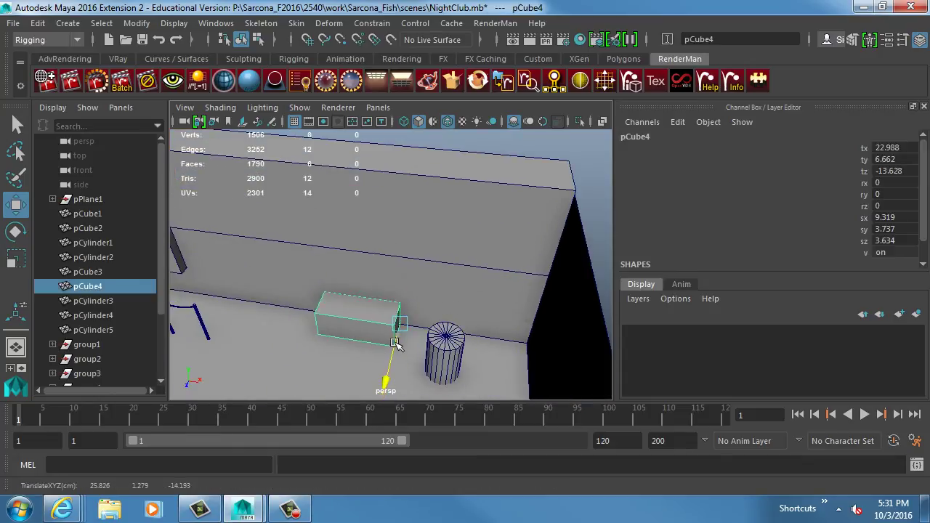
Step: Move the cylinder to about Z -12.1 near the back wall, and the street pole with its sign to about Z 2.0
{"action": "left_click", "coordinate": [439, 361]}
{"action": "left_click_drag", "start_coordinate": [440, 384], "coordinate": [275, 228]}
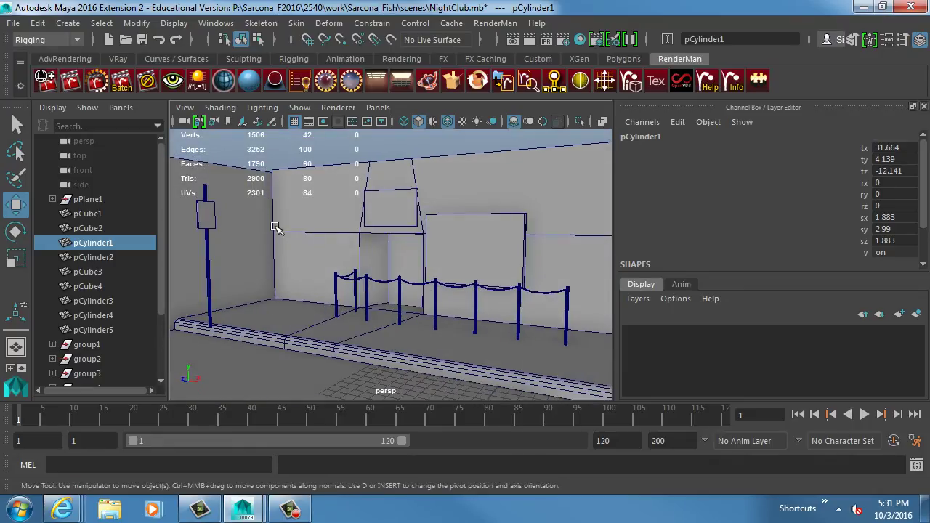
{"action": "left_click", "coordinate": [216, 217]}
{"action": "left_click_drag", "start_coordinate": [215, 217], "coordinate": [242, 271], "text": "alt"}
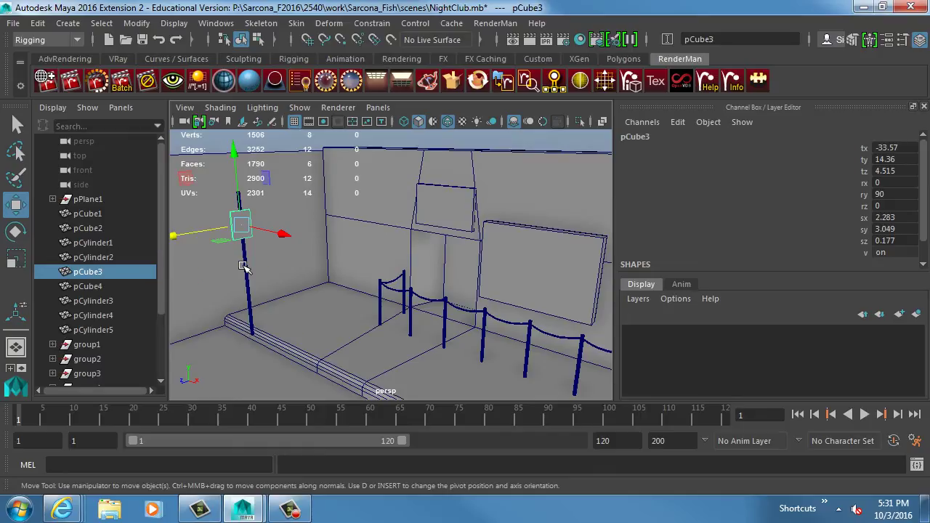
{"action": "left_click", "coordinate": [244, 268], "text": "shift"}
{"action": "left_click_drag", "start_coordinate": [181, 335], "coordinate": [205, 330]}
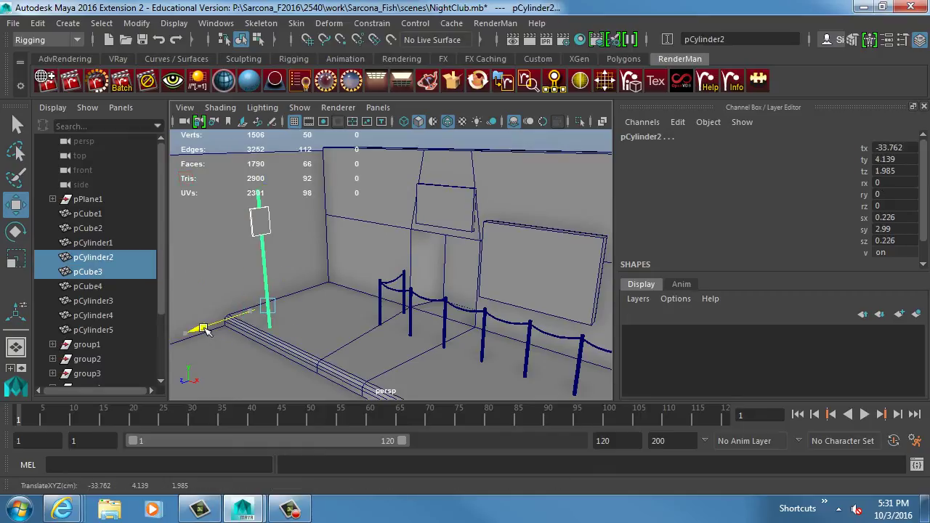
{"action": "left_click", "coordinate": [309, 138]}
{"action": "left_click_drag", "start_coordinate": [324, 189], "coordinate": [332, 245], "text": "alt"}
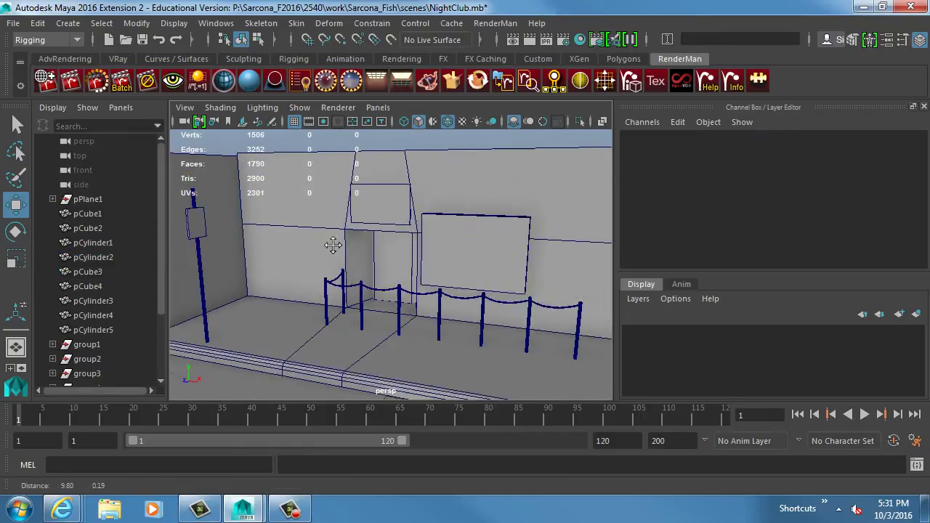
Step: Duplicate the long box, shorten the copy to X scale 3.55, and place it in the wall corner at X -36.609, Z -12.761
{"action": "middle_click_drag", "start_coordinate": [332, 245], "coordinate": [305, 268], "text": "alt"}
{"action": "right_click_drag", "start_coordinate": [342, 280], "coordinate": [368, 292], "text": "alt"}
{"action": "left_click_drag", "start_coordinate": [369, 291], "coordinate": [426, 304], "text": "alt"}
{"action": "left_click", "coordinate": [458, 297]}
{"action": "key", "text": "ctrl+d"}
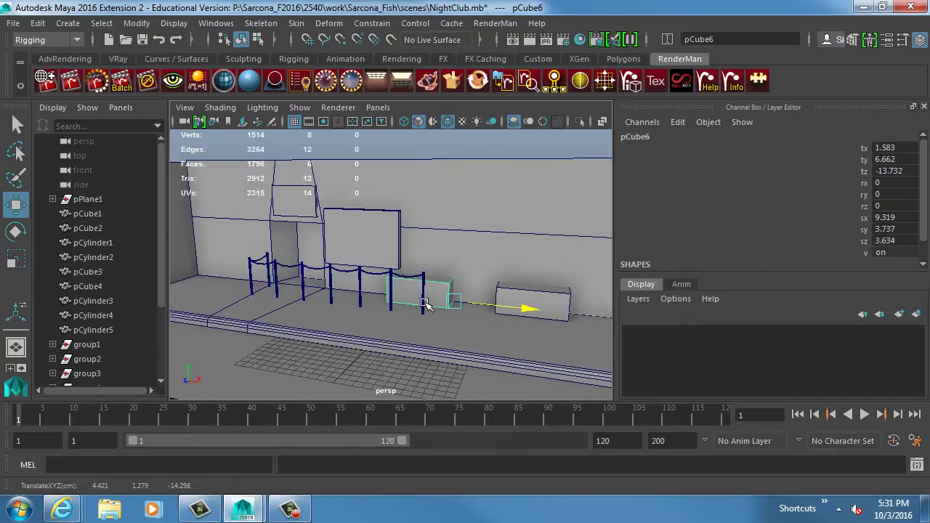
{"action": "left_click_drag", "start_coordinate": [267, 276], "coordinate": [331, 317], "text": "alt"}
{"action": "key", "text": "r"}
{"action": "key", "text": "w"}
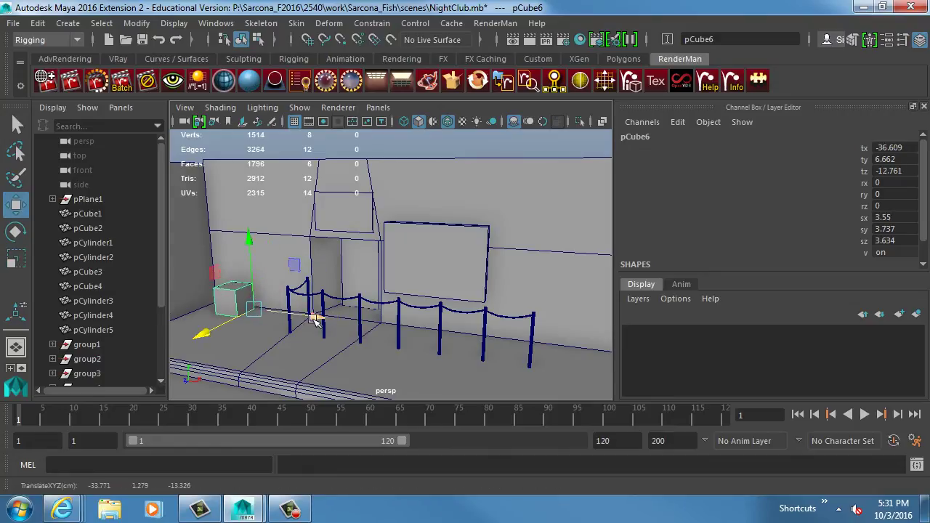
Step: Duplicate the small corner box and move the copy along X to 36.546, on the far side of the cylinder
{"action": "left_click_drag", "start_coordinate": [313, 320], "coordinate": [392, 328], "text": "alt"}
{"action": "middle_click_drag", "start_coordinate": [392, 328], "coordinate": [352, 333], "text": "alt"}
{"action": "key", "text": "ctrl+d"}
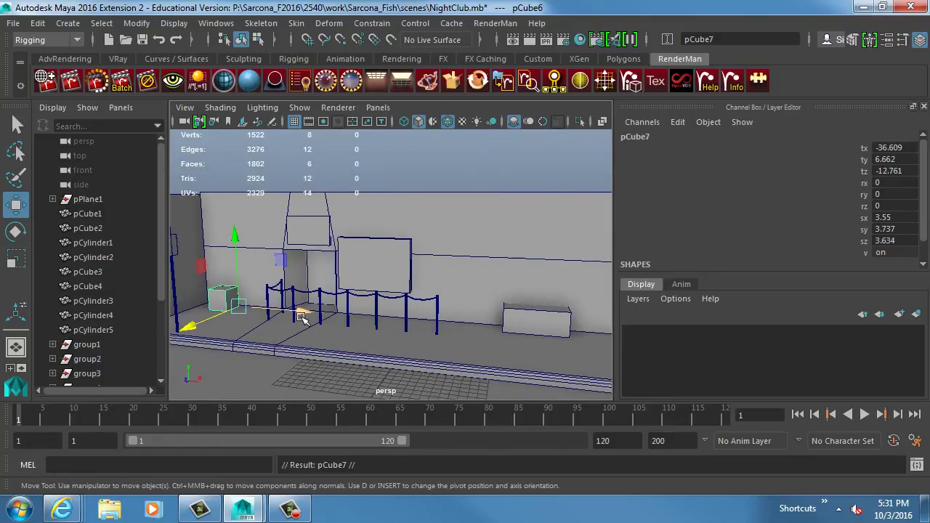
{"action": "left_click_drag", "start_coordinate": [301, 317], "coordinate": [605, 335]}
{"action": "middle_click_drag", "start_coordinate": [556, 344], "coordinate": [429, 337], "text": "alt"}
{"action": "left_click_drag", "start_coordinate": [481, 332], "coordinate": [634, 360]}
{"action": "left_click_drag", "start_coordinate": [566, 339], "coordinate": [524, 329], "text": "alt"}
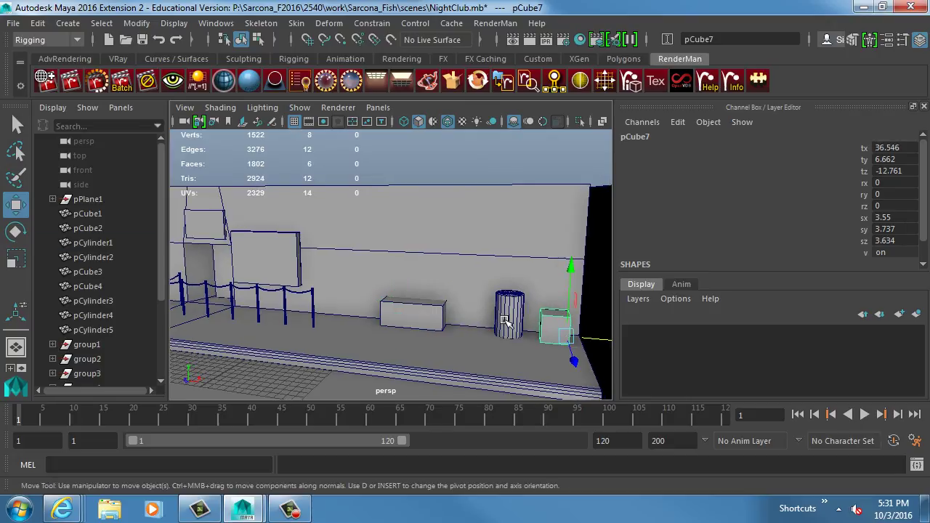
{"action": "left_click", "coordinate": [505, 322]}
{"action": "left_click_drag", "start_coordinate": [380, 322], "coordinate": [400, 295], "text": "alt"}
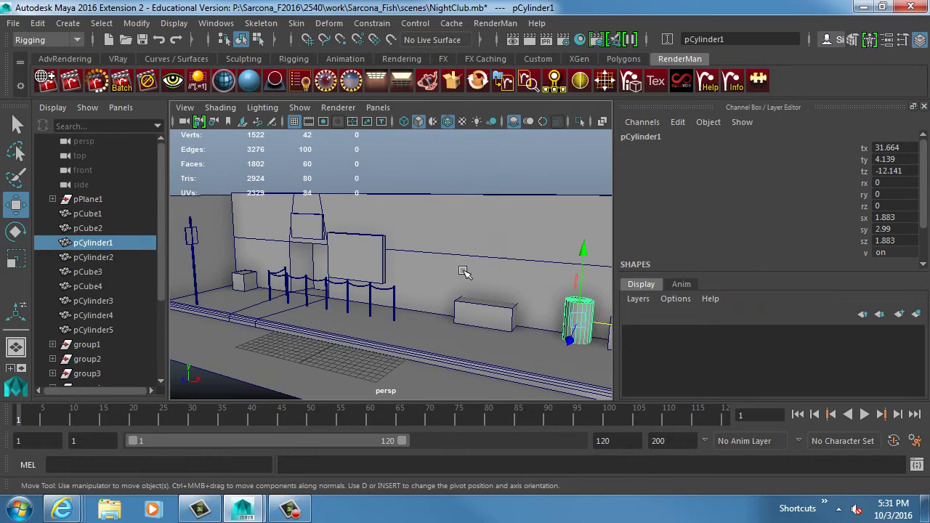
Step: Switch to Google Street View in the browser and examine the storefront, doorway and sidewalk at Imperial Vintner
{"action": "key", "text": "alt+Tab"}
{"action": "left_click_drag", "start_coordinate": [324, 237], "coordinate": [233, 370]}
{"action": "left_click_drag", "start_coordinate": [542, 235], "coordinate": [291, 247]}
{"action": "left_click_drag", "start_coordinate": [614, 270], "coordinate": [402, 273]}
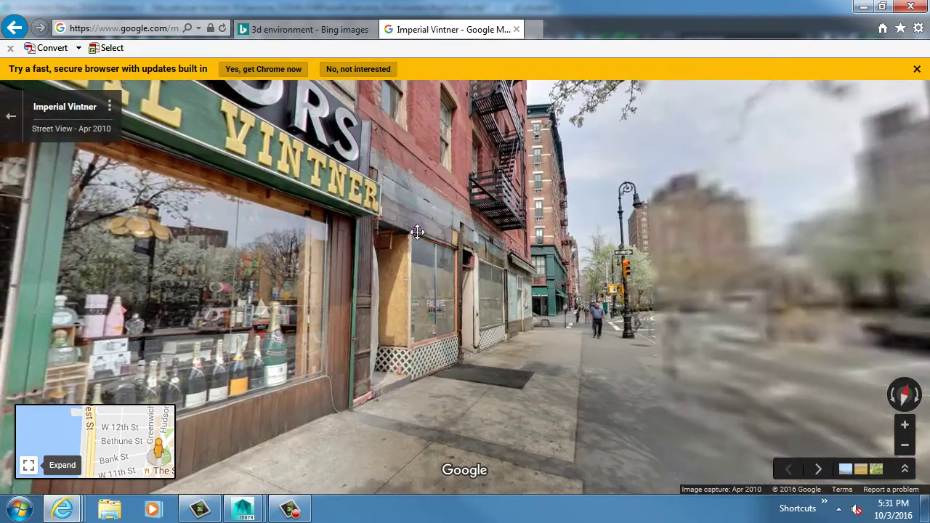
{"action": "left_click", "coordinate": [536, 314]}
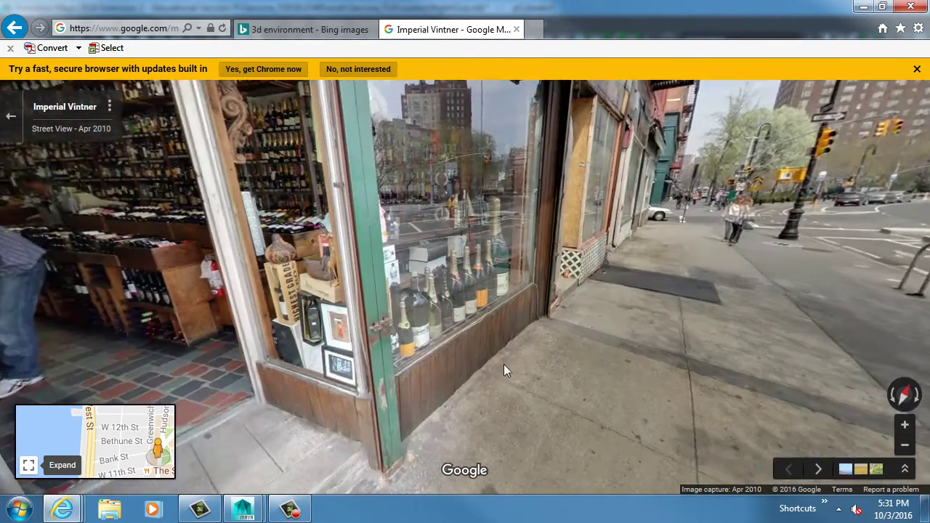
{"action": "left_click_drag", "start_coordinate": [504, 364], "coordinate": [665, 327]}
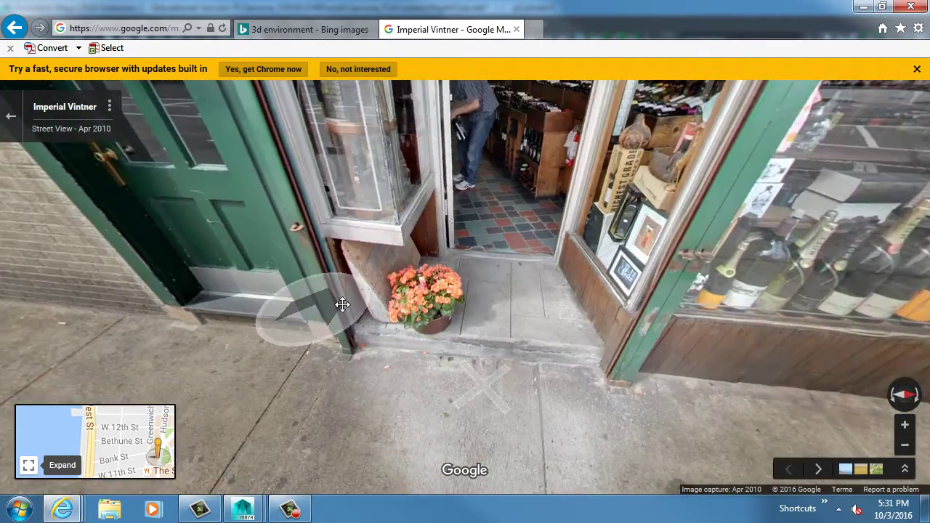
{"action": "left_click_drag", "start_coordinate": [347, 305], "coordinate": [632, 327]}
Step: Follow Hudson St and W 11th St in Street View to examine the curbs, poles and street props
{"action": "left_click", "coordinate": [309, 194]}
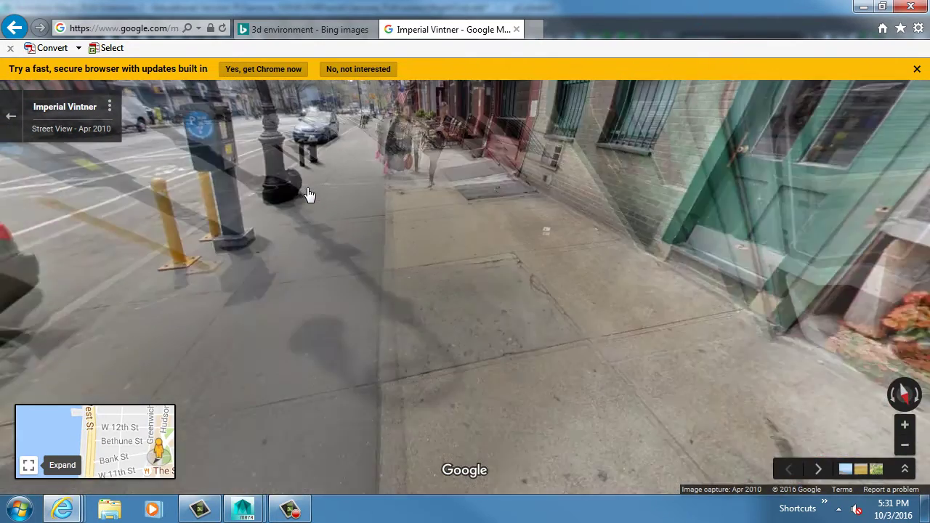
{"action": "left_click", "coordinate": [224, 195]}
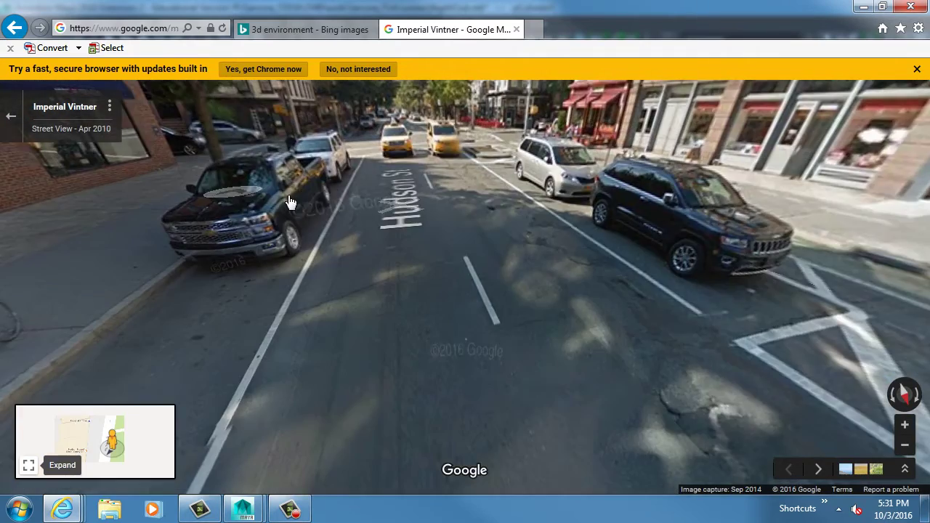
{"action": "left_click", "coordinate": [434, 172]}
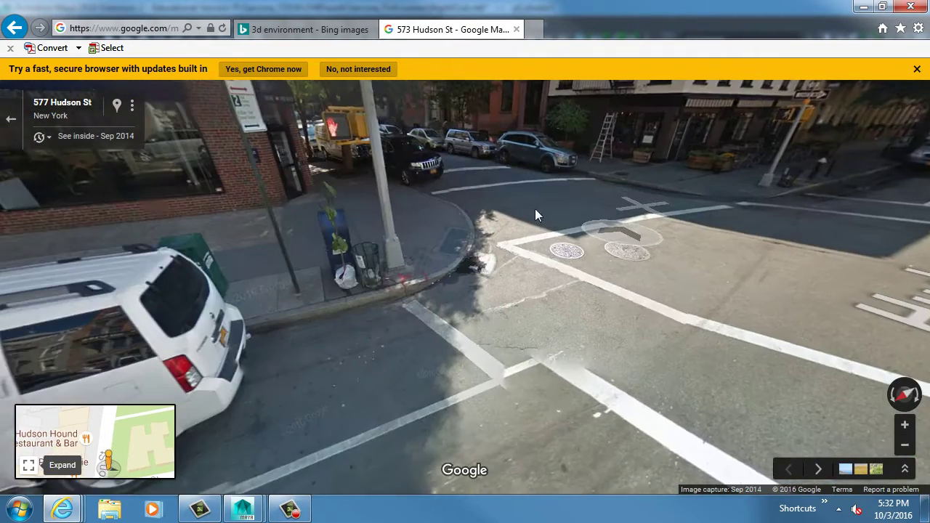
{"action": "left_click", "coordinate": [532, 187]}
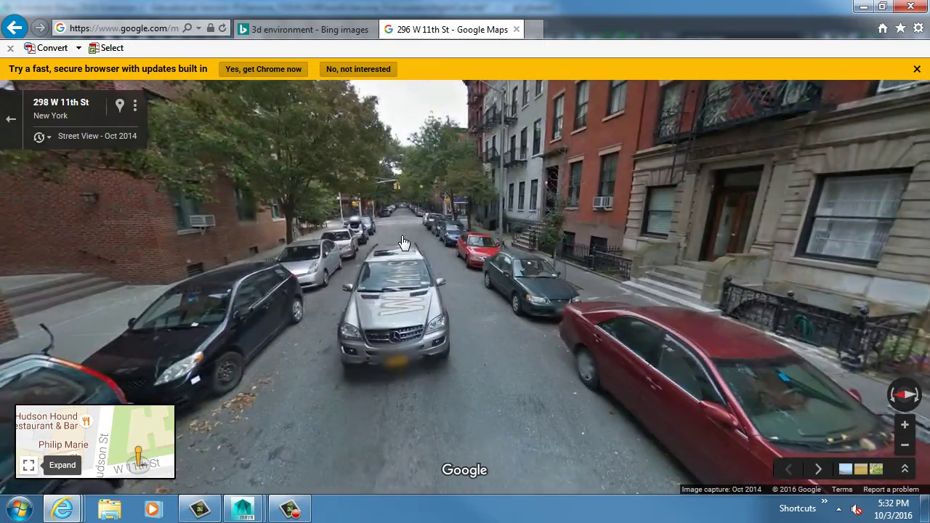
{"action": "left_click", "coordinate": [404, 242]}
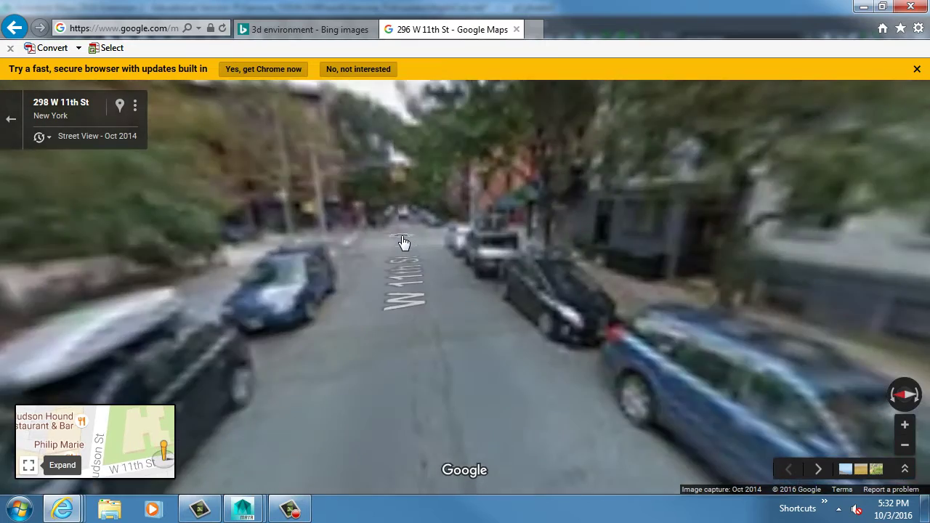
{"action": "left_click", "coordinate": [404, 242]}
{"action": "left_click_drag", "start_coordinate": [661, 301], "coordinate": [633, 293]}
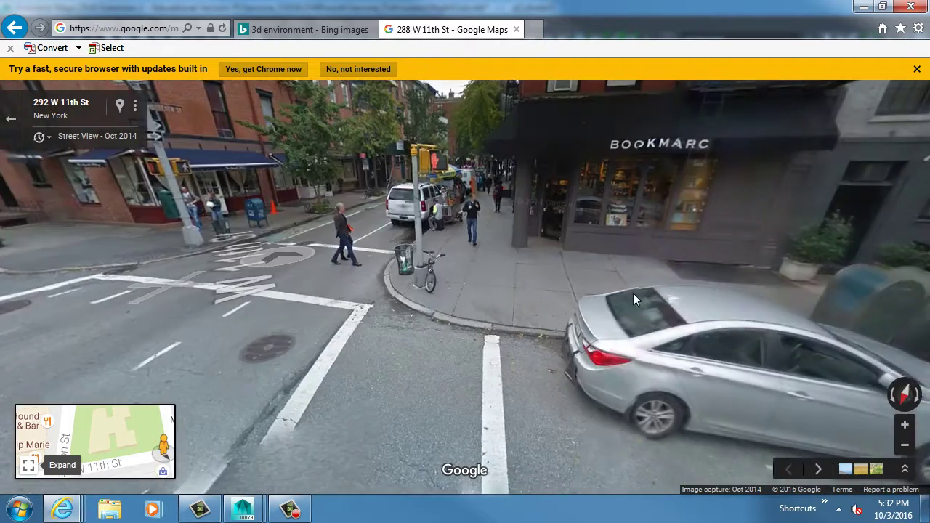
Step: Examine the mailboxes and planters near Bookmarc and the Bleecker St sidewalk for street prop ideas
{"action": "left_click", "coordinate": [633, 293]}
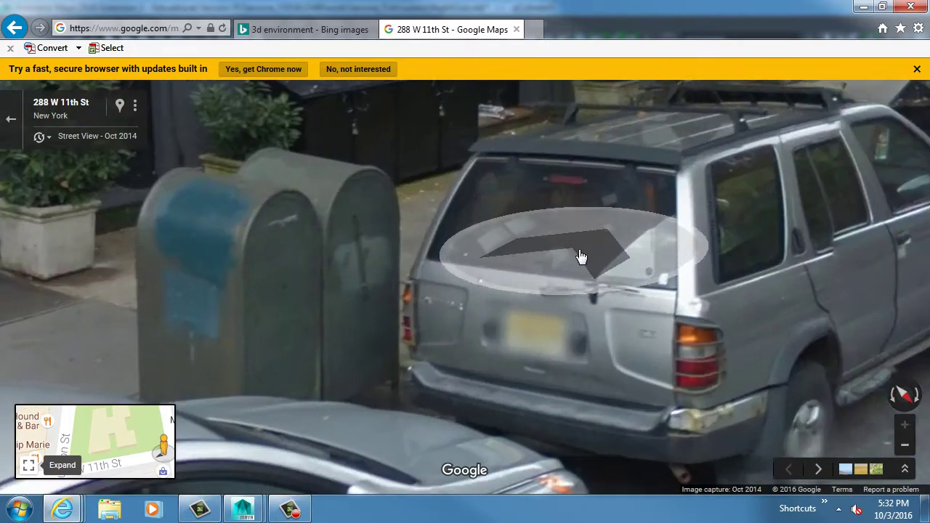
{"action": "left_click_drag", "start_coordinate": [489, 192], "coordinate": [571, 291]}
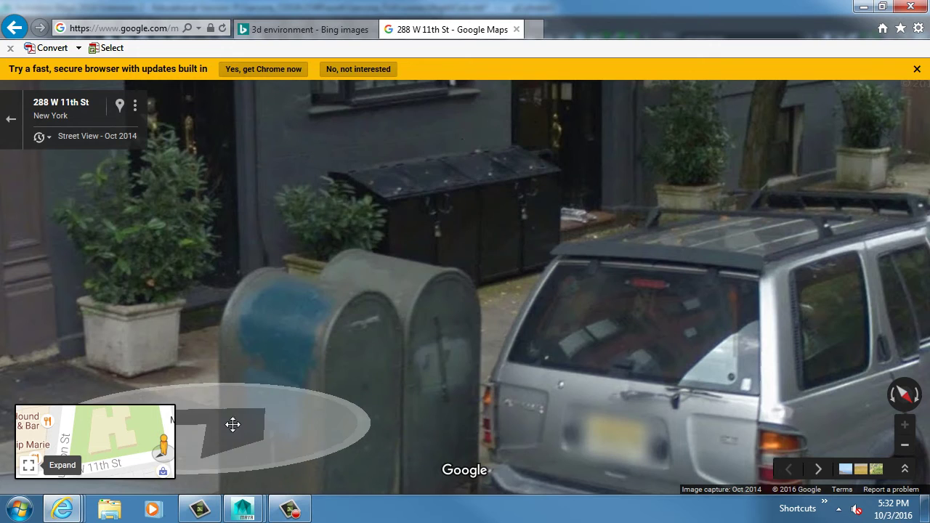
{"action": "left_click", "coordinate": [232, 424]}
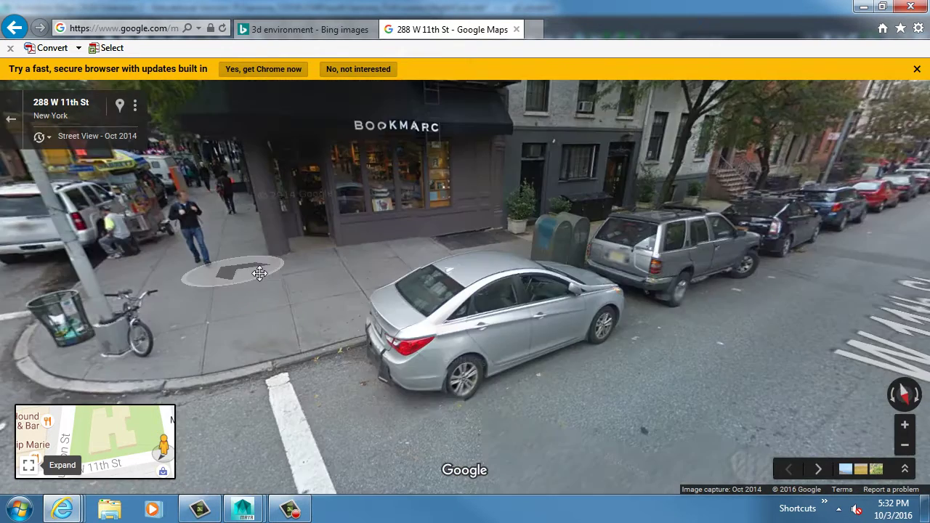
{"action": "left_click", "coordinate": [260, 273]}
{"action": "left_click", "coordinate": [343, 280]}
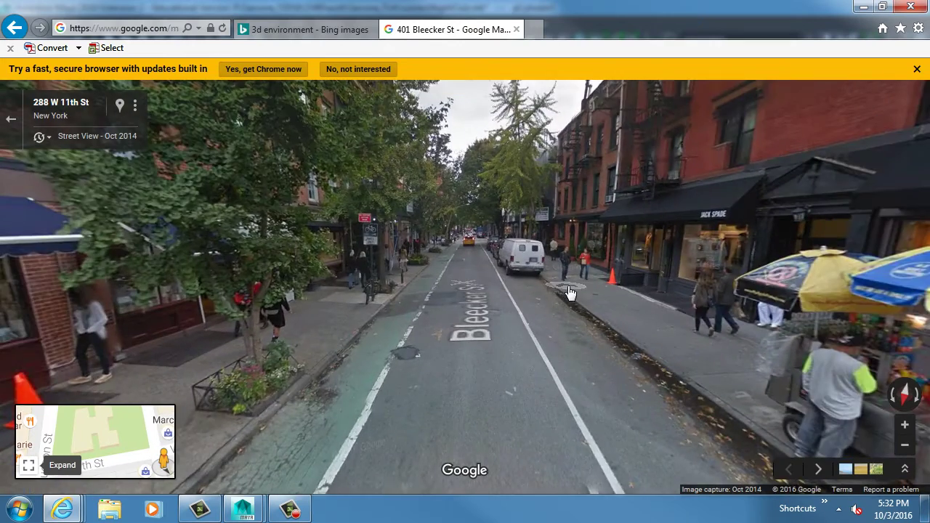
{"action": "left_click", "coordinate": [570, 291]}
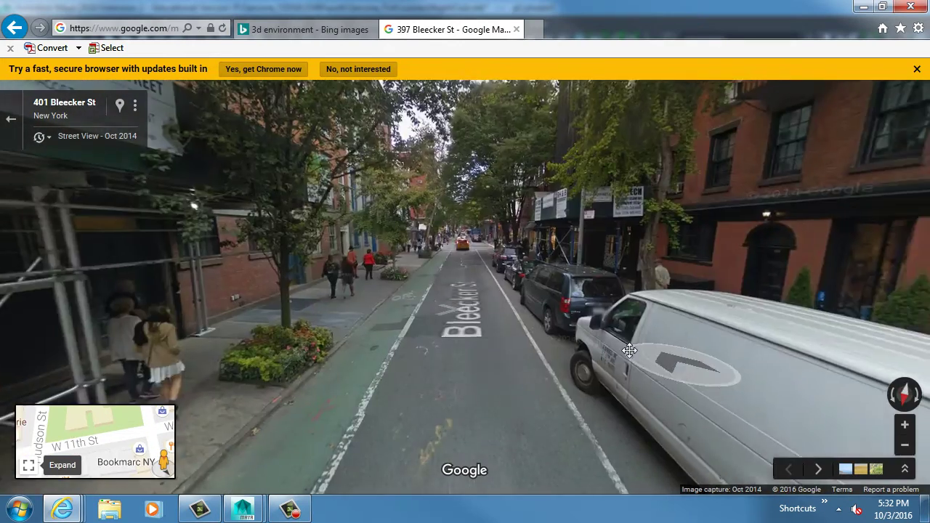
{"action": "left_click_drag", "start_coordinate": [686, 359], "coordinate": [547, 270]}
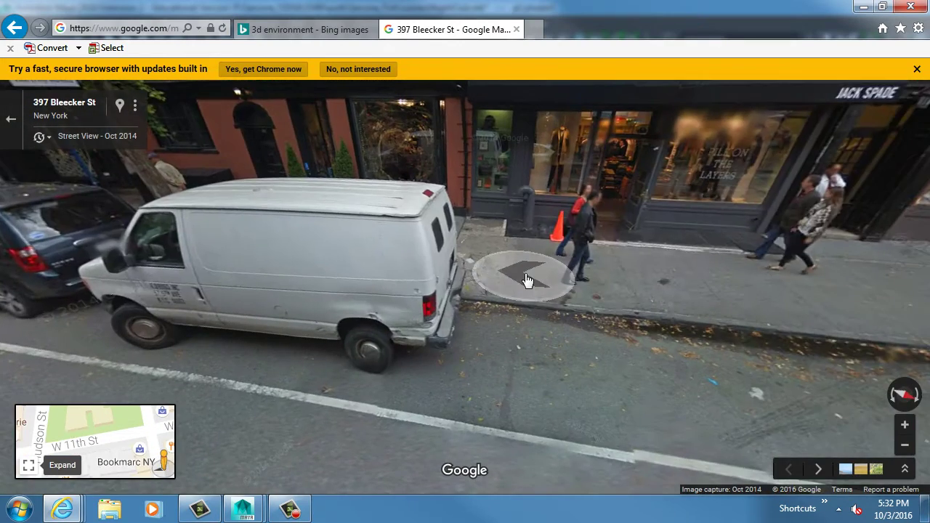
Step: Switch back to Maya, duplicate the small corner box, and place the copy on the street at Y 4.458, Z 3.759
{"action": "key", "text": "alt+Tab"}
{"action": "left_click_drag", "start_coordinate": [331, 325], "coordinate": [363, 300], "text": "alt"}
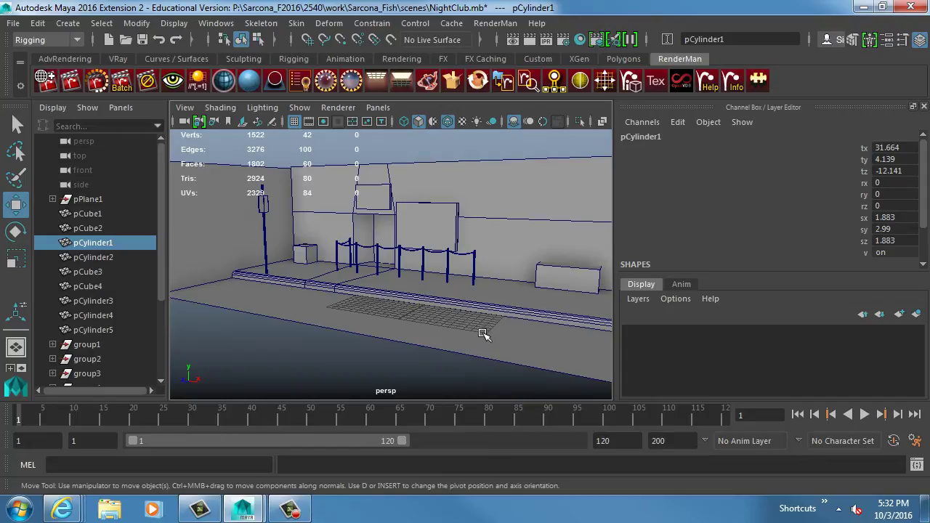
{"action": "left_click", "coordinate": [314, 253]}
{"action": "left_click_drag", "start_coordinate": [315, 252], "coordinate": [354, 288], "text": "alt"}
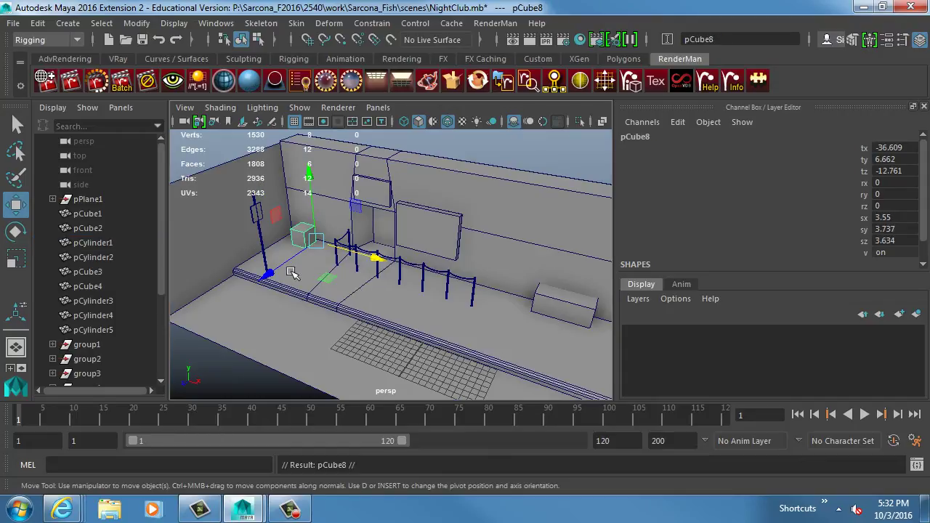
{"action": "left_click_drag", "start_coordinate": [291, 273], "coordinate": [247, 282]}
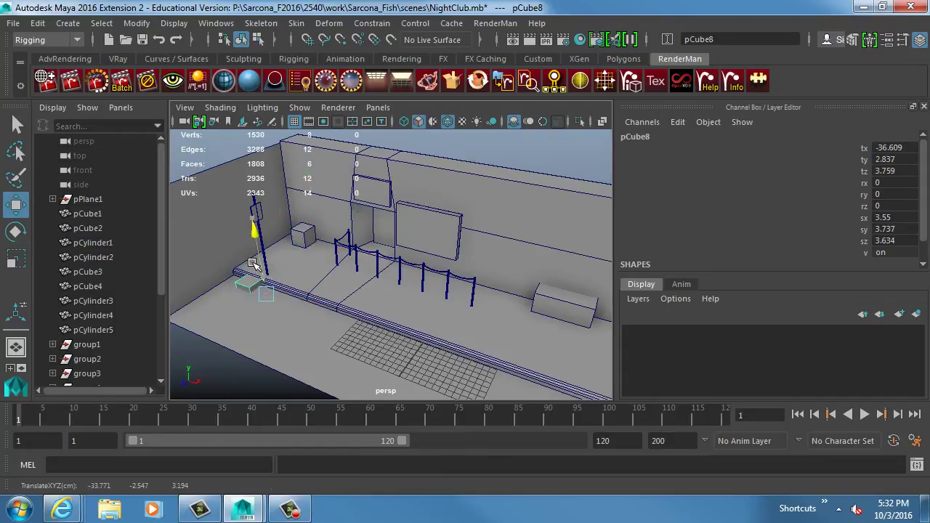
{"action": "key", "text": "r"}
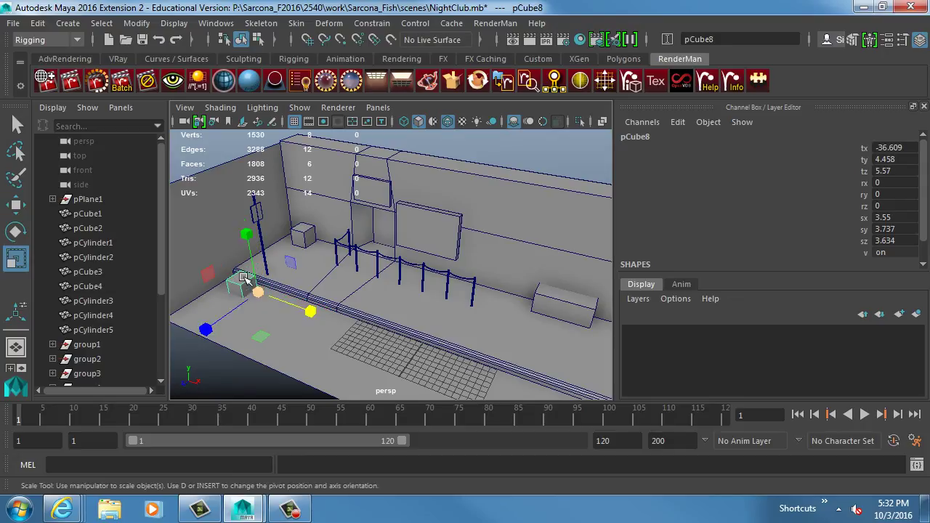
{"action": "left_click", "coordinate": [240, 287]}
{"action": "key", "text": "ctrl+z"}
{"action": "key", "text": "ctrl+z"}
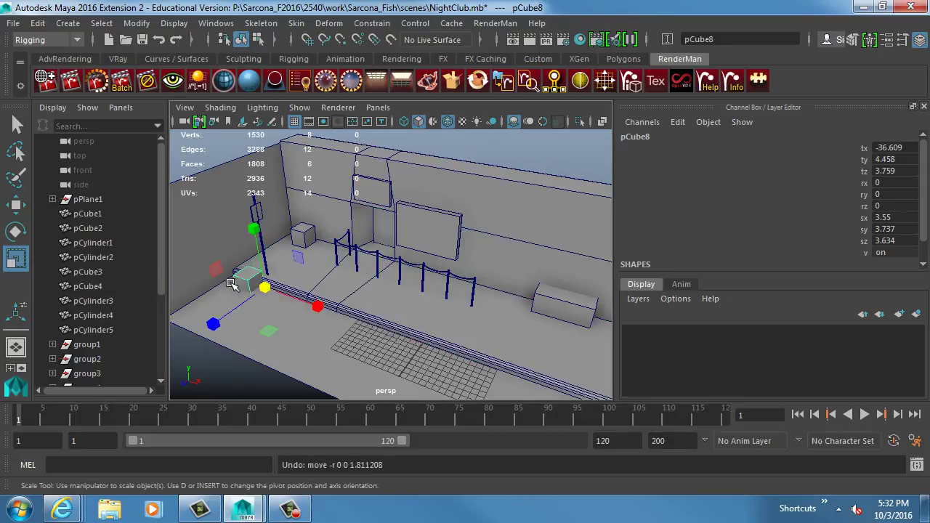
Step: Select the top face of the street box and scale it down to taper the box like a traffic cone
{"action": "right_click_drag", "start_coordinate": [234, 284], "coordinate": [468, 297], "text": "alt"}
{"action": "middle_click_drag", "start_coordinate": [327, 287], "coordinate": [470, 296], "text": "alt"}
{"action": "right_click_drag", "start_coordinate": [320, 267], "coordinate": [317, 288]}
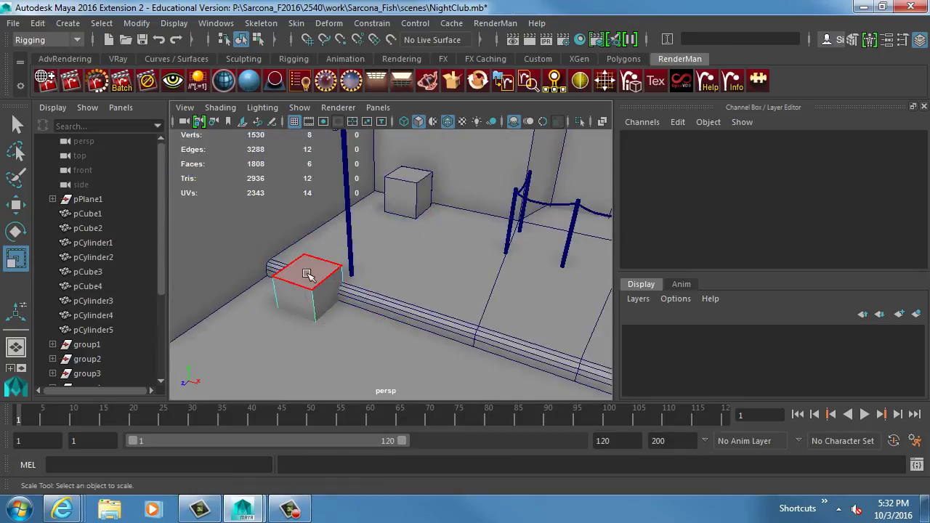
{"action": "left_click", "coordinate": [308, 273]}
{"action": "left_click_drag", "start_coordinate": [318, 314], "coordinate": [352, 267]}
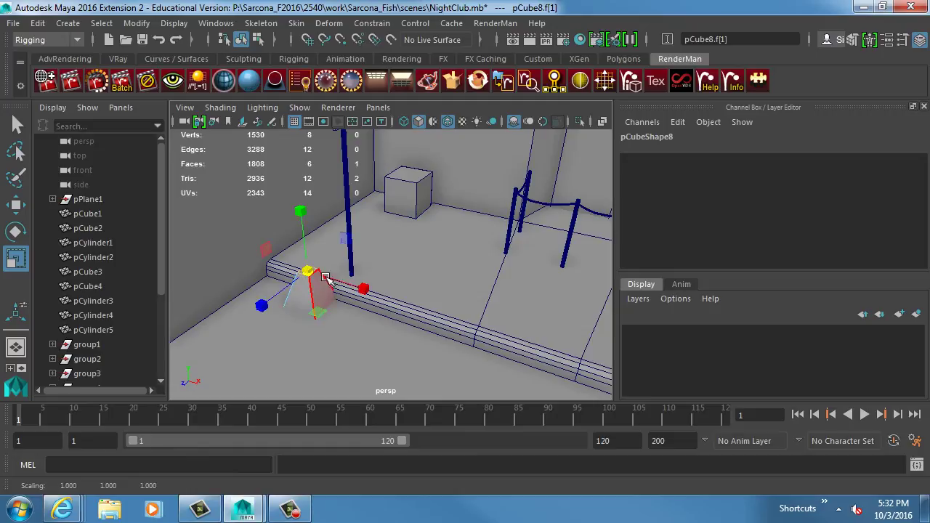
Step: Select the base vertices of the tapered box in wireframe view and scale them inward to narrow its base
{"action": "key", "text": "4"}
{"action": "left_click", "coordinate": [289, 284]}
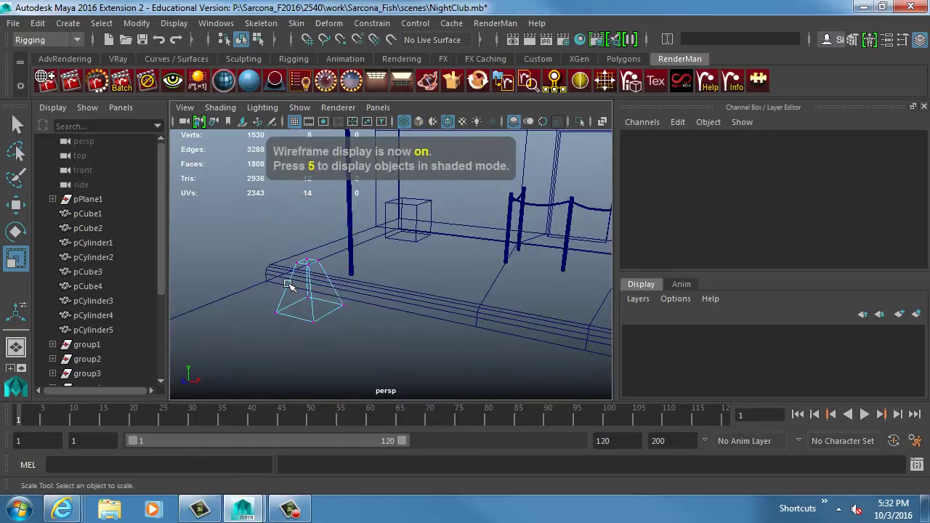
{"action": "left_click_drag", "start_coordinate": [273, 324], "coordinate": [263, 330]}
{"action": "left_click_drag", "start_coordinate": [372, 321], "coordinate": [370, 320]}
{"action": "left_click_drag", "start_coordinate": [311, 311], "coordinate": [297, 294]}
{"action": "key", "text": "5"}
{"action": "right_click_drag", "start_coordinate": [303, 286], "coordinate": [313, 271]}
Step: Raise the tapered cone to Y 5.411 and move it away from the curb to about Z 4.6
{"action": "key", "text": "w"}
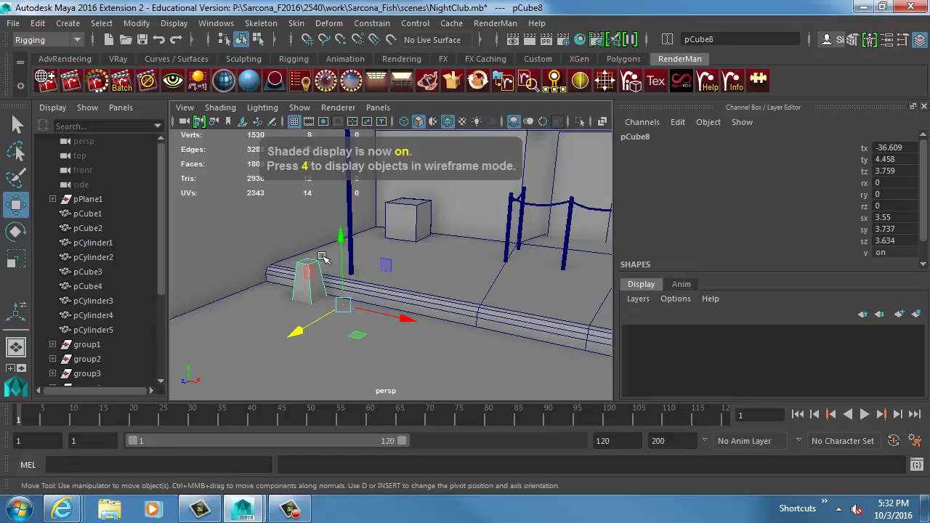
{"action": "left_click_drag", "start_coordinate": [340, 249], "coordinate": [337, 236]}
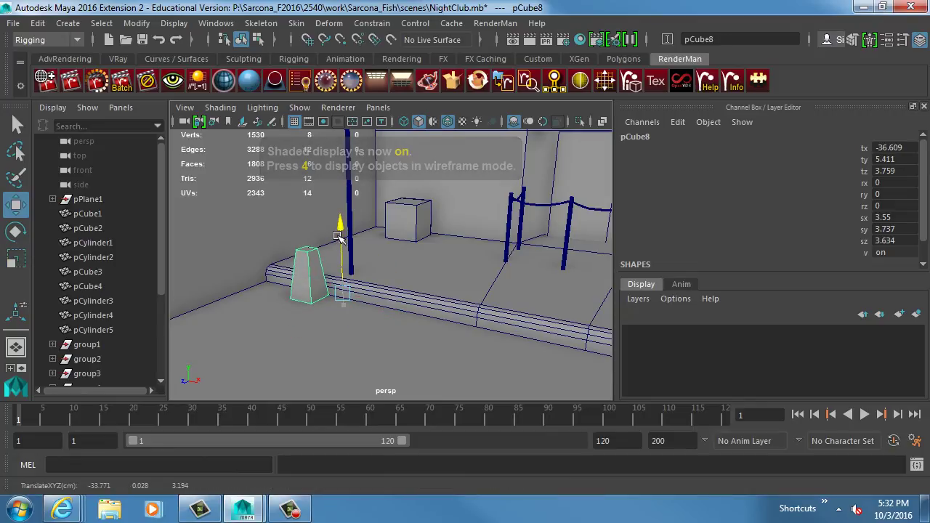
{"action": "right_click_drag", "start_coordinate": [394, 282], "coordinate": [375, 282], "text": "alt"}
{"action": "middle_click_drag", "start_coordinate": [446, 290], "coordinate": [408, 293], "text": "alt"}
{"action": "left_click_drag", "start_coordinate": [290, 302], "coordinate": [285, 305]}
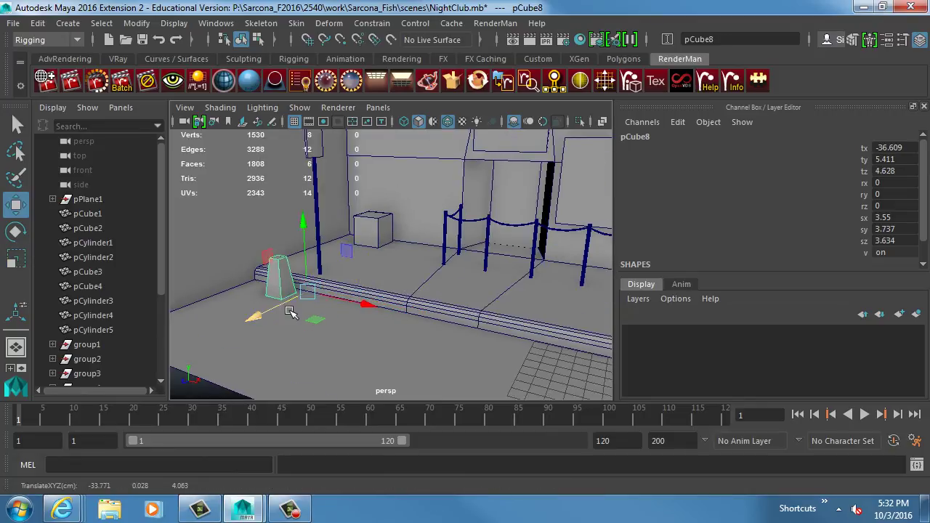
Step: Duplicate the traffic cone, move the copy along the curb to about X -17, and repeat the duplicate twice at the same spacing
{"action": "right_click_drag", "start_coordinate": [419, 325], "coordinate": [376, 310], "text": "alt"}
{"action": "middle_click_drag", "start_coordinate": [376, 310], "coordinate": [254, 318], "text": "alt"}
{"action": "key", "text": "ctrl+d"}
{"action": "left_click_drag", "start_coordinate": [244, 308], "coordinate": [246, 308]}
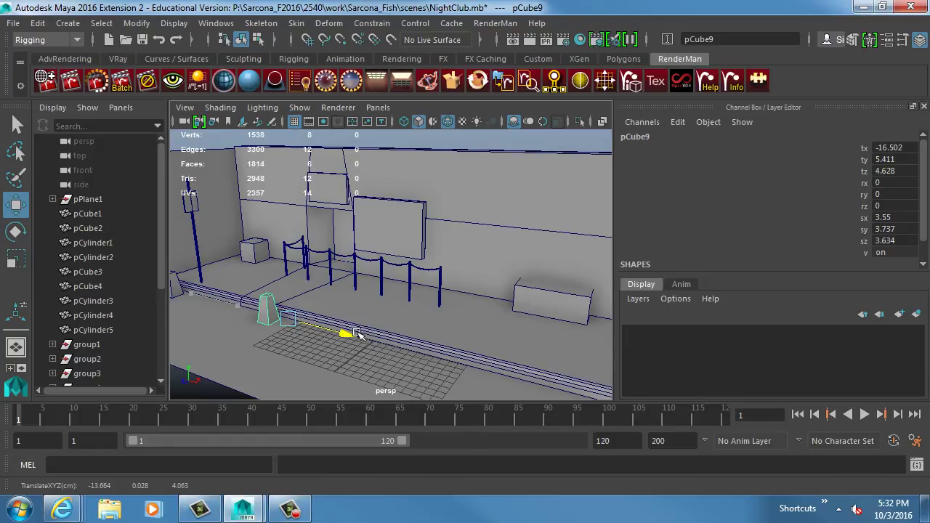
{"action": "left_click_drag", "start_coordinate": [358, 333], "coordinate": [352, 333]}
{"action": "key", "text": "shift+d"}
{"action": "key", "text": "shift+d"}
Step: Duplicate the last cone in the row and move the copy along the curb to X 36.79 near the far side wall
{"action": "right_click_drag", "start_coordinate": [476, 354], "coordinate": [333, 333], "text": "alt"}
{"action": "left_click", "coordinate": [322, 349]}
{"action": "left_click_drag", "start_coordinate": [322, 349], "coordinate": [371, 364], "text": "alt"}
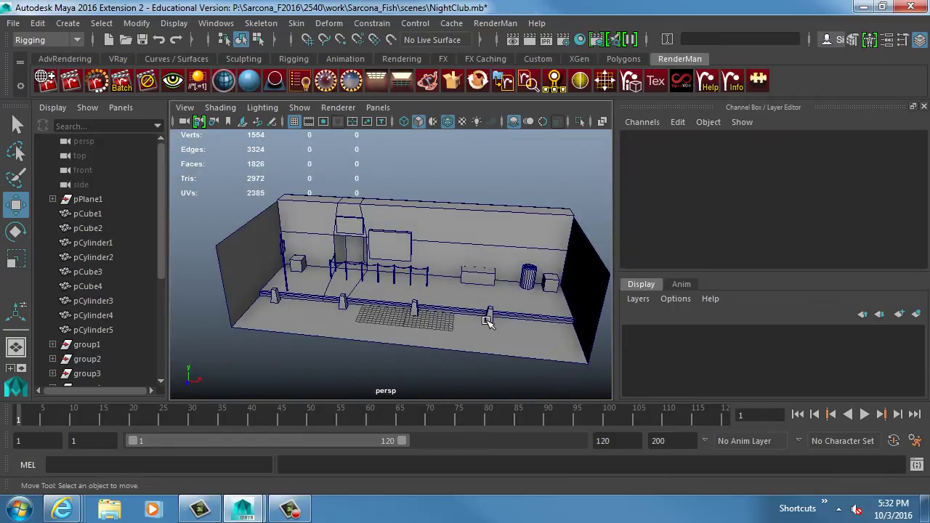
{"action": "left_click", "coordinate": [489, 320]}
{"action": "left_click_drag", "start_coordinate": [532, 322], "coordinate": [600, 322]}
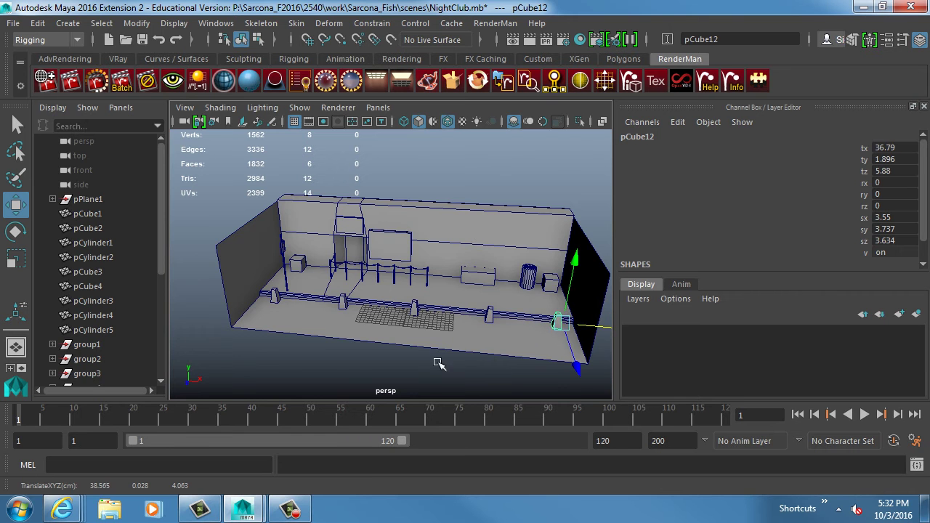
{"action": "left_click", "coordinate": [439, 362]}
Step: Review the cones near the entrance, look along Bleecker Street in the browser's Street View for sidewalk props, and return to Maya
{"action": "left_click_drag", "start_coordinate": [439, 363], "coordinate": [352, 323], "text": "alt"}
{"action": "right_click_drag", "start_coordinate": [353, 323], "coordinate": [472, 345], "text": "alt"}
{"action": "middle_click_drag", "start_coordinate": [366, 320], "coordinate": [365, 320], "text": "alt"}
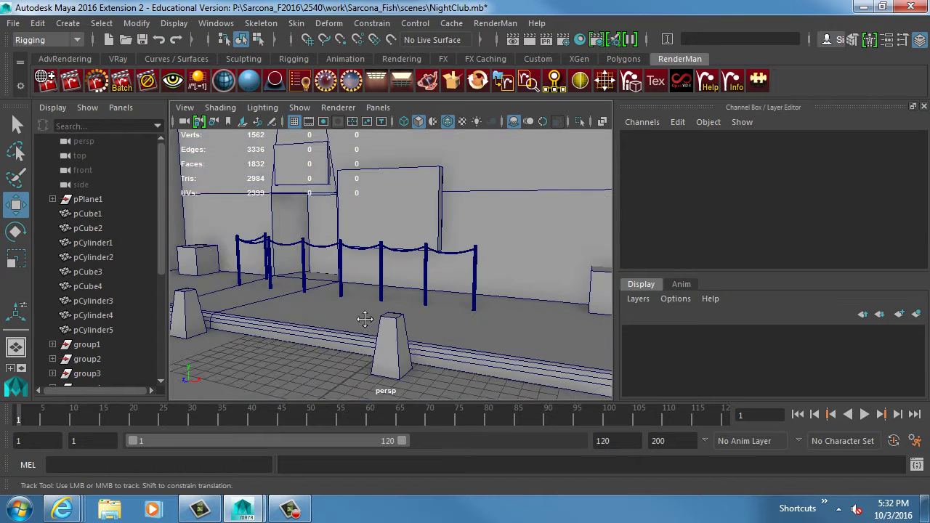
{"action": "left_click_drag", "start_coordinate": [365, 320], "coordinate": [439, 319], "text": "alt"}
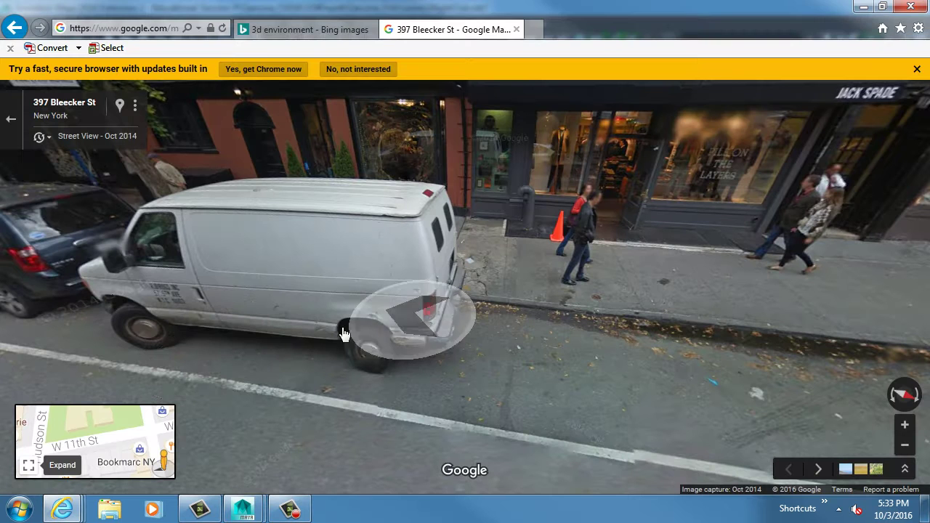
{"action": "left_click_drag", "start_coordinate": [156, 346], "coordinate": [494, 343]}
{"action": "left_click_drag", "start_coordinate": [346, 326], "coordinate": [543, 407]}
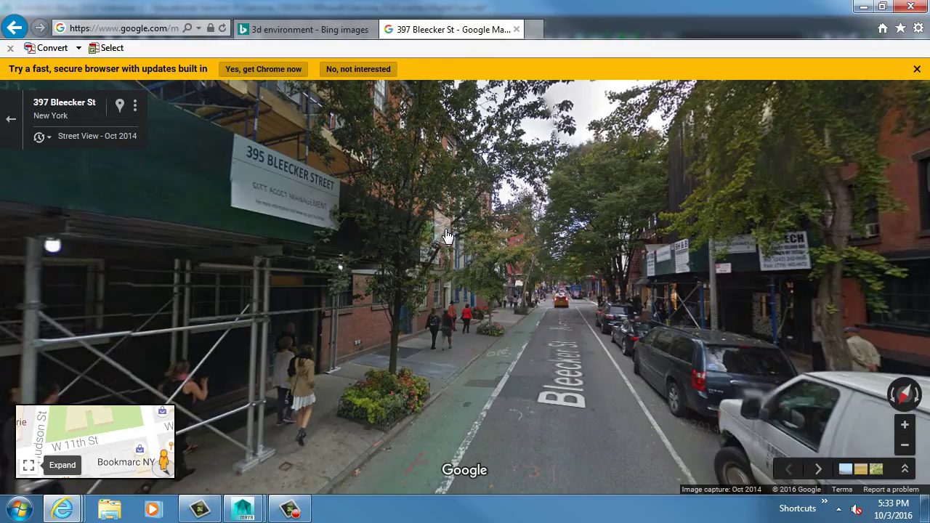
{"action": "left_click", "coordinate": [308, 207]}
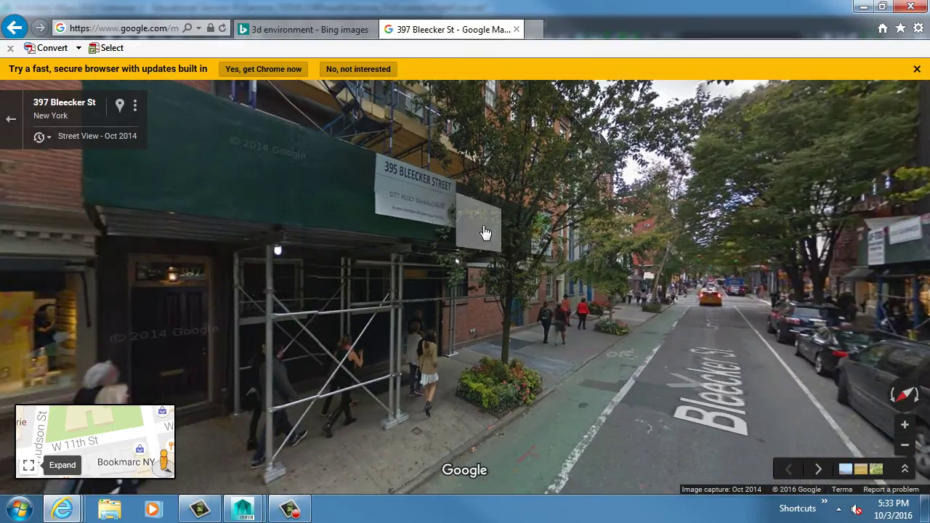
{"action": "key", "text": "alt+Tab"}
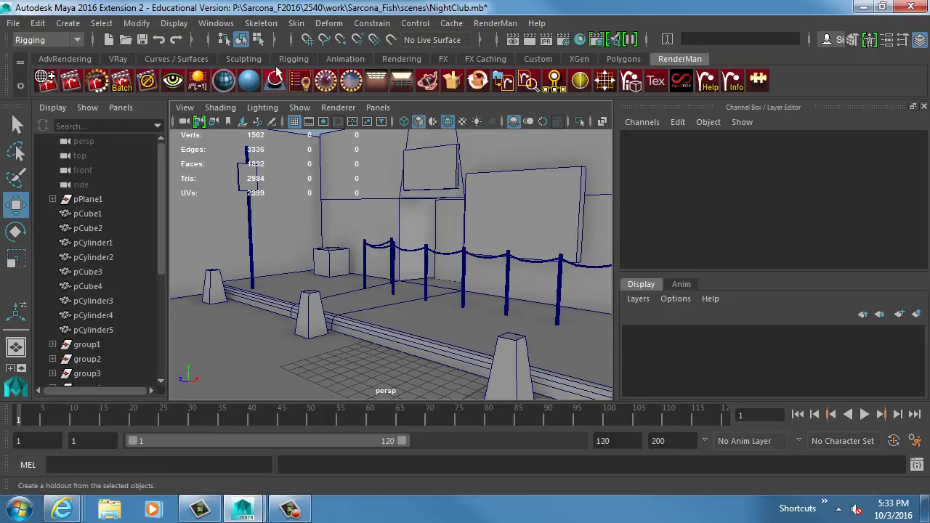
{"action": "left_click", "coordinate": [215, 23]}
{"action": "mouse_move", "coordinate": [270, 65]}
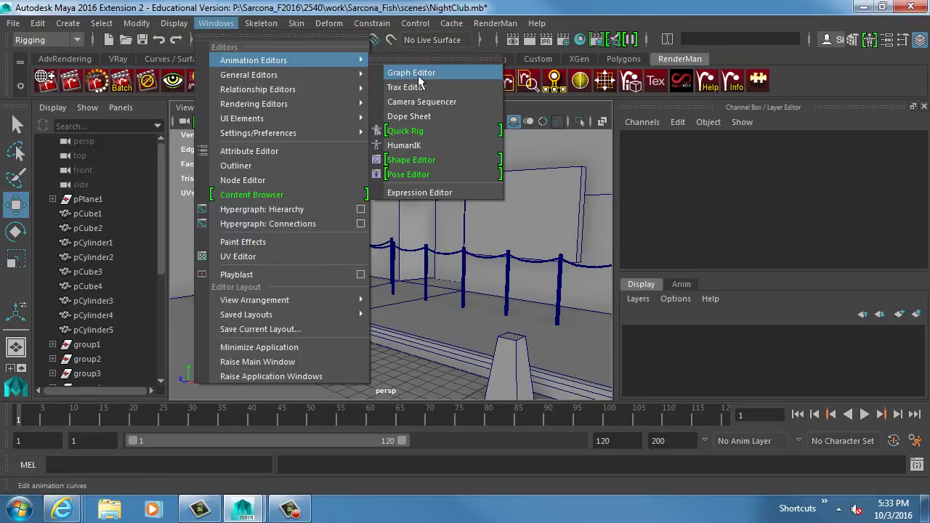
{"action": "left_click", "coordinate": [565, 184]}
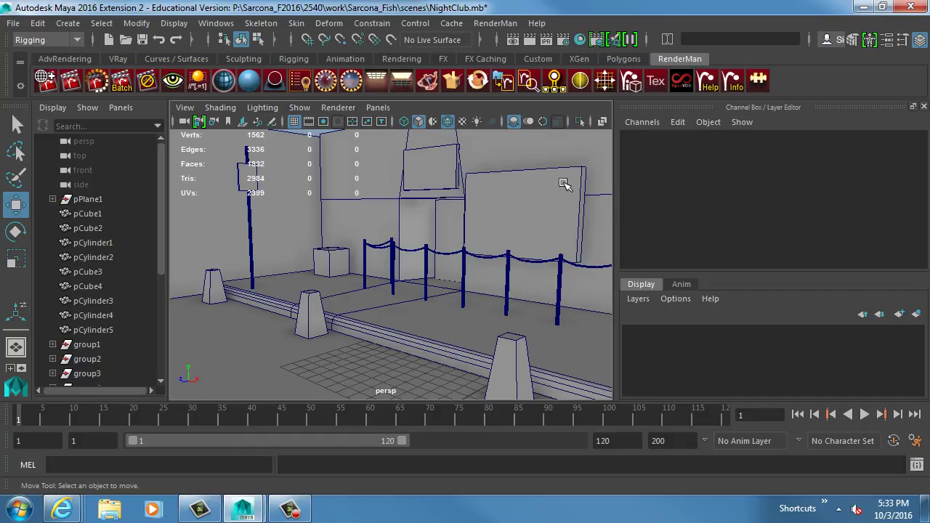
{"action": "left_click", "coordinate": [215, 22]}
{"action": "mouse_move", "coordinate": [276, 64]}
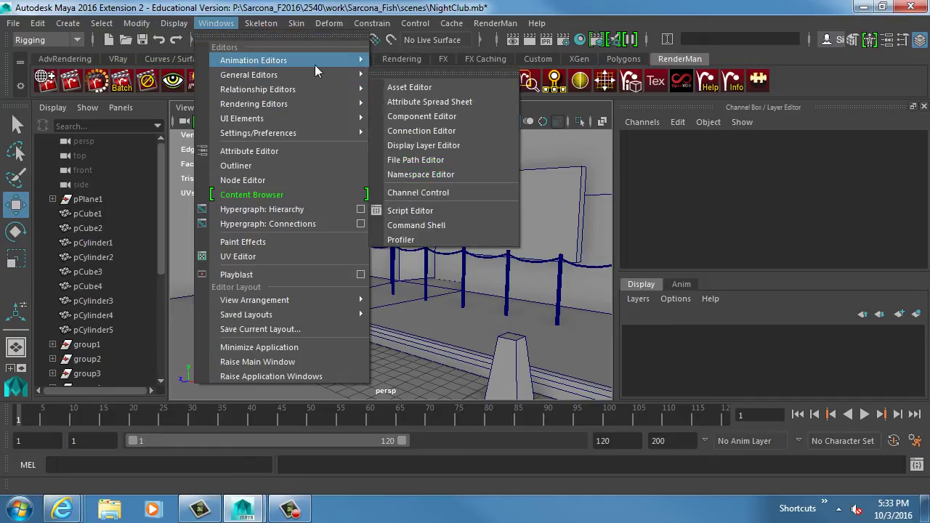
{"action": "mouse_move", "coordinate": [322, 120]}
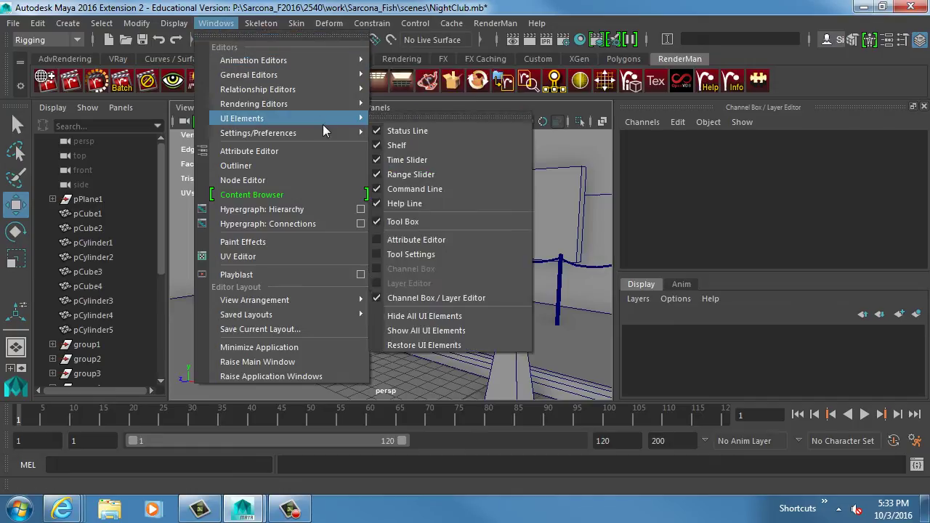
{"action": "mouse_move", "coordinate": [330, 76]}
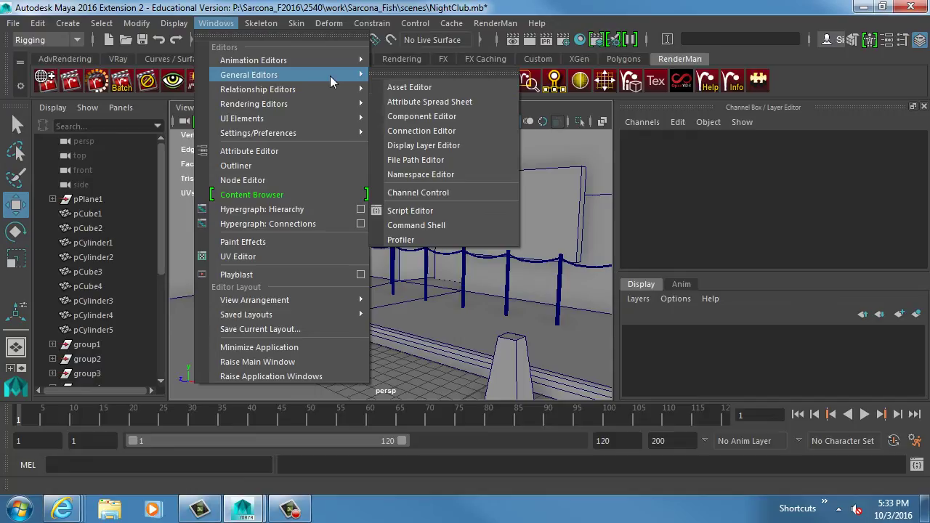
{"action": "left_click", "coordinate": [428, 89]}
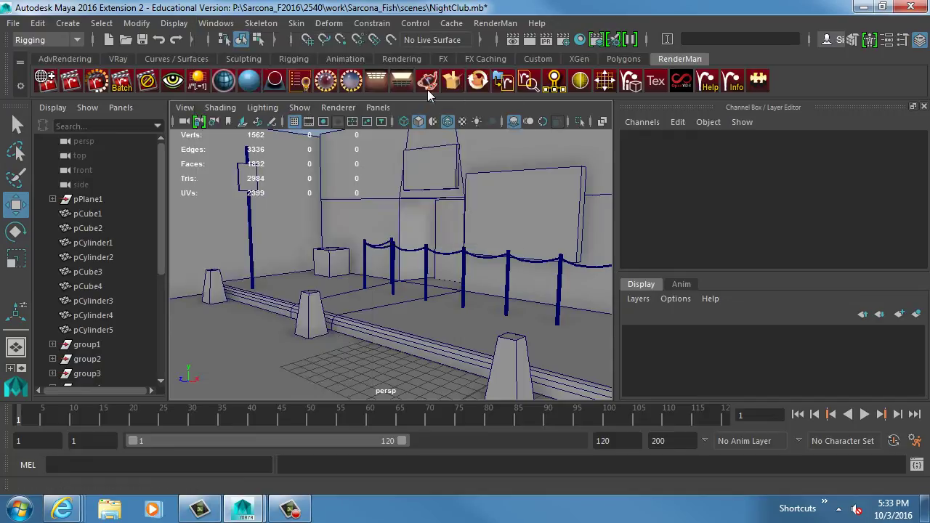
{"action": "left_click", "coordinate": [688, 172]}
Step: Open the Content Browser and display the TreesMesh folder of the Paint Effects examples
{"action": "left_click", "coordinate": [216, 23]}
{"action": "mouse_move", "coordinate": [247, 61]}
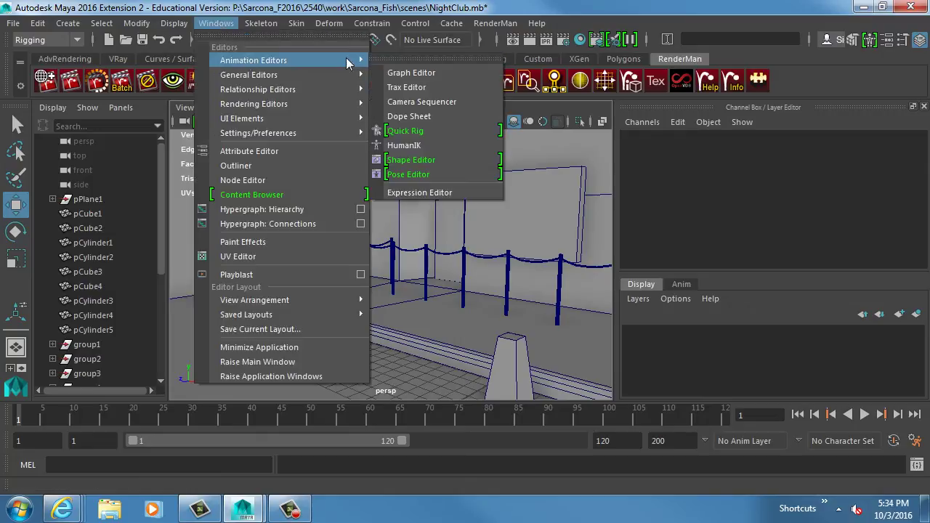
{"action": "mouse_move", "coordinate": [303, 71]}
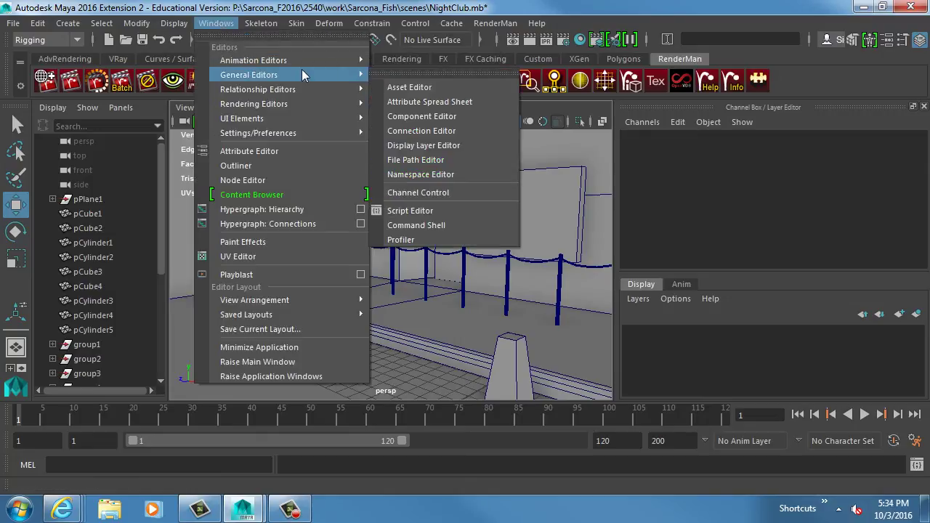
{"action": "left_click", "coordinate": [305, 194]}
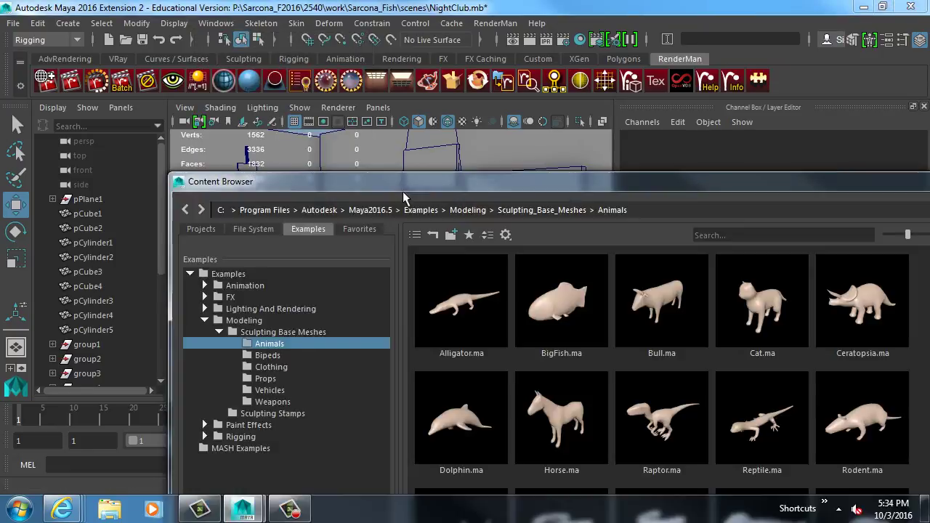
{"action": "left_click_drag", "start_coordinate": [399, 185], "coordinate": [296, 60]}
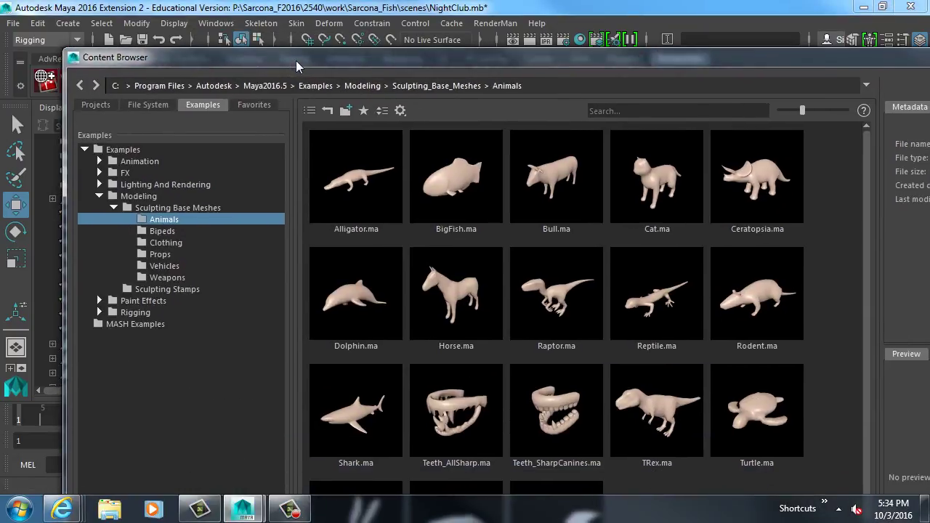
{"action": "left_click", "coordinate": [100, 196]}
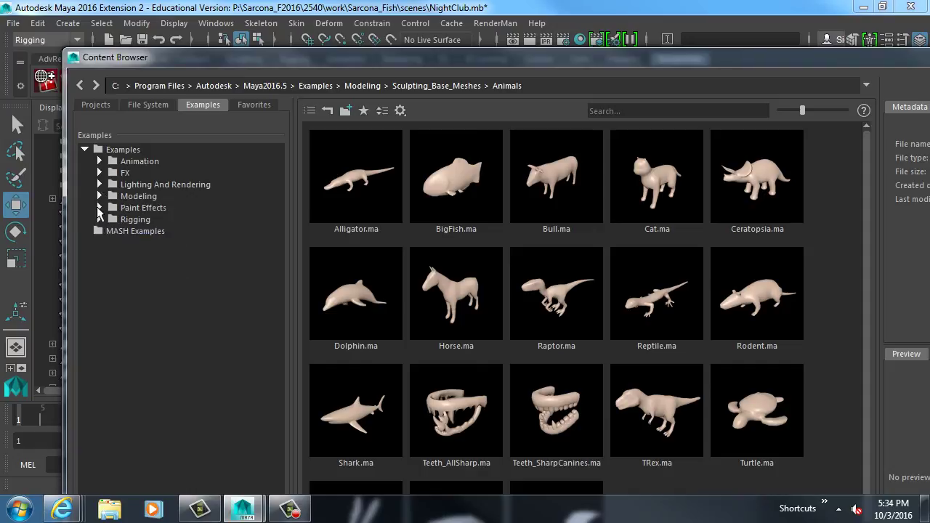
{"action": "left_click", "coordinate": [100, 208]}
{"action": "left_click", "coordinate": [145, 219]}
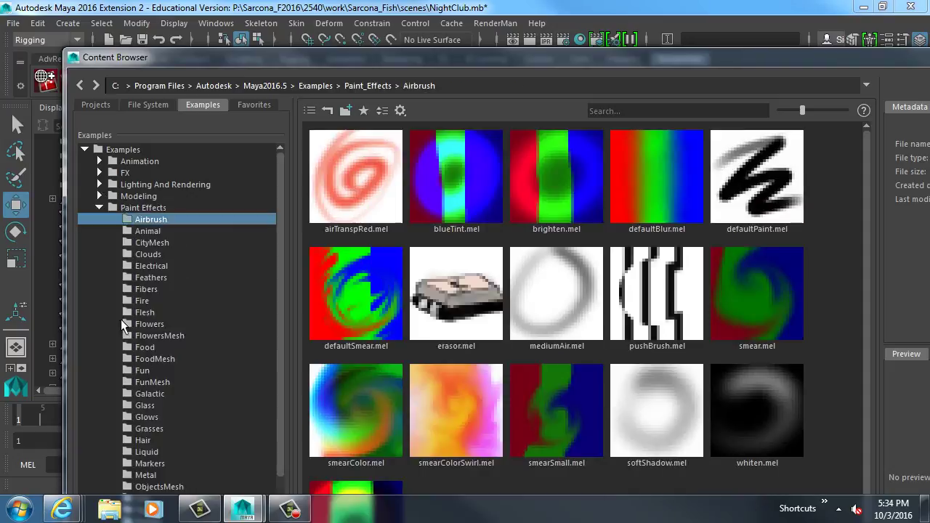
{"action": "scroll", "coordinate": [156, 393], "scroll_direction": "down", "scroll_amount": 3}
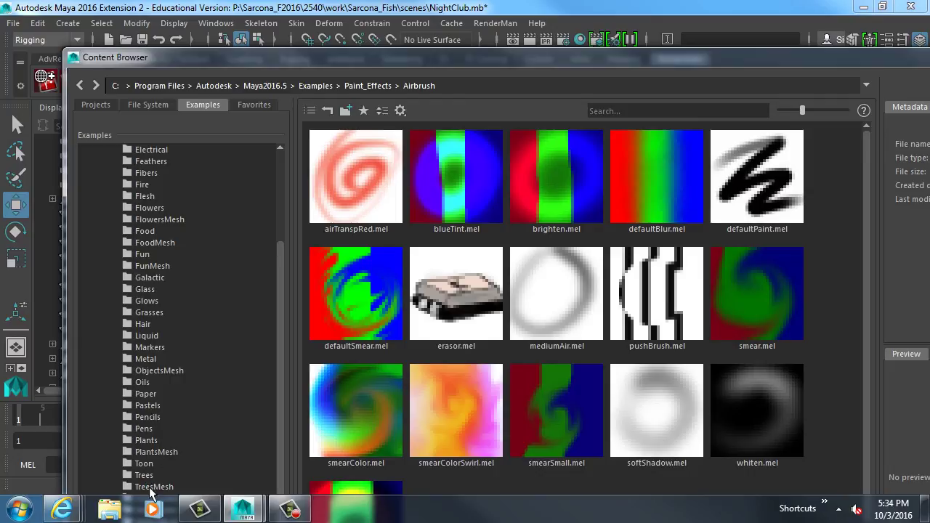
{"action": "left_click", "coordinate": [153, 487]}
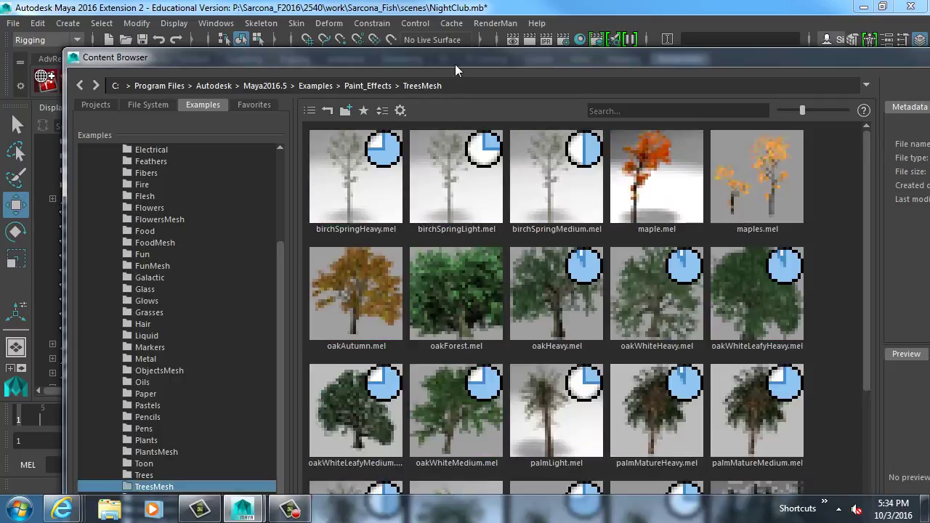
Step: Load the maple.mel brush from the tree presets and paint one maple tree on the street beside the curb
{"action": "left_click_drag", "start_coordinate": [455, 60], "coordinate": [748, 48]}
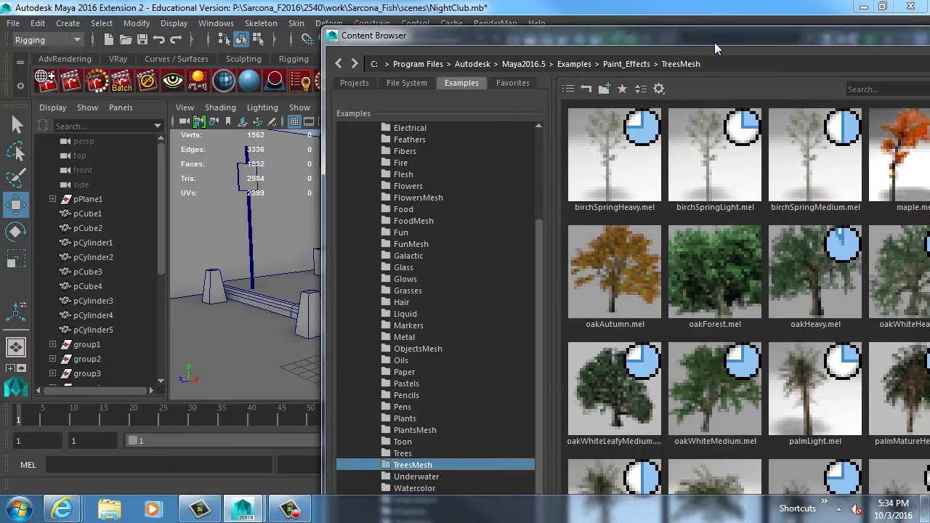
{"action": "left_click_drag", "start_coordinate": [714, 42], "coordinate": [344, 27]}
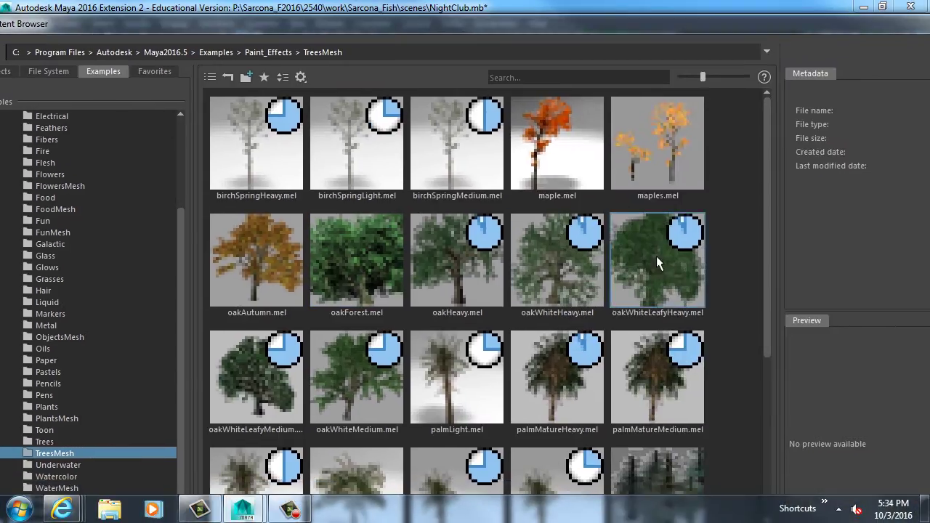
{"action": "scroll", "coordinate": [732, 381], "scroll_direction": "down", "scroll_amount": 3}
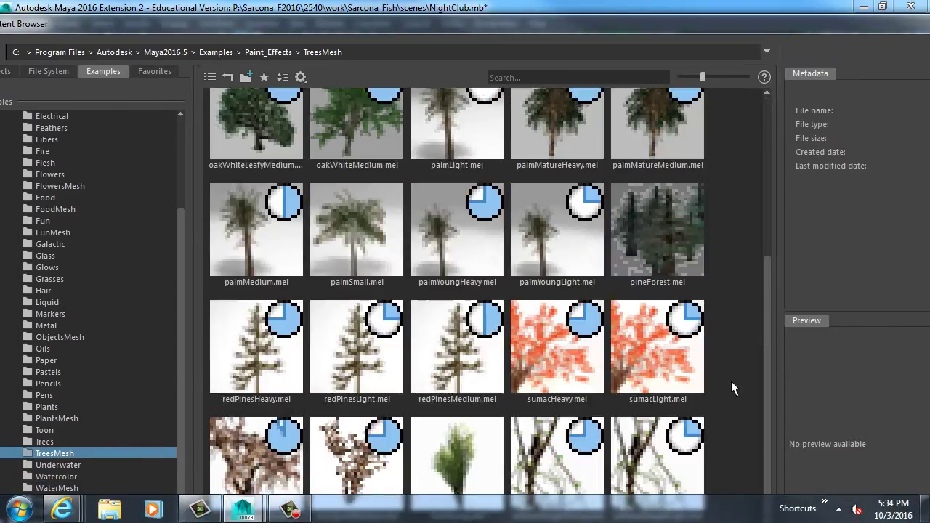
{"action": "left_click_drag", "start_coordinate": [772, 326], "coordinate": [763, 122]}
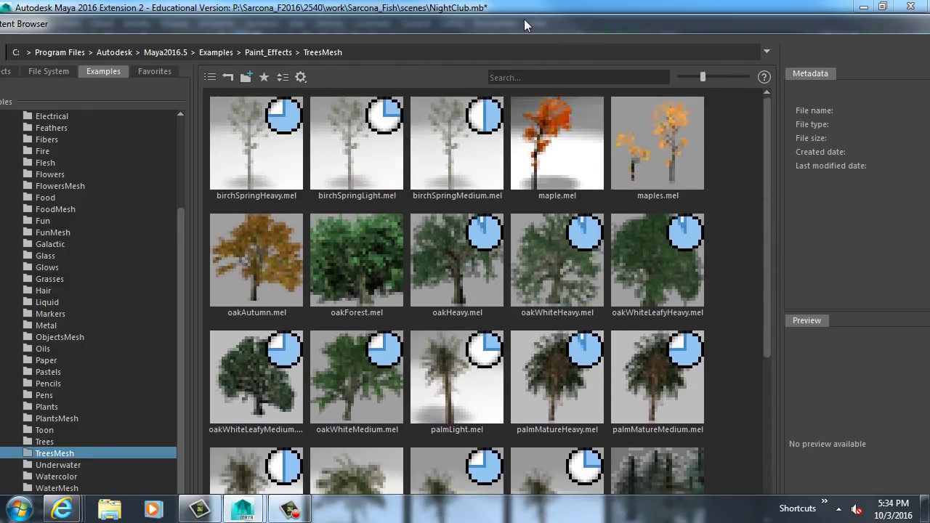
{"action": "left_click_drag", "start_coordinate": [524, 20], "coordinate": [876, 29]}
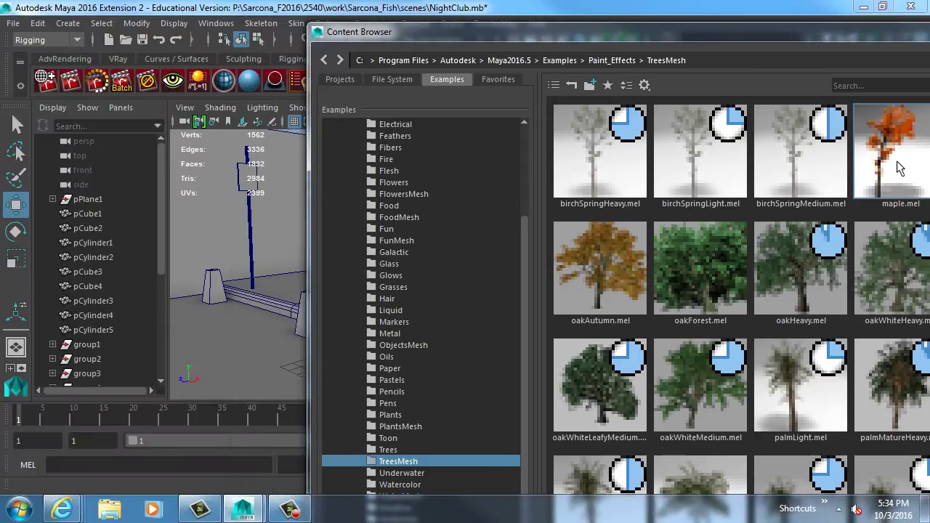
{"action": "mouse_move", "coordinate": [899, 168]}
{"action": "left_mouse_down"}
{"action": "mouse_move", "coordinate": [569, 163]}
{"action": "mouse_move", "coordinate": [195, 356]}
{"action": "mouse_move", "coordinate": [203, 354]}
{"action": "left_mouse_up"}
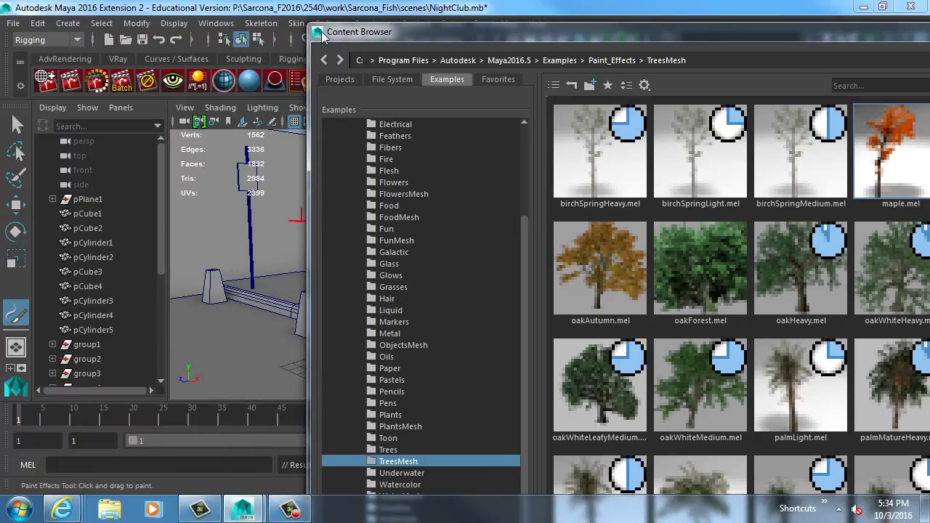
{"action": "left_click_drag", "start_coordinate": [323, 37], "coordinate": [805, 71]}
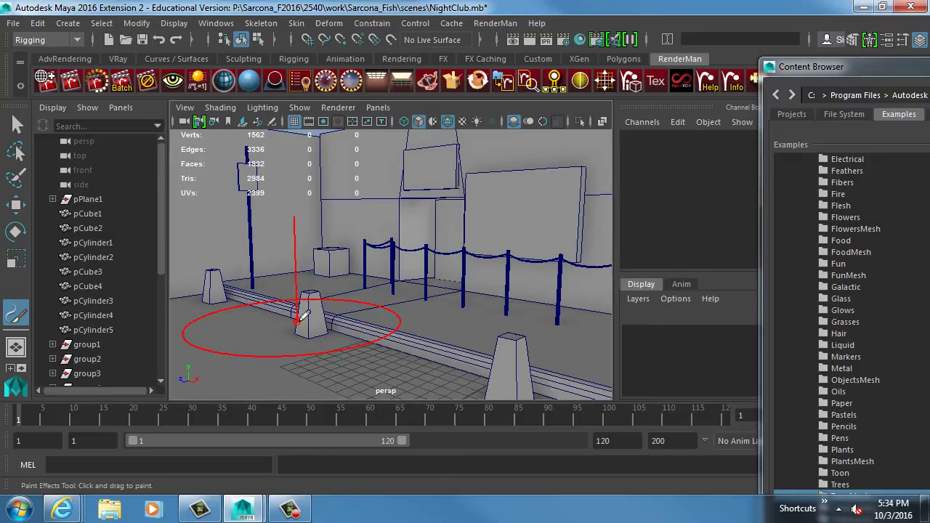
{"action": "left_click_drag", "start_coordinate": [296, 331], "coordinate": [315, 330]}
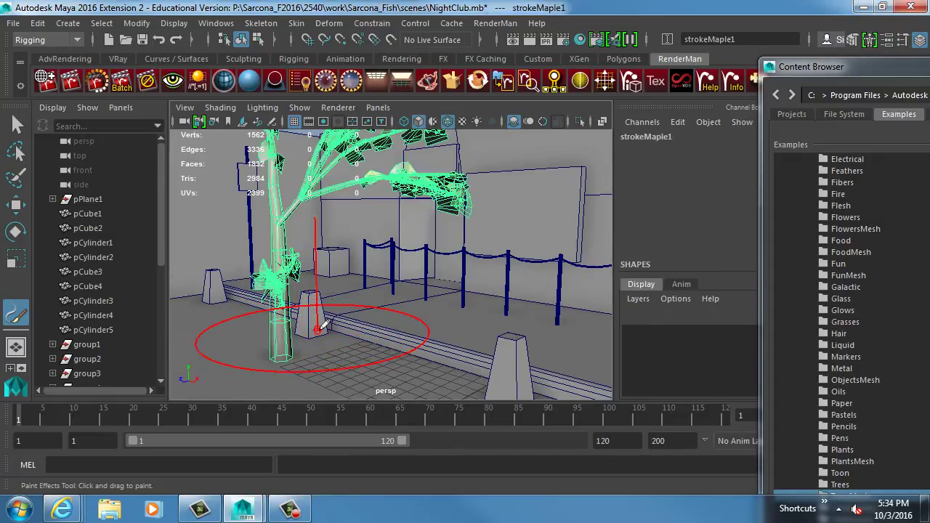
Step: Scale the maple tree uniformly down to about 0.526
{"action": "right_click_drag", "start_coordinate": [359, 325], "coordinate": [318, 305], "text": "alt"}
{"action": "mouse_move", "coordinate": [318, 305]}
{"action": "left_mouse_down", "text": "alt"}
{"action": "mouse_move", "coordinate": [342, 291]}
{"action": "mouse_move", "coordinate": [494, 297]}
{"action": "mouse_move", "coordinate": [383, 304]}
{"action": "left_mouse_up", "text": "alt"}
{"action": "key", "text": "e"}
{"action": "key", "text": "r"}
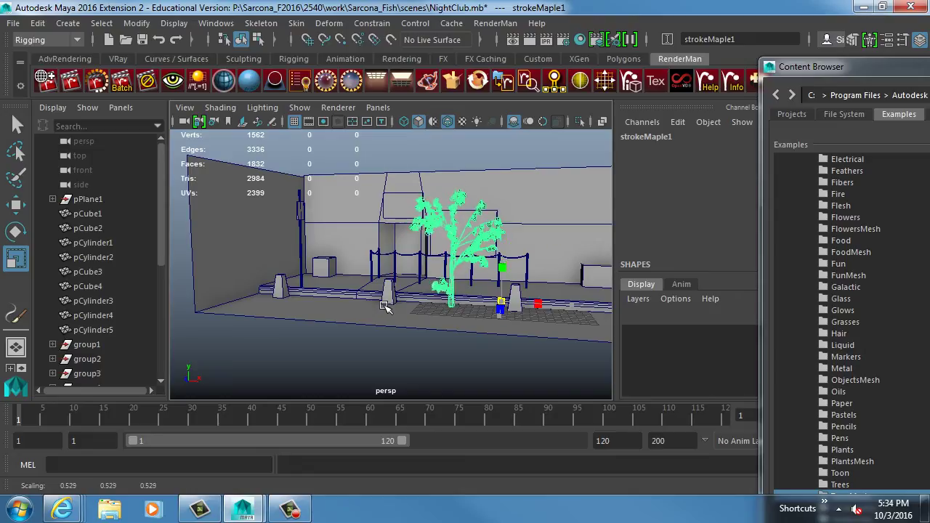
{"action": "left_click_drag", "start_coordinate": [485, 310], "coordinate": [498, 311], "text": "alt"}
Step: Move the maple tree along the curb to X -23.665, between the first two cones, and close the Content Browser
{"action": "key", "text": "w"}
{"action": "left_click_drag", "start_coordinate": [574, 304], "coordinate": [432, 301]}
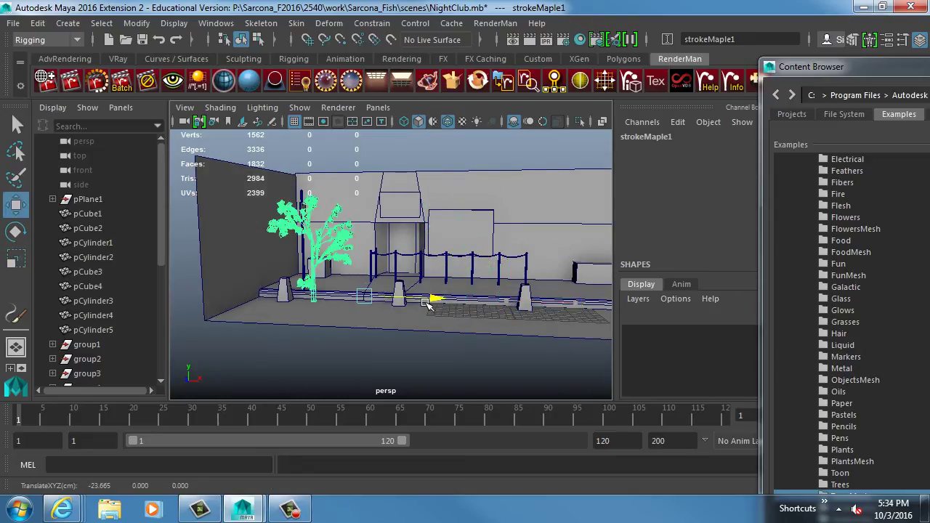
{"action": "left_click", "coordinate": [766, 68]}
{"action": "double_click", "coordinate": [769, 67]}
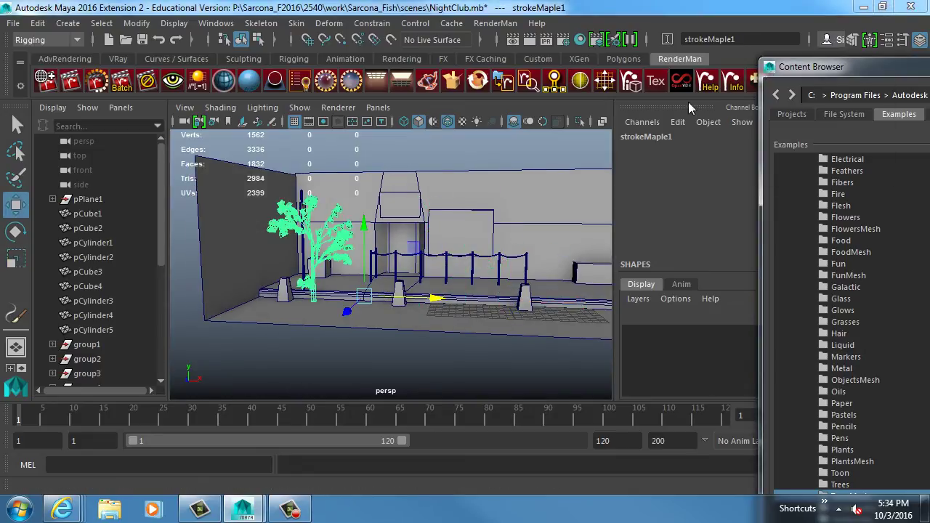
Step: Deselect the maple tree and examine its trunk and leaves up close beside the curb
{"action": "left_click_drag", "start_coordinate": [339, 273], "coordinate": [311, 286], "text": "alt"}
{"action": "right_click_drag", "start_coordinate": [272, 289], "coordinate": [293, 289], "text": "alt"}
{"action": "left_click_drag", "start_coordinate": [352, 283], "coordinate": [325, 285], "text": "alt"}
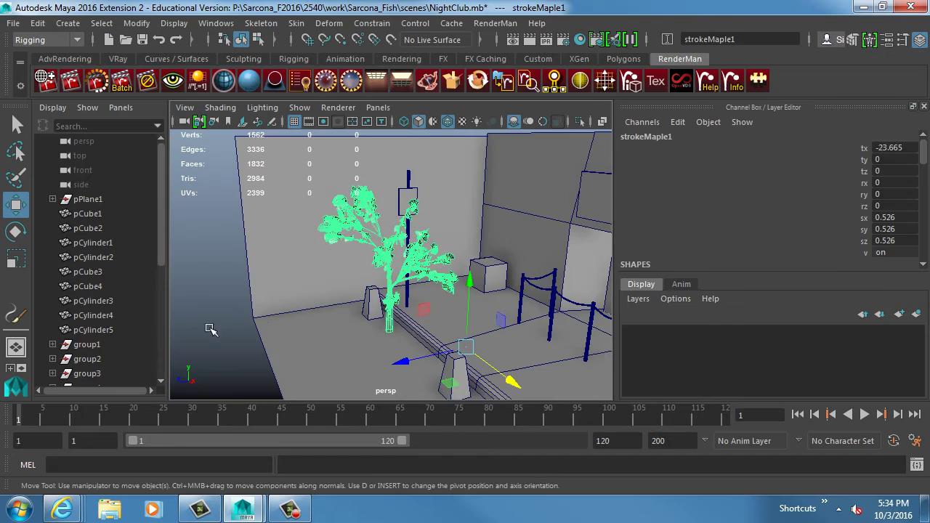
{"action": "left_click", "coordinate": [210, 328]}
{"action": "right_click_drag", "start_coordinate": [290, 312], "coordinate": [446, 309], "text": "alt"}
{"action": "middle_click_drag", "start_coordinate": [446, 309], "coordinate": [492, 268], "text": "alt"}
{"action": "right_click_drag", "start_coordinate": [492, 269], "coordinate": [455, 270], "text": "alt"}
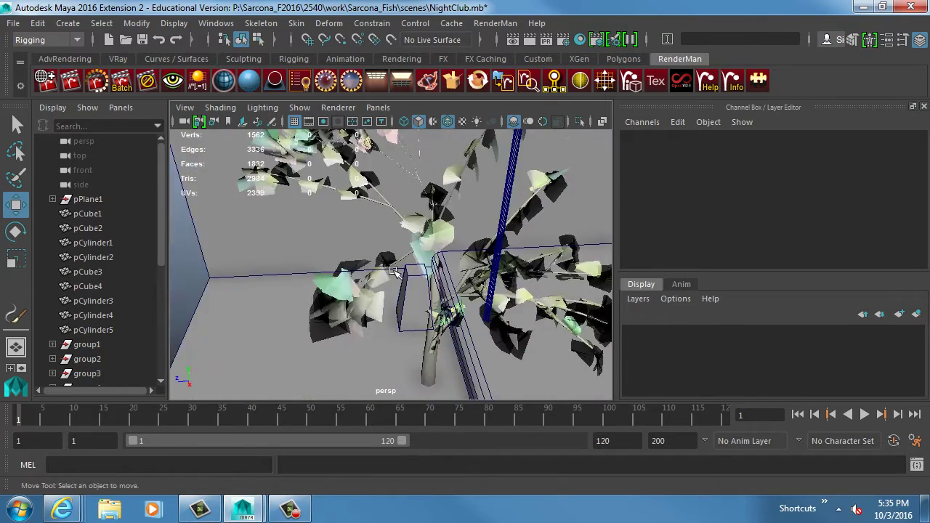
Step: Select the maple tree, test-render the current frame with RenderMan/RIS from a view facing the entrance, and close the rendered image
{"action": "left_click_drag", "start_coordinate": [454, 270], "coordinate": [519, 226], "text": "alt"}
{"action": "right_click_drag", "start_coordinate": [519, 226], "coordinate": [412, 209], "text": "alt"}
{"action": "left_click_drag", "start_coordinate": [412, 208], "coordinate": [306, 281], "text": "alt"}
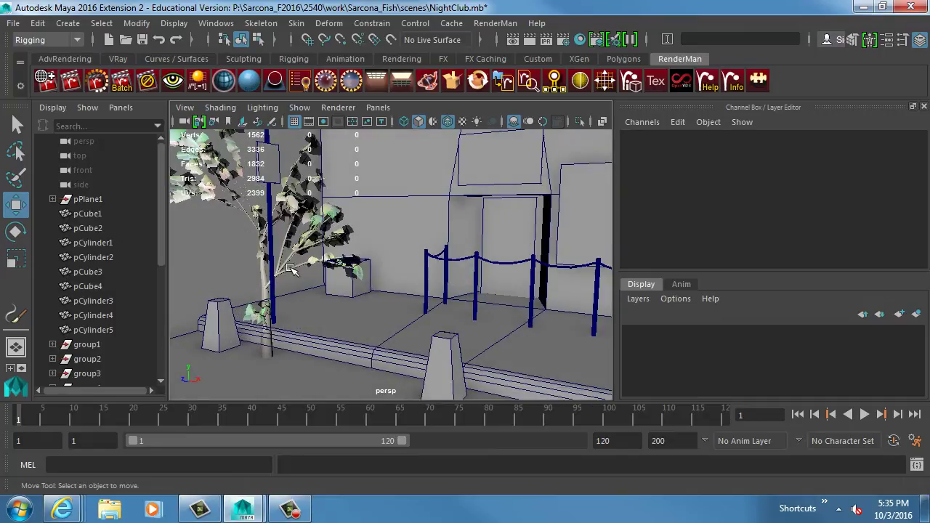
{"action": "left_click", "coordinate": [290, 269]}
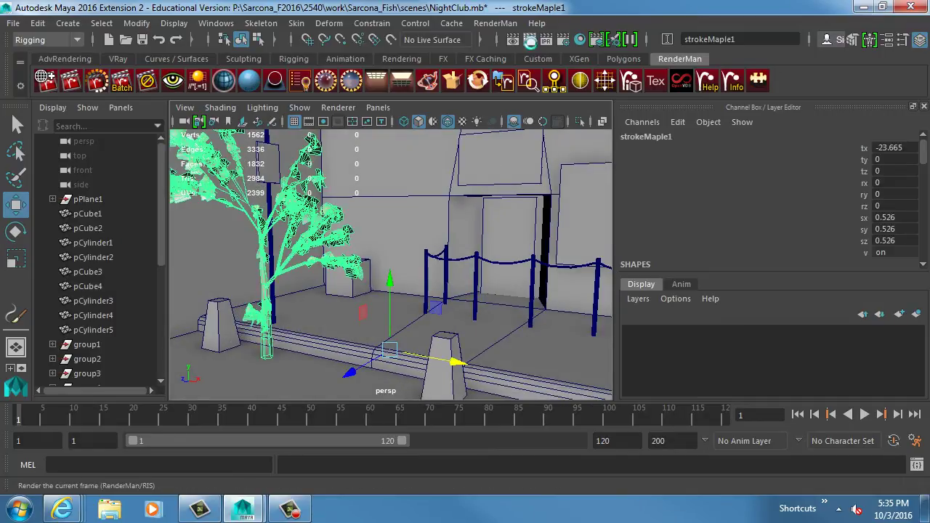
{"action": "left_click", "coordinate": [530, 40]}
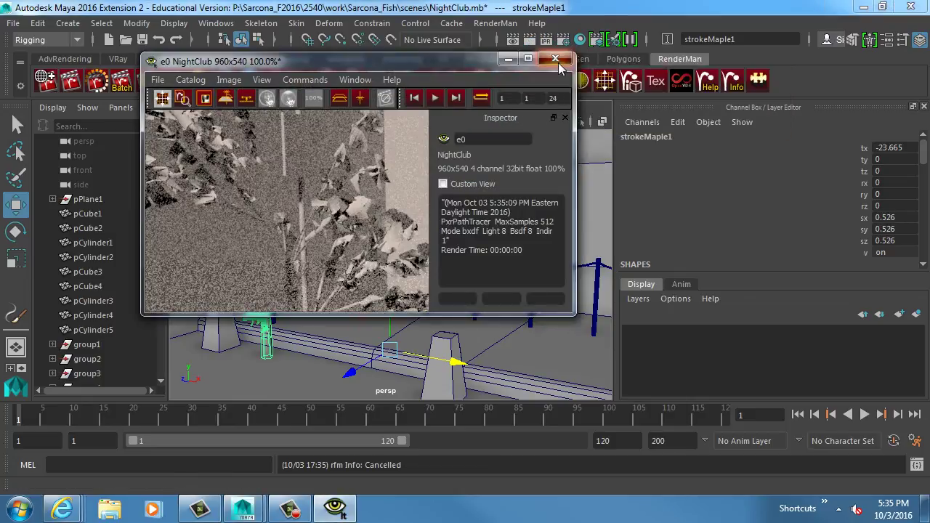
{"action": "left_click", "coordinate": [556, 58]}
{"action": "left_click", "coordinate": [501, 277]}
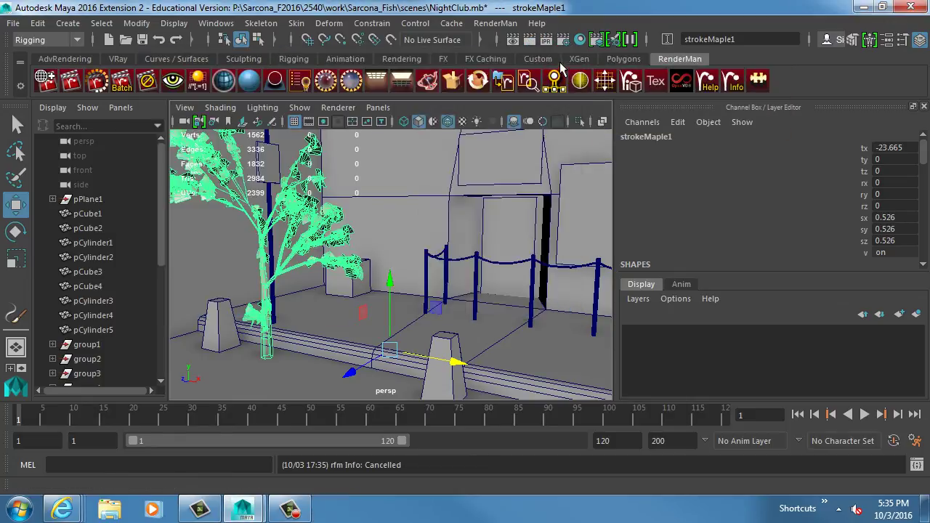
Step: Set the scene's renderer to mental ray, render the current frame, and close the rendered image
{"action": "left_click", "coordinate": [565, 40]}
{"action": "left_click", "coordinate": [492, 72]}
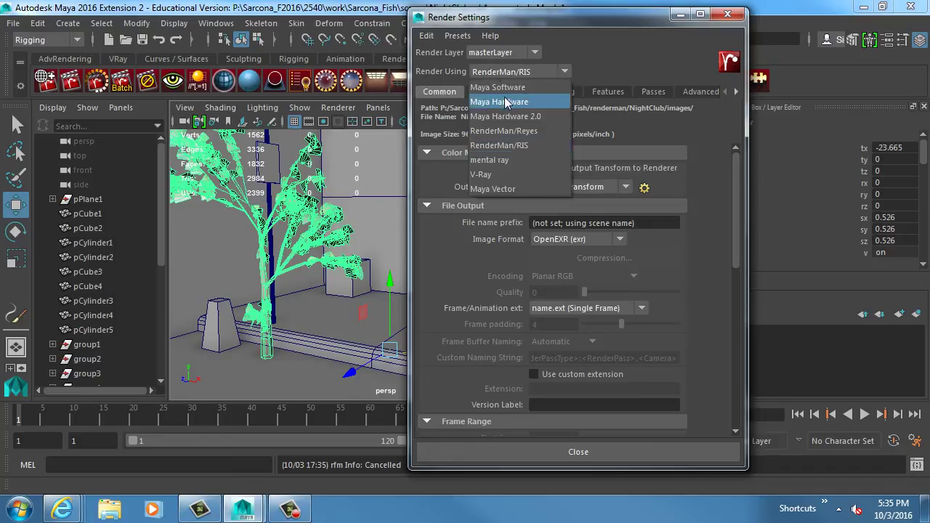
{"action": "left_click", "coordinate": [508, 146]}
{"action": "left_click", "coordinate": [737, 16]}
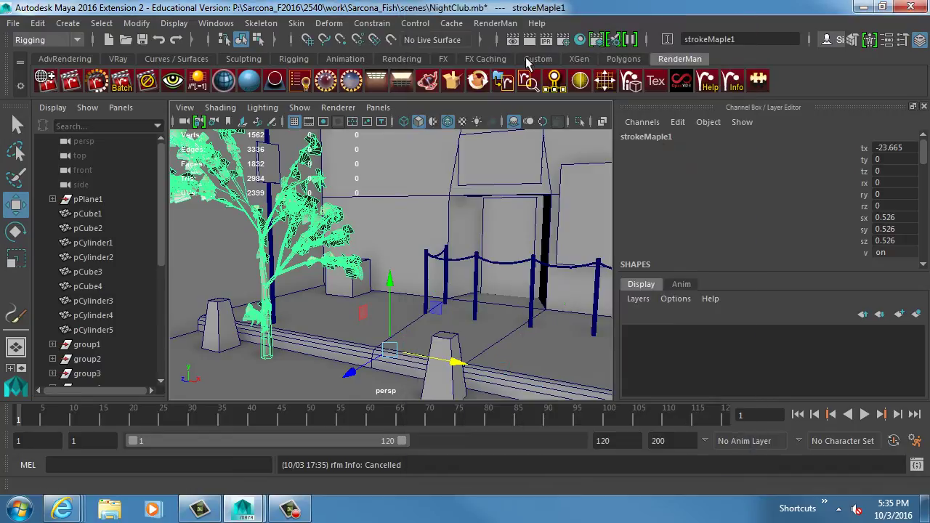
{"action": "left_click", "coordinate": [529, 45]}
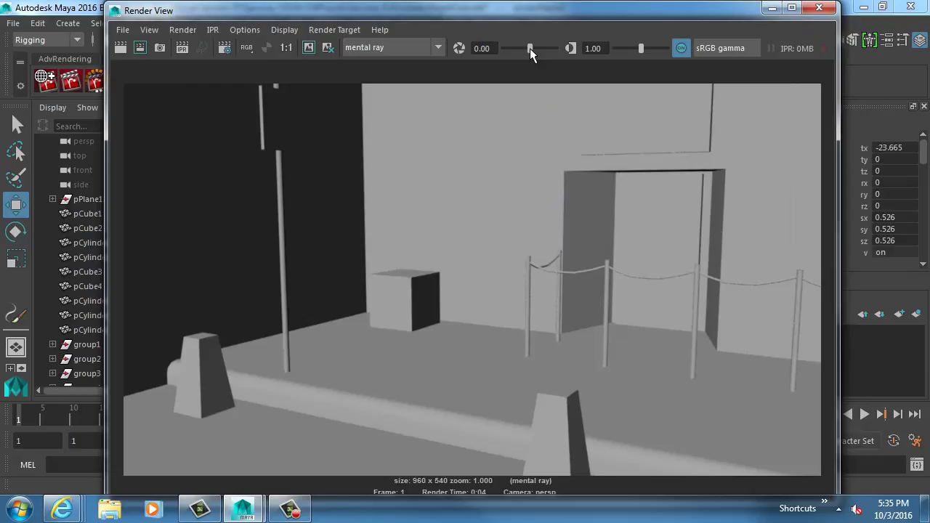
{"action": "double_click", "coordinate": [113, 13]}
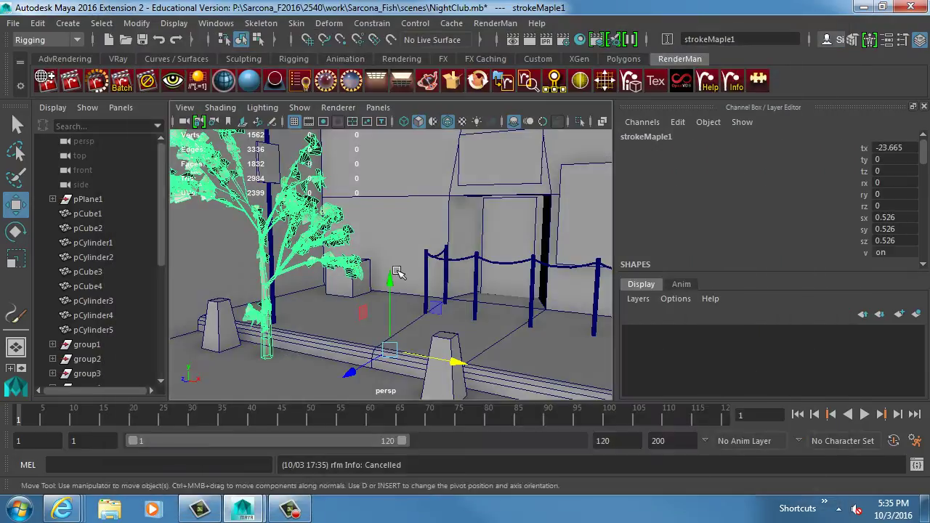
Step: Convert the maple tree from Paint Effects to polygons and select its trunk and branch mesh
{"action": "left_click_drag", "start_coordinate": [398, 272], "coordinate": [332, 286], "text": "alt"}
{"action": "right_click_drag", "start_coordinate": [333, 286], "coordinate": [441, 310], "text": "alt"}
{"action": "middle_click_drag", "start_coordinate": [439, 311], "coordinate": [443, 311], "text": "alt"}
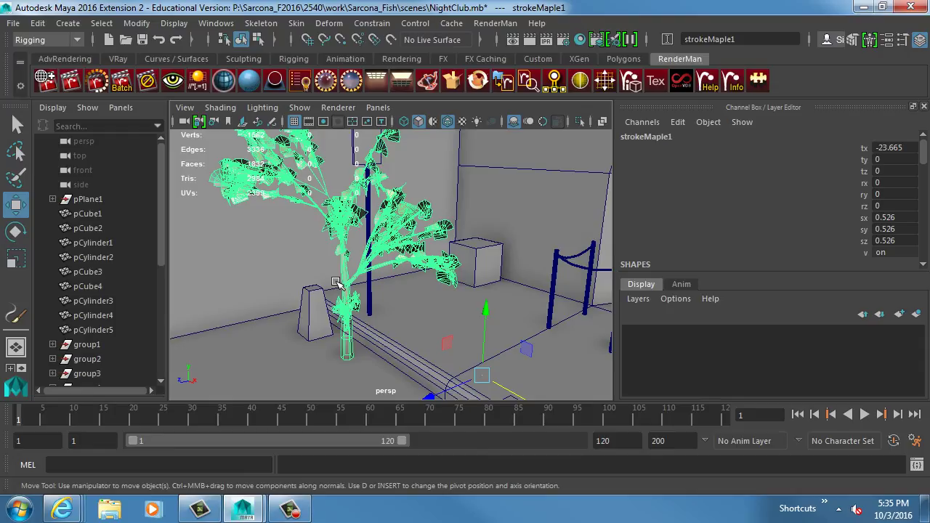
{"action": "left_click", "coordinate": [136, 23]}
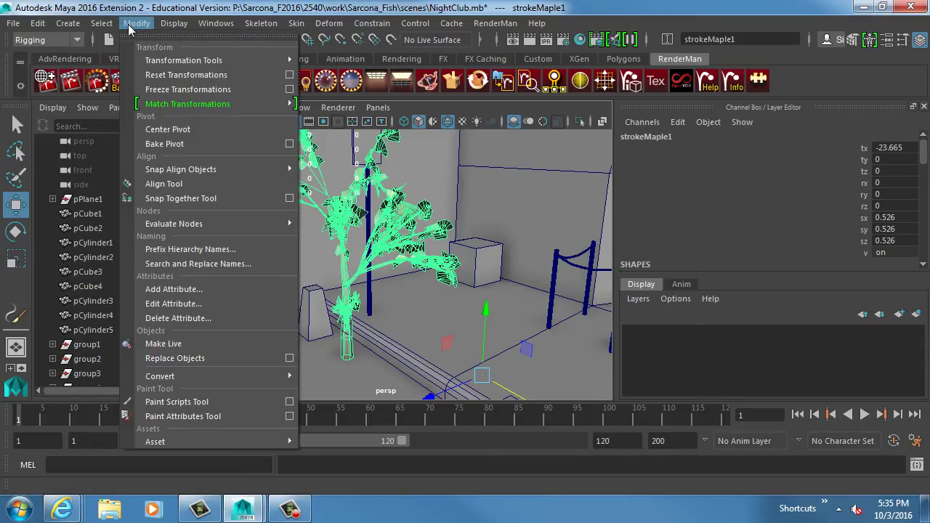
{"action": "mouse_move", "coordinate": [240, 376]}
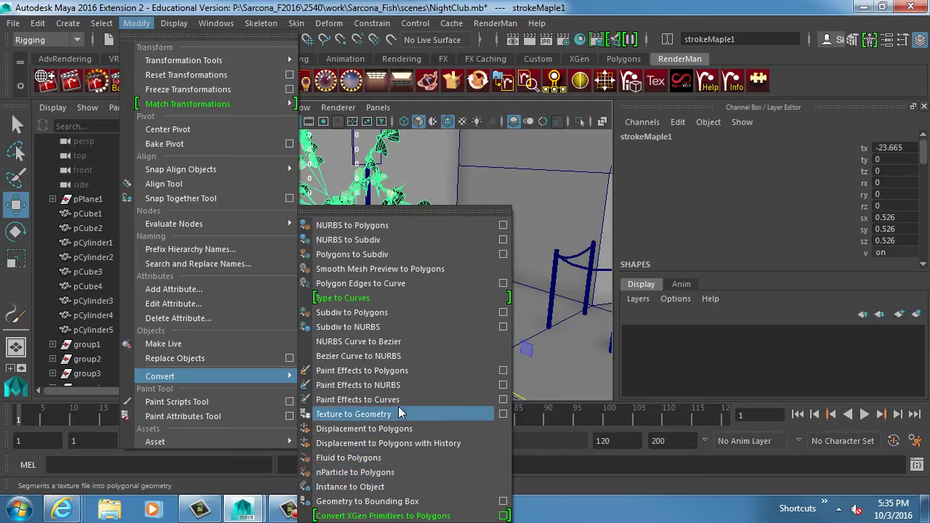
{"action": "left_click", "coordinate": [399, 370]}
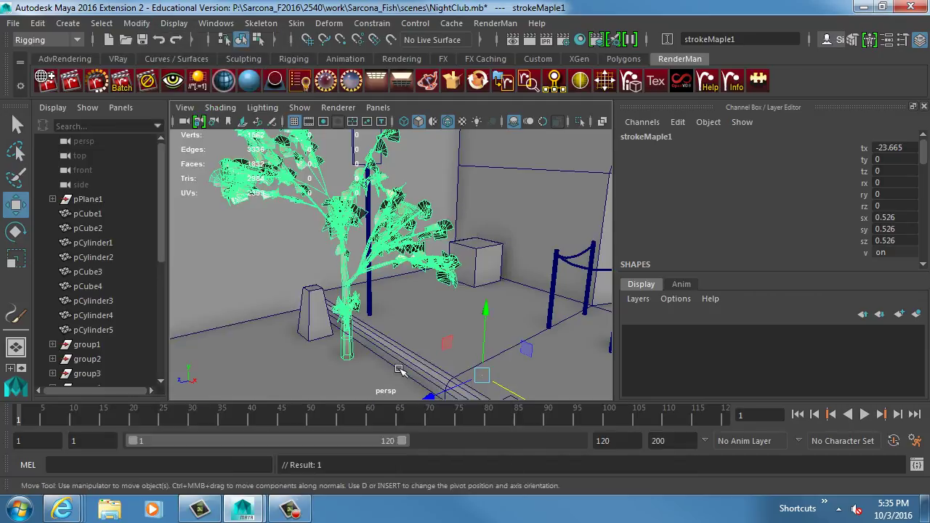
{"action": "left_click", "coordinate": [348, 285]}
{"action": "left_click_drag", "start_coordinate": [367, 286], "coordinate": [393, 277], "text": "alt"}
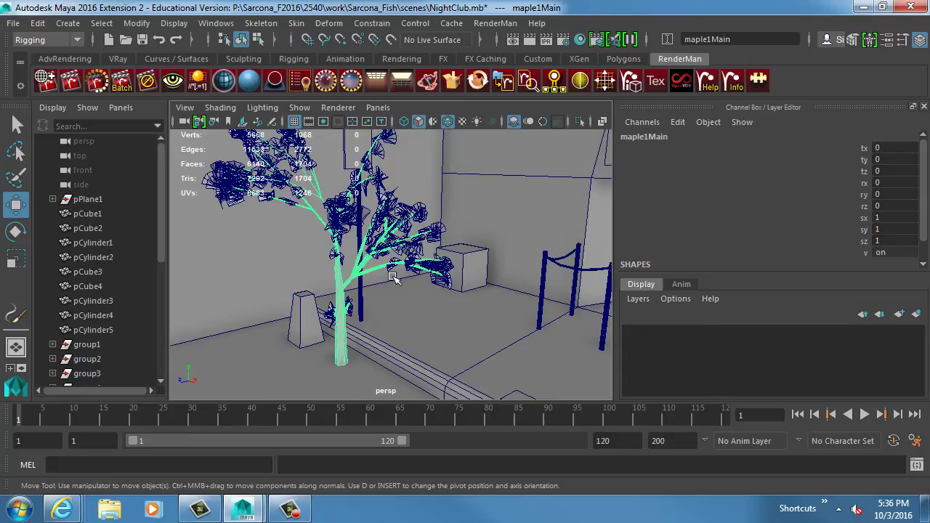
Step: Render the converted maple tree with mental ray, examine its leaves and branches up close, and close the rendered image
{"action": "left_click", "coordinate": [532, 39]}
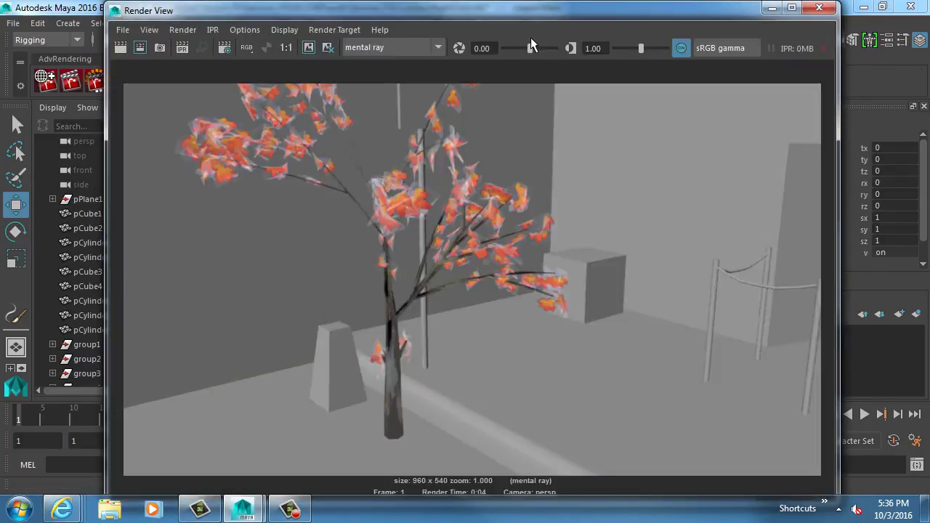
{"action": "scroll", "coordinate": [474, 208], "scroll_direction": "up", "scroll_amount": 5}
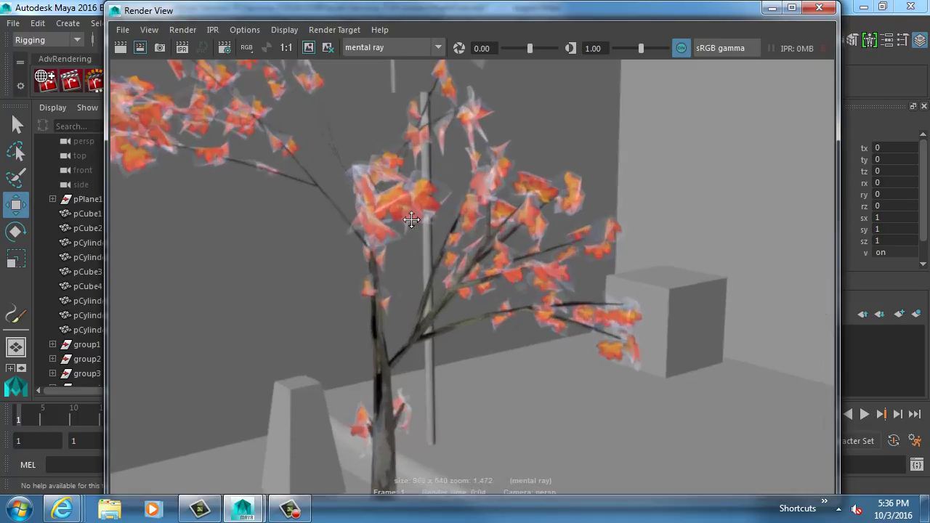
{"action": "scroll", "coordinate": [495, 262], "scroll_direction": "up", "scroll_amount": 1}
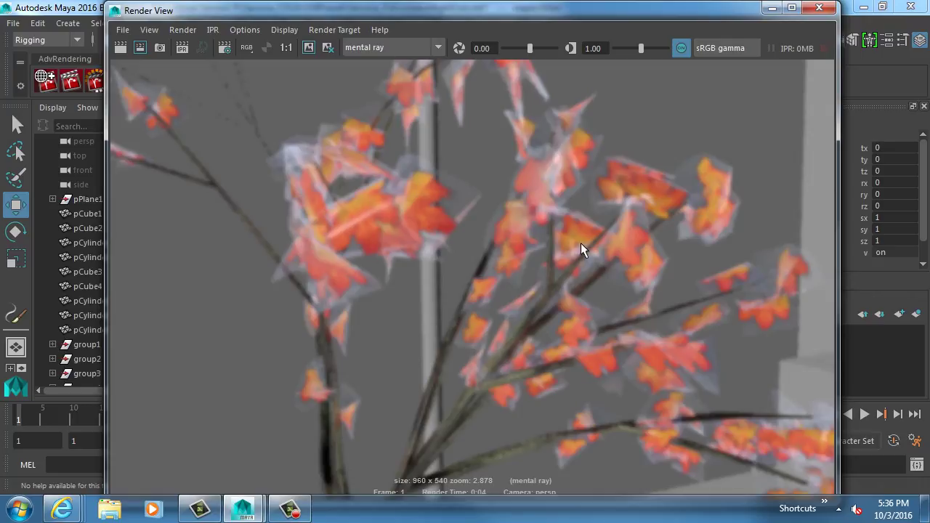
{"action": "right_click_drag", "start_coordinate": [545, 249], "coordinate": [263, 251], "text": "alt"}
{"action": "middle_click_drag", "start_coordinate": [266, 255], "coordinate": [209, 106], "text": "alt"}
{"action": "left_click", "coordinate": [819, 8]}
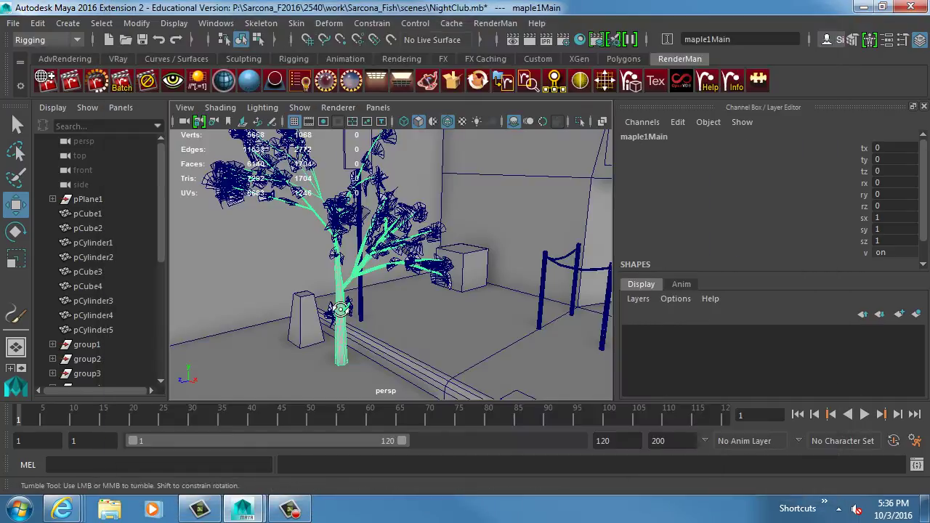
Step: Try deleting the maple tree's leaf mesh and undo the deletion
{"action": "left_click_drag", "start_coordinate": [346, 310], "coordinate": [392, 225], "text": "alt"}
{"action": "left_click", "coordinate": [379, 195]}
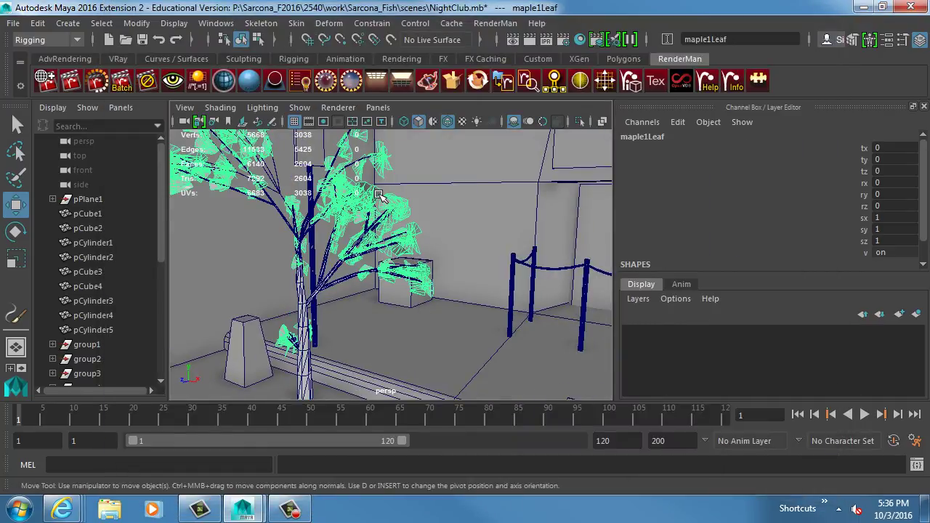
{"action": "key", "text": "Delete"}
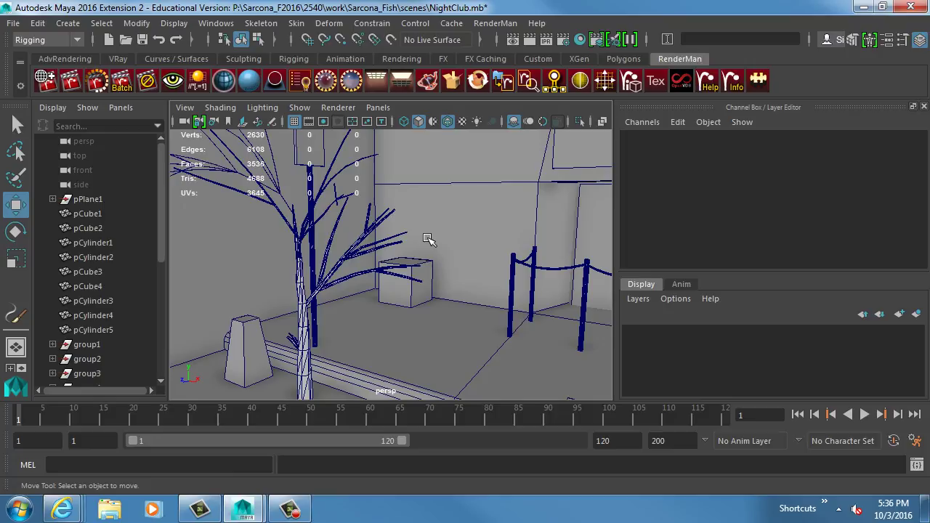
{"action": "key", "text": "ctrl+z"}
Step: Open the attributes of the maple's leaf mesh and display the settings of its maple1 brush
{"action": "left_click_drag", "start_coordinate": [429, 240], "coordinate": [406, 253], "text": "alt"}
{"action": "key", "text": "ctrl+a"}
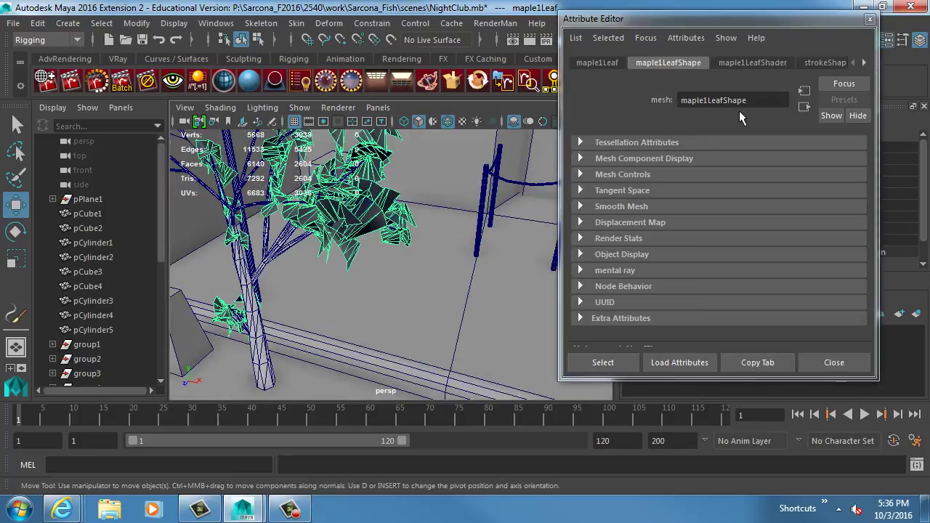
{"action": "left_click", "coordinate": [864, 63]}
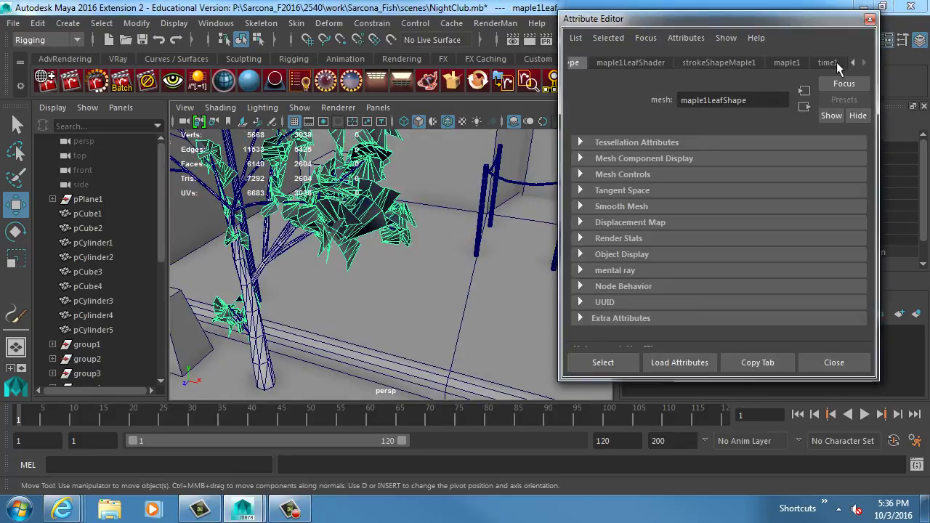
{"action": "left_click", "coordinate": [793, 61]}
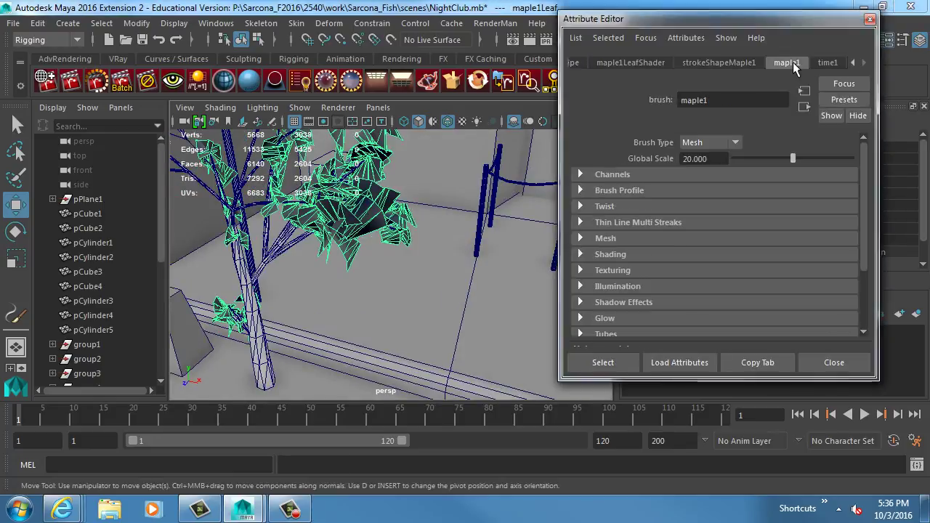
{"action": "right_click", "coordinate": [368, 209]}
{"action": "left_click", "coordinate": [375, 428]}
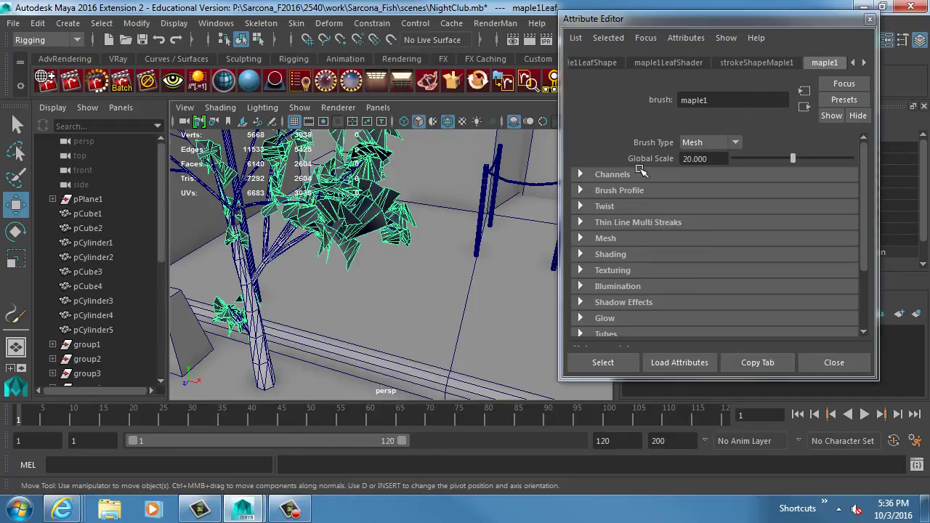
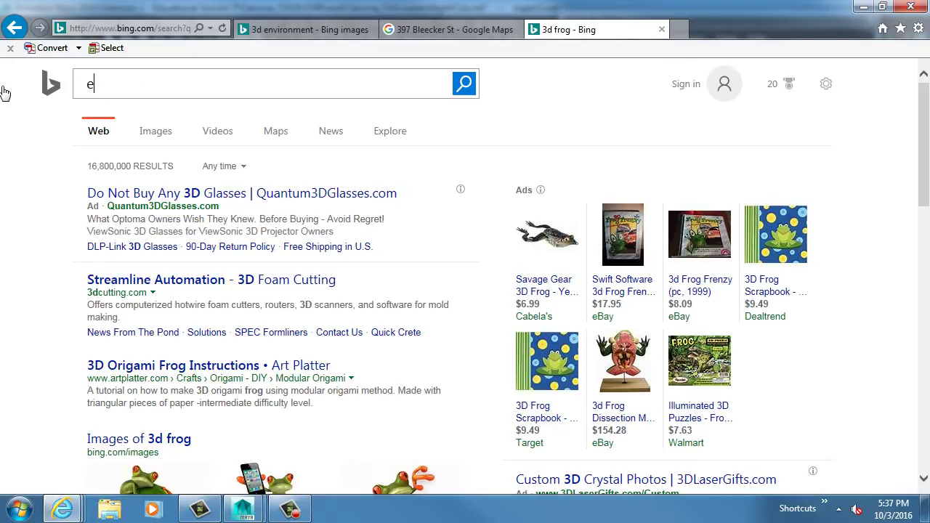
Step: Search the web for "environment frog 3d", look at the Frog Dissection Kit page and return to the results
{"action": "type", "text": "viron"}
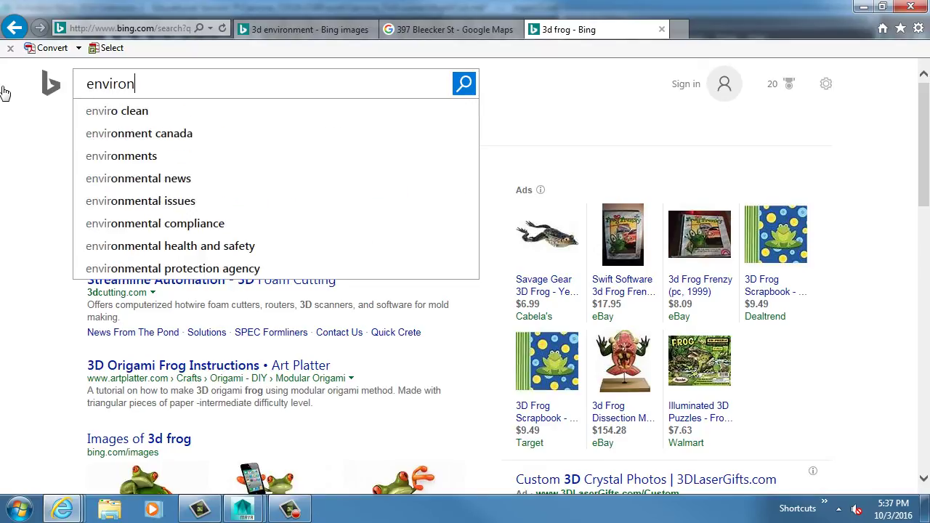
{"action": "type", "text": "ment frog 3d"}
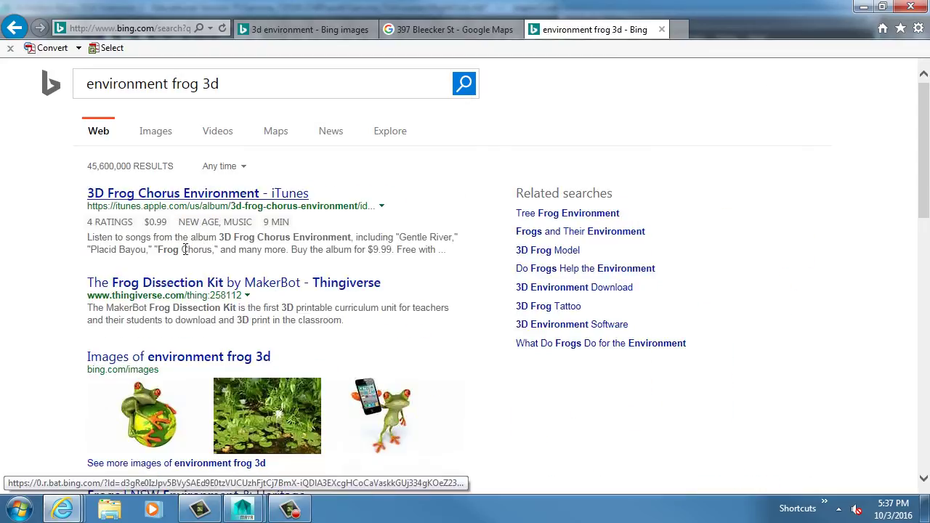
{"action": "left_click", "coordinate": [253, 291]}
{"action": "scroll", "coordinate": [139, 80], "scroll_direction": "down", "scroll_amount": 2}
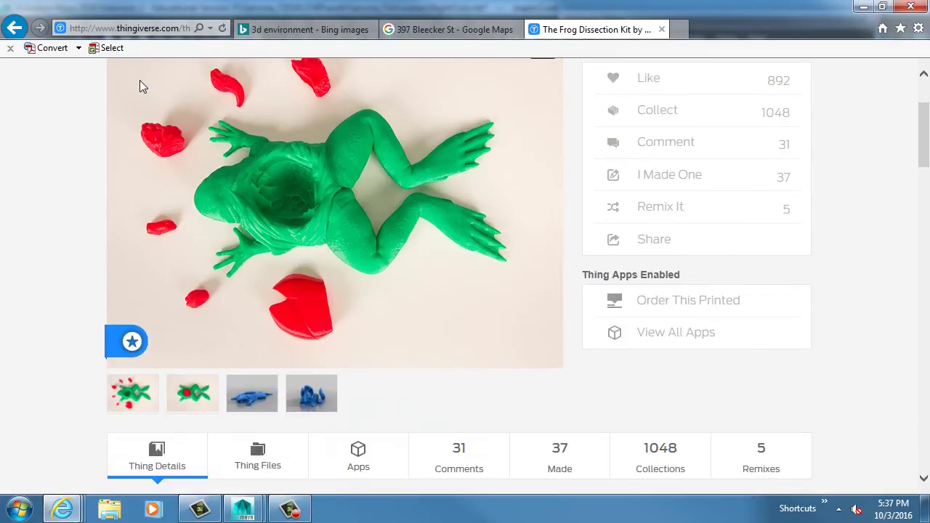
{"action": "key", "text": "alt+Left"}
{"action": "scroll", "coordinate": [175, 170], "scroll_direction": "down", "scroll_amount": 2}
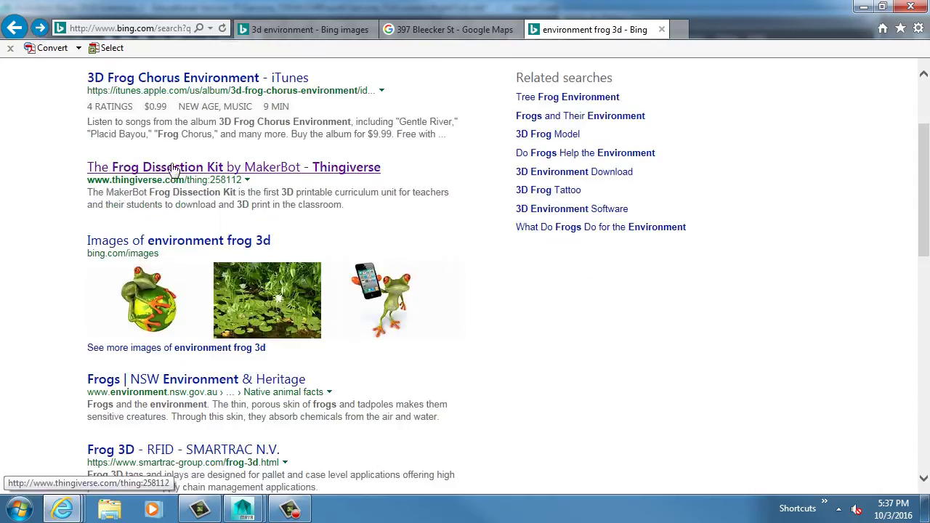
Step: Refine the search to "environment frog 3d maya" and open the Xfrog 3D trees and plants site
{"action": "scroll", "coordinate": [259, 222], "scroll_direction": "up", "scroll_amount": 2}
{"action": "left_click", "coordinate": [247, 87]}
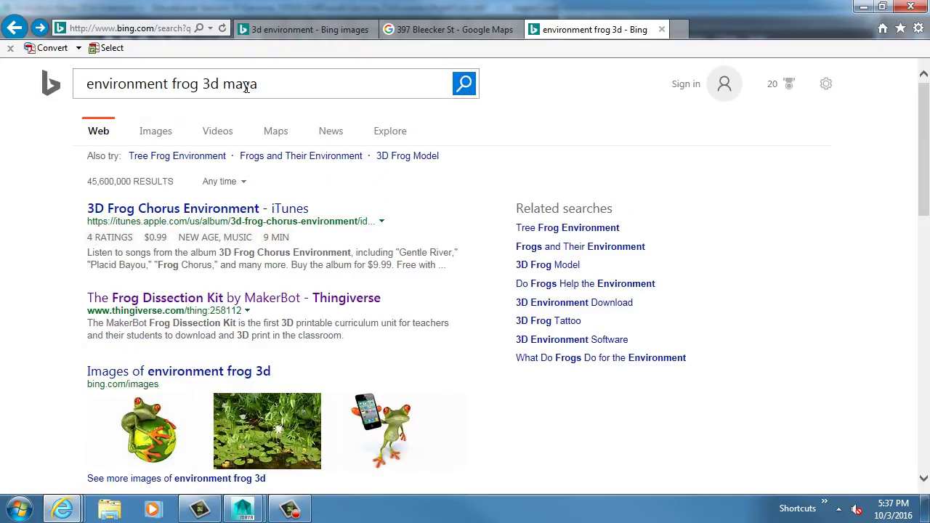
{"action": "key", "text": "Return"}
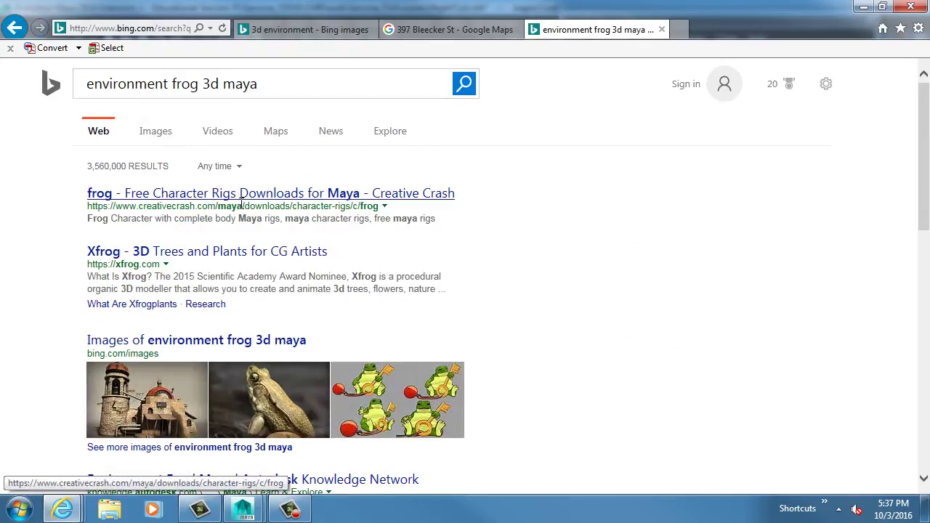
{"action": "left_click", "coordinate": [229, 252]}
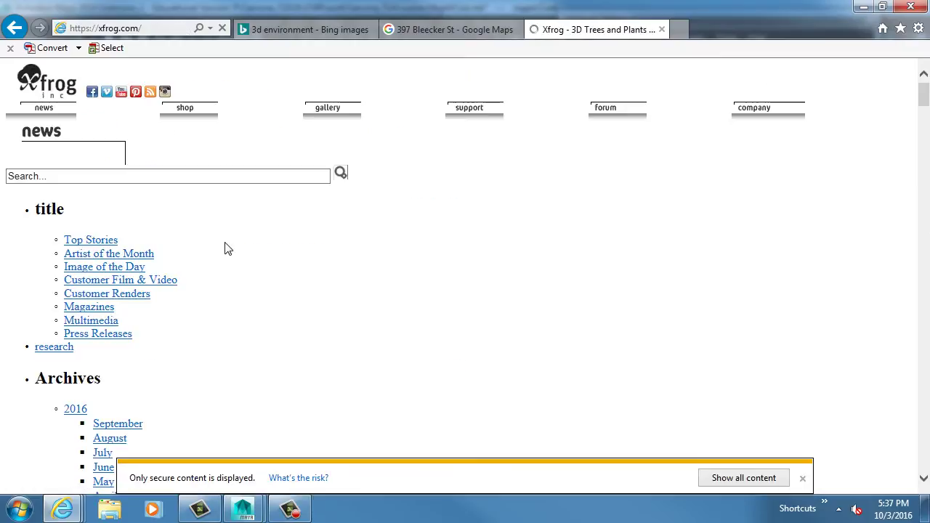
Step: Switch to Google Chrome and open the Xfrog website there through a search for "xfrog"
{"action": "left_click", "coordinate": [20, 509]}
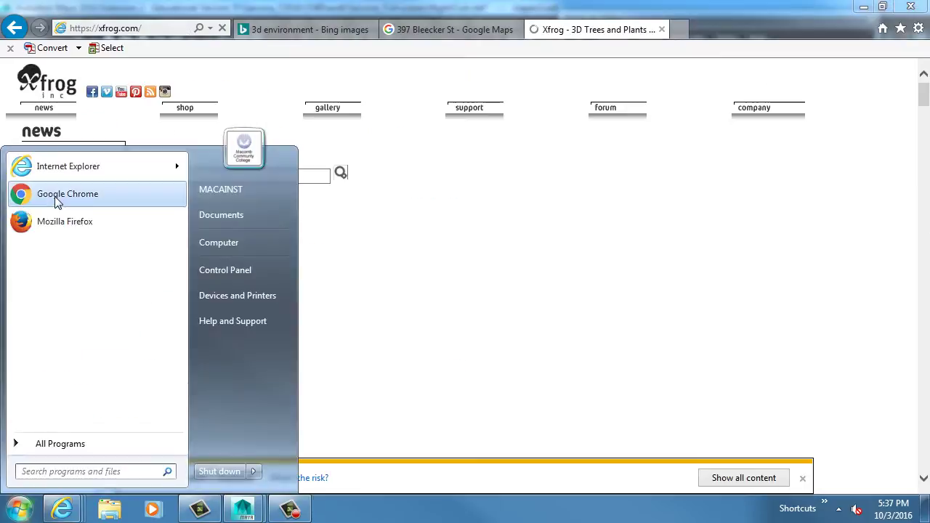
{"action": "left_click", "coordinate": [29, 195]}
{"action": "left_click", "coordinate": [175, 36]}
{"action": "type", "text": "xfrog"}
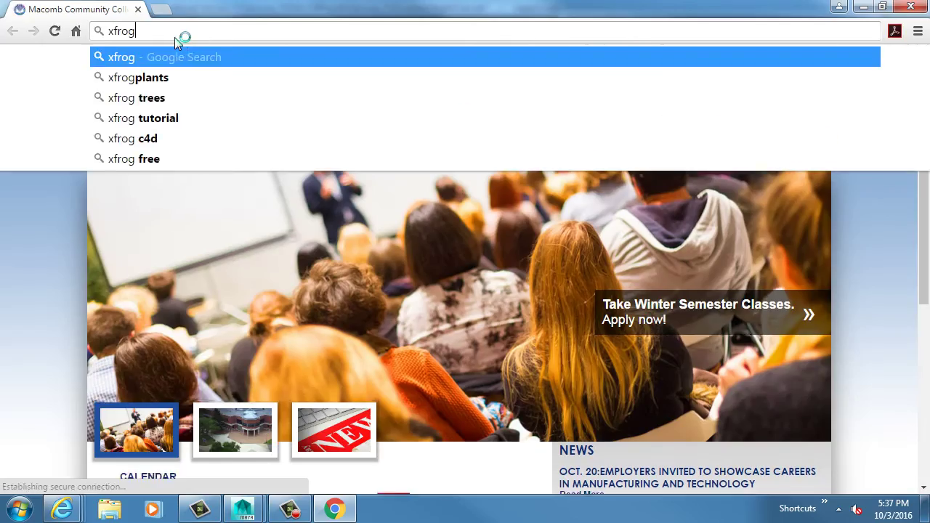
{"action": "key", "text": "Return"}
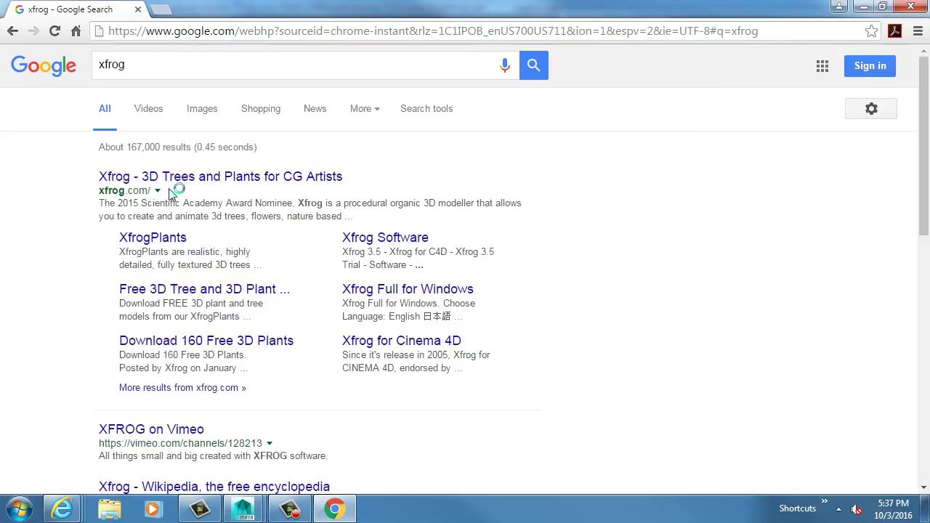
{"action": "left_click", "coordinate": [176, 181]}
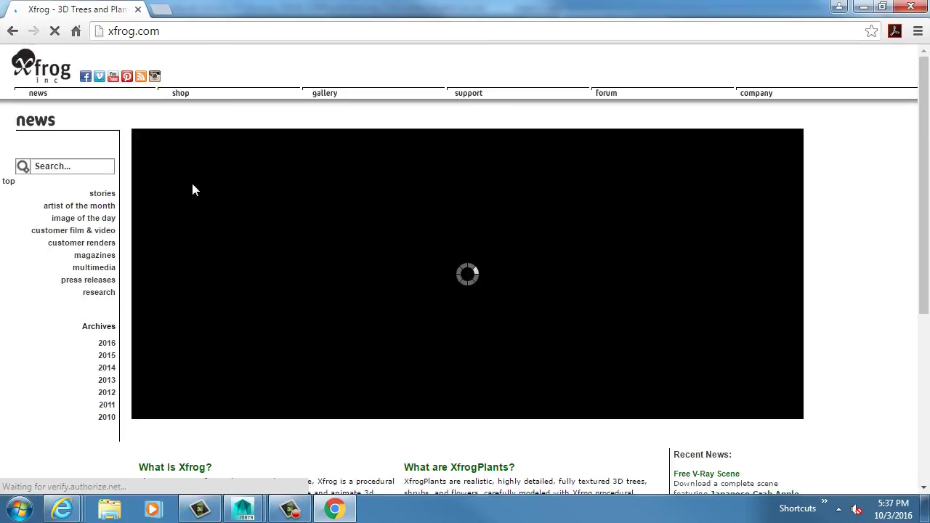
Step: Look through the Xfrog home page and the Image of the Day album in its gallery
{"action": "scroll", "coordinate": [266, 367], "scroll_direction": "down", "scroll_amount": 4}
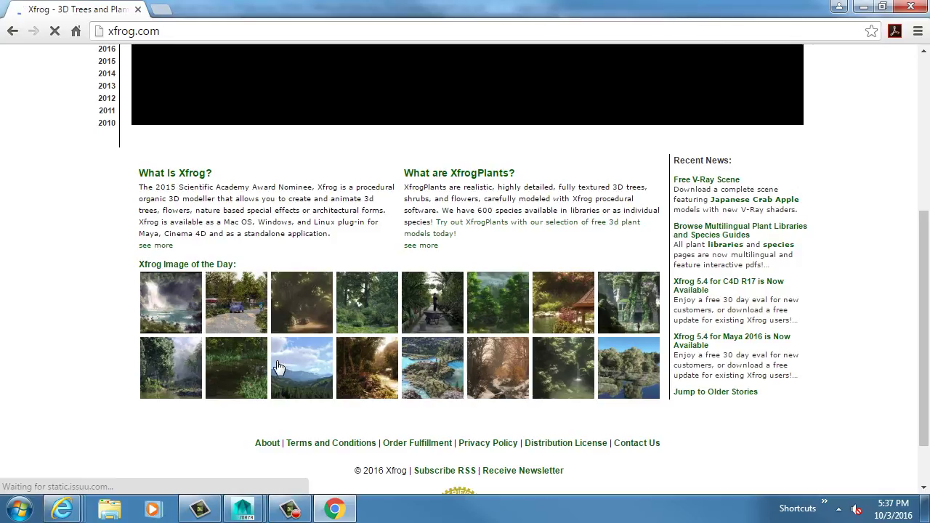
{"action": "scroll", "coordinate": [279, 367], "scroll_direction": "up", "scroll_amount": 4}
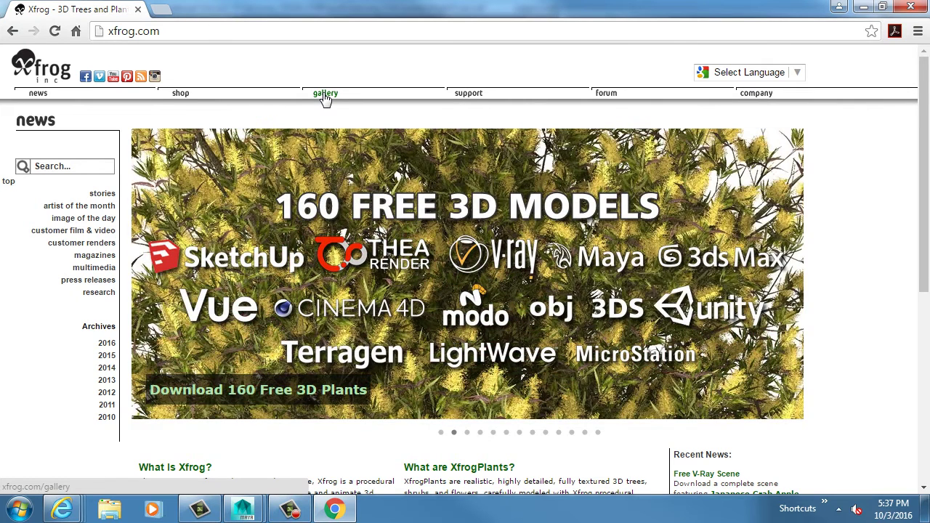
{"action": "left_click", "coordinate": [326, 95]}
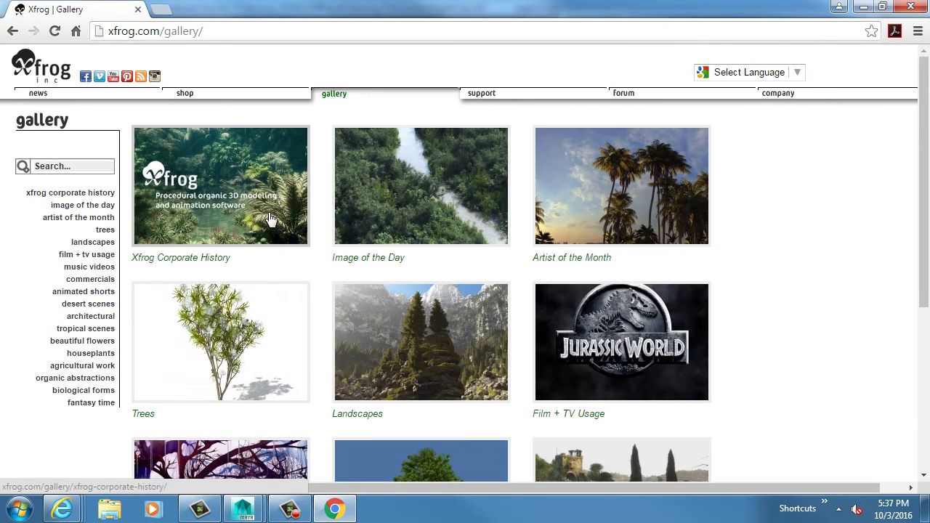
{"action": "left_click", "coordinate": [416, 209]}
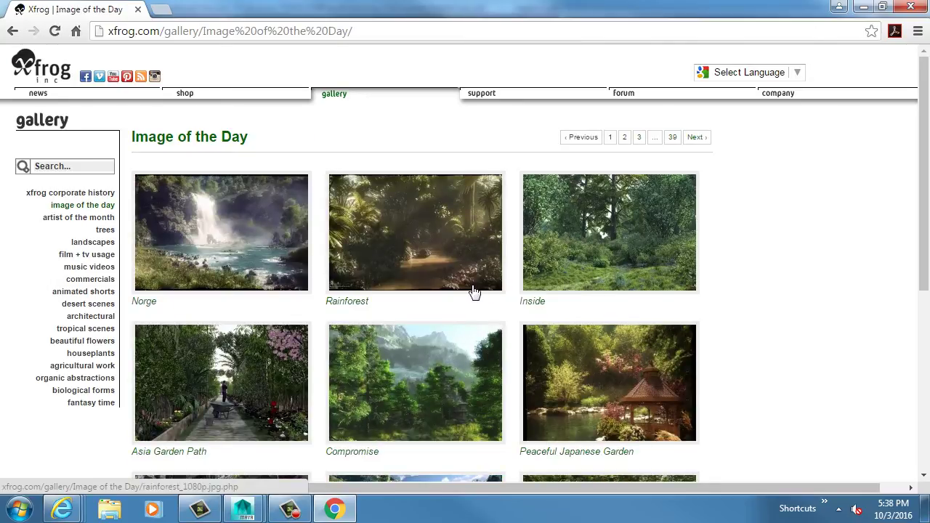
{"action": "scroll", "coordinate": [622, 320], "scroll_direction": "down", "scroll_amount": 5}
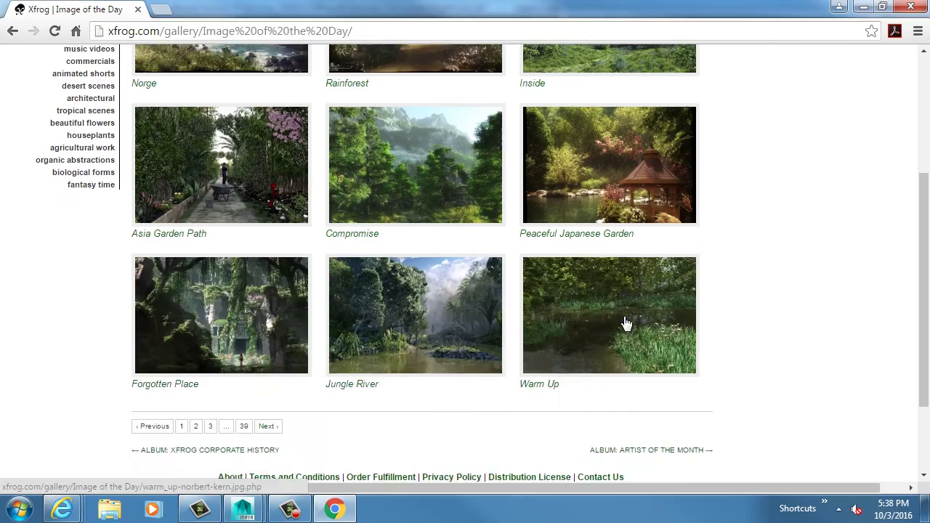
{"action": "scroll", "coordinate": [611, 320], "scroll_direction": "up", "scroll_amount": 5}
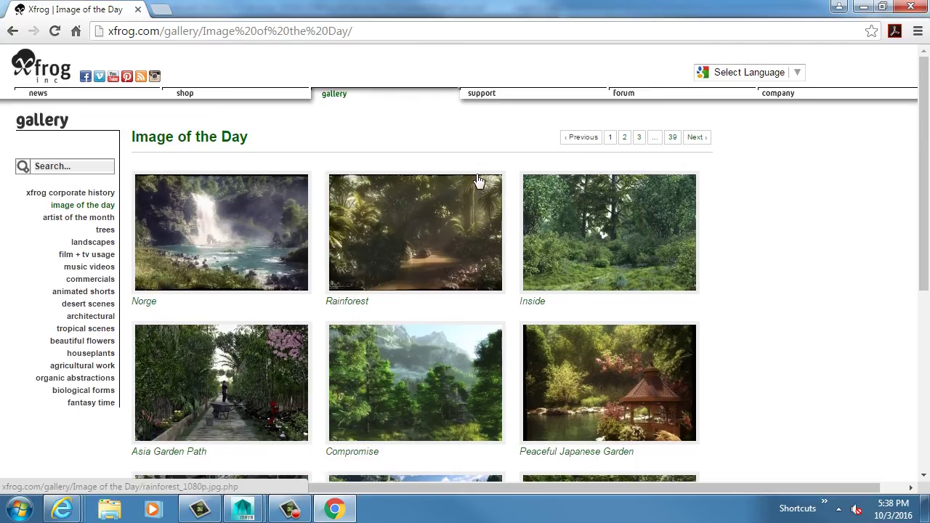
Step: Search the web for "vine generator maya" and open the lesterbanks.com article on growing vines on objects
{"action": "left_click", "coordinate": [304, 29]}
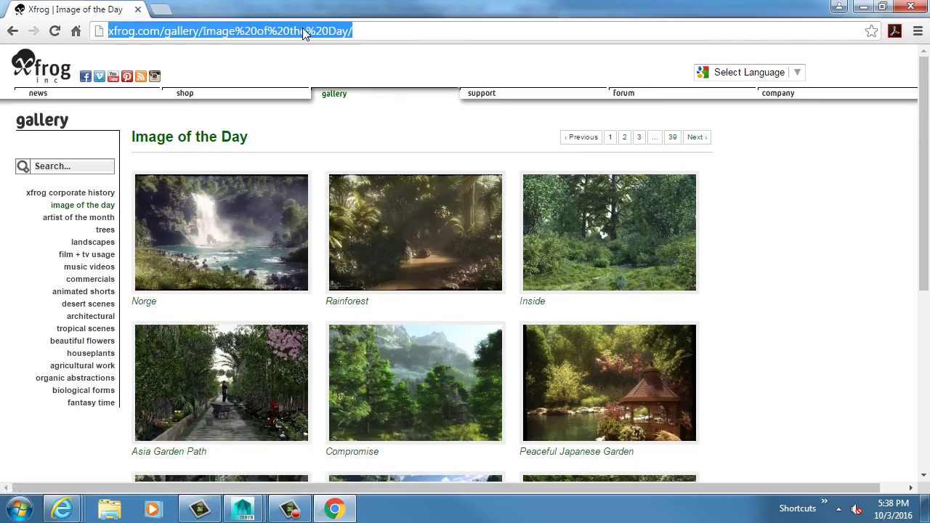
{"action": "type", "text": "vine "}
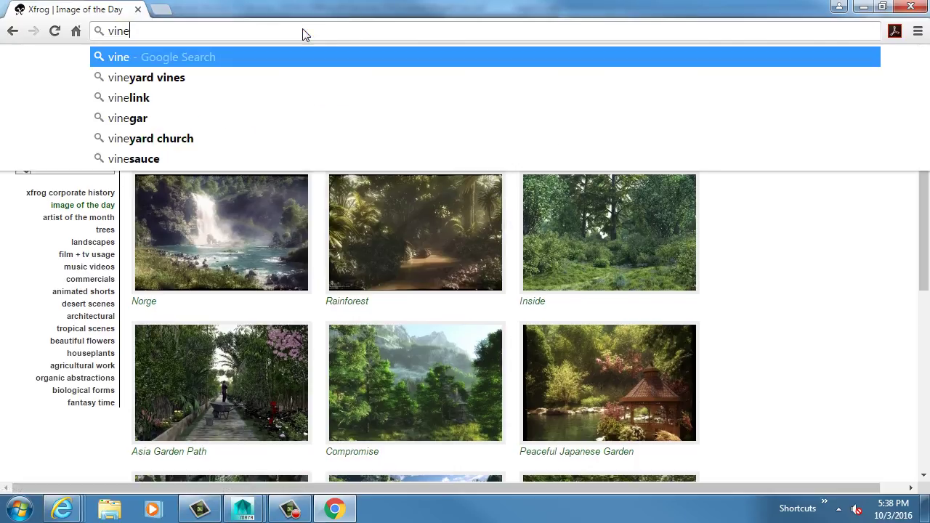
{"action": "type", "text": "g"}
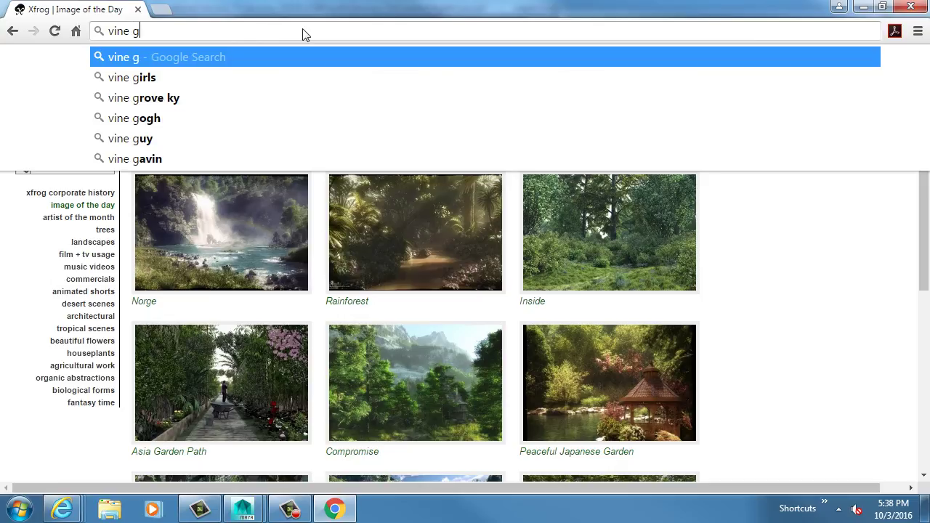
{"action": "type", "text": "enerator maya"}
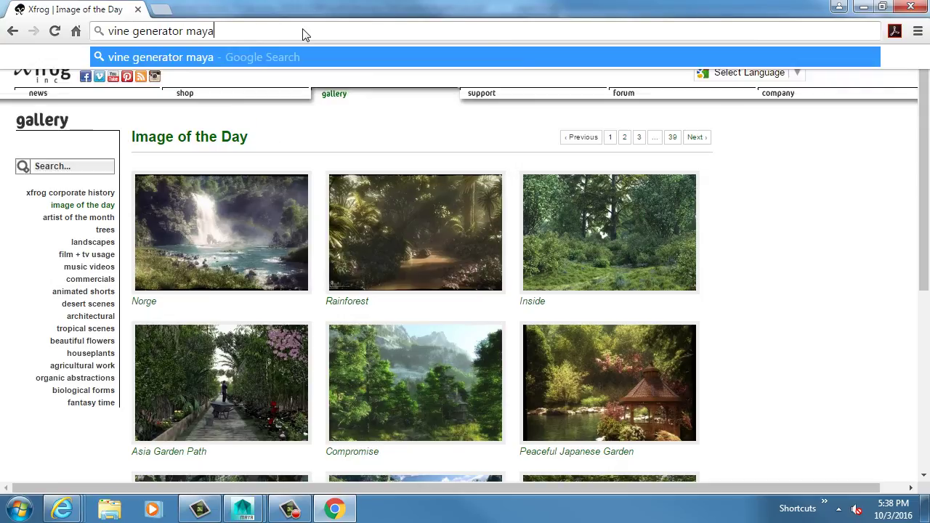
{"action": "key", "text": "Return"}
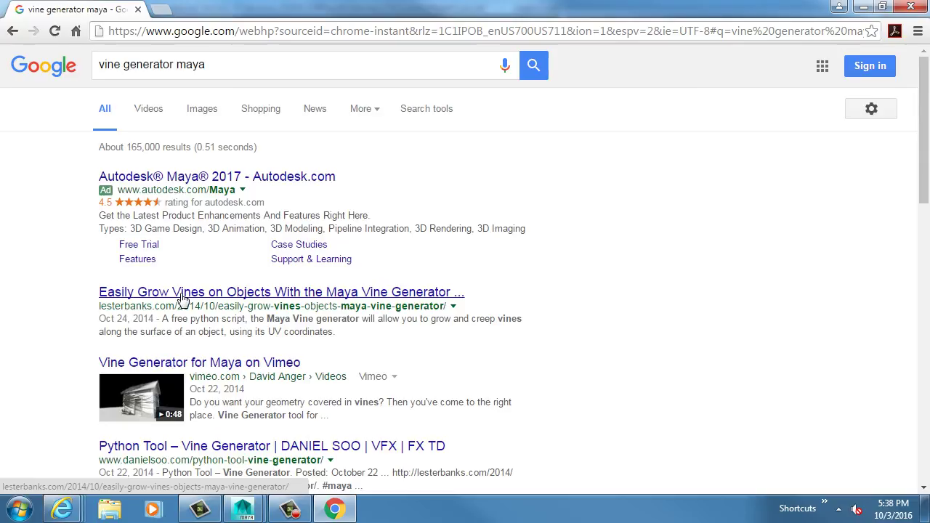
{"action": "left_click", "coordinate": [178, 295]}
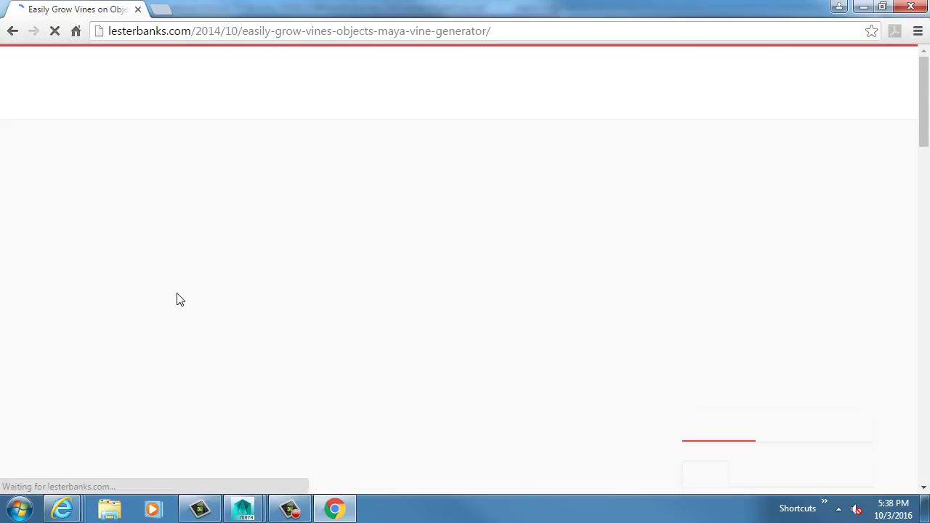
Step: Read through the Maya Vine Generator article, examining the script's description and its settings window
{"action": "scroll", "coordinate": [494, 247], "scroll_direction": "down", "scroll_amount": 4}
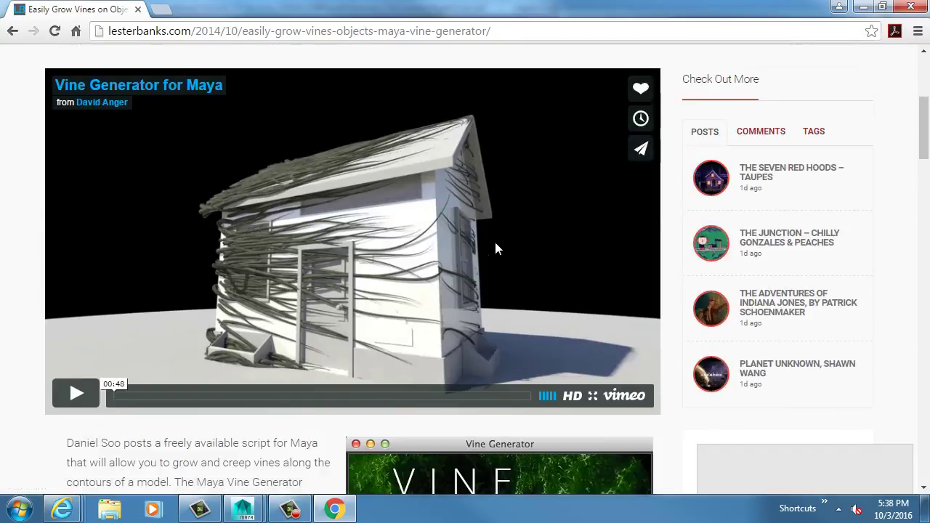
{"action": "scroll", "coordinate": [496, 249], "scroll_direction": "down", "scroll_amount": 4}
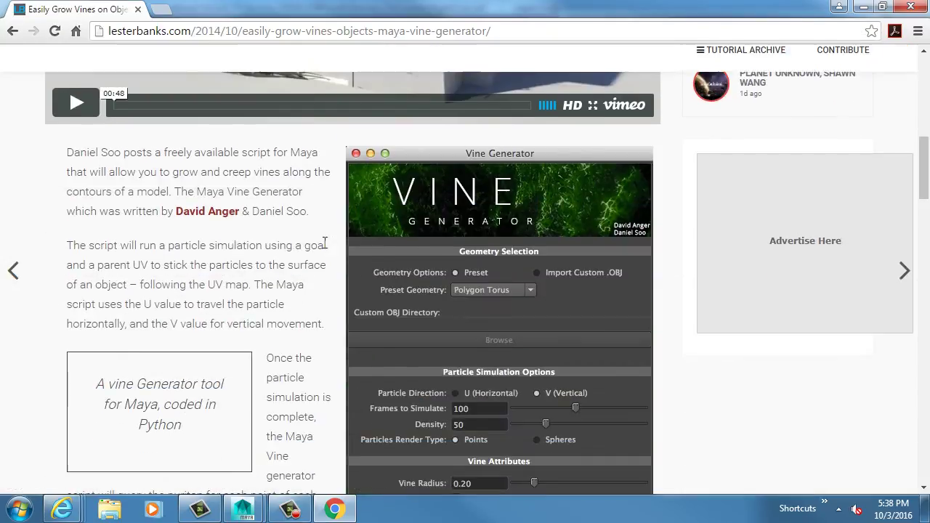
{"action": "scroll", "coordinate": [264, 245], "scroll_direction": "down", "scroll_amount": 2}
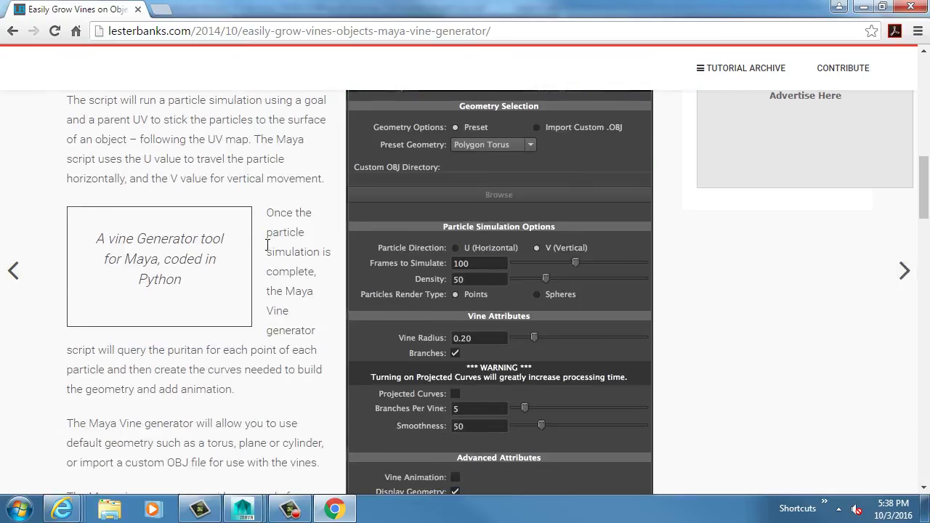
{"action": "scroll", "coordinate": [272, 240], "scroll_direction": "down", "scroll_amount": 12}
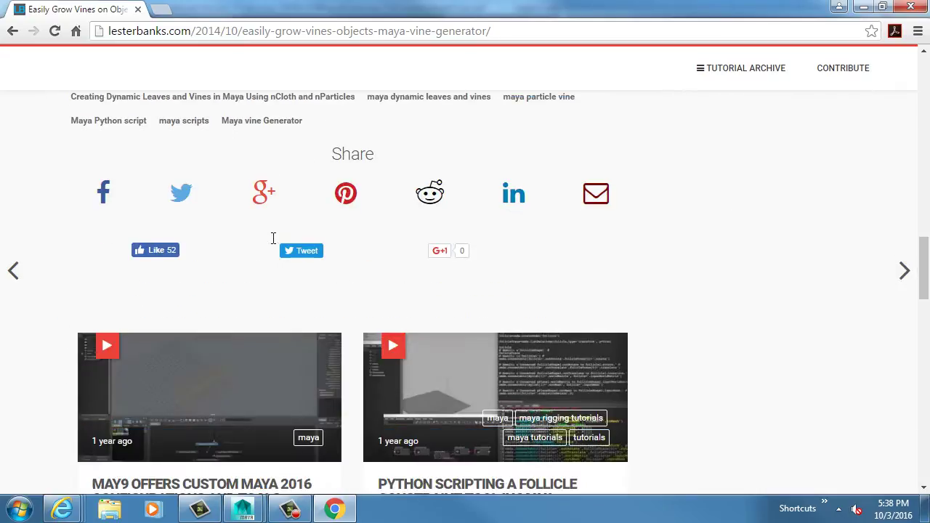
{"action": "scroll", "coordinate": [273, 247], "scroll_direction": "up", "scroll_amount": 3}
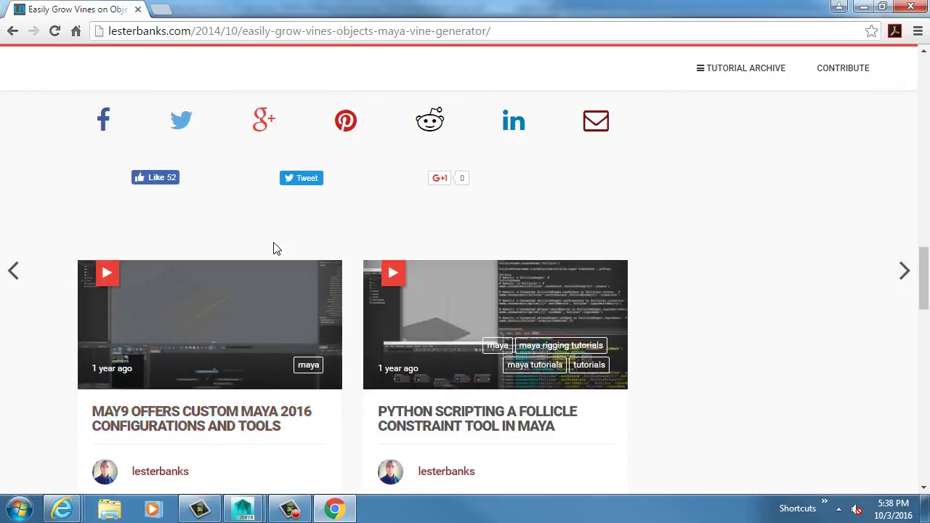
{"action": "scroll", "coordinate": [275, 258], "scroll_direction": "up", "scroll_amount": 15}
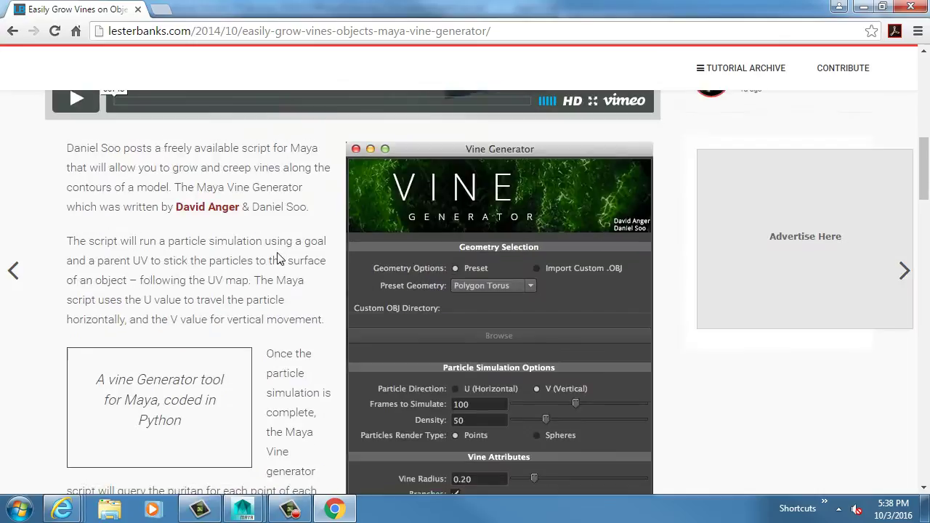
{"action": "scroll", "coordinate": [287, 256], "scroll_direction": "down", "scroll_amount": 2}
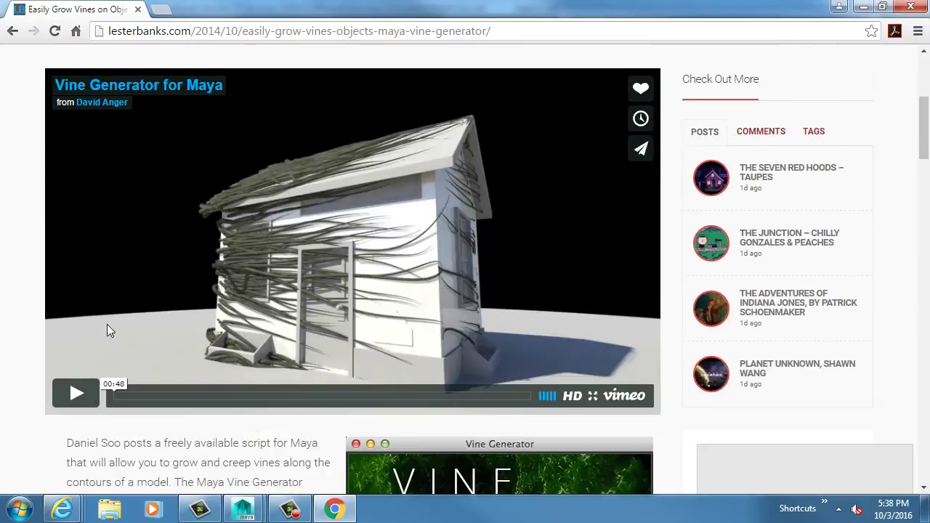
Step: Play the Vine Generator for Maya video, skip through its examples and return to the search results
{"action": "left_click", "coordinate": [79, 402]}
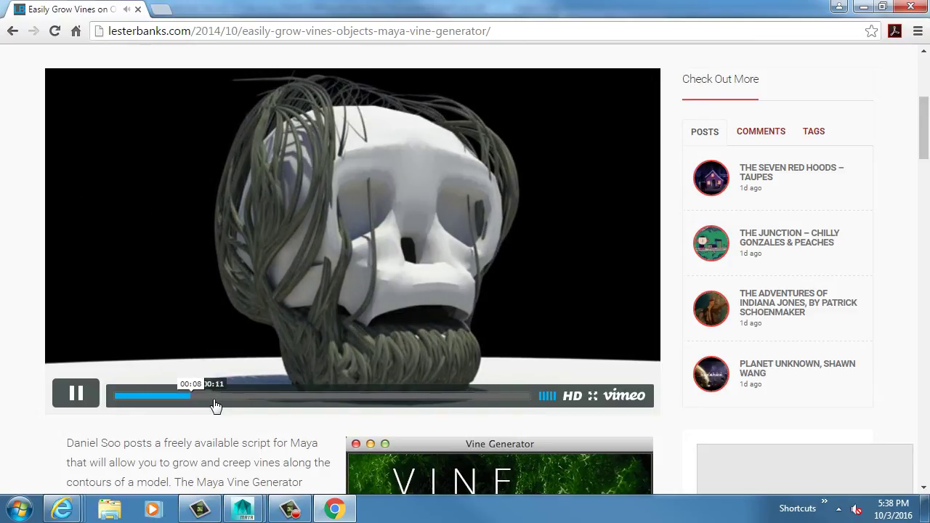
{"action": "left_click", "coordinate": [255, 403]}
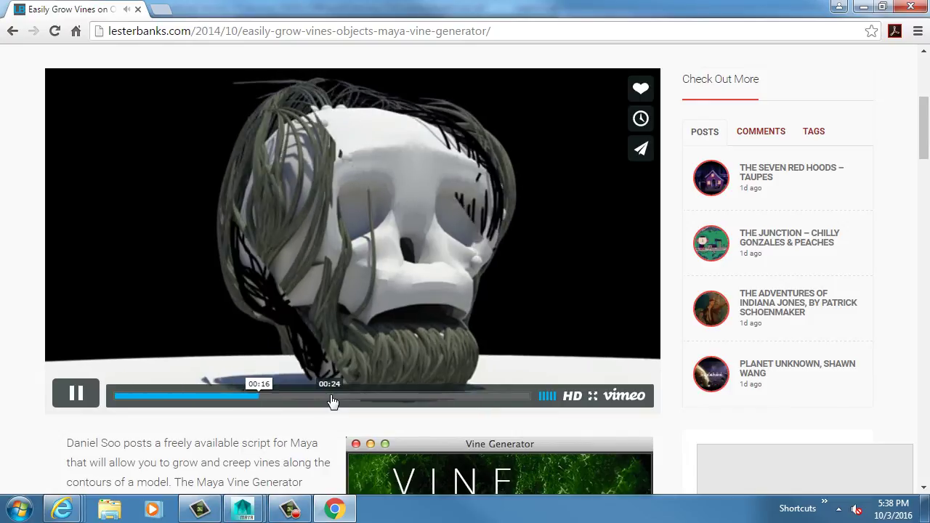
{"action": "left_click", "coordinate": [376, 398]}
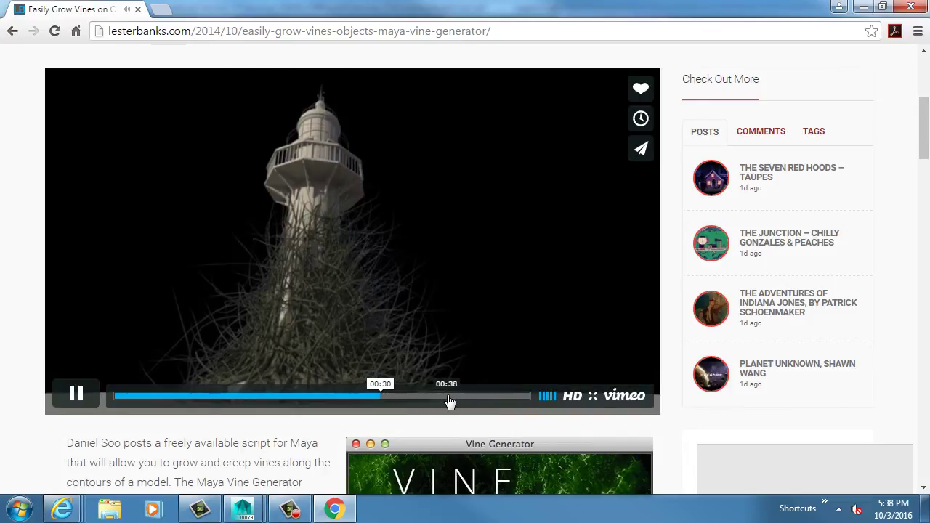
{"action": "left_click", "coordinate": [473, 399]}
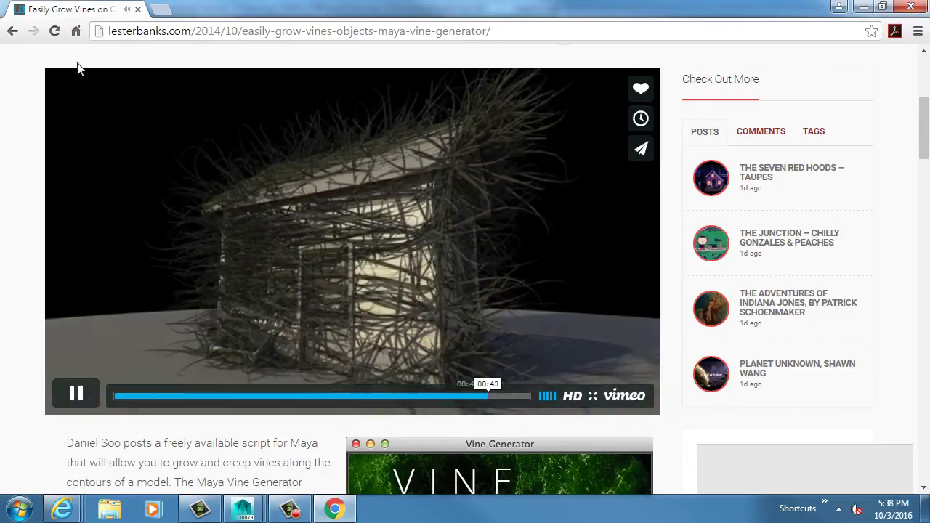
{"action": "left_click", "coordinate": [12, 32]}
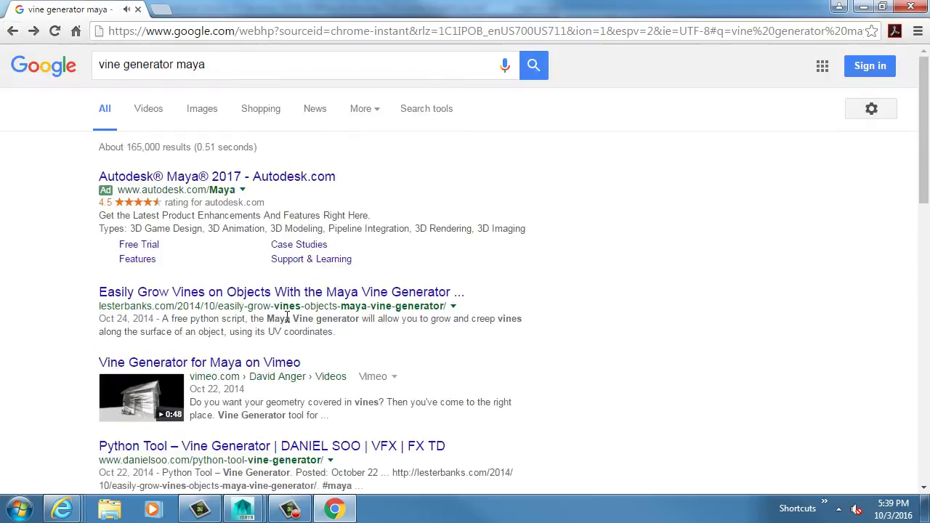
Step: Look at the Python Tool – Vine Generator page and return to browse further down the vine generator search results
{"action": "scroll", "coordinate": [288, 318], "scroll_direction": "down", "scroll_amount": 2}
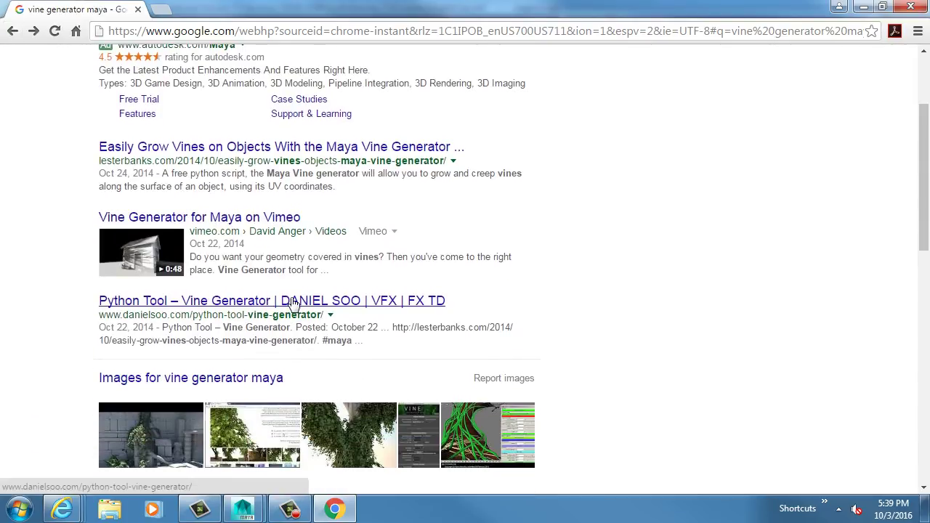
{"action": "left_click", "coordinate": [293, 301]}
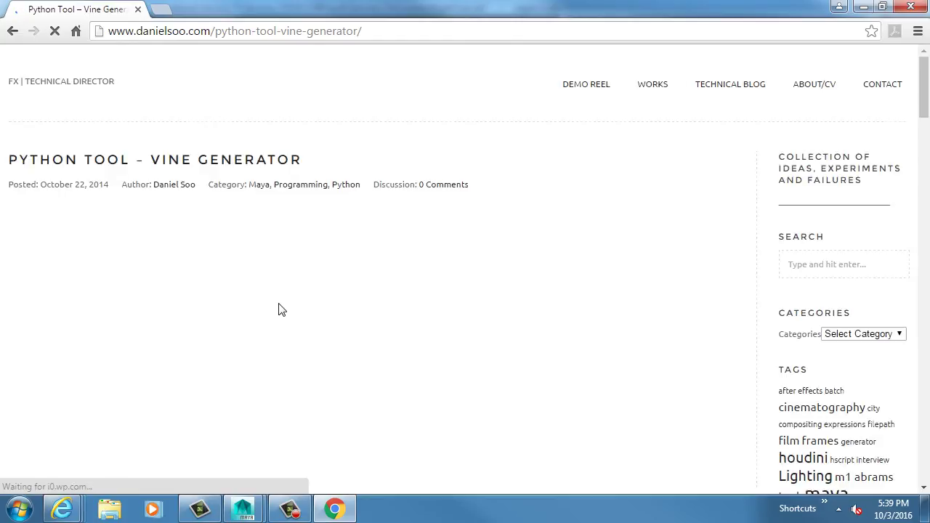
{"action": "scroll", "coordinate": [280, 310], "scroll_direction": "down", "scroll_amount": 2}
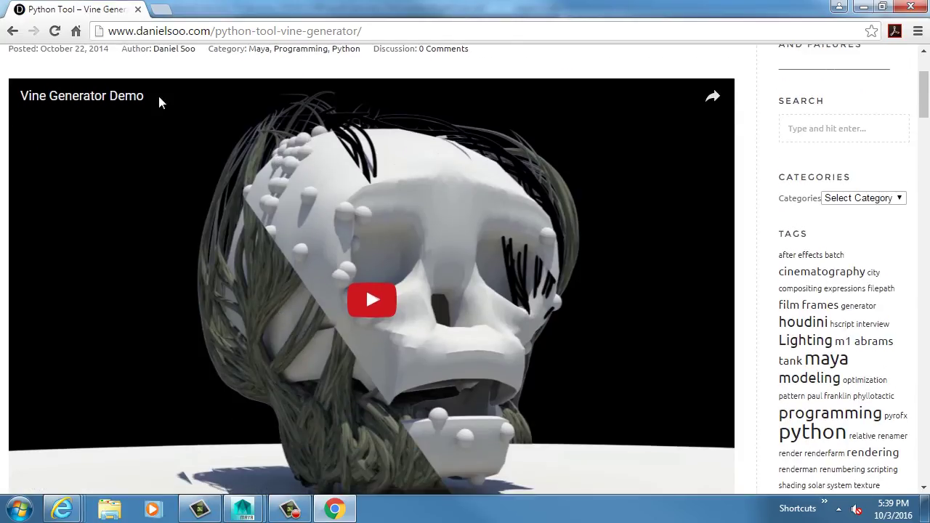
{"action": "left_click", "coordinate": [11, 33]}
{"action": "scroll", "coordinate": [259, 304], "scroll_direction": "down", "scroll_amount": 6}
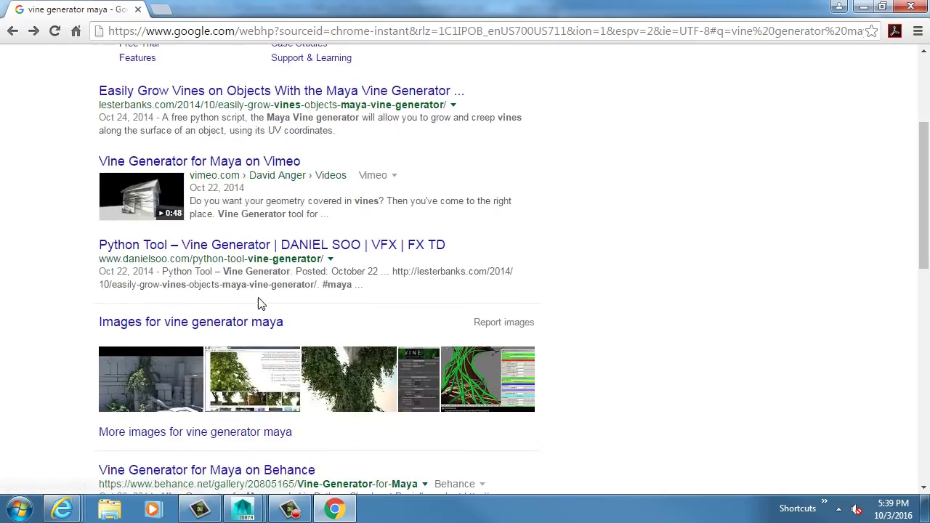
{"action": "scroll", "coordinate": [263, 308], "scroll_direction": "down", "scroll_amount": 1}
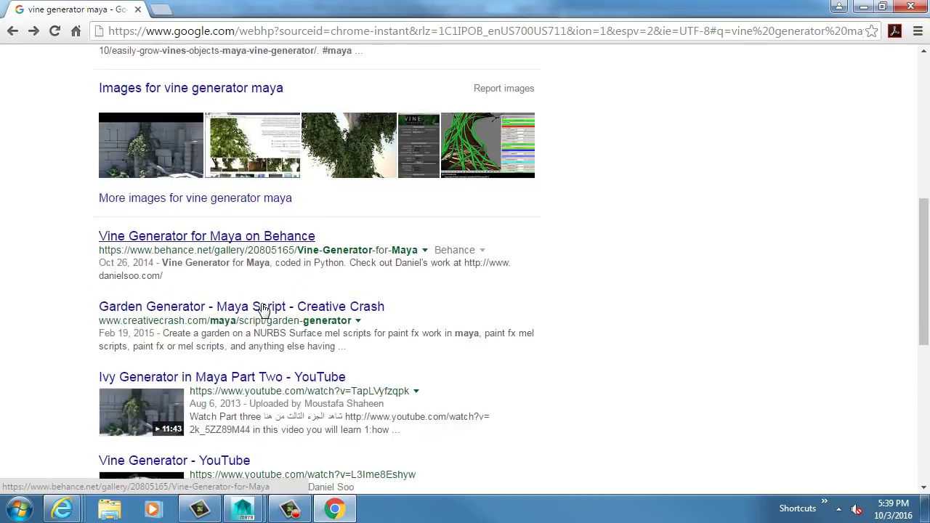
Step: Open the YouTube video Ivy Generator in Maya Part Two and skip through it to about 7:47
{"action": "left_click", "coordinate": [244, 379]}
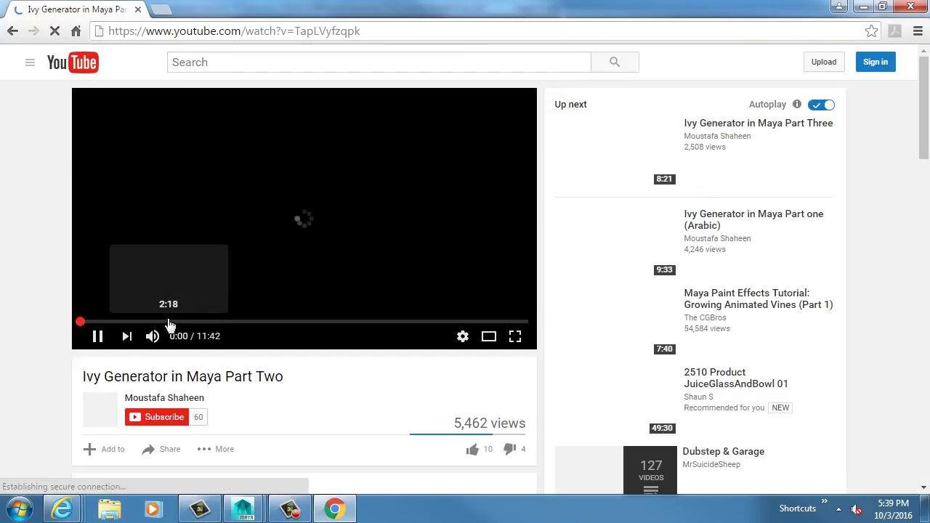
{"action": "left_click", "coordinate": [167, 322]}
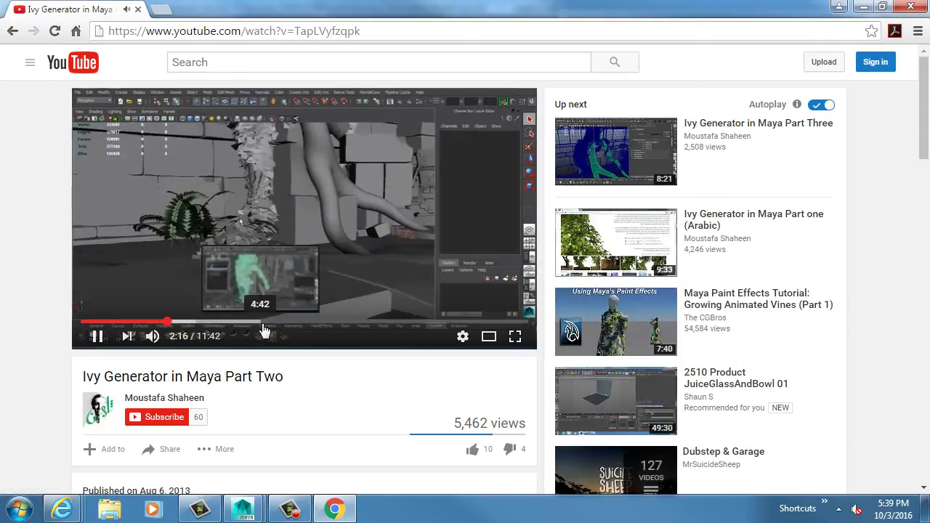
{"action": "left_click", "coordinate": [263, 324]}
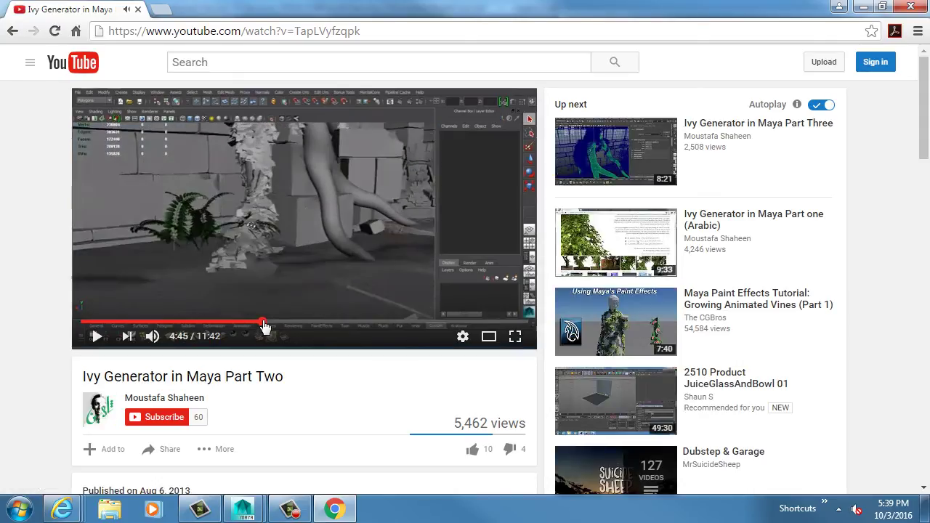
{"action": "left_click_drag", "start_coordinate": [263, 326], "coordinate": [381, 327]}
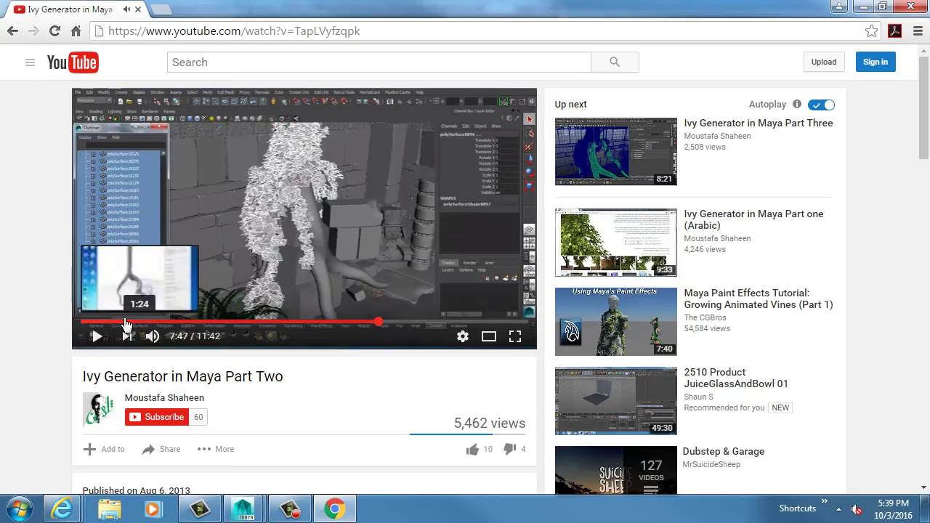
{"action": "left_click", "coordinate": [96, 337]}
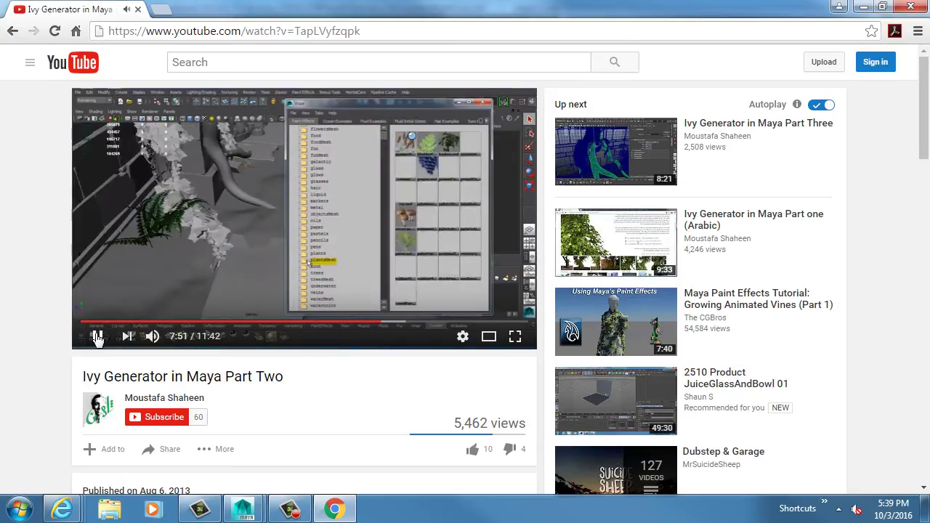
Step: Switch to Maya to look over the nightclub scene with the maple tree, and return to the ivy video
{"action": "mouse_move", "coordinate": [244, 509]}
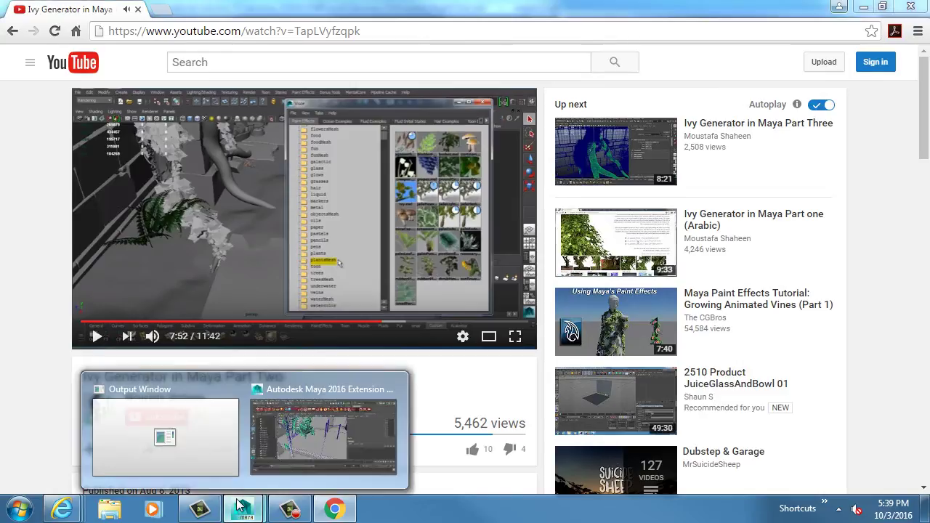
{"action": "left_click", "coordinate": [324, 429]}
{"action": "right_click_drag", "start_coordinate": [477, 284], "coordinate": [294, 314], "text": "alt"}
{"action": "middle_click_drag", "start_coordinate": [461, 269], "coordinate": [316, 278], "text": "alt"}
{"action": "left_click_drag", "start_coordinate": [314, 278], "coordinate": [301, 213], "text": "alt"}
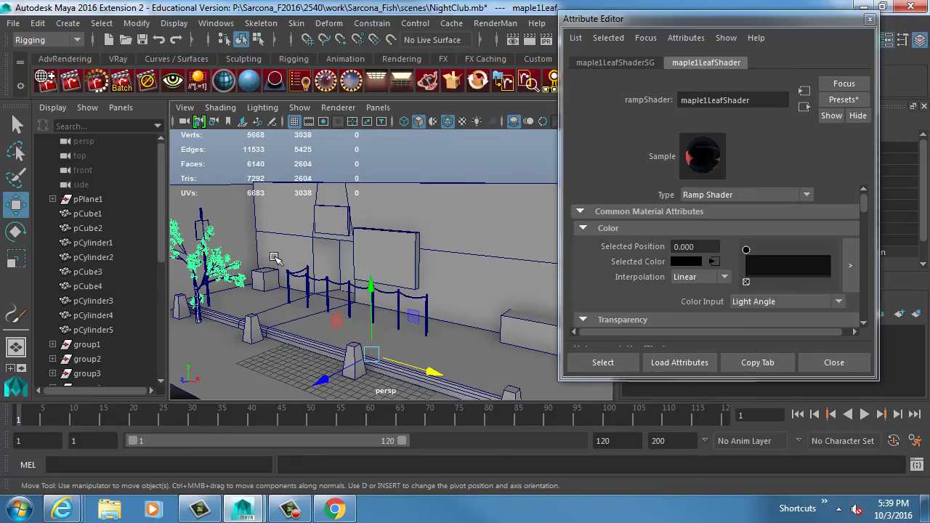
{"action": "key", "text": "alt+Tab"}
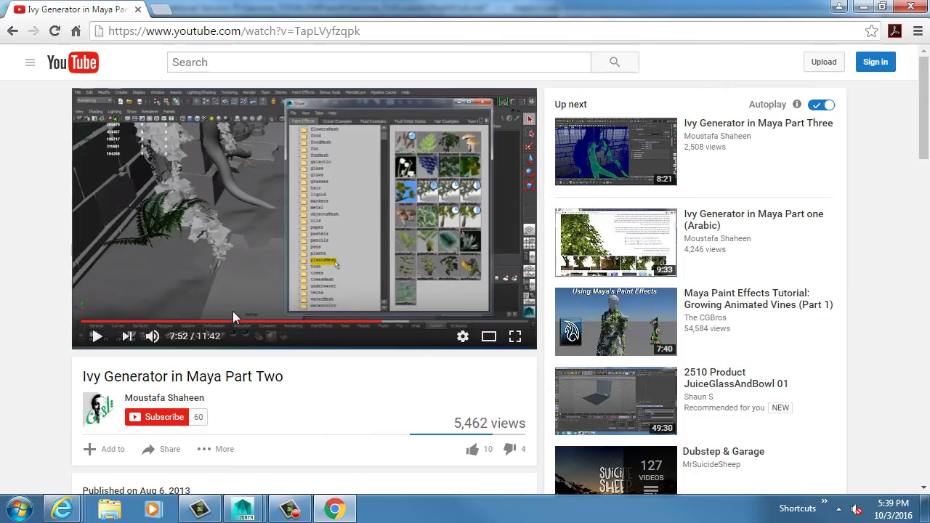
Step: Watch the ivy video full screen, skip to the finished ivy near 10:50, leave full screen and pause it
{"action": "key", "text": "space"}
{"action": "left_click", "coordinate": [514, 335]}
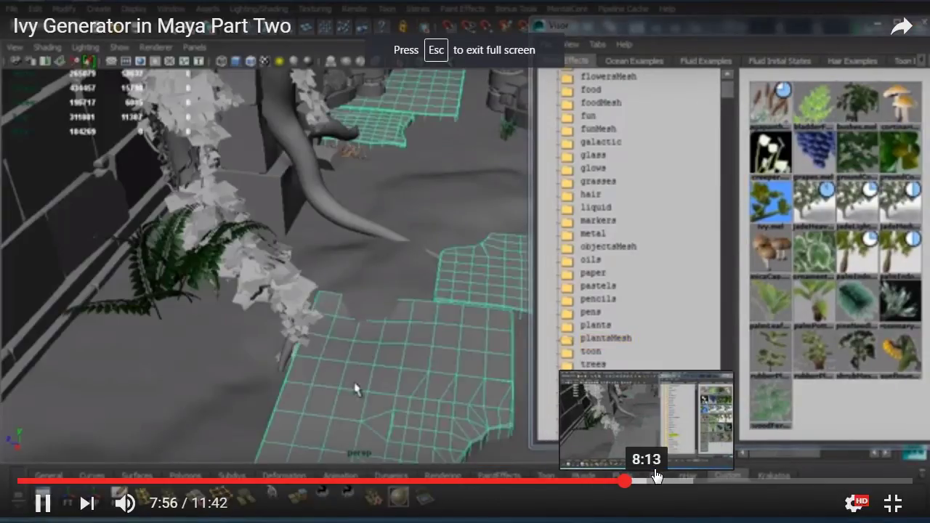
{"action": "left_click_drag", "start_coordinate": [657, 480], "coordinate": [727, 481]}
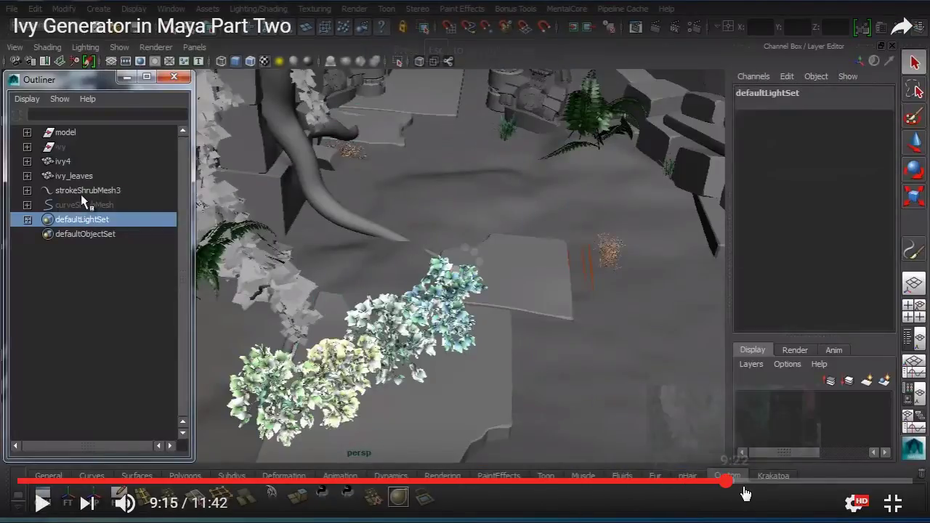
{"action": "left_click", "coordinate": [772, 483]}
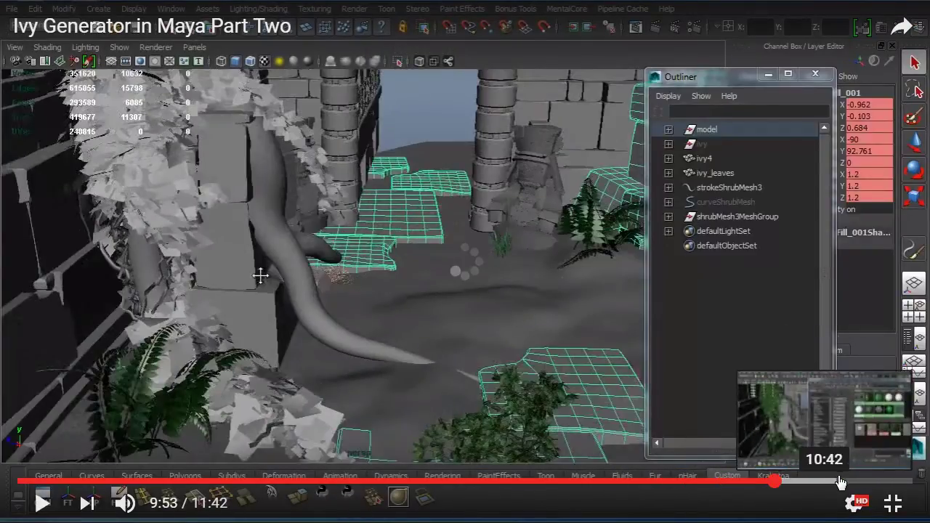
{"action": "left_click", "coordinate": [844, 482]}
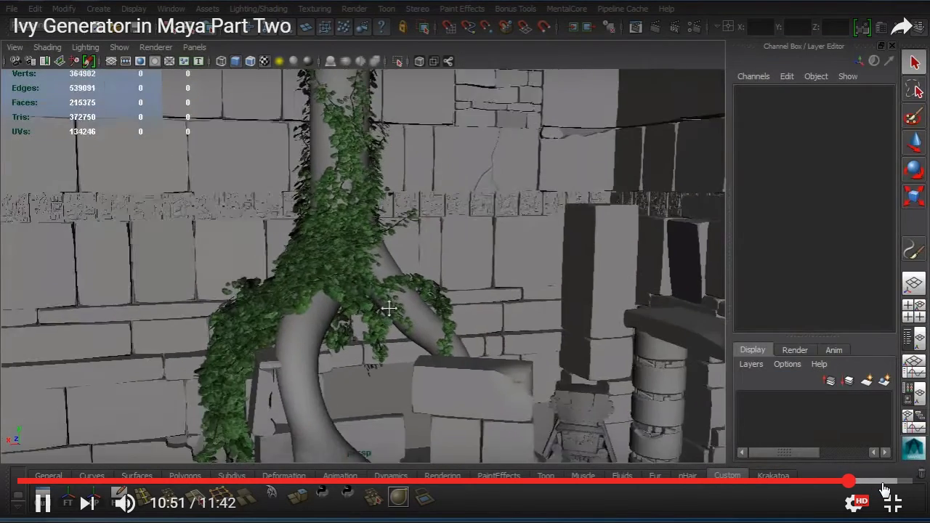
{"action": "key", "text": "Escape"}
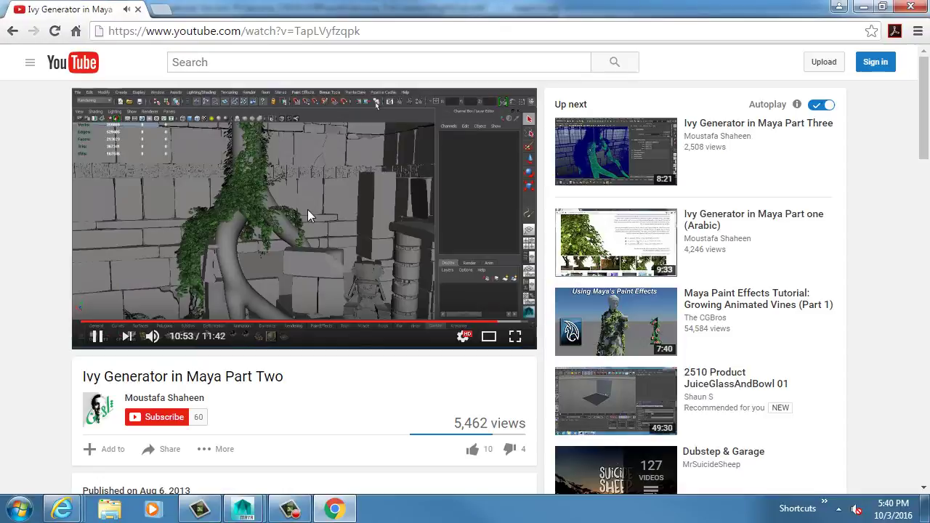
{"action": "left_click", "coordinate": [307, 210]}
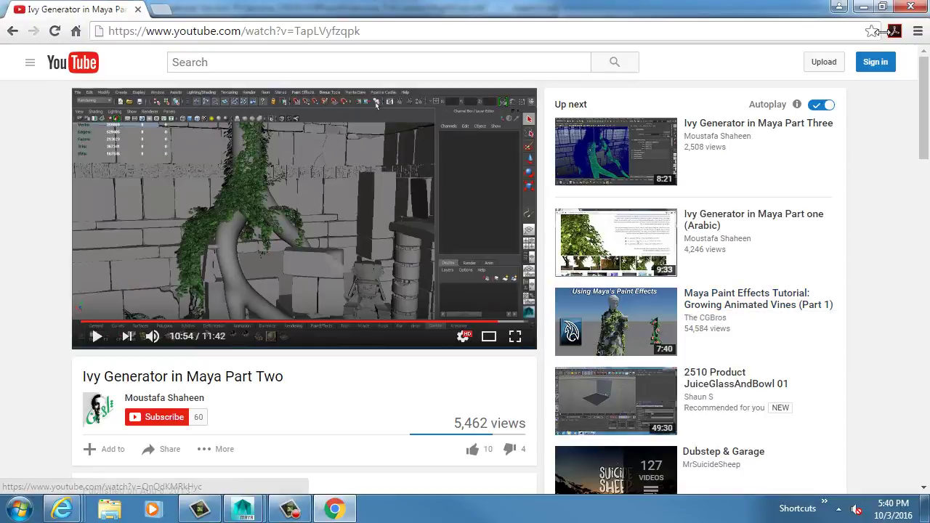
Step: Switch to Maya, delete the maple tree beside the street sign and close the Attribute Editor
{"action": "key", "text": "alt+Tab"}
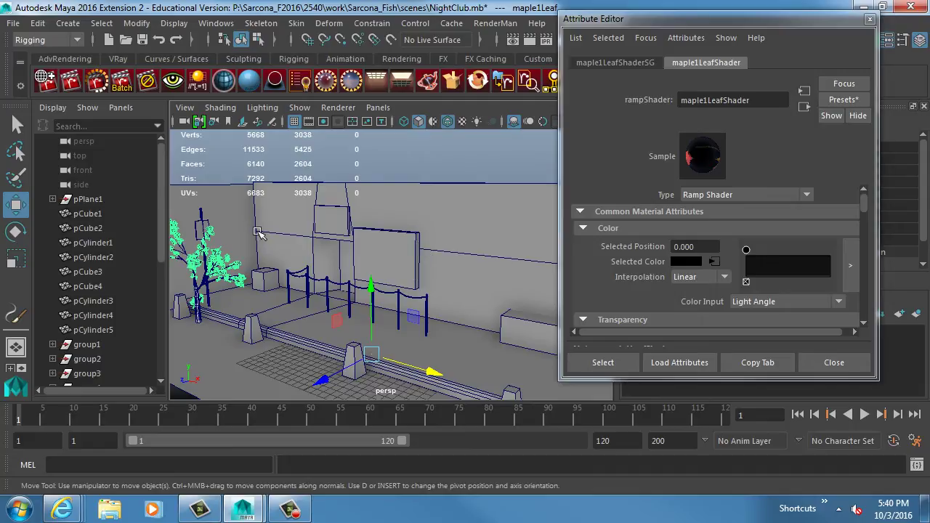
{"action": "middle_click_drag", "start_coordinate": [258, 231], "coordinate": [396, 229], "text": "alt"}
{"action": "right_click_drag", "start_coordinate": [397, 229], "coordinate": [610, 242], "text": "alt"}
{"action": "middle_click_drag", "start_coordinate": [336, 277], "coordinate": [400, 274], "text": "alt"}
{"action": "right_click_drag", "start_coordinate": [400, 274], "coordinate": [503, 270], "text": "alt"}
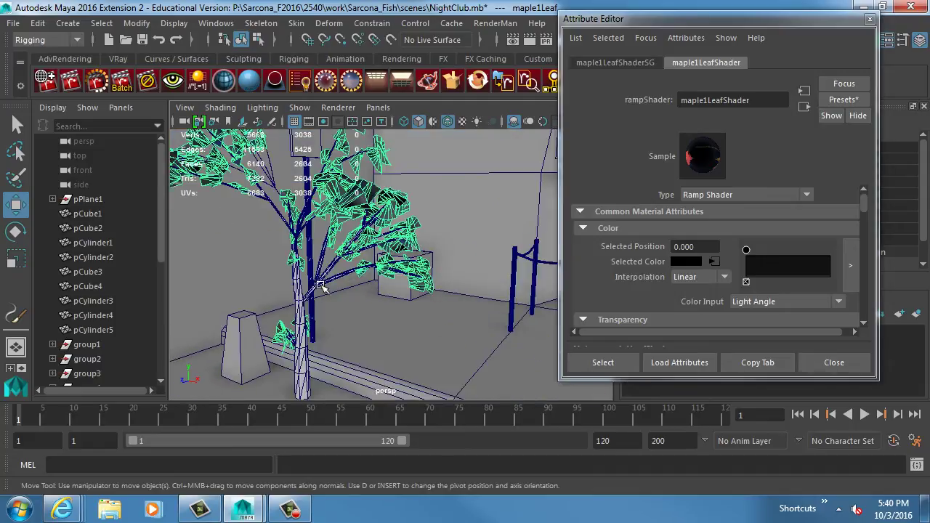
{"action": "left_click", "coordinate": [296, 294]}
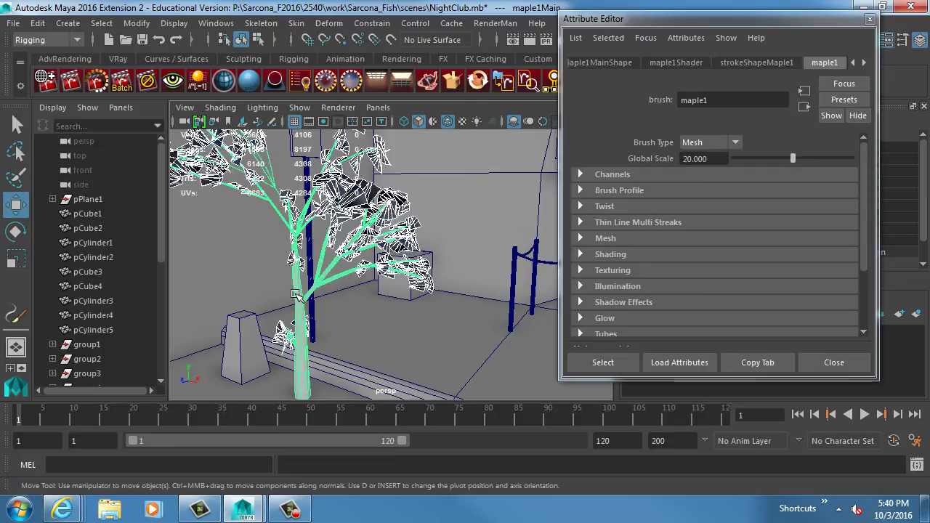
{"action": "key", "text": "Delete"}
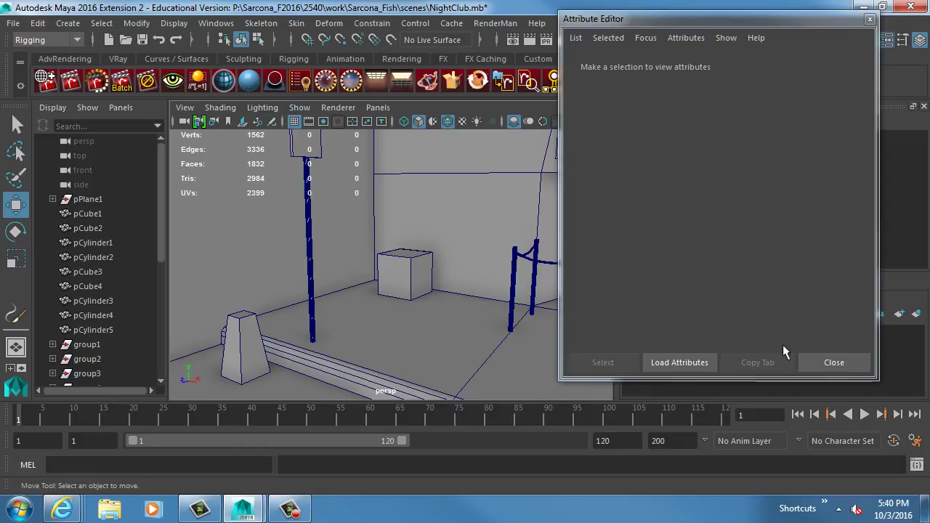
{"action": "left_click", "coordinate": [813, 363]}
Step: Select the door block in the club entrance and examine the doorway and facade from above and in front
{"action": "right_click_drag", "start_coordinate": [500, 314], "coordinate": [383, 262], "text": "alt"}
{"action": "middle_click_drag", "start_coordinate": [383, 262], "coordinate": [354, 273], "text": "alt"}
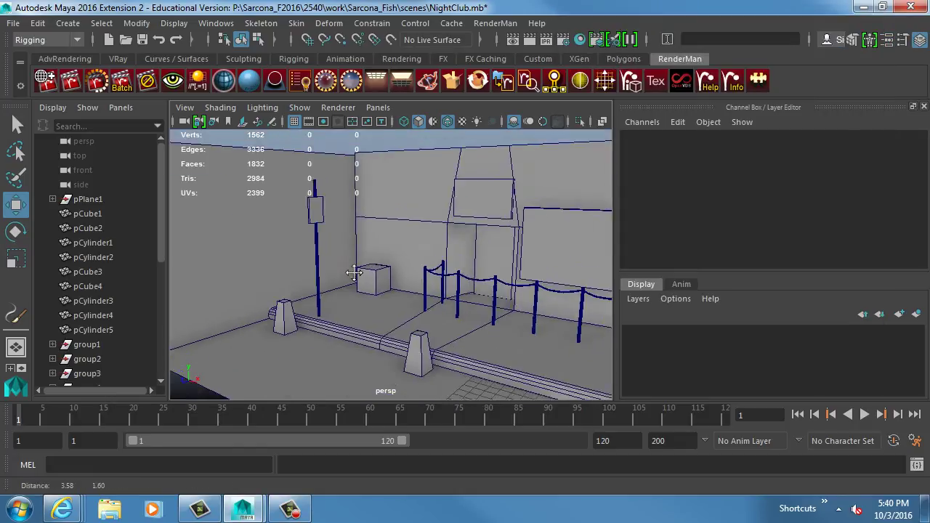
{"action": "left_click_drag", "start_coordinate": [354, 273], "coordinate": [355, 235], "text": "alt"}
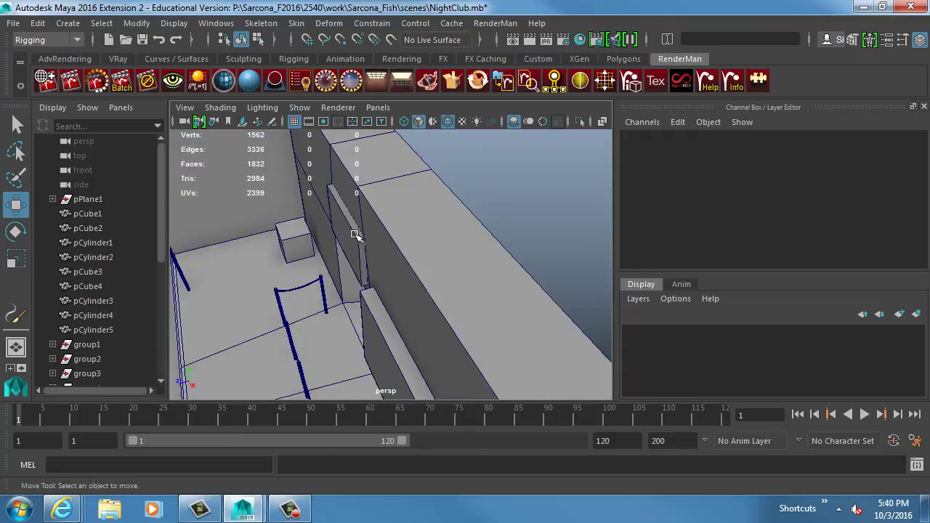
{"action": "left_click", "coordinate": [355, 235]}
{"action": "left_click", "coordinate": [365, 338]}
{"action": "left_click_drag", "start_coordinate": [376, 394], "coordinate": [385, 398]}
{"action": "left_click_drag", "start_coordinate": [326, 338], "coordinate": [396, 288], "text": "alt"}
{"action": "middle_click_drag", "start_coordinate": [397, 288], "coordinate": [485, 201], "text": "alt"}
{"action": "left_click", "coordinate": [450, 228]}
{"action": "left_click_drag", "start_coordinate": [389, 254], "coordinate": [421, 259], "text": "alt"}
{"action": "right_click_drag", "start_coordinate": [421, 259], "coordinate": [351, 260], "text": "alt"}
{"action": "left_click_drag", "start_coordinate": [531, 274], "coordinate": [498, 332], "text": "alt"}
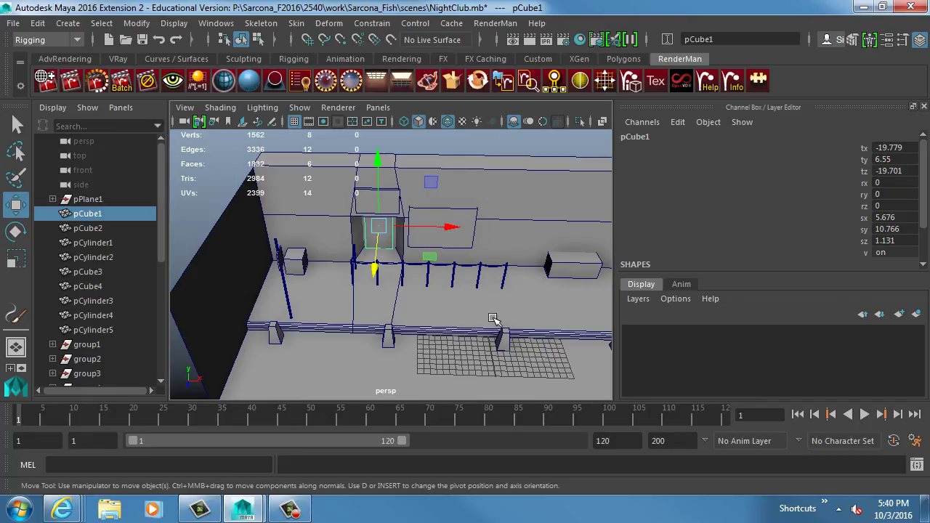
Step: Examine the nightclub exterior from several angles, covering the rope barrier, bollards, sign panels and street props
{"action": "left_click_drag", "start_coordinate": [493, 318], "coordinate": [413, 229], "text": "alt"}
{"action": "right_click_drag", "start_coordinate": [413, 229], "coordinate": [565, 231], "text": "alt"}
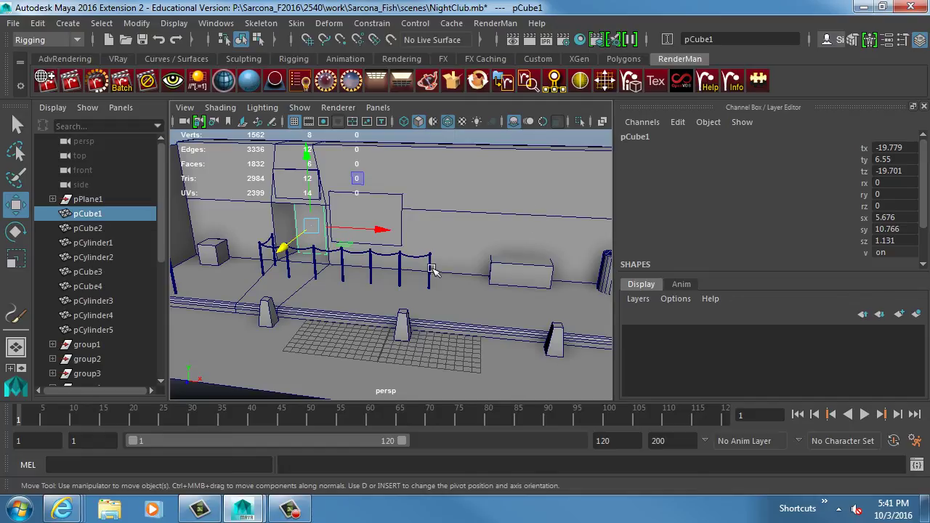
{"action": "left_click_drag", "start_coordinate": [378, 309], "coordinate": [353, 289], "text": "alt"}
{"action": "right_click_drag", "start_coordinate": [353, 288], "coordinate": [451, 311], "text": "alt"}
{"action": "left_click_drag", "start_coordinate": [451, 312], "coordinate": [380, 285], "text": "alt"}
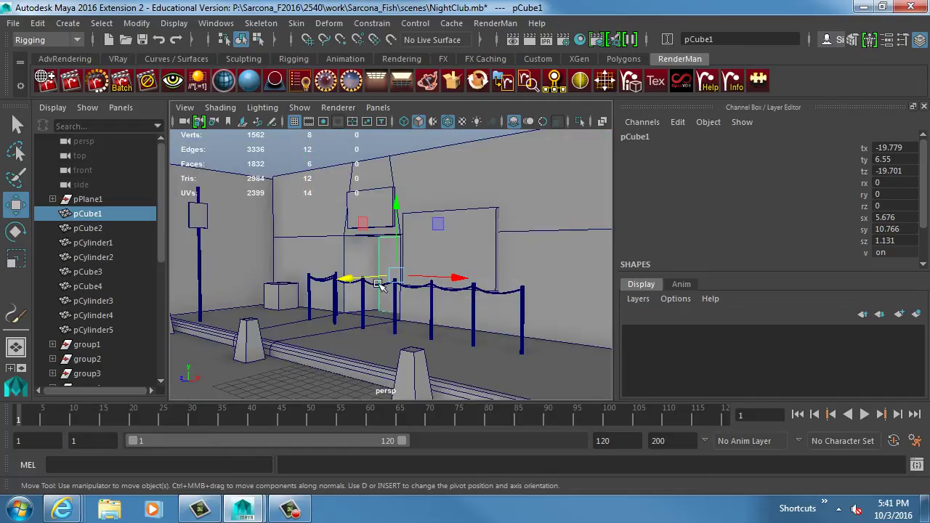
{"action": "right_click_drag", "start_coordinate": [486, 286], "coordinate": [415, 275], "text": "alt"}
{"action": "middle_click_drag", "start_coordinate": [416, 271], "coordinate": [341, 264], "text": "alt"}
{"action": "right_click_drag", "start_coordinate": [373, 282], "coordinate": [415, 289], "text": "alt"}
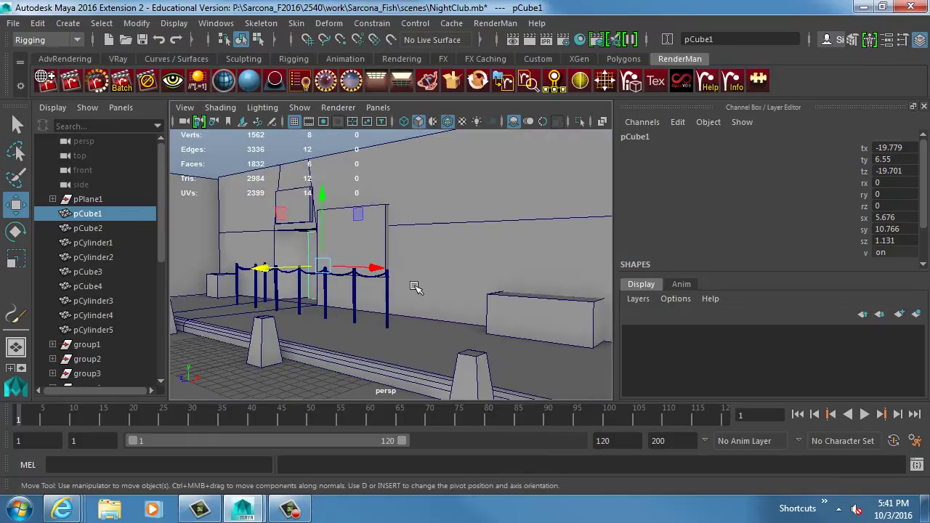
{"action": "mouse_move", "coordinate": [314, 287]}
{"action": "left_mouse_down", "text": "alt"}
{"action": "mouse_move", "coordinate": [363, 284]}
{"action": "mouse_move", "coordinate": [320, 288]}
{"action": "left_mouse_up", "text": "alt"}
{"action": "middle_click_drag", "start_coordinate": [322, 290], "coordinate": [418, 291], "text": "alt"}
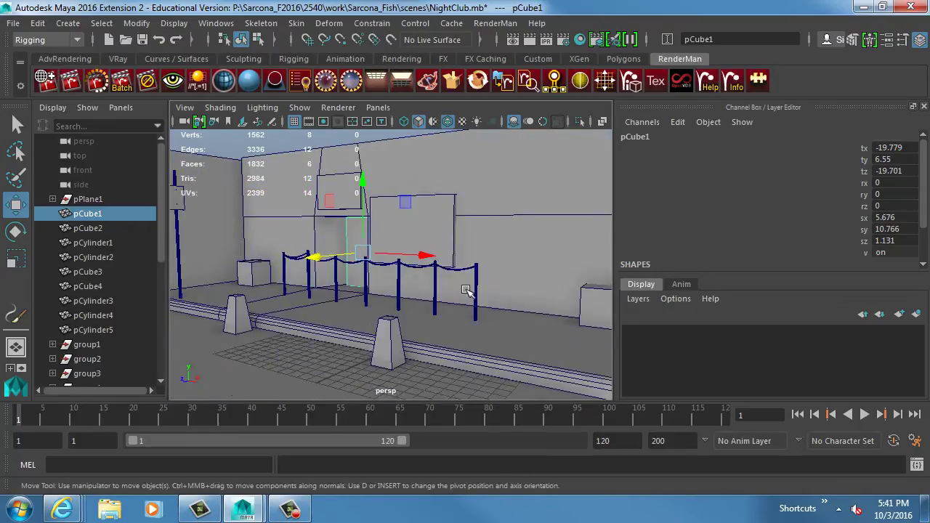
{"action": "right_click_drag", "start_coordinate": [467, 293], "coordinate": [375, 292], "text": "alt"}
{"action": "left_click_drag", "start_coordinate": [374, 293], "coordinate": [442, 304], "text": "alt"}
{"action": "middle_click_drag", "start_coordinate": [562, 273], "coordinate": [506, 293], "text": "alt"}
Step: Select and inspect the upright cylinder by the wall up close, followed by the long box next to it
{"action": "left_click", "coordinate": [521, 296]}
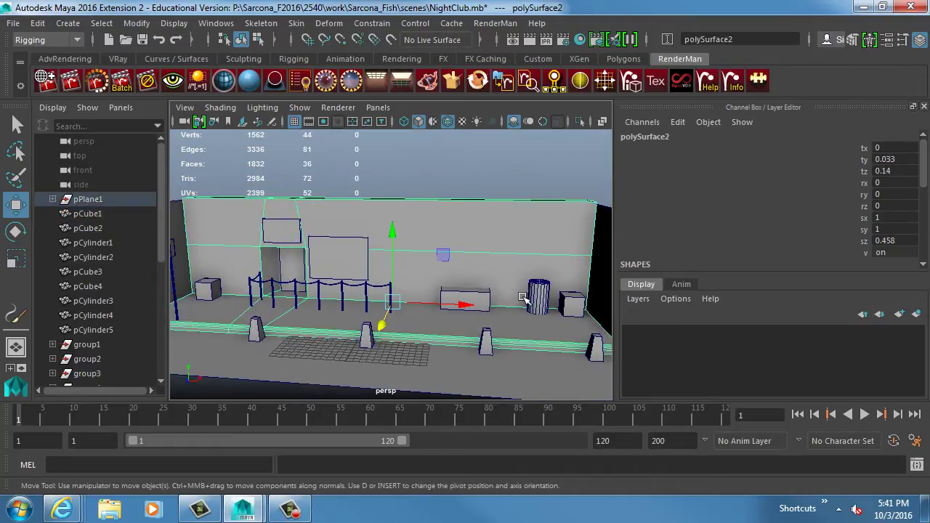
{"action": "left_click", "coordinate": [539, 297]}
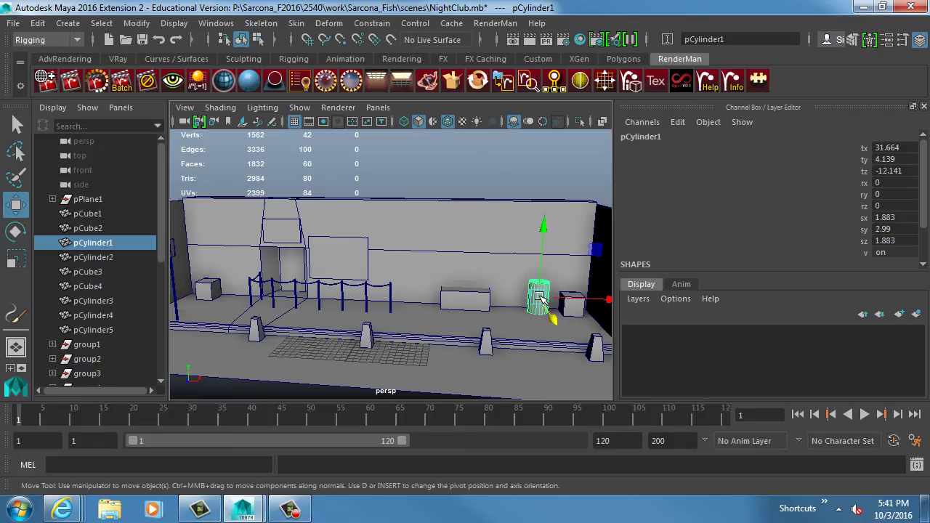
{"action": "key", "text": "f"}
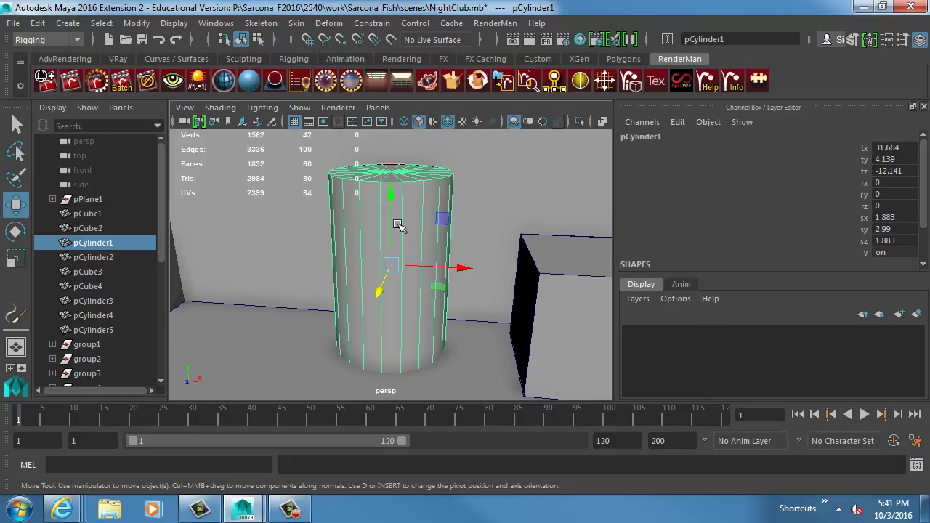
{"action": "middle_click_drag", "start_coordinate": [303, 238], "coordinate": [475, 258], "text": "alt"}
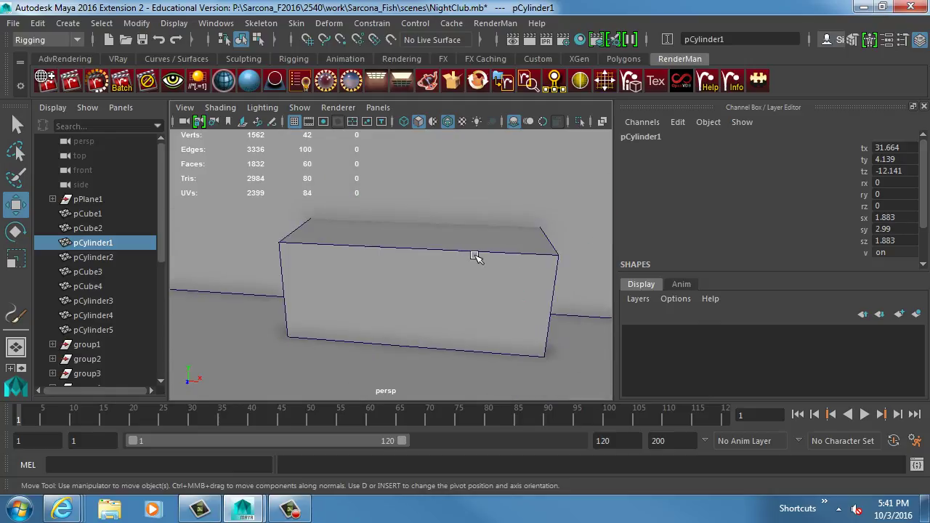
{"action": "left_click", "coordinate": [472, 261]}
{"action": "left_click_drag", "start_coordinate": [428, 251], "coordinate": [297, 258], "text": "alt"}
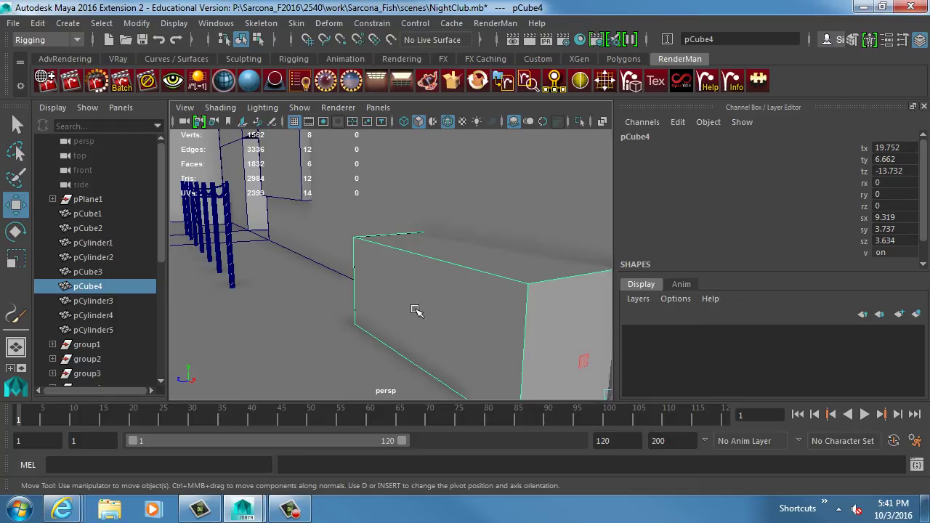
Step: Lower the long box by the wall slightly, to a Y translation of about 6.418
{"action": "left_click_drag", "start_coordinate": [479, 270], "coordinate": [404, 255], "text": "alt"}
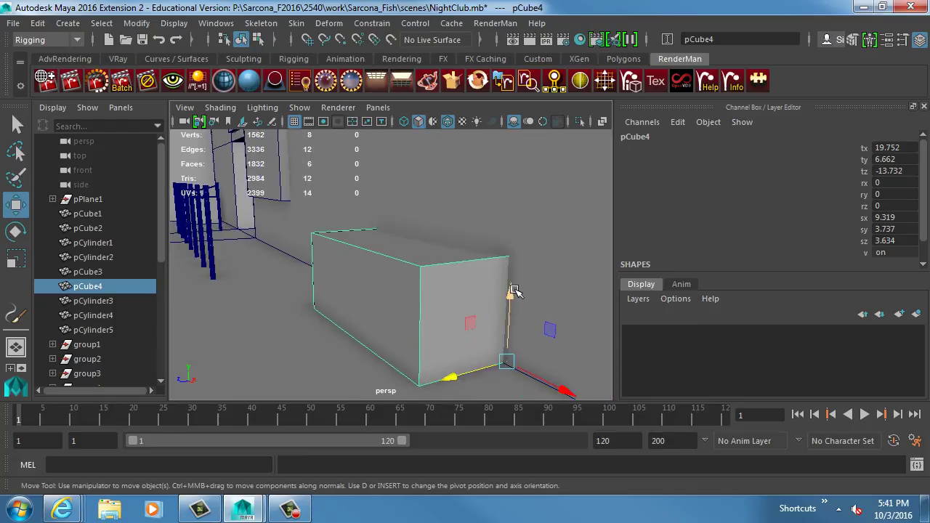
{"action": "left_click_drag", "start_coordinate": [513, 291], "coordinate": [515, 301]}
{"action": "left_click_drag", "start_coordinate": [390, 293], "coordinate": [412, 296], "text": "alt"}
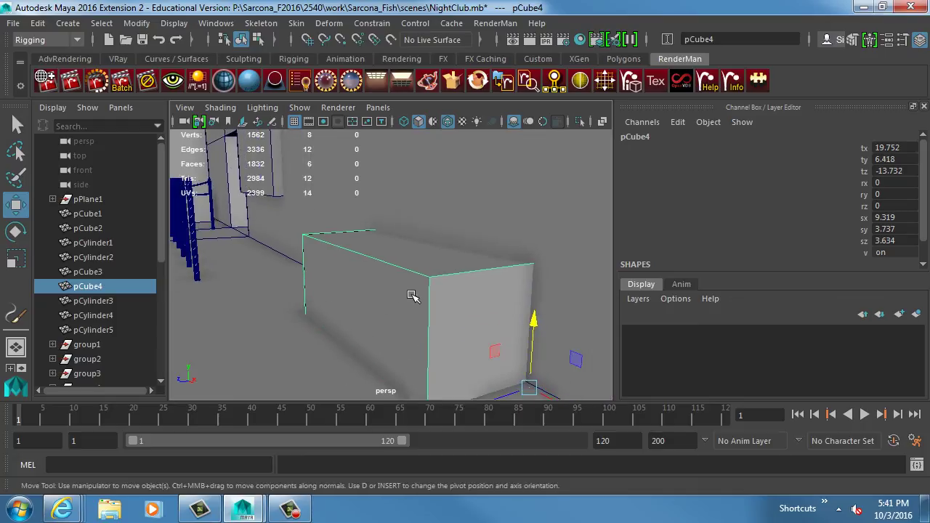
Step: Switch to the browser's Google Maps Street View and look around the Bleecker St sidewalks, storefronts and street furniture for prop references
{"action": "key", "text": "alt+Tab"}
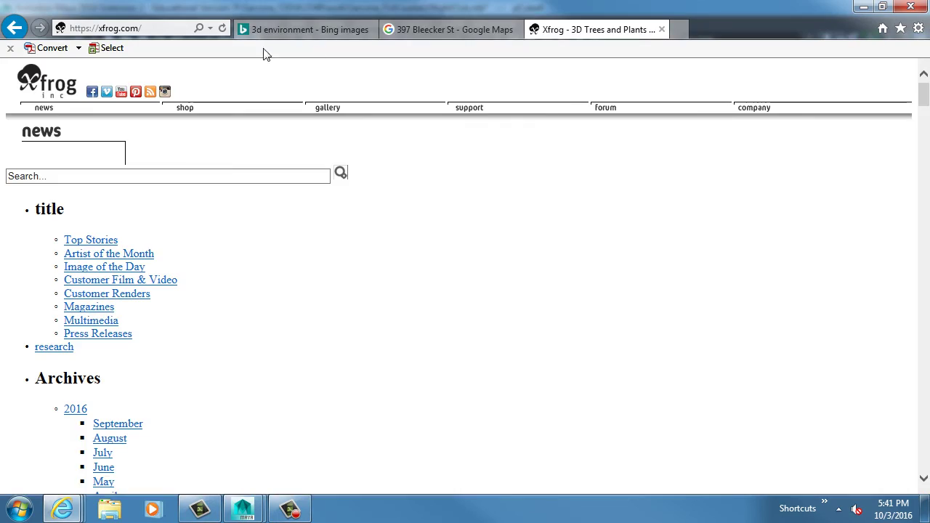
{"action": "left_click", "coordinate": [436, 30]}
{"action": "left_click", "coordinate": [375, 384]}
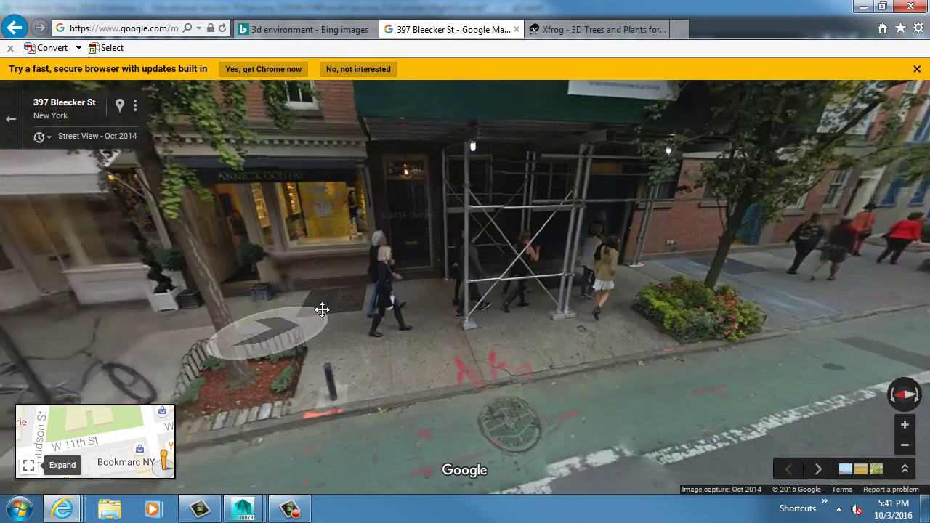
{"action": "left_click_drag", "start_coordinate": [473, 291], "coordinate": [691, 370]}
{"action": "left_click_drag", "start_coordinate": [291, 312], "coordinate": [396, 243]}
{"action": "left_click", "coordinate": [568, 226]}
{"action": "left_click_drag", "start_coordinate": [336, 305], "coordinate": [759, 233]}
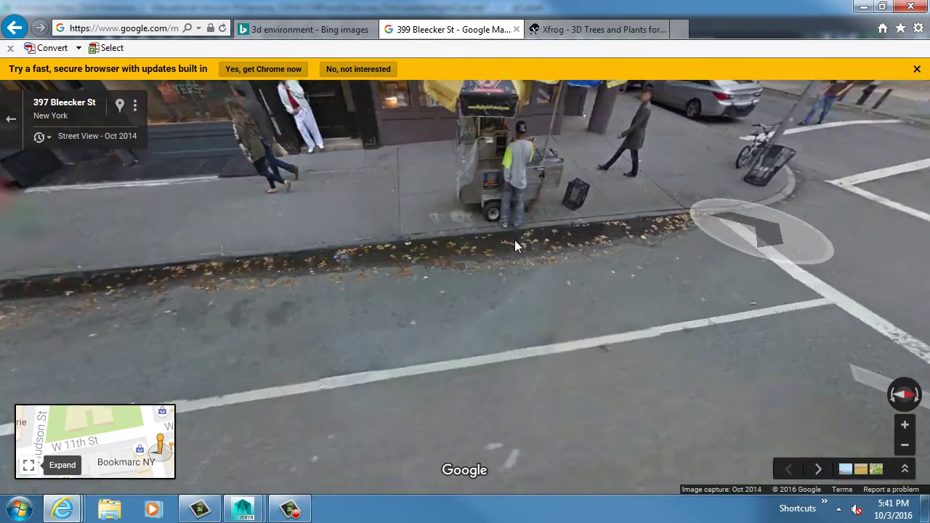
{"action": "left_click_drag", "start_coordinate": [187, 310], "coordinate": [739, 309]}
{"action": "left_click", "coordinate": [539, 252]}
{"action": "left_click", "coordinate": [450, 207]}
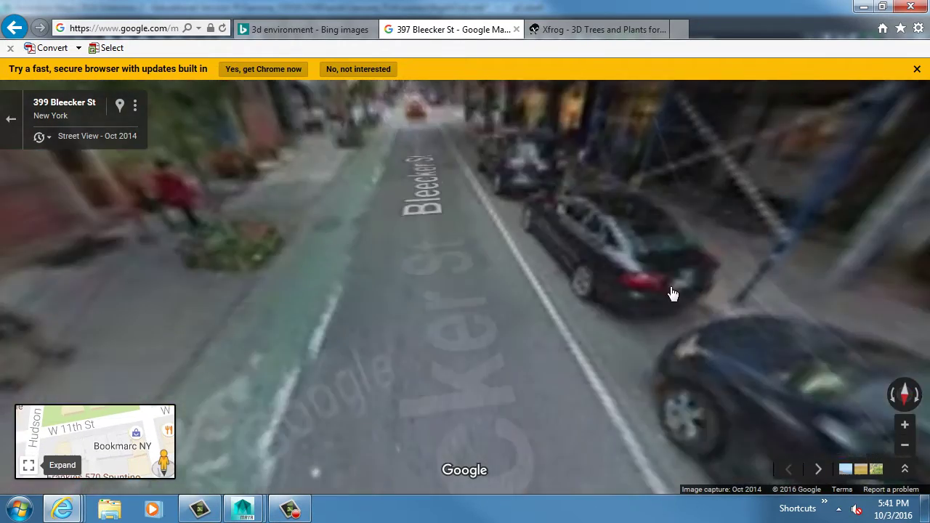
Step: Travel along Bleecker St in Street View past the parked cars to the Perry St corner, examining the curbside
{"action": "left_click_drag", "start_coordinate": [671, 292], "coordinate": [265, 197]}
{"action": "left_click", "coordinate": [265, 196]}
{"action": "left_click", "coordinate": [591, 197]}
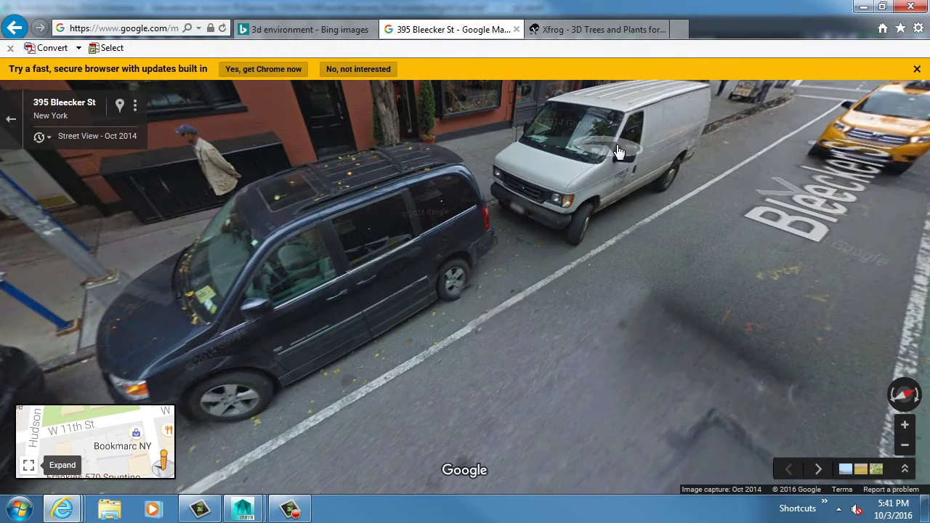
{"action": "left_click", "coordinate": [344, 259]}
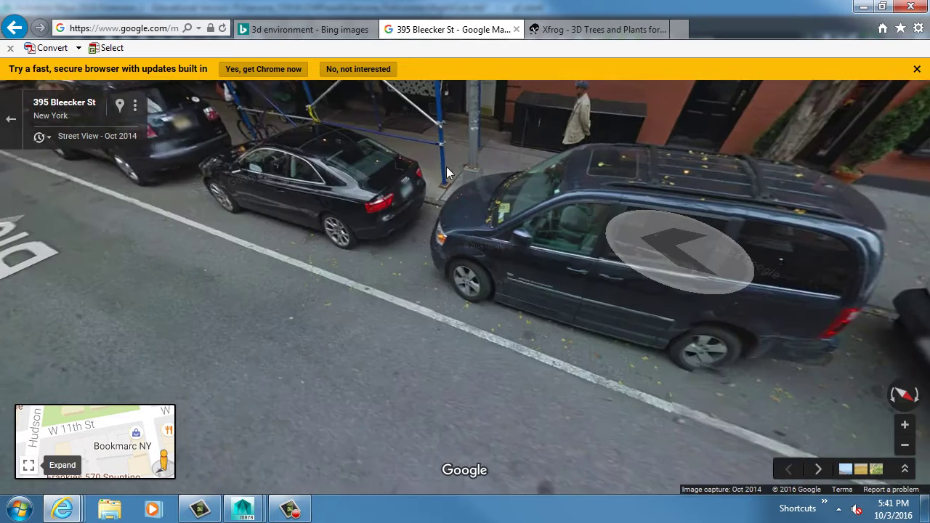
{"action": "left_click", "coordinate": [309, 220]}
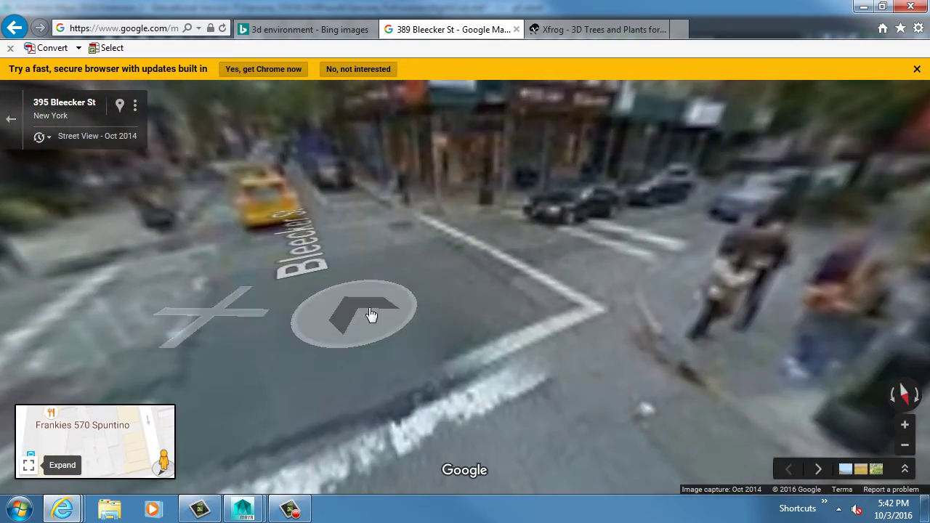
{"action": "left_click", "coordinate": [370, 315]}
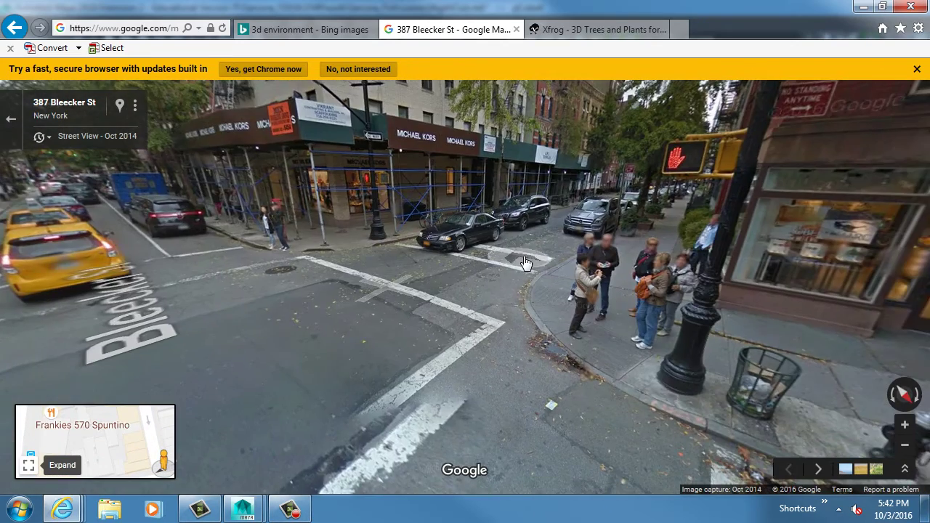
Step: Follow Perry St in Street View, examining its scaffolding, planters, trash cans and building fronts up to the parking garage
{"action": "left_click", "coordinate": [530, 256]}
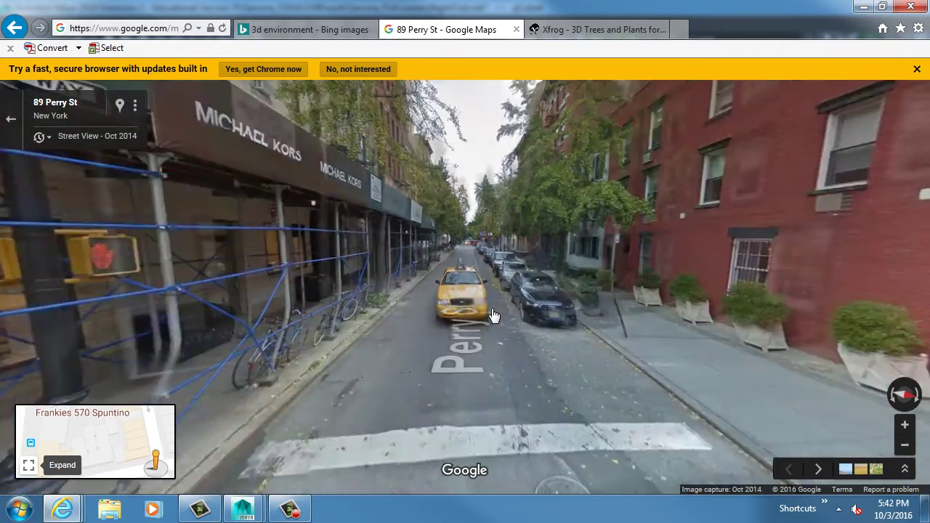
{"action": "left_click", "coordinate": [469, 312]}
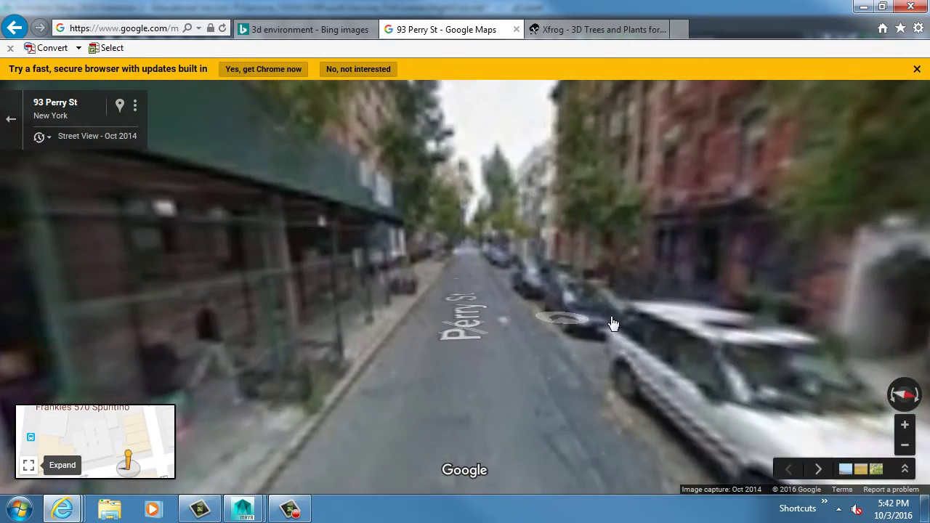
{"action": "left_click", "coordinate": [612, 322]}
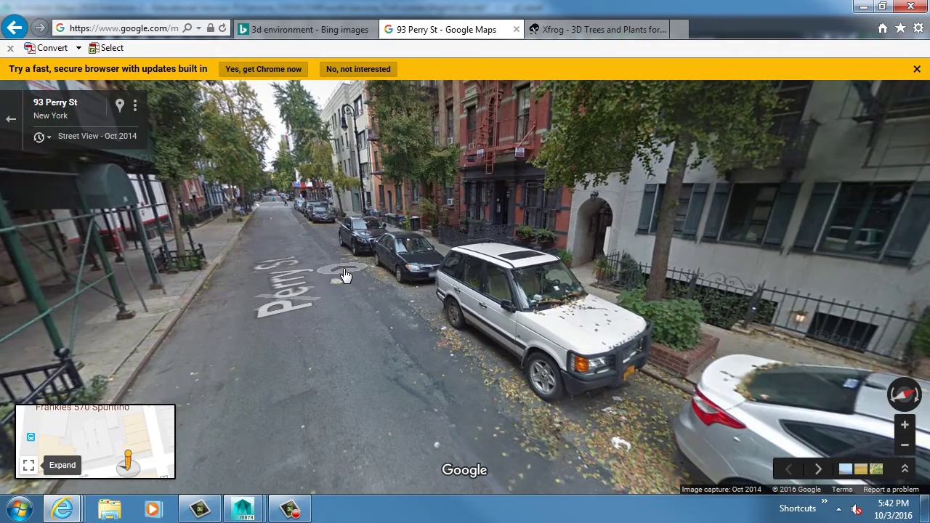
{"action": "left_click", "coordinate": [346, 274]}
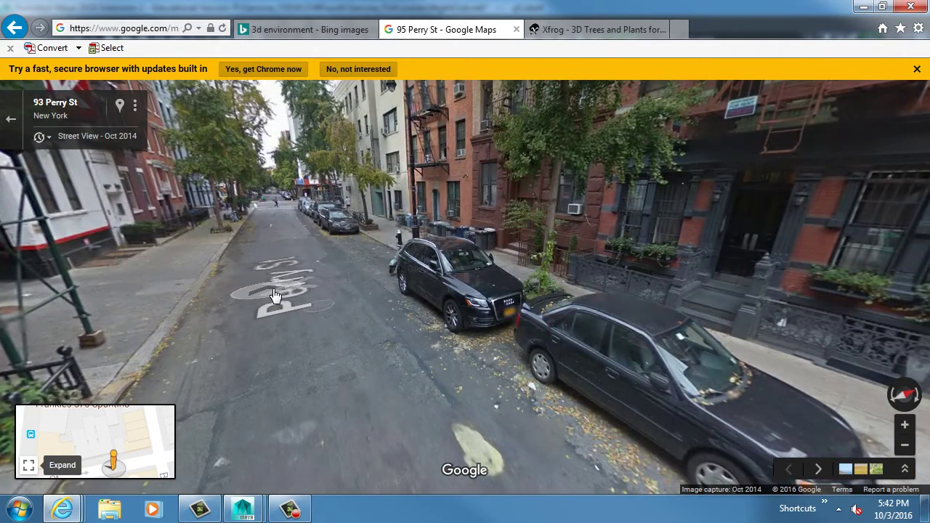
{"action": "left_click", "coordinate": [275, 296]}
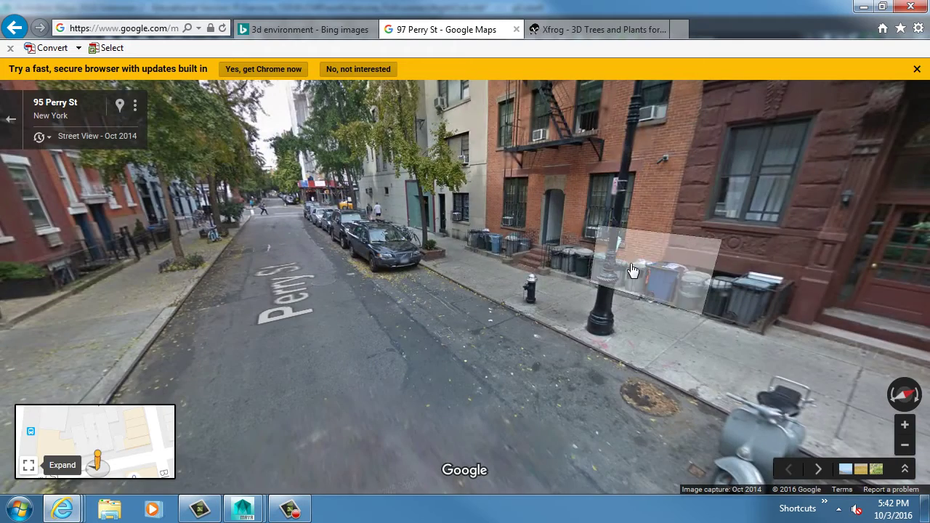
{"action": "left_click", "coordinate": [258, 320]}
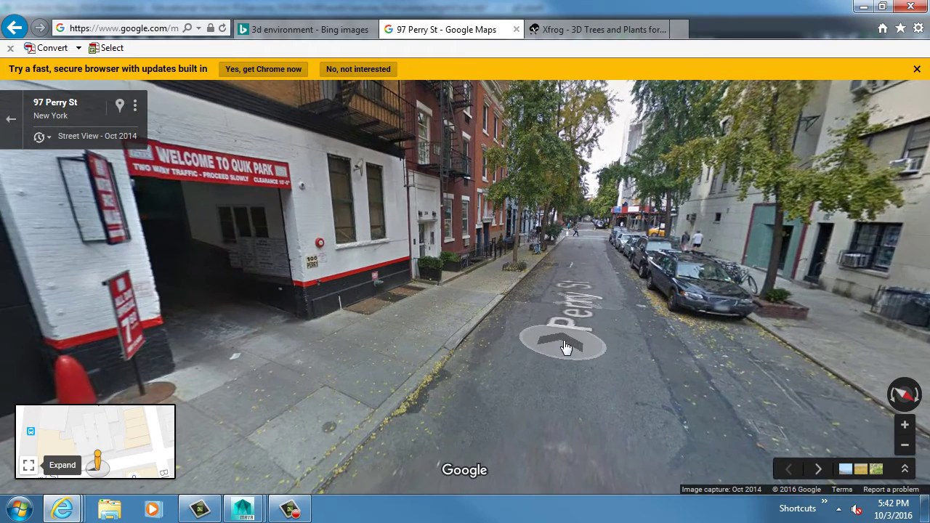
Step: Expand the Street View map, jump to the Perry St and Hudson St intersection and look around the corner buildings
{"action": "left_click", "coordinate": [36, 469]}
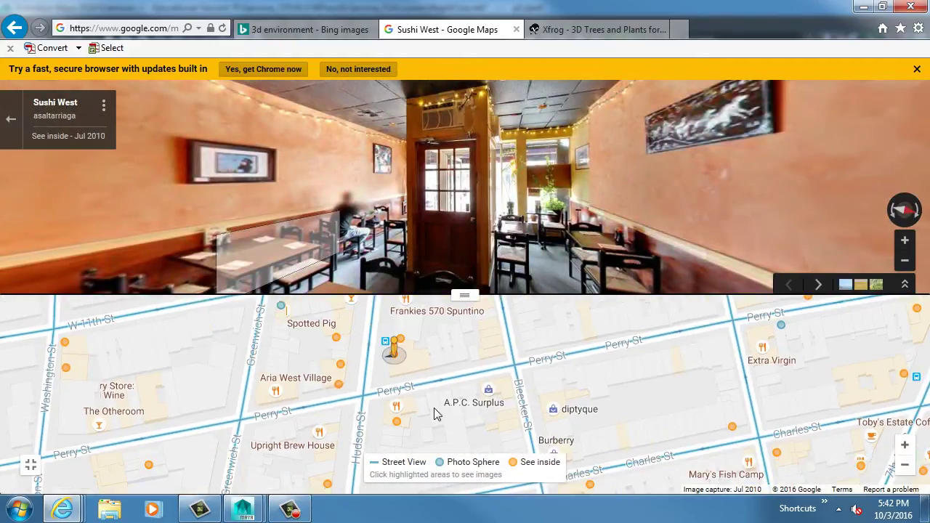
{"action": "left_click", "coordinate": [386, 393]}
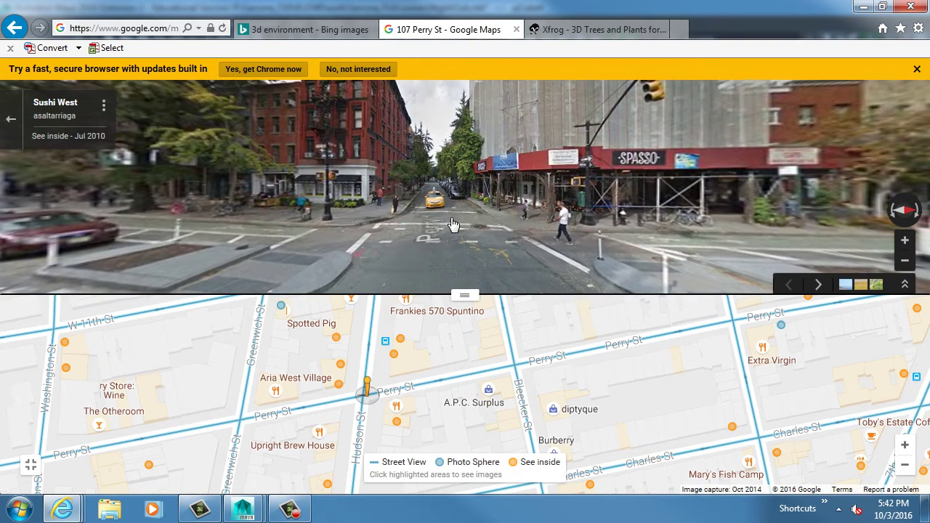
{"action": "left_click", "coordinate": [453, 224]}
{"action": "left_click_drag", "start_coordinate": [289, 250], "coordinate": [483, 234]}
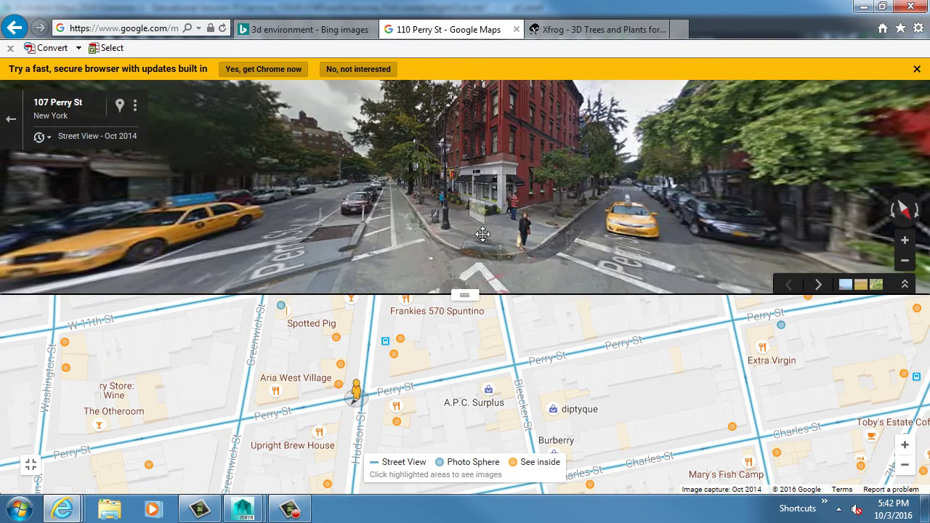
Step: Move along Hudson St in Street View and examine the shopfronts, sidewalk trees, awnings and parked bicycles
{"action": "left_click", "coordinate": [346, 235]}
{"action": "left_click_drag", "start_coordinate": [561, 234], "coordinate": [410, 220]}
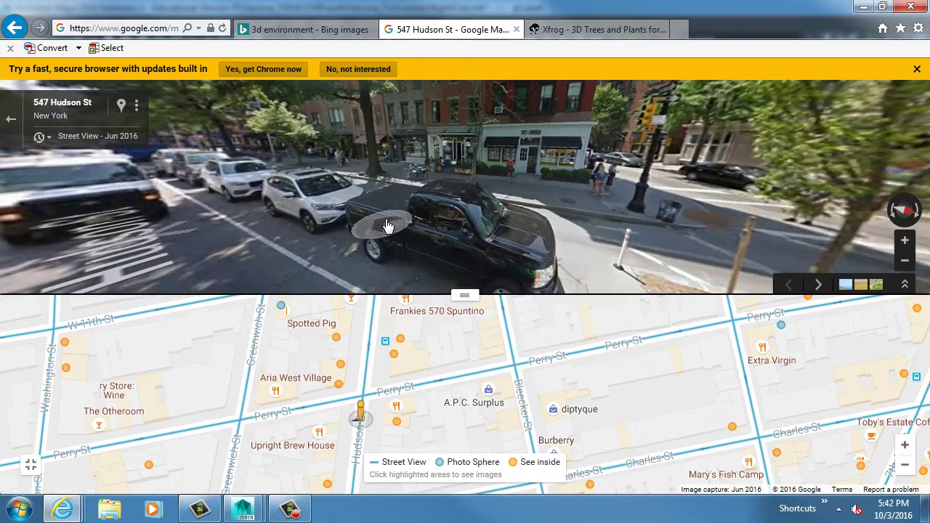
{"action": "left_click", "coordinate": [388, 226]}
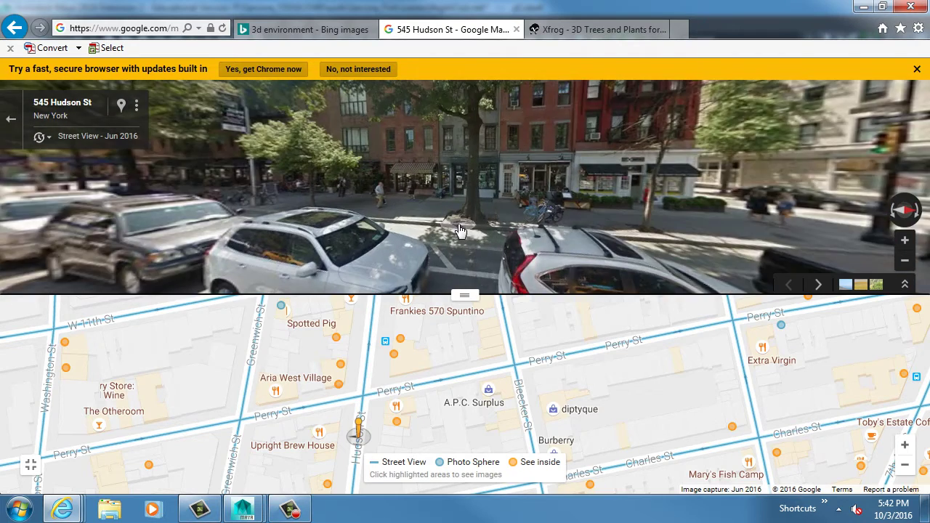
{"action": "left_click", "coordinate": [460, 230]}
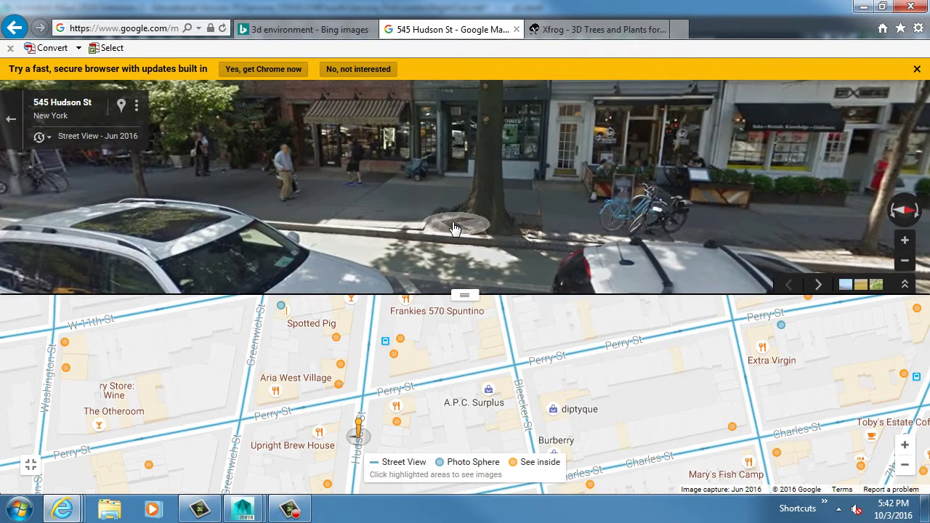
{"action": "left_click_drag", "start_coordinate": [331, 182], "coordinate": [567, 202]}
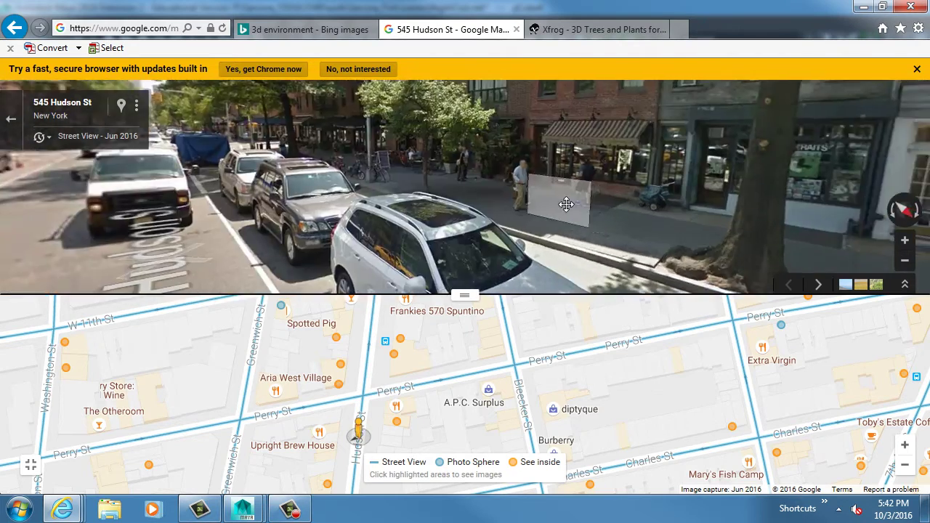
{"action": "left_click", "coordinate": [327, 191]}
Step: Search Bing images for "bench" and open the picture of the slatted wooden garden bench with armrests
{"action": "left_click", "coordinate": [335, 36]}
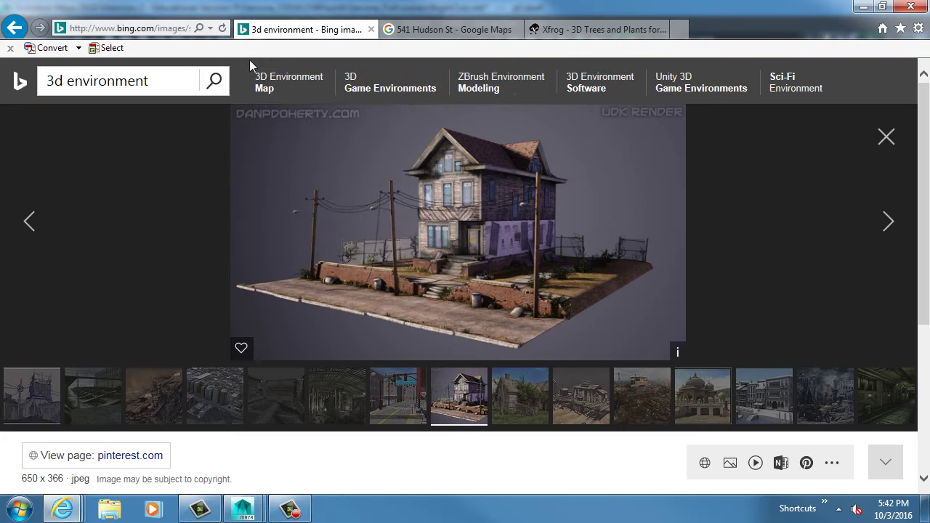
{"action": "triple_click", "coordinate": [175, 79]}
{"action": "type", "text": "bench"}
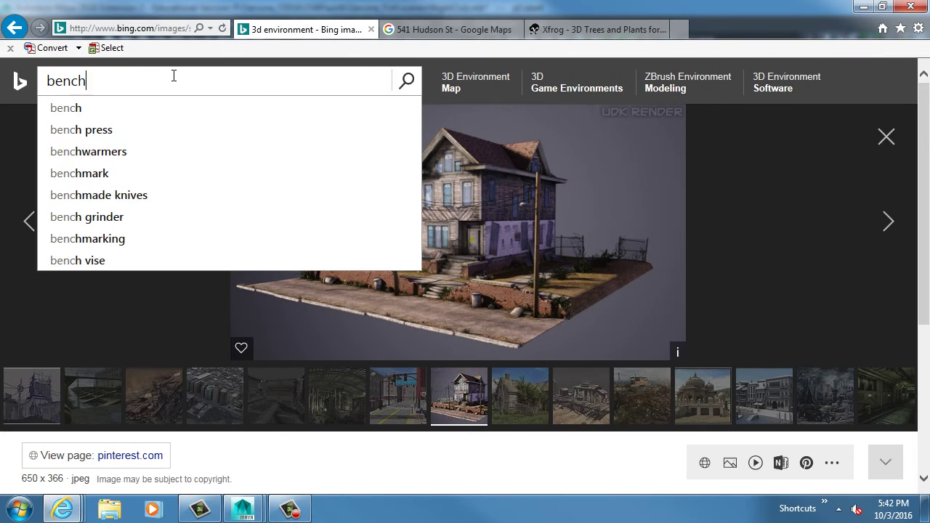
{"action": "key", "text": "Return"}
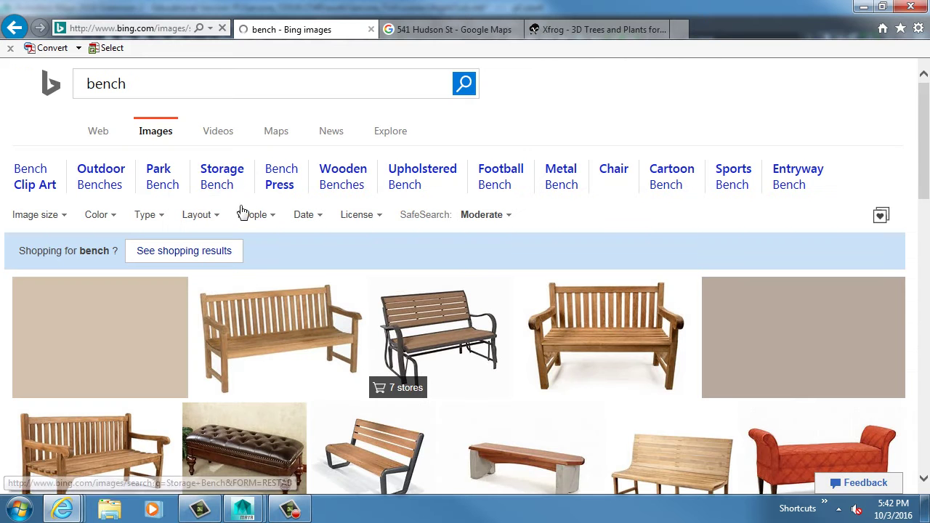
{"action": "scroll", "coordinate": [442, 308], "scroll_direction": "down", "scroll_amount": 3}
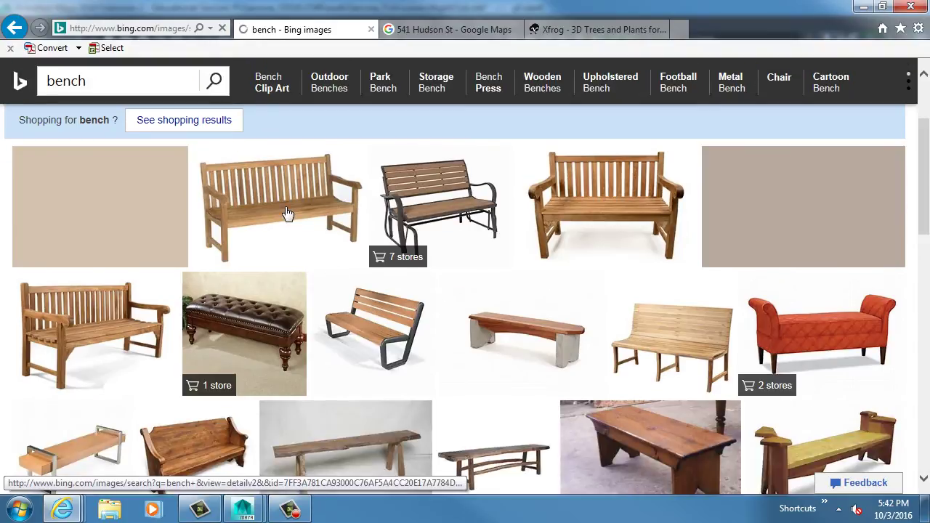
{"action": "left_click", "coordinate": [287, 213]}
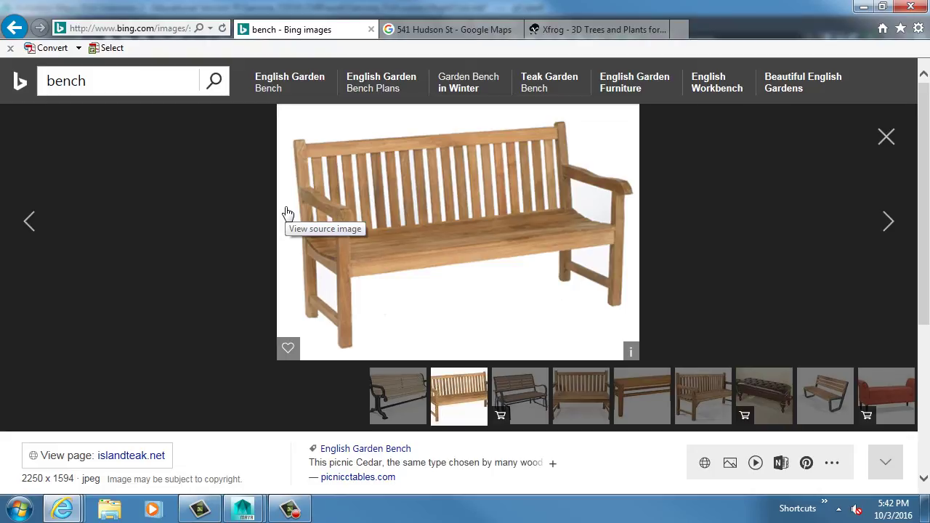
Step: Refine the image search to "bench rotten" and open the picture of the decaying picnic table
{"action": "left_click", "coordinate": [159, 85]}
{"action": "type", "text": "rotten"}
{"action": "key", "text": "Return"}
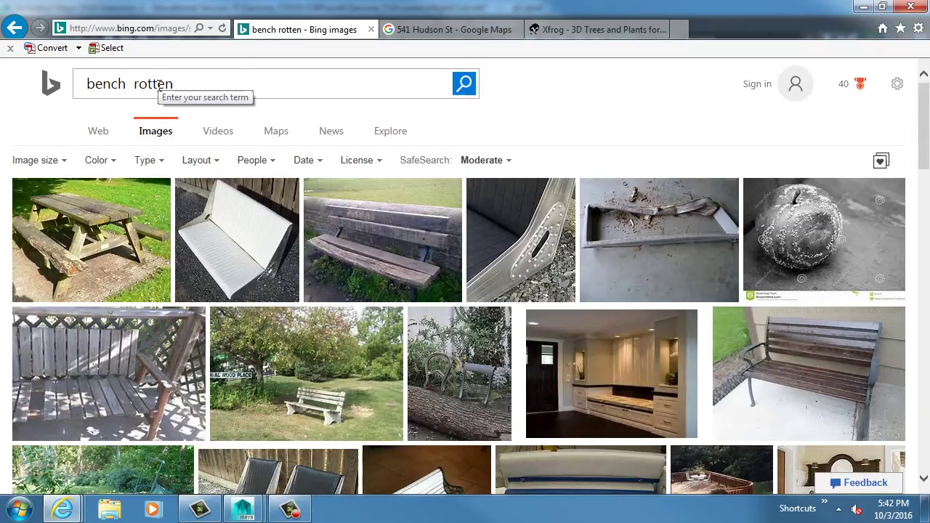
{"action": "left_click", "coordinate": [126, 218]}
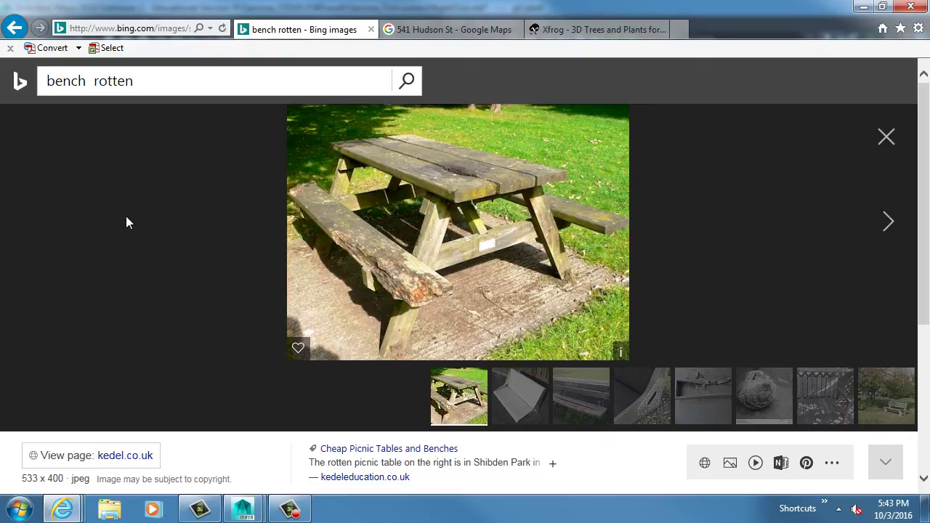
Step: Return to the rotten bench results, browse further down and open the picture of the old bench overgrown by creepers
{"action": "left_click", "coordinate": [126, 222]}
{"action": "scroll", "coordinate": [353, 218], "scroll_direction": "down", "scroll_amount": 3}
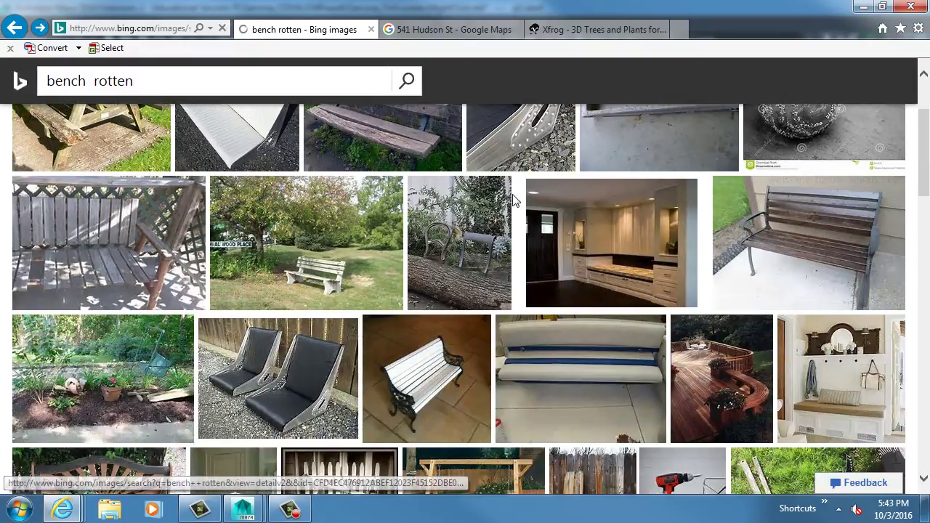
{"action": "scroll", "coordinate": [513, 201], "scroll_direction": "down", "scroll_amount": 5}
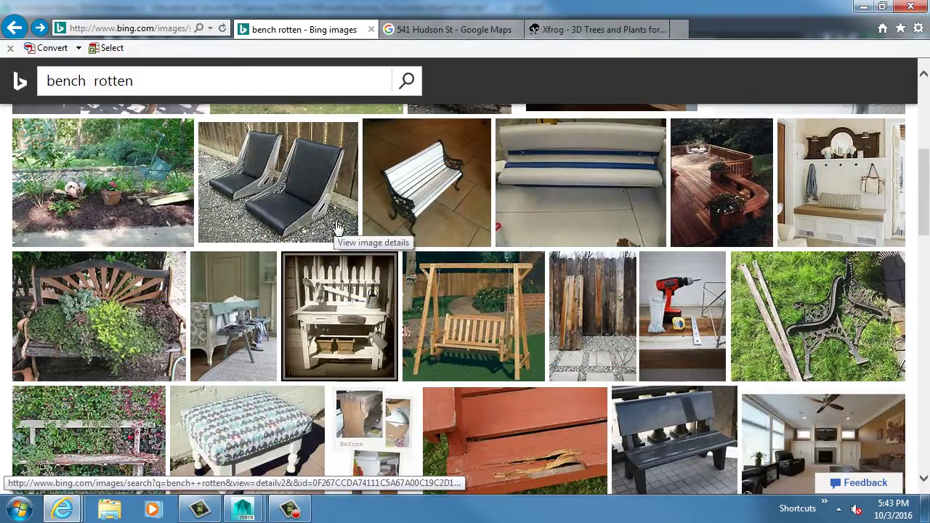
{"action": "scroll", "coordinate": [356, 233], "scroll_direction": "down", "scroll_amount": 1}
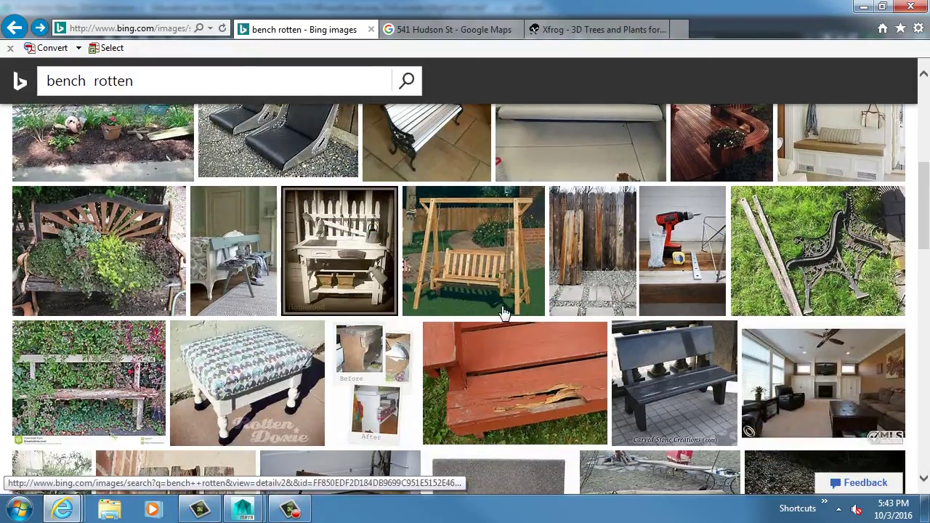
{"action": "scroll", "coordinate": [305, 354], "scroll_direction": "down", "scroll_amount": 2}
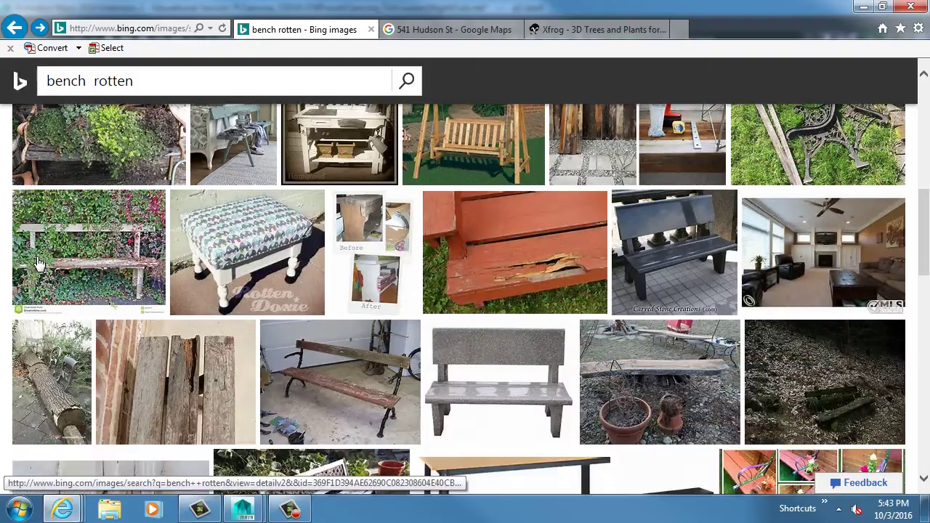
{"action": "left_click", "coordinate": [36, 261]}
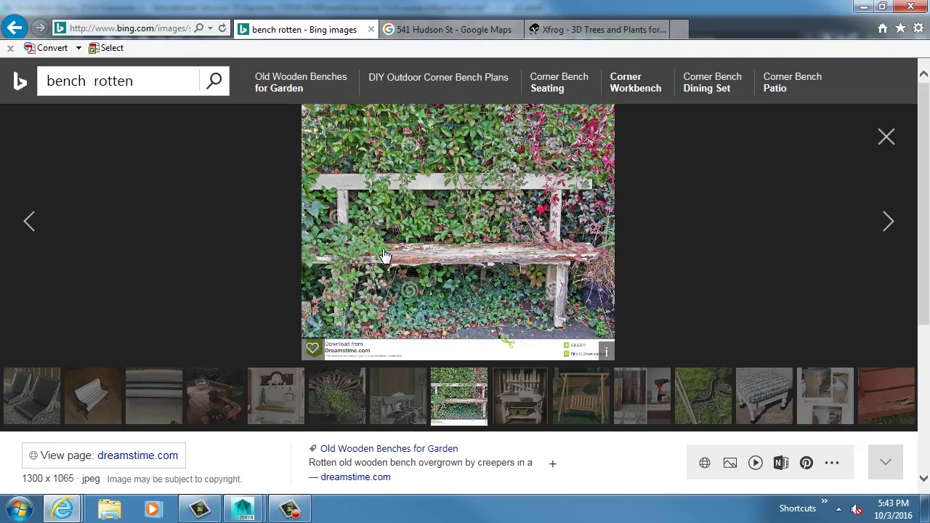
Step: Change the Bing image search to "street bench" and open the picture of the red slatted bench with metal armrests
{"action": "key", "text": "Escape"}
{"action": "left_click", "coordinate": [127, 80]}
{"action": "double_click", "coordinate": [77, 84]}
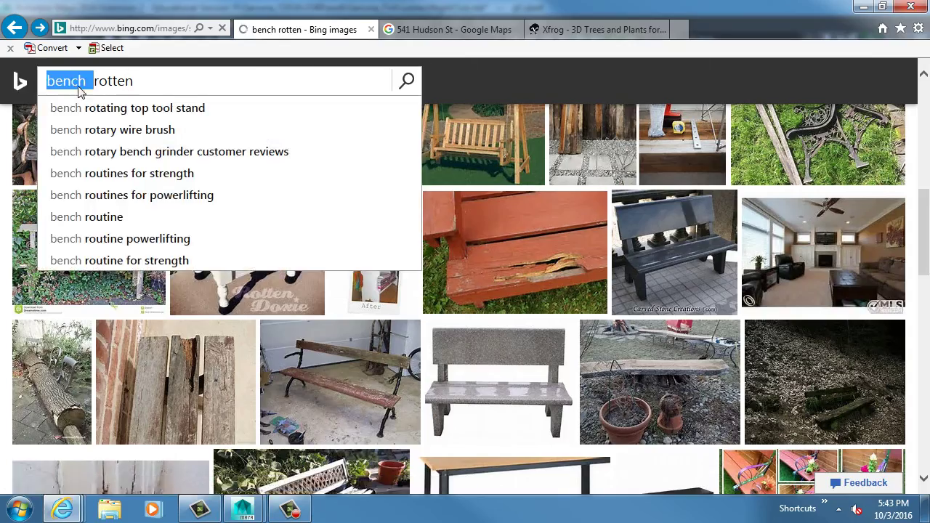
{"action": "type", "text": "street"}
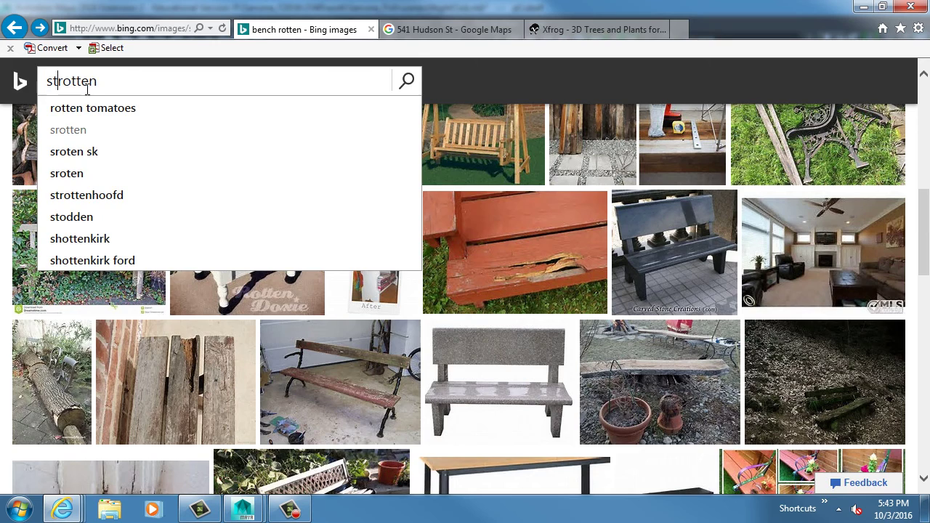
{"action": "key", "text": "Return"}
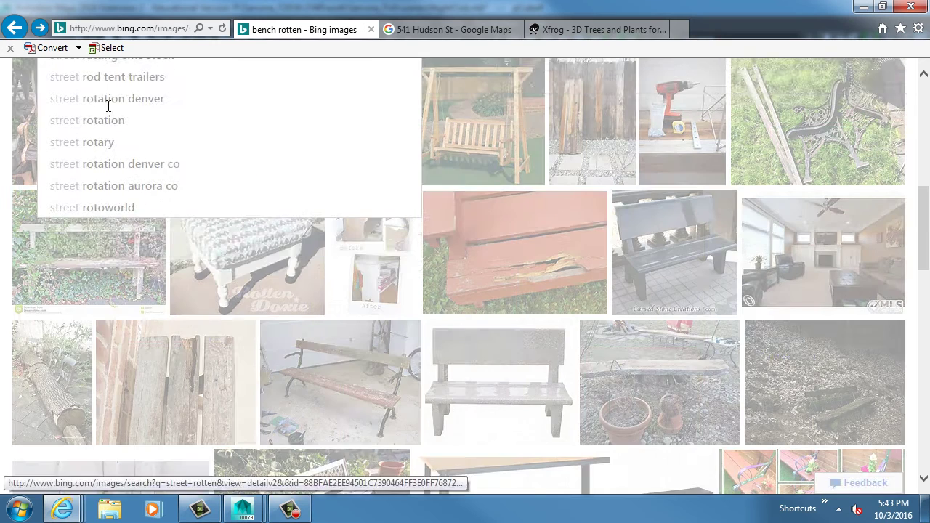
{"action": "double_click", "coordinate": [144, 86]}
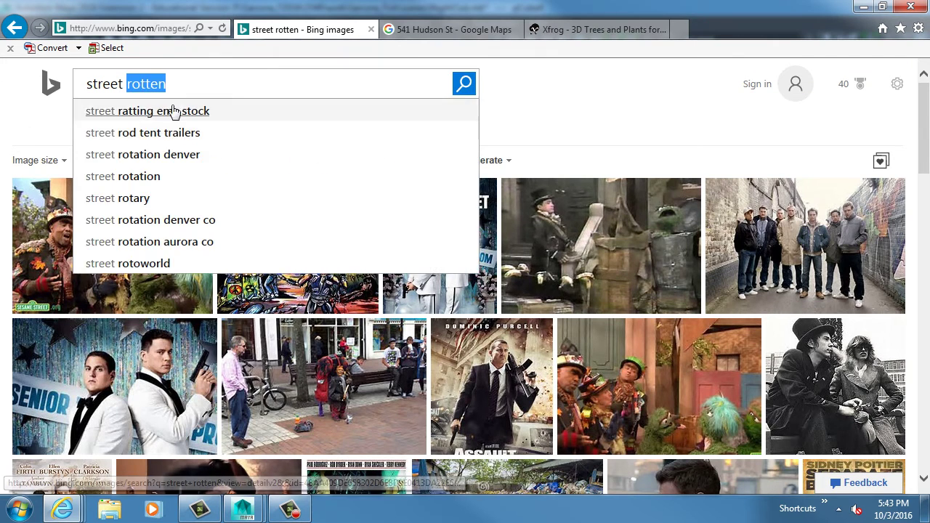
{"action": "type", "text": "bench"}
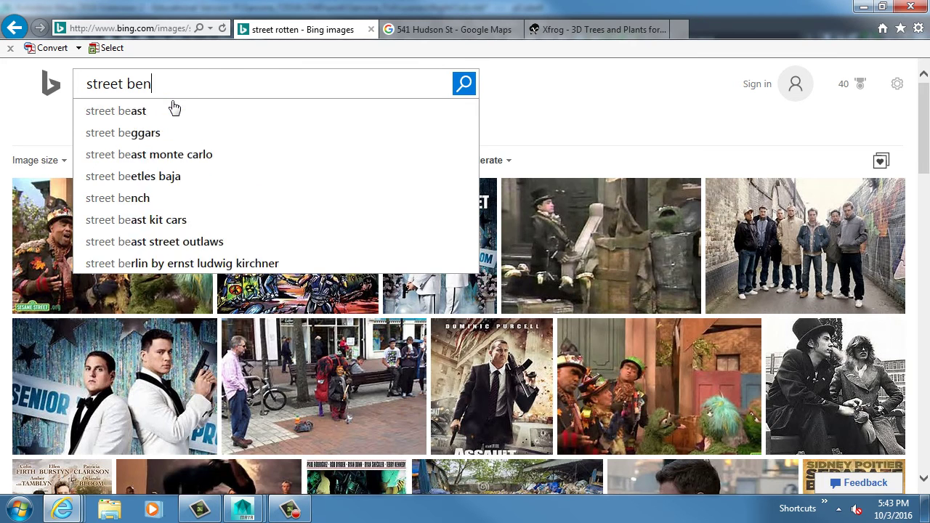
{"action": "key", "text": "Return"}
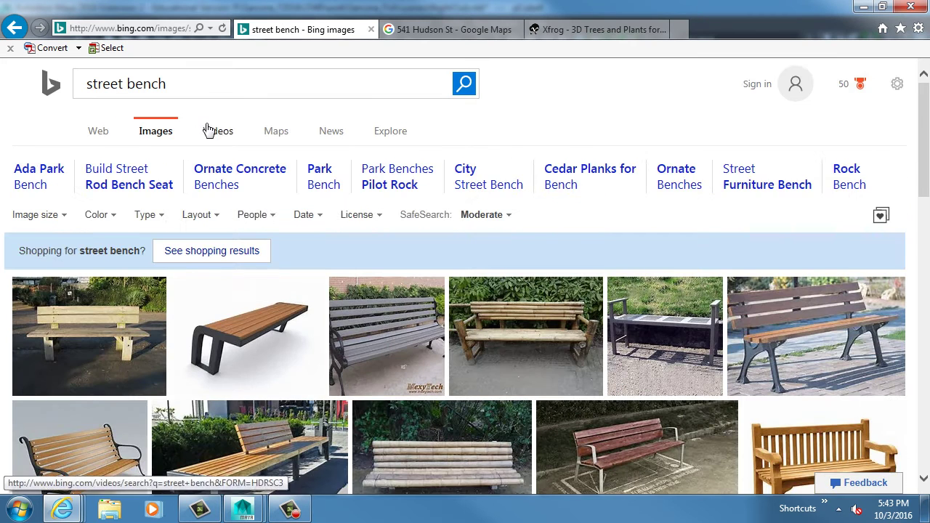
{"action": "scroll", "coordinate": [251, 245], "scroll_direction": "down", "scroll_amount": 2}
{"action": "left_click", "coordinate": [689, 341]}
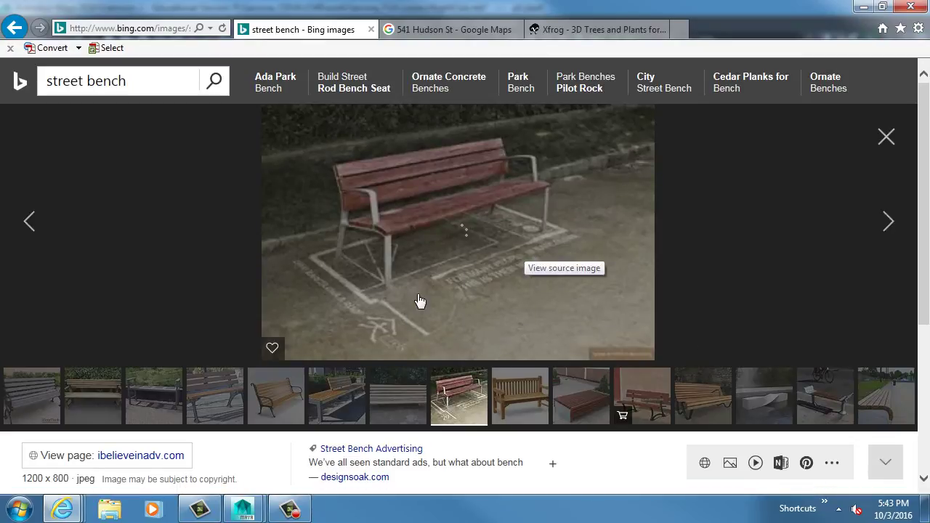
Step: Search Bing images for "alley" and open the first picture, the dark alley lined with air-conditioning units
{"action": "left_click", "coordinate": [156, 85]}
{"action": "type", "text": "alley"}
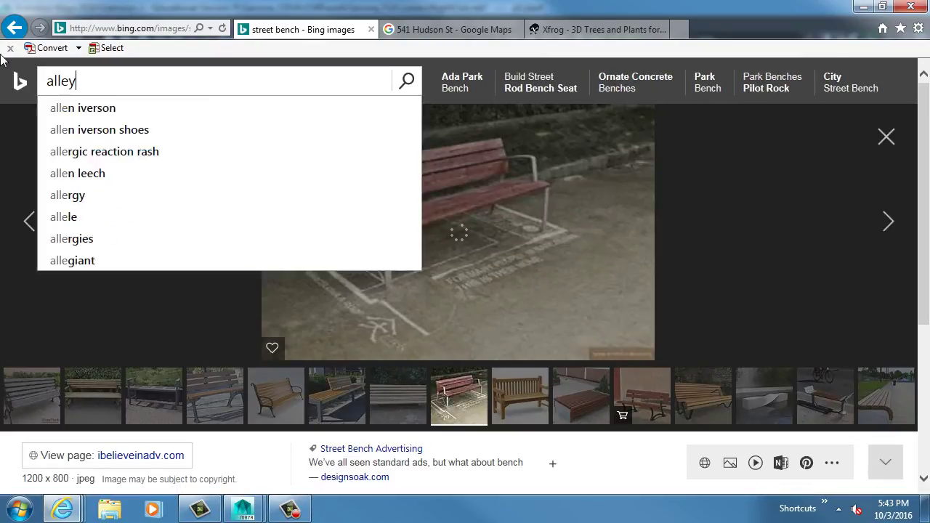
{"action": "key", "text": "Return"}
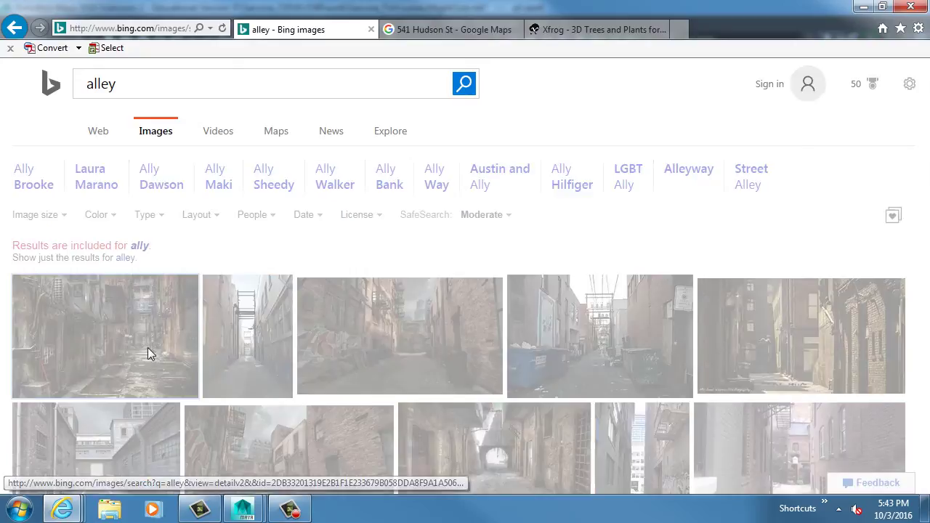
{"action": "left_click", "coordinate": [159, 343]}
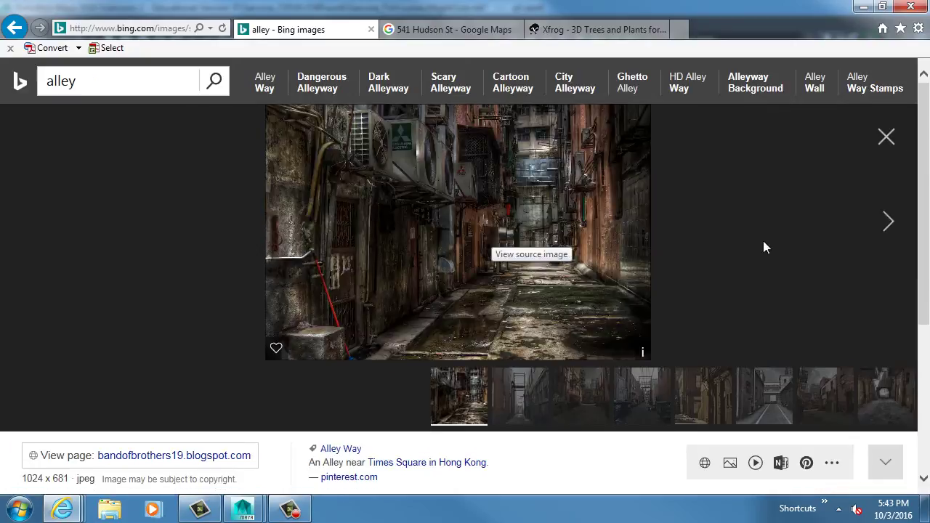
Step: Go forward through the alley pictures and examine the brick walls, graffiti, fire escapes and trash bins
{"action": "key", "text": "Right"}
{"action": "key", "text": "Right"}
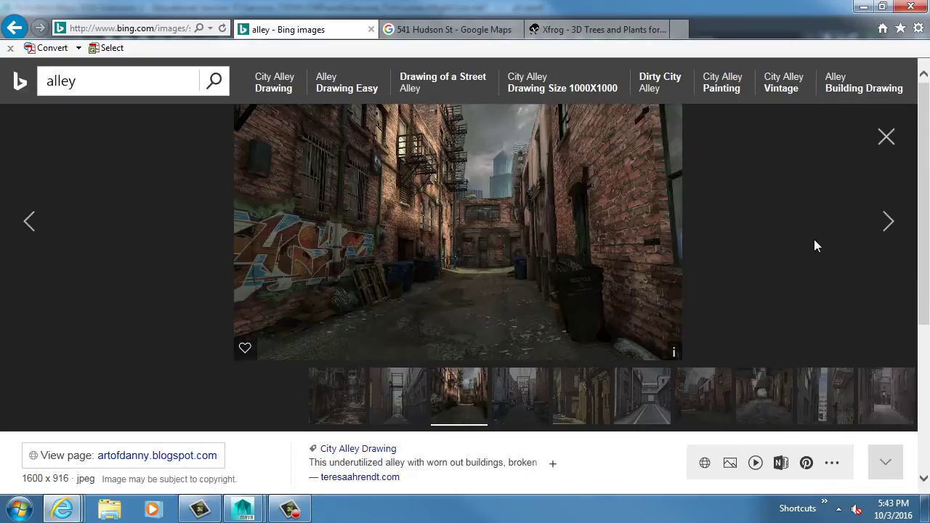
{"action": "key", "text": "Right"}
{"action": "key", "text": "Right"}
{"action": "key", "text": "Right"}
{"action": "key", "text": "Right"}
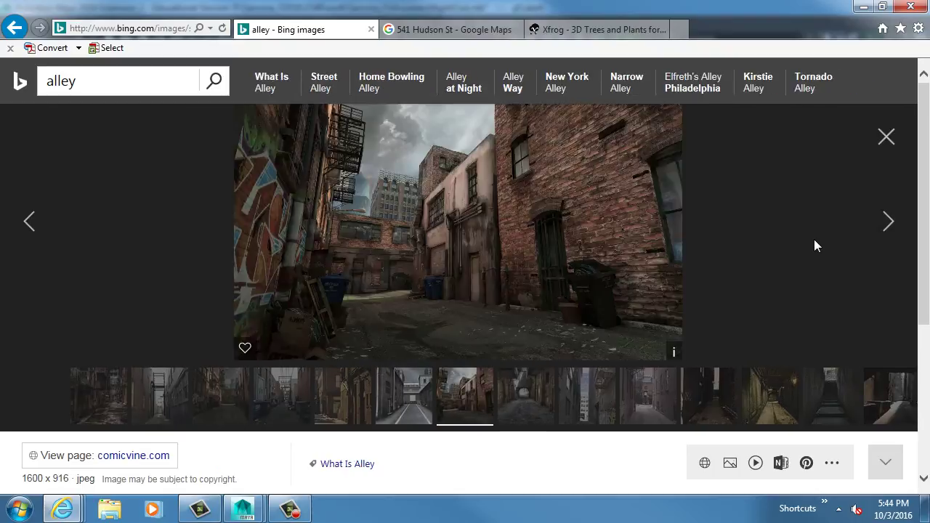
{"action": "key", "text": "Right"}
Step: Switch to Maya, examine the nightclub street layout around the bench block, and return to the browser
{"action": "key", "text": "alt+Tab"}
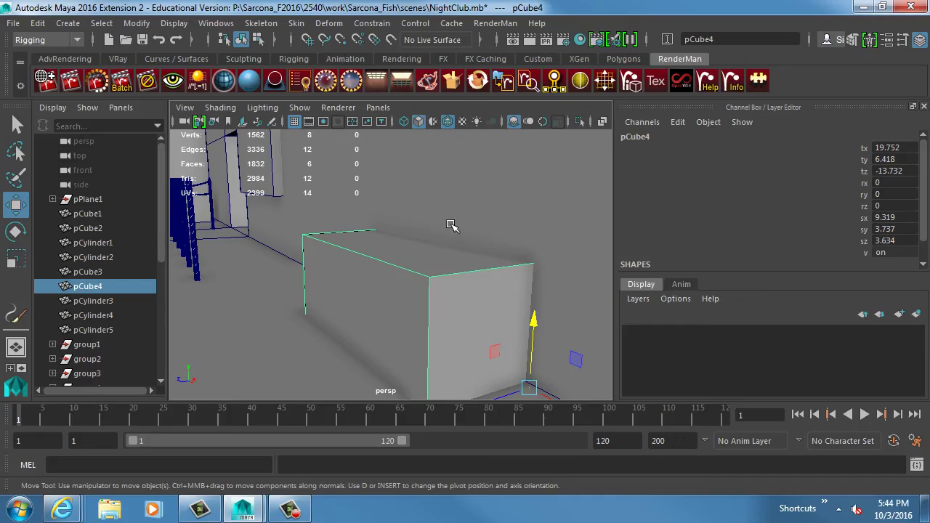
{"action": "left_click_drag", "start_coordinate": [467, 231], "coordinate": [263, 240], "text": "alt"}
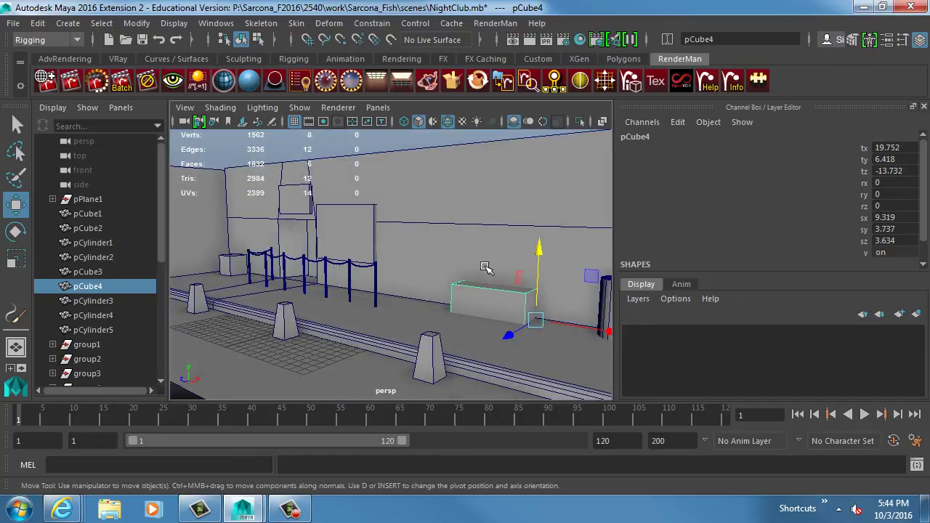
{"action": "key", "text": "alt+Tab"}
Step: Go back through the alley pictures to the first one, the dark alley lined with air-conditioning units
{"action": "key", "text": "Left"}
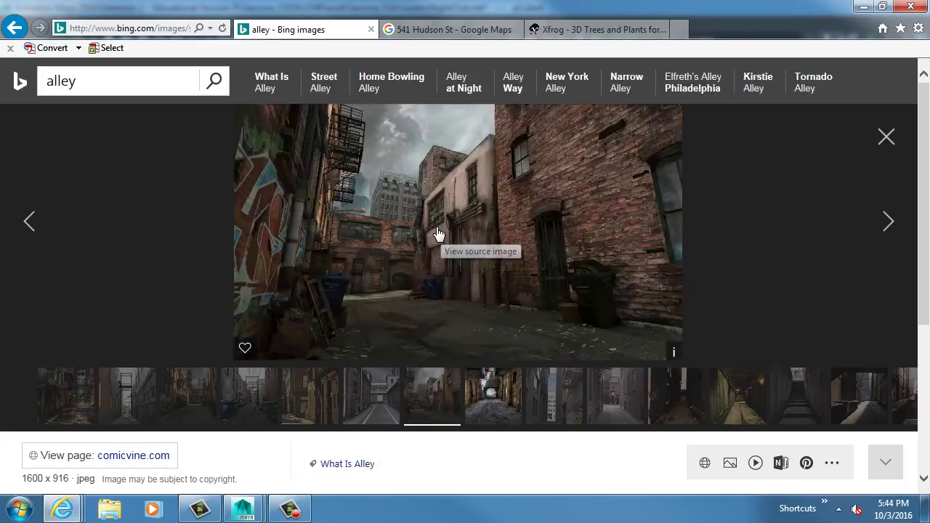
{"action": "key", "text": "Right"}
{"action": "key", "text": "Right"}
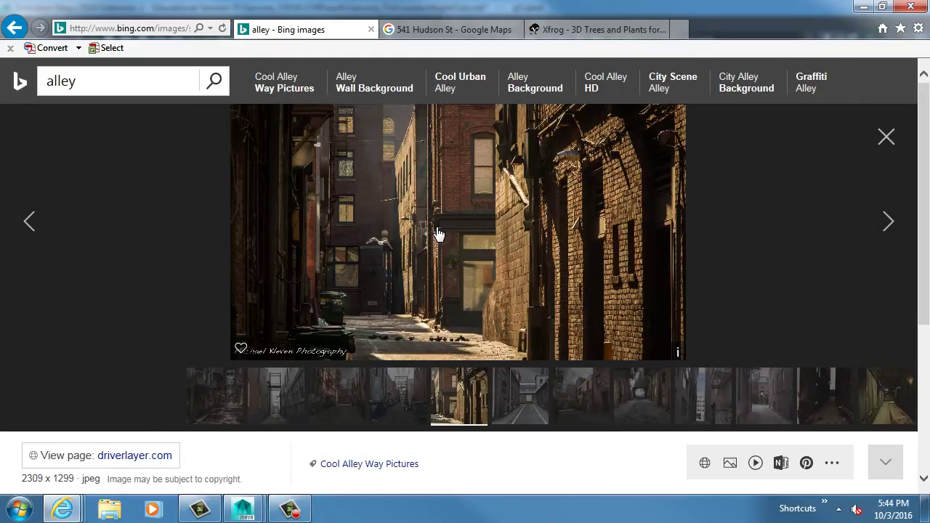
{"action": "key", "text": "Right"}
{"action": "key", "text": "Right"}
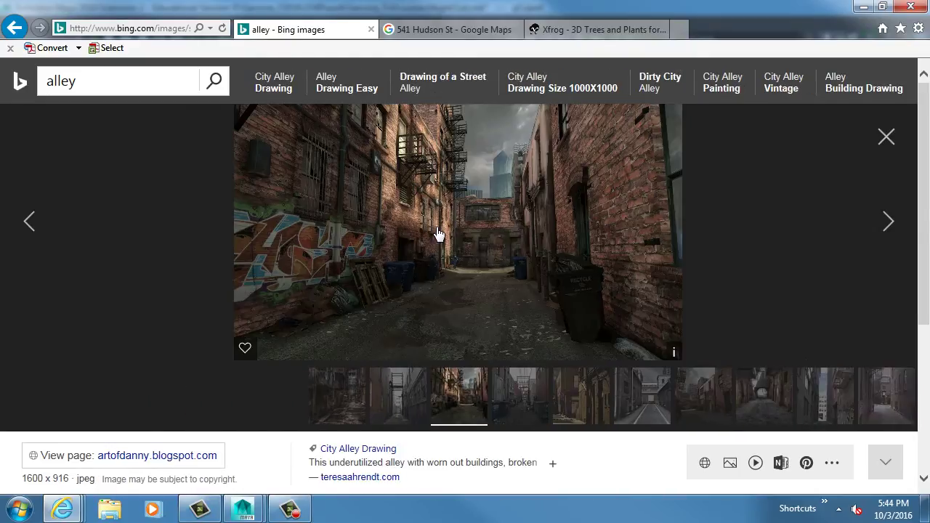
{"action": "key", "text": "Right"}
{"action": "key", "text": "Right"}
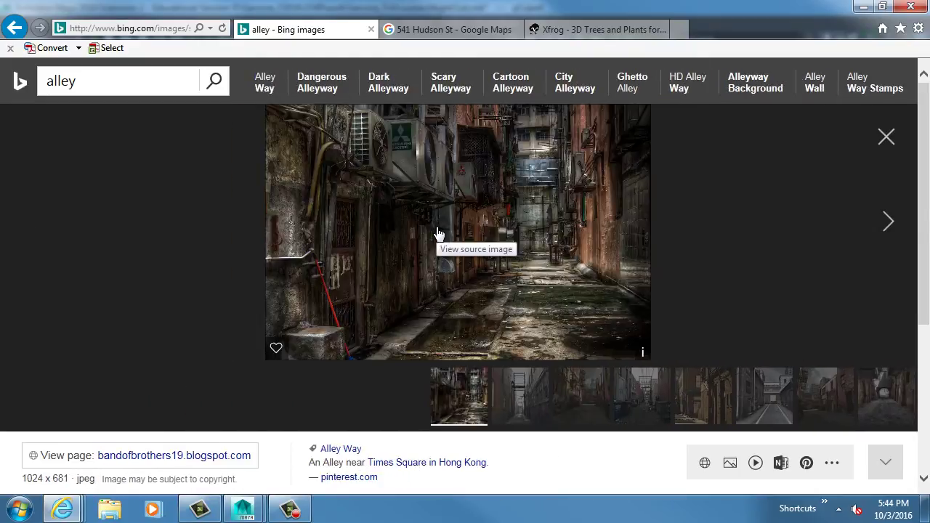
Step: Open a new browser tab and search the web for "forbidden kingdom"
{"action": "key", "text": "ctrl+t"}
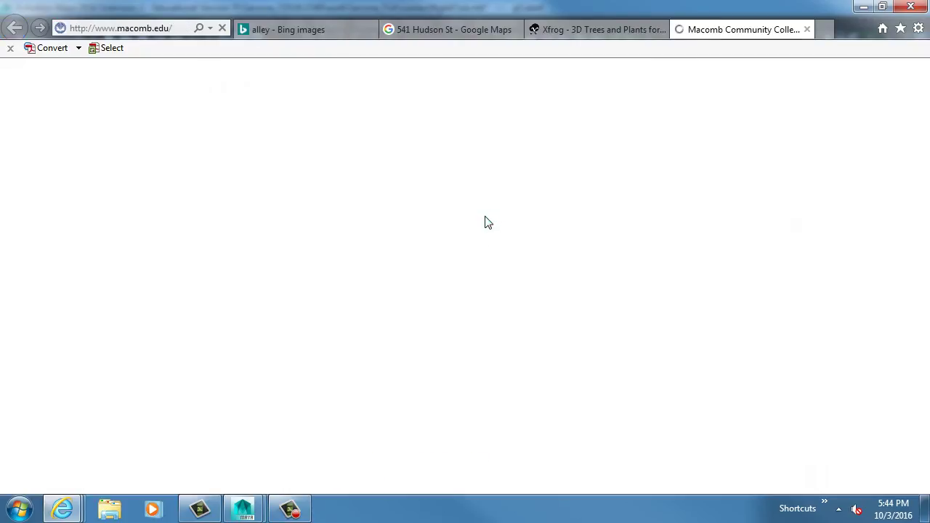
{"action": "key", "text": "alt+d"}
{"action": "type", "text": "forbb"}
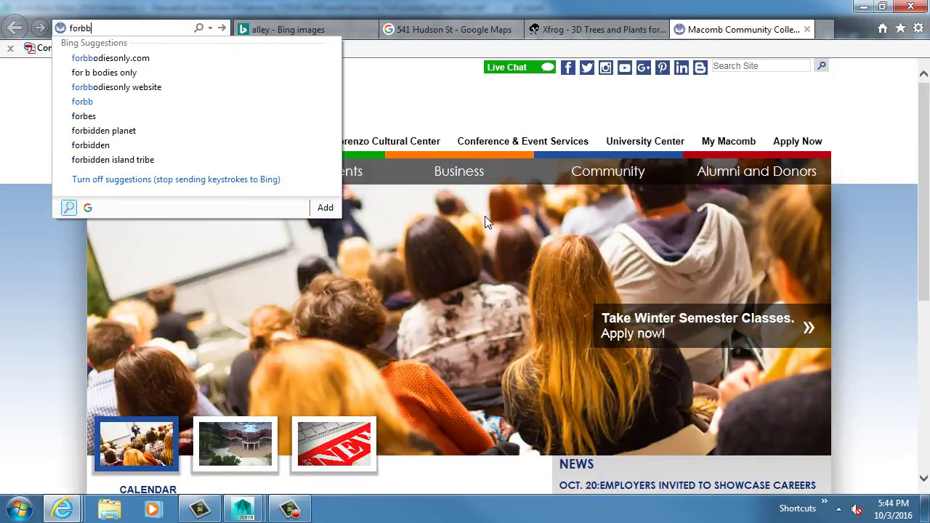
{"action": "type", "text": "i"}
{"action": "key", "text": "BackSpace"}
{"action": "key", "text": "BackSpace"}
{"action": "type", "text": "idden "}
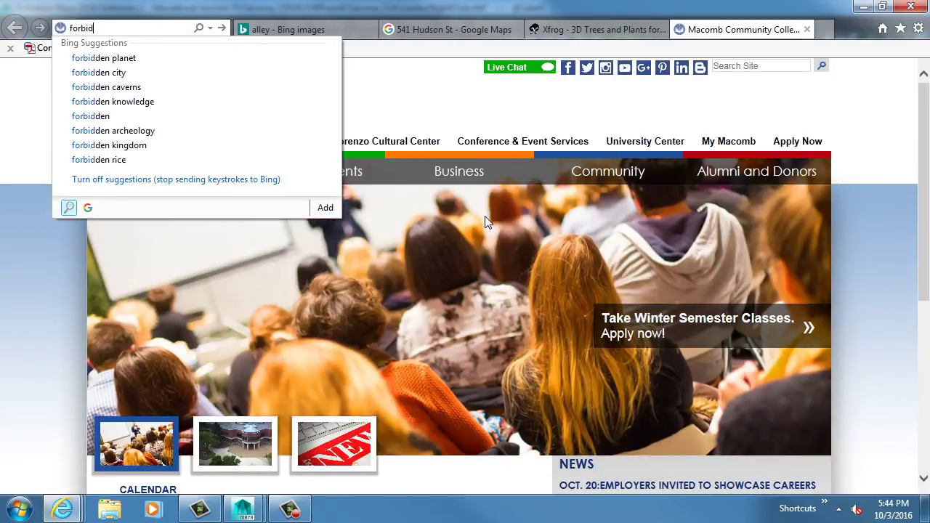
{"action": "type", "text": "kingdom"}
{"action": "key", "text": "Return"}
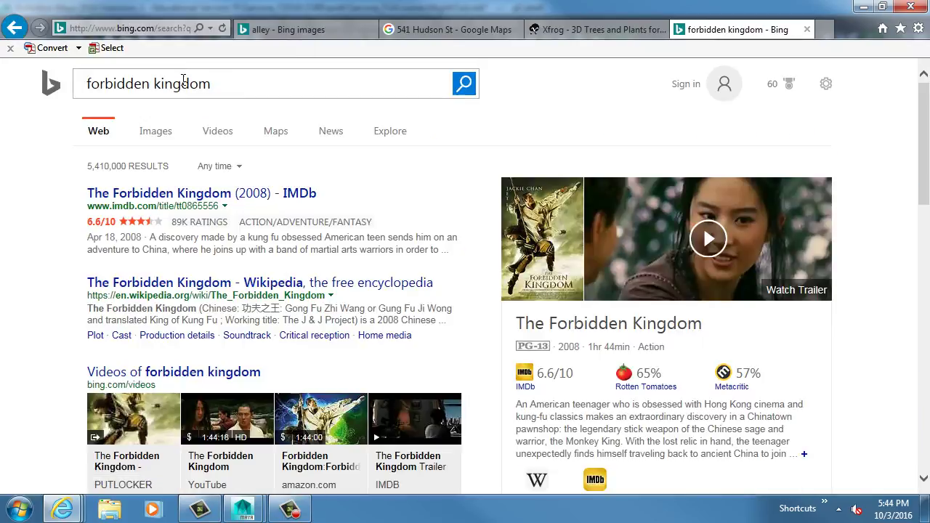
Step: Change the search to "forbidden city" and browse its image results
{"action": "double_click", "coordinate": [183, 84]}
{"action": "key", "text": "BackSpace"}
{"action": "key", "text": "Return"}
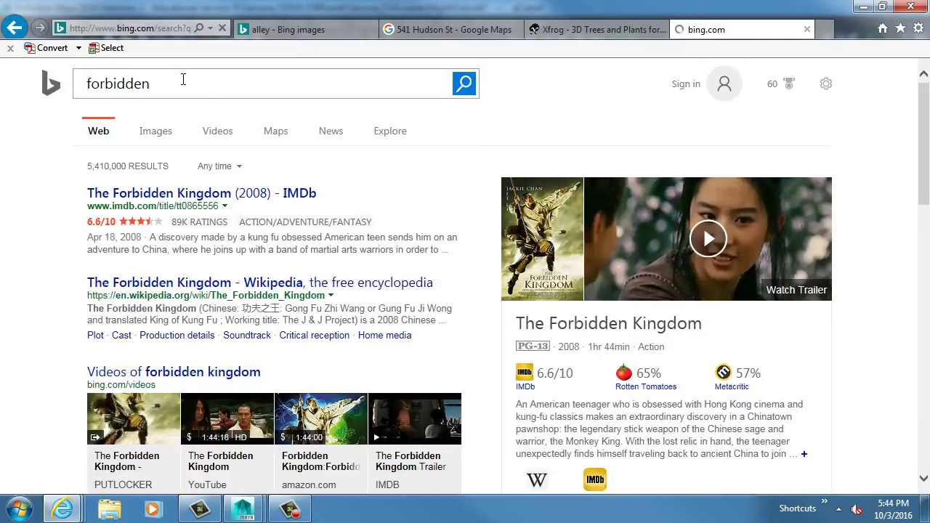
{"action": "left_click", "coordinate": [163, 87]}
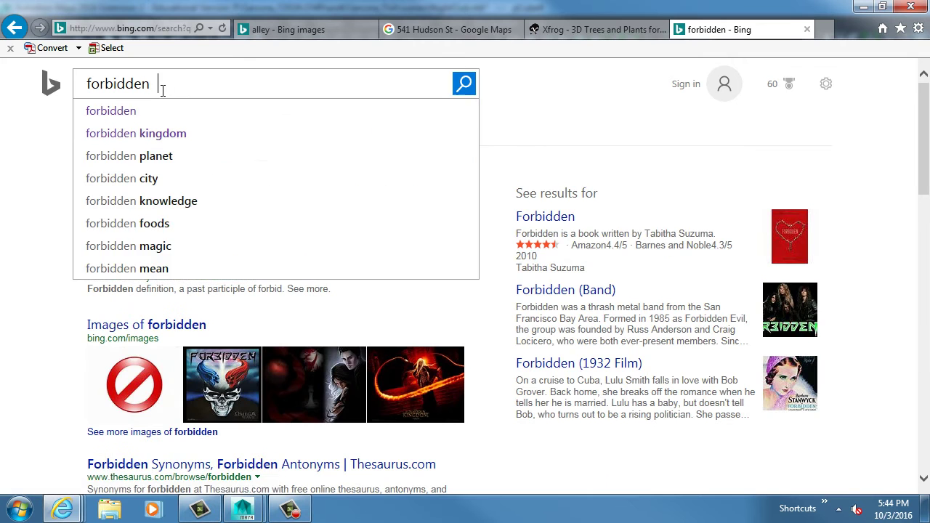
{"action": "type", "text": "city"}
{"action": "key", "text": "Return"}
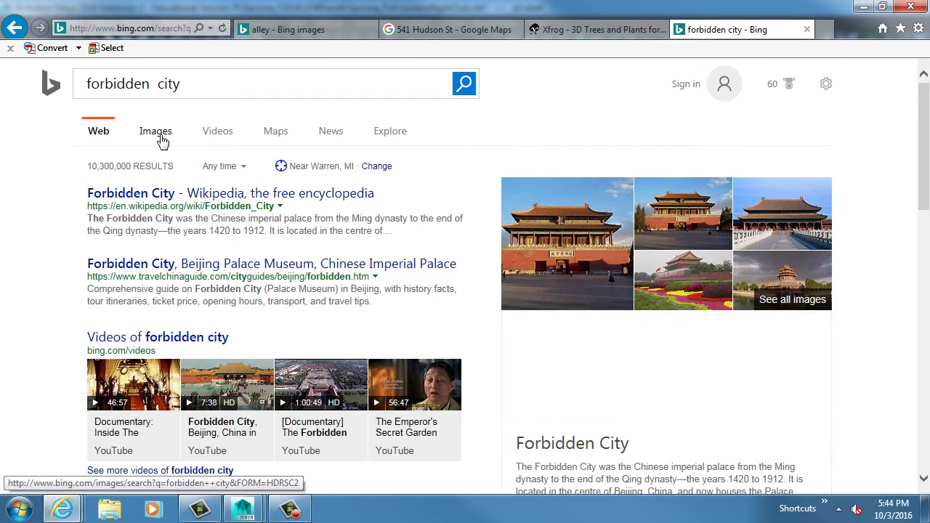
{"action": "left_click", "coordinate": [160, 138]}
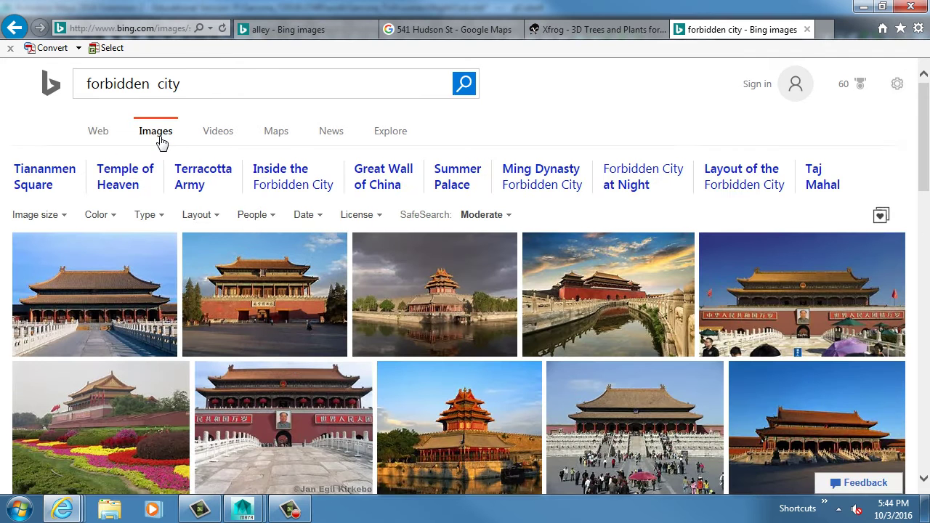
{"action": "scroll", "coordinate": [292, 322], "scroll_direction": "down", "scroll_amount": 3}
{"action": "scroll", "coordinate": [292, 322], "scroll_direction": "up", "scroll_amount": 3}
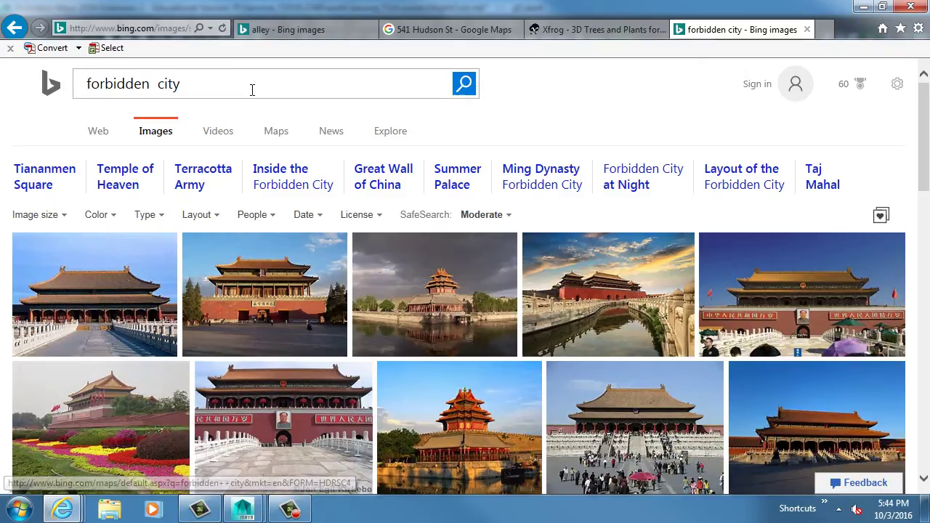
Step: Close the Xfrog and Forbidden City browser tabs and return to the alley picture
{"action": "left_click", "coordinate": [607, 30]}
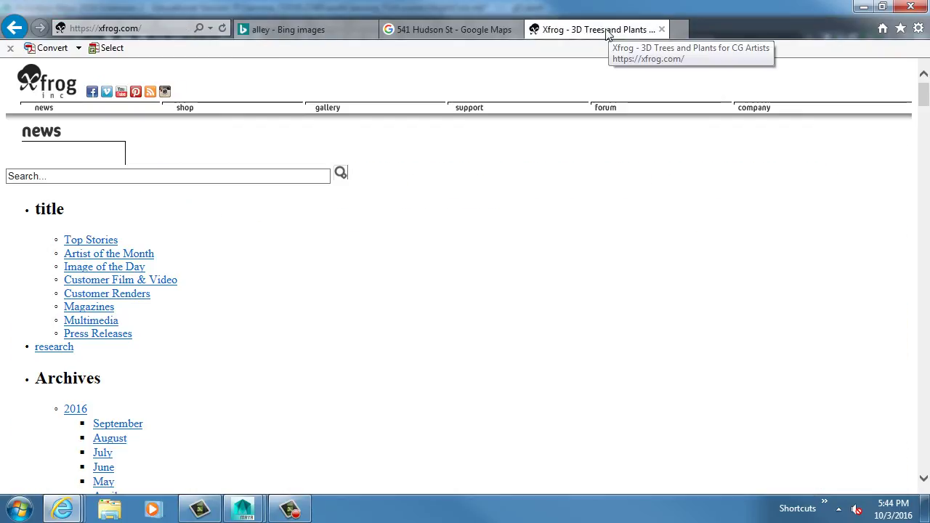
{"action": "middle_click", "coordinate": [607, 30]}
{"action": "left_click", "coordinate": [308, 30]}
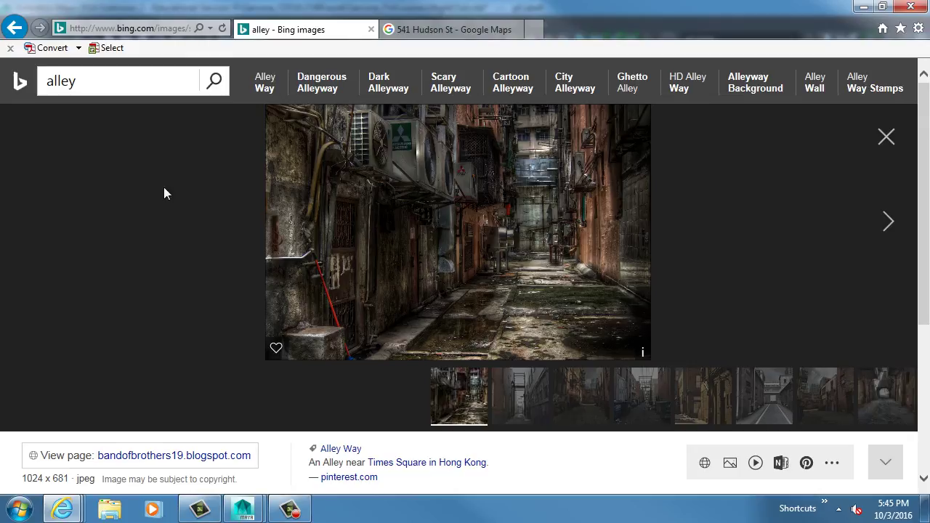
Step: Switch to Maya and examine the nightclub block-out along the facade, from the street sign and entrance to the trash can end
{"action": "key", "text": "alt+Tab"}
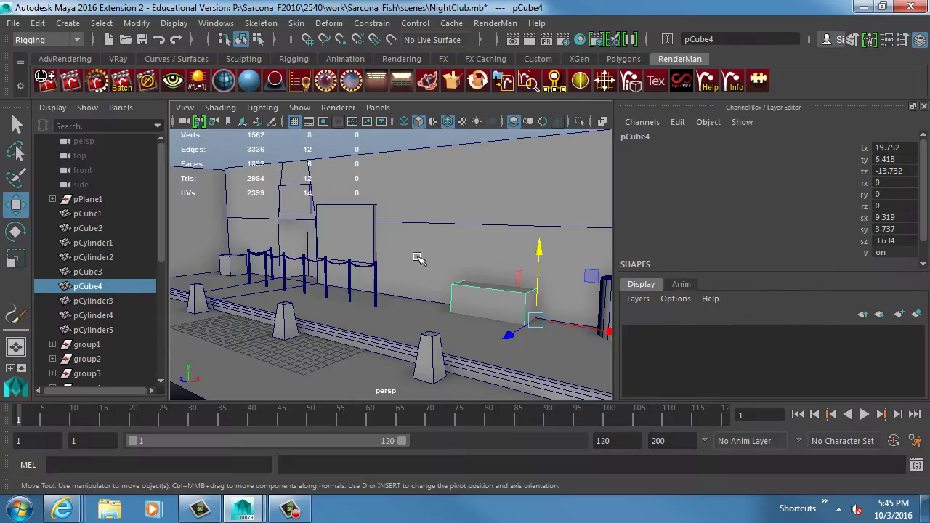
{"action": "left_click_drag", "start_coordinate": [418, 259], "coordinate": [449, 282], "text": "alt"}
{"action": "right_click_drag", "start_coordinate": [449, 283], "coordinate": [430, 286], "text": "alt"}
{"action": "middle_click_drag", "start_coordinate": [430, 286], "coordinate": [534, 303], "text": "alt"}
{"action": "right_click_drag", "start_coordinate": [534, 303], "coordinate": [493, 298], "text": "alt"}
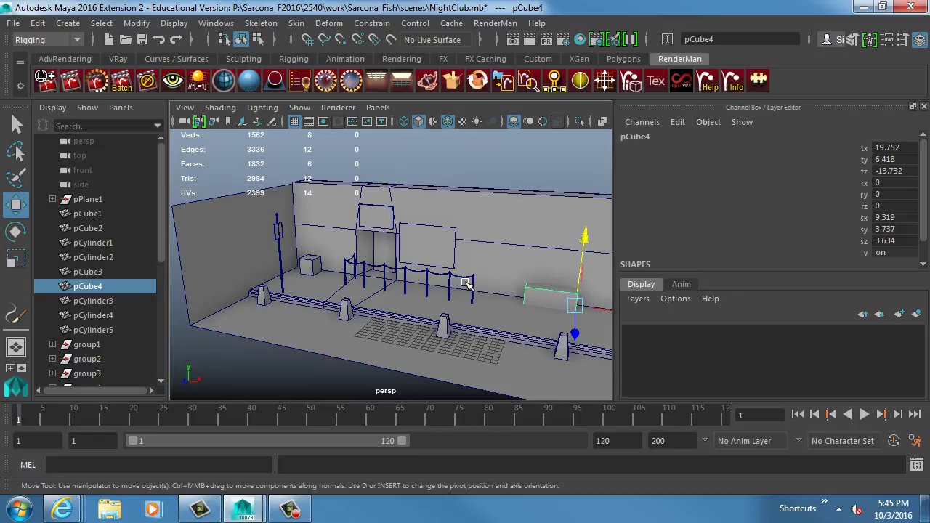
{"action": "left_click_drag", "start_coordinate": [460, 267], "coordinate": [481, 272], "text": "alt"}
{"action": "middle_click_drag", "start_coordinate": [482, 272], "coordinate": [390, 268], "text": "alt"}
{"action": "left_click_drag", "start_coordinate": [390, 268], "coordinate": [382, 268], "text": "alt"}
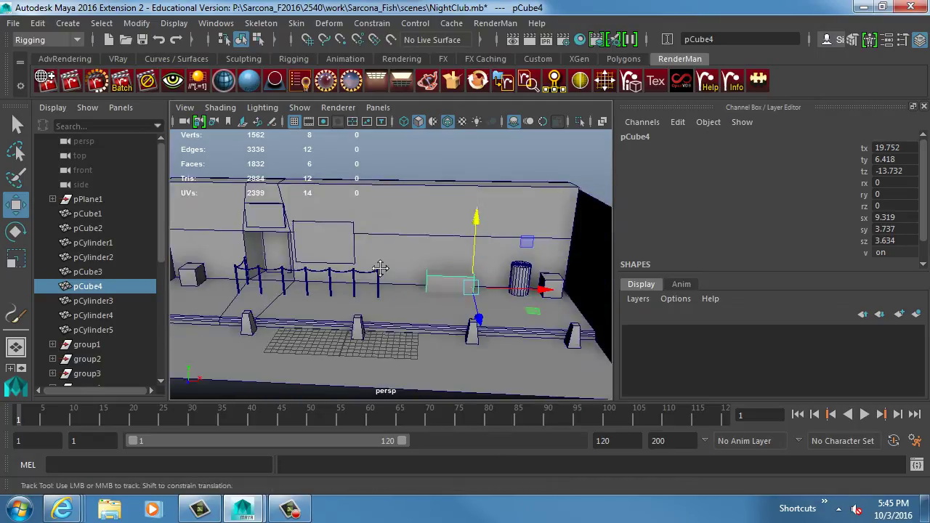
{"action": "middle_click_drag", "start_coordinate": [382, 269], "coordinate": [445, 272], "text": "alt"}
{"action": "right_click_drag", "start_coordinate": [444, 272], "coordinate": [554, 279], "text": "alt"}
{"action": "middle_click_drag", "start_coordinate": [425, 277], "coordinate": [499, 275], "text": "alt"}
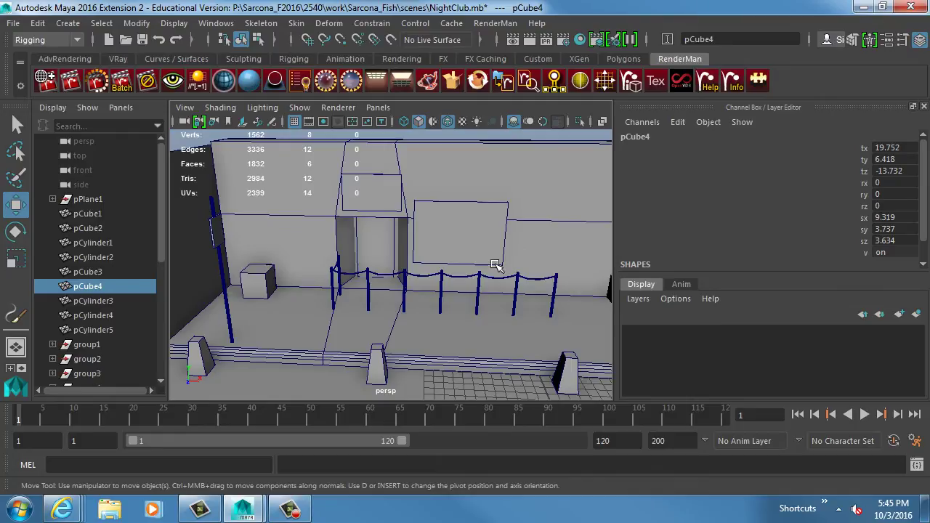
Step: Move the bench block away from the nightclub wall along Z, to Translate Z -10.022
{"action": "key", "text": "f"}
{"action": "left_click_drag", "start_coordinate": [380, 315], "coordinate": [401, 324], "text": "alt"}
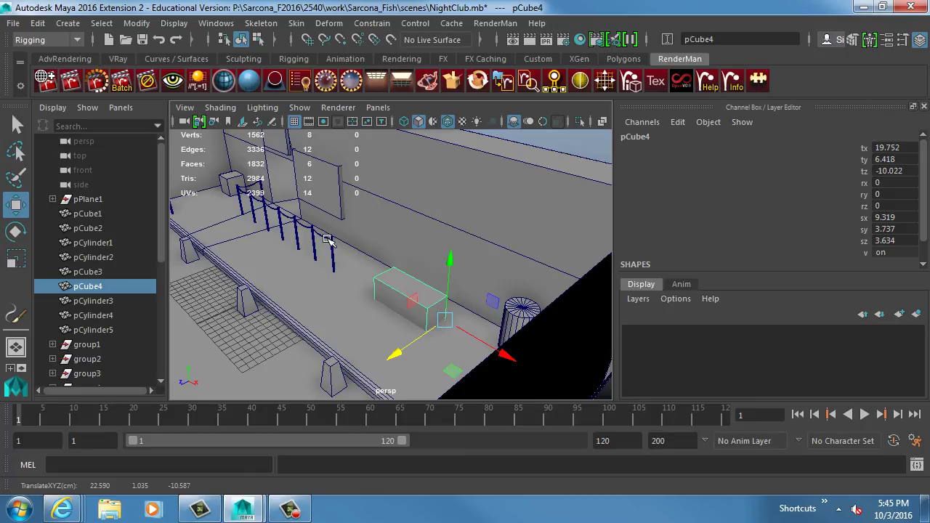
{"action": "left_click_drag", "start_coordinate": [224, 302], "coordinate": [417, 254], "text": "alt"}
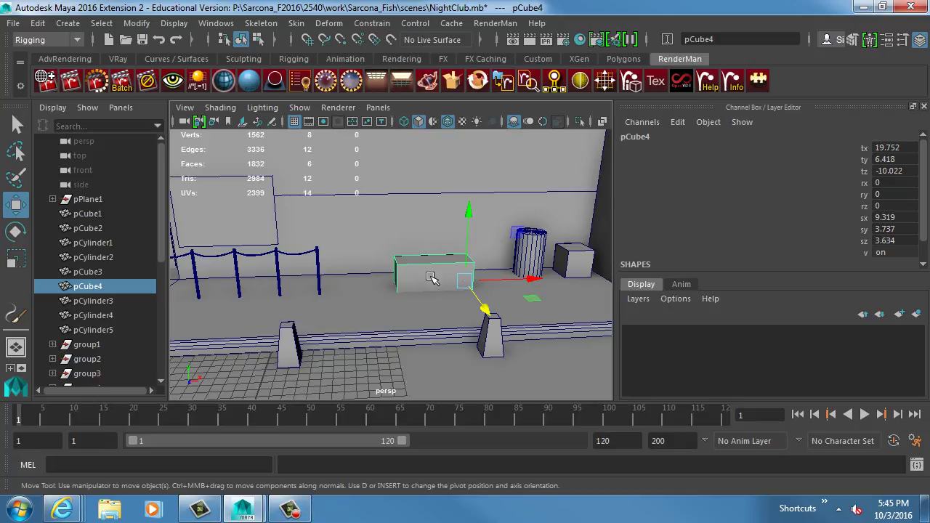
Step: Reshape the bench block into a tall box against the wall, with Scale X 8.447, Scale Y 12.853 and Translate Z -13.787
{"action": "key", "text": "f"}
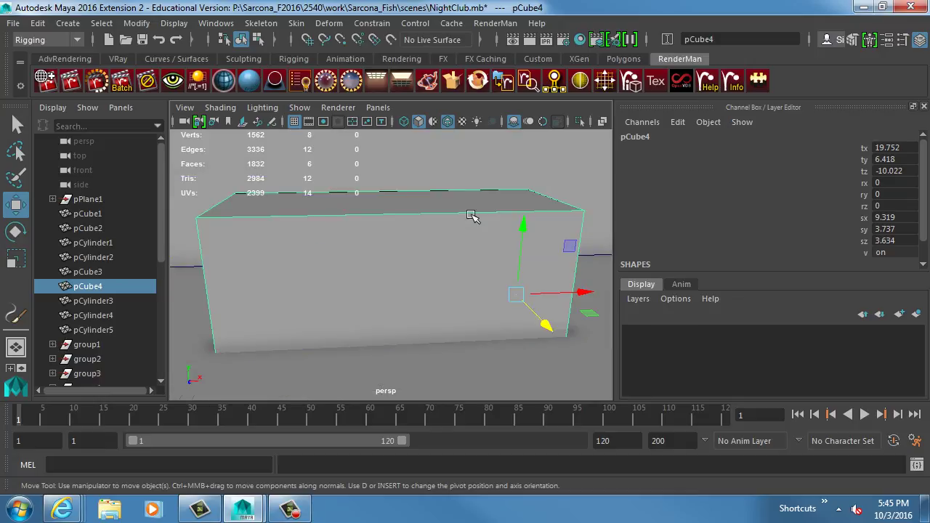
{"action": "scroll", "coordinate": [508, 225], "scroll_direction": "down", "scroll_amount": 10}
{"action": "key", "text": "r"}
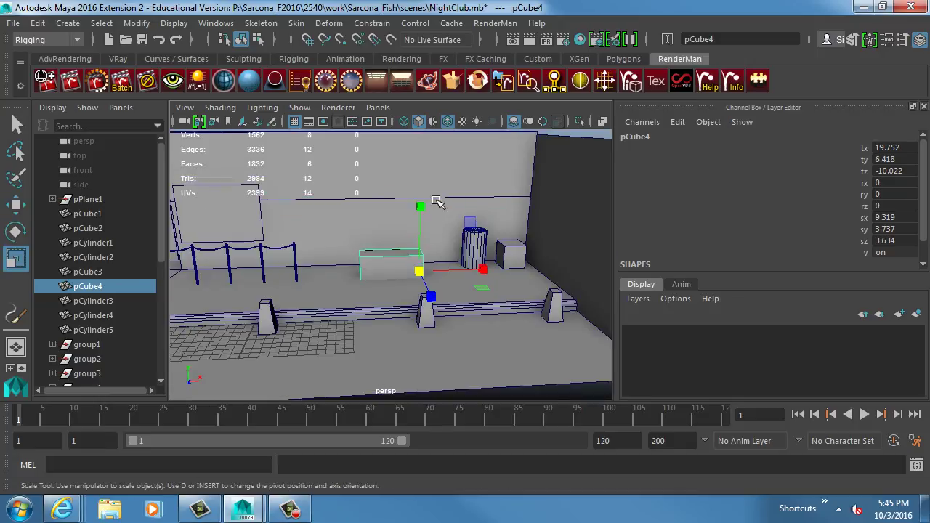
{"action": "left_click_drag", "start_coordinate": [420, 205], "coordinate": [401, 120]}
{"action": "left_click_drag", "start_coordinate": [395, 165], "coordinate": [411, 192], "text": "alt"}
{"action": "key", "text": "w"}
{"action": "key", "text": "r"}
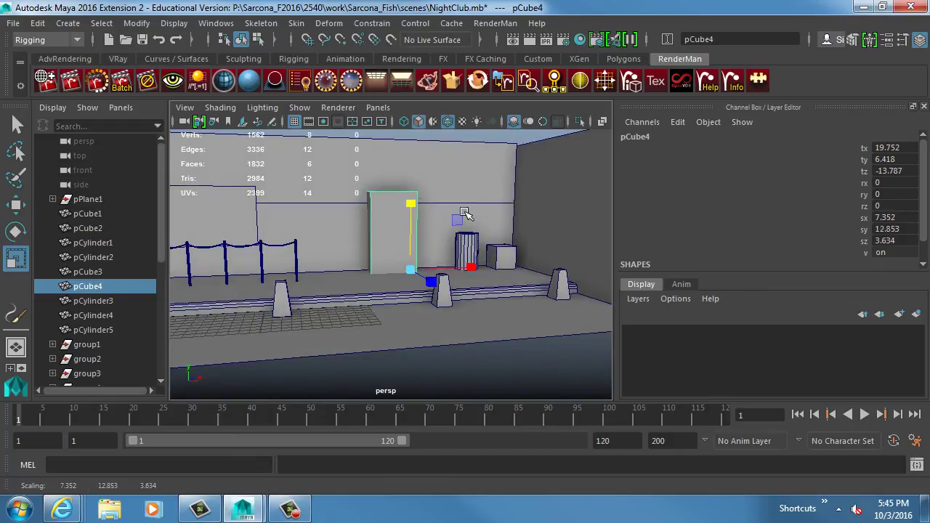
{"action": "left_click_drag", "start_coordinate": [471, 266], "coordinate": [480, 267]}
{"action": "left_click", "coordinate": [513, 375]}
Step: Scale the tall box down uniformly and lower it so it stands on the sidewalk near the trash can
{"action": "mouse_move", "coordinate": [510, 313]}
{"action": "left_mouse_down", "text": "alt"}
{"action": "mouse_move", "coordinate": [386, 315]}
{"action": "mouse_move", "coordinate": [473, 237]}
{"action": "mouse_move", "coordinate": [496, 304]}
{"action": "left_mouse_up", "text": "alt"}
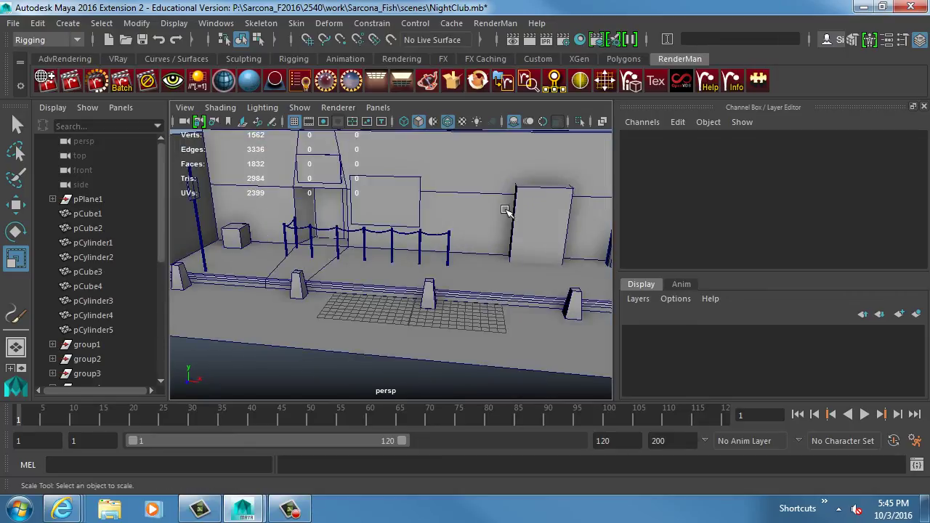
{"action": "left_click_drag", "start_coordinate": [552, 204], "coordinate": [318, 223], "text": "alt"}
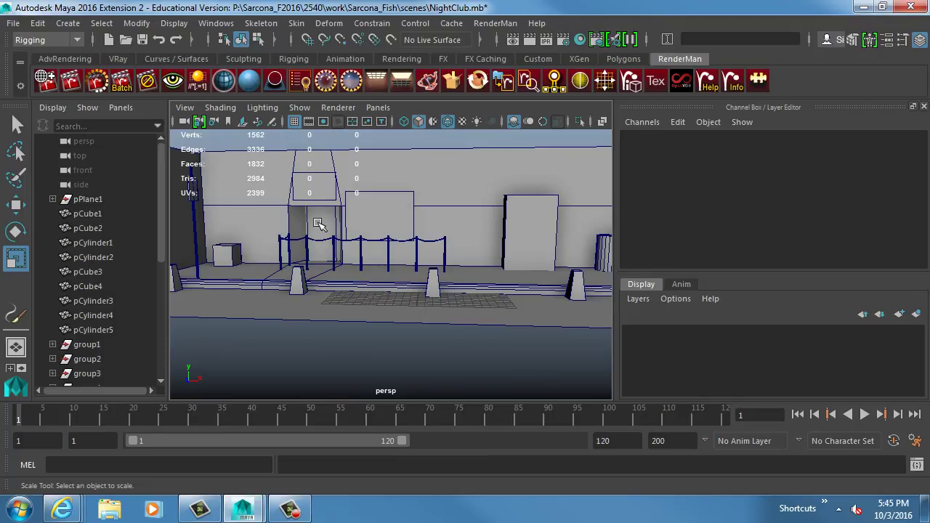
{"action": "left_click", "coordinate": [527, 224]}
{"action": "left_click_drag", "start_coordinate": [539, 248], "coordinate": [385, 247], "text": "alt"}
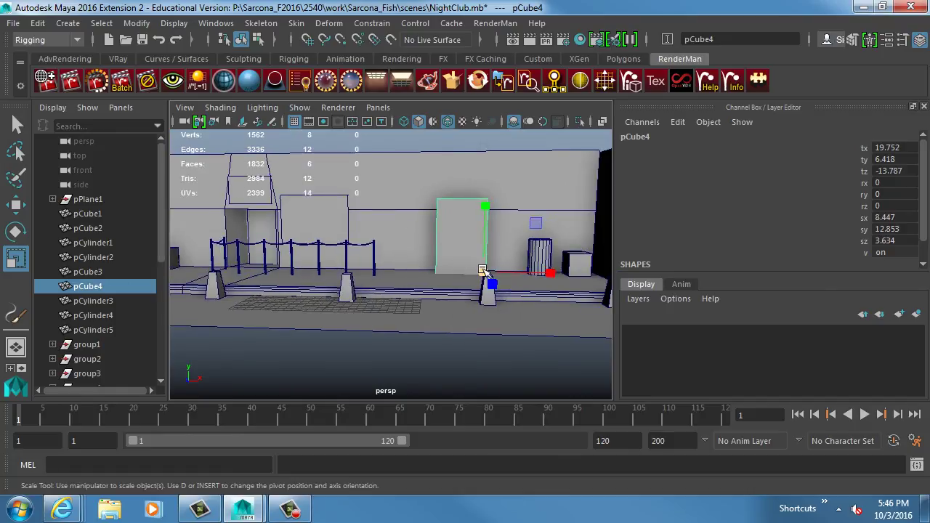
{"action": "left_click_drag", "start_coordinate": [484, 274], "coordinate": [472, 252]}
{"action": "left_click", "coordinate": [481, 249]}
{"action": "key", "text": "w"}
{"action": "mouse_move", "coordinate": [484, 220]}
{"action": "left_mouse_down"}
{"action": "mouse_move", "coordinate": [488, 252]}
{"action": "mouse_move", "coordinate": [481, 231]}
{"action": "left_mouse_up"}
{"action": "key", "text": "r"}
{"action": "key", "text": "w"}
Step: Examine the whole nightclub block-out along the facade, from the trash can end to the street sign
{"action": "left_click_drag", "start_coordinate": [404, 250], "coordinate": [463, 242], "text": "alt"}
{"action": "middle_click_drag", "start_coordinate": [463, 242], "coordinate": [460, 243], "text": "alt"}
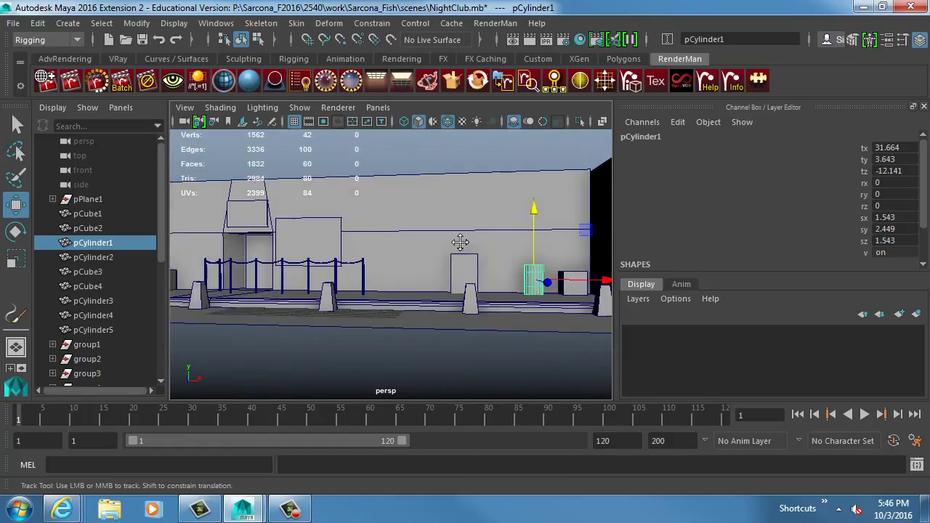
{"action": "left_click_drag", "start_coordinate": [441, 247], "coordinate": [350, 254], "text": "alt"}
{"action": "middle_click_drag", "start_coordinate": [350, 254], "coordinate": [423, 279], "text": "alt"}
{"action": "mouse_move", "coordinate": [423, 278]}
{"action": "left_mouse_down", "text": "alt"}
{"action": "mouse_move", "coordinate": [398, 278]}
{"action": "mouse_move", "coordinate": [430, 280]}
{"action": "left_mouse_up", "text": "alt"}
{"action": "right_click_drag", "start_coordinate": [430, 280], "coordinate": [431, 279], "text": "alt"}
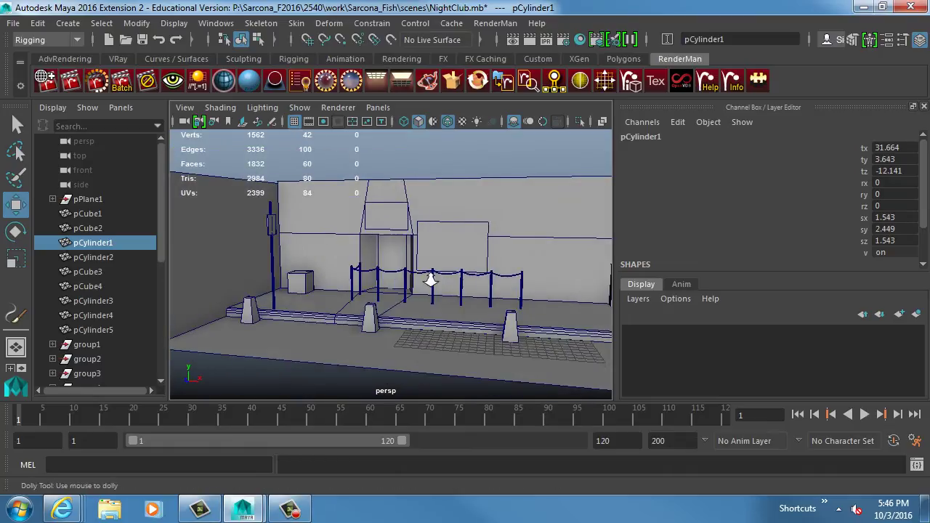
{"action": "scroll", "coordinate": [411, 279], "scroll_direction": "down", "scroll_amount": 4}
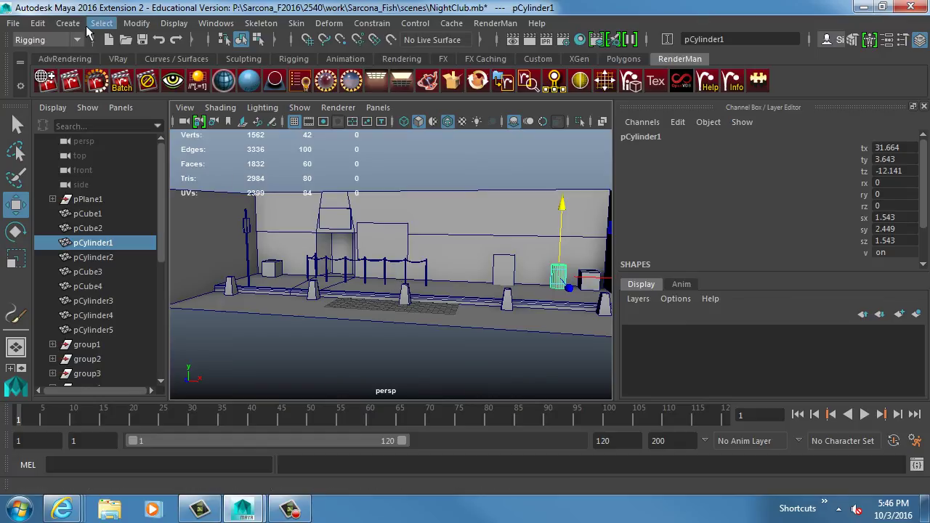
Step: Create a V-Ray sphere light and place it above the street's trash can end at Translate 33.741, 18.782, 17.059
{"action": "left_click", "coordinate": [68, 24]}
{"action": "mouse_move", "coordinate": [119, 77]}
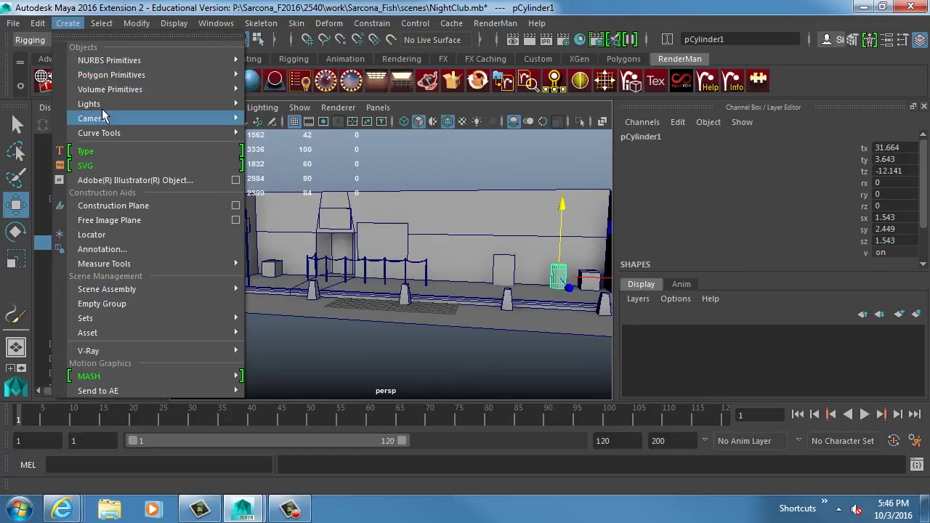
{"action": "mouse_move", "coordinate": [182, 106]}
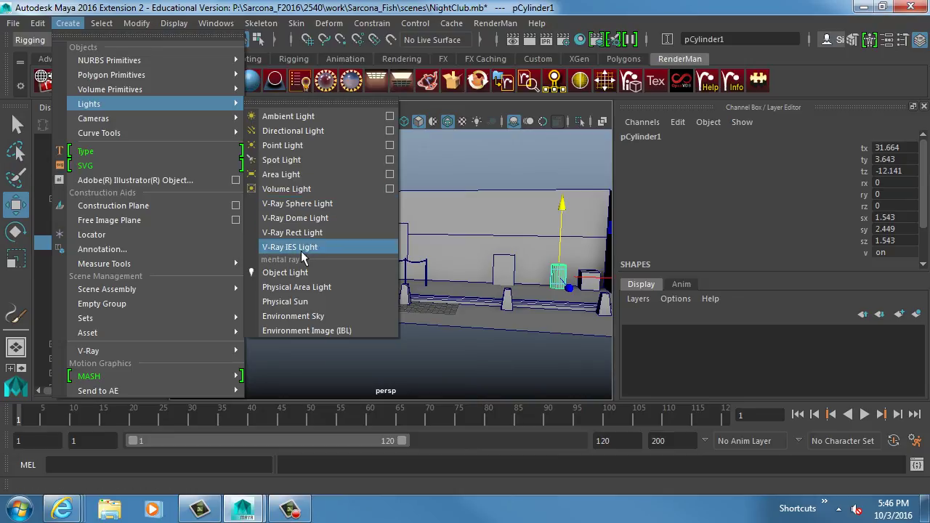
{"action": "left_click", "coordinate": [313, 205]}
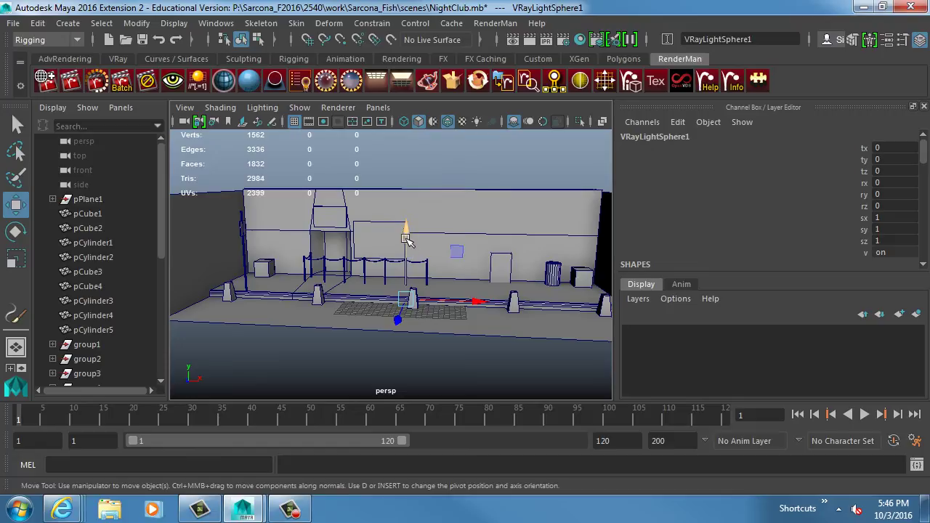
{"action": "left_click_drag", "start_coordinate": [405, 239], "coordinate": [482, 259]}
{"action": "right_click_drag", "start_coordinate": [482, 258], "coordinate": [462, 240], "text": "alt"}
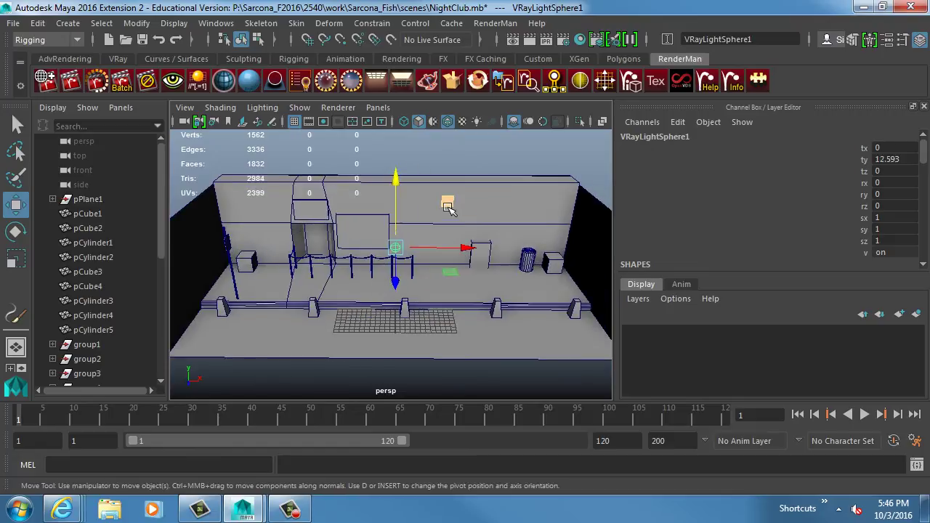
{"action": "left_click_drag", "start_coordinate": [447, 206], "coordinate": [591, 220]}
{"action": "middle_click_drag", "start_coordinate": [584, 218], "coordinate": [473, 225], "text": "alt"}
{"action": "left_click_drag", "start_coordinate": [484, 222], "coordinate": [594, 276]}
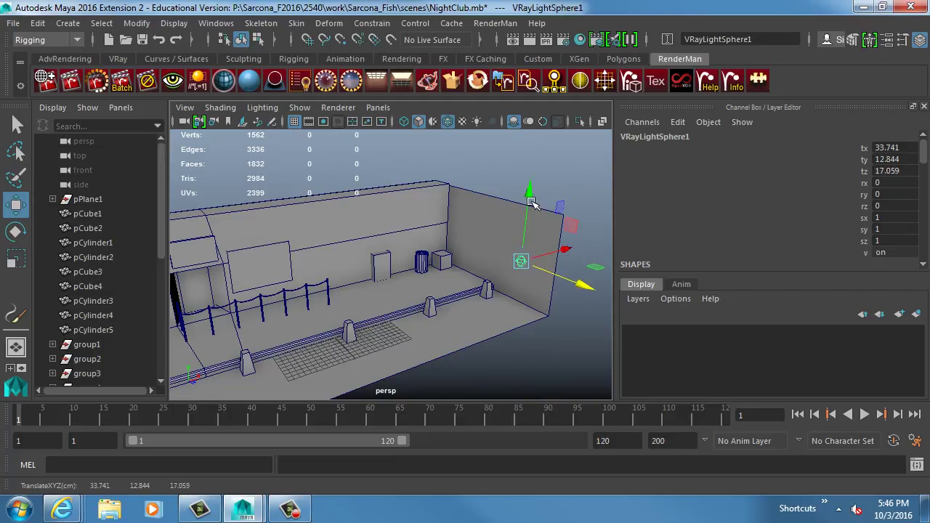
{"action": "left_click_drag", "start_coordinate": [532, 196], "coordinate": [449, 218]}
Step: Set the scene's renderer to V-Ray in the render settings and close them
{"action": "left_click", "coordinate": [565, 41]}
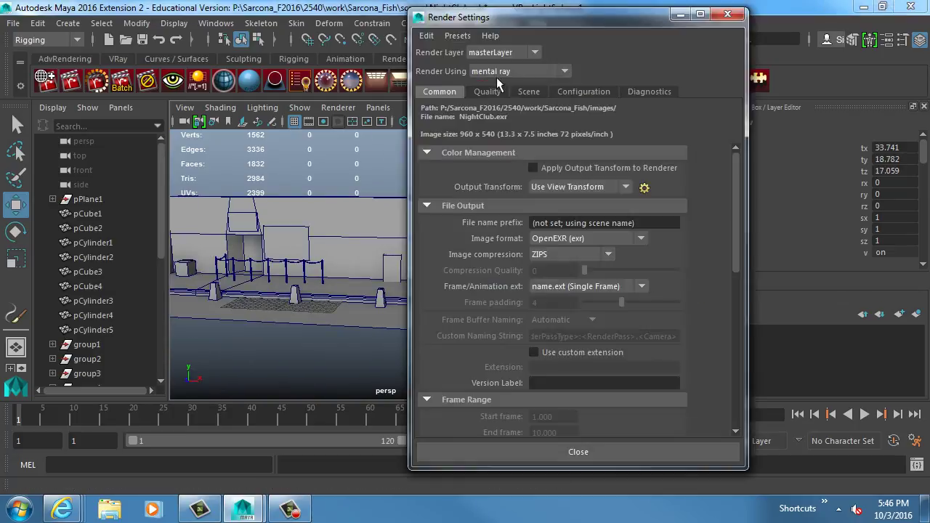
{"action": "left_click", "coordinate": [519, 71]}
{"action": "left_click", "coordinate": [501, 176]}
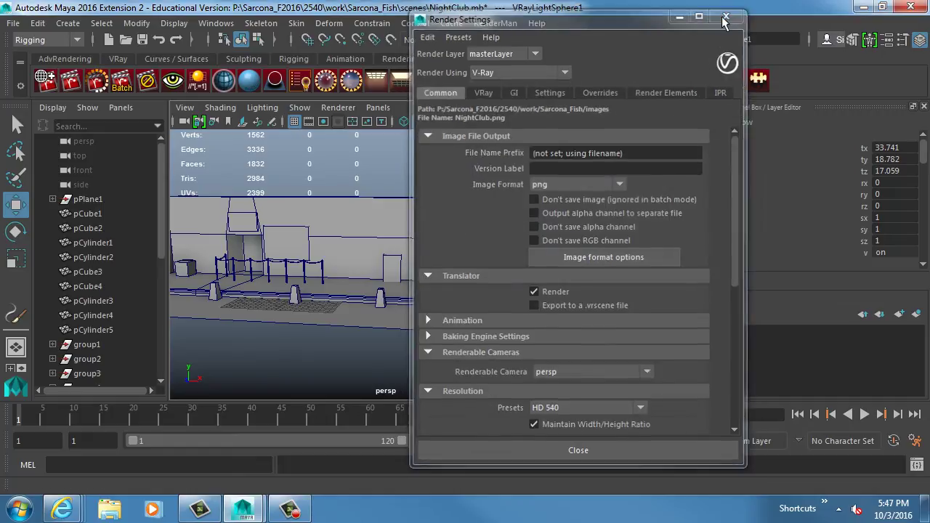
{"action": "left_click", "coordinate": [727, 14]}
Step: Duplicate the sphere light twice along the facade, to Translate X 3.431 and about -29.7
{"action": "left_click_drag", "start_coordinate": [511, 223], "coordinate": [206, 219]}
{"action": "key", "text": "ctrl+d"}
{"action": "middle_click_drag", "start_coordinate": [369, 222], "coordinate": [411, 225], "text": "alt"}
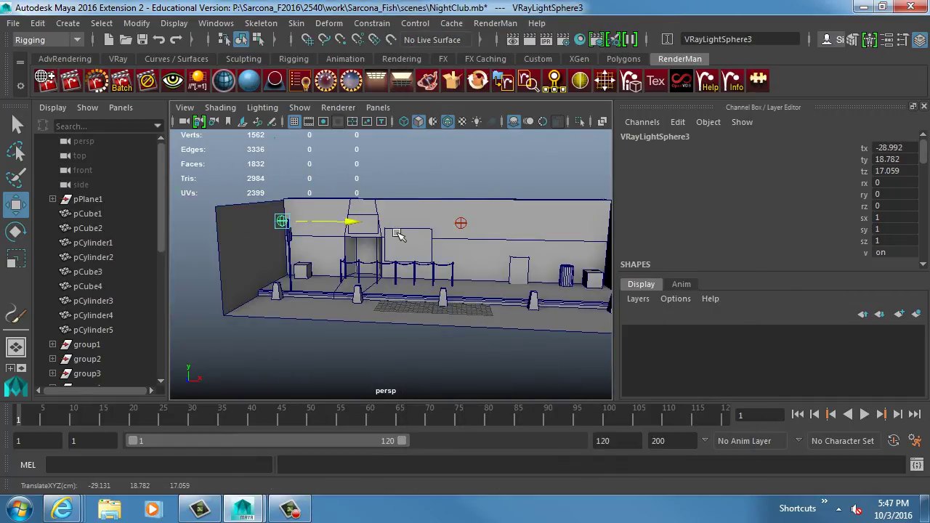
{"action": "left_click", "coordinate": [462, 222]}
Step: Frame the facade at an angle, render the current frame with V-Ray and close the frame buffer after checking it
{"action": "left_click_drag", "start_coordinate": [477, 247], "coordinate": [437, 242], "text": "alt"}
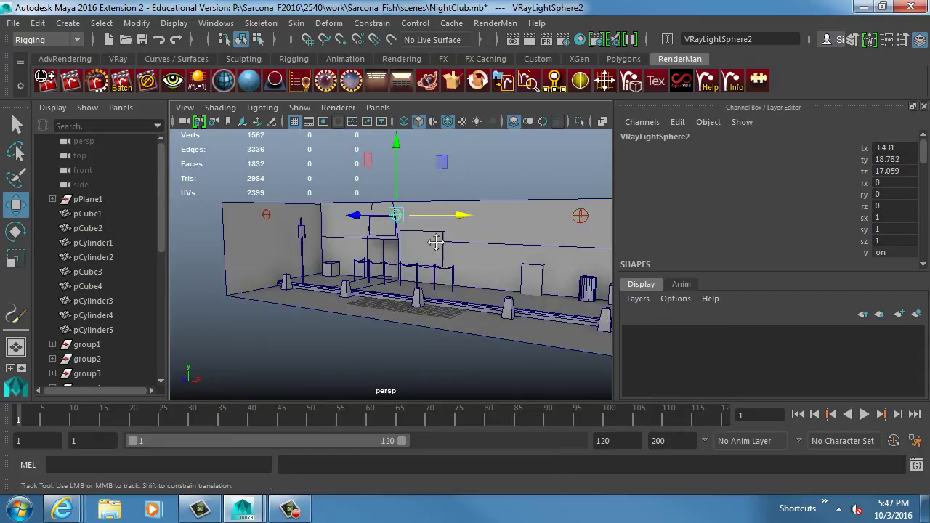
{"action": "middle_click_drag", "start_coordinate": [436, 241], "coordinate": [386, 218], "text": "alt"}
{"action": "right_click_drag", "start_coordinate": [386, 218], "coordinate": [427, 229], "text": "alt"}
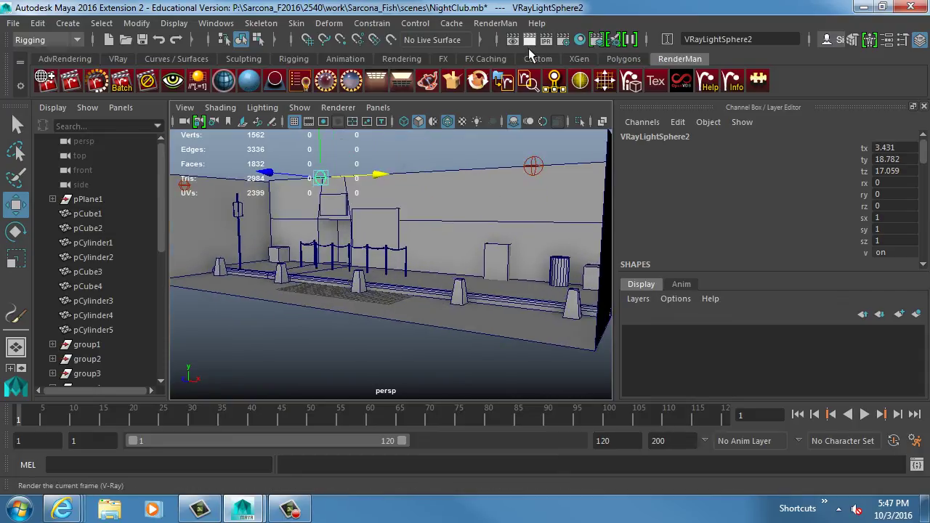
{"action": "left_click", "coordinate": [528, 45]}
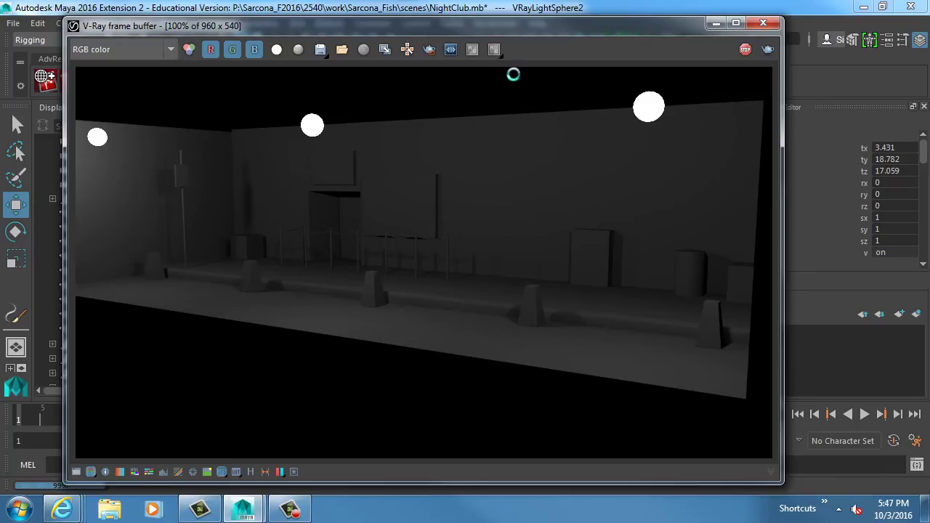
{"action": "left_click", "coordinate": [756, 26]}
Step: Set the Intensity multiplier of all three V-Ray sphere lights to 40
{"action": "key", "text": "ctrl+a"}
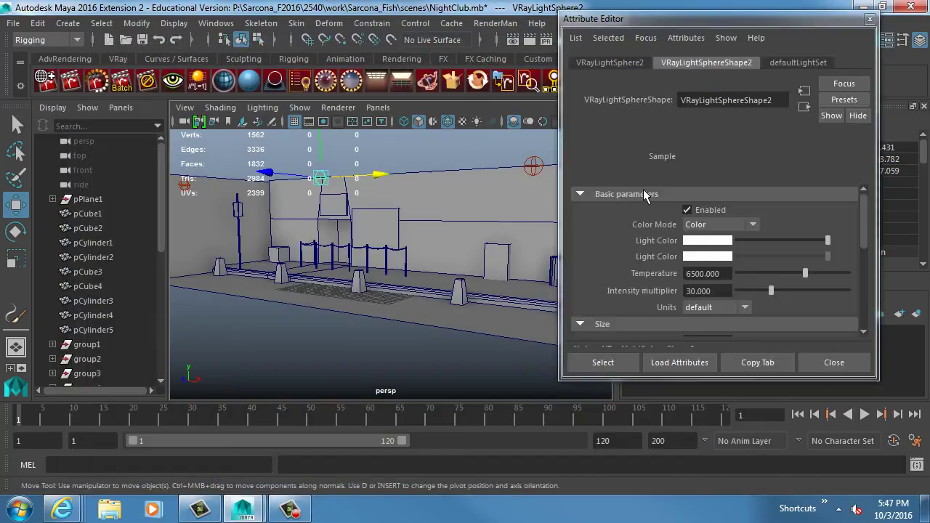
{"action": "double_click", "coordinate": [720, 276]}
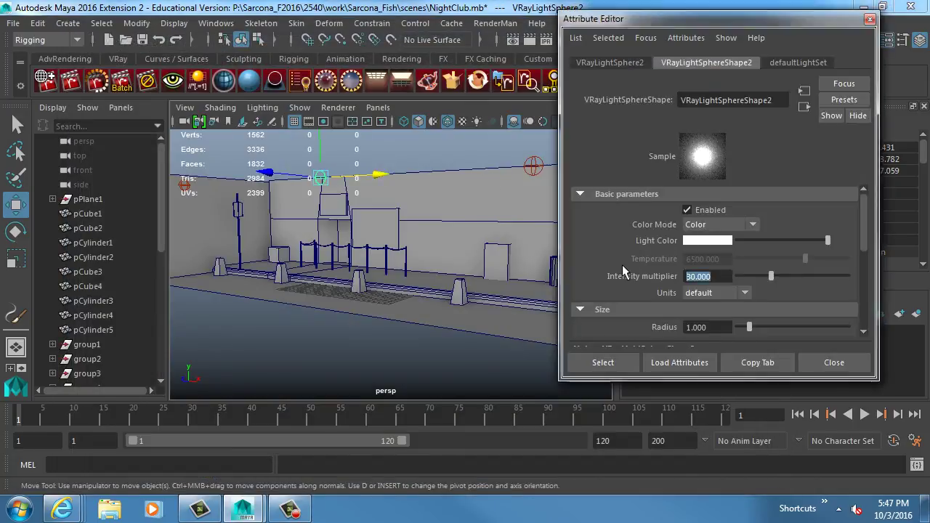
{"action": "type", "text": "40"}
{"action": "key", "text": "Return"}
{"action": "left_click", "coordinate": [534, 166]}
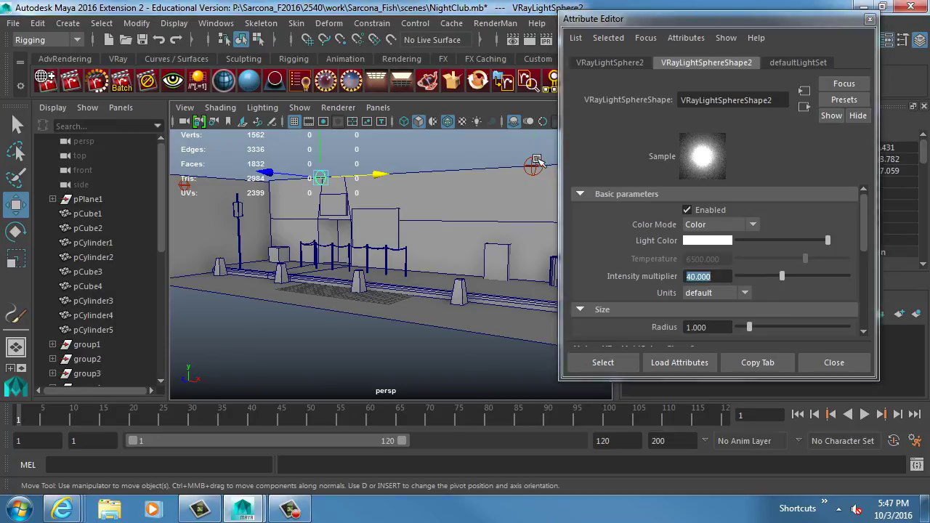
{"action": "double_click", "coordinate": [691, 276]}
{"action": "key", "text": "Return"}
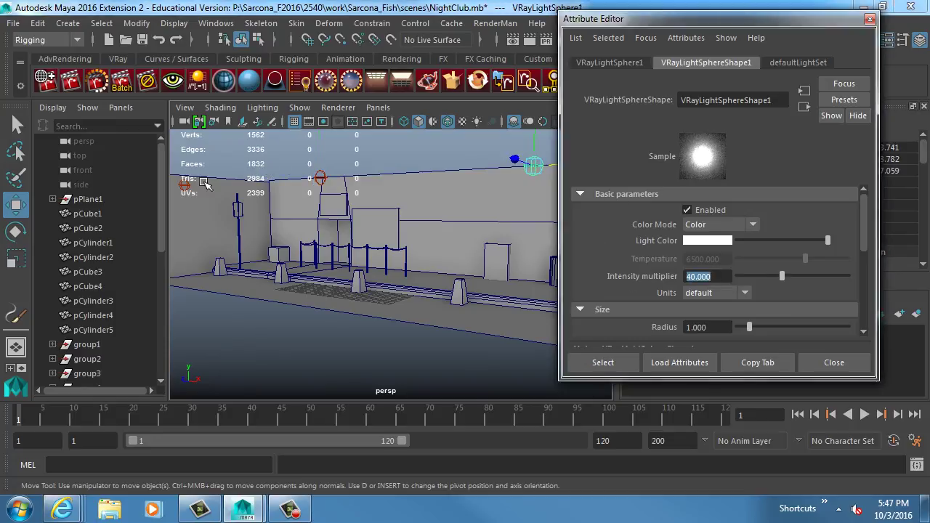
{"action": "left_click", "coordinate": [204, 183]}
{"action": "double_click", "coordinate": [697, 277]}
{"action": "type", "text": "40"}
{"action": "key", "text": "Return"}
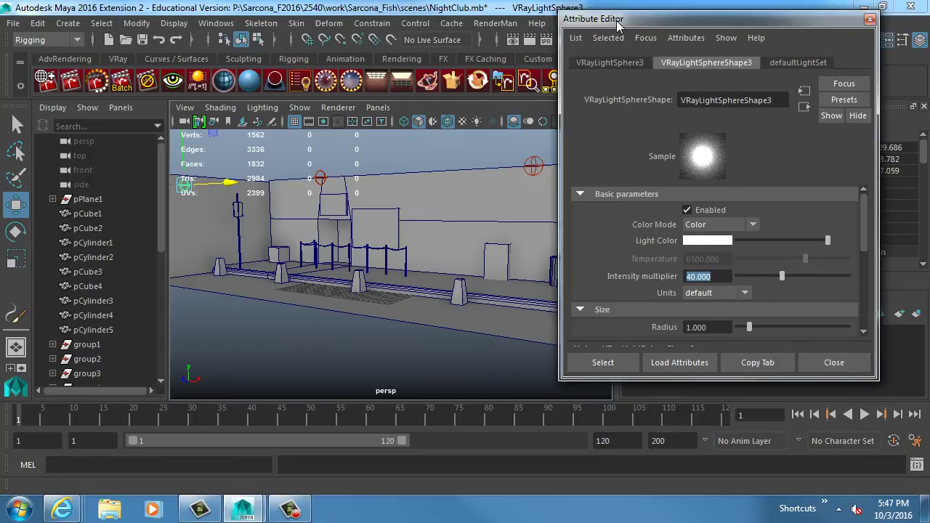
Step: Switch to the Rendering menu set and render the current frame again with the brighter lights
{"action": "left_click_drag", "start_coordinate": [618, 26], "coordinate": [622, 48]}
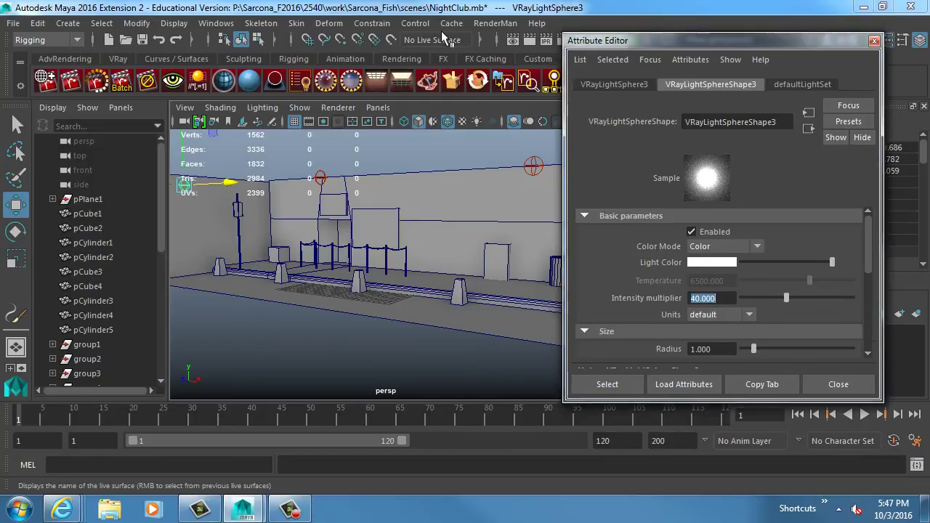
{"action": "left_click", "coordinate": [46, 40]}
{"action": "left_click", "coordinate": [32, 114]}
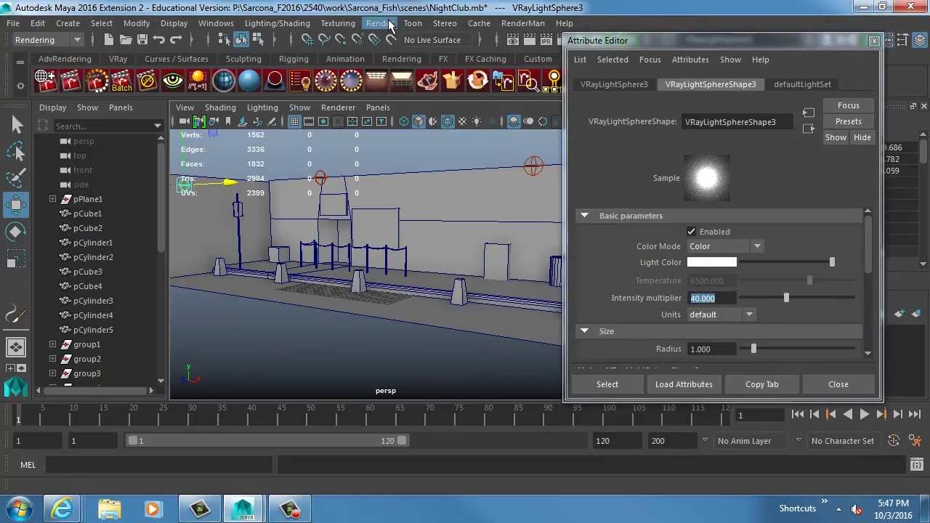
{"action": "left_click", "coordinate": [225, 23]}
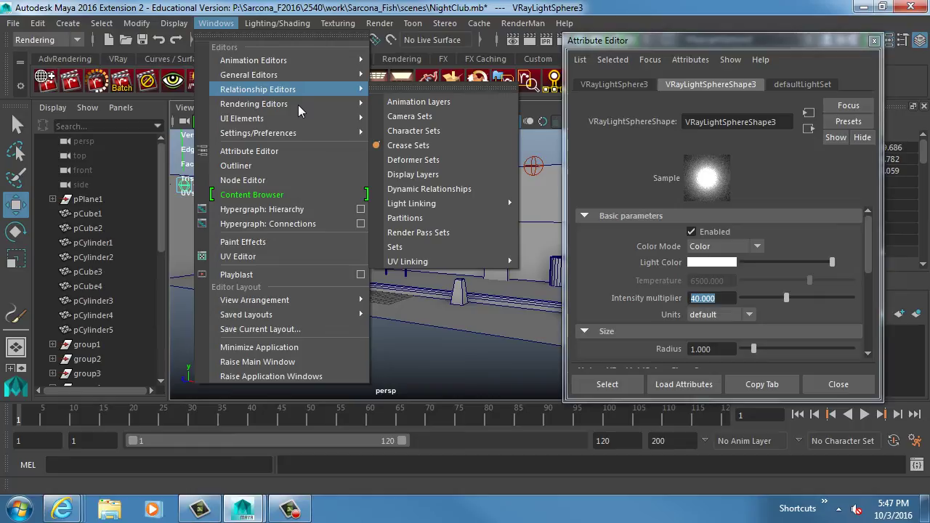
{"action": "mouse_move", "coordinate": [278, 103]}
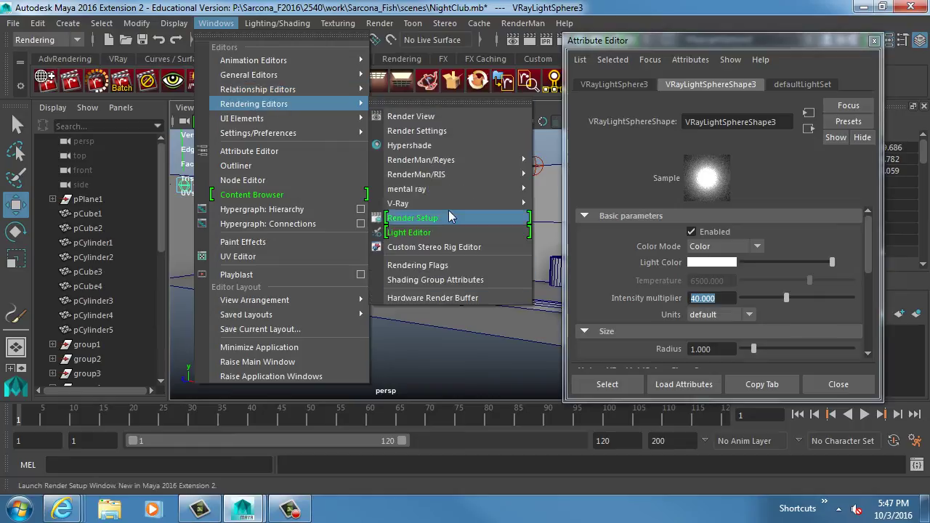
{"action": "mouse_move", "coordinate": [515, 208]}
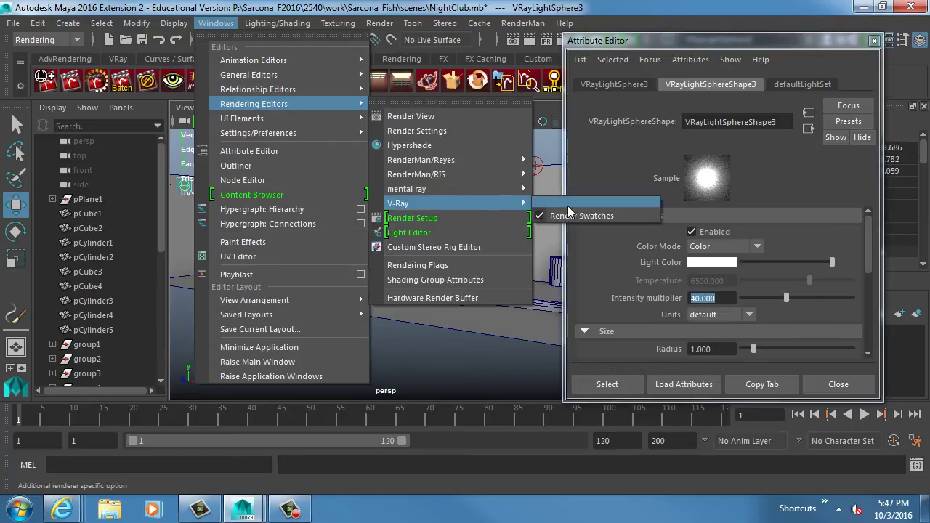
{"action": "left_click", "coordinate": [531, 45]}
{"action": "left_click", "coordinate": [531, 41]}
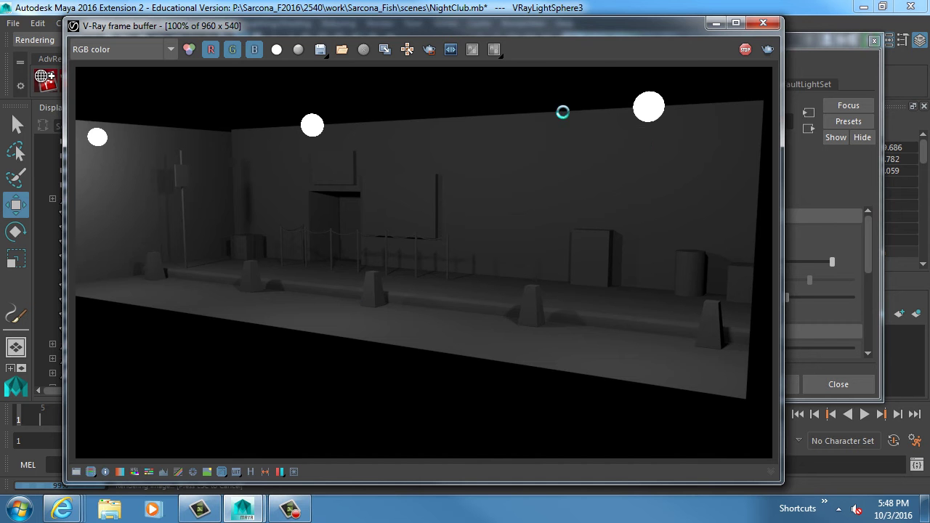
Step: Switch to the Bing images page in Internet Explorer, search for "street light" and browse the results
{"action": "mouse_move", "coordinate": [62, 509]}
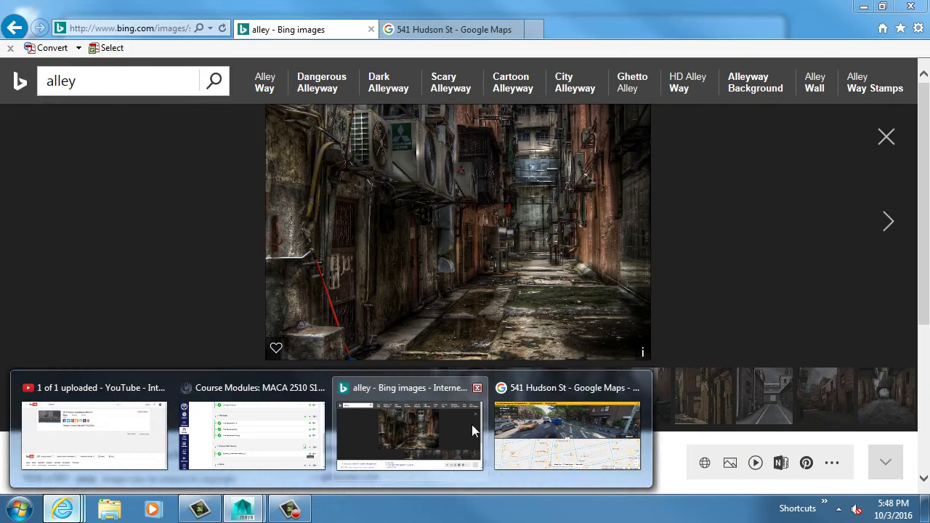
{"action": "left_click", "coordinate": [469, 427]}
{"action": "left_click", "coordinate": [87, 82]}
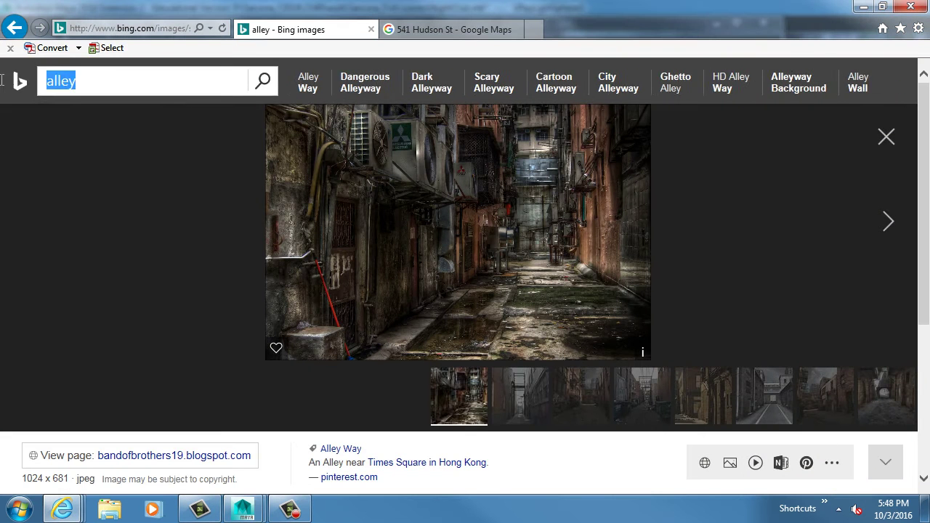
{"action": "type", "text": "street light"}
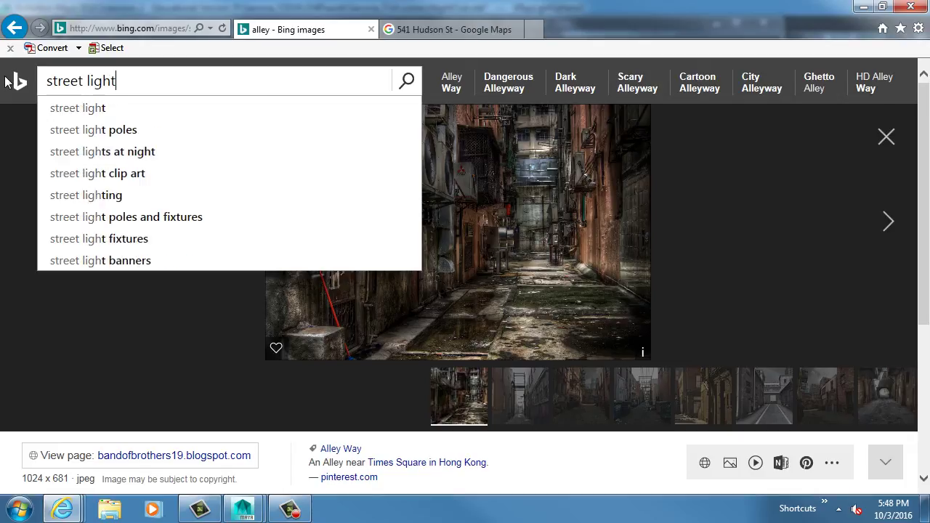
{"action": "key", "text": "Return"}
{"action": "scroll", "coordinate": [502, 300], "scroll_direction": "down", "scroll_amount": 3}
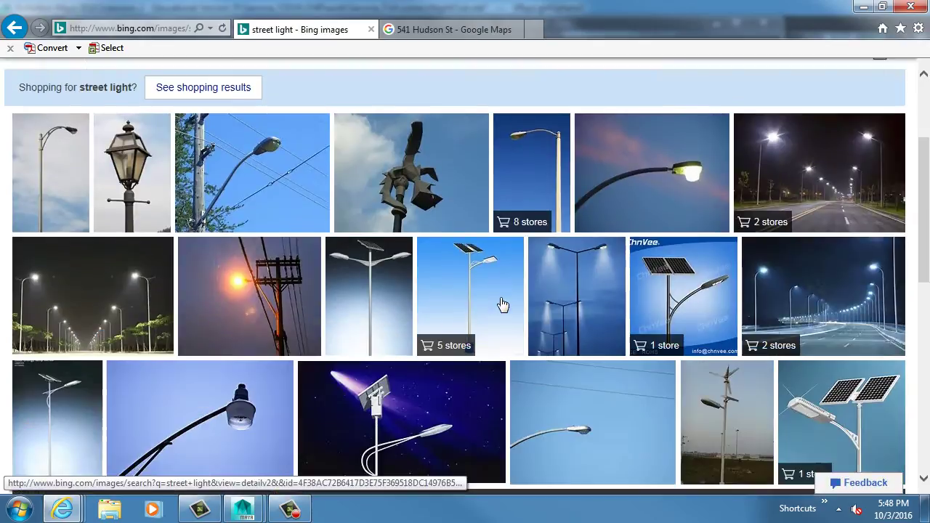
Step: Enlarge the night road and utility-pole street light images for reference, then switch back to Maya
{"action": "left_click", "coordinate": [835, 162]}
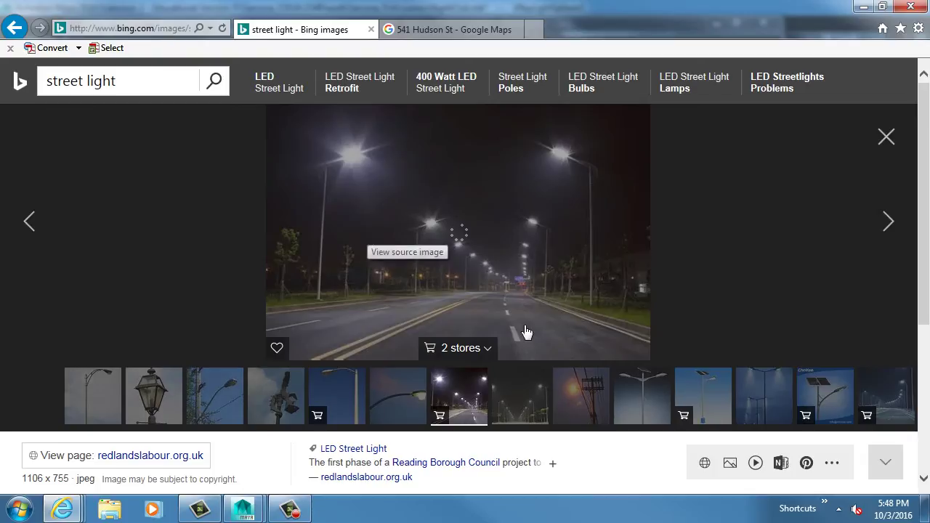
{"action": "left_click", "coordinate": [579, 394]}
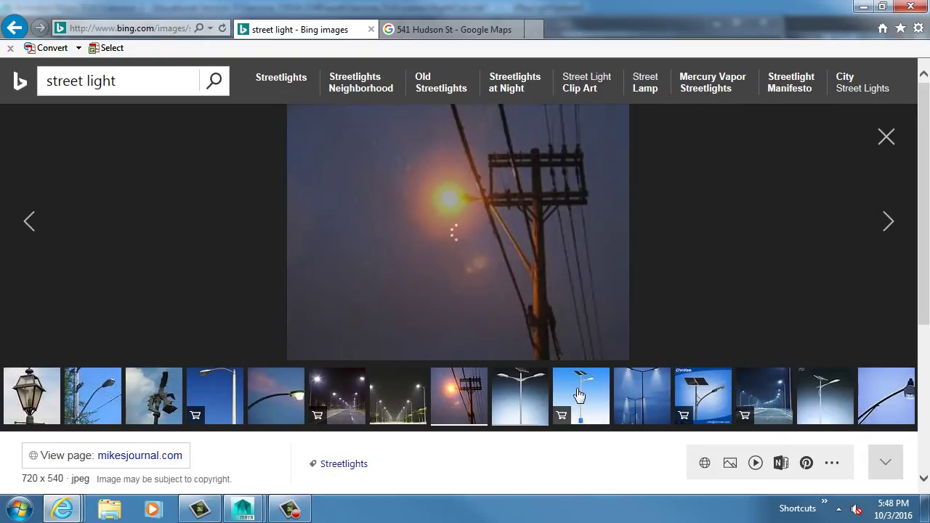
{"action": "key", "text": "alt+Tab"}
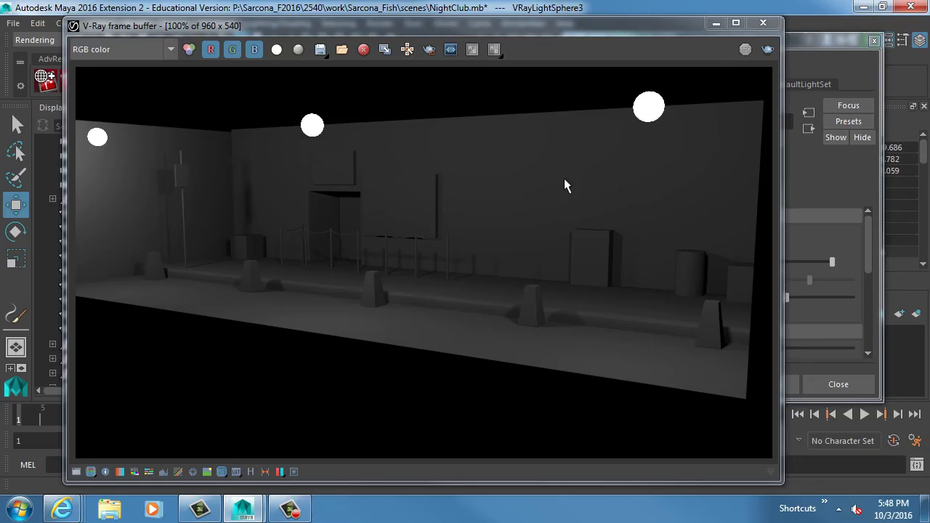
Step: Close the V-Ray frame buffer and set the Color Mode of the selected sphere light, VRayLightSphere3, to Temperature
{"action": "left_click", "coordinate": [811, 59]}
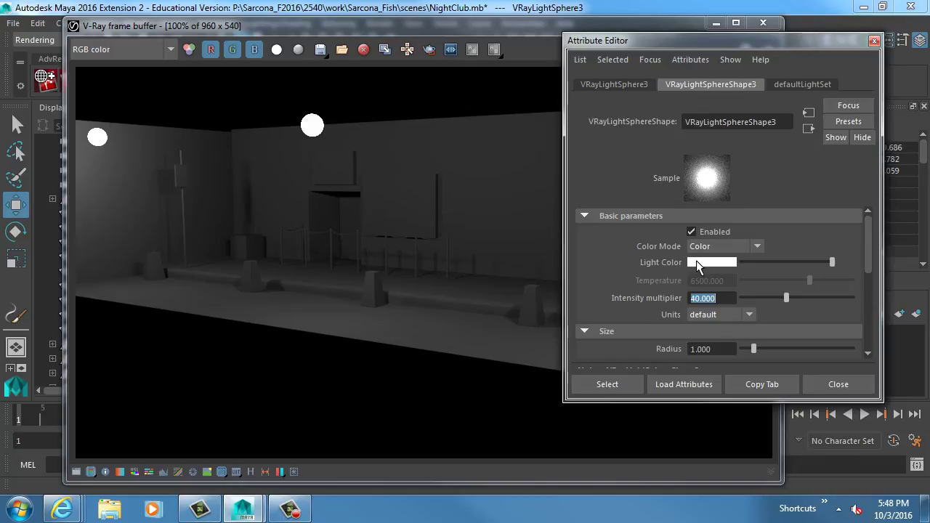
{"action": "left_click", "coordinate": [725, 247]}
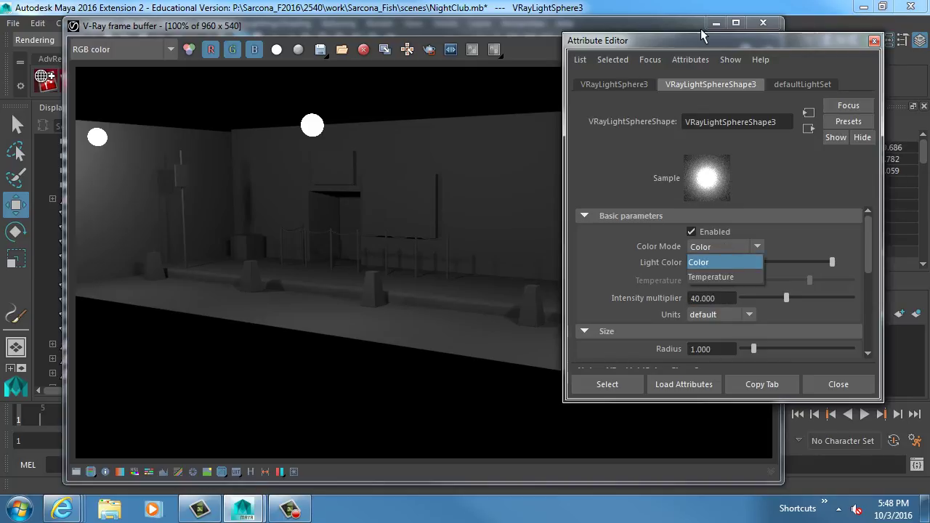
{"action": "left_click", "coordinate": [766, 24]}
{"action": "left_click", "coordinate": [761, 24]}
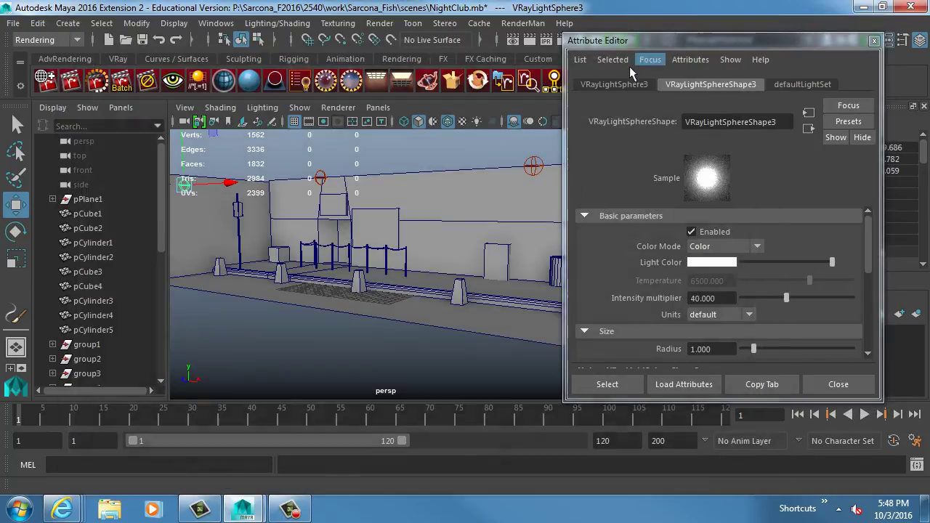
{"action": "left_click", "coordinate": [731, 246]}
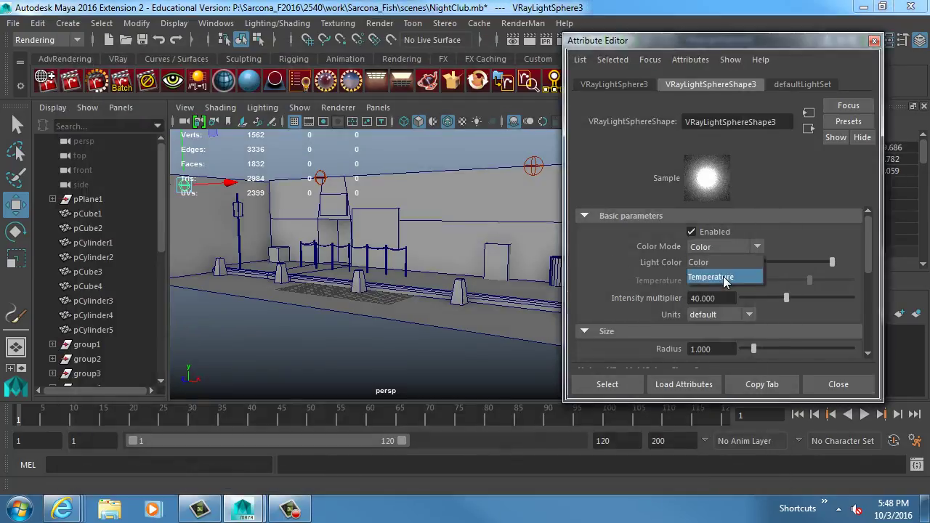
{"action": "left_click", "coordinate": [723, 276]}
{"action": "left_click", "coordinate": [722, 248]}
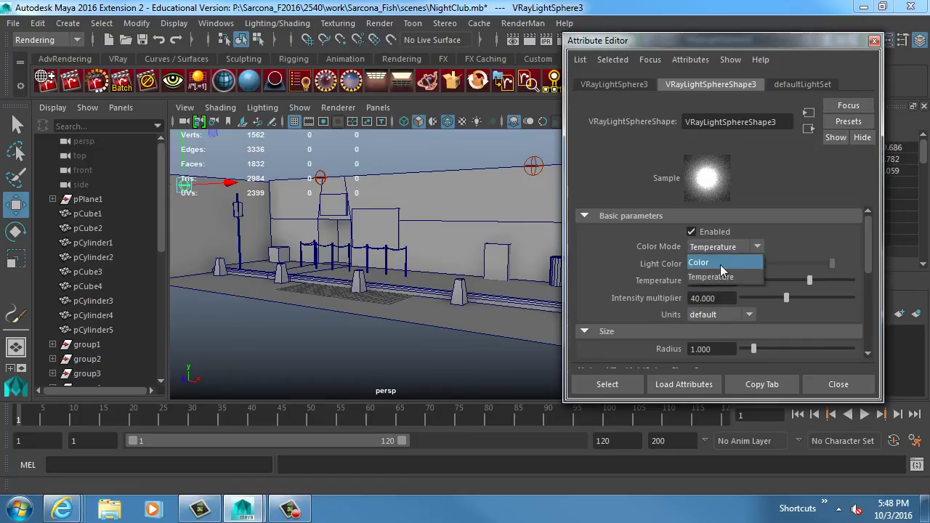
{"action": "left_click", "coordinate": [720, 265]}
{"action": "left_click", "coordinate": [719, 246]}
{"action": "left_click", "coordinate": [721, 273]}
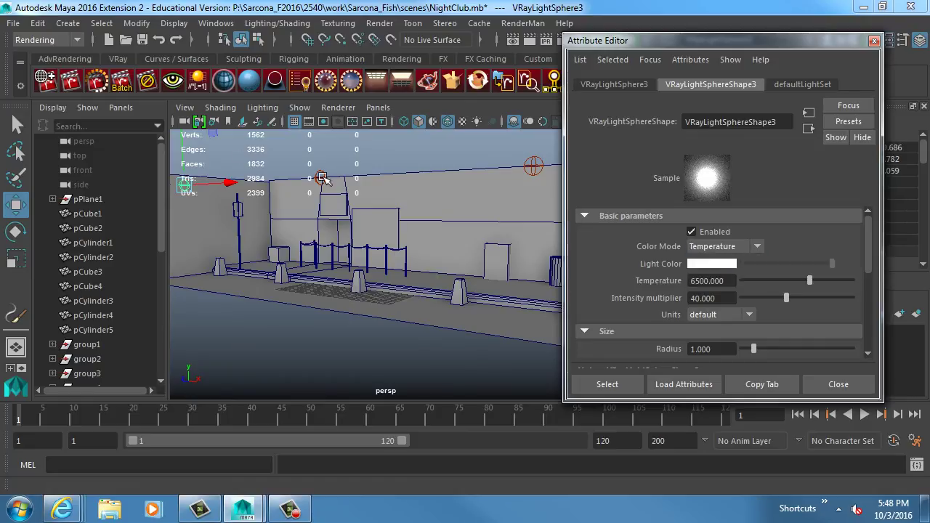
Step: Set the Color Mode of the other two V-Ray sphere lights to Temperature
{"action": "left_click", "coordinate": [324, 178]}
{"action": "left_click", "coordinate": [713, 246]}
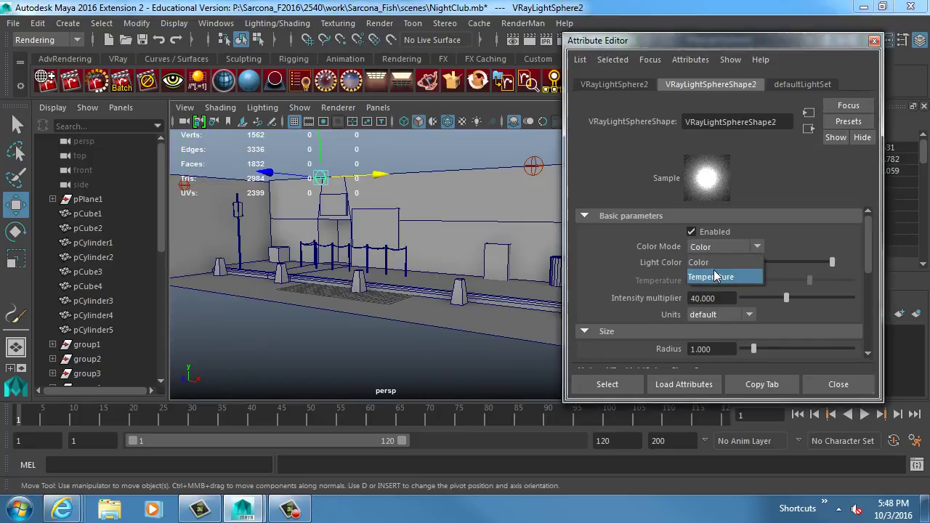
{"action": "left_click", "coordinate": [713, 270]}
{"action": "left_click", "coordinate": [534, 166]}
{"action": "left_click", "coordinate": [719, 246]}
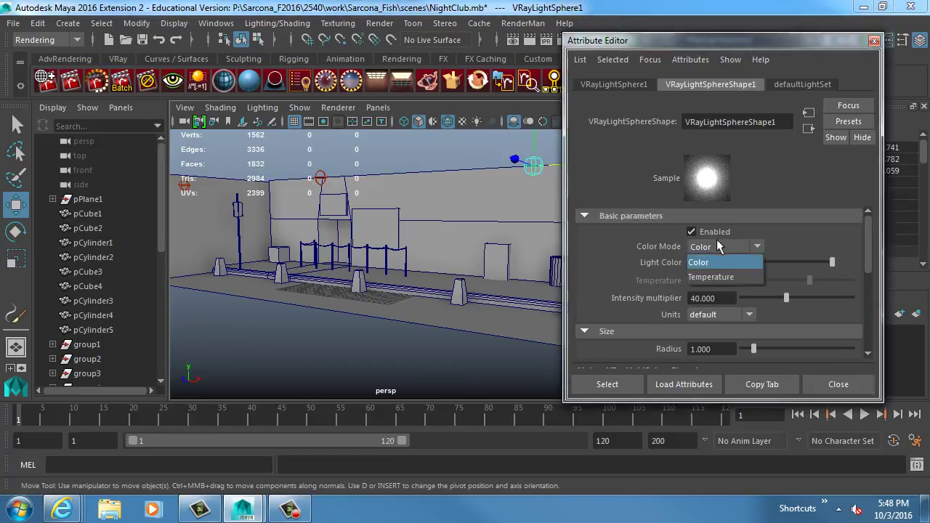
{"action": "left_click", "coordinate": [721, 276]}
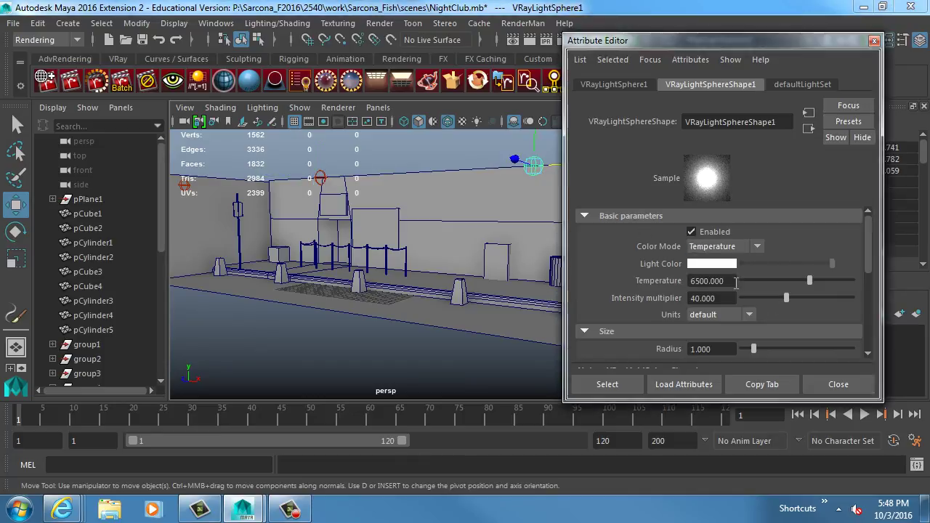
Step: Lower the Temperature of the three sphere lights to a warm orange of about 3416
{"action": "left_click_drag", "start_coordinate": [803, 283], "coordinate": [774, 282]}
{"action": "left_click", "coordinate": [321, 178]}
{"action": "left_click", "coordinate": [187, 184]}
Step: Open the Render Settings and show the V-Ray frame buffer from the Render View options
{"action": "left_click", "coordinate": [514, 40]}
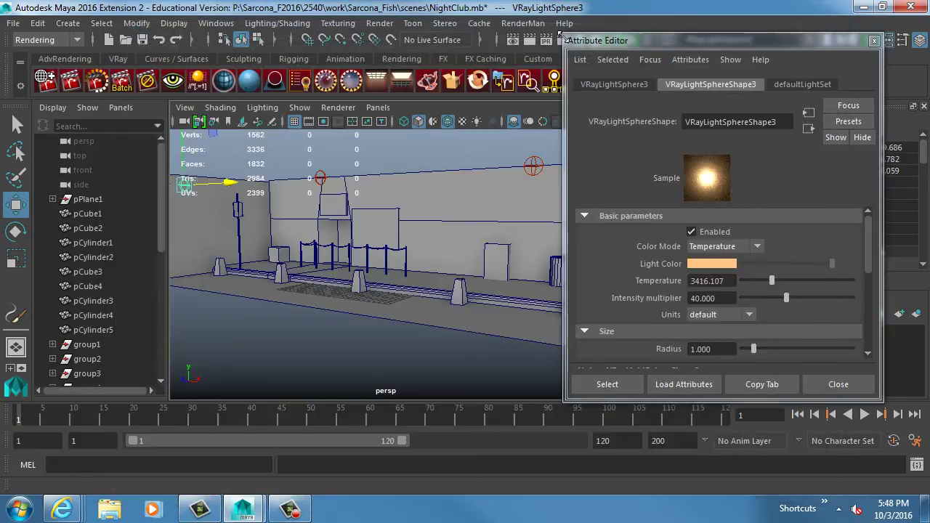
{"action": "left_click", "coordinate": [558, 39]}
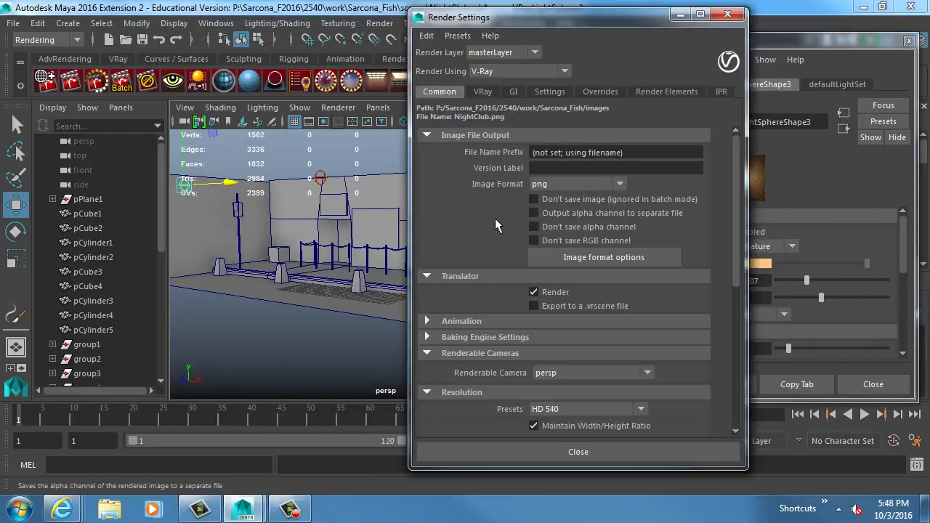
{"action": "scroll", "coordinate": [534, 242], "scroll_direction": "down", "scroll_amount": 5}
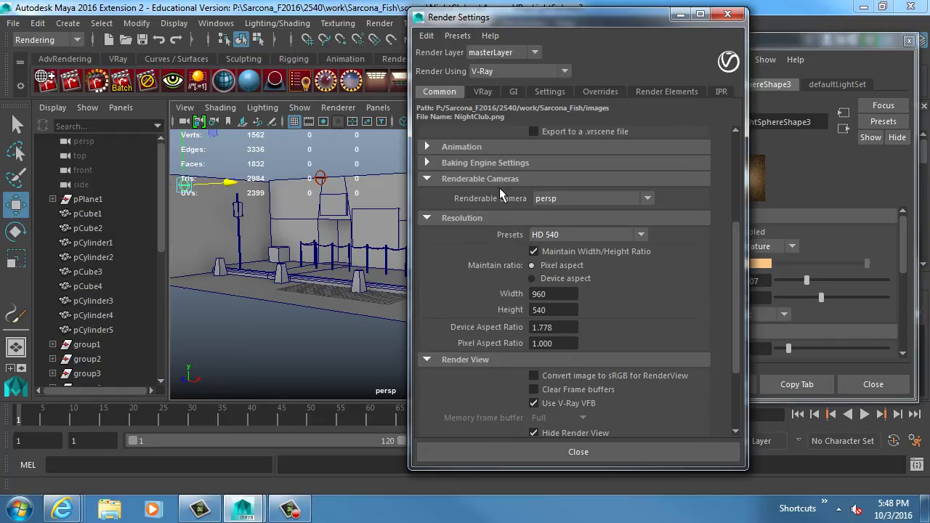
{"action": "scroll", "coordinate": [509, 218], "scroll_direction": "down", "scroll_amount": 3}
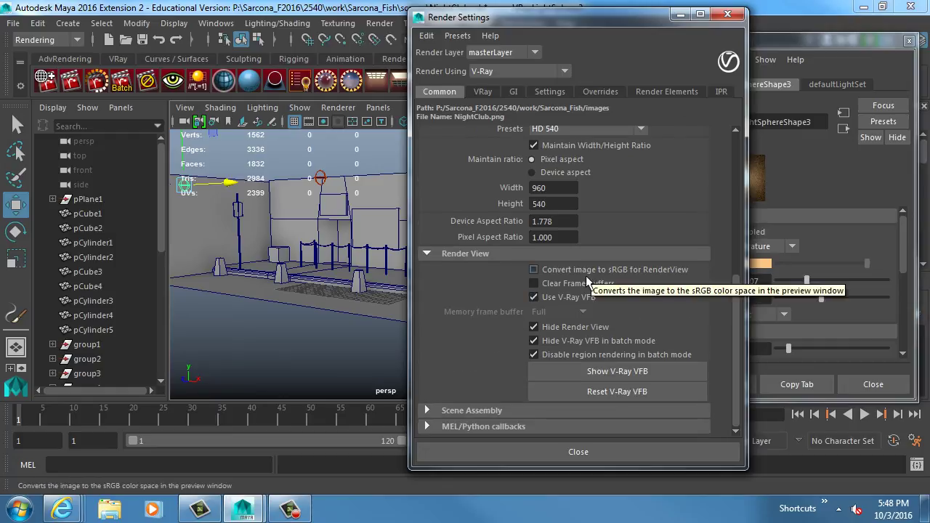
{"action": "left_click", "coordinate": [556, 371]}
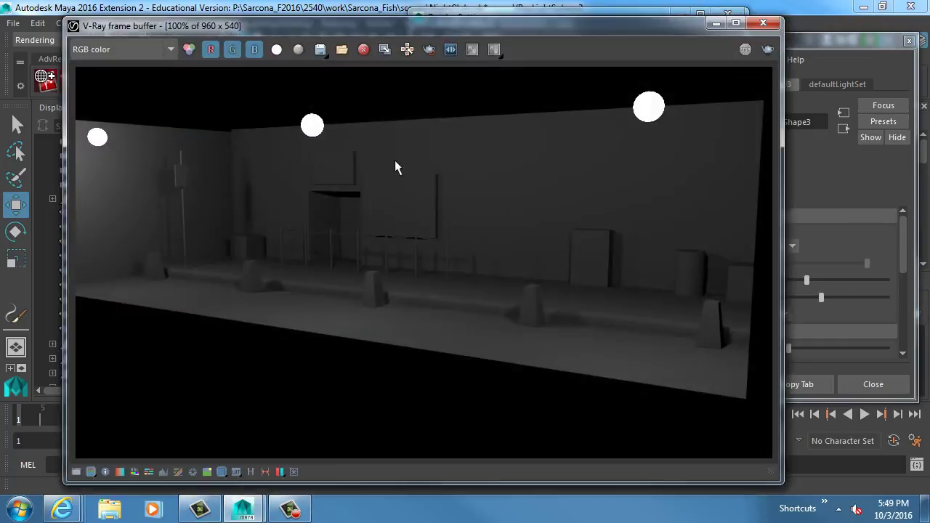
Step: Show the frame buffer's render history and save the current render to it
{"action": "left_click", "coordinate": [77, 472]}
{"action": "left_click", "coordinate": [77, 472]}
{"action": "left_click", "coordinate": [91, 473]}
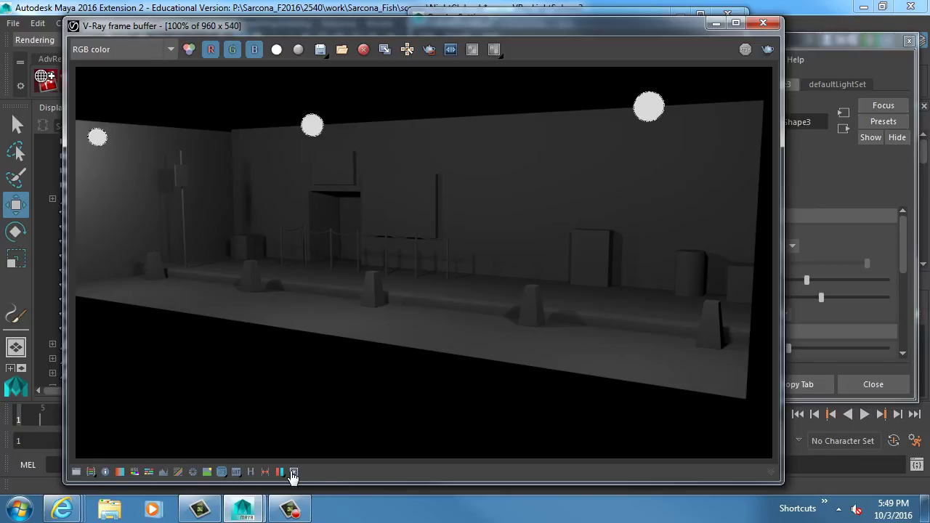
{"action": "left_click", "coordinate": [253, 479]}
{"action": "left_click_drag", "start_coordinate": [62, 29], "coordinate": [402, 23]}
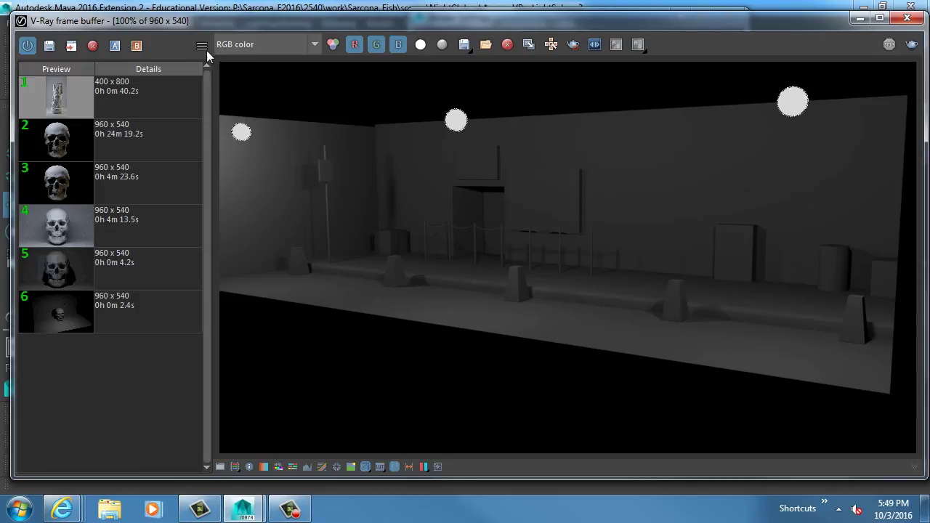
{"action": "left_click", "coordinate": [53, 48]}
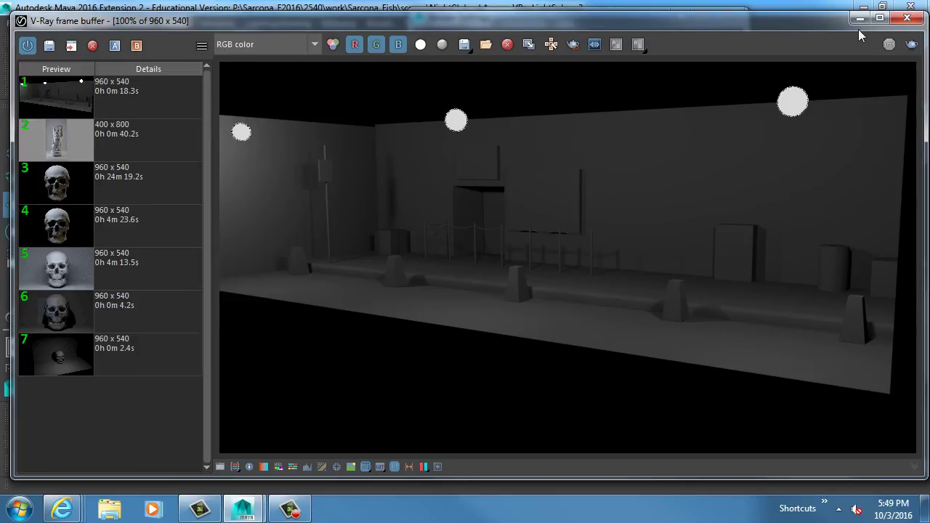
Step: Render the frame again with the warm sphere lights, then clear away the frame buffer and Render Settings windows
{"action": "left_click", "coordinate": [910, 45]}
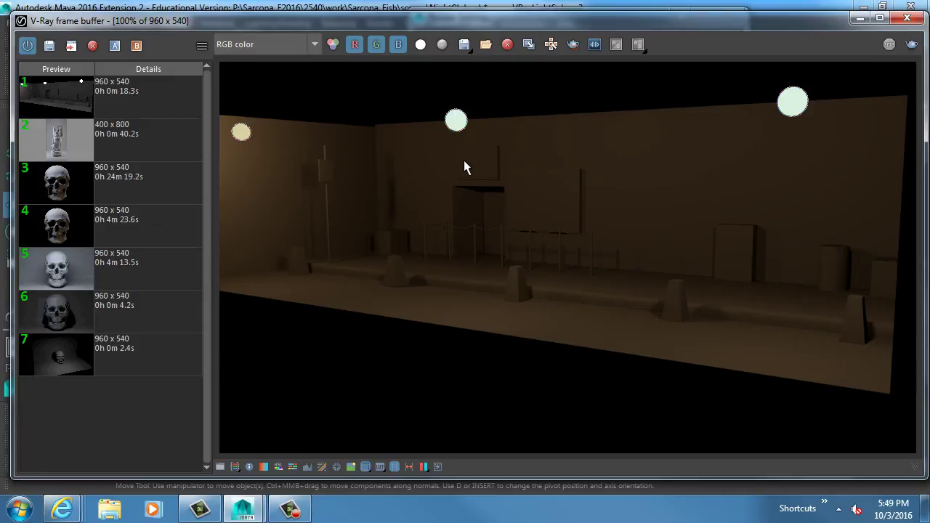
{"action": "left_click_drag", "start_coordinate": [455, 21], "coordinate": [929, 79]}
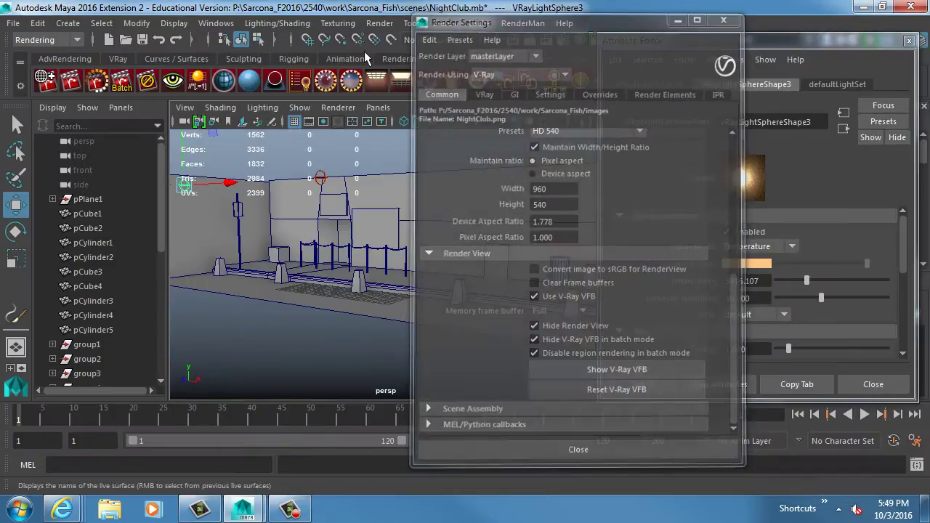
{"action": "left_click", "coordinate": [728, 14]}
Step: Create a V-Ray Rect Light, move it up to the sign above the club entrance and rotate it to face the street
{"action": "left_click", "coordinate": [68, 23]}
{"action": "mouse_move", "coordinate": [170, 103]}
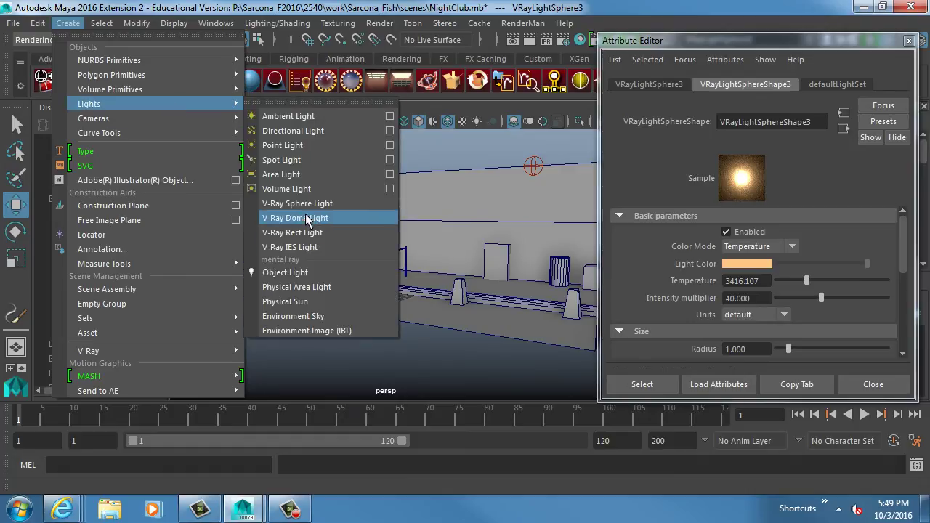
{"action": "left_click", "coordinate": [308, 237]}
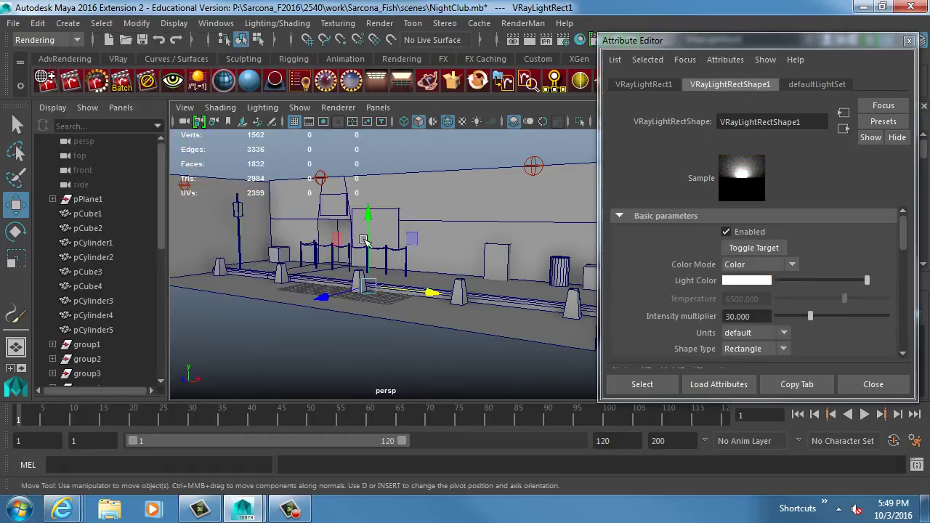
{"action": "left_click_drag", "start_coordinate": [367, 271], "coordinate": [263, 222]}
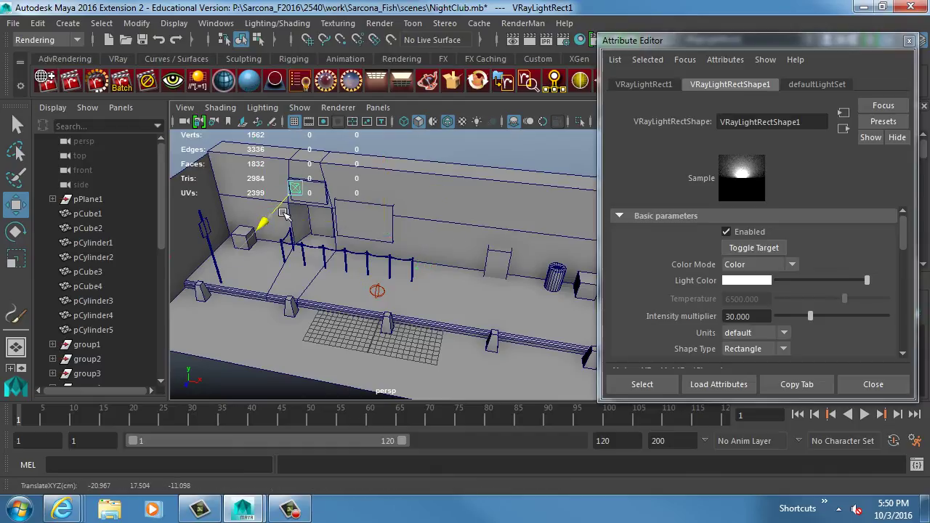
{"action": "key", "text": "e"}
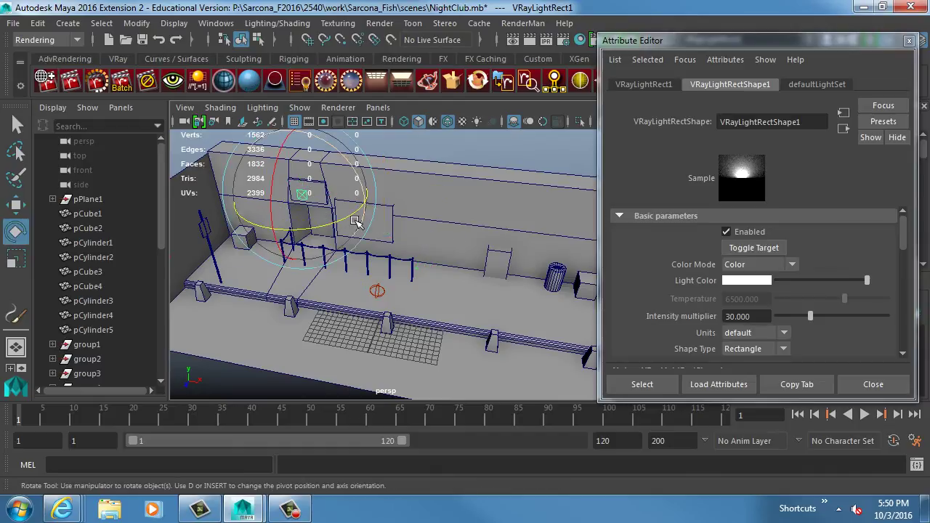
{"action": "left_click_drag", "start_coordinate": [350, 217], "coordinate": [154, 152]}
Step: Scale the rect light's height and width to fit the sign panel above the entrance
{"action": "key", "text": "r"}
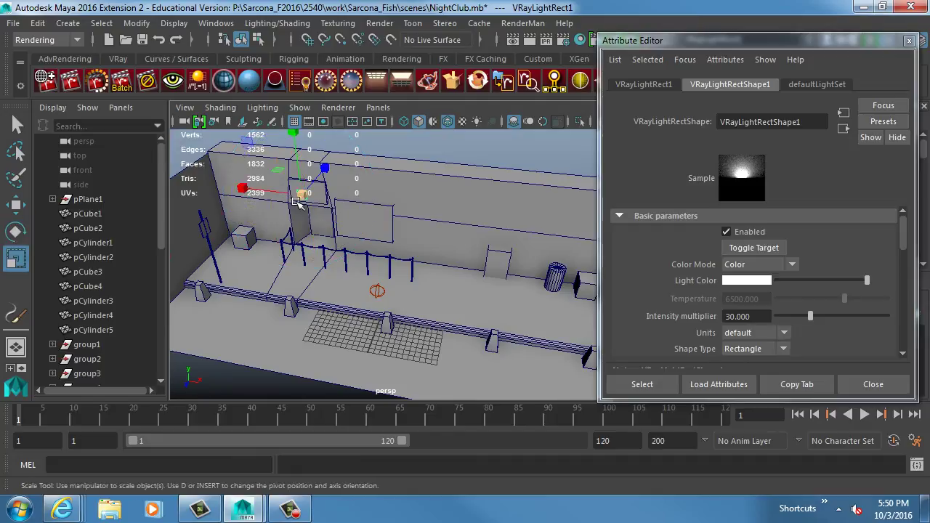
{"action": "key", "text": "f"}
{"action": "left_click_drag", "start_coordinate": [372, 245], "coordinate": [477, 211], "text": "alt"}
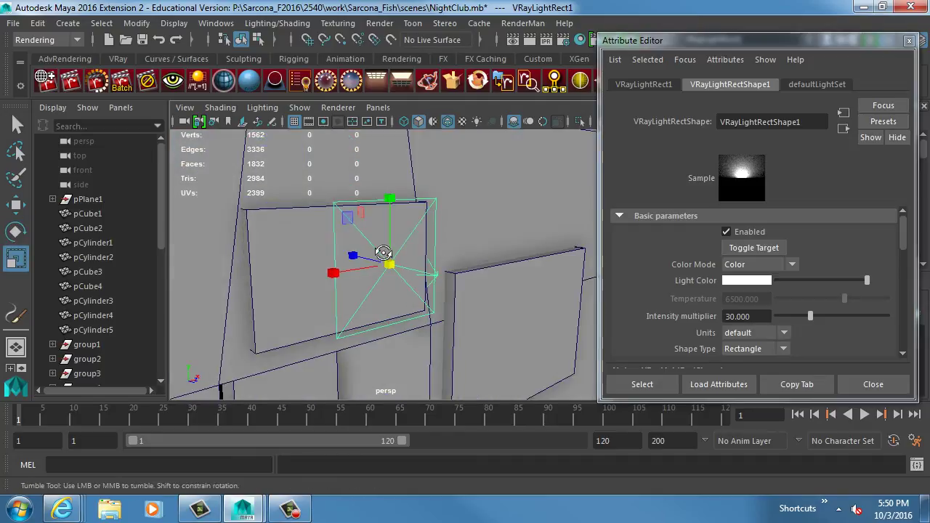
{"action": "left_click_drag", "start_coordinate": [389, 198], "coordinate": [400, 269]}
{"action": "left_click_drag", "start_coordinate": [331, 278], "coordinate": [292, 292]}
{"action": "left_click_drag", "start_coordinate": [327, 285], "coordinate": [368, 281], "text": "alt"}
Step: Align the rect light with the front of the sign panel and frame the club entrance for rendering
{"action": "key", "text": "w"}
{"action": "left_click_drag", "start_coordinate": [323, 191], "coordinate": [325, 207]}
{"action": "left_click_drag", "start_coordinate": [486, 260], "coordinate": [350, 238], "text": "alt"}
{"action": "right_click_drag", "start_coordinate": [446, 270], "coordinate": [222, 197], "text": "alt"}
{"action": "left_click_drag", "start_coordinate": [421, 254], "coordinate": [487, 271], "text": "alt"}
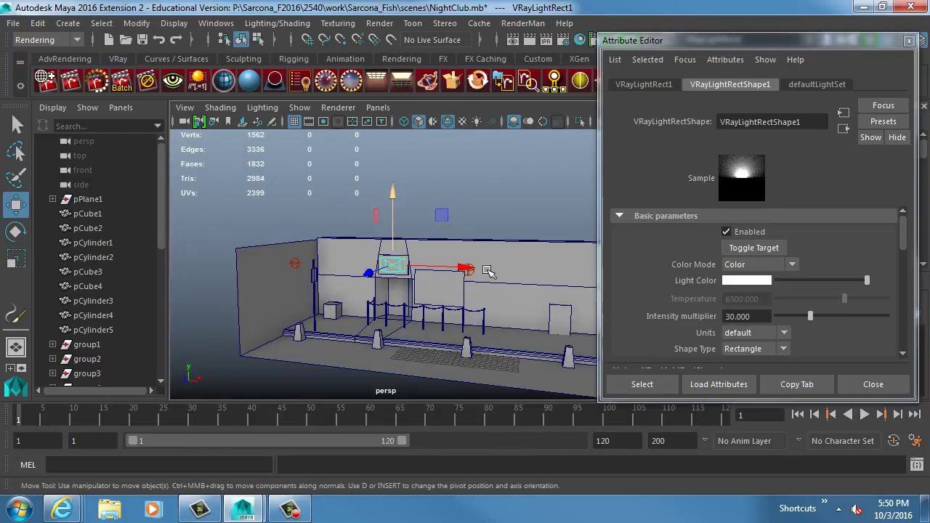
{"action": "middle_click_drag", "start_coordinate": [487, 272], "coordinate": [417, 251], "text": "alt"}
{"action": "right_click_drag", "start_coordinate": [417, 252], "coordinate": [440, 254], "text": "alt"}
{"action": "scroll", "coordinate": [439, 253], "scroll_direction": "up", "scroll_amount": 2}
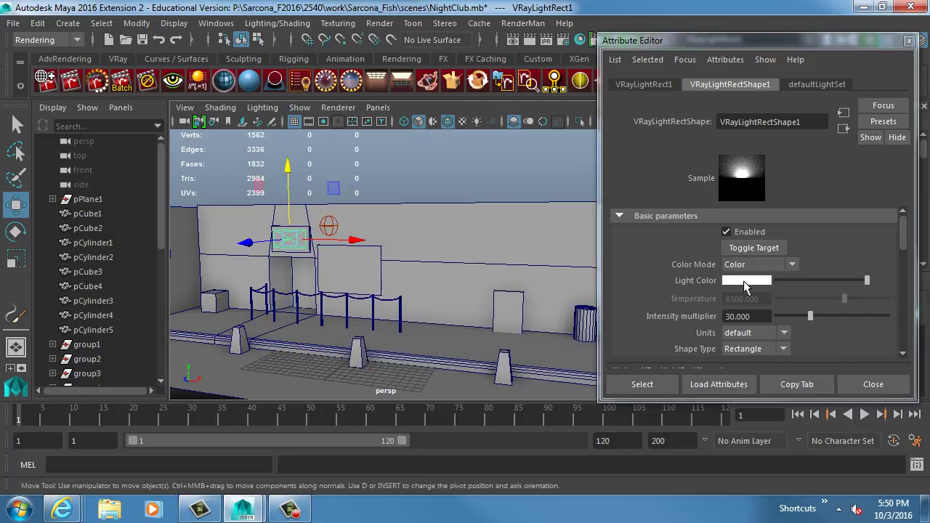
Step: Set the rect light's Color Mode to Temperature and its Temperature to 10000 for a cool blue tint
{"action": "left_click", "coordinate": [748, 264]}
{"action": "left_click", "coordinate": [749, 297]}
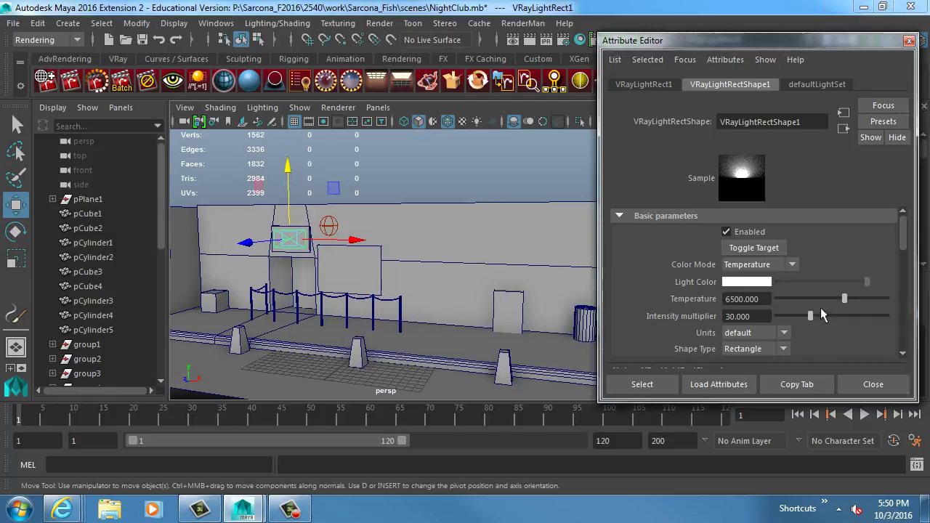
{"action": "left_click_drag", "start_coordinate": [845, 299], "coordinate": [887, 299]}
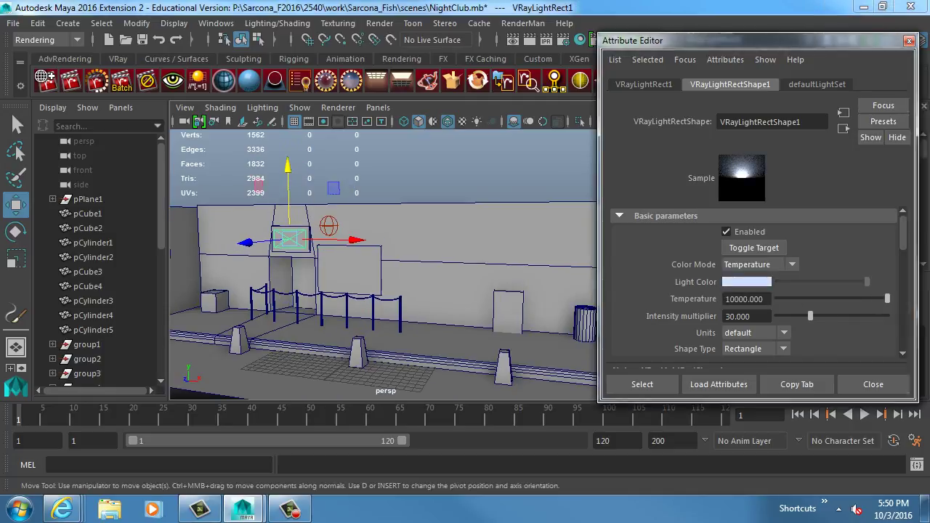
Step: Save the warm-light render to the frame buffer history and render the new view with the sign's rect light
{"action": "left_click_drag", "start_coordinate": [929, 116], "coordinate": [479, 38]}
{"action": "left_click_drag", "start_coordinate": [480, 33], "coordinate": [467, 27]}
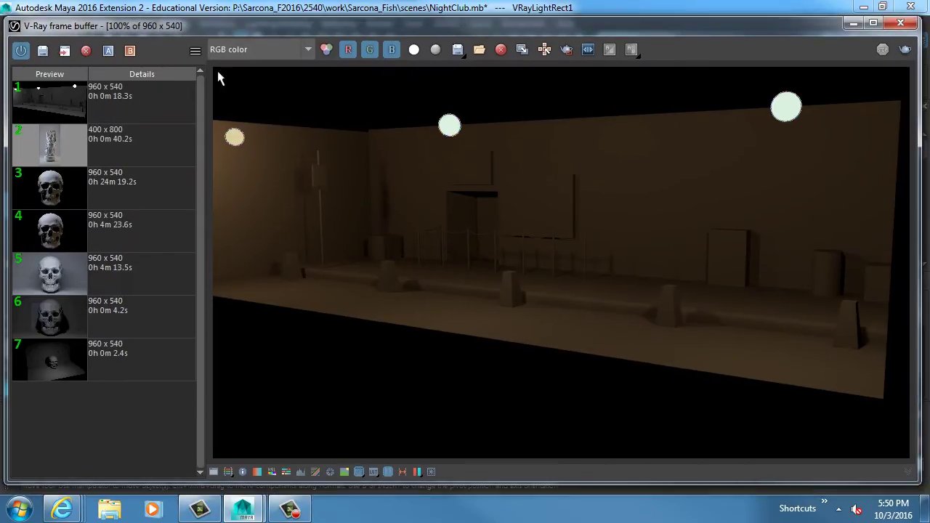
{"action": "left_click", "coordinate": [44, 50]}
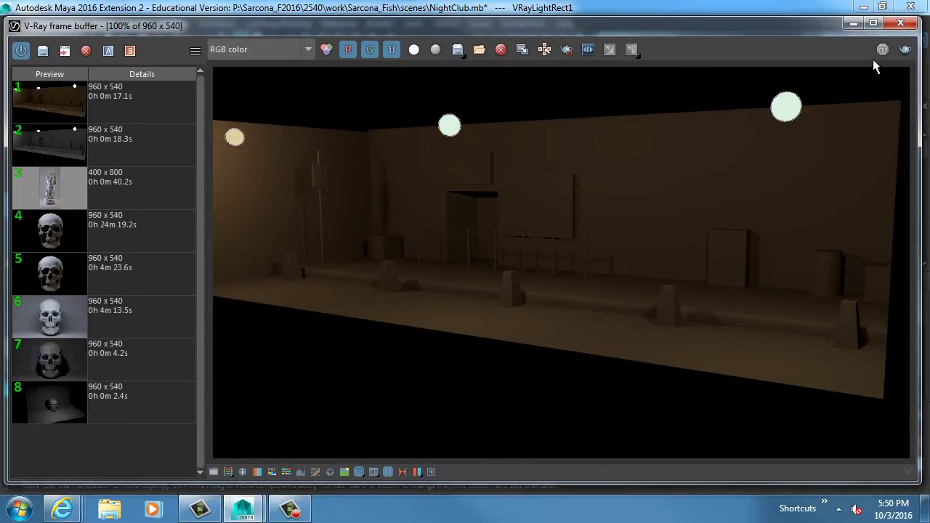
{"action": "left_click", "coordinate": [904, 50]}
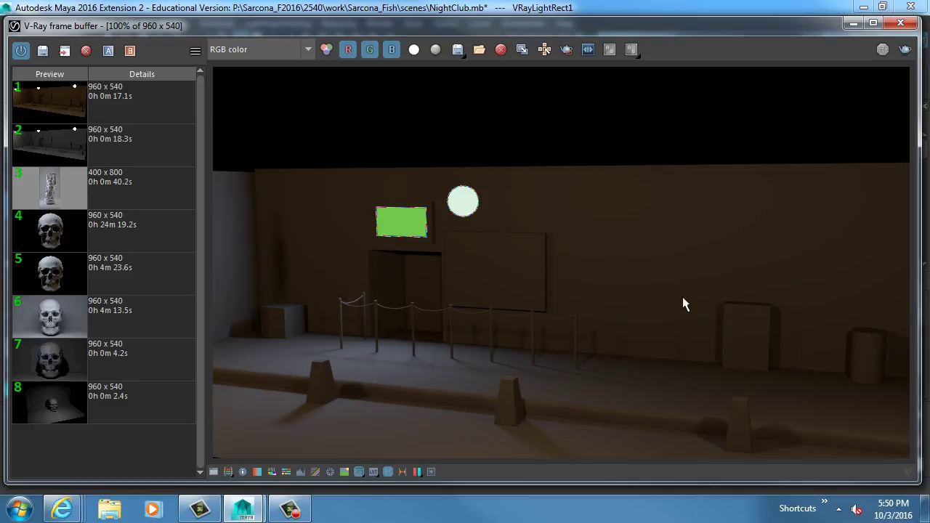
Step: Close the render window, create a 3D type object and begin replacing its default text with the club's sign name
{"action": "left_click", "coordinate": [901, 23]}
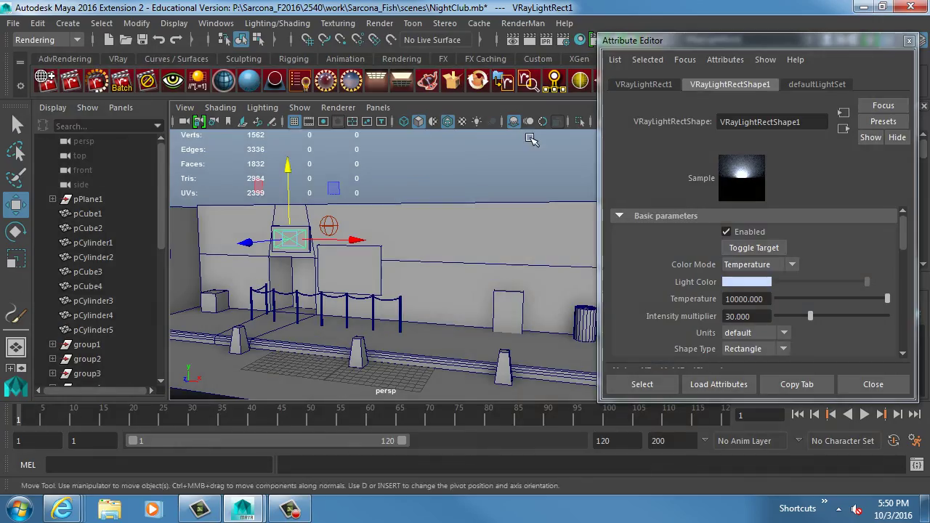
{"action": "left_click", "coordinate": [69, 24]}
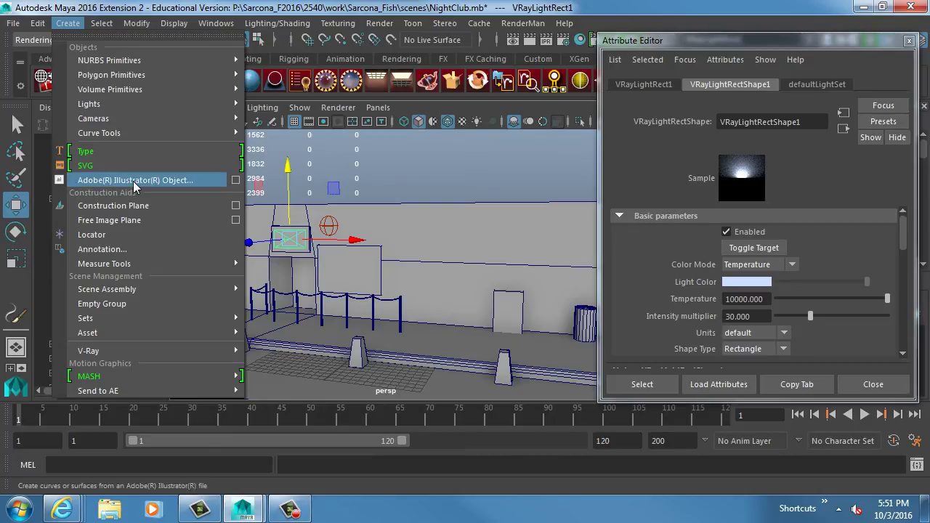
{"action": "left_click", "coordinate": [159, 151]}
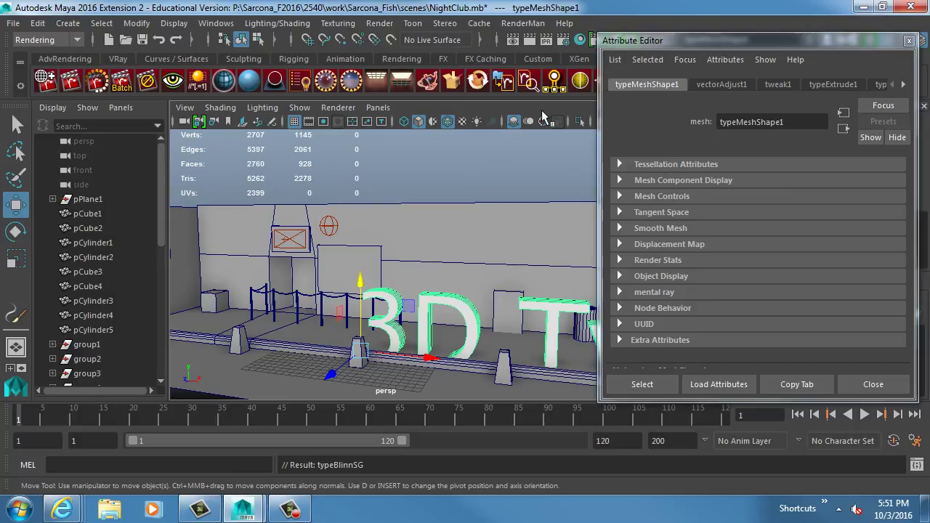
{"action": "left_click", "coordinate": [903, 84]}
{"action": "left_click", "coordinate": [825, 83]}
{"action": "left_click_drag", "start_coordinate": [682, 223], "coordinate": [558, 220]}
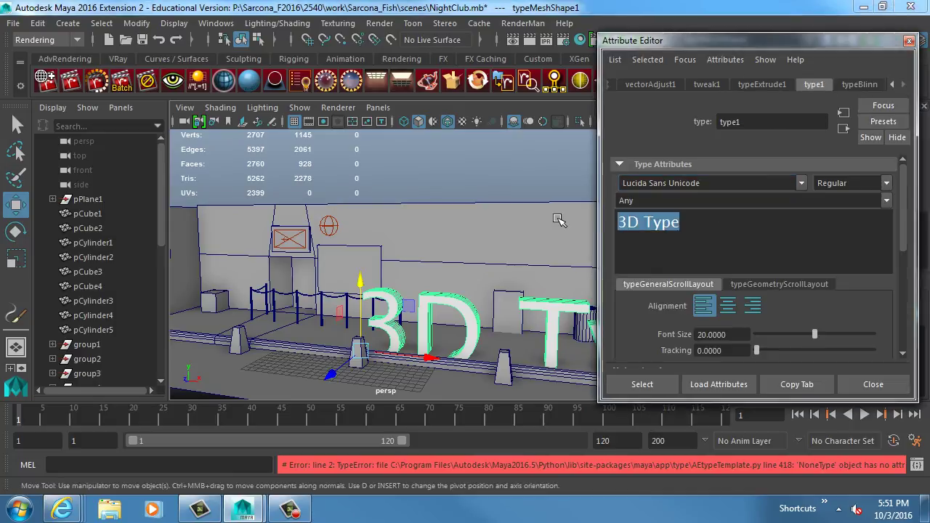
{"action": "type", "text": "Mars"}
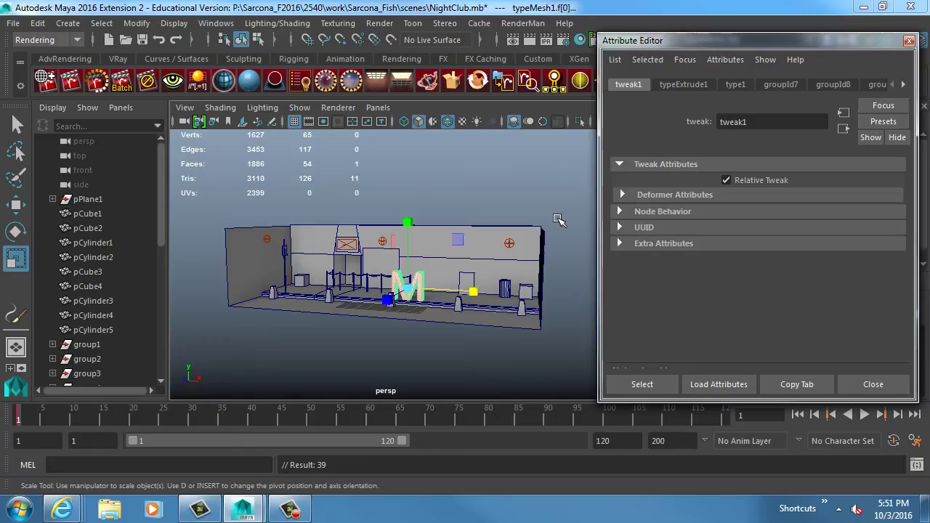
Step: Reselect the type object and complete its text as the club's sign name, a first name in possessive form
{"action": "left_click", "coordinate": [905, 85]}
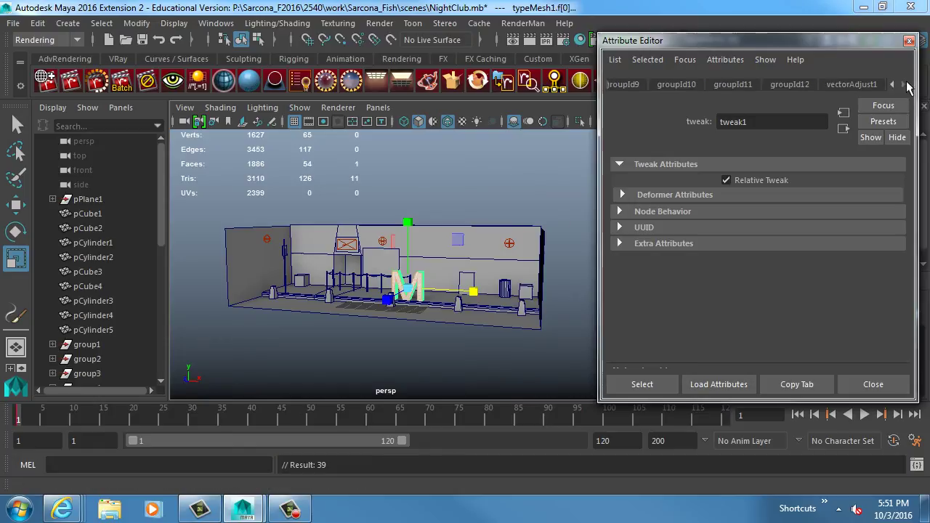
{"action": "left_click", "coordinate": [441, 211]}
{"action": "left_click", "coordinate": [415, 273]}
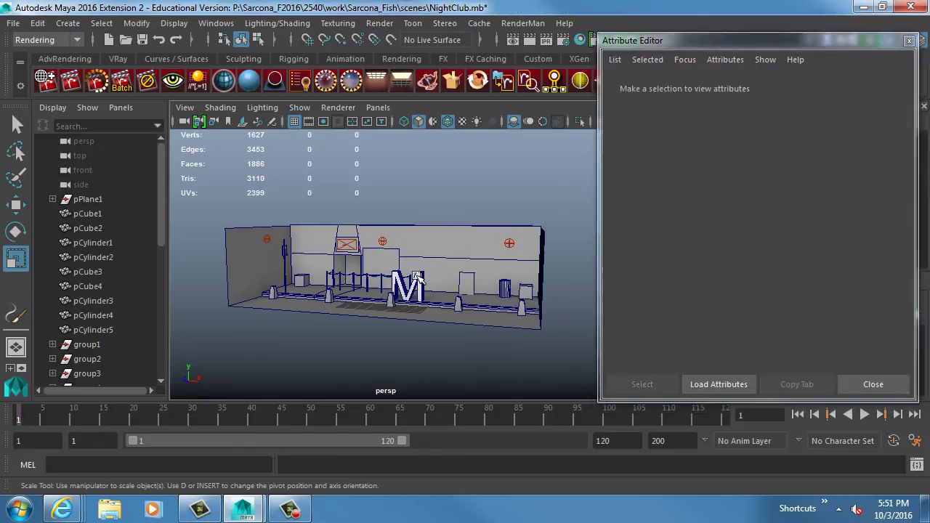
{"action": "left_click", "coordinate": [765, 84]}
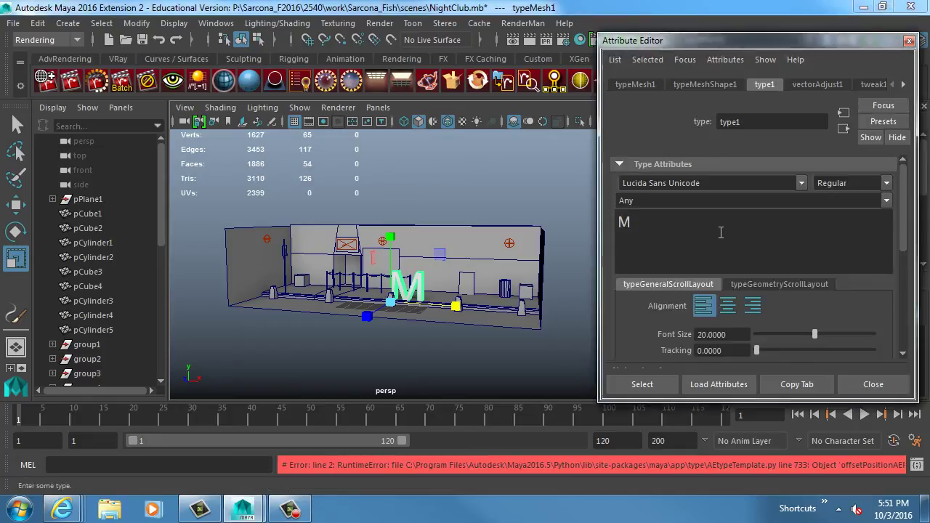
{"action": "type", "text": "ark's"}
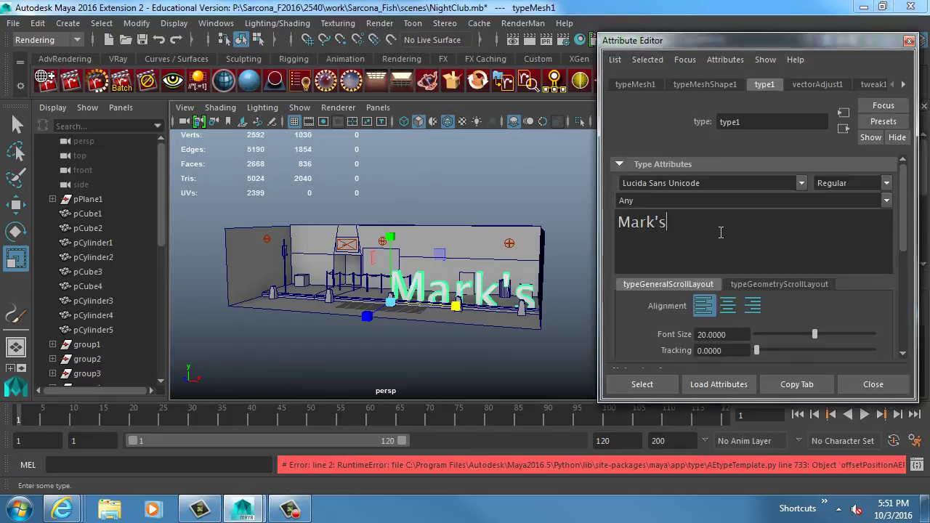
Step: Shrink the 3D text and move it from the street to the sign panel above the club entrance
{"action": "left_click", "coordinate": [17, 125]}
{"action": "right_click_drag", "start_coordinate": [247, 255], "coordinate": [366, 268], "text": "alt"}
{"action": "middle_click_drag", "start_coordinate": [422, 279], "coordinate": [392, 273], "text": "alt"}
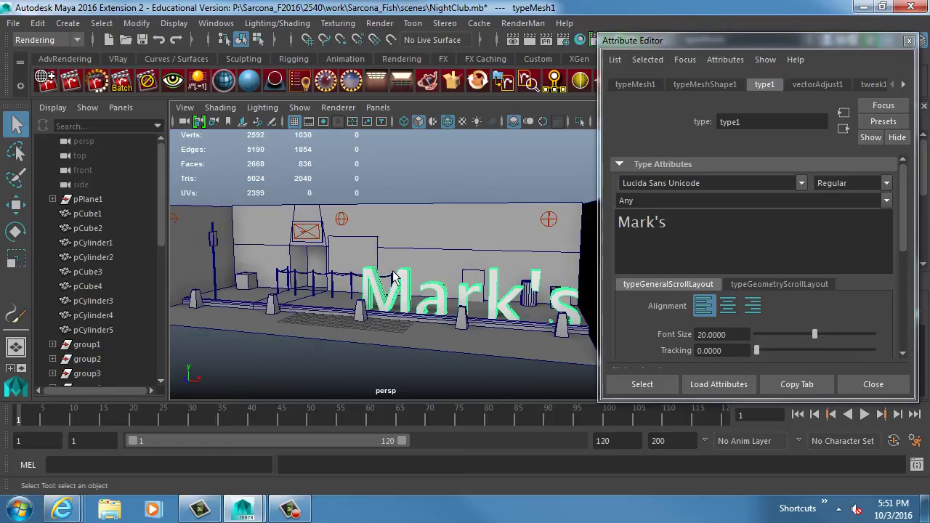
{"action": "key", "text": "r"}
{"action": "left_click_drag", "start_coordinate": [416, 319], "coordinate": [438, 318]}
{"action": "key", "text": "w"}
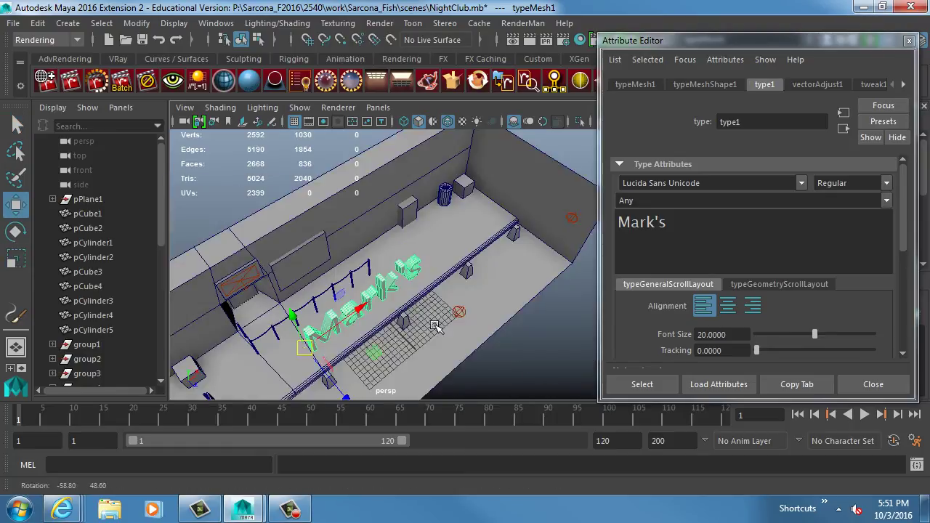
{"action": "left_click_drag", "start_coordinate": [337, 379], "coordinate": [251, 321]}
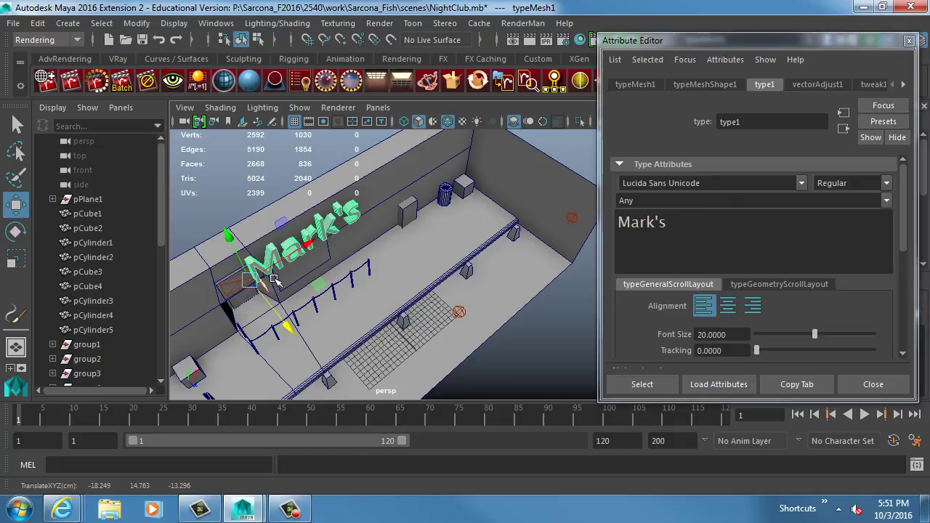
{"action": "left_click_drag", "start_coordinate": [287, 254], "coordinate": [247, 277]}
Step: Scale the text down to fit the sign panel and position it against the panel, inside the rect light's outline
{"action": "key", "text": "r"}
{"action": "middle_click_drag", "start_coordinate": [327, 325], "coordinate": [233, 328]}
{"action": "key", "text": "w"}
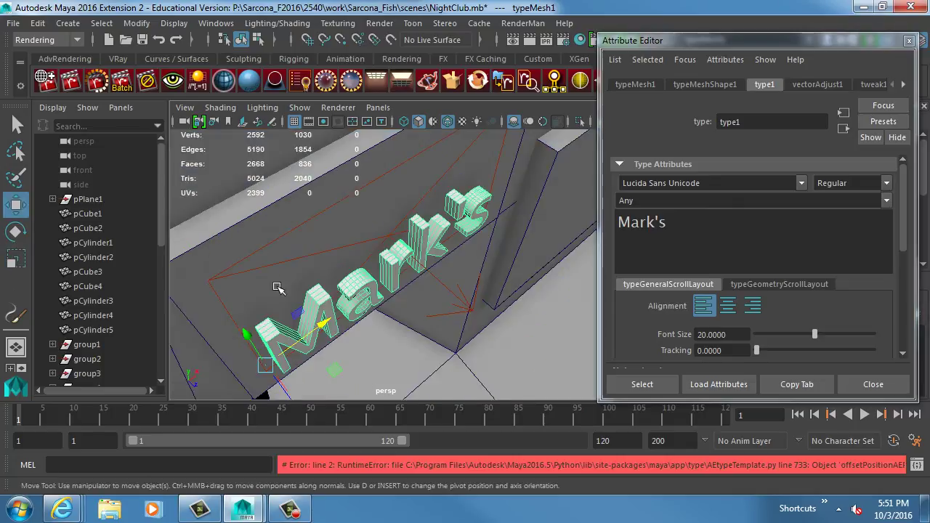
{"action": "key", "text": "f"}
{"action": "left_click_drag", "start_coordinate": [276, 286], "coordinate": [357, 257], "text": "alt"}
{"action": "scroll", "coordinate": [336, 274], "scroll_direction": "down", "scroll_amount": 5}
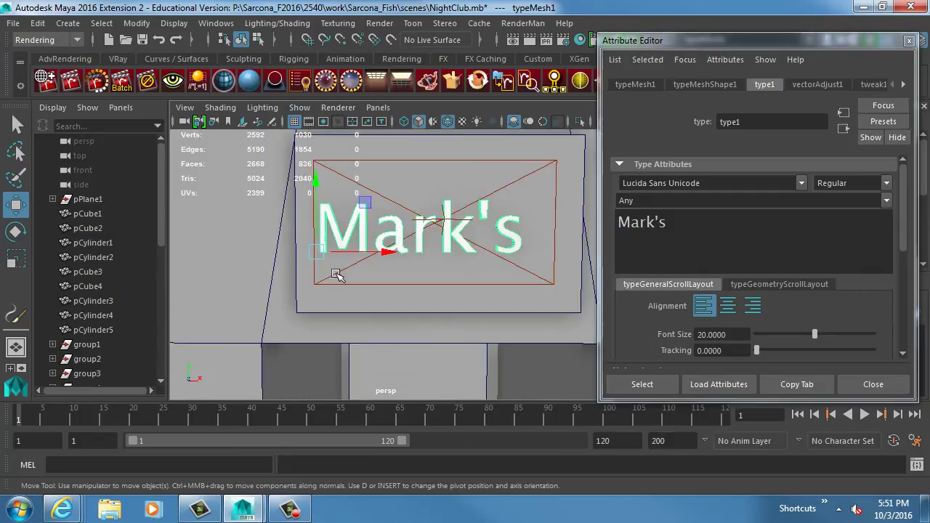
{"action": "middle_click_drag", "start_coordinate": [423, 300], "coordinate": [401, 313], "text": "alt"}
{"action": "scroll", "coordinate": [650, 294], "scroll_direction": "down", "scroll_amount": 3}
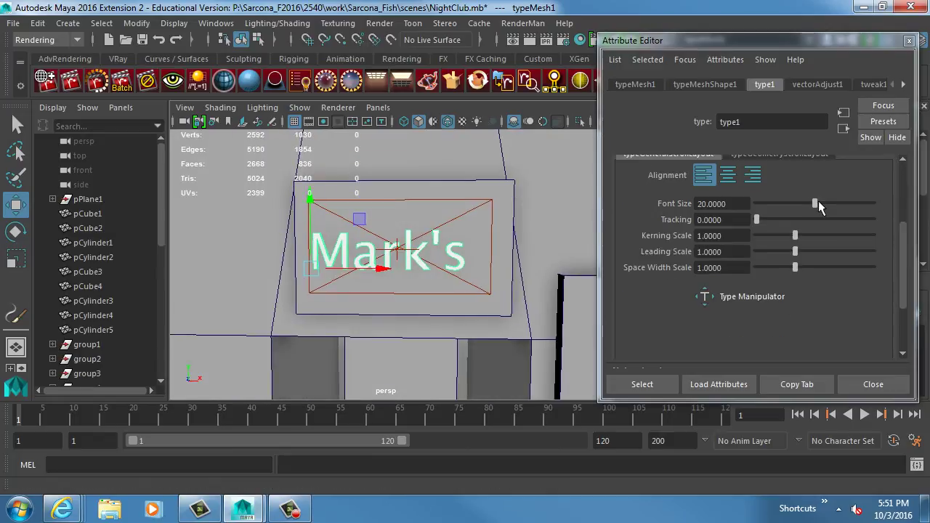
Step: Set the text's Font Size to about 23.69, Kerning Scale to about 0.98 and Space Width Scale to 1
{"action": "left_click_drag", "start_coordinate": [818, 203], "coordinate": [826, 204]}
{"action": "left_click_drag", "start_coordinate": [757, 219], "coordinate": [737, 222]}
{"action": "left_click_drag", "start_coordinate": [795, 235], "coordinate": [639, 262]}
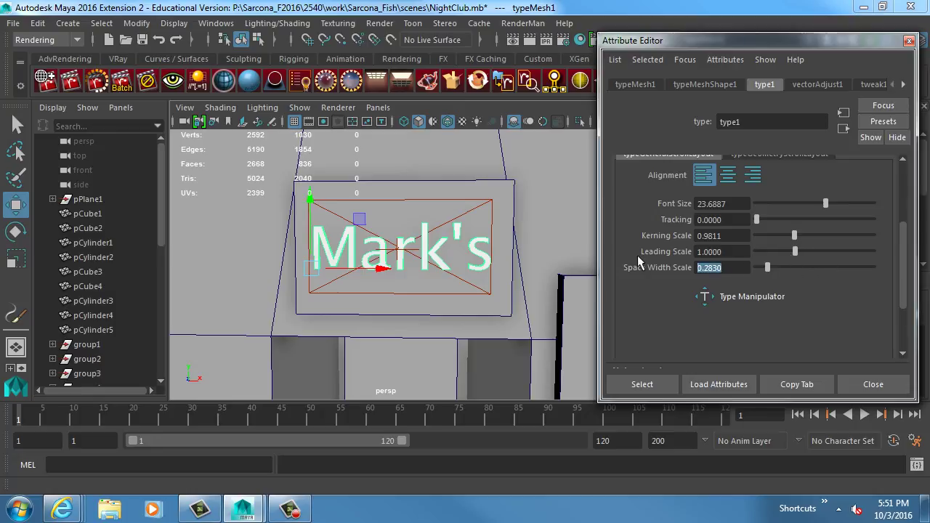
{"action": "type", "text": "1"}
{"action": "key", "text": "Return"}
{"action": "scroll", "coordinate": [701, 304], "scroll_direction": "down", "scroll_amount": 2}
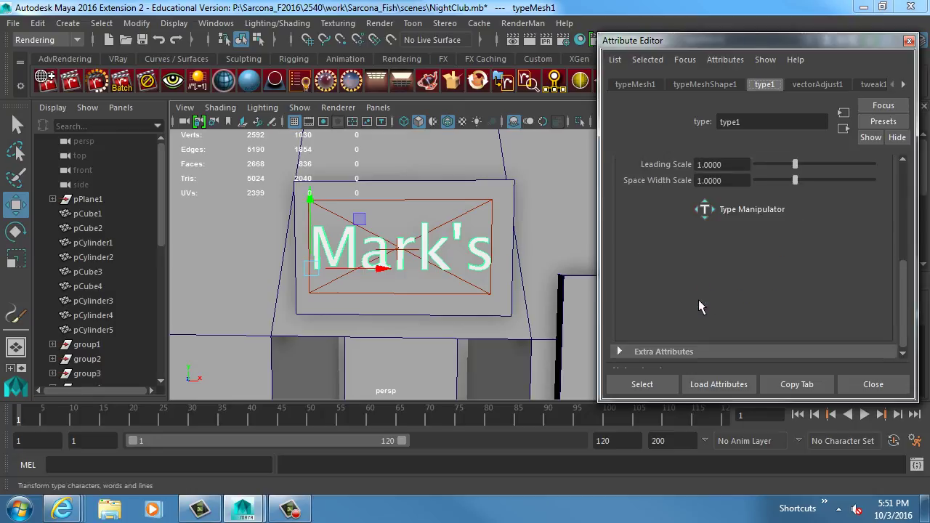
{"action": "scroll", "coordinate": [698, 299], "scroll_direction": "up", "scroll_amount": 5}
Step: Open the text's extrude settings and bring the sides of the letters into close view
{"action": "left_click", "coordinate": [816, 85]}
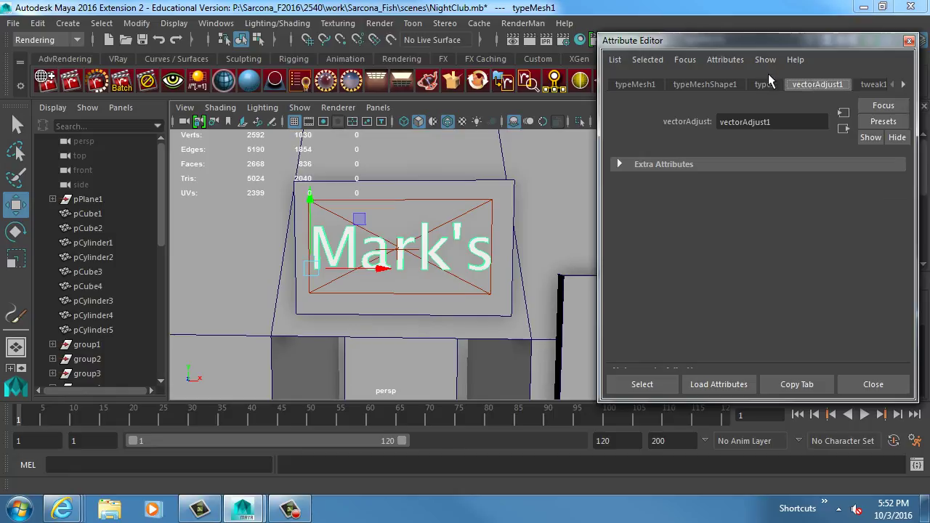
{"action": "left_click", "coordinate": [760, 85]}
{"action": "left_click", "coordinate": [903, 85]}
{"action": "left_click", "coordinate": [903, 85]}
{"action": "left_click", "coordinate": [905, 85]}
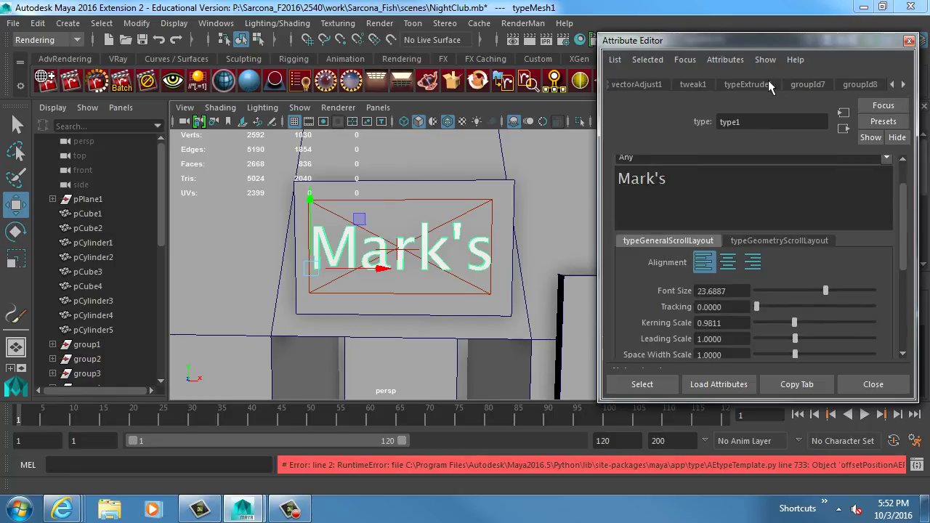
{"action": "left_click", "coordinate": [754, 85]}
{"action": "left_click", "coordinate": [649, 165]}
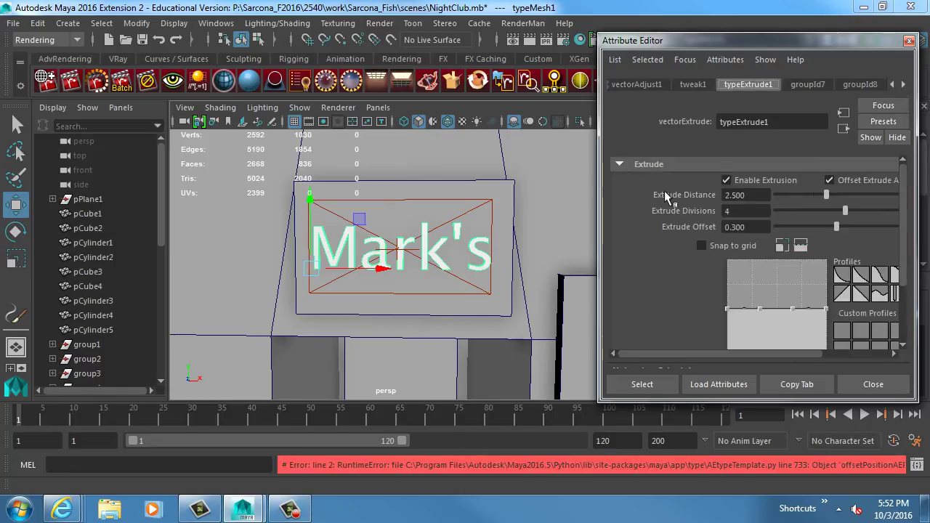
{"action": "left_click_drag", "start_coordinate": [684, 40], "coordinate": [607, 30]}
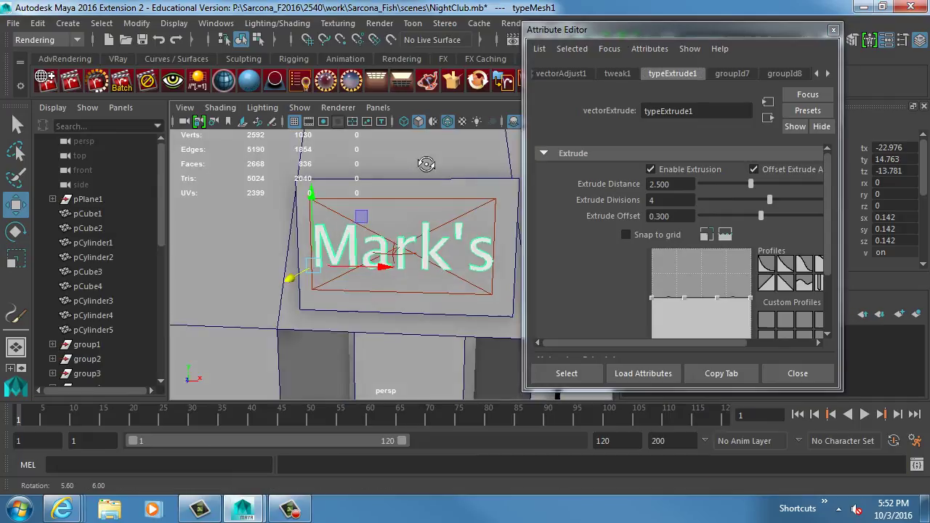
{"action": "left_click_drag", "start_coordinate": [426, 162], "coordinate": [426, 208], "text": "alt"}
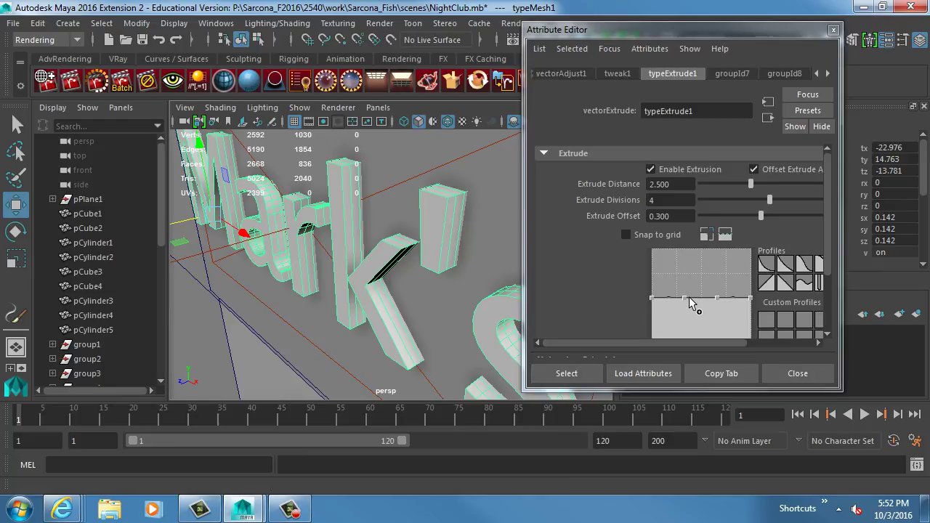
Step: Set the text's Extrude Divisions to 7 and replace its hand-shaped extrude curve with the steep concave profile preset
{"action": "left_click_drag", "start_coordinate": [684, 299], "coordinate": [681, 250]}
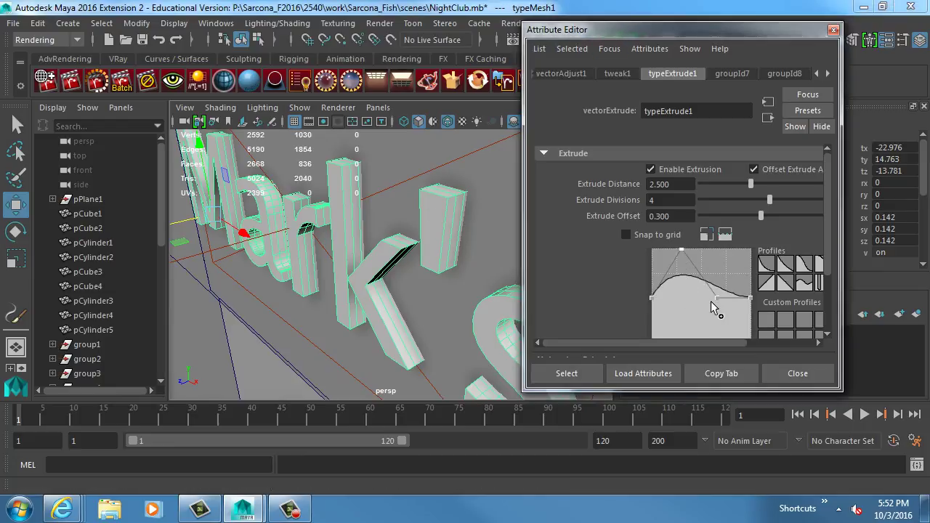
{"action": "left_click_drag", "start_coordinate": [718, 299], "coordinate": [716, 273]}
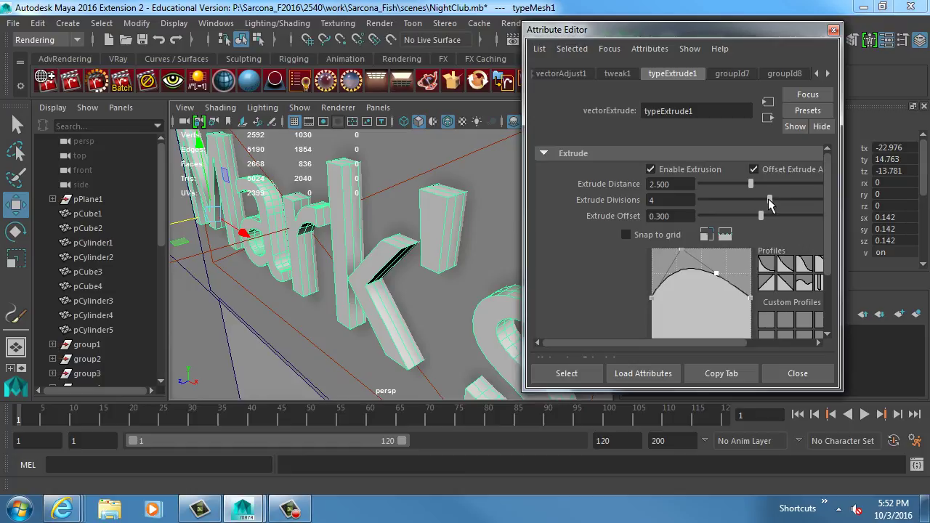
{"action": "left_click_drag", "start_coordinate": [771, 206], "coordinate": [831, 203]}
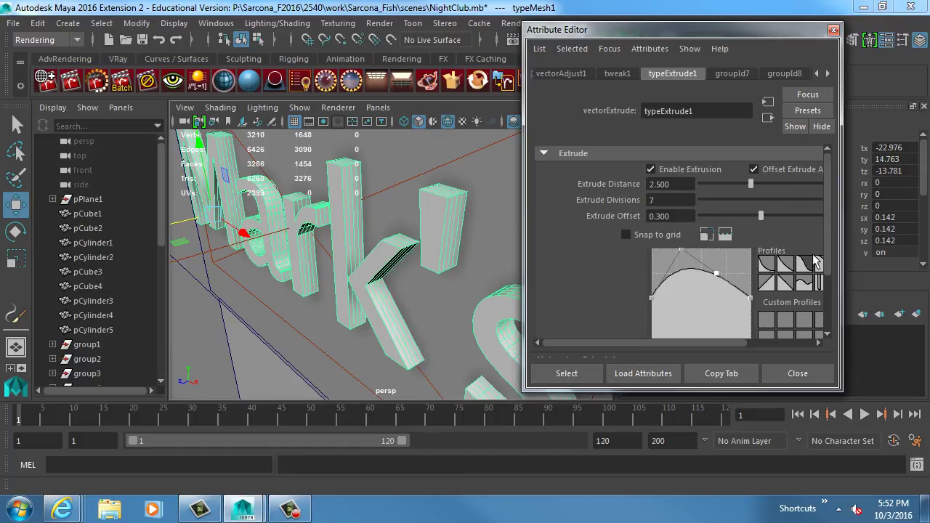
{"action": "left_click", "coordinate": [768, 266]}
{"action": "scroll", "coordinate": [800, 276], "scroll_direction": "down", "scroll_amount": 3}
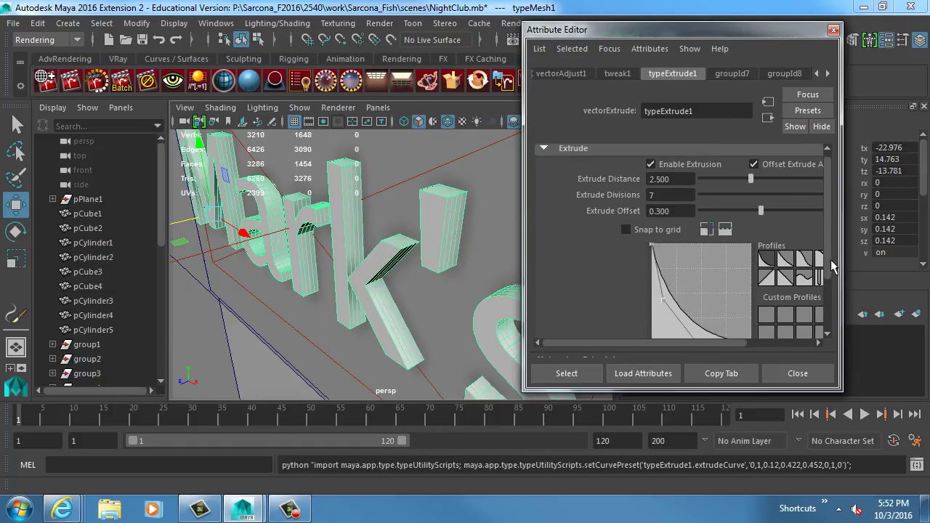
{"action": "scroll", "coordinate": [832, 278], "scroll_direction": "up", "scroll_amount": 3}
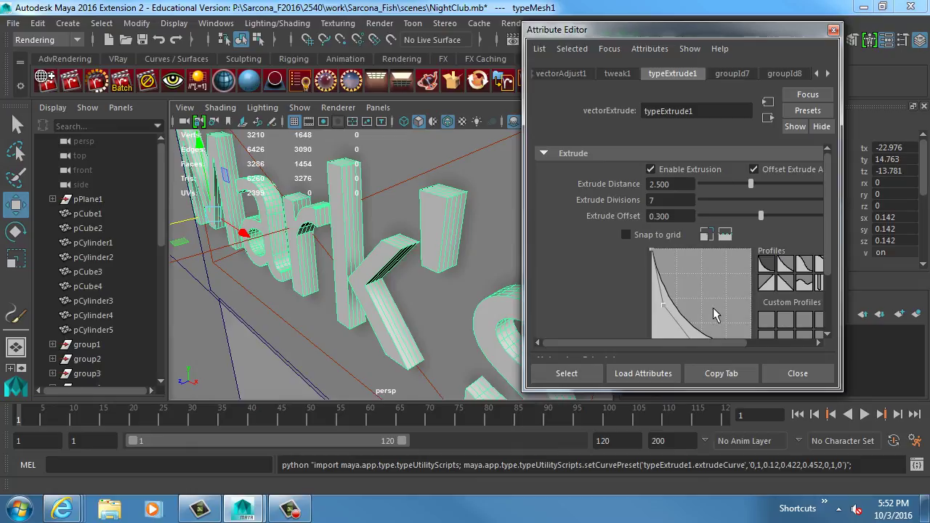
{"action": "left_click_drag", "start_coordinate": [837, 391], "coordinate": [920, 439]}
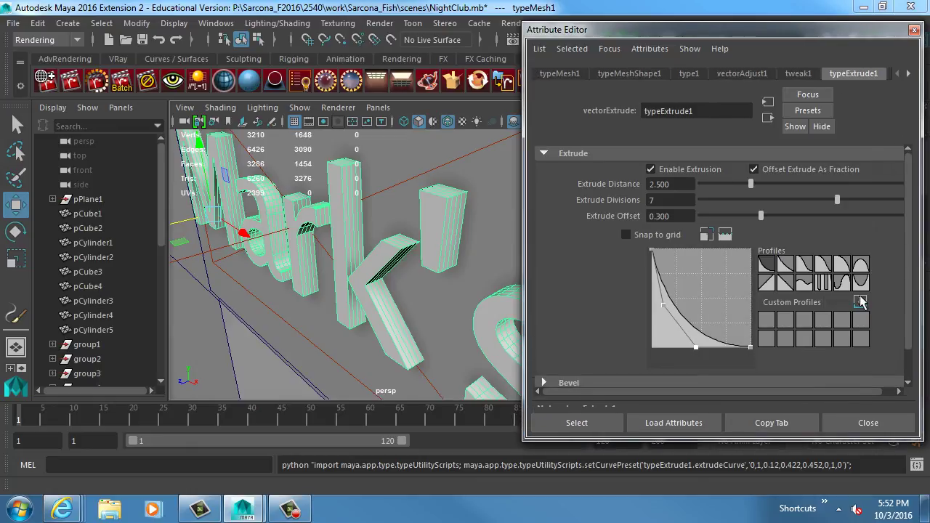
Step: Enable the front bevel on the text and add a raised point to its extrude curve, checking the apostrophe's edges up close
{"action": "scroll", "coordinate": [598, 282], "scroll_direction": "down", "scroll_amount": 1}
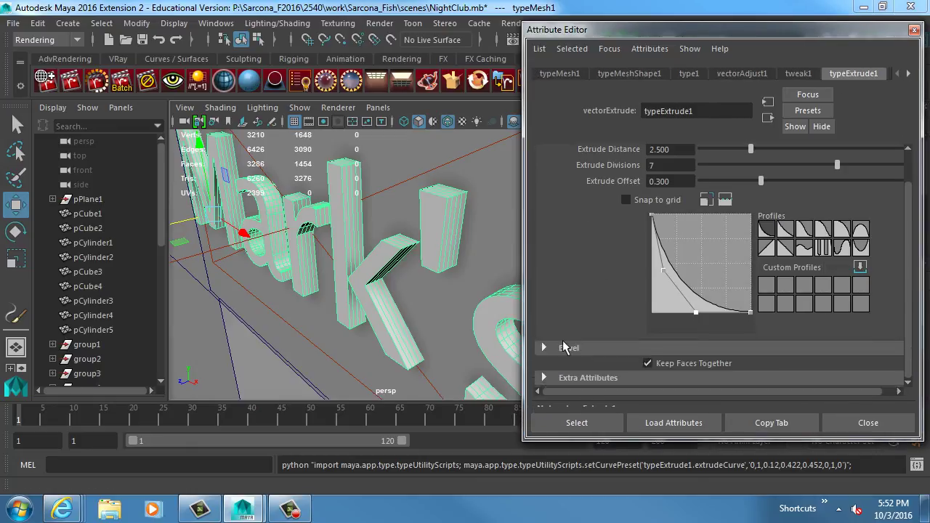
{"action": "left_click", "coordinate": [566, 347]}
{"action": "scroll", "coordinate": [602, 308], "scroll_direction": "down", "scroll_amount": 3}
{"action": "left_click", "coordinate": [673, 276]}
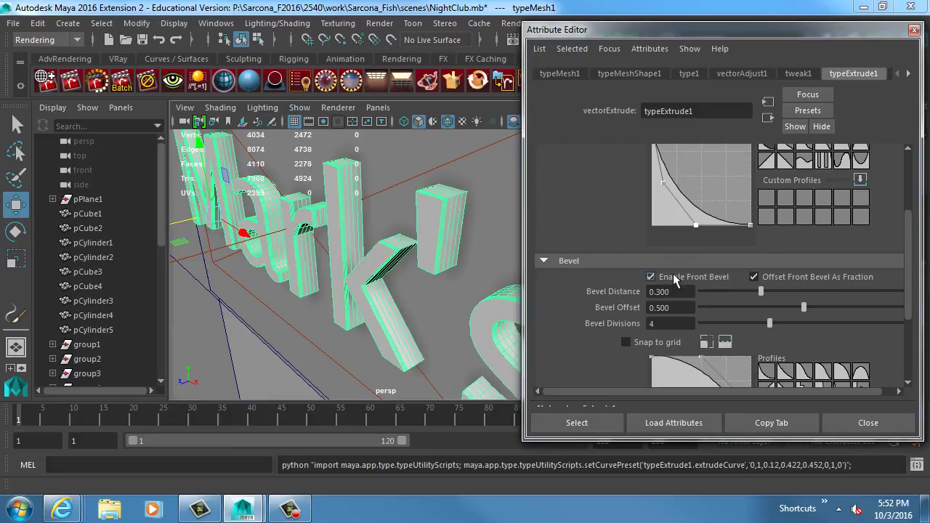
{"action": "left_click_drag", "start_coordinate": [691, 225], "coordinate": [744, 138]}
{"action": "left_click_drag", "start_coordinate": [439, 182], "coordinate": [446, 189], "text": "alt"}
{"action": "right_click_drag", "start_coordinate": [446, 189], "coordinate": [410, 183], "text": "alt"}
{"action": "middle_click_drag", "start_coordinate": [410, 184], "coordinate": [410, 214], "text": "alt"}
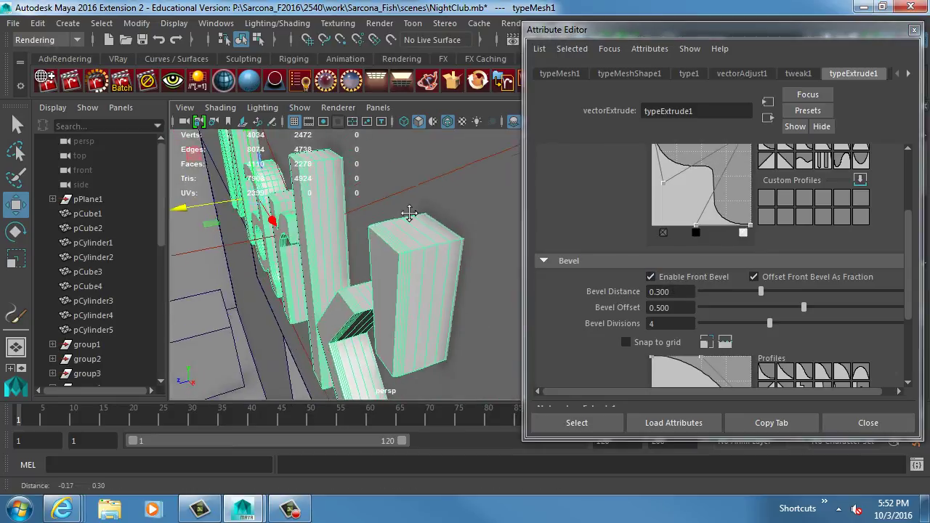
{"action": "left_click_drag", "start_coordinate": [410, 213], "coordinate": [444, 210], "text": "alt"}
Step: Apply the rising diagonal preset to the text's extrude curve and the convex rounded preset to its front bevel profile
{"action": "left_click", "coordinate": [801, 162]}
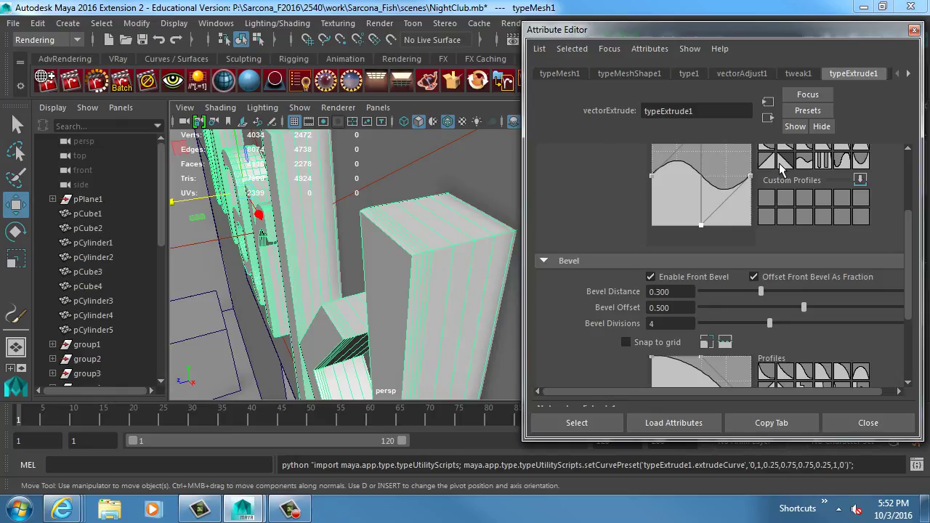
{"action": "left_click", "coordinate": [768, 162]}
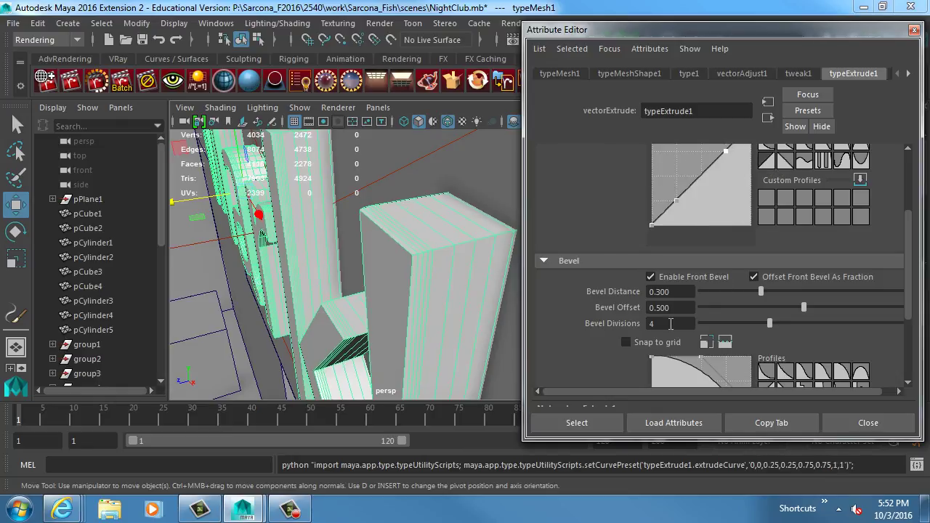
{"action": "scroll", "coordinate": [757, 344], "scroll_direction": "down", "scroll_amount": 1}
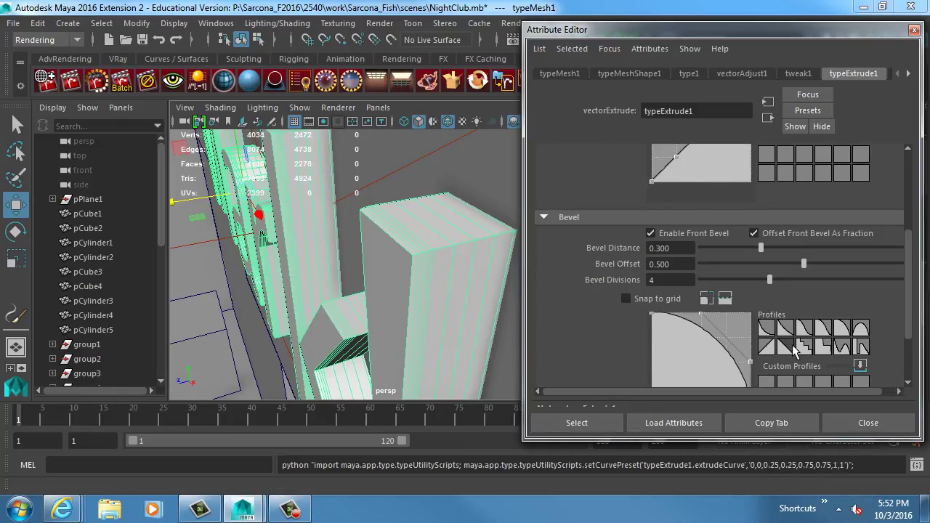
{"action": "left_click", "coordinate": [791, 346]}
{"action": "left_click", "coordinate": [841, 337]}
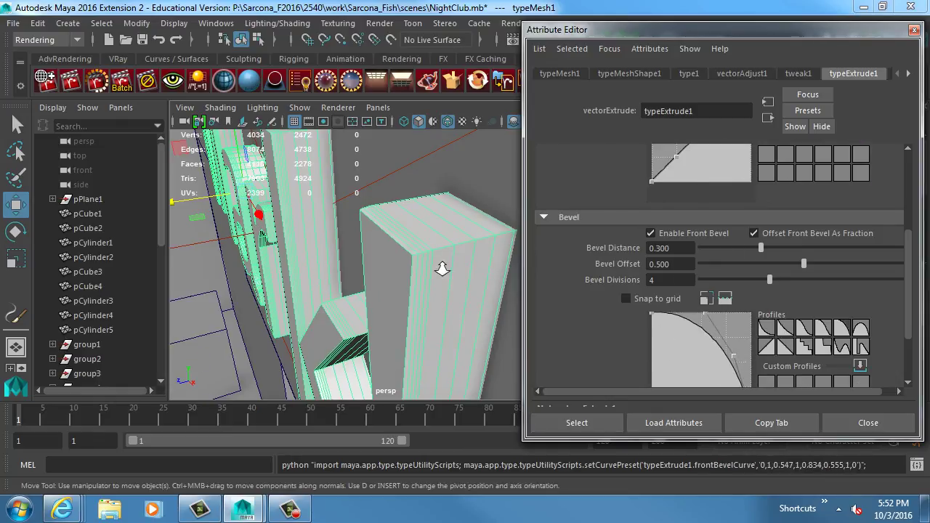
Step: Review the text's bevel and extrude settings and the other nodes connected to it
{"action": "right_click_drag", "start_coordinate": [442, 268], "coordinate": [622, 245], "text": "alt"}
{"action": "scroll", "coordinate": [623, 280], "scroll_direction": "down", "scroll_amount": 2}
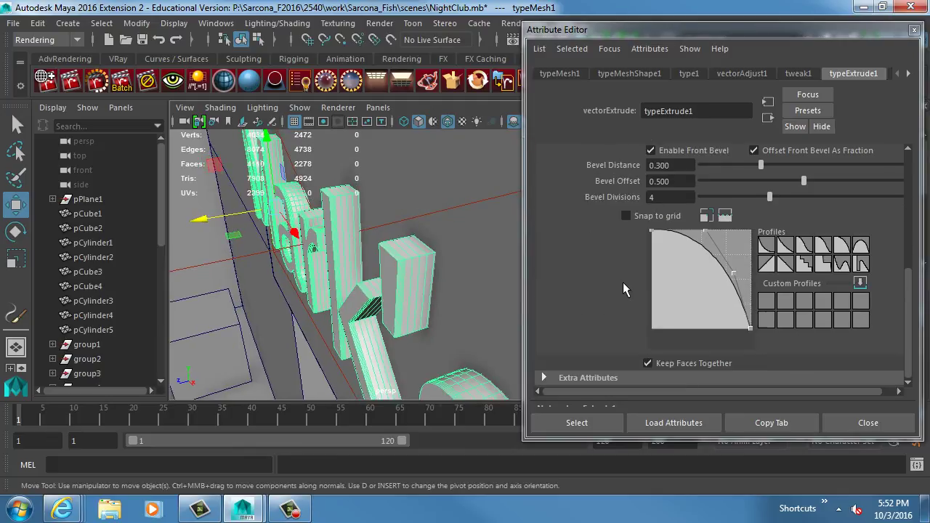
{"action": "scroll", "coordinate": [623, 282], "scroll_direction": "up", "scroll_amount": 5}
{"action": "left_click", "coordinate": [906, 73]}
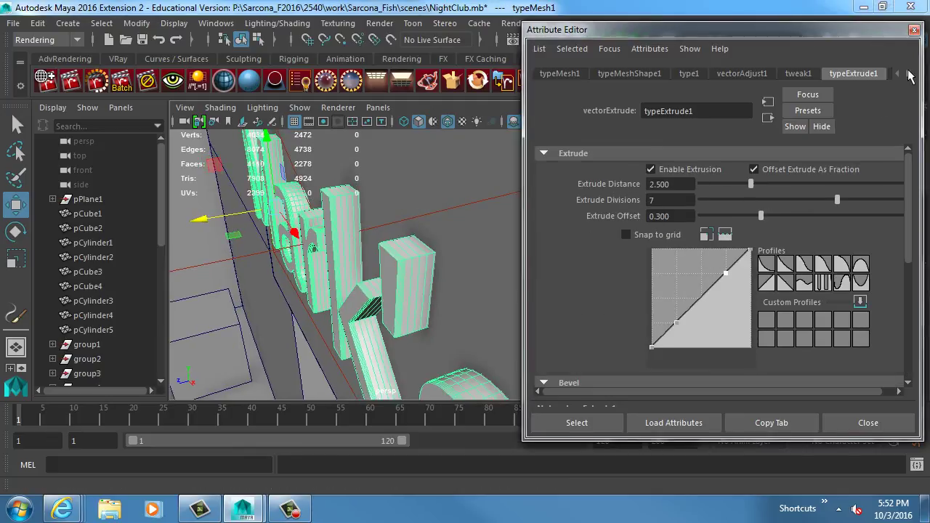
{"action": "left_click", "coordinate": [906, 73]}
{"action": "left_click", "coordinate": [821, 74]}
{"action": "left_click", "coordinate": [906, 74]}
{"action": "left_click", "coordinate": [908, 76]}
{"action": "left_click", "coordinate": [907, 76]}
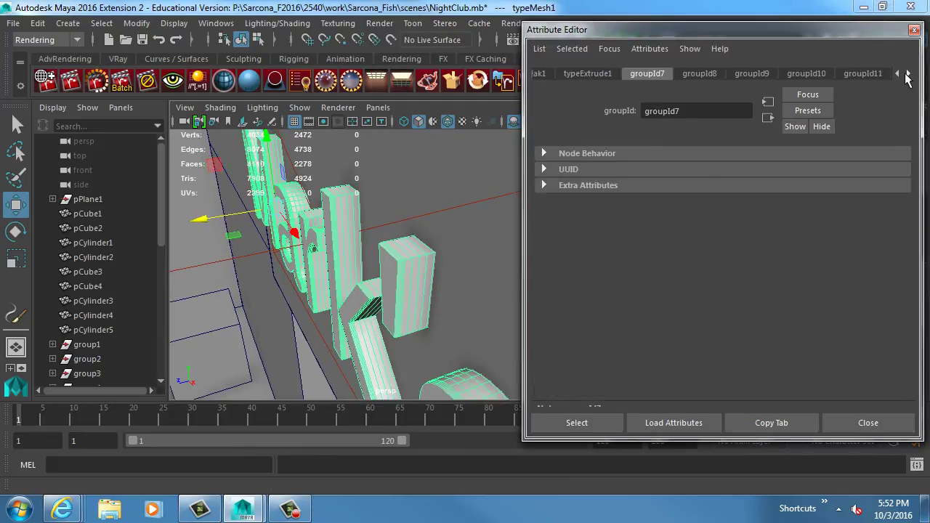
{"action": "left_click", "coordinate": [907, 77]}
{"action": "left_click", "coordinate": [907, 76]}
Step: Delete the existing sign text and create a new default 3D Type object
{"action": "left_click_drag", "start_coordinate": [330, 244], "coordinate": [340, 220], "text": "alt"}
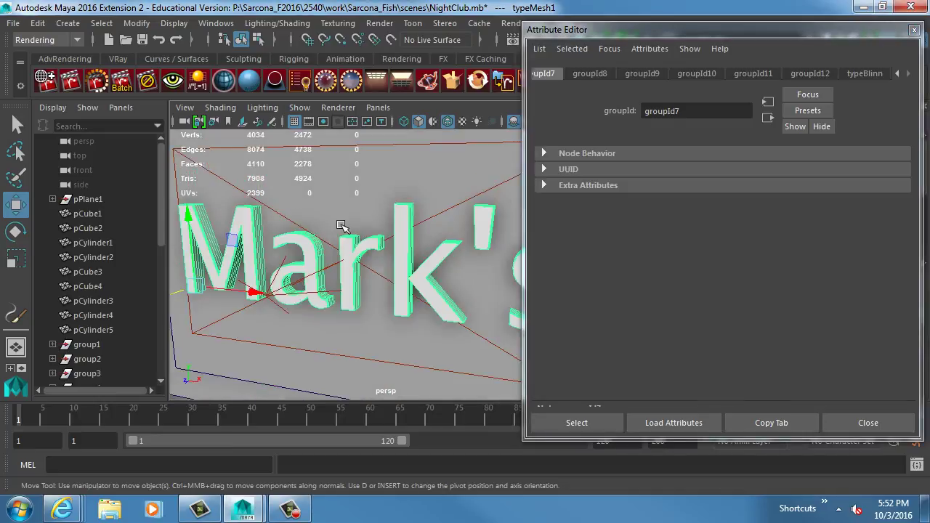
{"action": "key", "text": "Delete"}
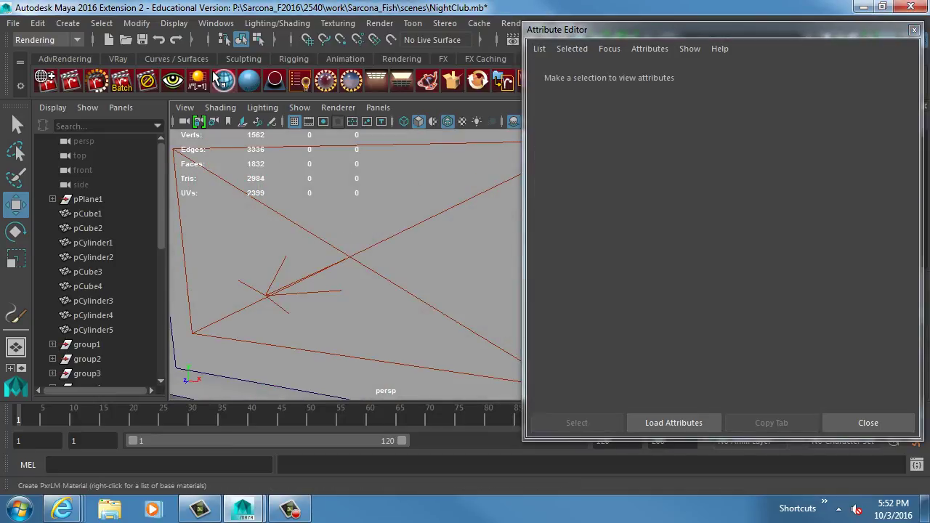
{"action": "left_click", "coordinate": [67, 24]}
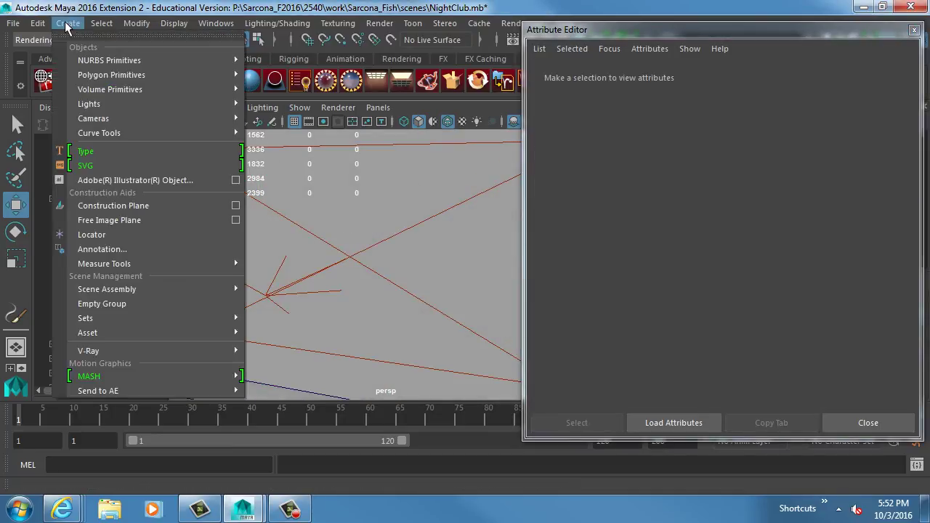
{"action": "left_click", "coordinate": [167, 151]}
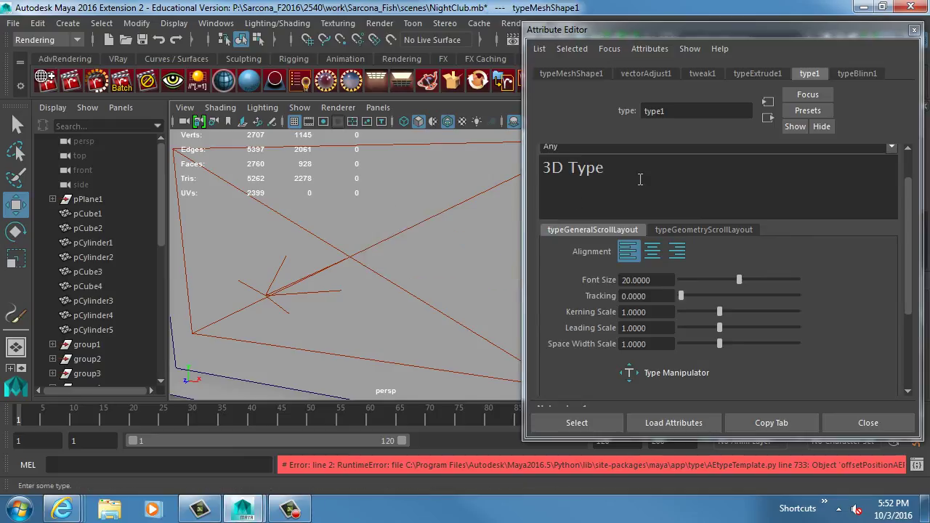
Step: Bring the new 3D text into view and examine its general and geometry mesh settings
{"action": "left_click_drag", "start_coordinate": [639, 179], "coordinate": [520, 183]}
{"action": "right_click_drag", "start_coordinate": [458, 262], "coordinate": [256, 251], "text": "alt"}
{"action": "middle_click_drag", "start_coordinate": [416, 274], "coordinate": [337, 198], "text": "alt"}
{"action": "right_click_drag", "start_coordinate": [337, 198], "coordinate": [297, 192], "text": "alt"}
{"action": "middle_click_drag", "start_coordinate": [369, 254], "coordinate": [291, 178], "text": "alt"}
{"action": "middle_click_drag", "start_coordinate": [407, 244], "coordinate": [279, 182], "text": "alt"}
{"action": "scroll", "coordinate": [569, 318], "scroll_direction": "down", "scroll_amount": 3}
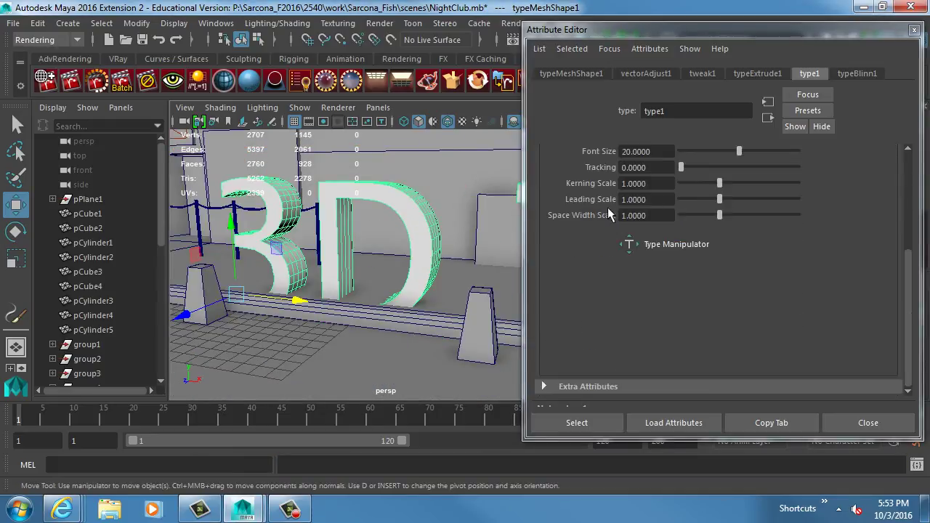
{"action": "scroll", "coordinate": [827, 255], "scroll_direction": "up", "scroll_amount": 3}
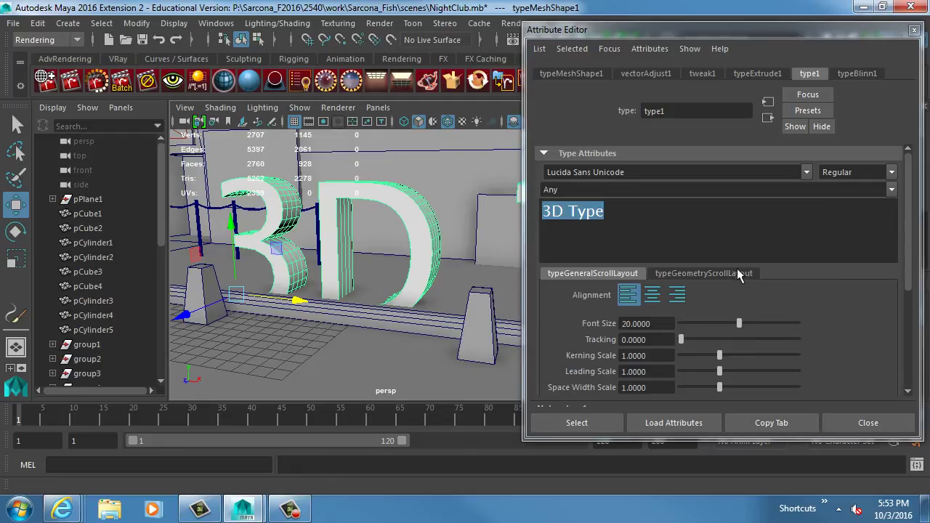
{"action": "left_click", "coordinate": [737, 274]}
{"action": "left_click", "coordinate": [599, 292]}
{"action": "scroll", "coordinate": [587, 321], "scroll_direction": "down", "scroll_amount": 1}
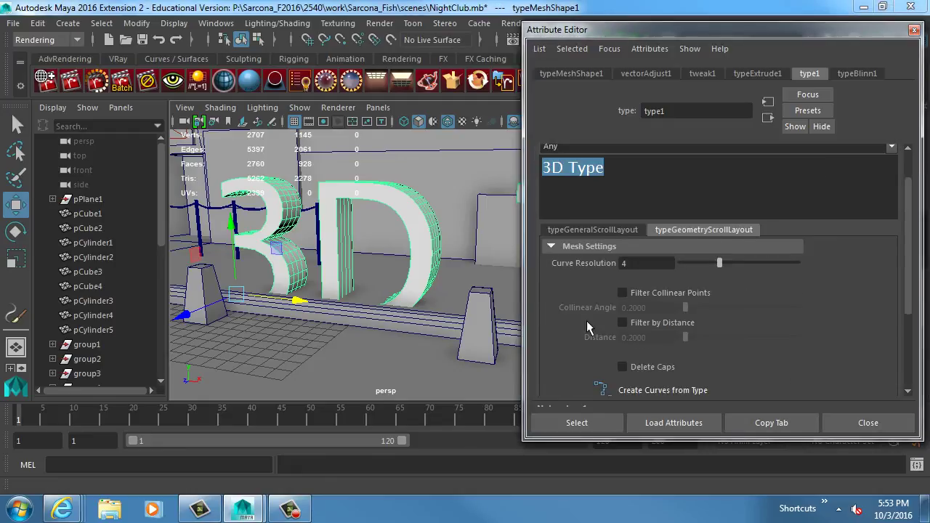
{"action": "scroll", "coordinate": [586, 321], "scroll_direction": "down", "scroll_amount": 2}
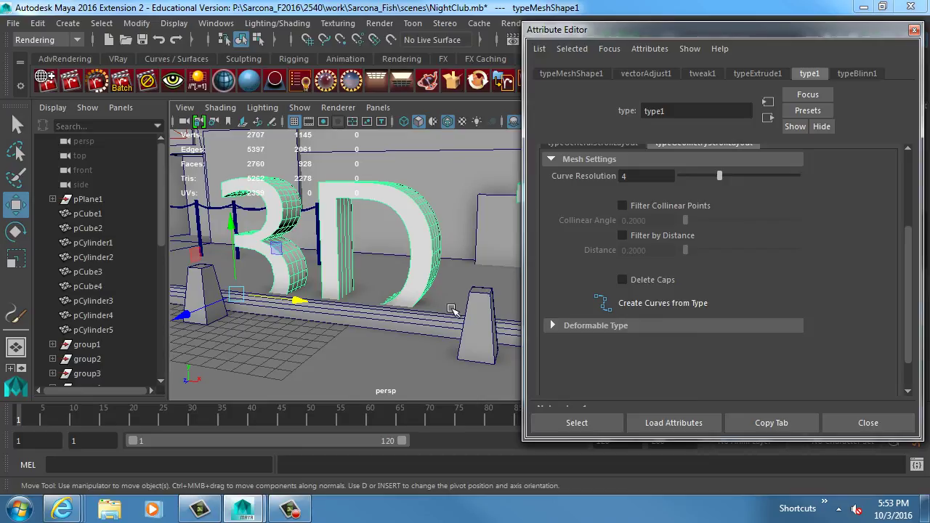
Step: Raise the 3D text from the sidewalk to the upper part of the building's front wall
{"action": "left_click_drag", "start_coordinate": [451, 309], "coordinate": [188, 295], "text": "alt"}
{"action": "scroll", "coordinate": [127, 314], "scroll_direction": "down", "scroll_amount": 5}
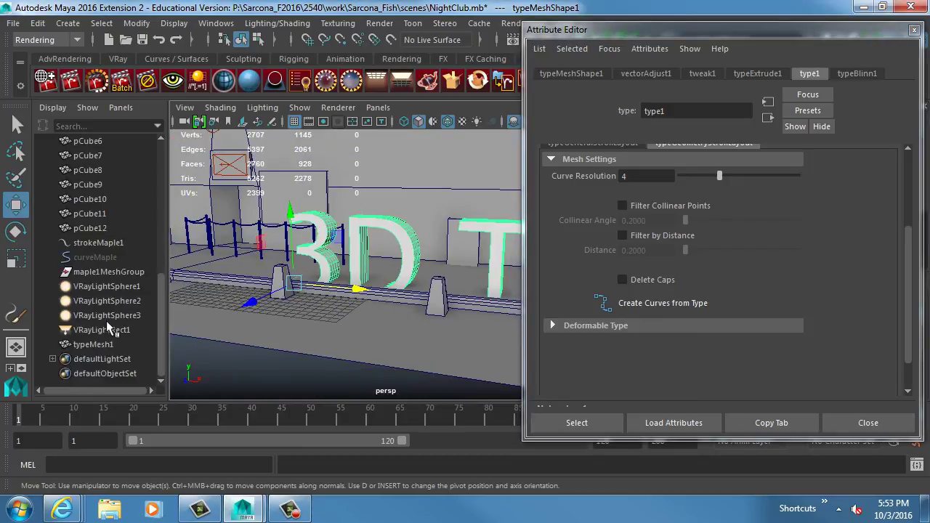
{"action": "left_click_drag", "start_coordinate": [298, 224], "coordinate": [298, 117]}
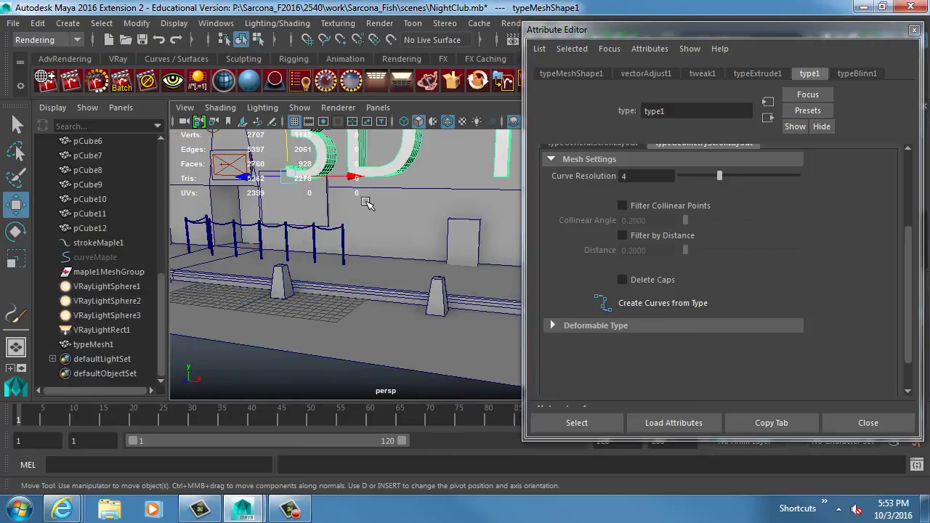
Step: Create curves from the 3D text and lower the curve group to about -9.704 in Y, below the solid letters
{"action": "left_click", "coordinate": [603, 305]}
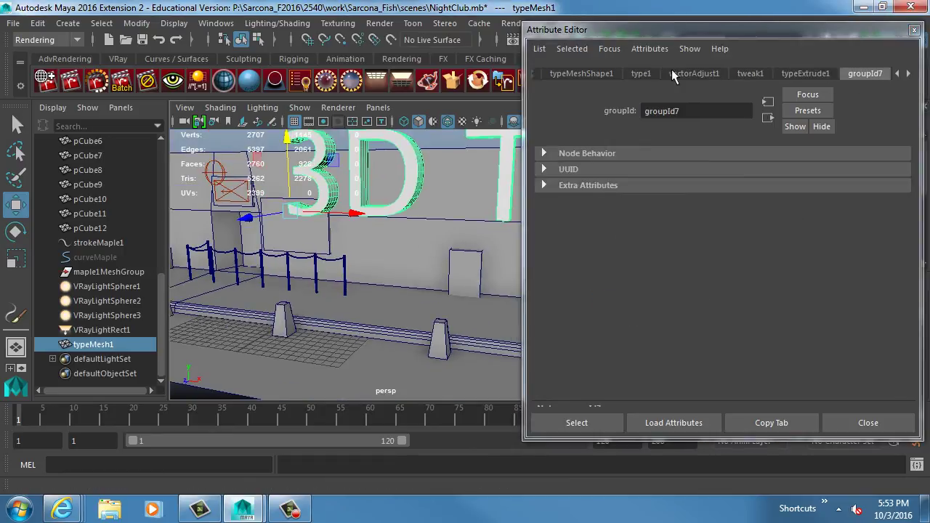
{"action": "left_click", "coordinate": [641, 73]}
{"action": "left_click", "coordinate": [631, 303]}
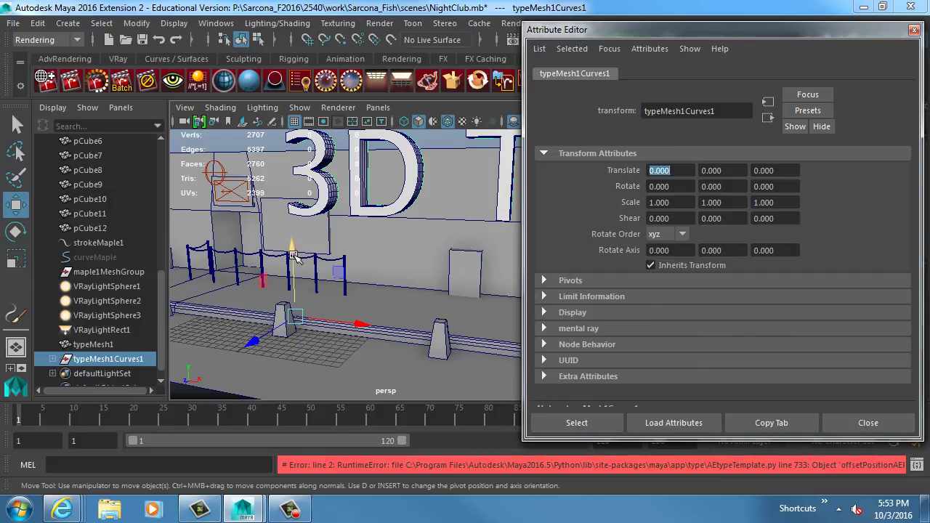
{"action": "left_click_drag", "start_coordinate": [294, 256], "coordinate": [297, 317]}
Step: Select the outline curve of the 3, switch to the Modeling menu set and close the Attribute Editor
{"action": "scroll", "coordinate": [332, 291], "scroll_direction": "up", "scroll_amount": 4}
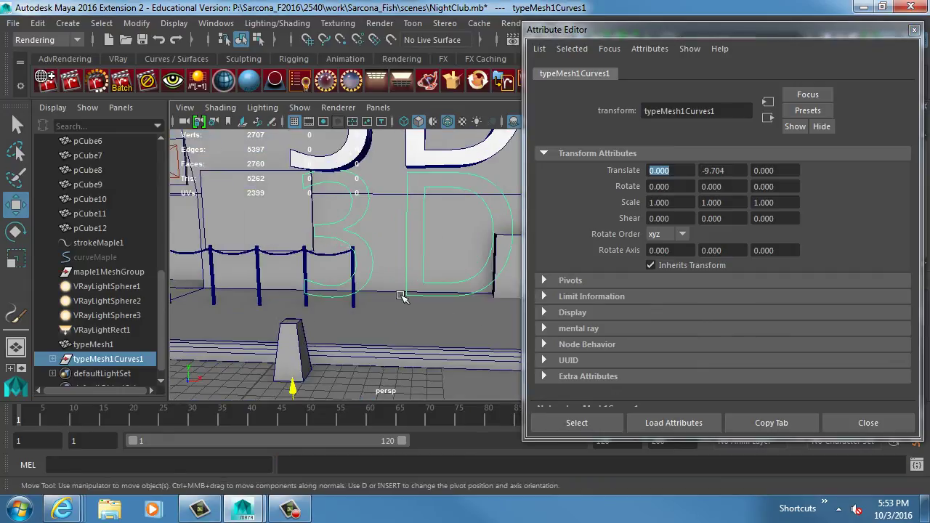
{"action": "scroll", "coordinate": [402, 296], "scroll_direction": "up", "scroll_amount": 2}
{"action": "left_click", "coordinate": [364, 257]}
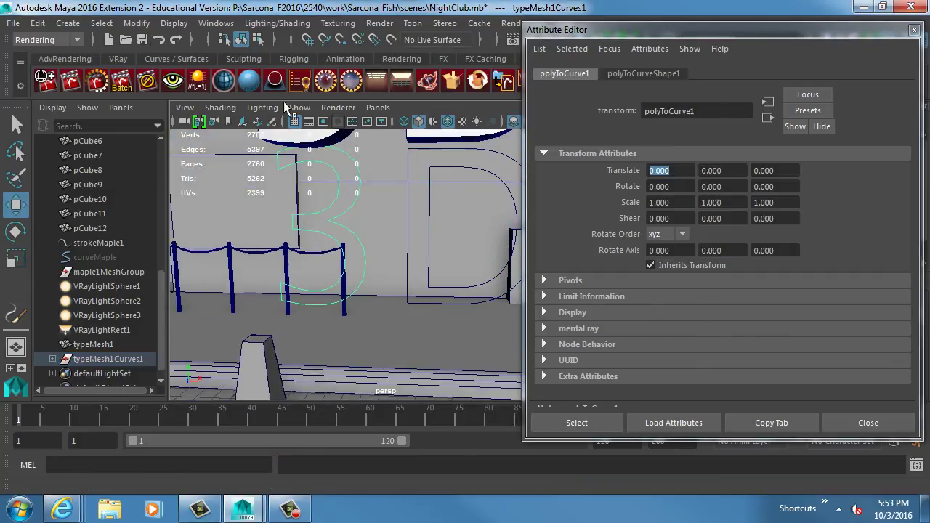
{"action": "left_click", "coordinate": [61, 41]}
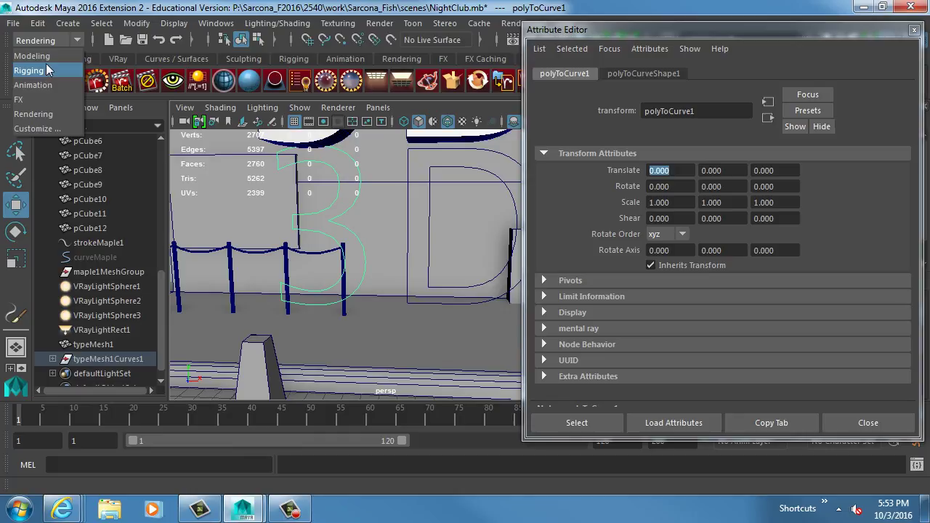
{"action": "left_click", "coordinate": [43, 58]}
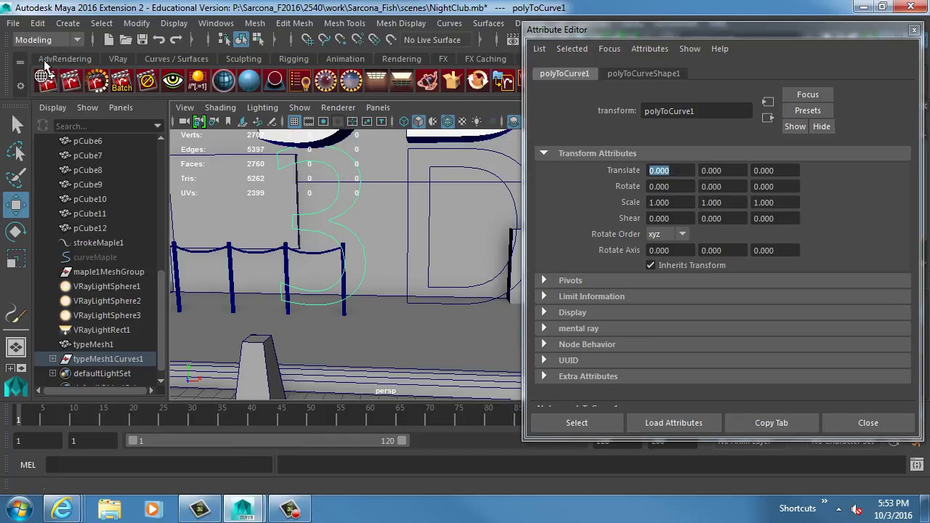
{"action": "left_click", "coordinate": [914, 30]}
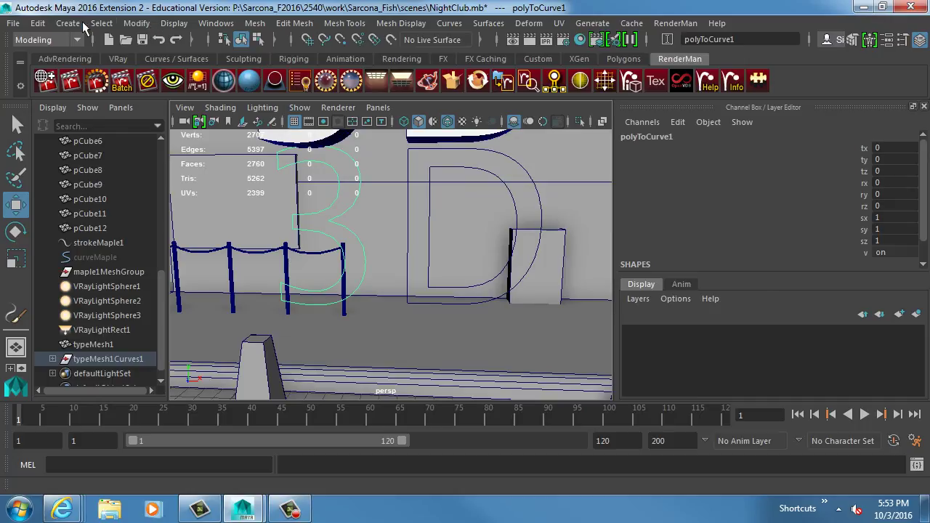
Step: Create a NURBS circle at the origin
{"action": "left_click", "coordinate": [73, 23]}
{"action": "mouse_move", "coordinate": [105, 60]}
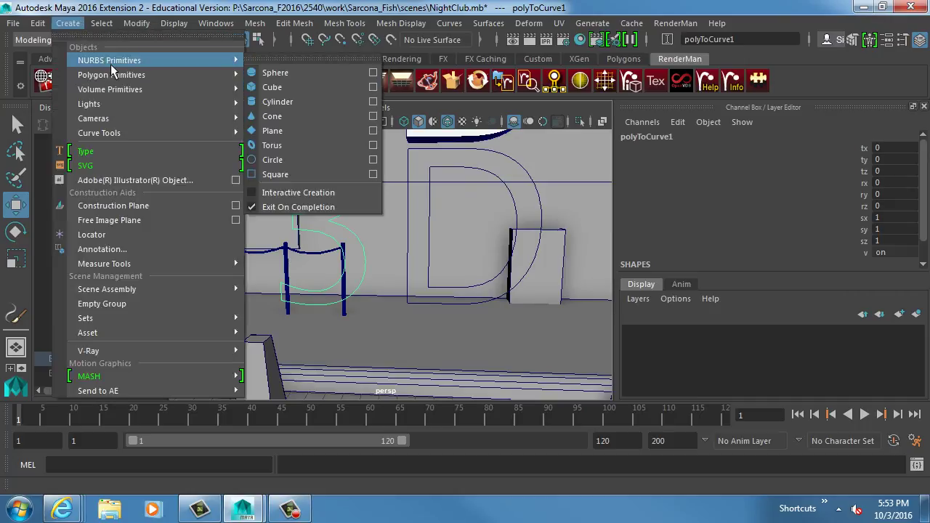
{"action": "mouse_move", "coordinate": [119, 75]}
{"action": "mouse_move", "coordinate": [216, 62]}
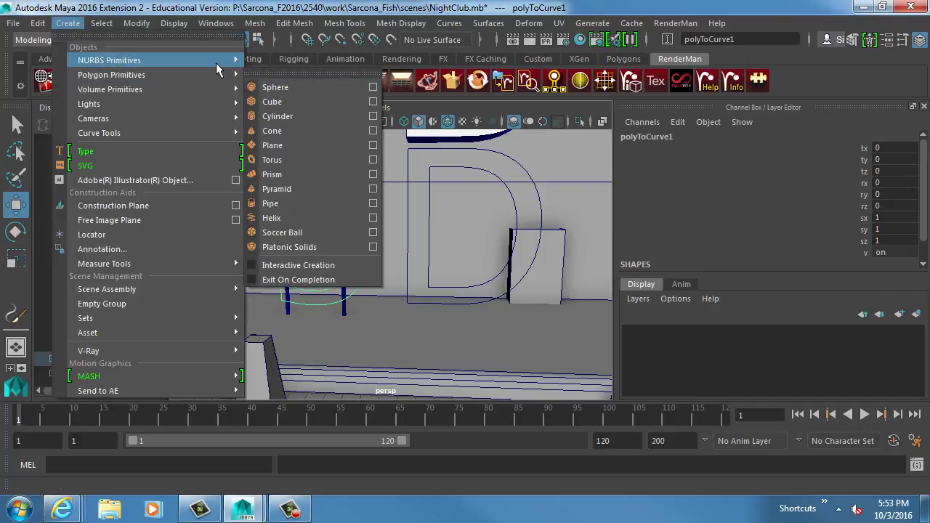
{"action": "left_click", "coordinate": [290, 158]}
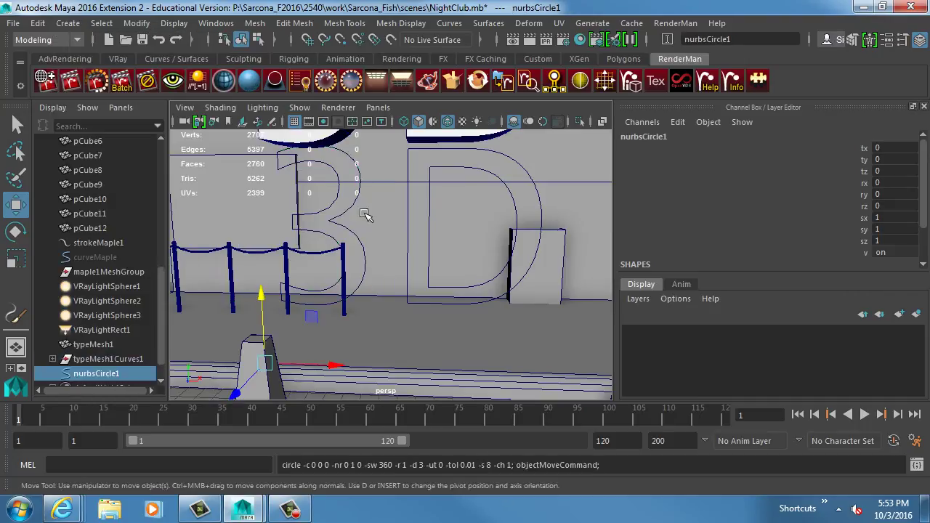
Step: Open the surface Extrude options and select the NURBS circle first, followed by the outline curve of the 3
{"action": "left_click", "coordinate": [363, 267]}
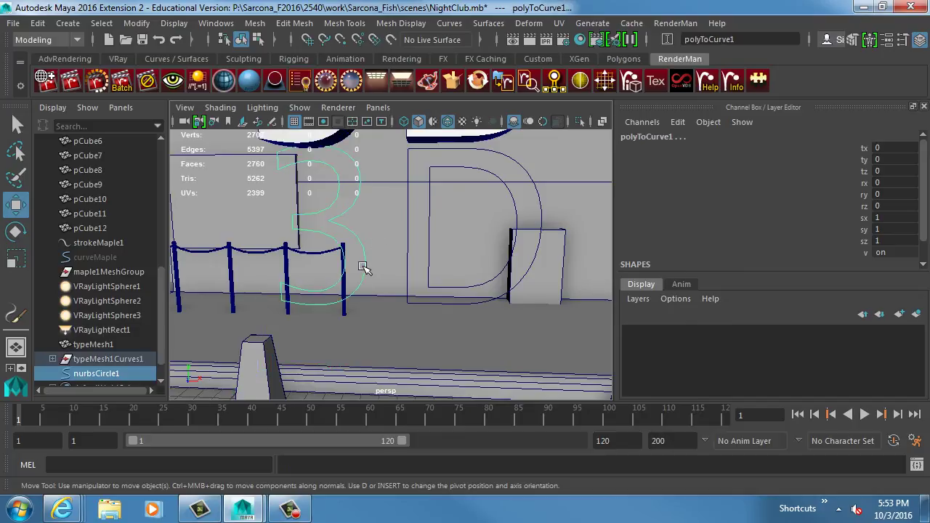
{"action": "left_click", "coordinate": [488, 23]}
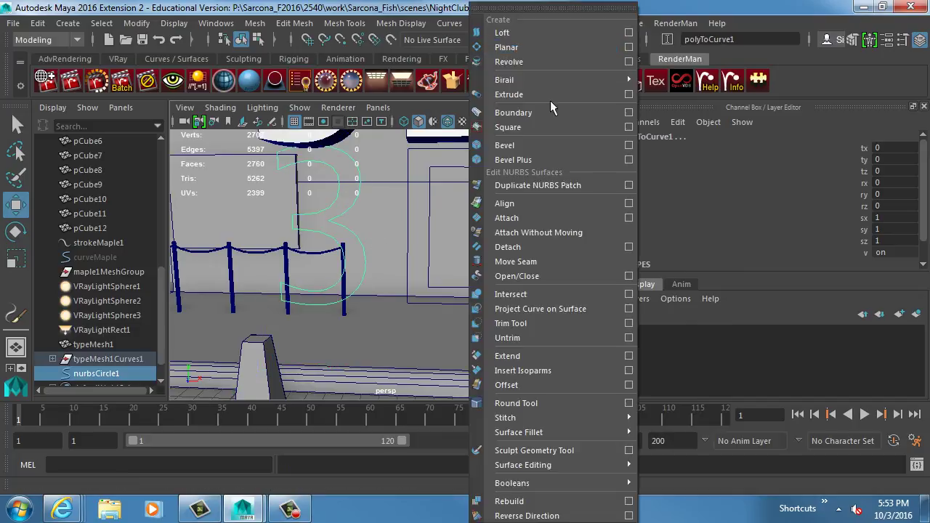
{"action": "left_click", "coordinate": [629, 97]}
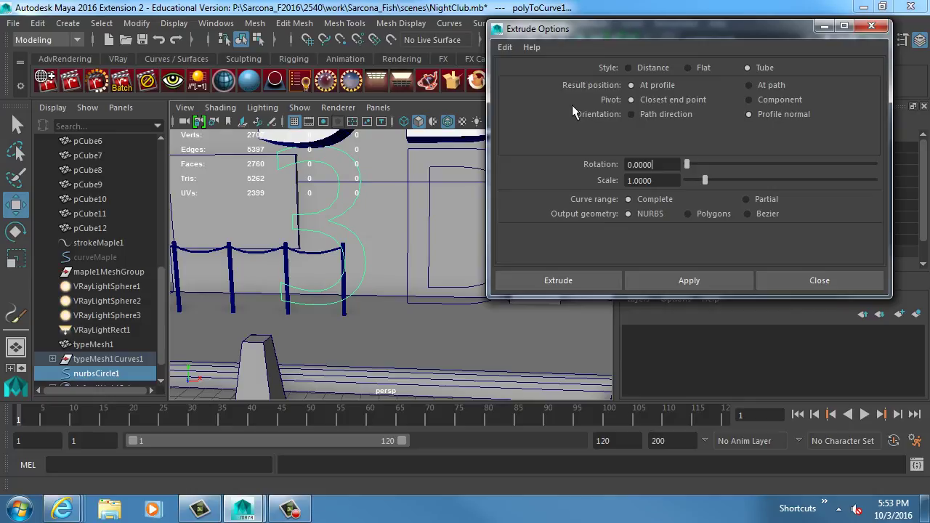
{"action": "left_click", "coordinate": [113, 374]}
{"action": "left_click_drag", "start_coordinate": [258, 299], "coordinate": [328, 277]}
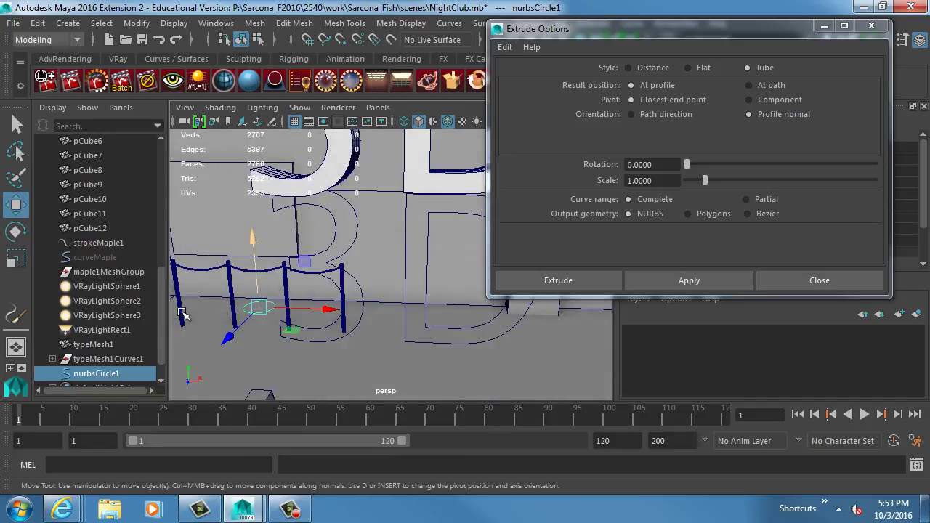
{"action": "left_click", "coordinate": [332, 281], "text": "shift"}
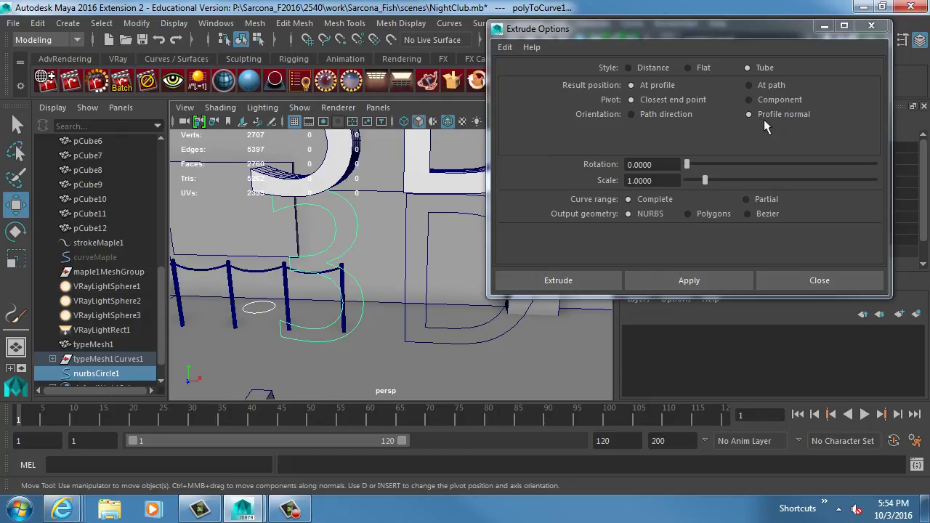
Step: Set the extrude's result position to At path, its pivot to Component and its output geometry to Polygons
{"action": "left_click", "coordinate": [775, 87]}
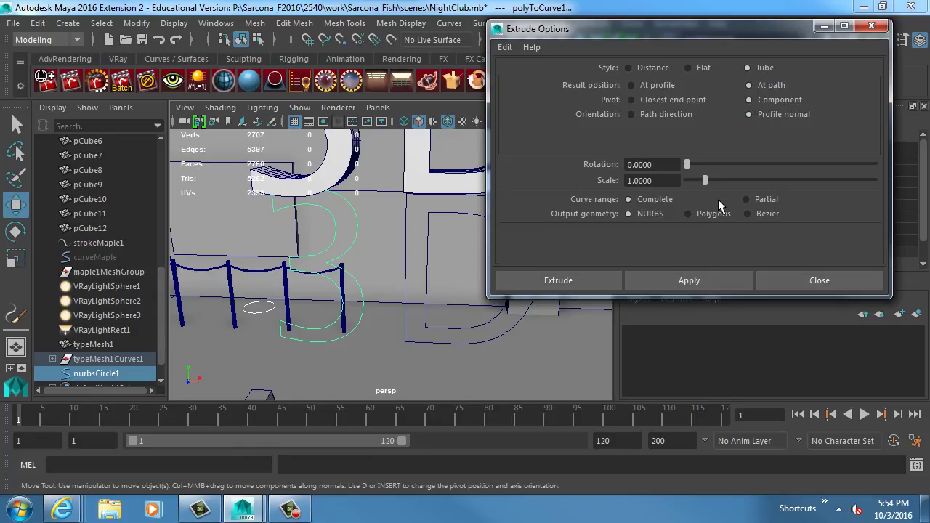
{"action": "left_click", "coordinate": [698, 215]}
{"action": "scroll", "coordinate": [690, 193], "scroll_direction": "down", "scroll_amount": 3}
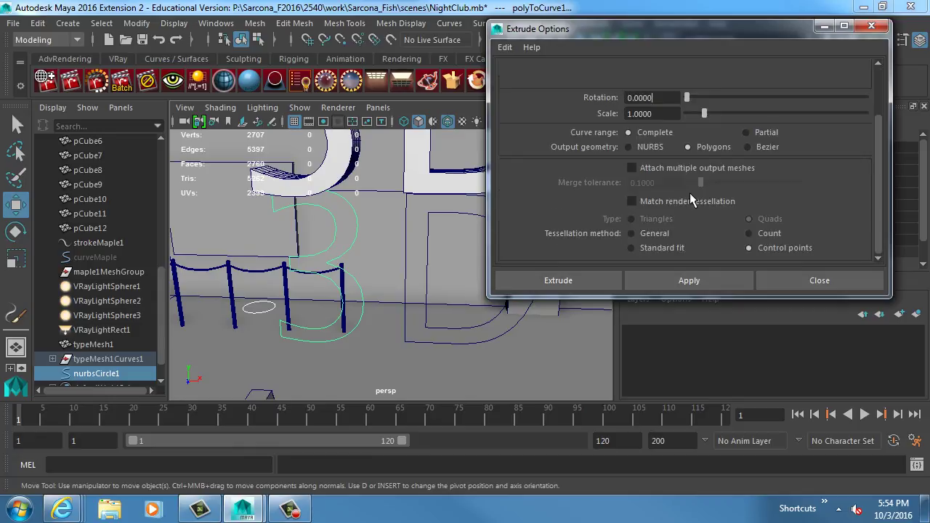
{"action": "left_click", "coordinate": [750, 233]}
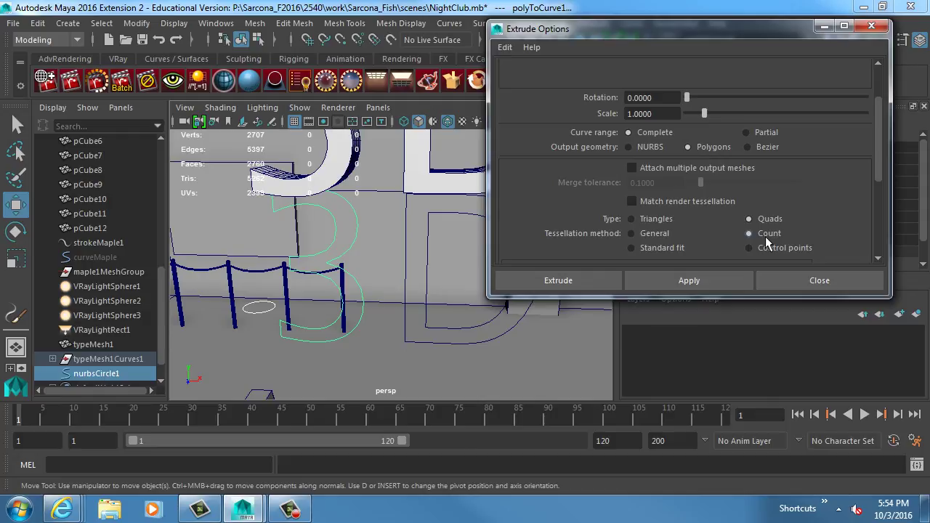
{"action": "scroll", "coordinate": [704, 226], "scroll_direction": "down", "scroll_amount": 4}
{"action": "scroll", "coordinate": [696, 191], "scroll_direction": "up", "scroll_amount": 2}
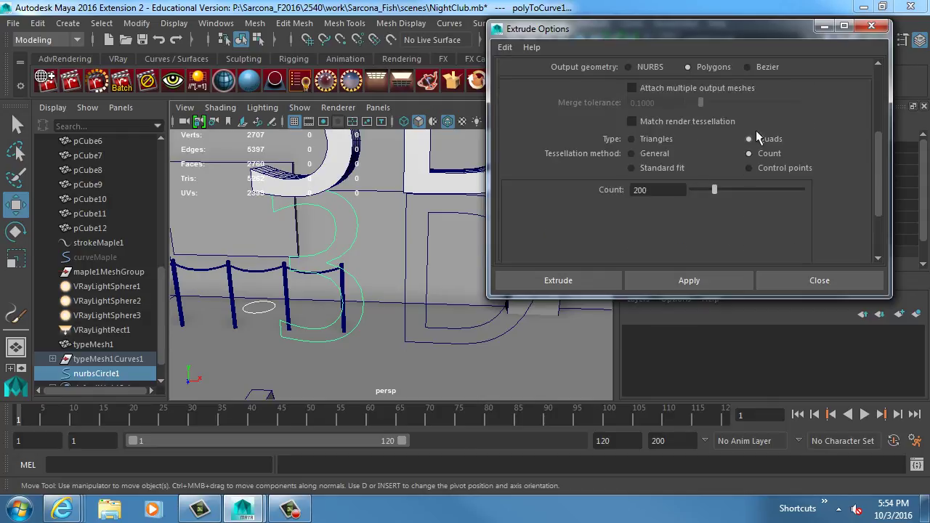
Step: Choose General tessellation with Per span # of iso params for U and V, and extrude the circle along the 3
{"action": "left_click", "coordinate": [654, 153]}
{"action": "left_click", "coordinate": [685, 199]}
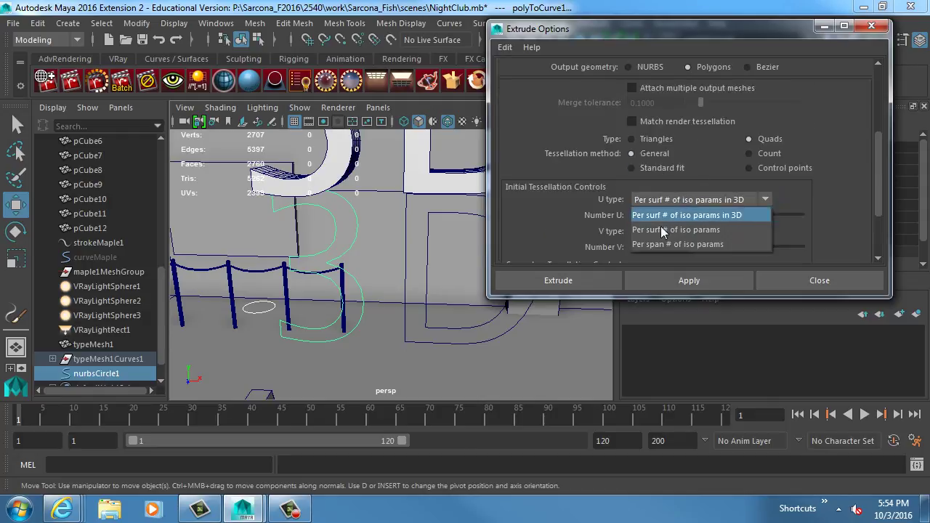
{"action": "left_click", "coordinate": [665, 224]}
{"action": "left_click", "coordinate": [664, 232]}
{"action": "left_click", "coordinate": [665, 265]}
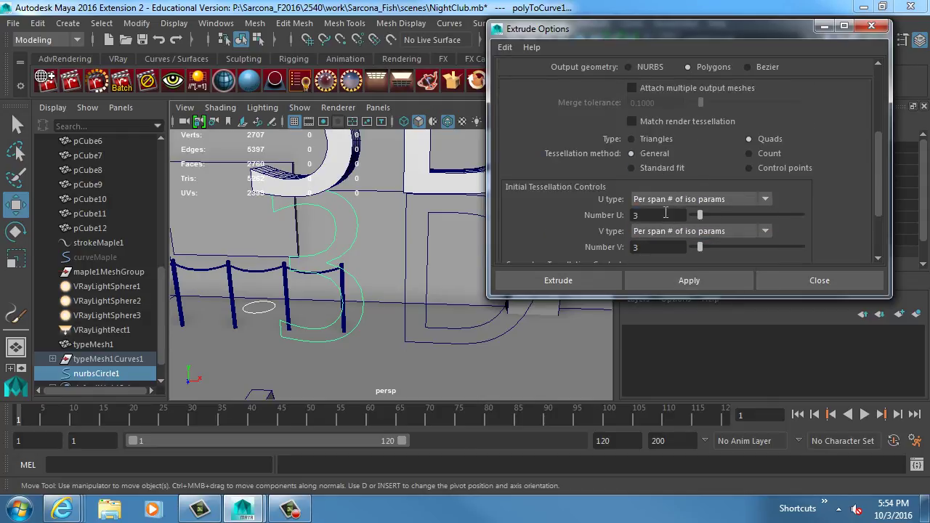
{"action": "left_click", "coordinate": [558, 280]}
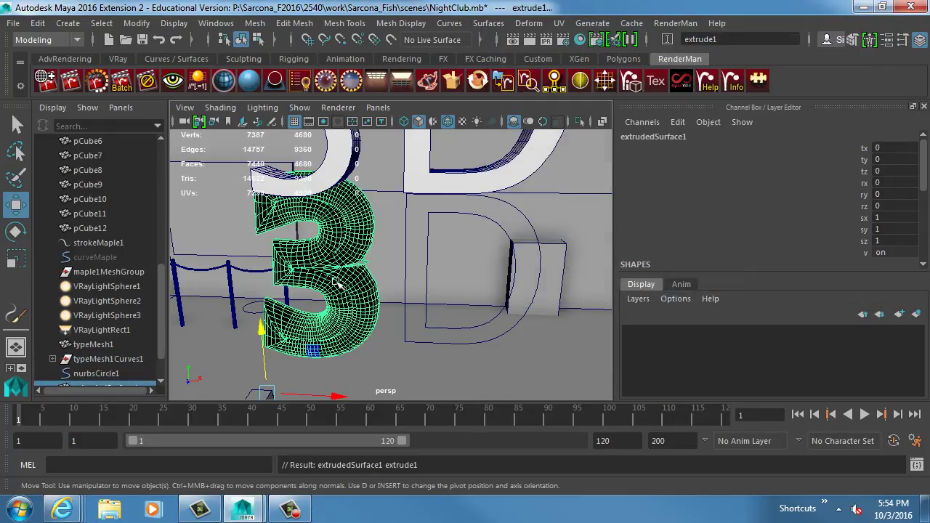
Step: Select the NURBS profile circle and scale it down uniformly so the extruded tube along the 3 becomes thin
{"action": "left_click_drag", "start_coordinate": [298, 277], "coordinate": [461, 289], "text": "alt"}
{"action": "left_click", "coordinate": [457, 283]}
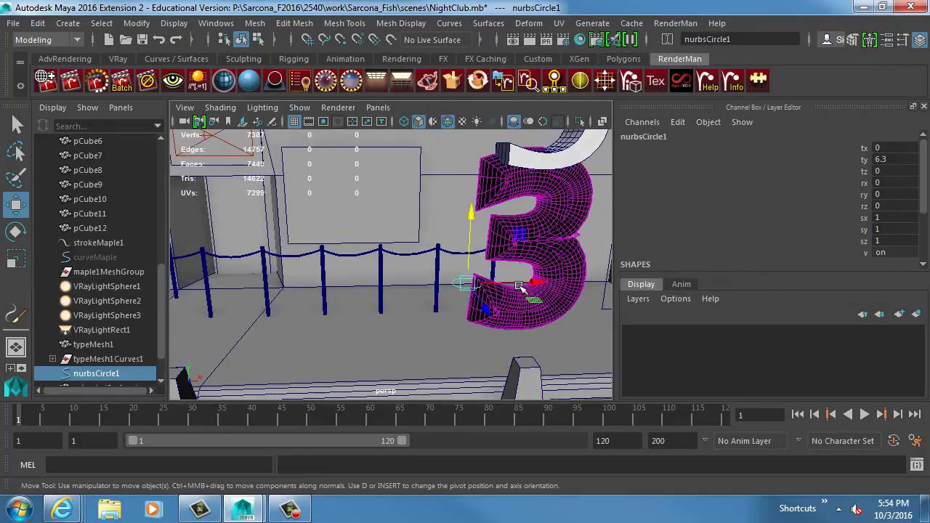
{"action": "middle_click_drag", "start_coordinate": [520, 285], "coordinate": [482, 285], "text": "alt"}
{"action": "right_click_drag", "start_coordinate": [481, 284], "coordinate": [502, 292], "text": "alt"}
{"action": "left_click_drag", "start_coordinate": [501, 292], "coordinate": [491, 209], "text": "alt"}
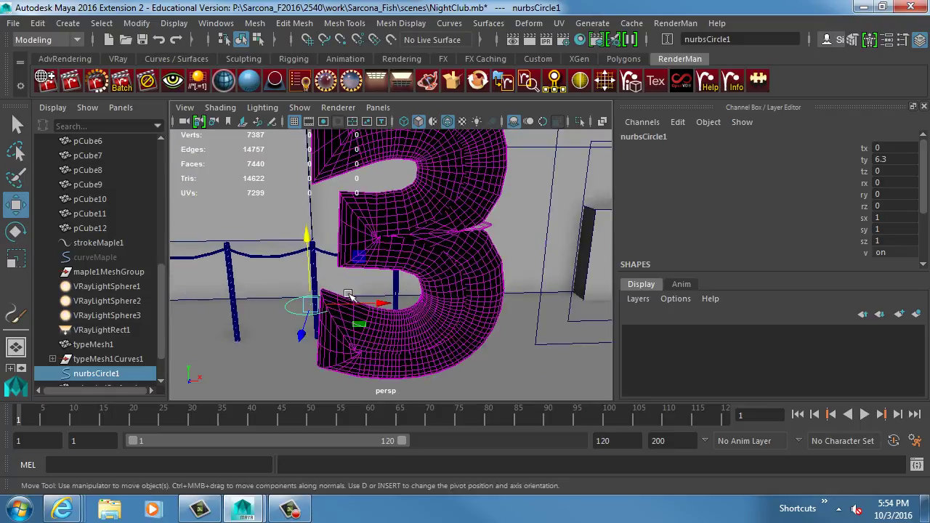
{"action": "key", "text": "r"}
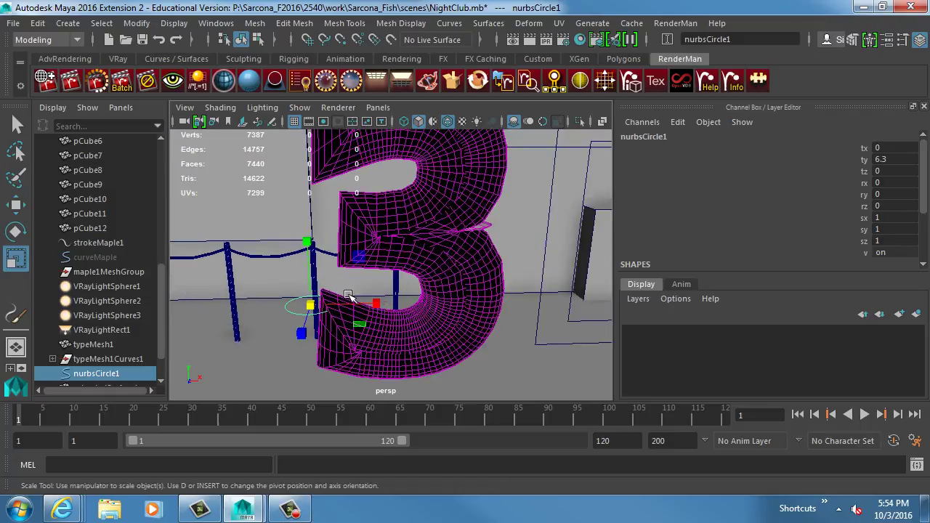
{"action": "middle_click_drag", "start_coordinate": [390, 277], "coordinate": [354, 275]}
{"action": "left_click", "coordinate": [523, 238]}
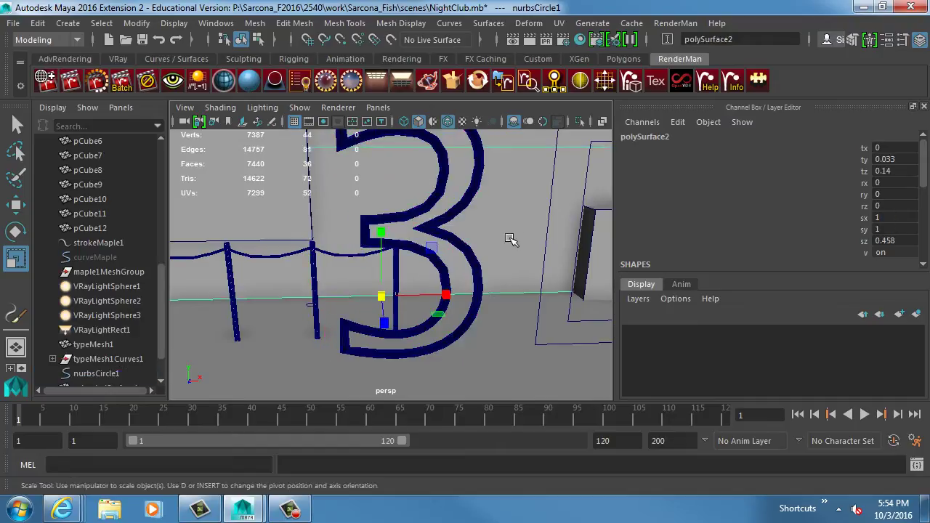
Step: Select the thin extruded tube that outlines the 3
{"action": "left_click_drag", "start_coordinate": [513, 239], "coordinate": [435, 247], "text": "alt"}
{"action": "left_click", "coordinate": [307, 232]}
{"action": "left_click_drag", "start_coordinate": [308, 232], "coordinate": [437, 230], "text": "alt"}
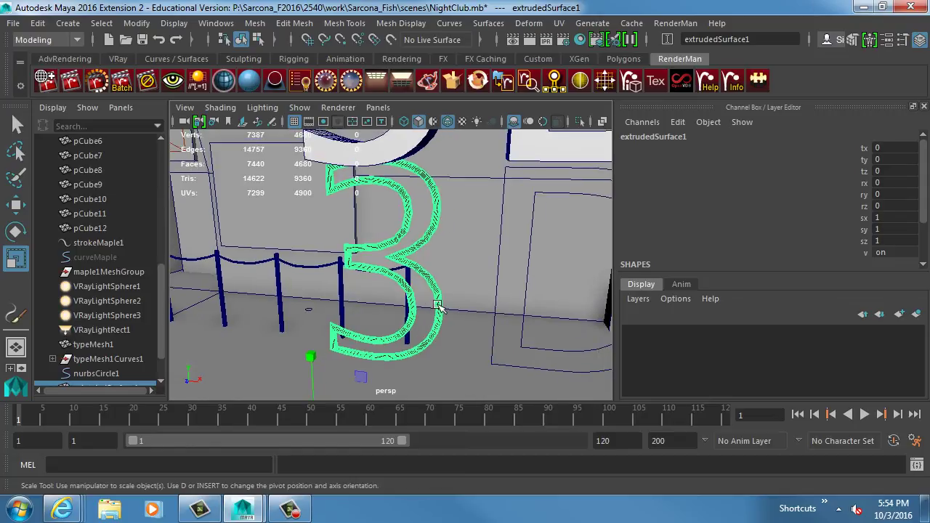
{"action": "key", "text": "super"}
{"action": "type", "text": "ilol"}
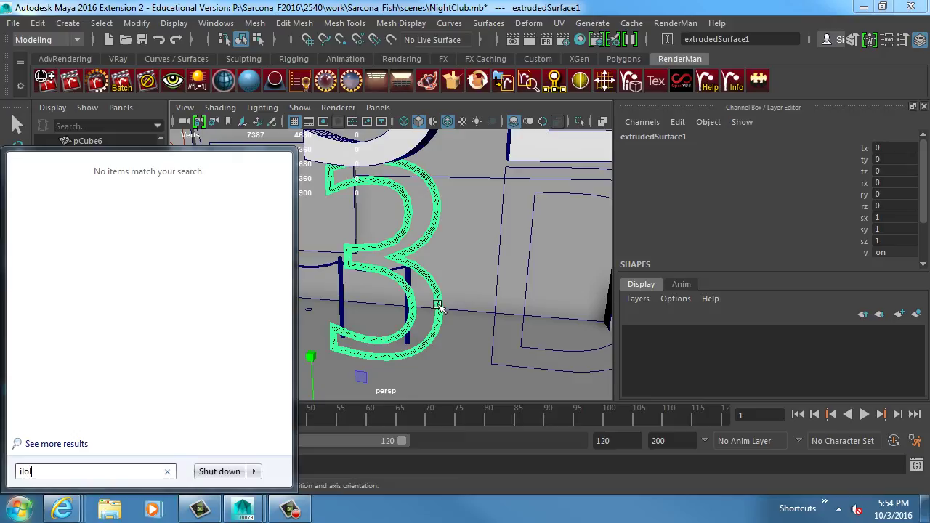
{"action": "key", "text": "BackSpace"}
{"action": "key", "text": "BackSpace"}
{"action": "key", "text": "Escape"}
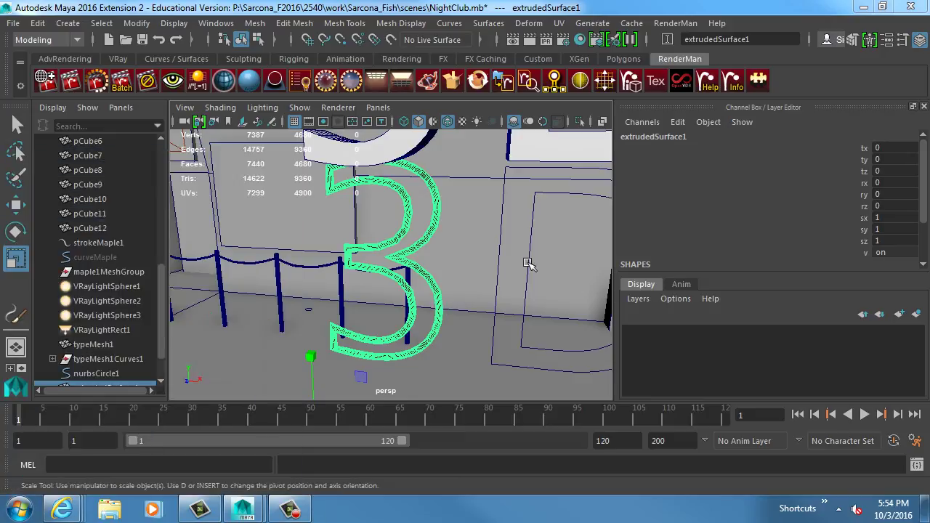
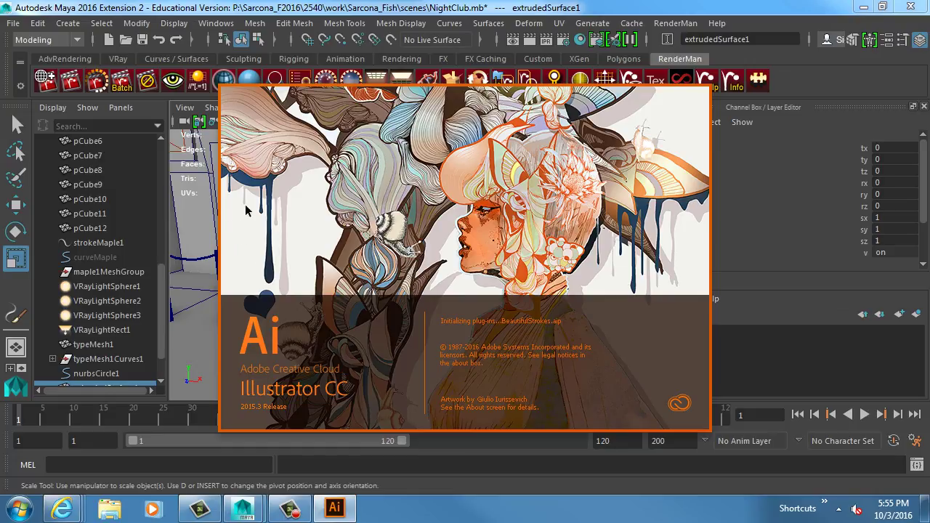
Step: Switch to Illustrator and create a new Letter-size document with the Print profile
{"action": "key", "text": "alt+Tab"}
{"action": "key", "text": "alt+Tab"}
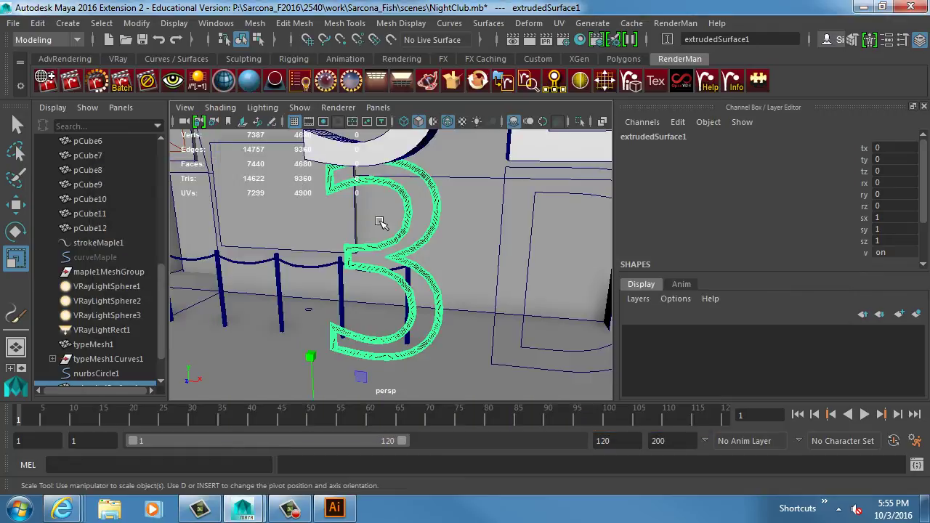
{"action": "key", "text": "alt+Tab"}
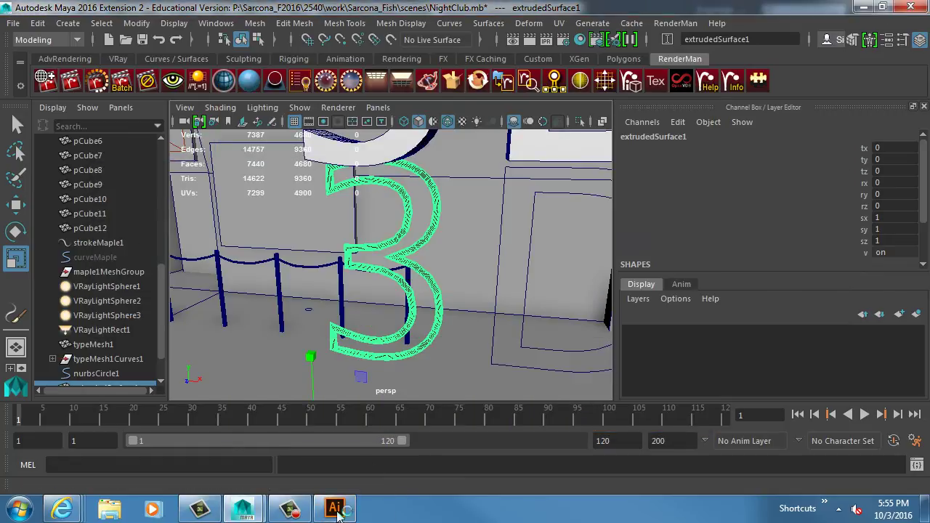
{"action": "left_click", "coordinate": [335, 509]}
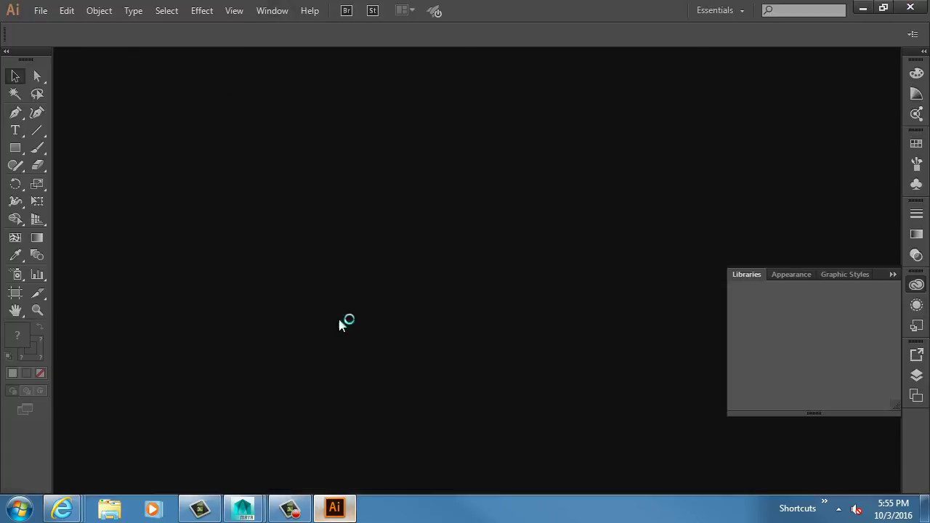
{"action": "left_click", "coordinate": [41, 10]}
{"action": "left_click", "coordinate": [62, 25]}
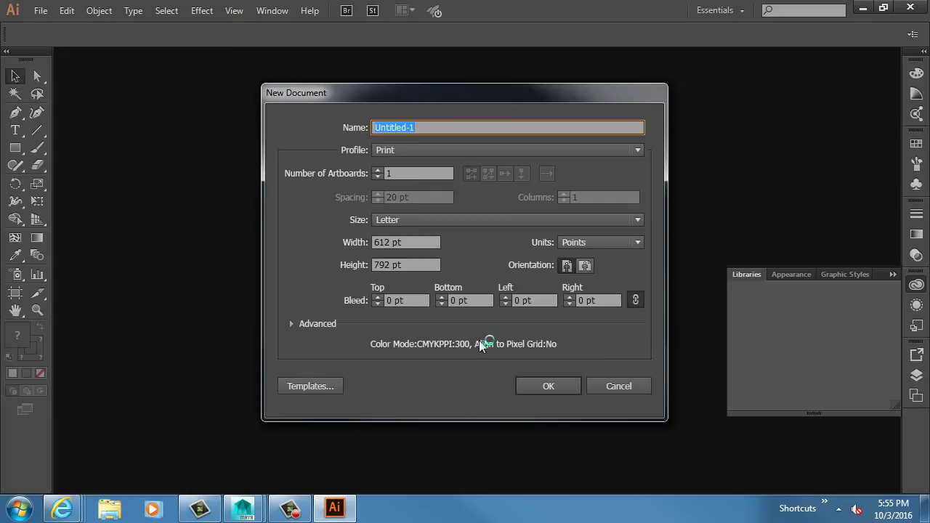
{"action": "left_click", "coordinate": [536, 385]}
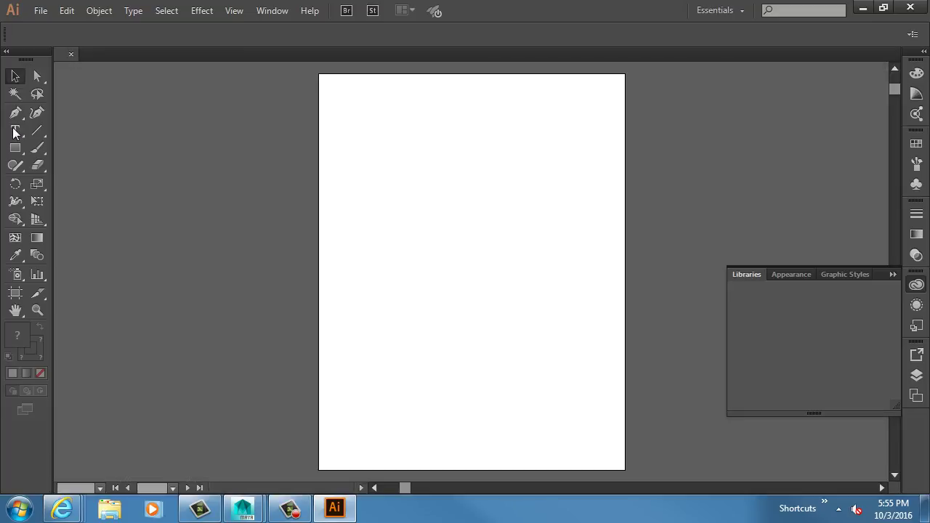
Step: Draw a text area in the upper half of the artboard, enter "Marks" and set its font size to 72 pt
{"action": "left_click", "coordinate": [14, 131]}
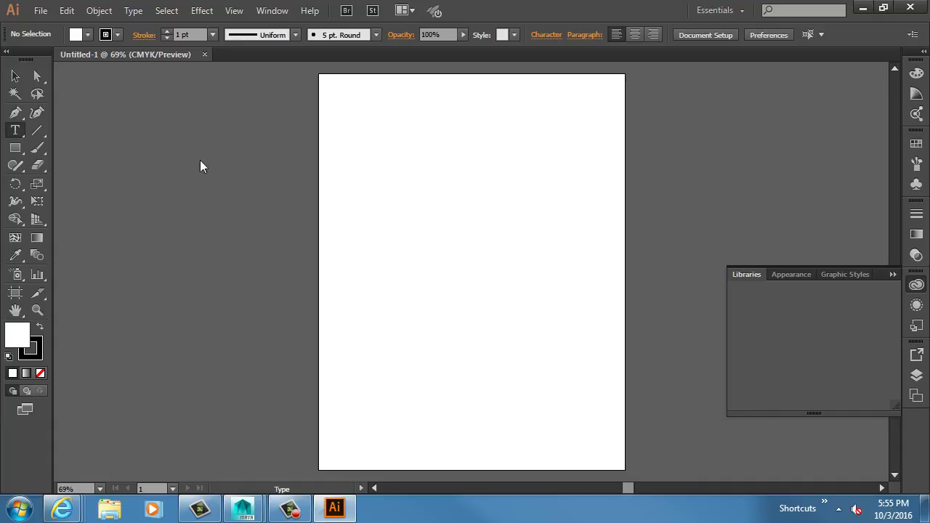
{"action": "left_click_drag", "start_coordinate": [372, 174], "coordinate": [547, 300]}
{"action": "type", "text": "Marks"}
{"action": "key", "text": "ctrl+a"}
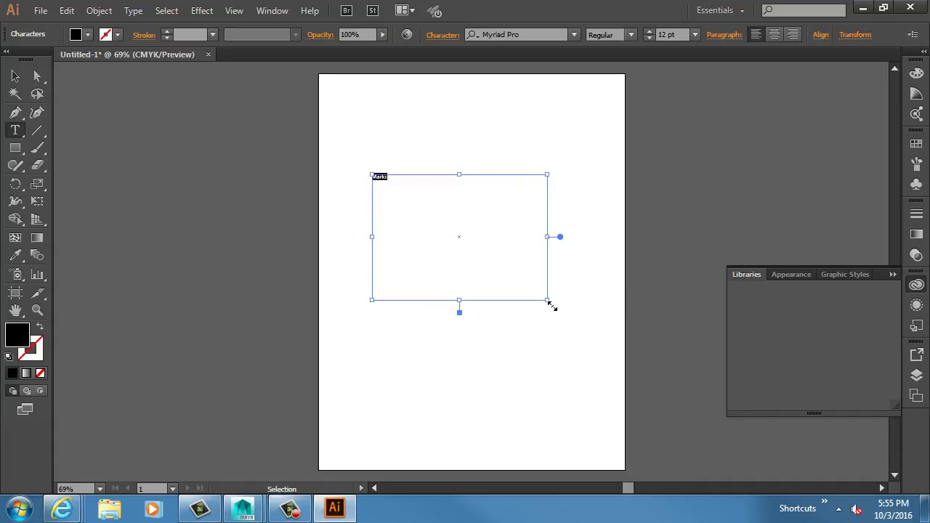
{"action": "left_click", "coordinate": [649, 32]}
{"action": "left_click", "coordinate": [695, 34]}
{"action": "left_click", "coordinate": [714, 294]}
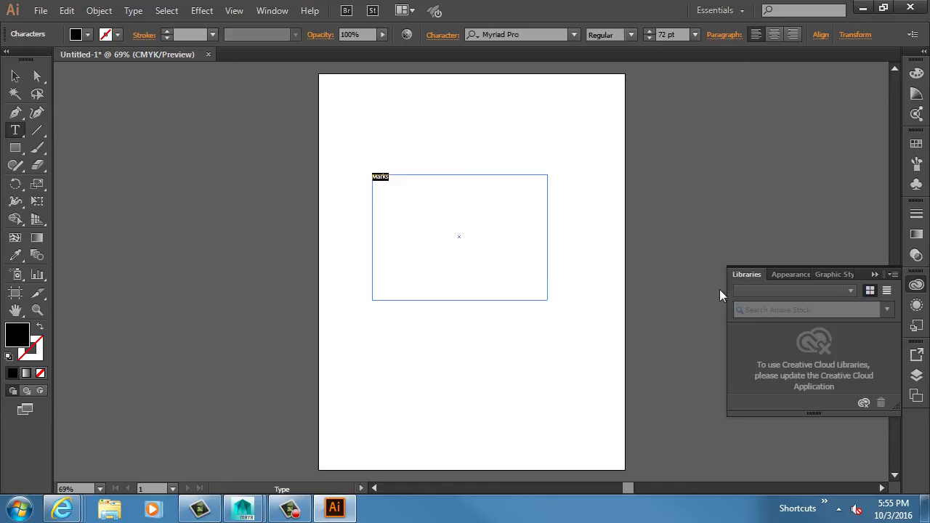
Step: Try other font families on the Marks text, such as OCR A Extended, Palace Script MT, Palatino Linotype and Segoe UI
{"action": "left_click", "coordinate": [542, 30]}
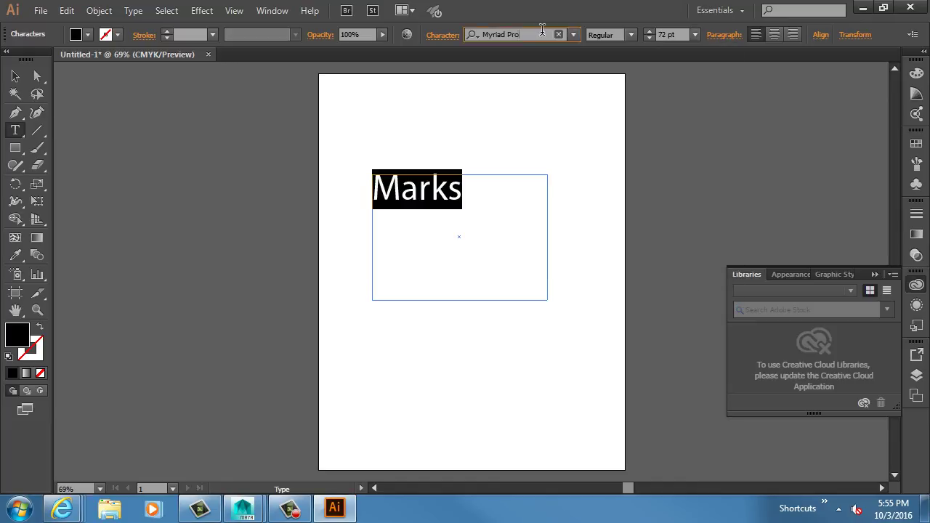
{"action": "key", "text": "Down"}
{"action": "key", "text": "Down"}
{"action": "scroll", "coordinate": [542, 29], "scroll_direction": "down", "scroll_amount": 4}
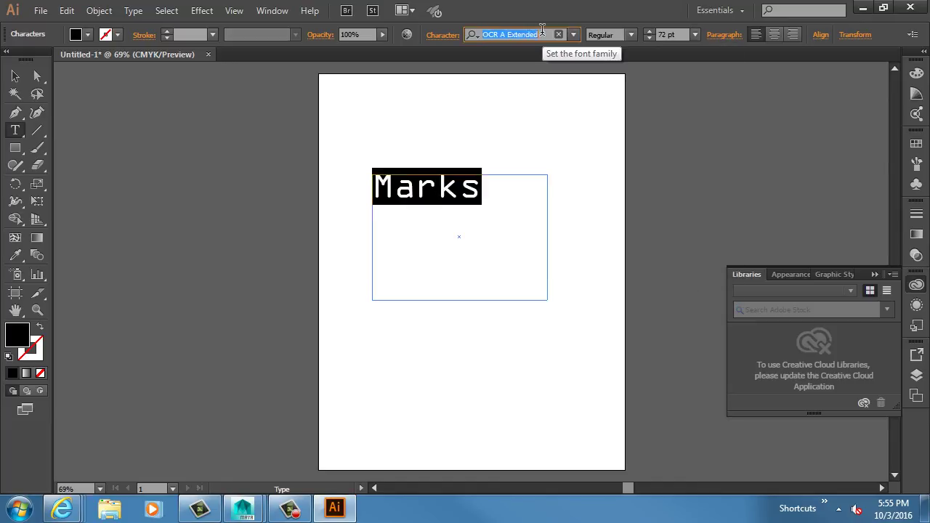
{"action": "scroll", "coordinate": [542, 29], "scroll_direction": "down", "scroll_amount": 3}
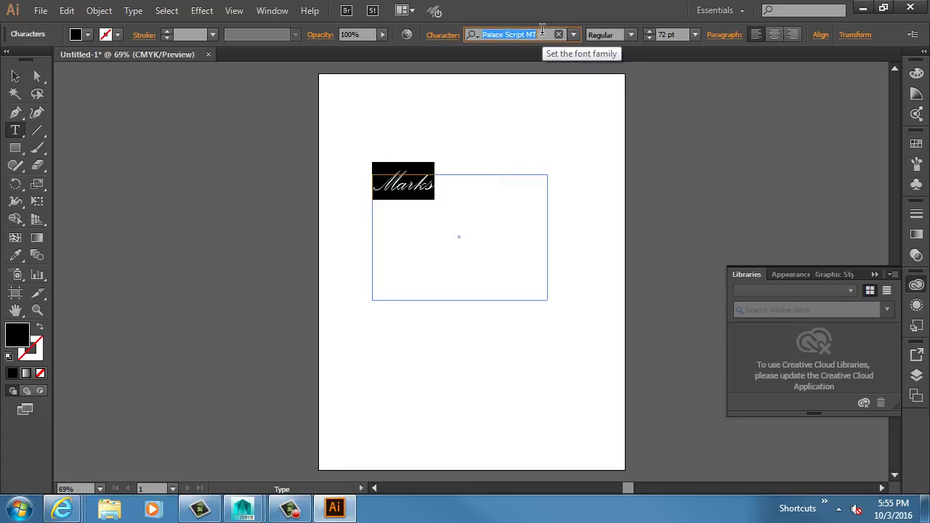
{"action": "scroll", "coordinate": [542, 29], "scroll_direction": "up", "scroll_amount": 1}
{"action": "scroll", "coordinate": [542, 32], "scroll_direction": "down", "scroll_amount": 1}
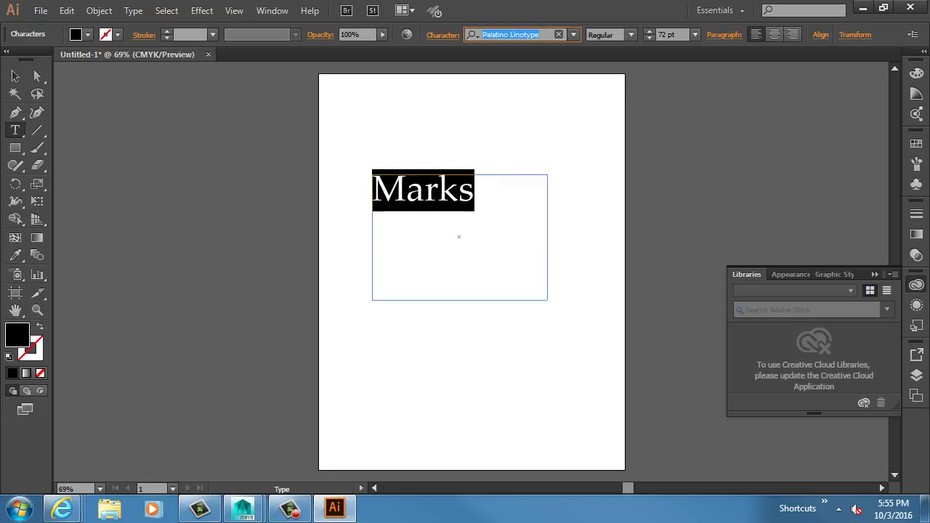
{"action": "type", "text": "s"}
{"action": "left_click", "coordinate": [507, 243]}
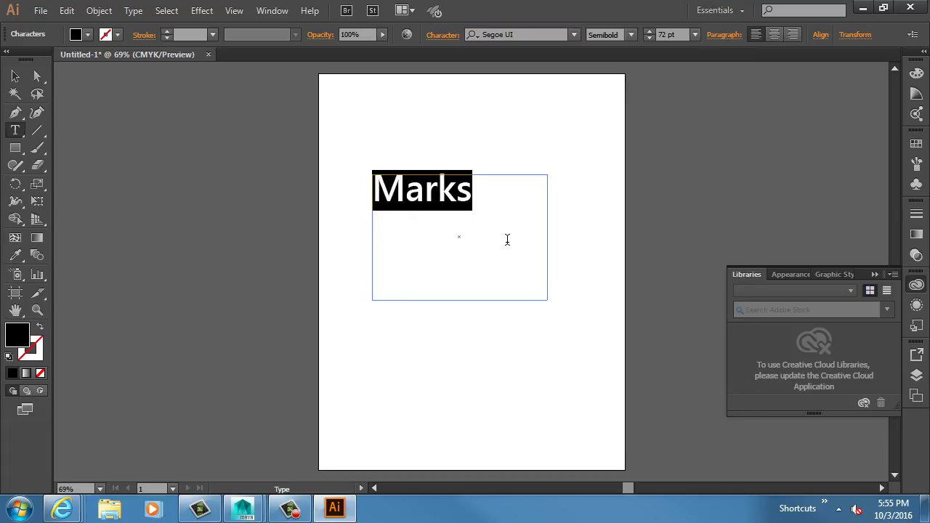
Step: Set the font of the Marks text to Ravie and deselect the text
{"action": "left_click", "coordinate": [529, 34]}
{"action": "left_click", "coordinate": [574, 34]}
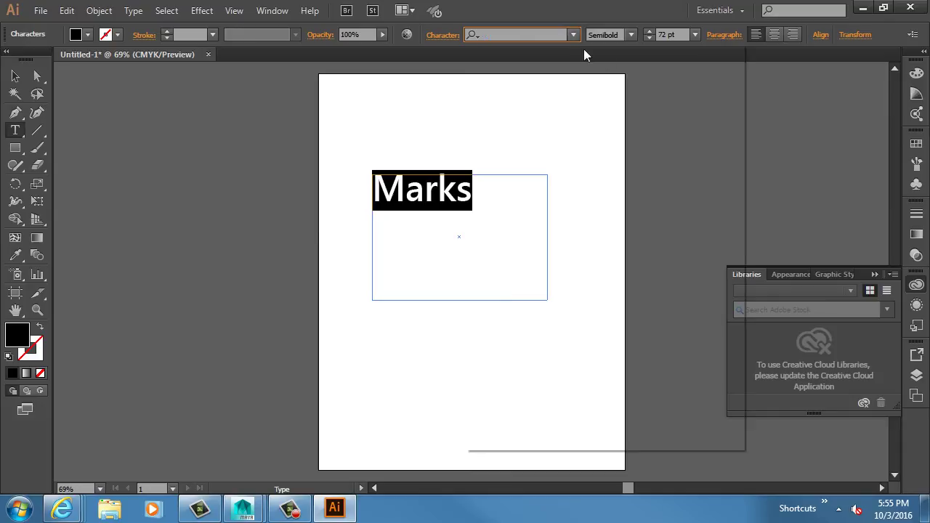
{"action": "left_click", "coordinate": [699, 303]}
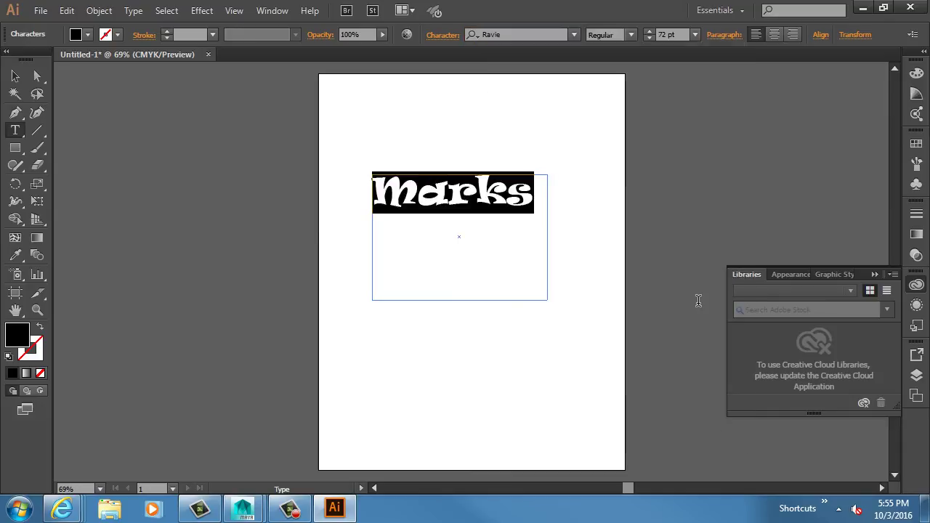
{"action": "left_click", "coordinate": [16, 75]}
{"action": "left_click", "coordinate": [291, 182]}
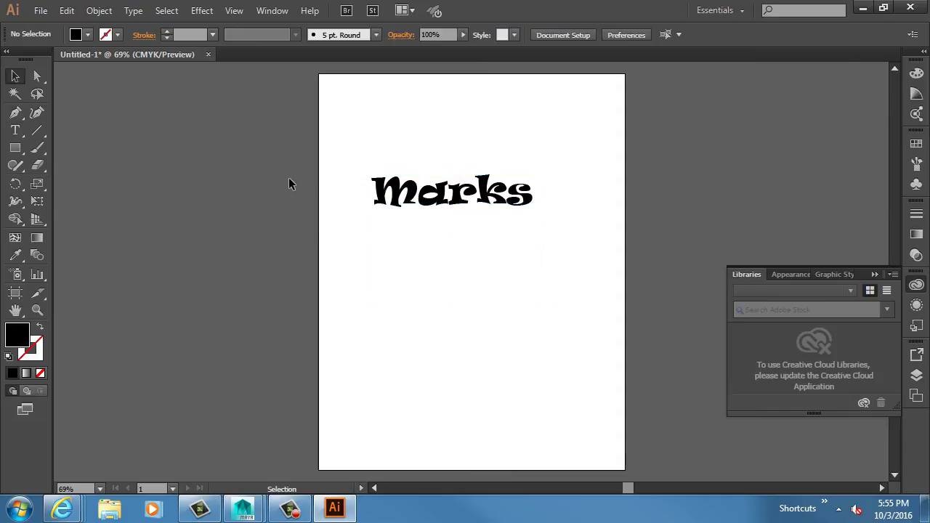
Step: Convert the Marks text object to editable vector outlines
{"action": "left_click_drag", "start_coordinate": [387, 155], "coordinate": [527, 241], "text": "ctrl"}
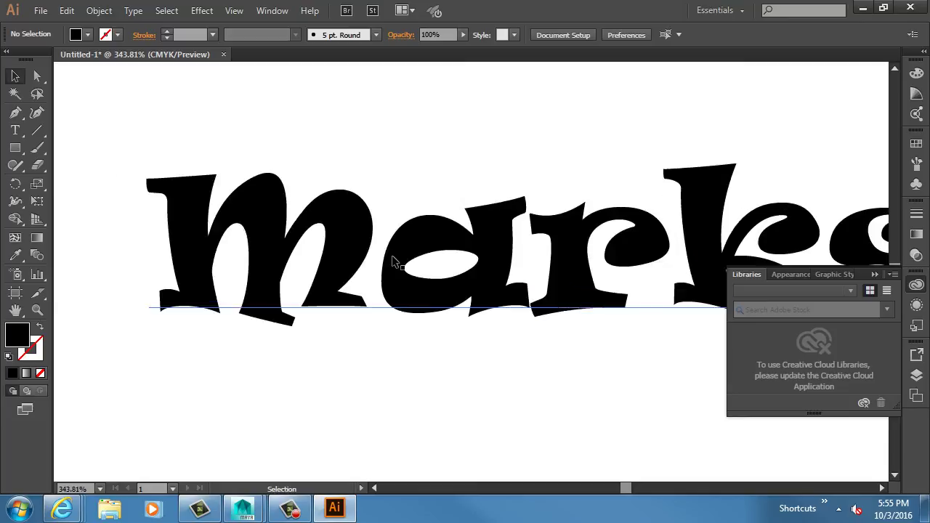
{"action": "left_click", "coordinate": [391, 257]}
{"action": "left_click", "coordinate": [100, 10]}
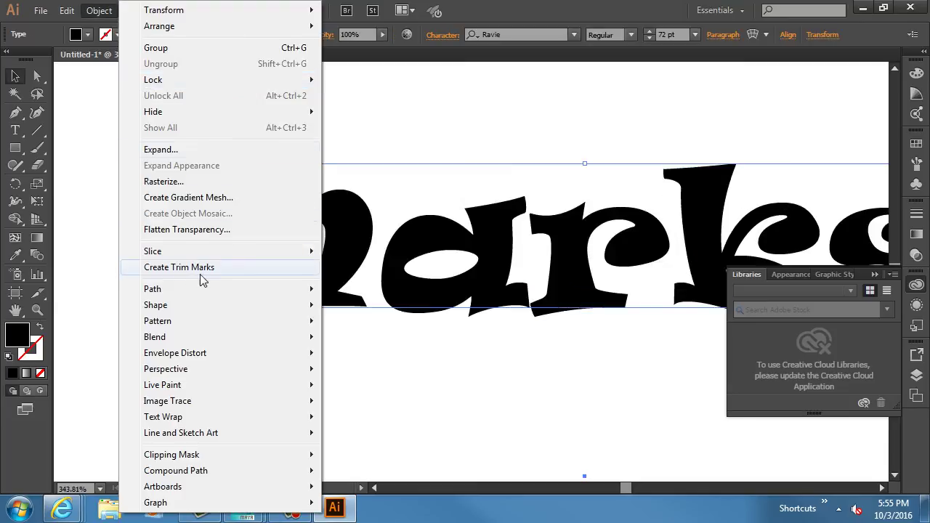
{"action": "left_click", "coordinate": [99, 11]}
{"action": "left_click", "coordinate": [133, 11]}
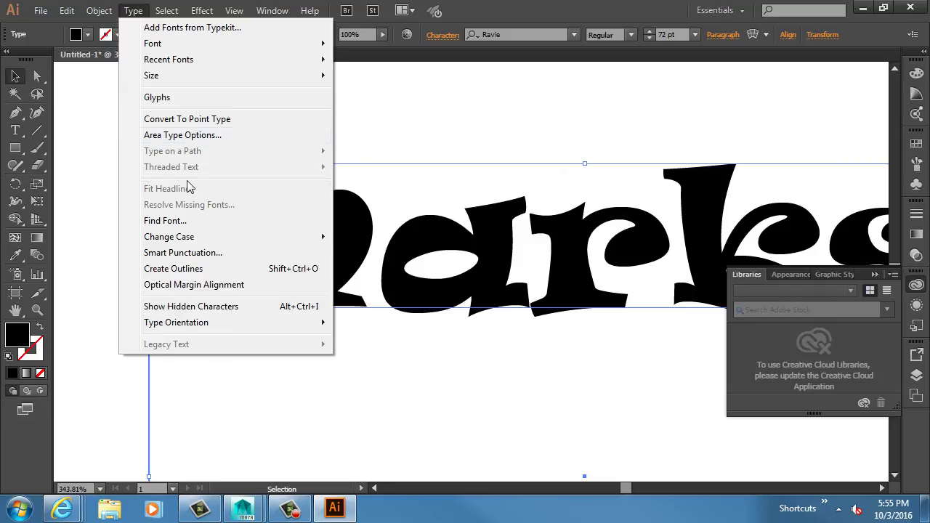
{"action": "left_click", "coordinate": [195, 269]}
{"action": "left_click", "coordinate": [287, 122]}
{"action": "left_click", "coordinate": [342, 209]}
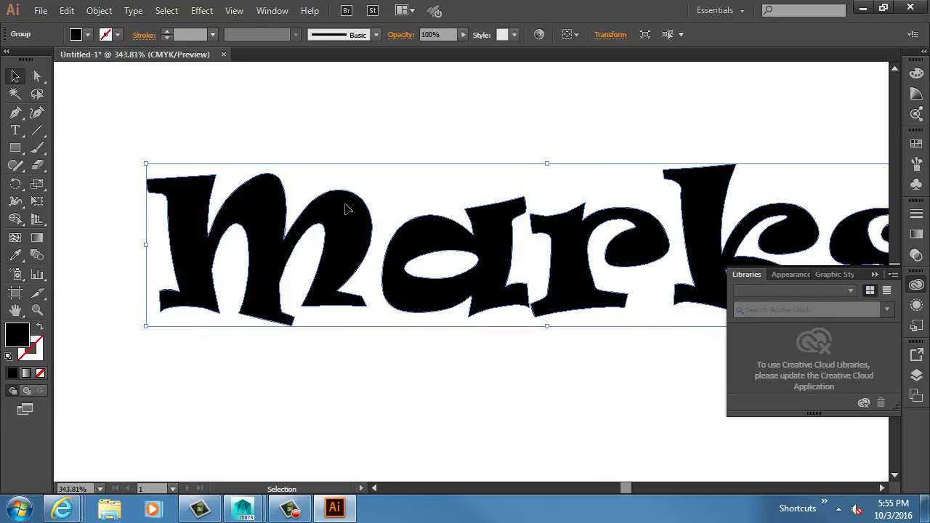
Step: Move only the outlined letter M toward the a until the two letters overlap
{"action": "left_click", "coordinate": [338, 131]}
{"action": "left_click", "coordinate": [332, 198]}
{"action": "key", "text": "a"}
{"action": "left_click", "coordinate": [338, 209]}
{"action": "left_click_drag", "start_coordinate": [347, 231], "coordinate": [372, 231]}
{"action": "left_click_drag", "start_coordinate": [596, 166], "coordinate": [485, 147]}
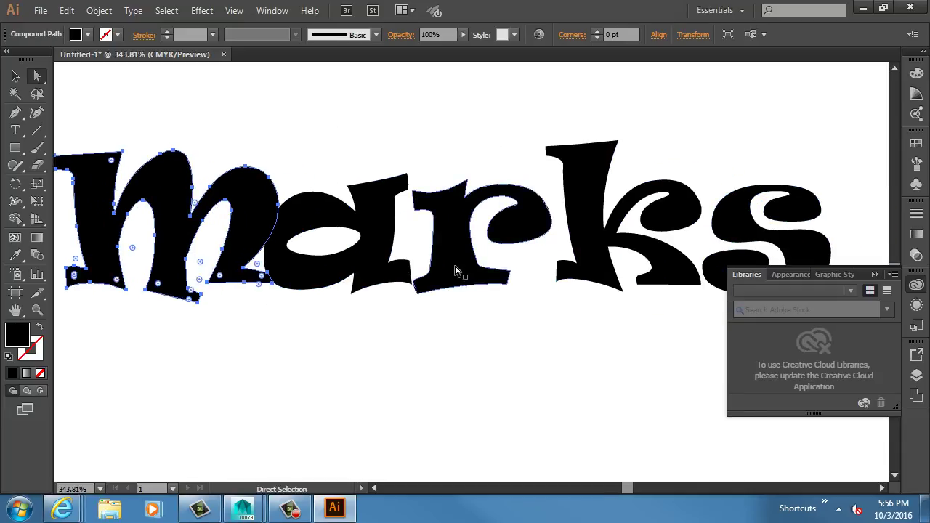
Step: Move the letters r, k and s one by one so each overlaps the letter before it
{"action": "left_click_drag", "start_coordinate": [455, 267], "coordinate": [449, 257]}
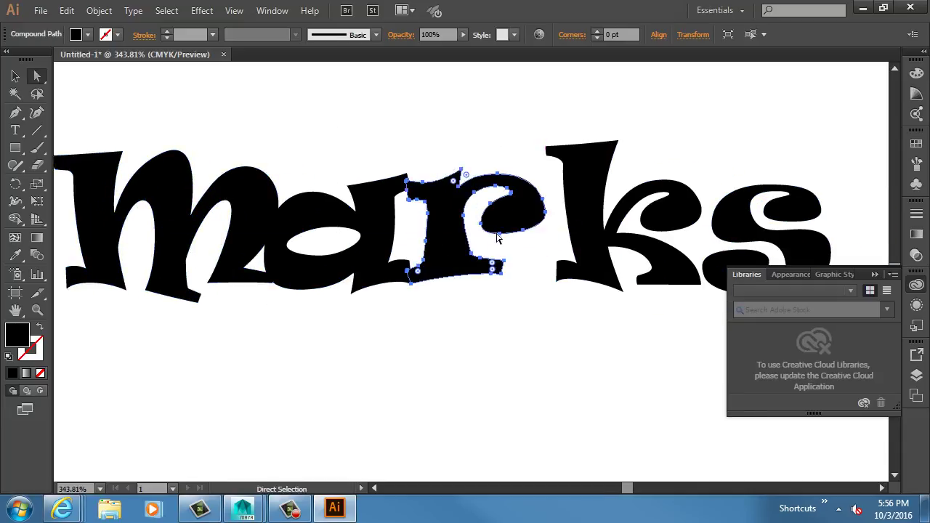
{"action": "left_click", "coordinate": [581, 156]}
{"action": "left_click_drag", "start_coordinate": [582, 155], "coordinate": [558, 160]}
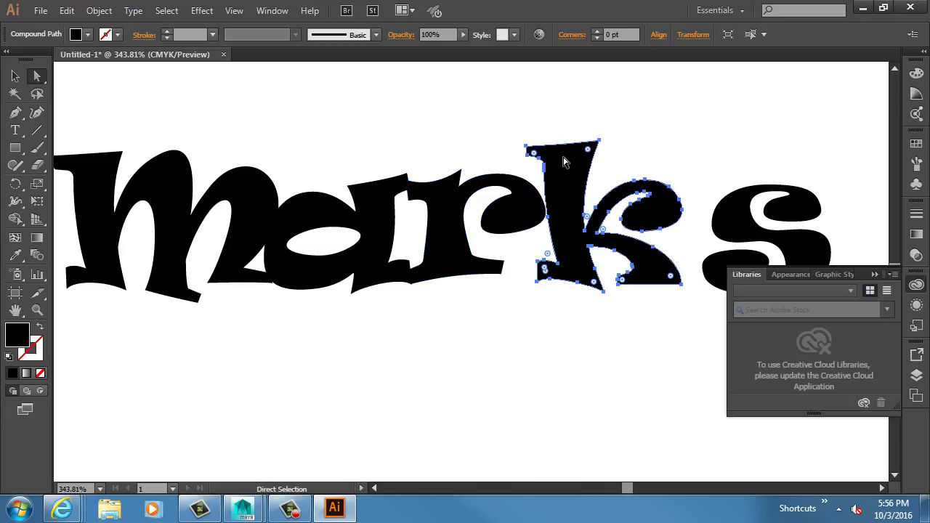
{"action": "key", "text": "Left"}
{"action": "key", "text": "Left"}
{"action": "key", "text": "Left"}
{"action": "left_click_drag", "start_coordinate": [743, 215], "coordinate": [710, 217]}
{"action": "left_click", "coordinate": [697, 154]}
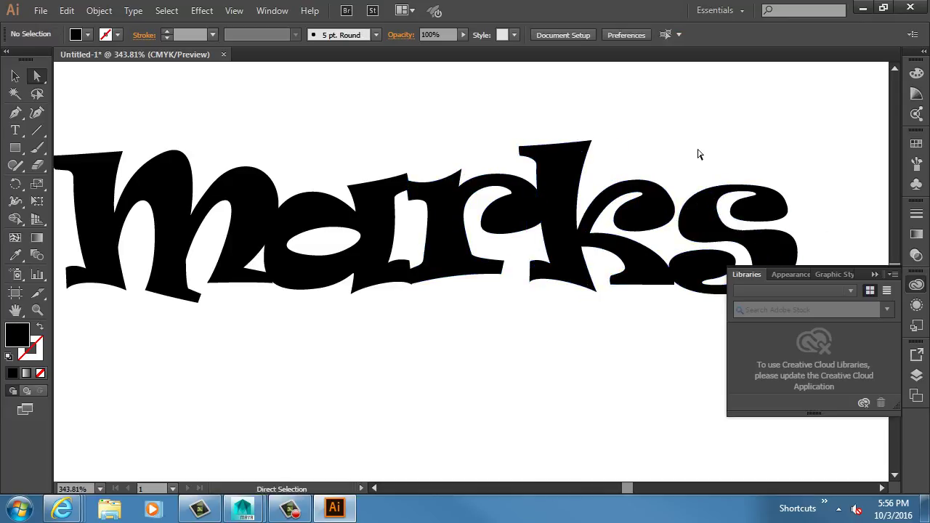
Step: Select the whole Marks lettering and unite the overlapping letters into one shape with Pathfinder
{"action": "key", "text": "v"}
{"action": "left_click_drag", "start_coordinate": [771, 108], "coordinate": [94, 326]}
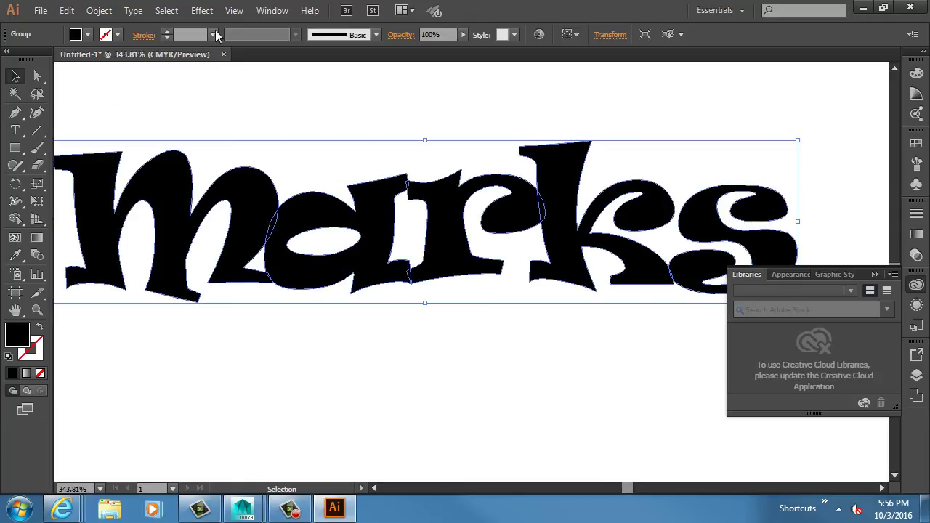
{"action": "left_click", "coordinate": [273, 11]}
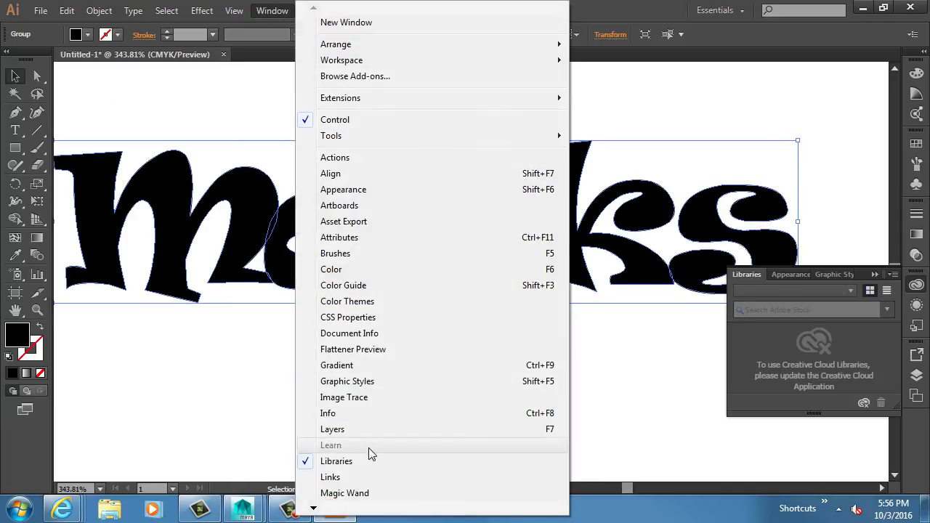
{"action": "mouse_move", "coordinate": [323, 508]}
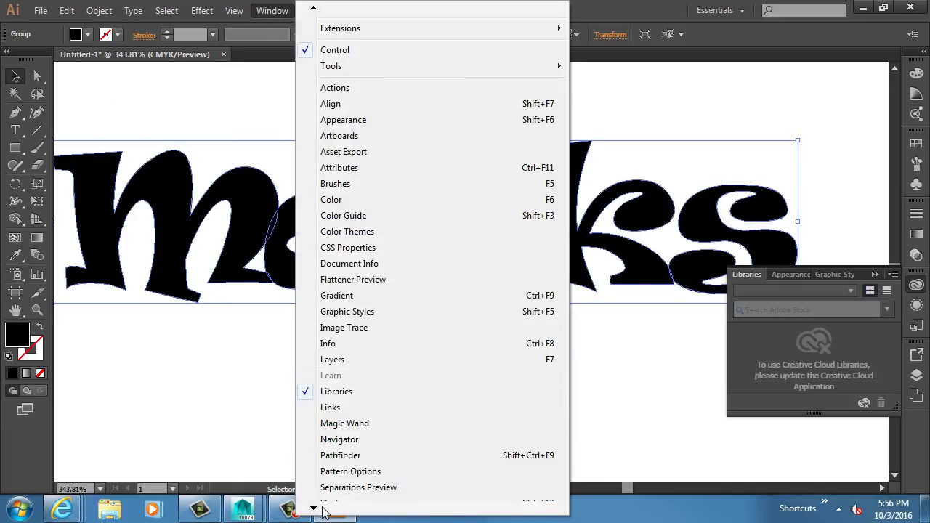
{"action": "left_click", "coordinate": [334, 443]}
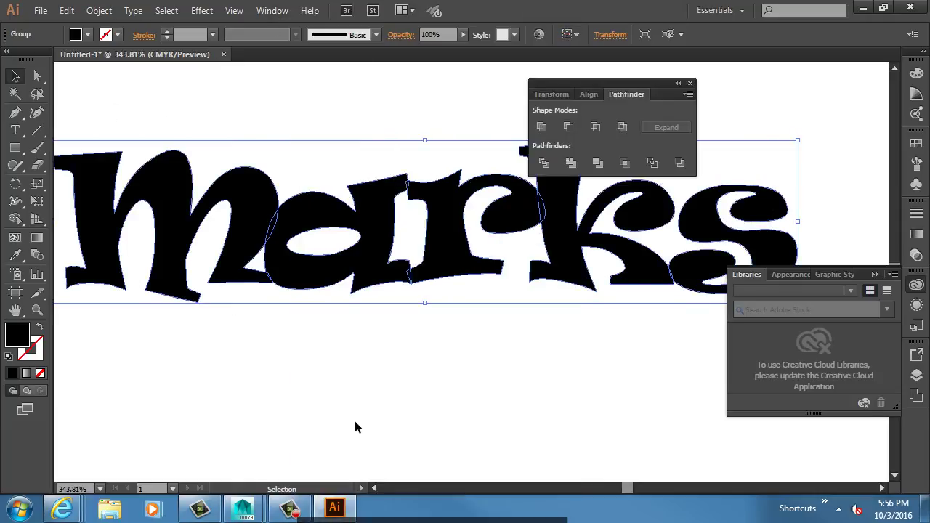
{"action": "left_click", "coordinate": [544, 127]}
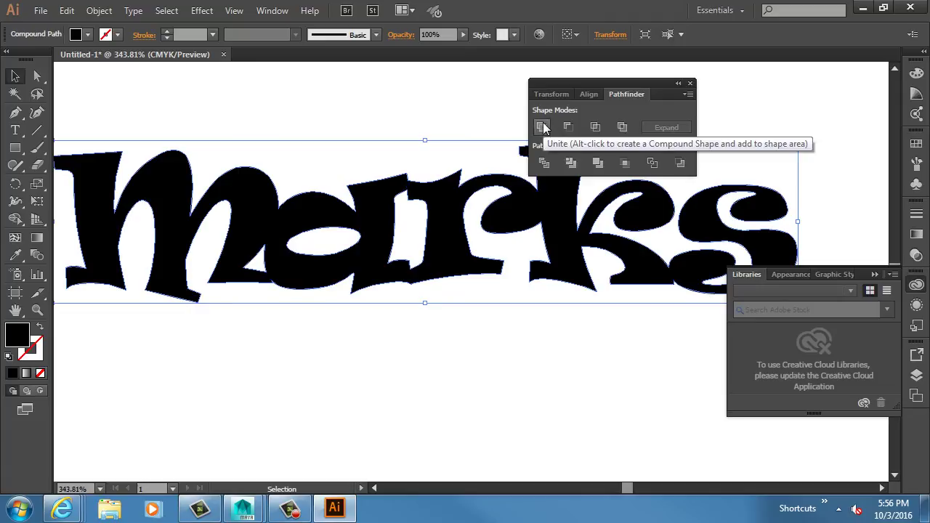
Step: Swap the fill and stroke of the united lettering so it has no fill and a black outline
{"action": "left_click", "coordinate": [40, 327]}
{"action": "left_click", "coordinate": [354, 349]}
{"action": "key", "text": "ctrl+minus"}
{"action": "key", "text": "ctrl+minus"}
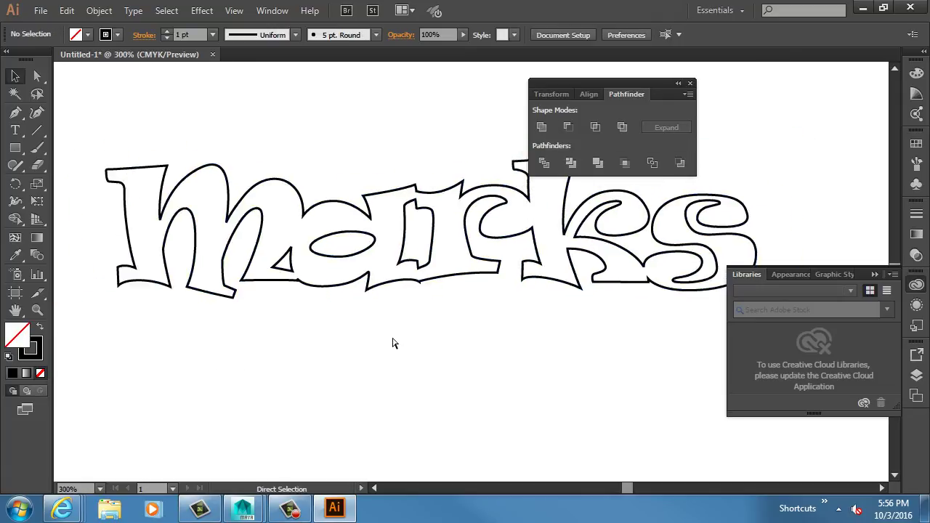
{"action": "left_click_drag", "start_coordinate": [432, 298], "coordinate": [381, 316]}
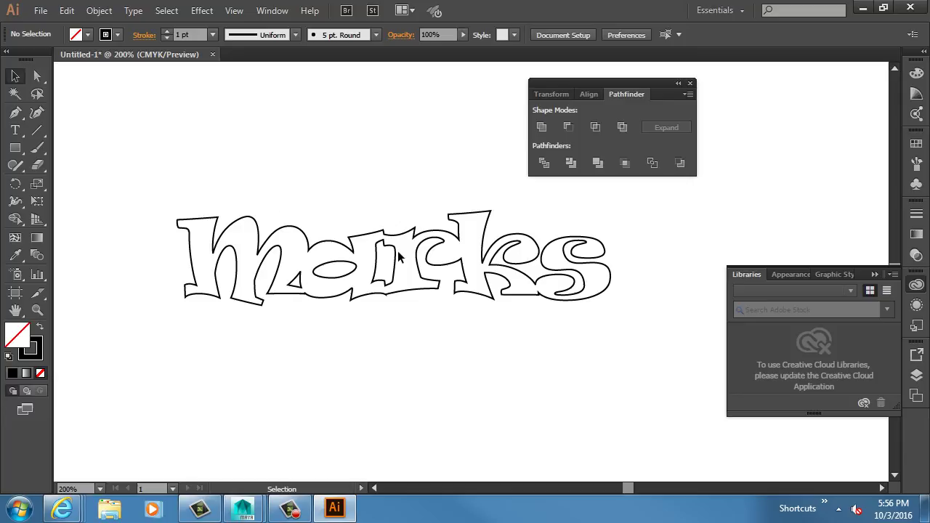
Step: Start saving the lettering document under a new name into the product model project's scenes folder under 2520\work on drive P
{"action": "left_click", "coordinate": [40, 10]}
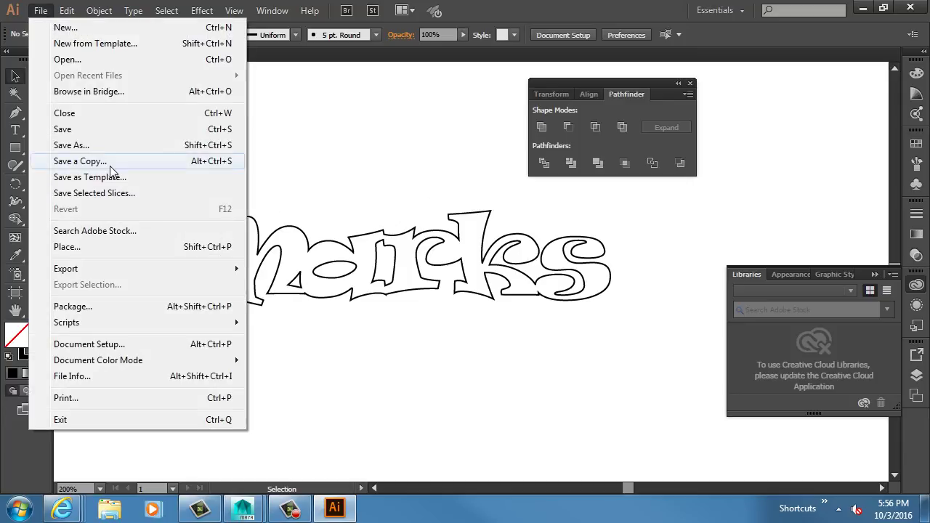
{"action": "left_click", "coordinate": [112, 145]}
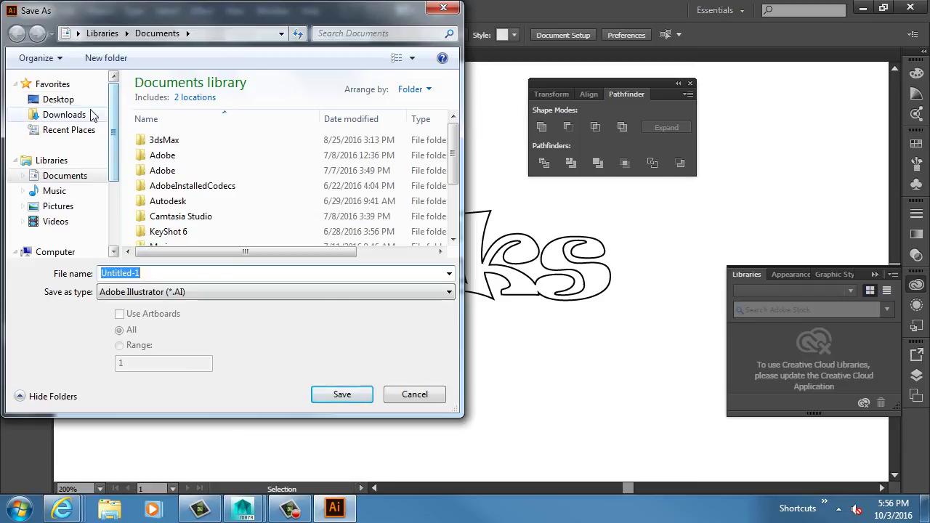
{"action": "left_click", "coordinate": [58, 99]}
{"action": "scroll", "coordinate": [111, 191], "scroll_direction": "down", "scroll_amount": 3}
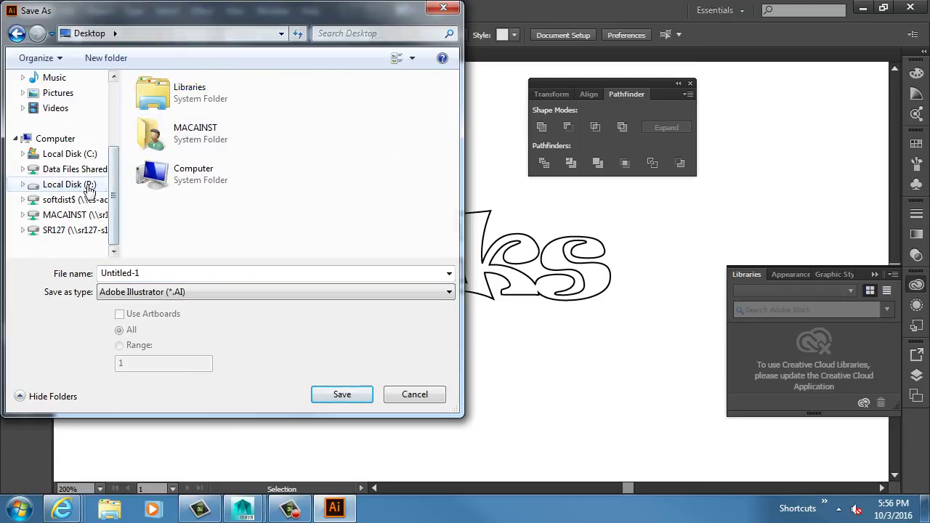
{"action": "left_click", "coordinate": [86, 185]}
{"action": "double_click", "coordinate": [175, 237]}
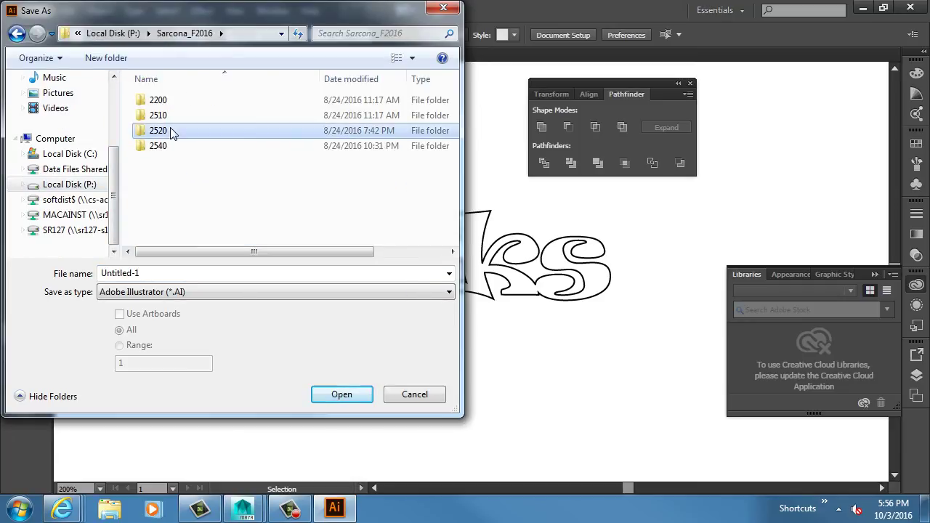
{"action": "double_click", "coordinate": [174, 131]}
{"action": "double_click", "coordinate": [161, 131]}
{"action": "double_click", "coordinate": [182, 115]}
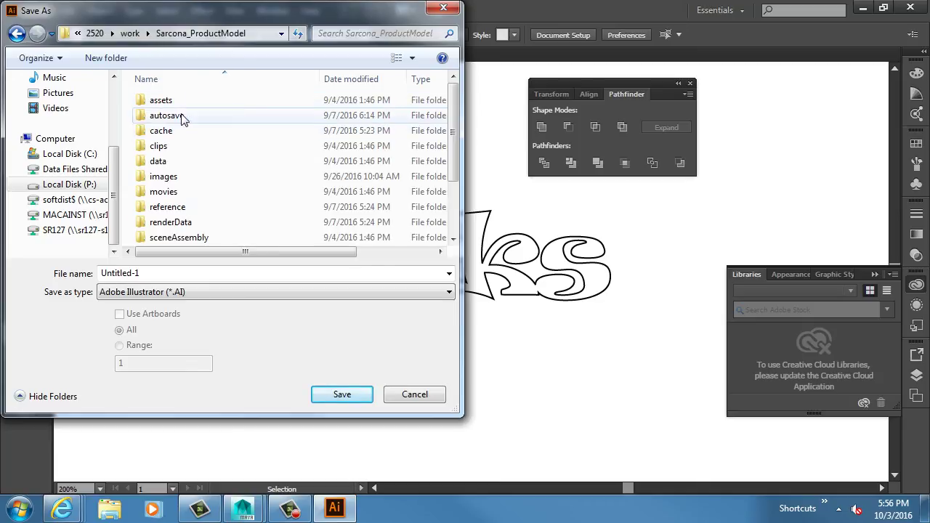
{"action": "scroll", "coordinate": [183, 204], "scroll_direction": "down", "scroll_amount": 2}
{"action": "double_click", "coordinate": [174, 178]}
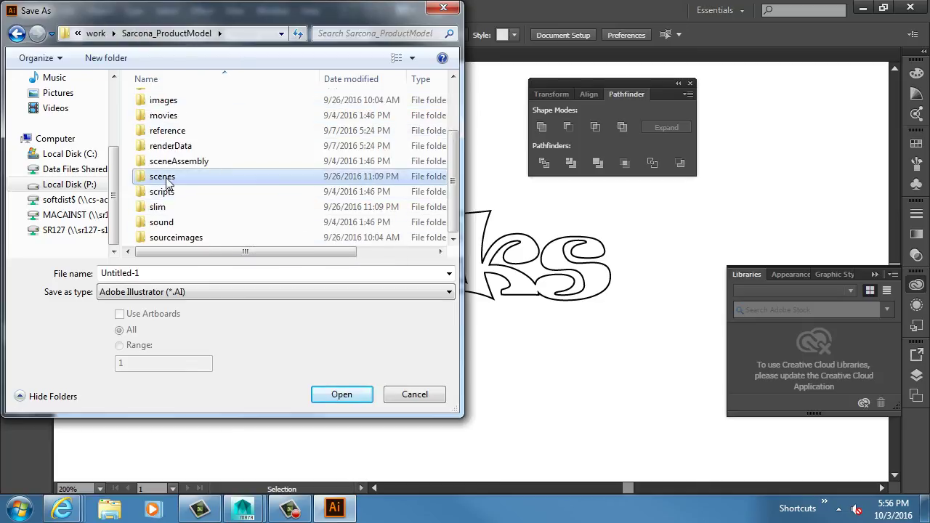
Step: Name the file Marks, keep the Adobe Illustrator (*.AI) type, and proceed with the save
{"action": "left_click", "coordinate": [166, 292]}
{"action": "left_click", "coordinate": [166, 292]}
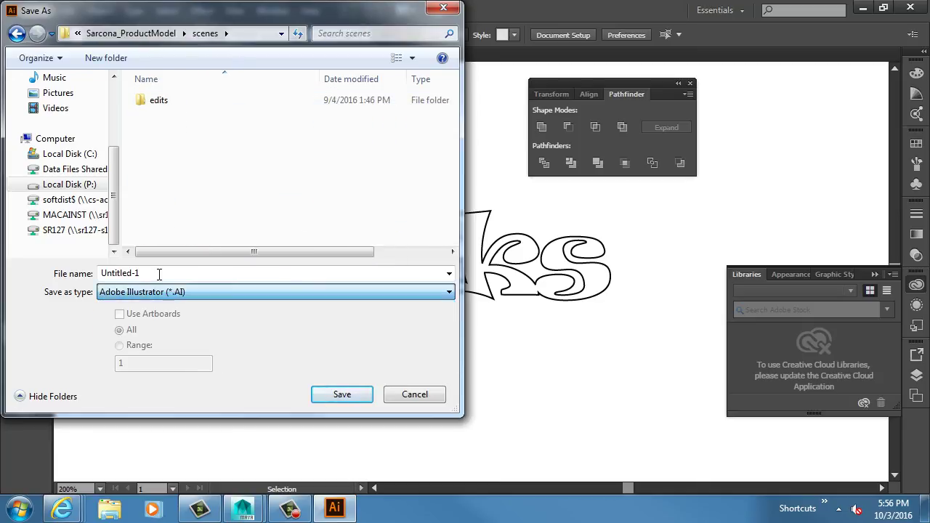
{"action": "double_click", "coordinate": [156, 272]}
{"action": "type", "text": "Marks"}
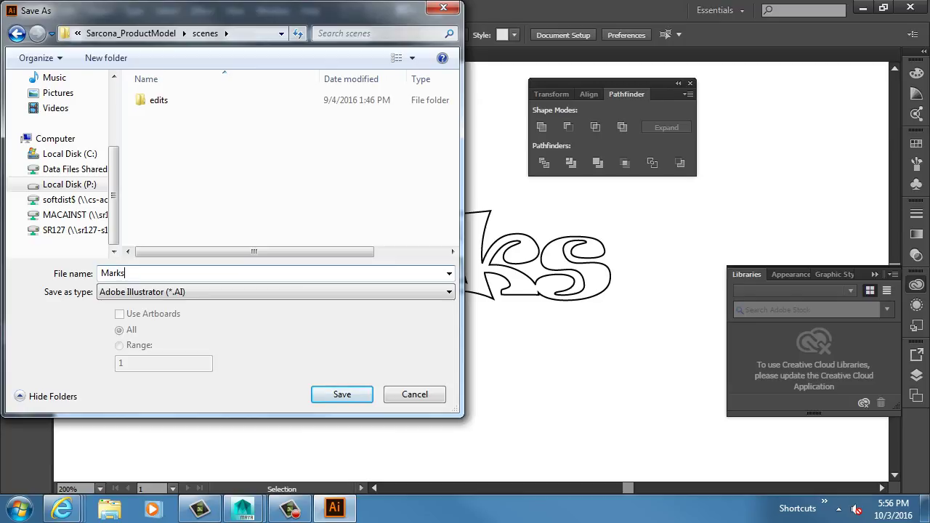
{"action": "key", "text": "Return"}
Step: Set the Illustrator file version to Illustrator 8 and complete the save in that legacy format
{"action": "left_click", "coordinate": [387, 52]}
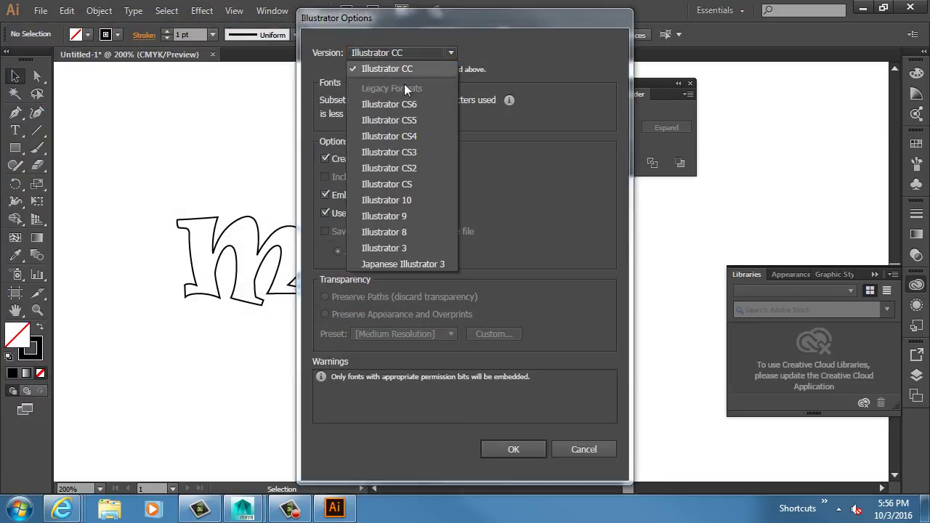
{"action": "left_click", "coordinate": [399, 231]}
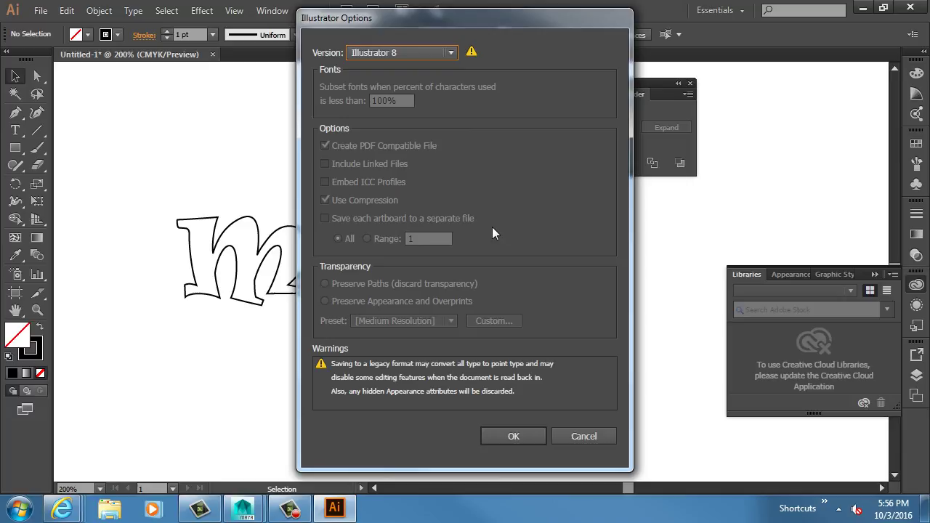
{"action": "left_click", "coordinate": [441, 53]}
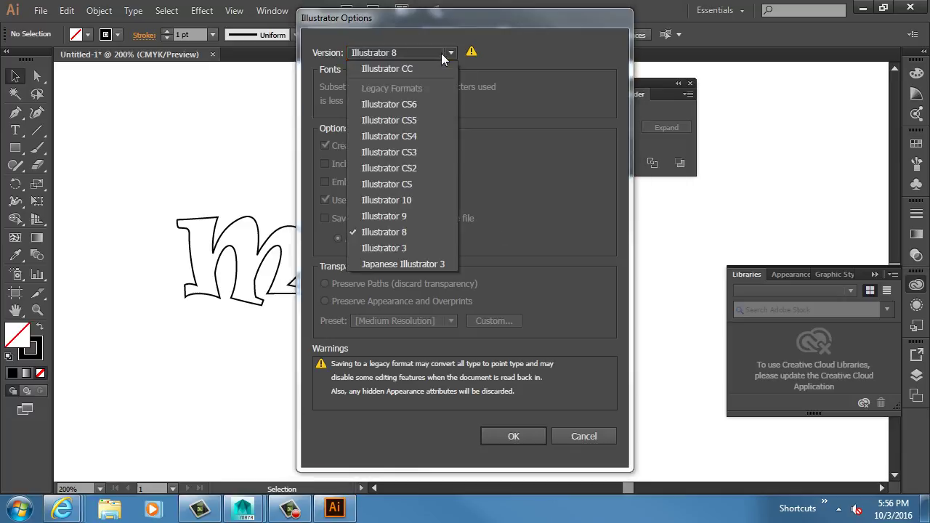
{"action": "left_click", "coordinate": [424, 232]}
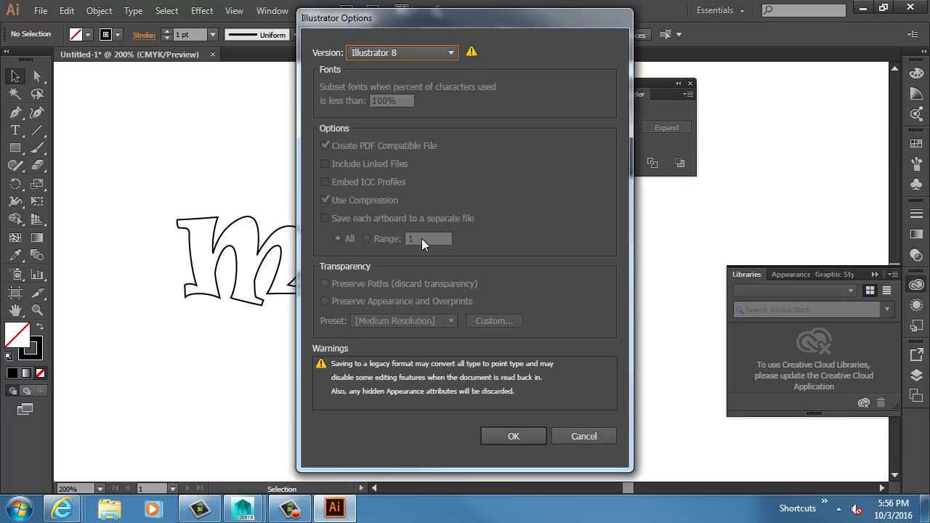
{"action": "left_click", "coordinate": [523, 436]}
{"action": "left_click", "coordinate": [538, 277]}
Step: Switch to Maya and import Marks.ai as an Adobe Illustrator object from the 2520 product model project's scenes folder
{"action": "key", "text": "alt+Tab"}
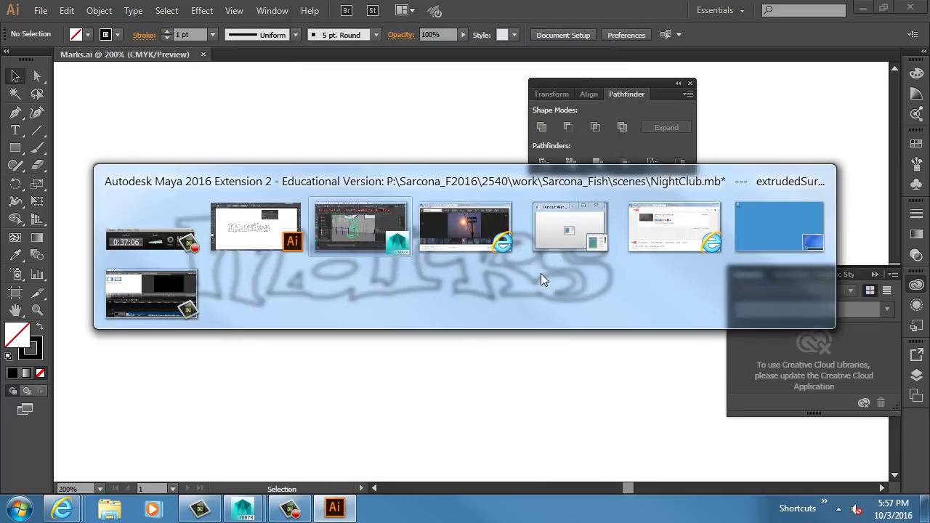
{"action": "left_click", "coordinate": [79, 25]}
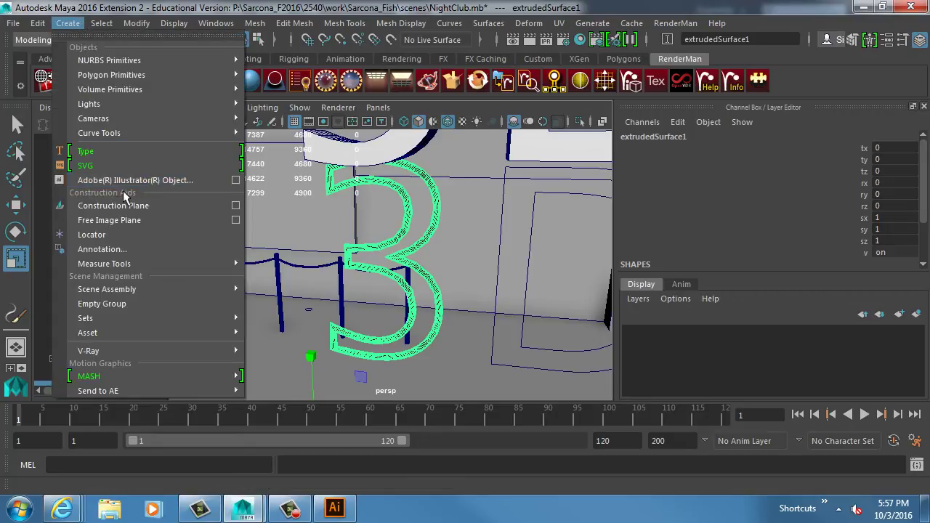
{"action": "left_click", "coordinate": [167, 182]}
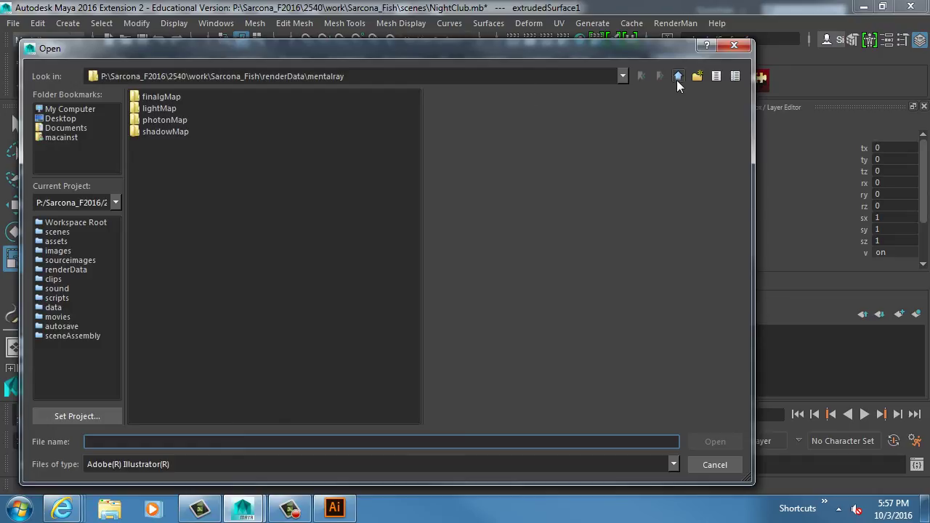
{"action": "left_click", "coordinate": [676, 76]}
{"action": "left_click", "coordinate": [677, 76]}
{"action": "left_click", "coordinate": [677, 76]}
{"action": "left_click", "coordinate": [677, 76]}
{"action": "left_click", "coordinate": [677, 76]}
{"action": "left_click", "coordinate": [151, 120]}
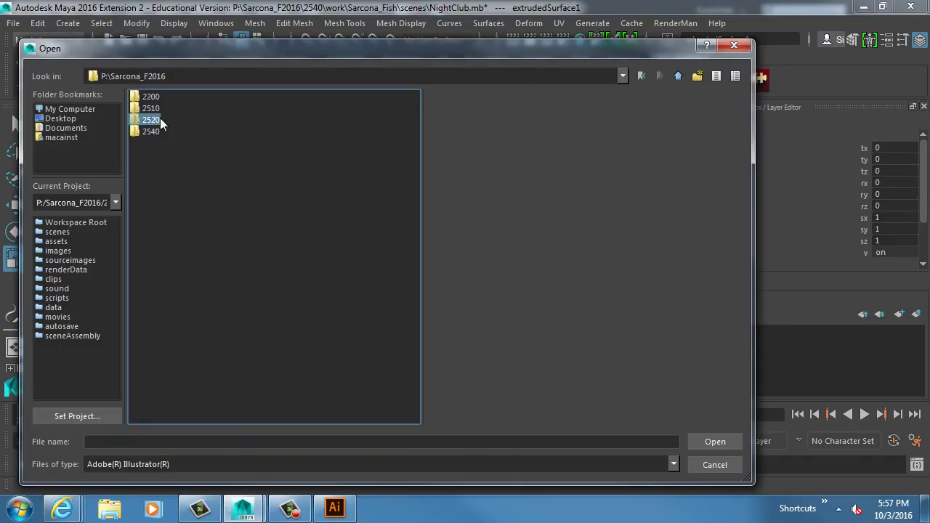
{"action": "double_click", "coordinate": [158, 120]}
{"action": "double_click", "coordinate": [157, 117]}
{"action": "double_click", "coordinate": [166, 107]}
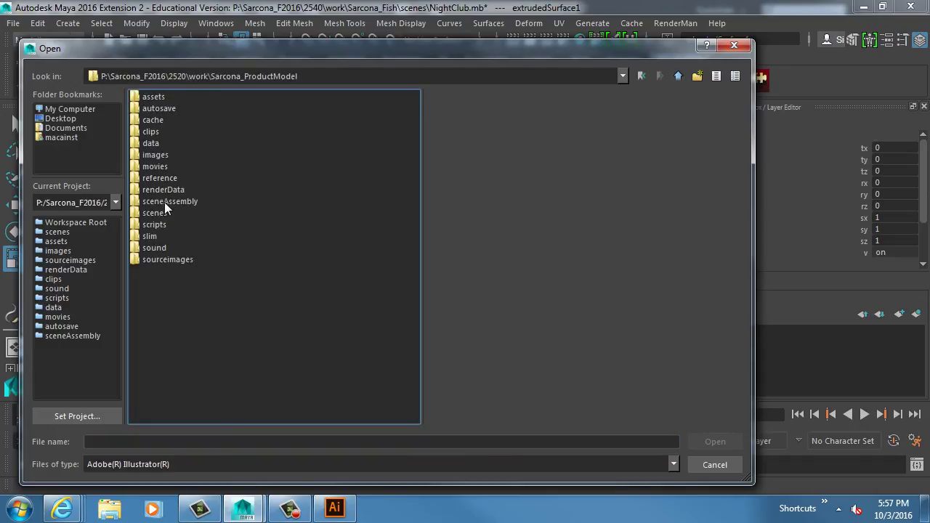
{"action": "double_click", "coordinate": [155, 213]}
{"action": "left_click", "coordinate": [166, 112]}
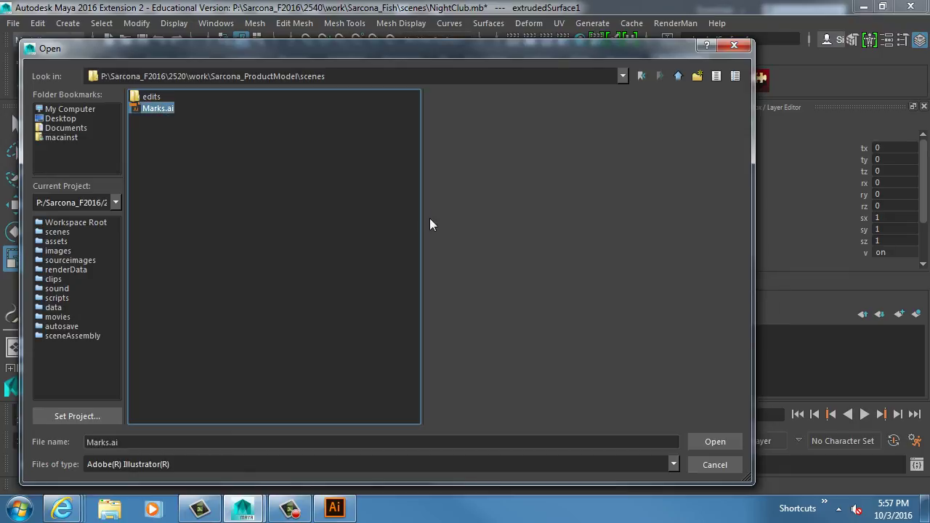
{"action": "left_click", "coordinate": [715, 441]}
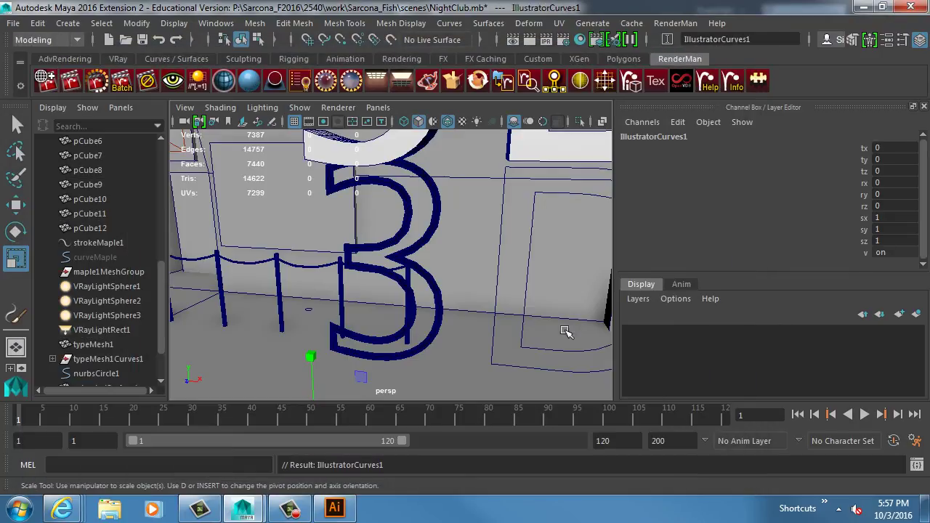
Step: Expand IllustratorCurves1, frame the imported Marks lettering in the perspective view, and examine its outline curves
{"action": "scroll", "coordinate": [94, 342], "scroll_direction": "down", "scroll_amount": 3}
{"action": "left_click", "coordinate": [91, 345]}
{"action": "double_click", "coordinate": [92, 344]}
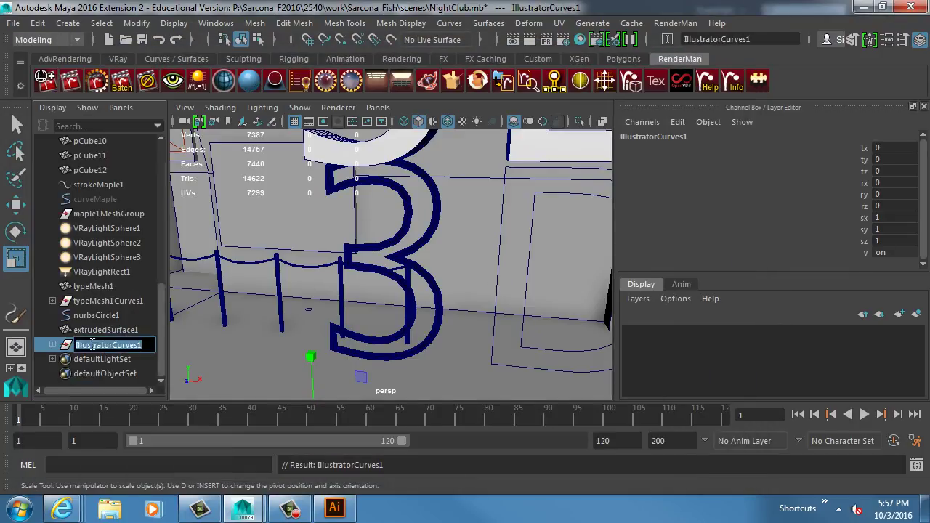
{"action": "left_click", "coordinate": [53, 345]}
{"action": "left_click", "coordinate": [89, 359]}
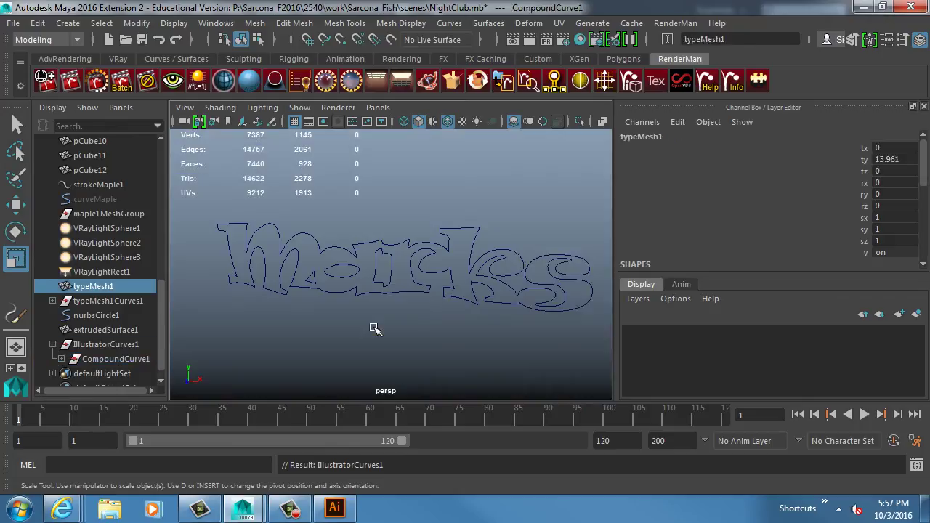
{"action": "left_click_drag", "start_coordinate": [422, 297], "coordinate": [433, 297], "text": "alt"}
{"action": "left_click", "coordinate": [829, 427]}
{"action": "left_click", "coordinate": [562, 287]}
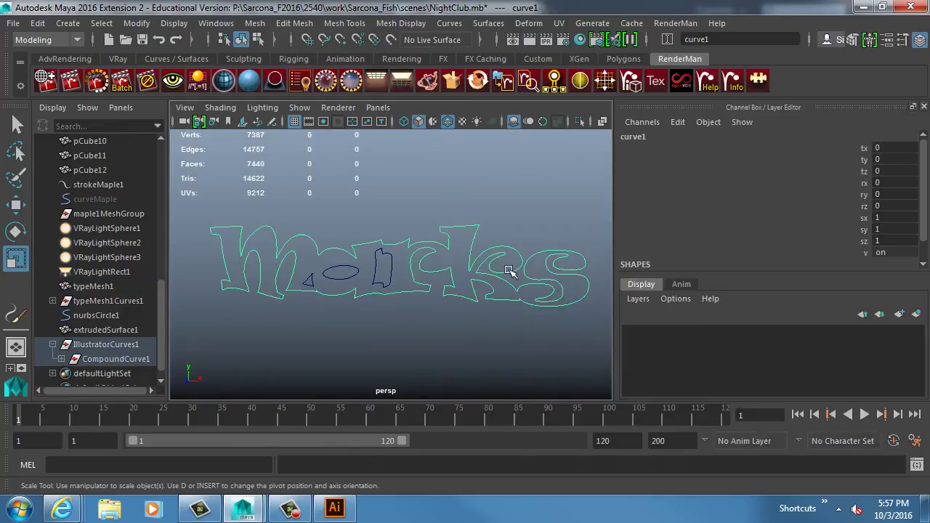
{"action": "left_click_drag", "start_coordinate": [509, 271], "coordinate": [367, 291], "text": "alt"}
{"action": "left_click", "coordinate": [363, 308]}
{"action": "right_click_drag", "start_coordinate": [363, 307], "coordinate": [412, 341], "text": "alt"}
{"action": "middle_click_drag", "start_coordinate": [412, 338], "coordinate": [488, 317], "text": "alt"}
{"action": "left_click_drag", "start_coordinate": [487, 318], "coordinate": [447, 277], "text": "alt"}
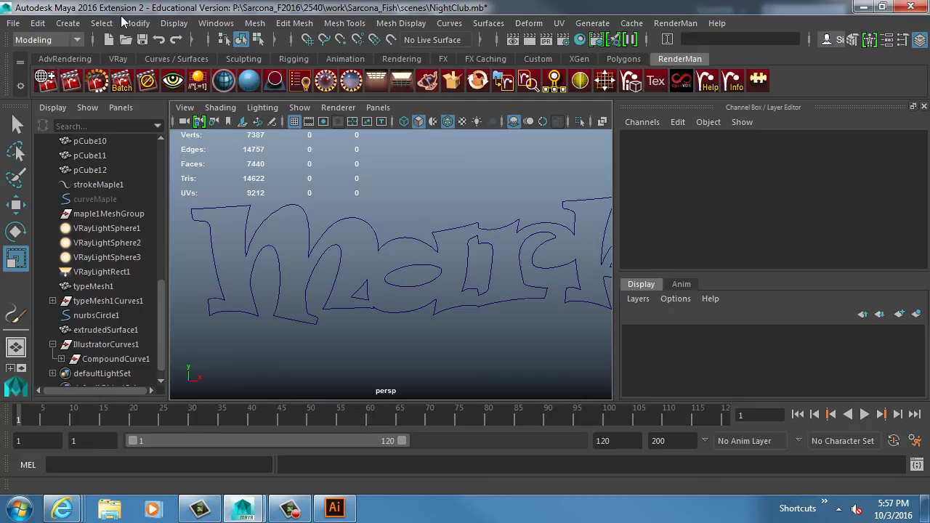
Step: Try to extrude nurbsCircle1 along the outer Marks curve as a tube with quad polygon output, and undo the extrusion
{"action": "left_click", "coordinate": [95, 317]}
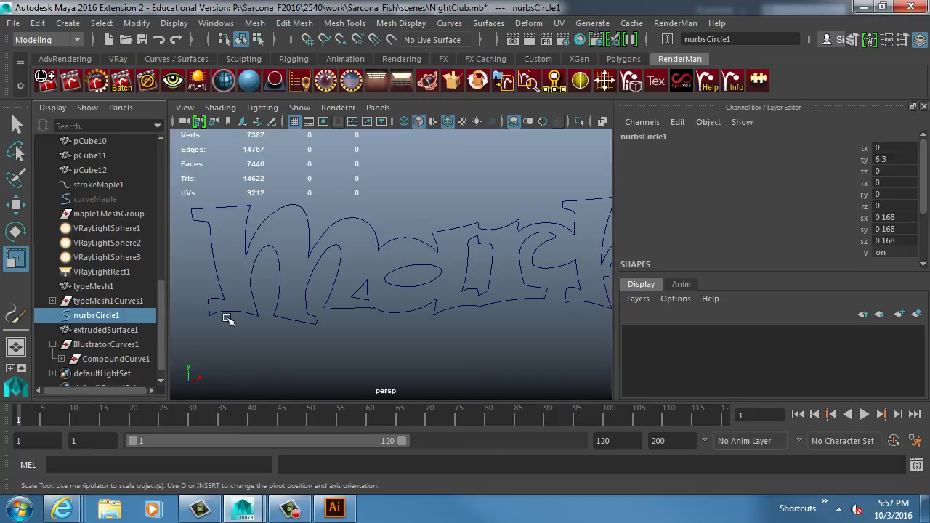
{"action": "left_click", "coordinate": [301, 260]}
{"action": "key", "text": "space"}
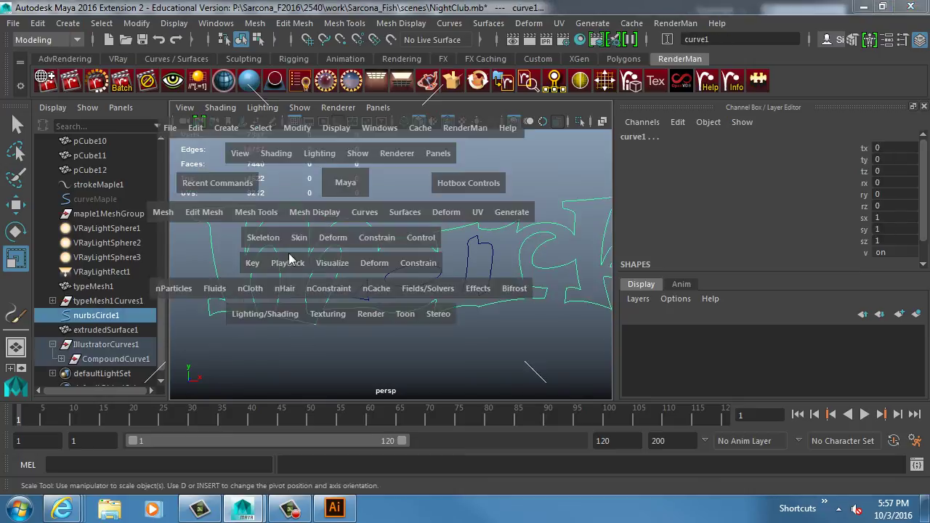
{"action": "left_click", "coordinate": [250, 318]}
{"action": "left_click", "coordinate": [168, 318]}
{"action": "left_click", "coordinate": [409, 214]}
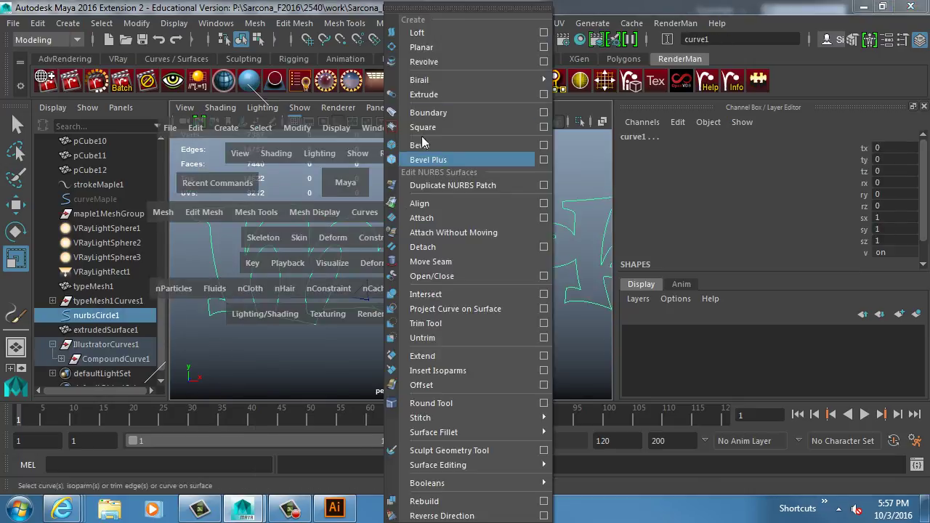
{"action": "left_click", "coordinate": [544, 95]}
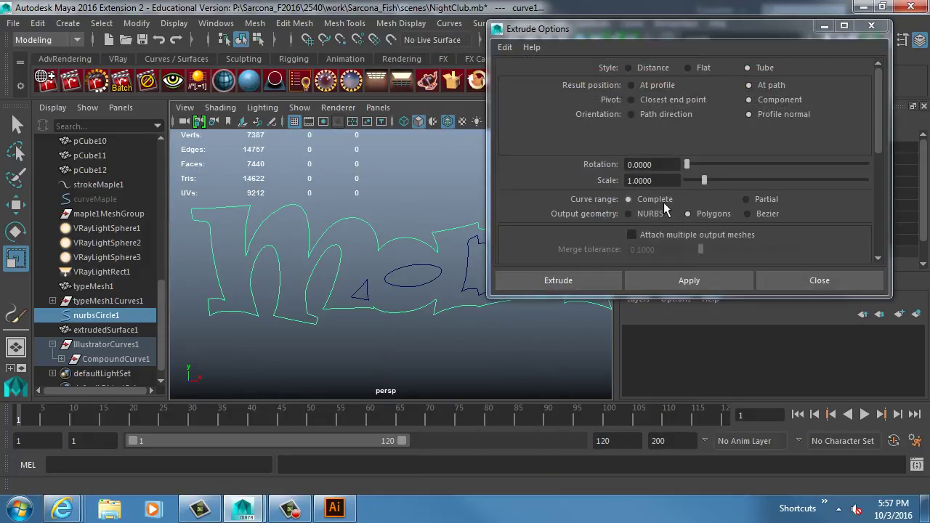
{"action": "scroll", "coordinate": [711, 205], "scroll_direction": "down", "scroll_amount": 3}
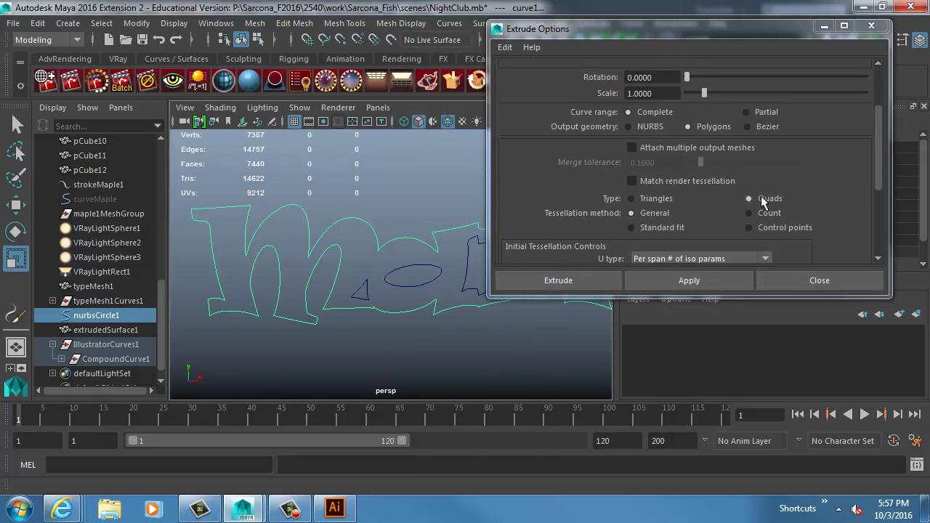
{"action": "scroll", "coordinate": [701, 195], "scroll_direction": "down", "scroll_amount": 3}
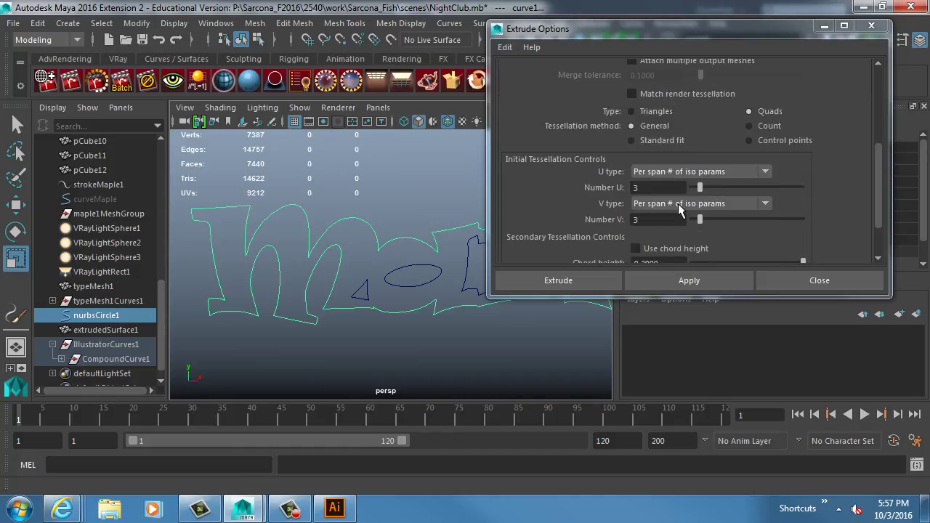
{"action": "left_click", "coordinate": [560, 280]}
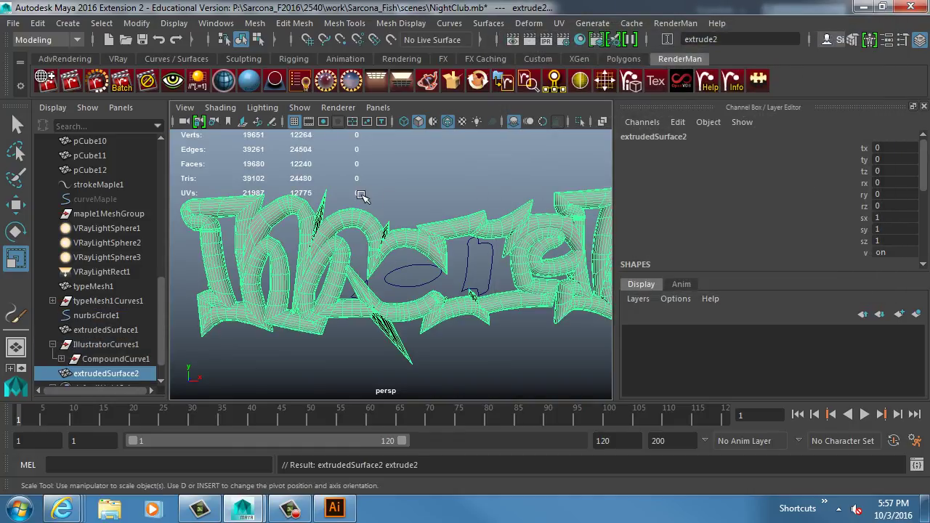
{"action": "key", "text": "ctrl+z"}
{"action": "key", "text": "ctrl+z"}
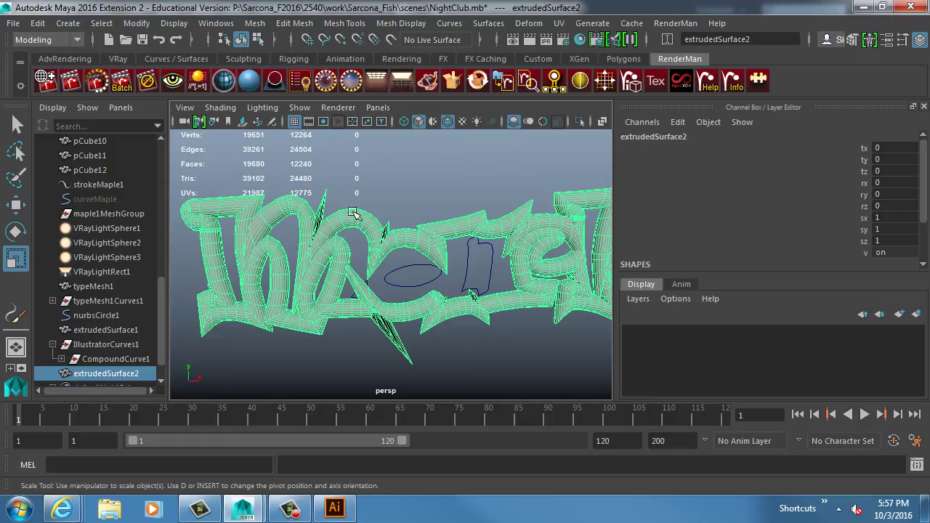
Step: Show the outer Marks curve's control vertices and delete the clustered ones in the sharp notch between the M's two arches
{"action": "scroll", "coordinate": [378, 240], "scroll_direction": "up", "scroll_amount": 5}
{"action": "left_click", "coordinate": [354, 269]}
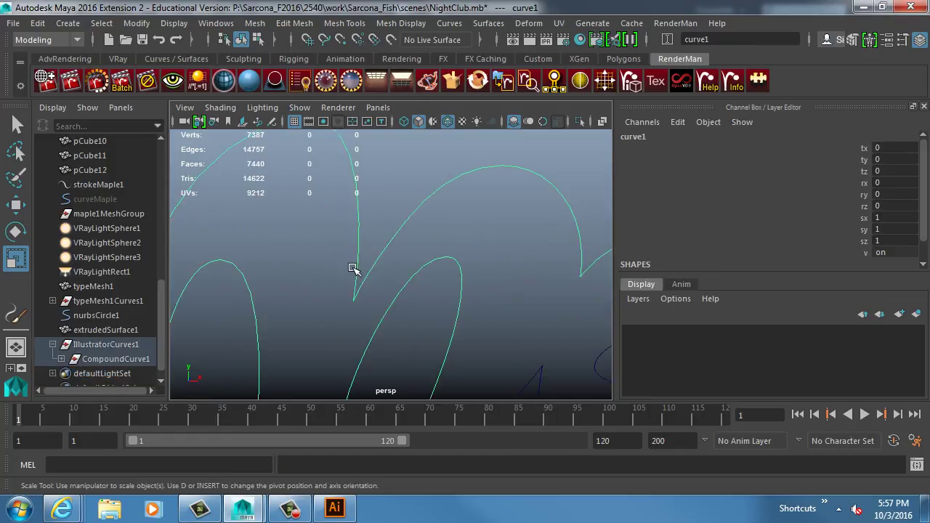
{"action": "right_click_drag", "start_coordinate": [369, 252], "coordinate": [284, 137]}
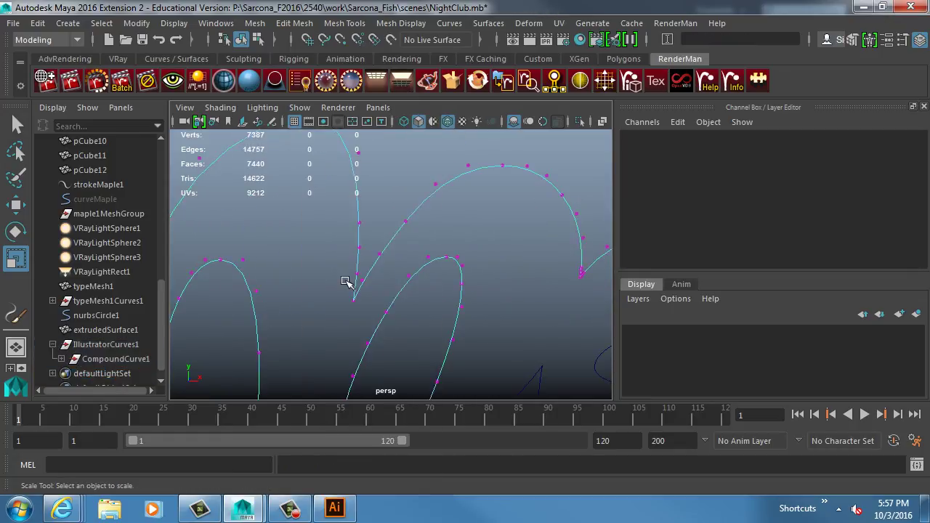
{"action": "left_click_drag", "start_coordinate": [349, 283], "coordinate": [369, 329]}
{"action": "left_click", "coordinate": [371, 325]}
{"action": "left_click_drag", "start_coordinate": [356, 271], "coordinate": [368, 291]}
{"action": "key", "text": "Delete"}
Step: Delete clustered control vertices in the sharp notch where the M meets the a to round that corner
{"action": "right_click_drag", "start_coordinate": [476, 314], "coordinate": [436, 298], "text": "alt"}
{"action": "middle_click_drag", "start_coordinate": [424, 294], "coordinate": [352, 295], "text": "alt"}
{"action": "right_click_drag", "start_coordinate": [407, 284], "coordinate": [576, 302], "text": "alt"}
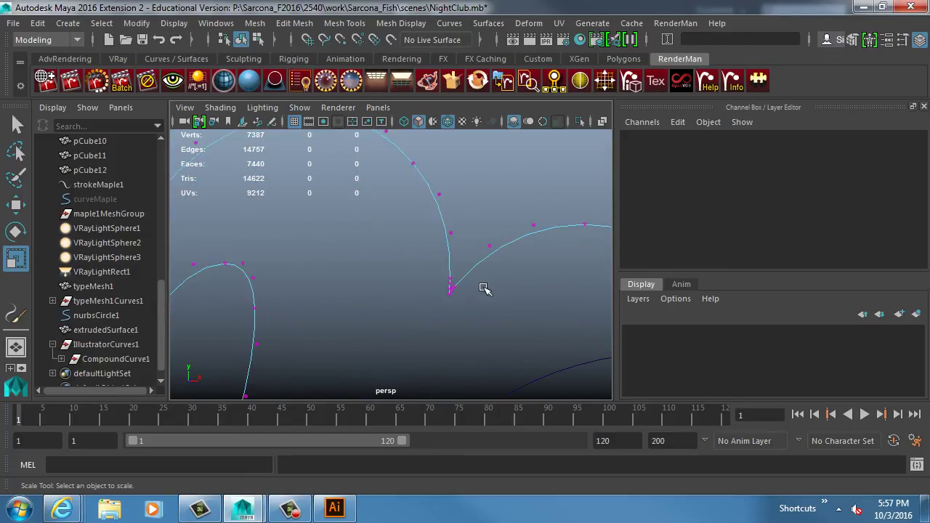
{"action": "left_click_drag", "start_coordinate": [467, 288], "coordinate": [432, 303]}
{"action": "key", "text": "Delete"}
{"action": "key", "text": "Delete"}
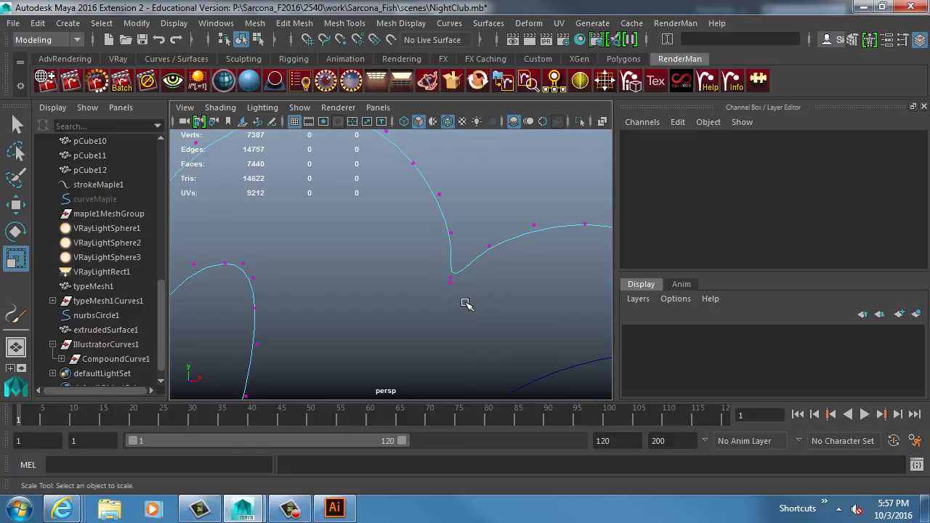
Step: Delete control vertices at the pointed corner above the lettering's oval counter on the outer Marks curve
{"action": "right_click_drag", "start_coordinate": [535, 320], "coordinate": [416, 284], "text": "alt"}
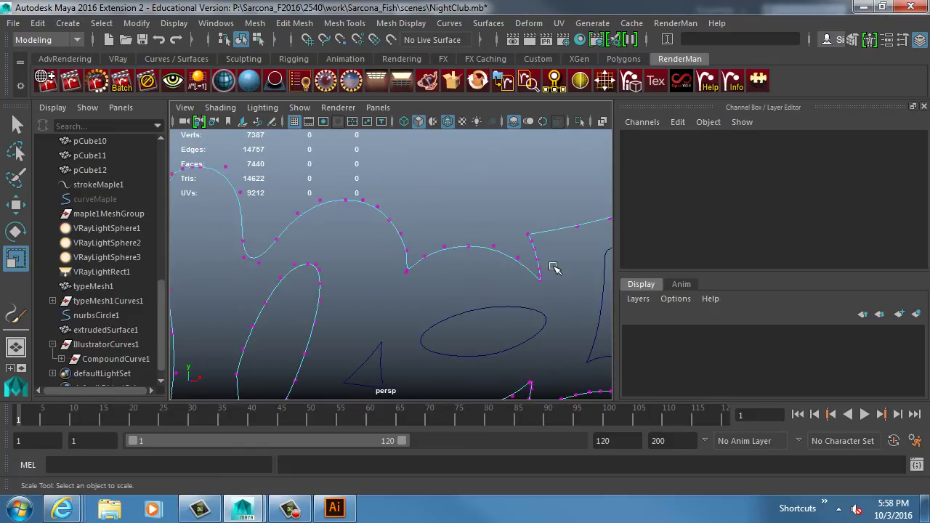
{"action": "left_click_drag", "start_coordinate": [555, 266], "coordinate": [528, 297]}
{"action": "key", "text": "Delete"}
{"action": "middle_click_drag", "start_coordinate": [563, 282], "coordinate": [383, 293], "text": "alt"}
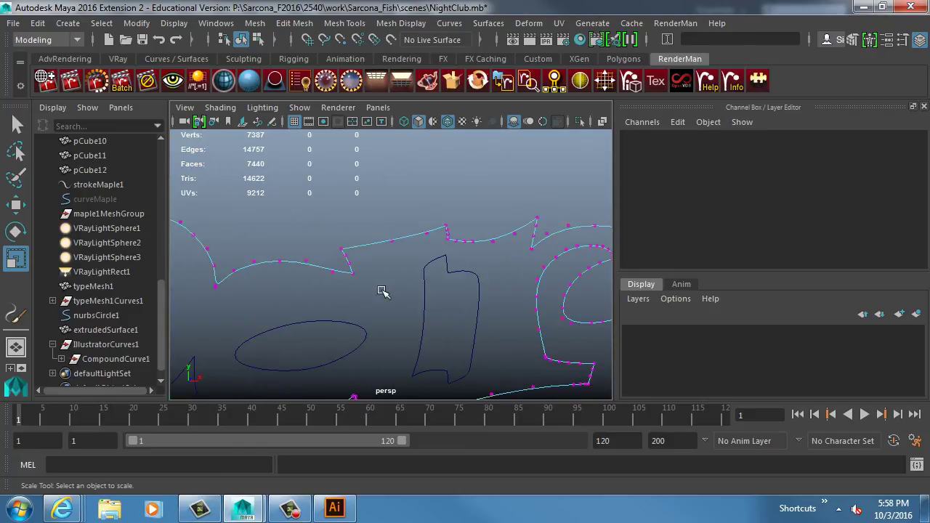
Step: Examine the rest of the outer Marks outline from the M to the s for sharp corners and clustered control vertices
{"action": "middle_click_drag", "start_coordinate": [494, 291], "coordinate": [342, 197], "text": "alt"}
{"action": "middle_click_drag", "start_coordinate": [385, 278], "coordinate": [545, 220], "text": "alt"}
{"action": "middle_click_drag", "start_coordinate": [231, 267], "coordinate": [437, 268], "text": "alt"}
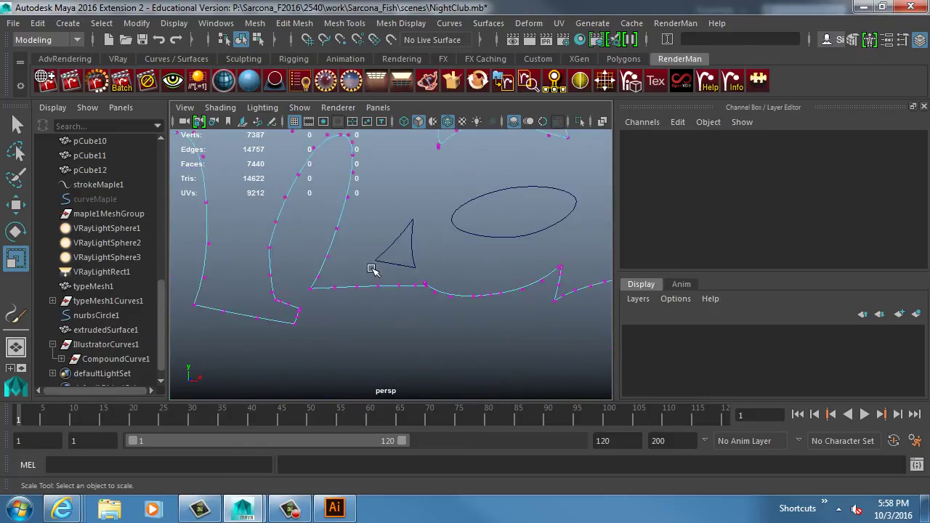
{"action": "middle_click_drag", "start_coordinate": [374, 267], "coordinate": [288, 281], "text": "alt"}
{"action": "middle_click_drag", "start_coordinate": [375, 264], "coordinate": [666, 391], "text": "alt"}
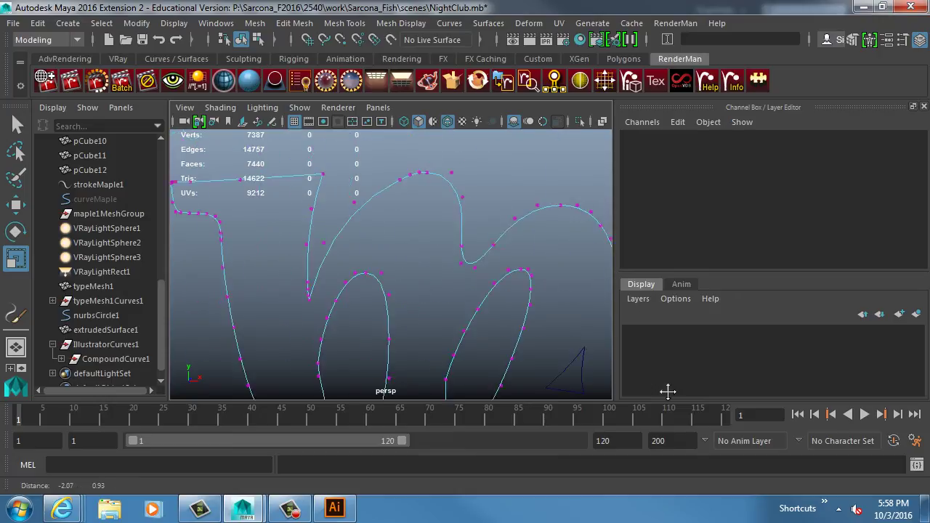
{"action": "middle_click_drag", "start_coordinate": [451, 312], "coordinate": [597, 359], "text": "alt"}
{"action": "middle_click_drag", "start_coordinate": [484, 342], "coordinate": [411, 206], "text": "alt"}
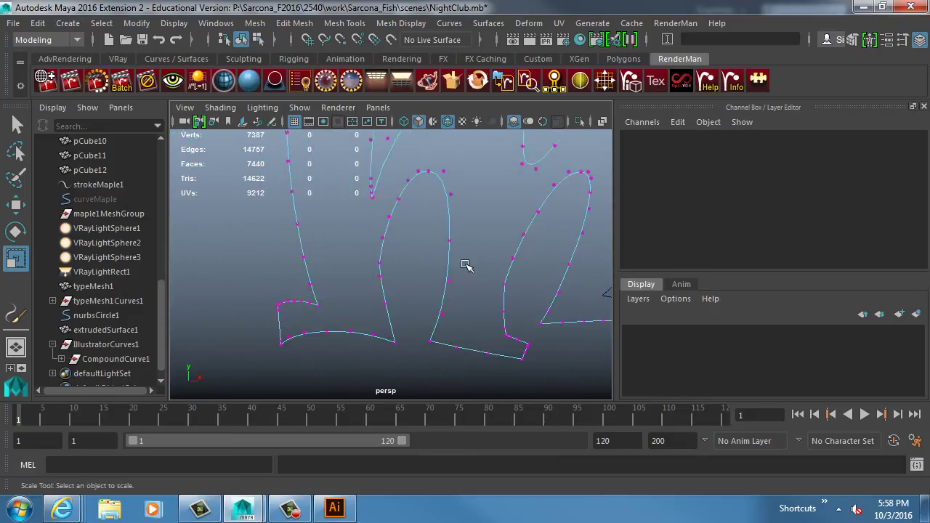
{"action": "middle_click_drag", "start_coordinate": [531, 263], "coordinate": [168, 280], "text": "alt"}
{"action": "middle_click_drag", "start_coordinate": [592, 259], "coordinate": [343, 288], "text": "alt"}
{"action": "middle_click_drag", "start_coordinate": [467, 285], "coordinate": [392, 290], "text": "alt"}
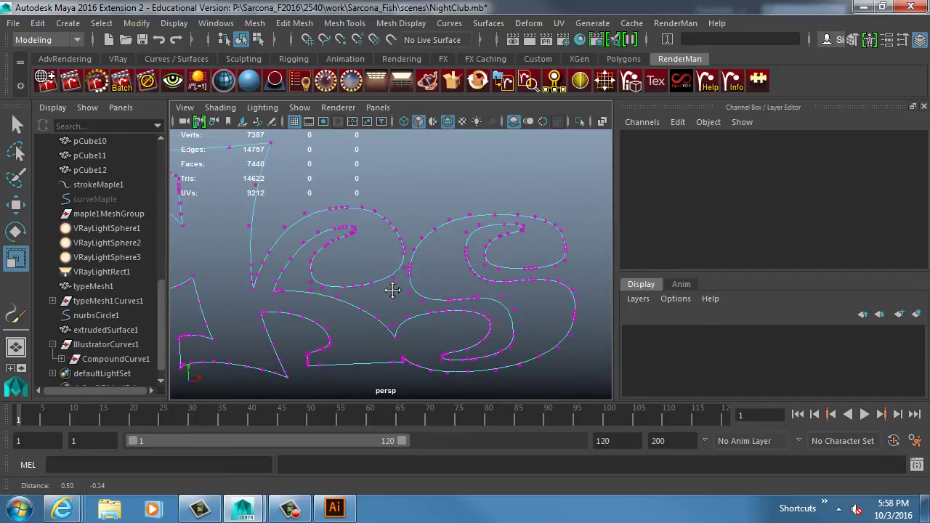
{"action": "middle_click_drag", "start_coordinate": [297, 289], "coordinate": [294, 290], "text": "alt"}
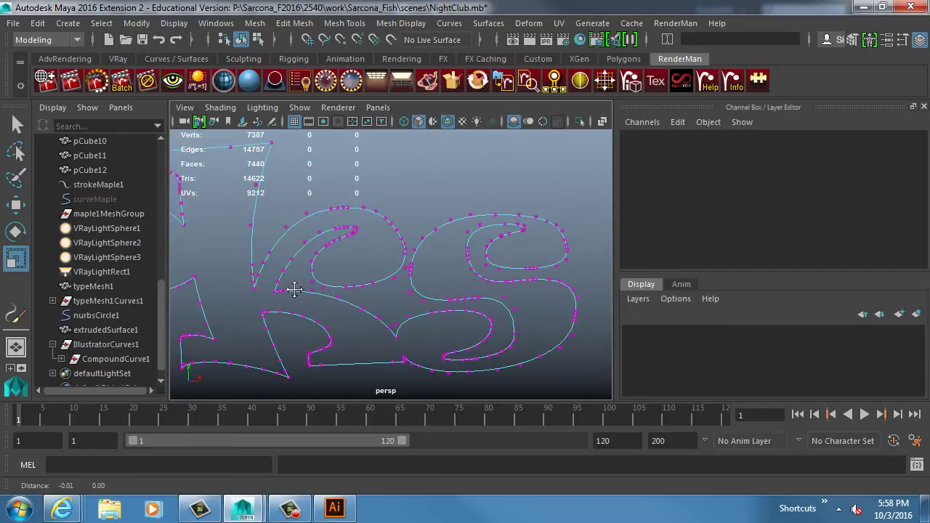
Step: Locate the outer curve's first control vertex on the s and reselect the whole curve as an object
{"action": "scroll", "coordinate": [605, 336], "scroll_direction": "up", "scroll_amount": 3}
{"action": "left_click", "coordinate": [537, 281]}
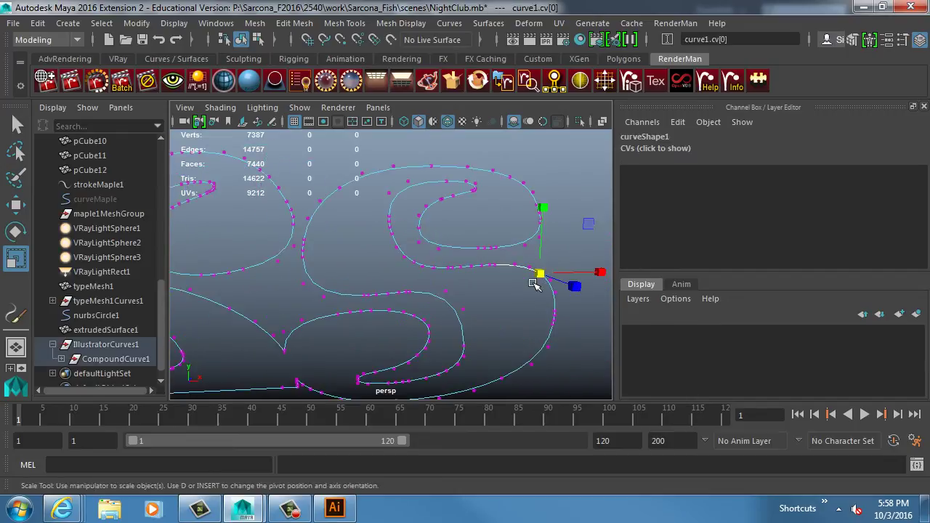
{"action": "left_click", "coordinate": [563, 286]}
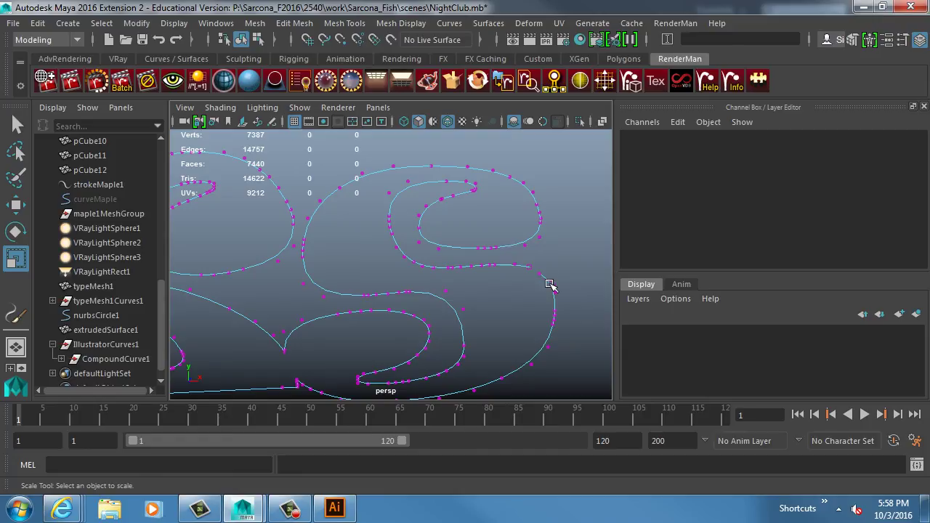
{"action": "key", "text": "ctrl+z"}
{"action": "middle_click_drag", "start_coordinate": [339, 278], "coordinate": [546, 303], "text": "alt"}
{"action": "scroll", "coordinate": [538, 300], "scroll_direction": "down", "scroll_amount": 8}
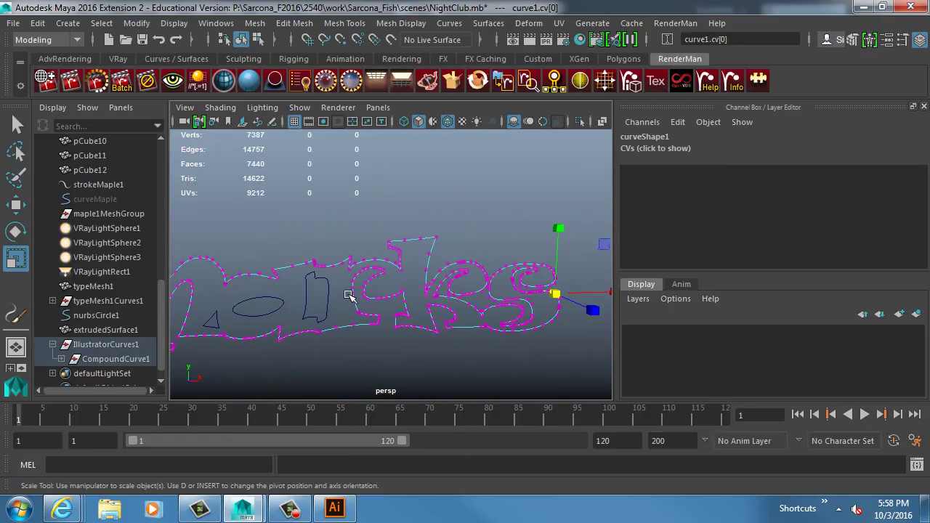
{"action": "left_click", "coordinate": [254, 273]}
{"action": "right_click_drag", "start_coordinate": [445, 231], "coordinate": [372, 187], "text": "alt"}
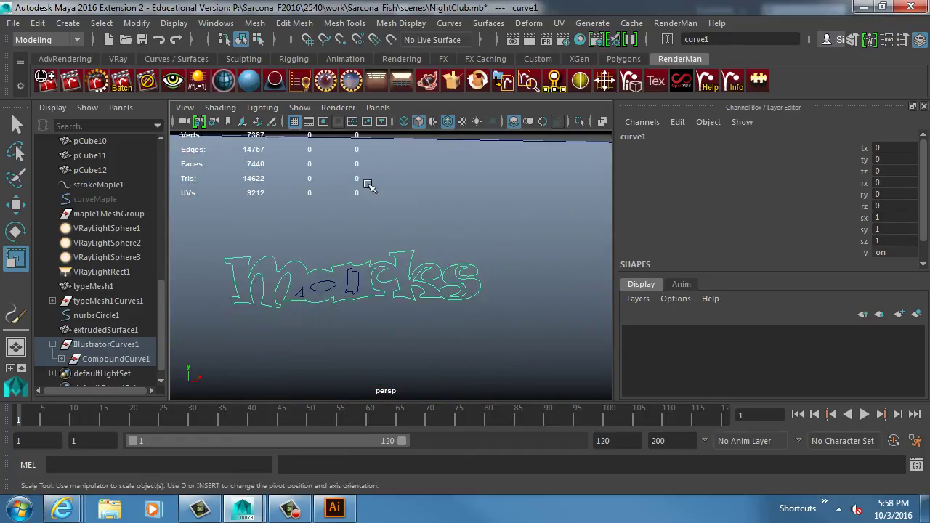
Step: Return to the building's 3D sign and delete the solid text mesh typeMesh1
{"action": "middle_click_drag", "start_coordinate": [413, 165], "coordinate": [423, 228], "text": "alt"}
{"action": "left_click_drag", "start_coordinate": [424, 227], "coordinate": [467, 273], "text": "alt"}
{"action": "left_click", "coordinate": [439, 251]}
{"action": "left_click", "coordinate": [397, 160]}
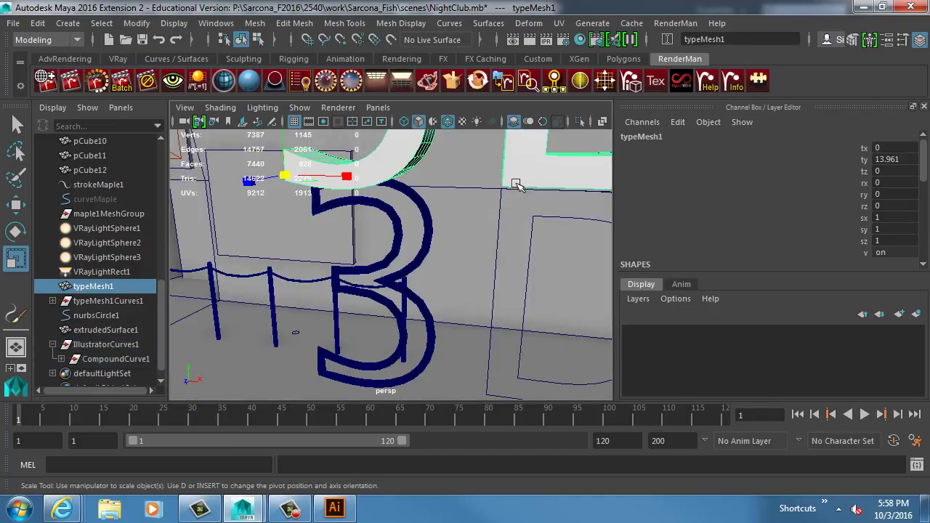
{"action": "left_click", "coordinate": [556, 217]}
{"action": "right_click_drag", "start_coordinate": [557, 218], "coordinate": [499, 201], "text": "alt"}
{"action": "left_click", "coordinate": [498, 201]}
{"action": "key", "text": "Delete"}
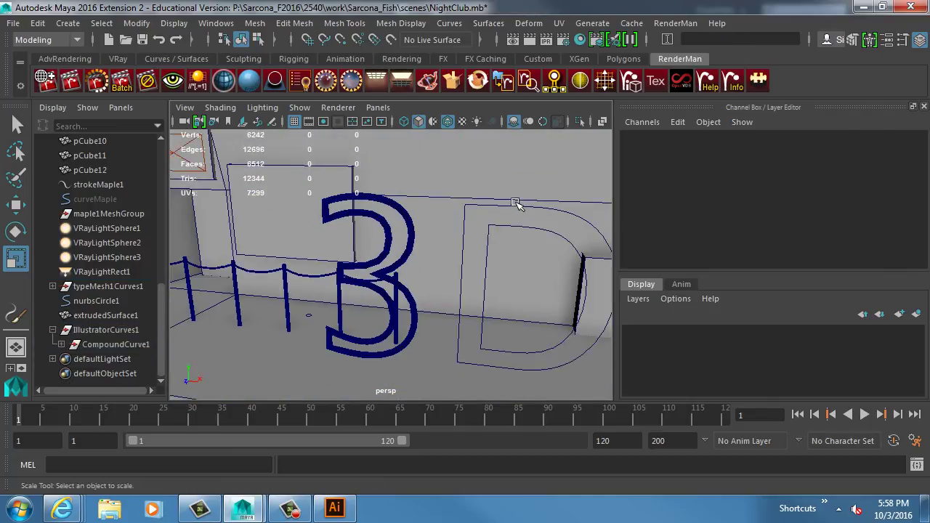
Step: Select the extruded tube 3 and delete its construction history
{"action": "left_click_drag", "start_coordinate": [513, 208], "coordinate": [424, 237], "text": "alt"}
{"action": "left_click", "coordinate": [411, 237]}
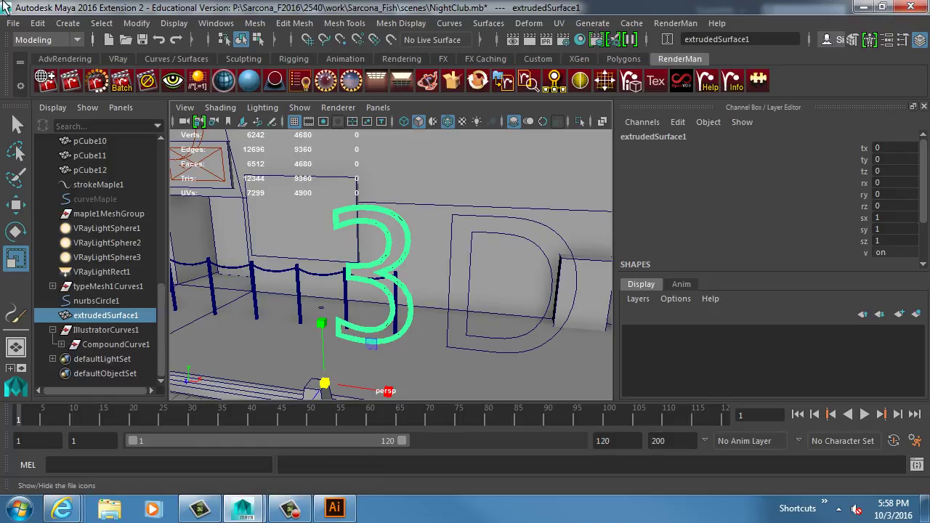
{"action": "left_click", "coordinate": [33, 24]}
{"action": "mouse_move", "coordinate": [94, 196]}
{"action": "left_click", "coordinate": [298, 206]}
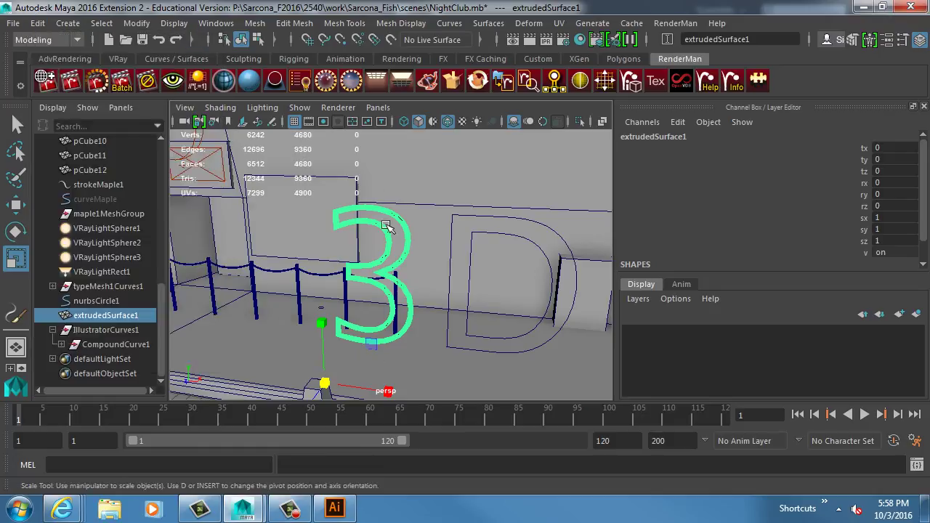
Step: Scale the tube 3 to about 0.536 and move it onto the wall panel behind the ropes, at about X -10.775, Y 5.21
{"action": "left_click_drag", "start_coordinate": [422, 242], "coordinate": [428, 281], "text": "alt"}
{"action": "key", "text": "w"}
{"action": "left_click_drag", "start_coordinate": [310, 383], "coordinate": [359, 320]}
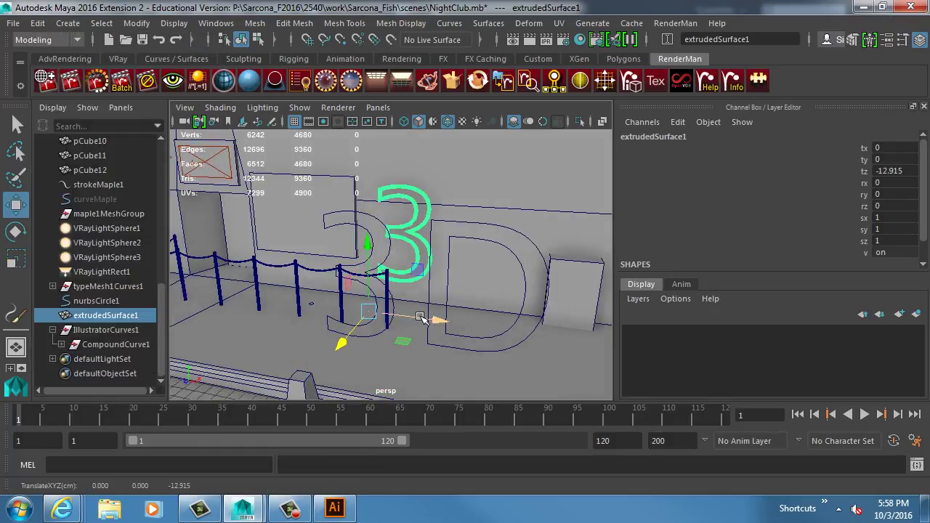
{"action": "left_click_drag", "start_coordinate": [415, 319], "coordinate": [257, 313]}
{"action": "key", "text": "r"}
{"action": "key", "text": "w"}
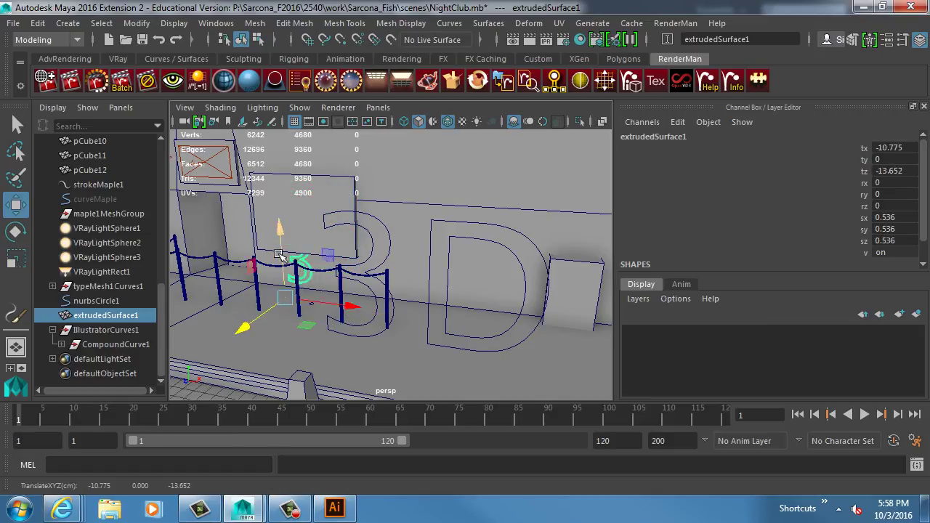
{"action": "left_click_drag", "start_coordinate": [281, 255], "coordinate": [282, 215]}
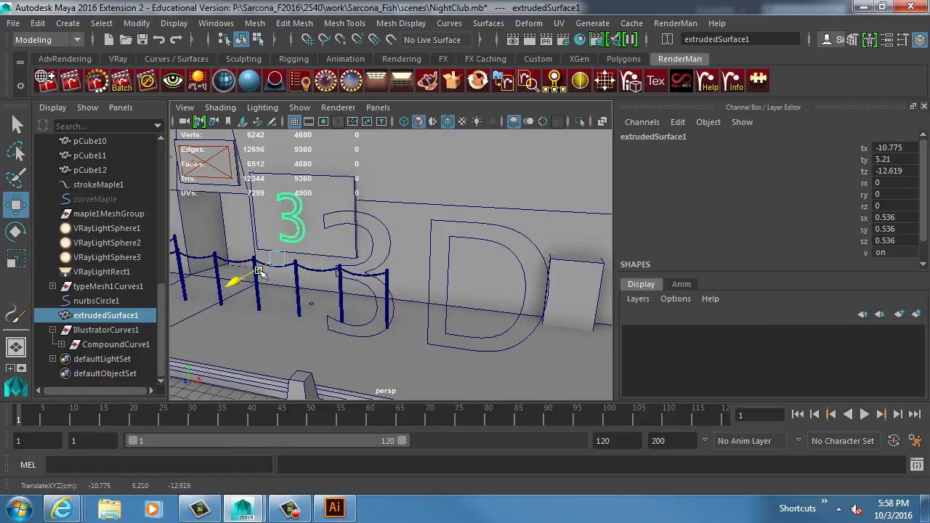
Step: Delete the leftover IllustratorCurves1, nurbsCircle1 and typeMesh1Curves1 from the scene
{"action": "left_click", "coordinate": [106, 330]}
{"action": "key", "text": "Delete"}
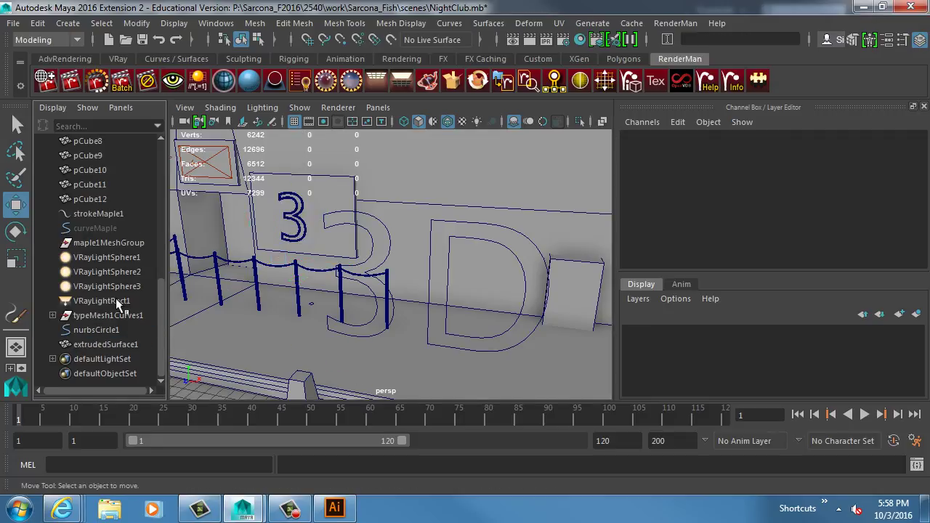
{"action": "left_click", "coordinate": [103, 330]}
{"action": "key", "text": "Delete"}
{"action": "left_click", "coordinate": [104, 330]}
{"action": "key", "text": "Delete"}
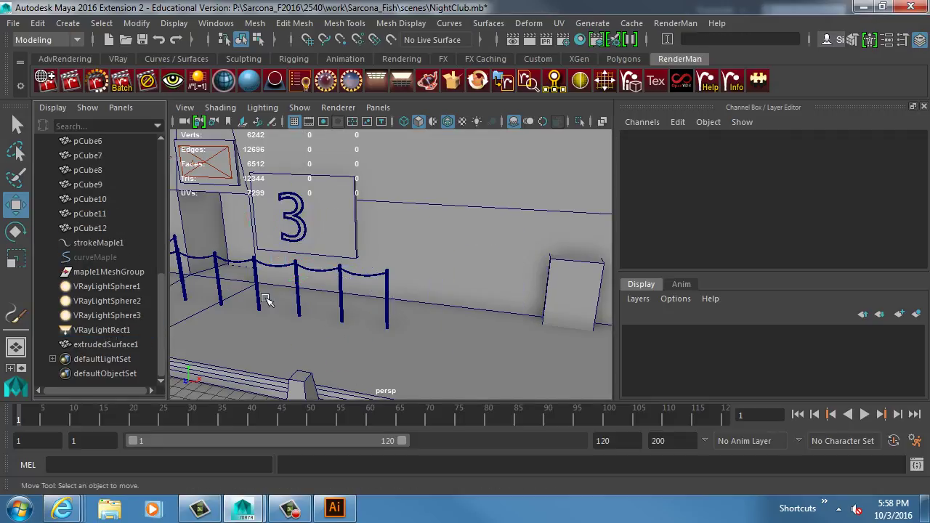
Step: Select the tube 3 on the wall panel and check which light types could make it glow
{"action": "left_click", "coordinate": [305, 215]}
{"action": "left_click_drag", "start_coordinate": [307, 251], "coordinate": [355, 197], "text": "alt"}
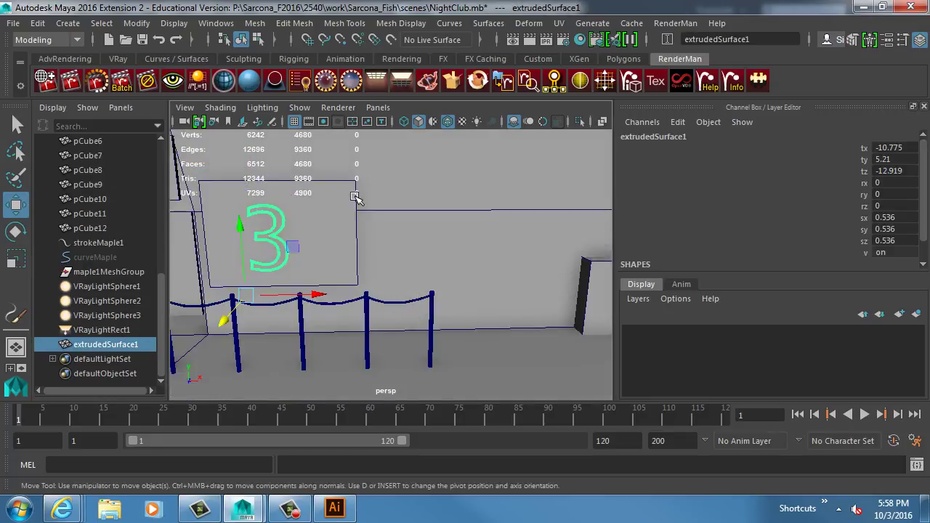
{"action": "left_click", "coordinate": [67, 22]}
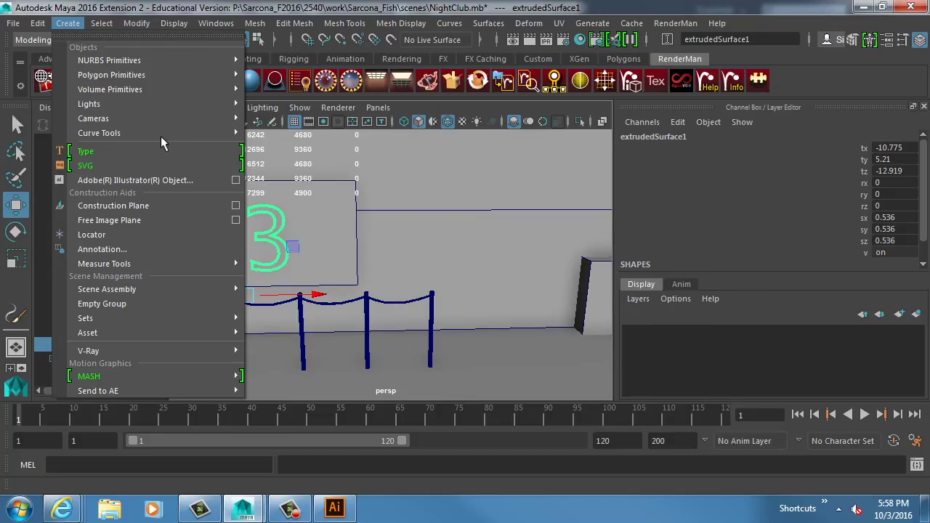
{"action": "mouse_move", "coordinate": [174, 106]}
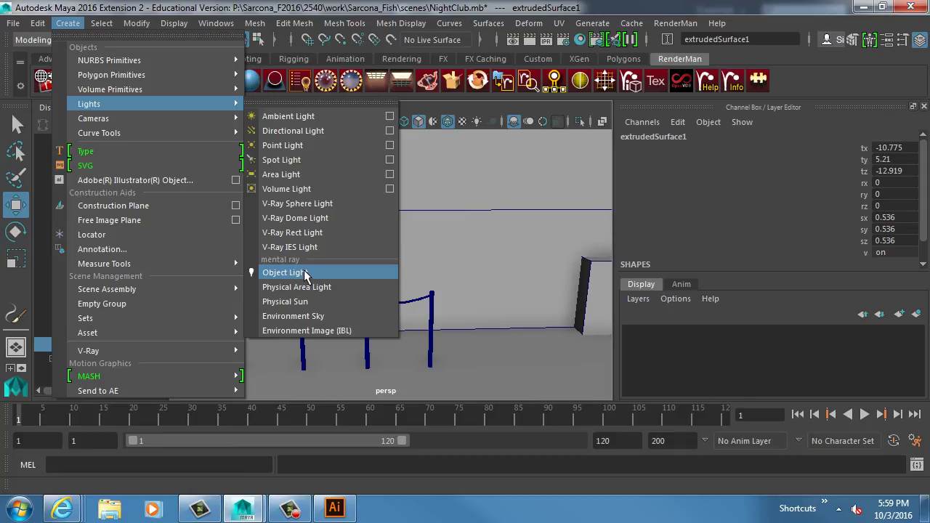
{"action": "left_click", "coordinate": [513, 206]}
{"action": "key", "text": "space"}
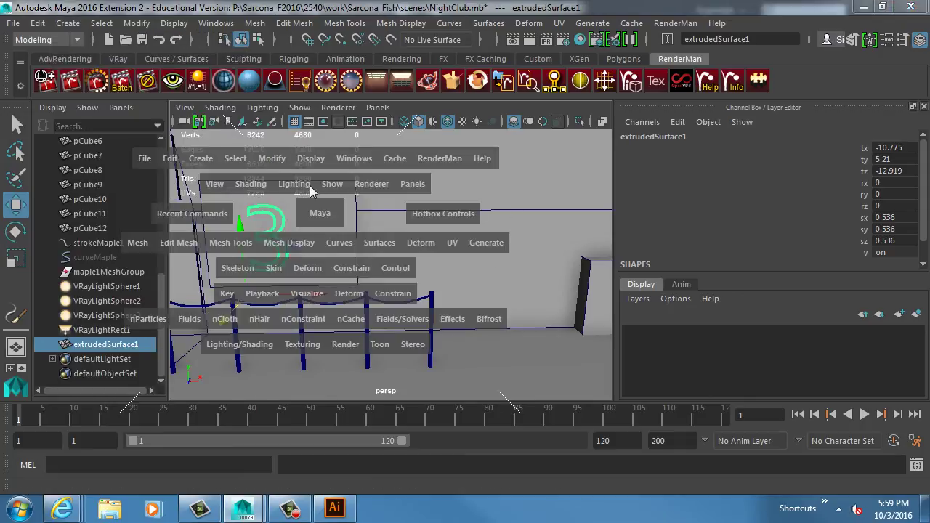
Step: Open the tube 3's attributes and review its extra V-Ray attributes and the available V-Ray lights
{"action": "key", "text": "ctrl+a"}
{"action": "left_click", "coordinate": [647, 50]}
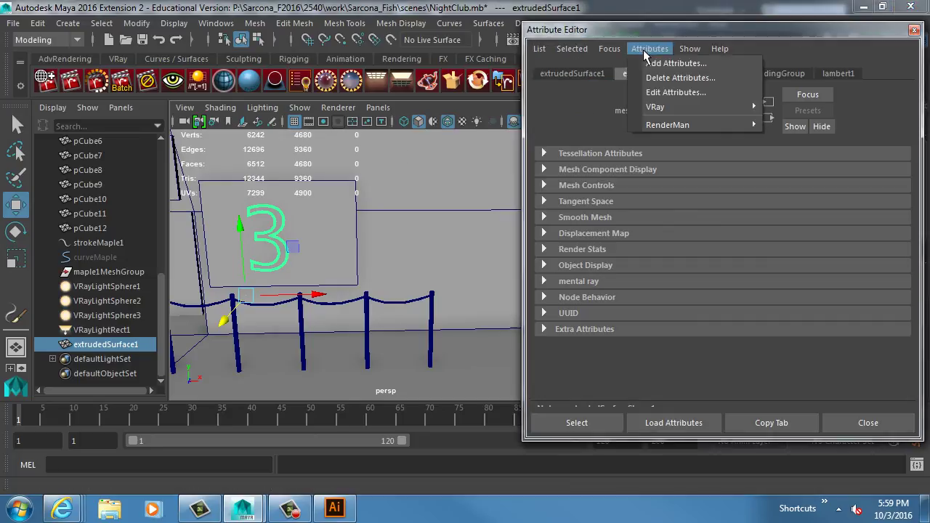
{"action": "mouse_move", "coordinate": [656, 107]}
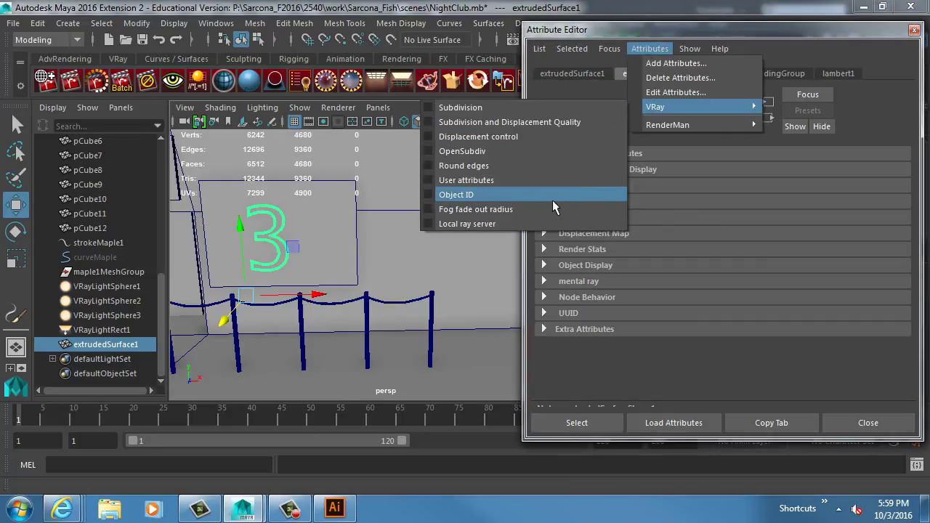
{"action": "middle_click_drag", "start_coordinate": [318, 213], "coordinate": [333, 216], "text": "alt"}
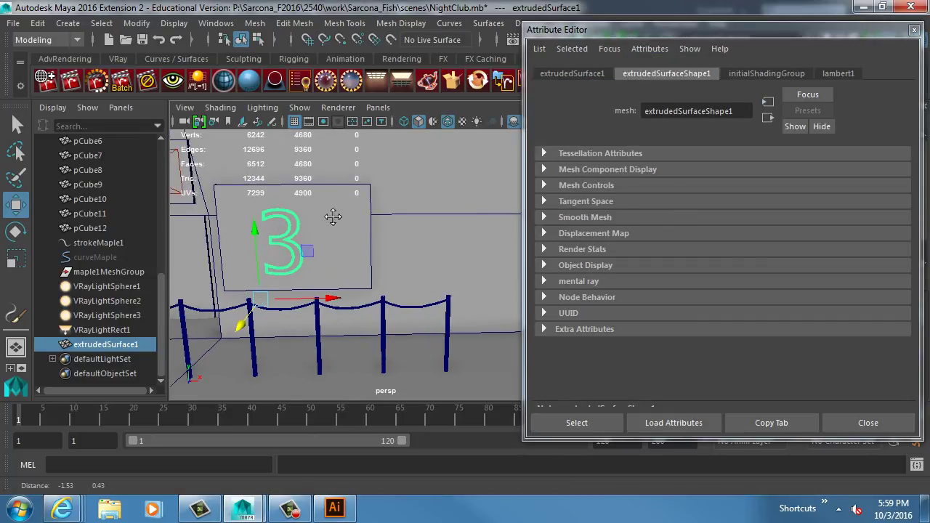
{"action": "scroll", "coordinate": [333, 217], "scroll_direction": "up", "scroll_amount": 3}
{"action": "left_click", "coordinate": [68, 23]}
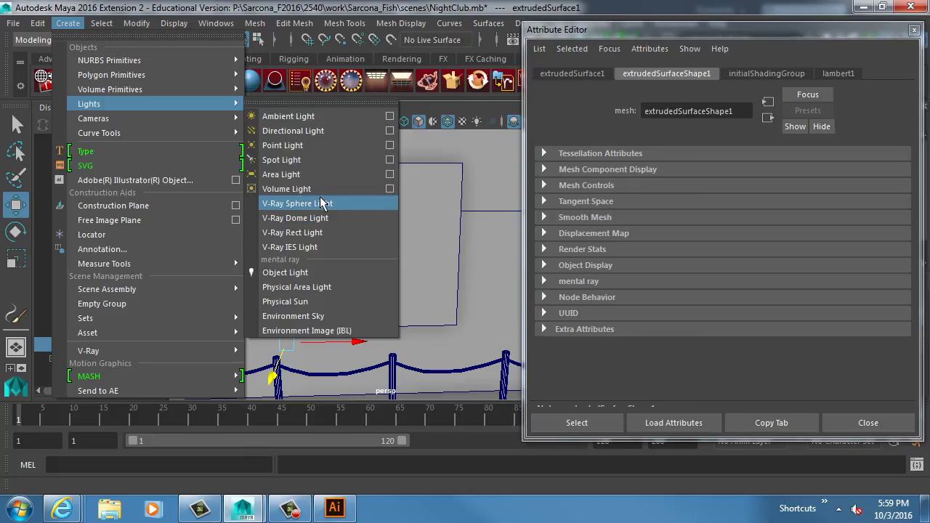
{"action": "left_click", "coordinate": [461, 175]}
Step: Assign a new VRay Light Mtl material to the tube 3
{"action": "key", "text": "3"}
{"action": "key", "text": "space"}
{"action": "left_click", "coordinate": [222, 352]}
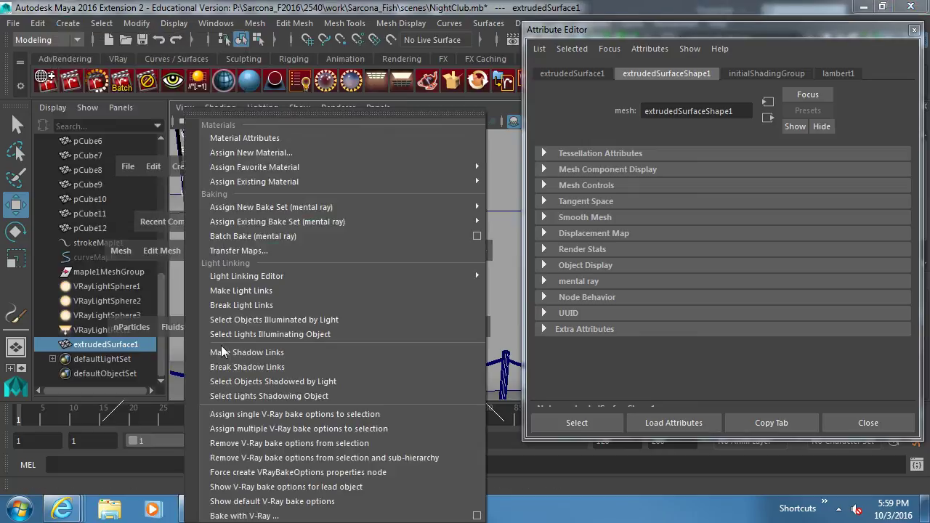
{"action": "left_click", "coordinate": [303, 151]}
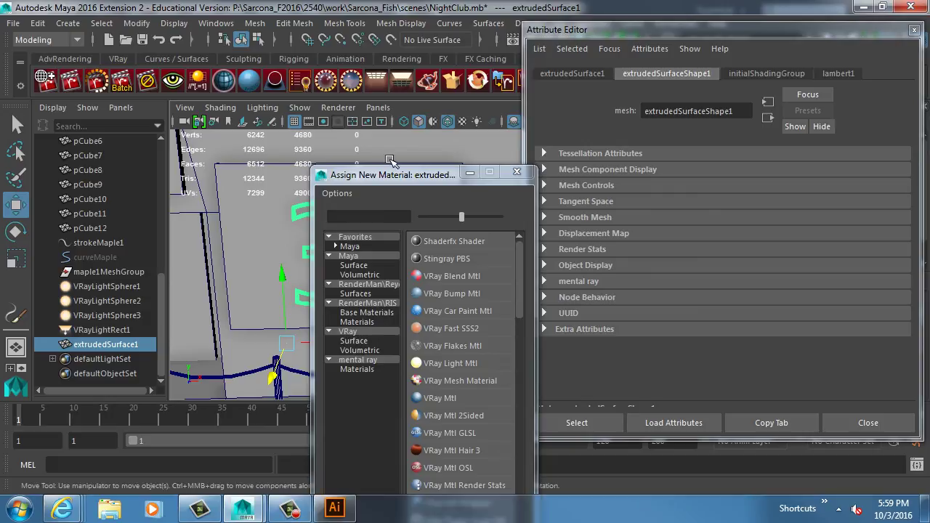
{"action": "left_click_drag", "start_coordinate": [392, 175], "coordinate": [231, 45]}
{"action": "left_click", "coordinate": [197, 201]}
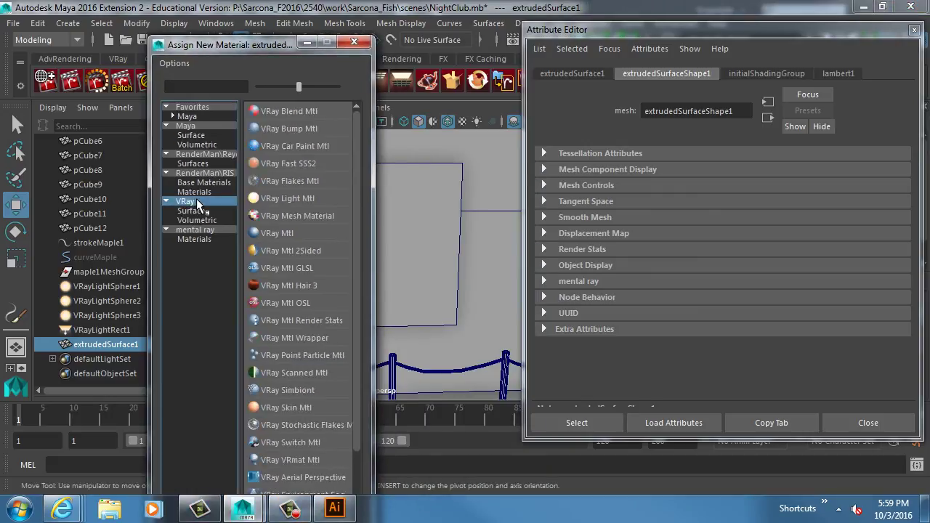
{"action": "scroll", "coordinate": [357, 192], "scroll_direction": "down", "scroll_amount": 1}
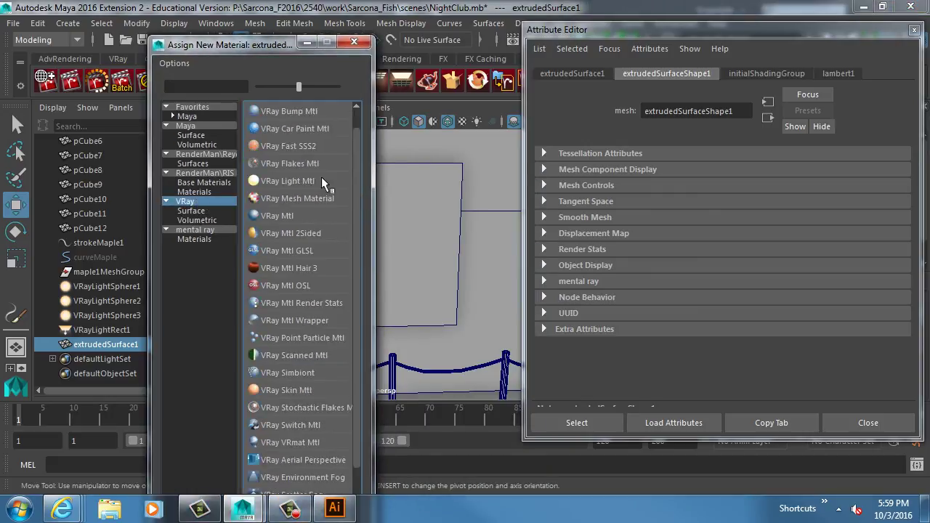
{"action": "left_click", "coordinate": [267, 181]}
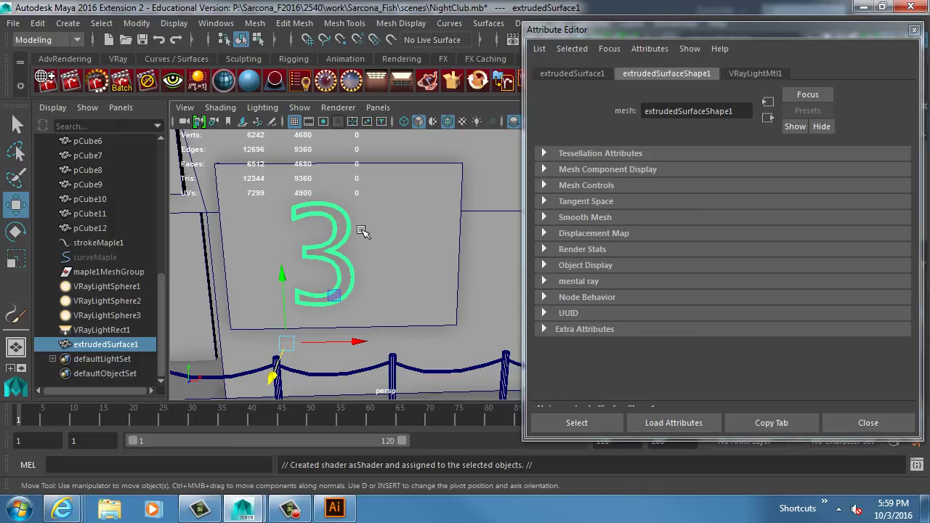
Step: Open the VRayLightMtl1 settings and place them beside the view so the 3 and its wall panel stay visible
{"action": "left_click", "coordinate": [752, 74]}
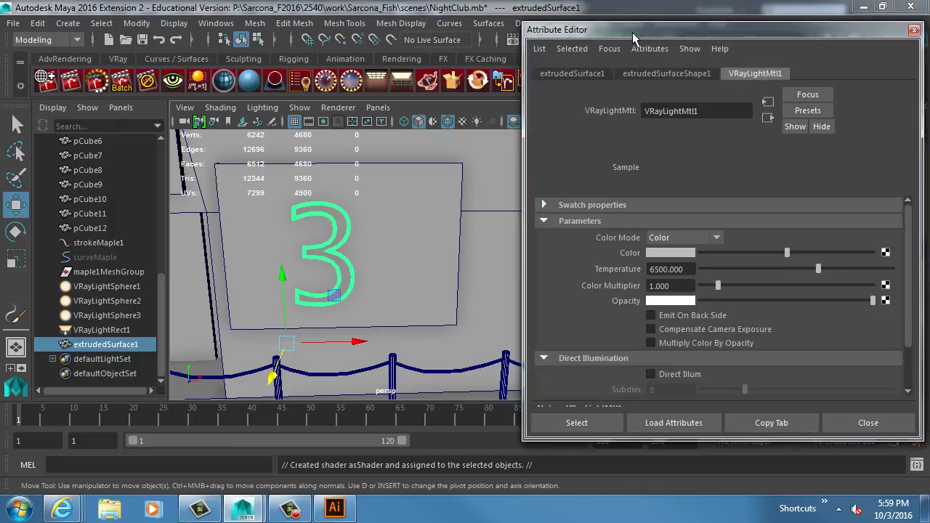
{"action": "left_click_drag", "start_coordinate": [632, 30], "coordinate": [667, 51]}
{"action": "scroll", "coordinate": [434, 188], "scroll_direction": "down", "scroll_amount": 6}
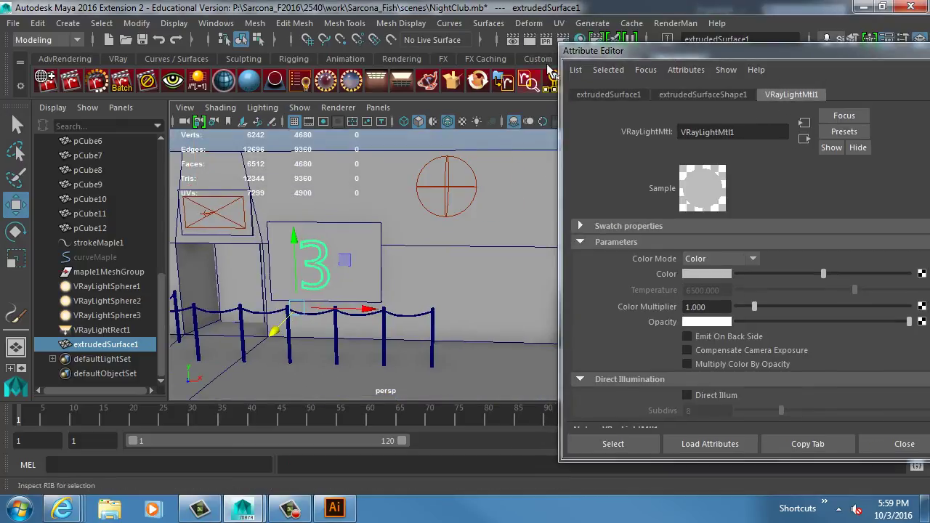
Step: Set the V-Ray light material's color to magenta and test-render the current view
{"action": "left_click", "coordinate": [691, 274]}
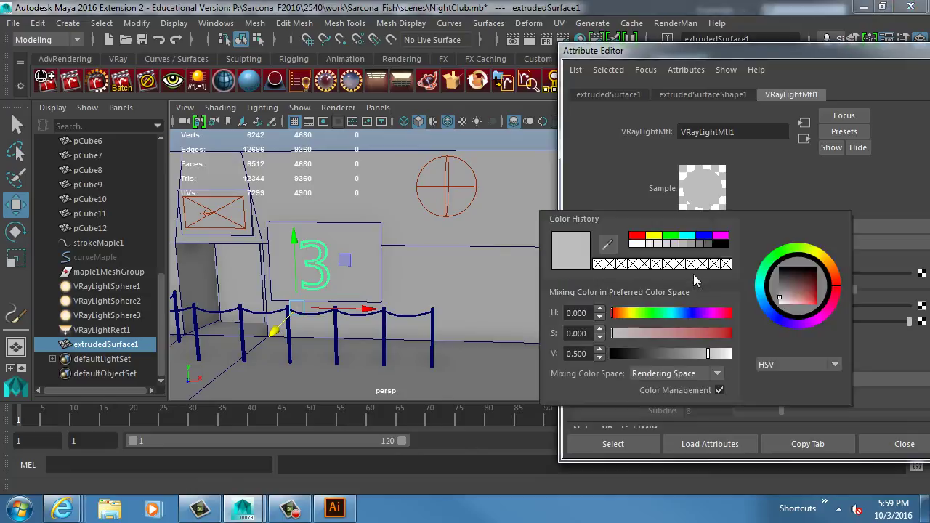
{"action": "left_click", "coordinate": [704, 235]}
{"action": "left_click", "coordinate": [721, 235]}
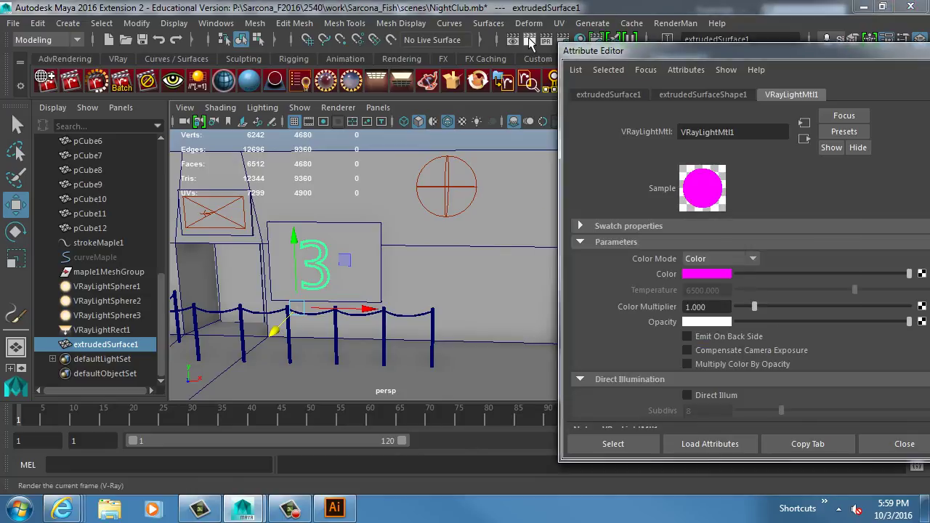
{"action": "left_click", "coordinate": [530, 43]}
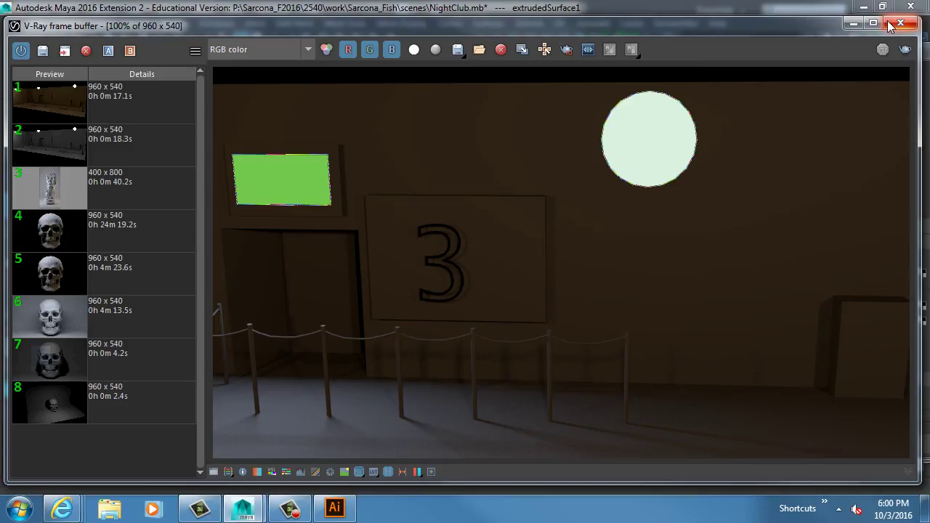
{"action": "left_click", "coordinate": [891, 26]}
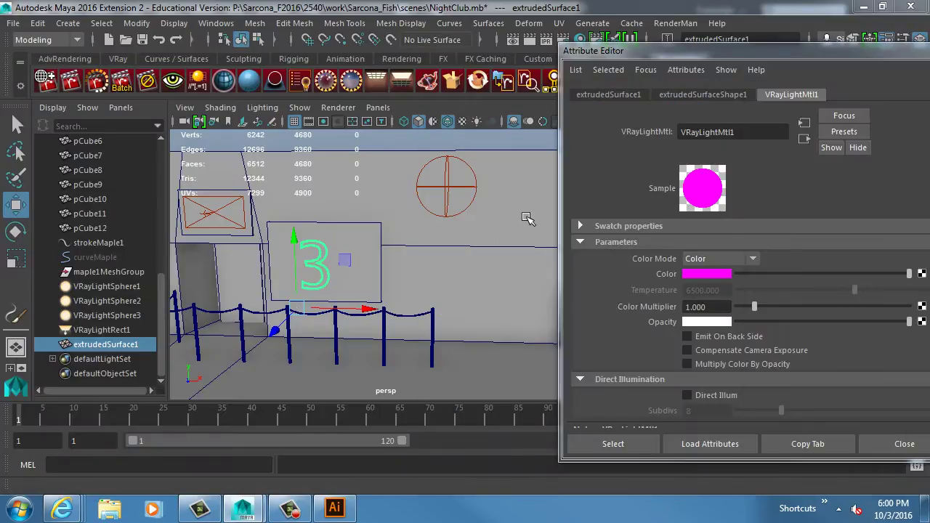
Step: Examine the V-Ray attributes available for the 3's light material and for its mesh shape
{"action": "key", "text": "f"}
{"action": "left_click", "coordinate": [674, 70]}
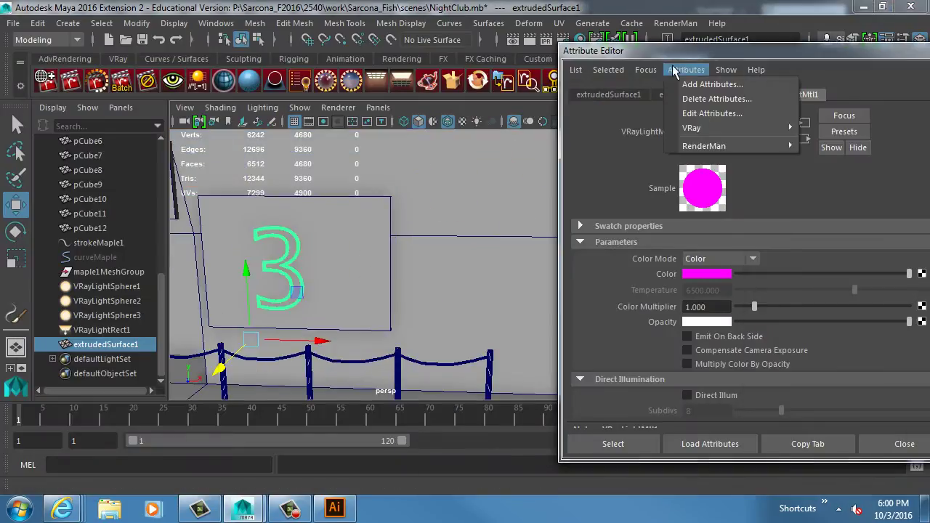
{"action": "mouse_move", "coordinate": [702, 128]}
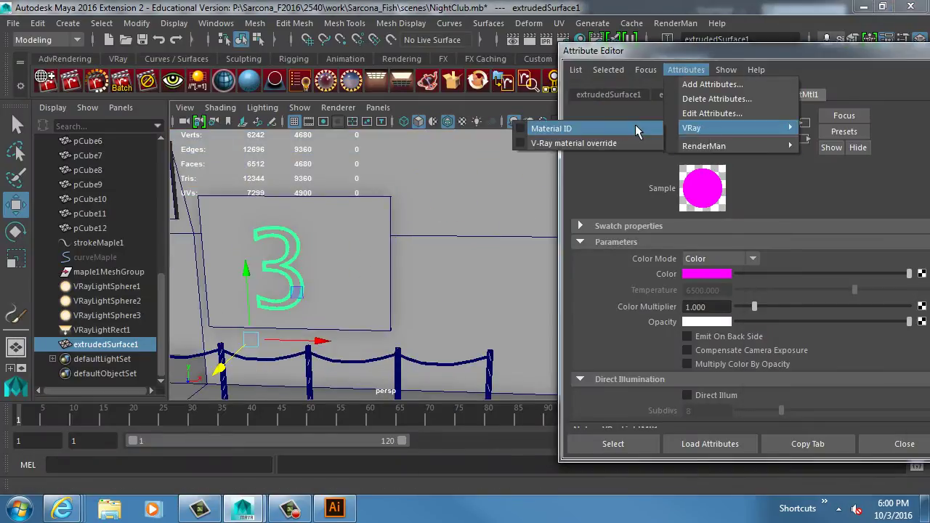
{"action": "left_click", "coordinate": [357, 215]}
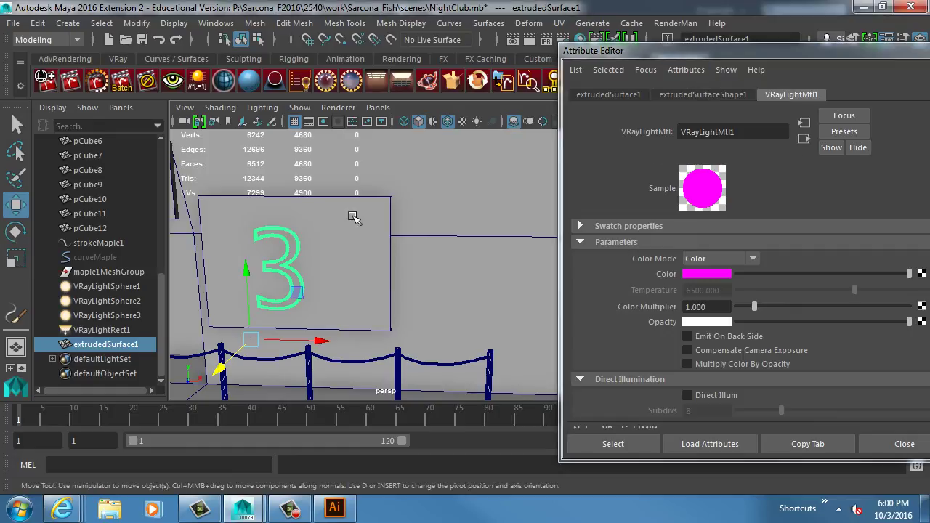
{"action": "left_click", "coordinate": [679, 88]}
{"action": "left_click", "coordinate": [646, 70]}
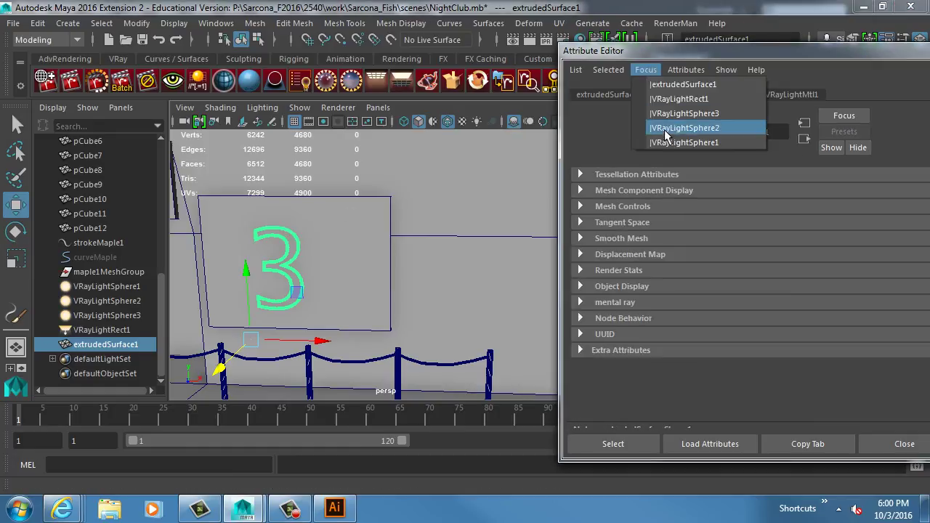
{"action": "mouse_move", "coordinate": [686, 70]}
{"action": "mouse_move", "coordinate": [727, 127]}
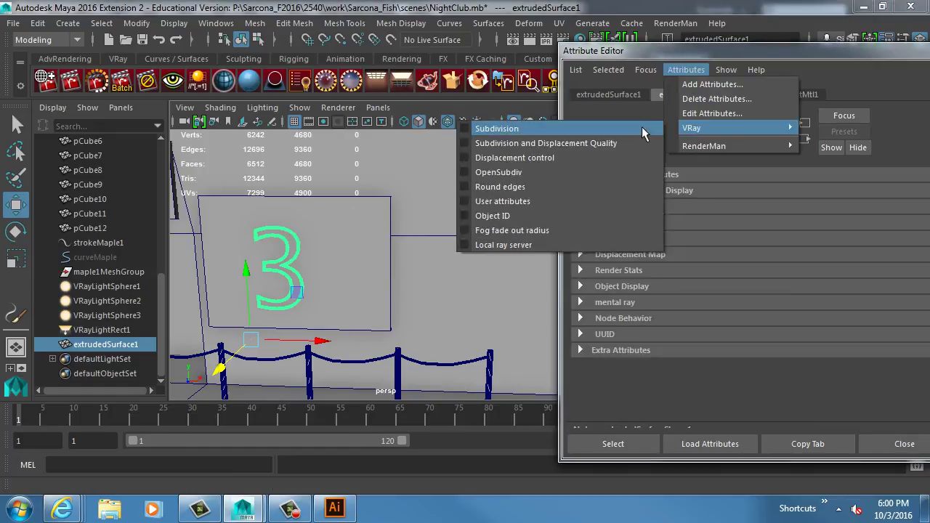
{"action": "left_click", "coordinate": [588, 318]}
{"action": "left_click", "coordinate": [579, 305]}
{"action": "left_click", "coordinate": [578, 306]}
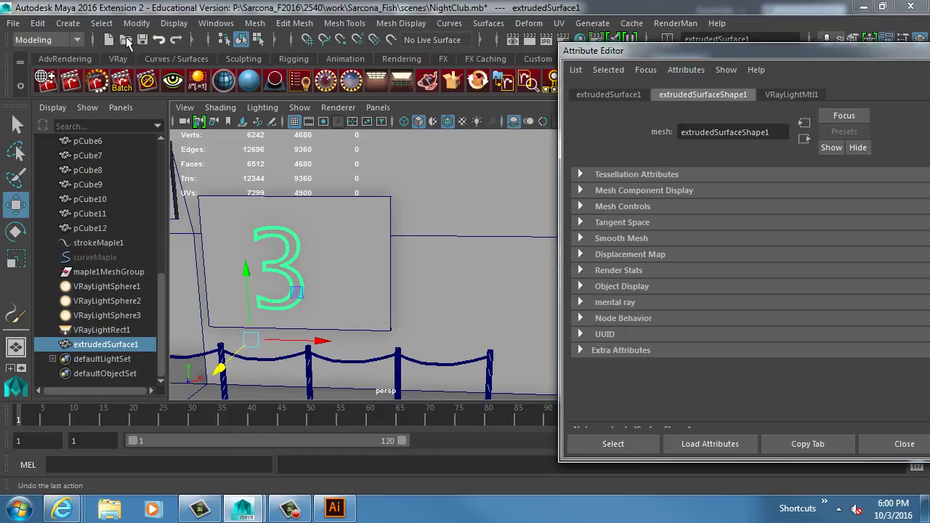
Step: Switch to the Rendering menu set and turn the selected tube 3 into a V-Ray mesh light with the meshes-only command
{"action": "left_click", "coordinate": [57, 40]}
{"action": "left_click", "coordinate": [33, 114]}
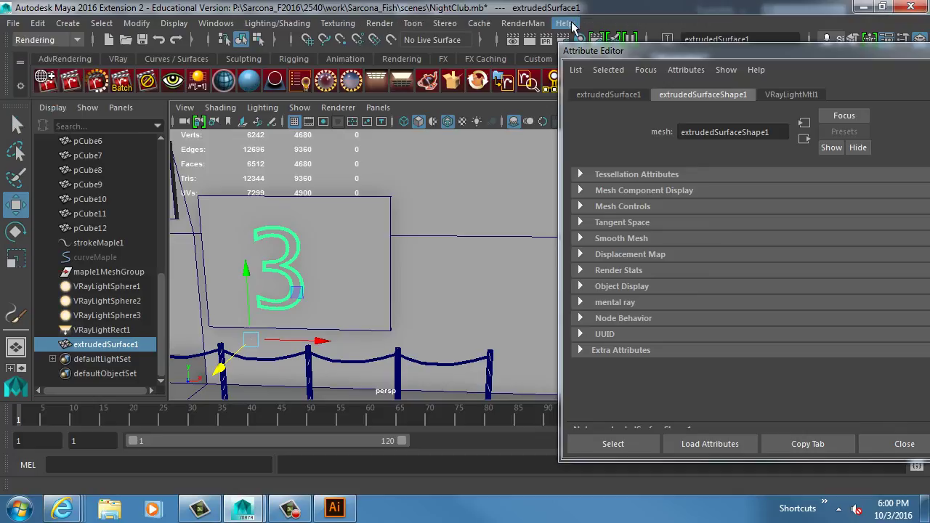
{"action": "left_click", "coordinate": [380, 23]}
{"action": "mouse_move", "coordinate": [271, 23]}
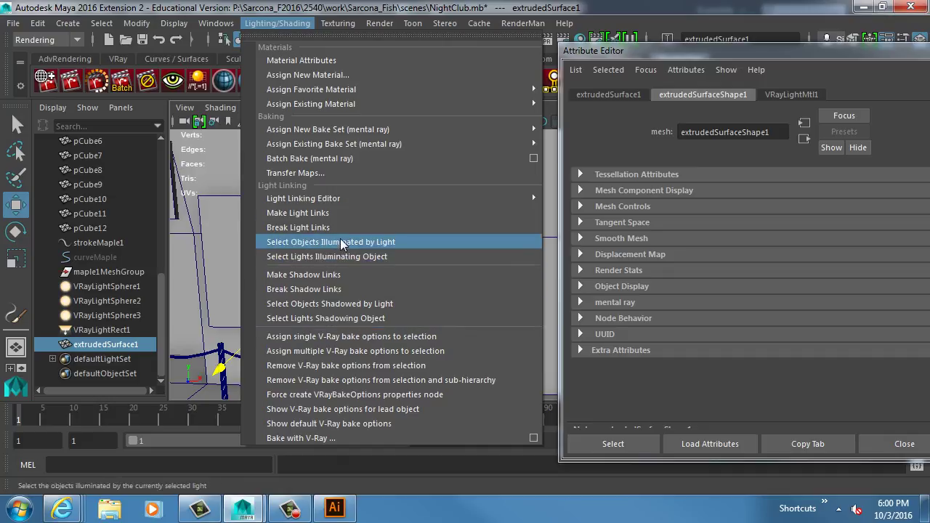
{"action": "mouse_move", "coordinate": [225, 27]}
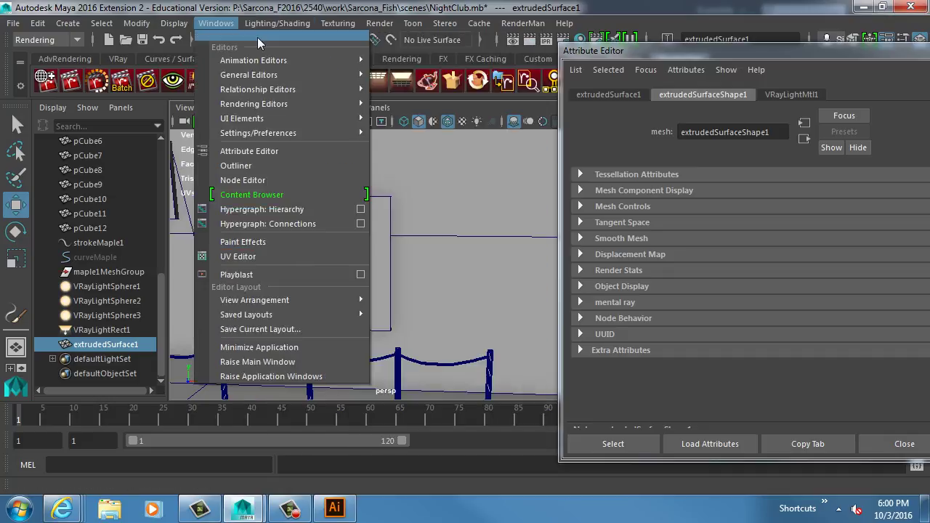
{"action": "mouse_move", "coordinate": [377, 23]}
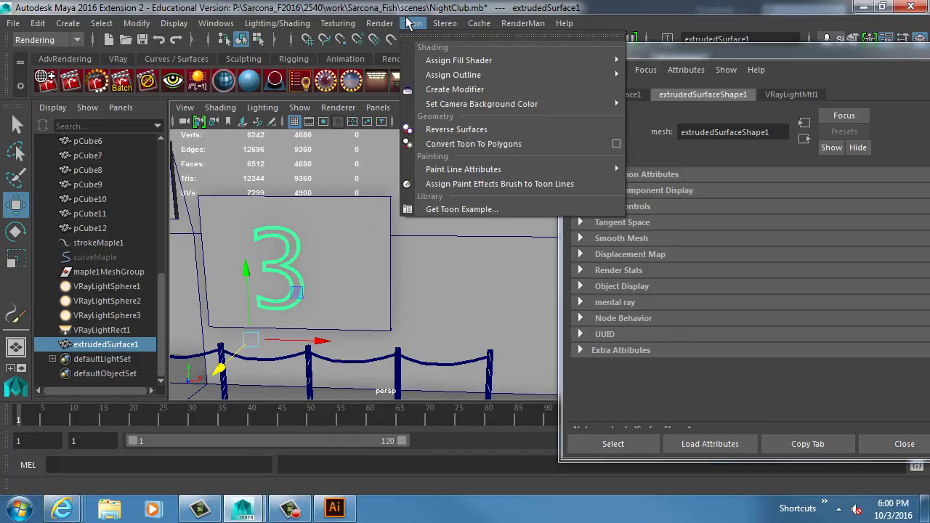
{"action": "mouse_move", "coordinate": [68, 23]}
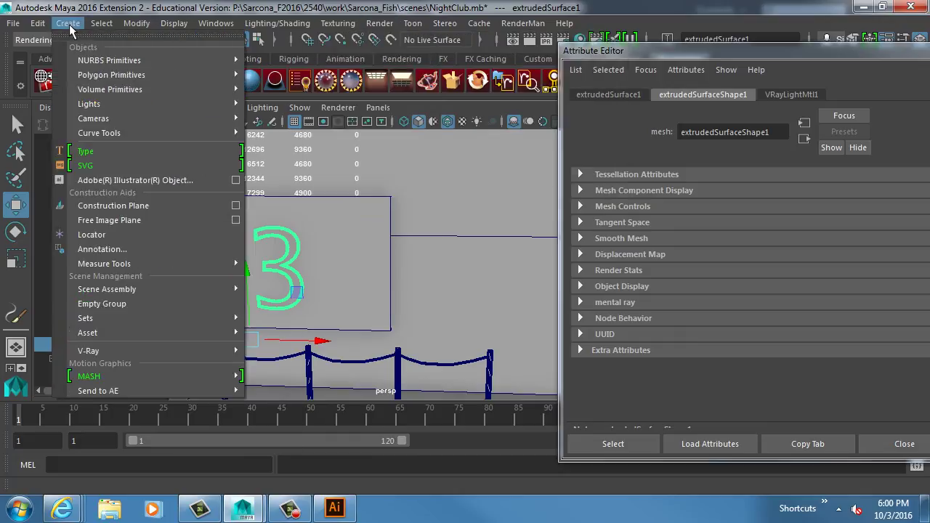
{"action": "mouse_move", "coordinate": [193, 356]}
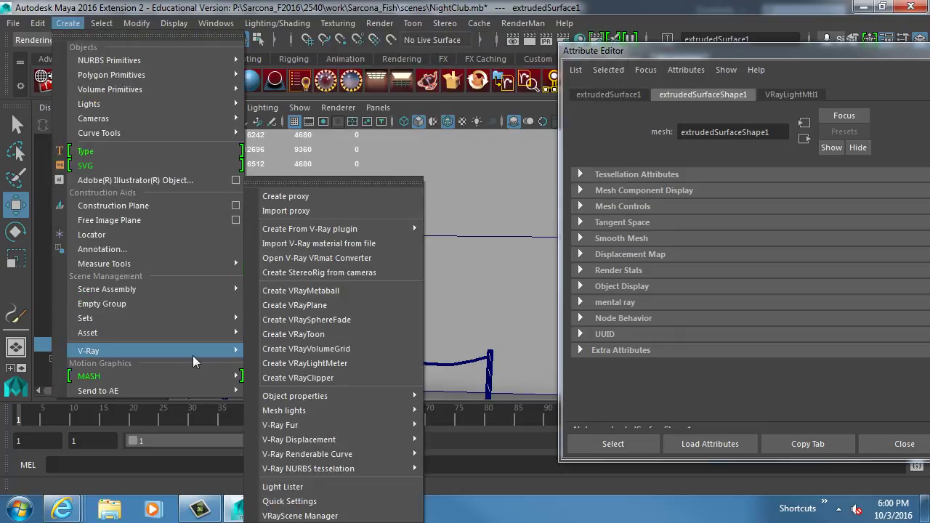
{"action": "mouse_move", "coordinate": [352, 414]}
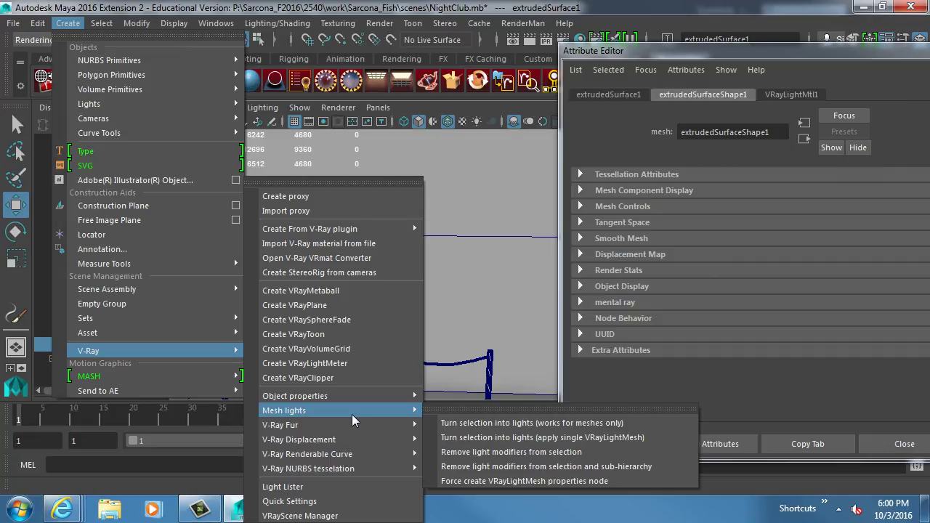
{"action": "left_click", "coordinate": [470, 422]}
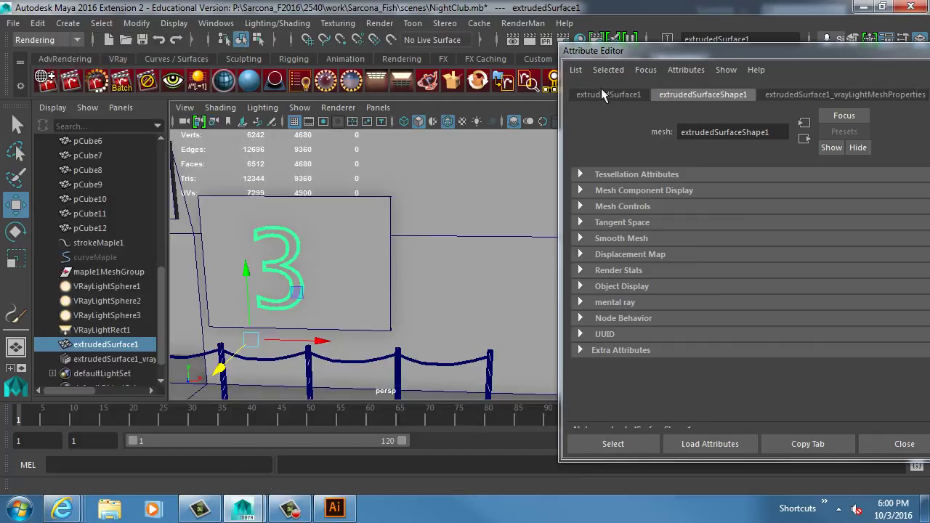
Step: Store the previous render in the frame buffer history and render the close-up of the 3 on its wall panel
{"action": "left_click", "coordinate": [514, 35]}
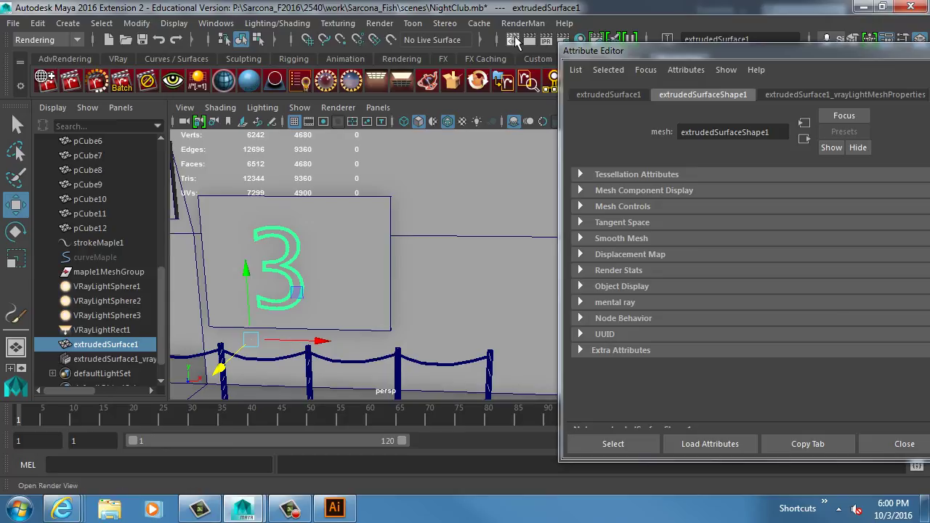
{"action": "left_click_drag", "start_coordinate": [559, 91], "coordinate": [324, 31]}
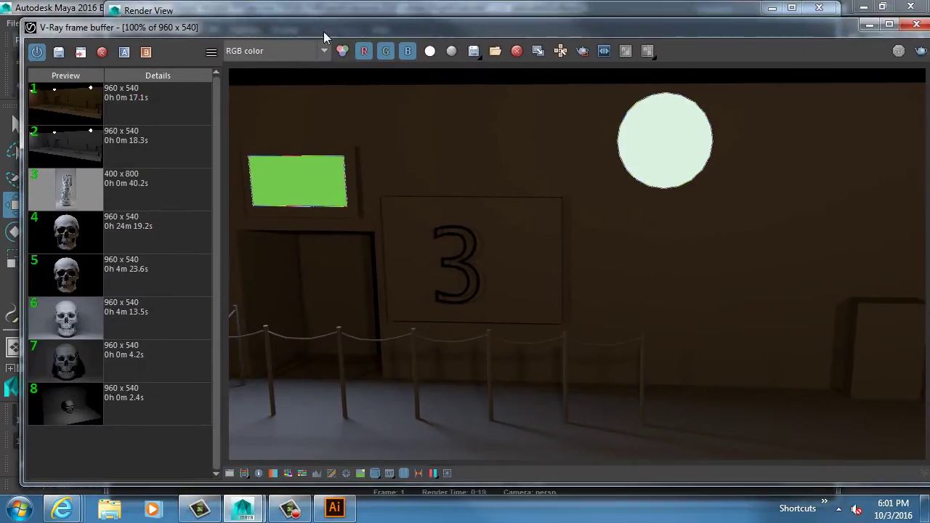
{"action": "left_click", "coordinate": [59, 53]}
{"action": "left_click", "coordinate": [919, 52]}
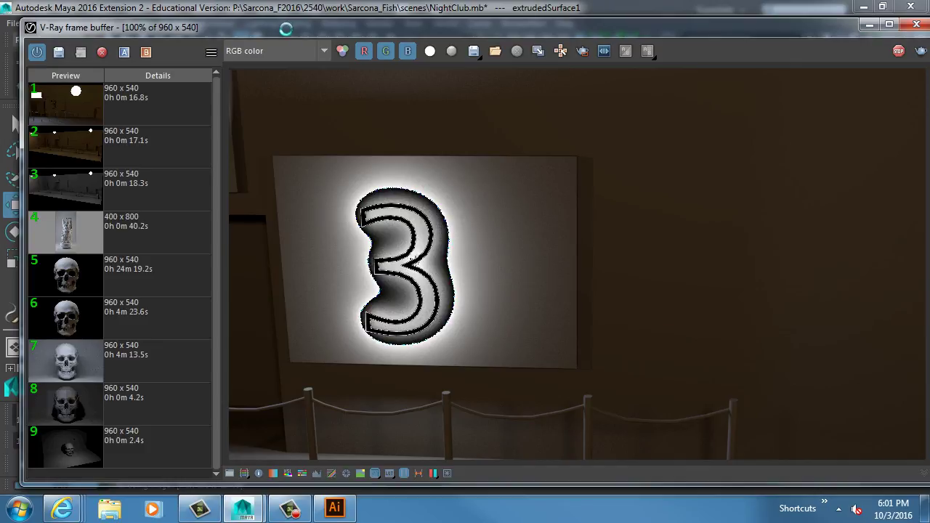
{"action": "left_click_drag", "start_coordinate": [286, 30], "coordinate": [269, 12]}
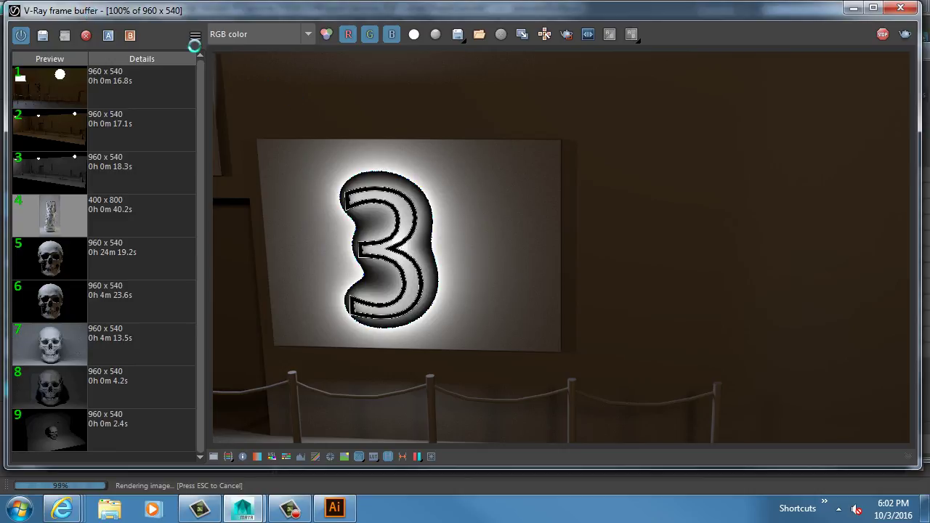
{"action": "left_click_drag", "start_coordinate": [114, 14], "coordinate": [929, 138]}
Step: Assign a new Surface Shader to the tube 3 and set its Out Color to white
{"action": "key", "text": "space"}
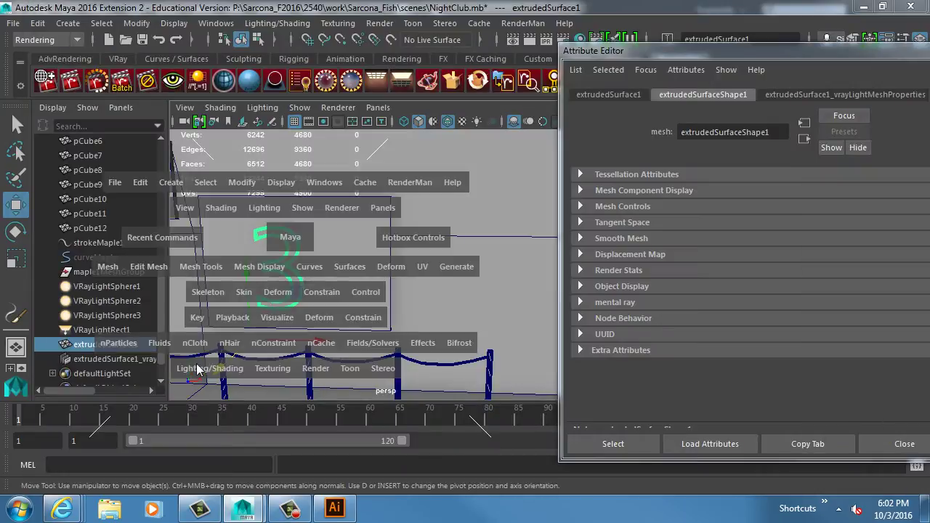
{"action": "left_click", "coordinate": [197, 367]}
{"action": "left_click", "coordinate": [253, 152]}
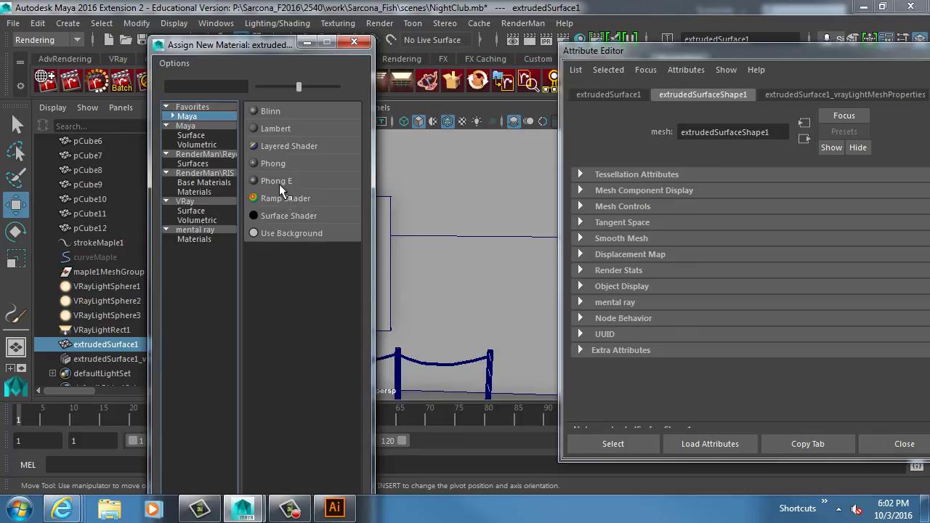
{"action": "left_click", "coordinate": [287, 216]}
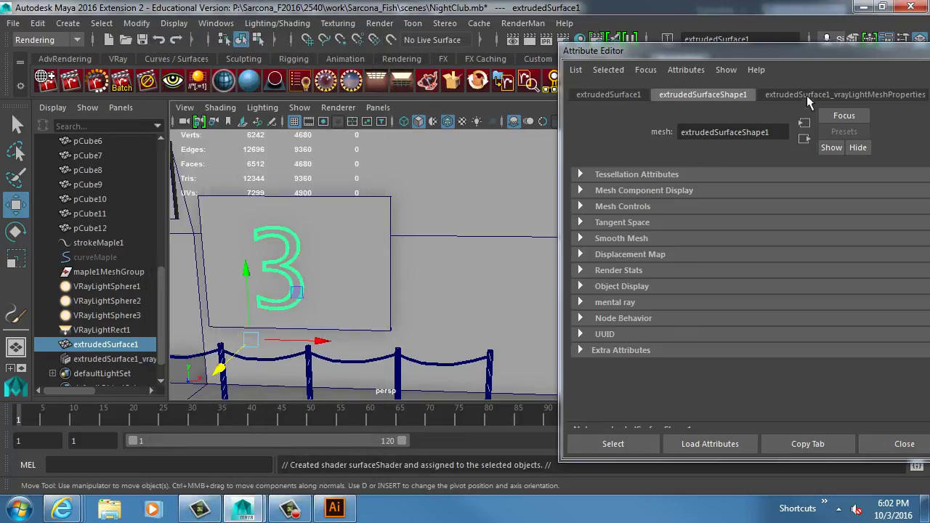
{"action": "left_click_drag", "start_coordinate": [755, 53], "coordinate": [602, 54]}
{"action": "left_click", "coordinate": [794, 95]}
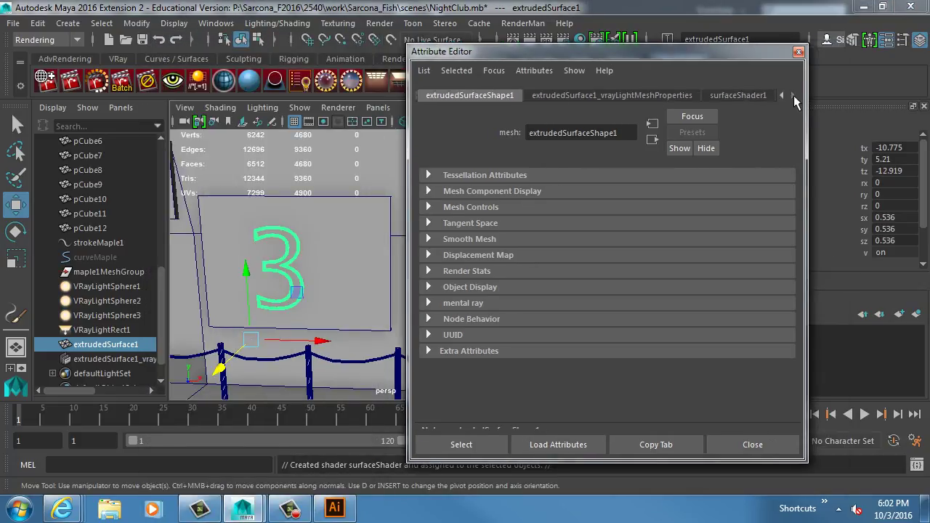
{"action": "left_click", "coordinate": [760, 97]}
{"action": "left_click", "coordinate": [766, 260]}
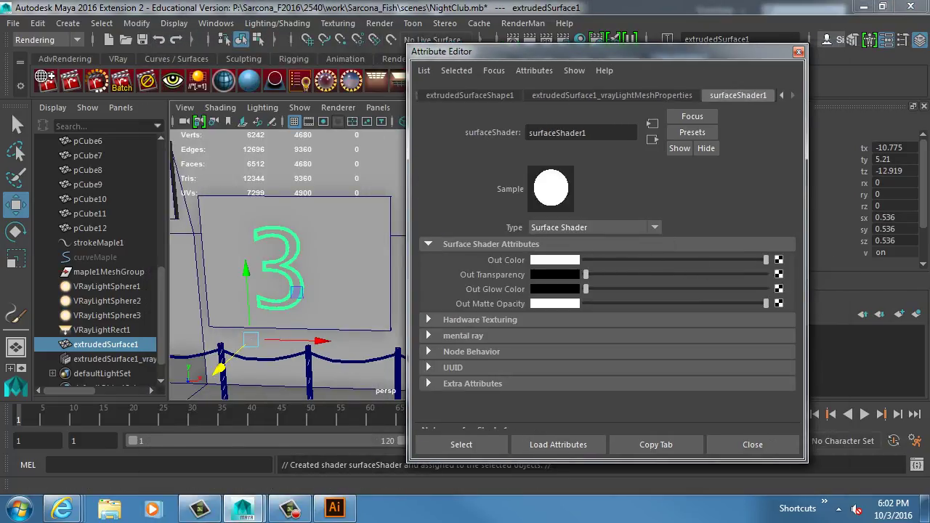
Step: Re-render the close-up with mouse tracking on to check the surface shader on the 3
{"action": "left_click_drag", "start_coordinate": [929, 83], "coordinate": [272, 25]}
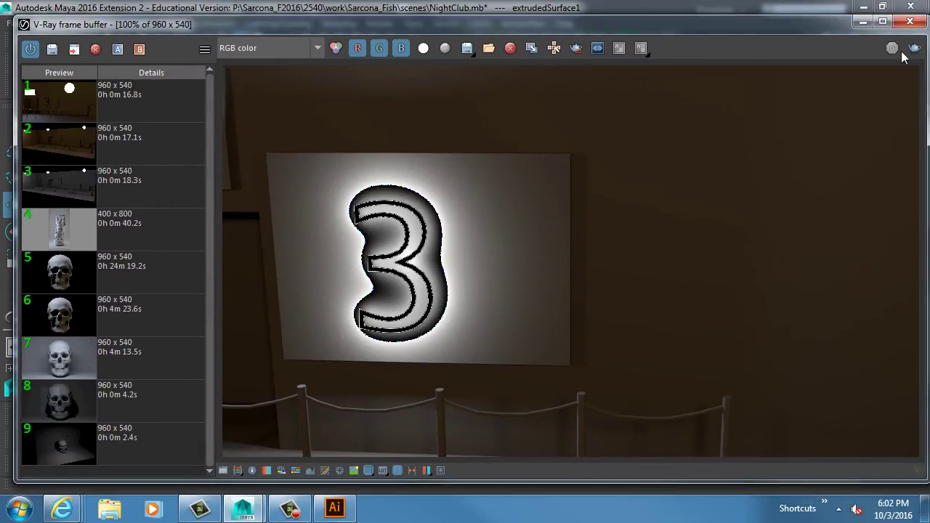
{"action": "left_click", "coordinate": [577, 49]}
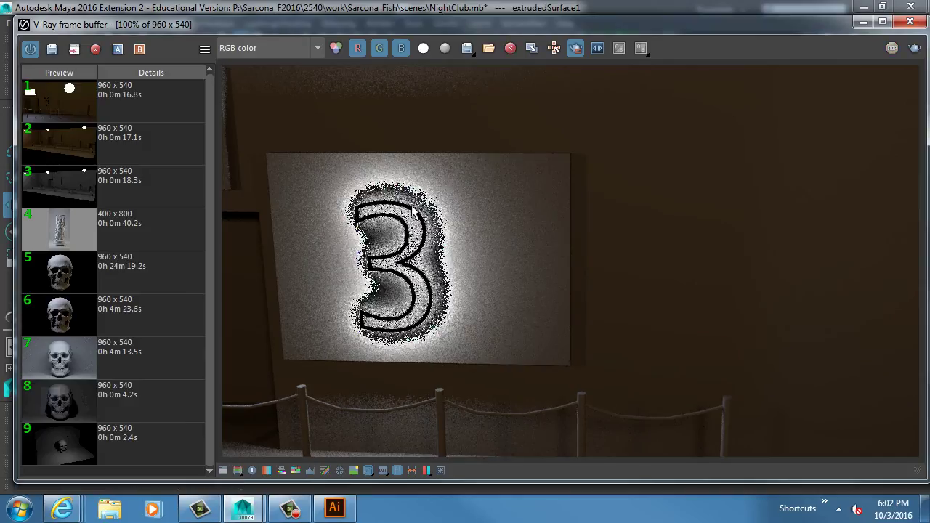
{"action": "left_click_drag", "start_coordinate": [485, 25], "coordinate": [929, 45]}
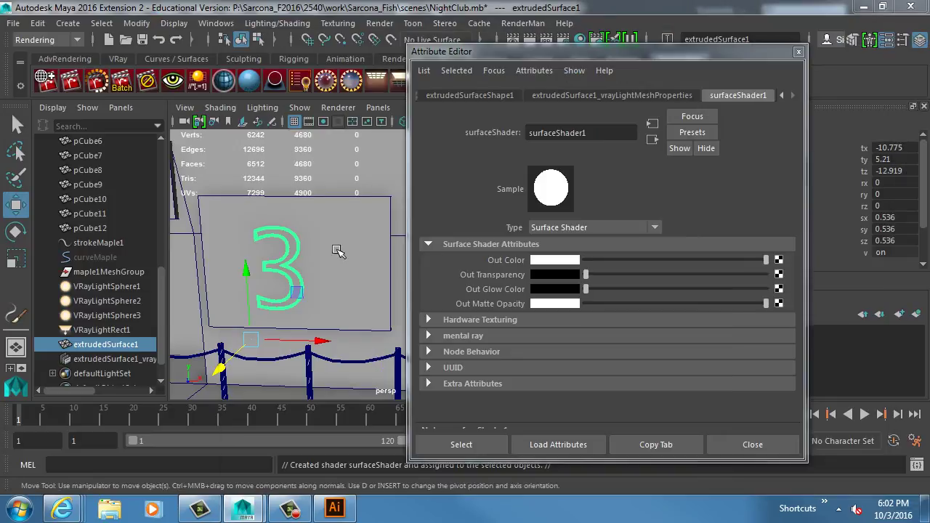
Step: Enable Use Texture on the tube 3's V-Ray mesh light and look through its light options
{"action": "key", "text": "space"}
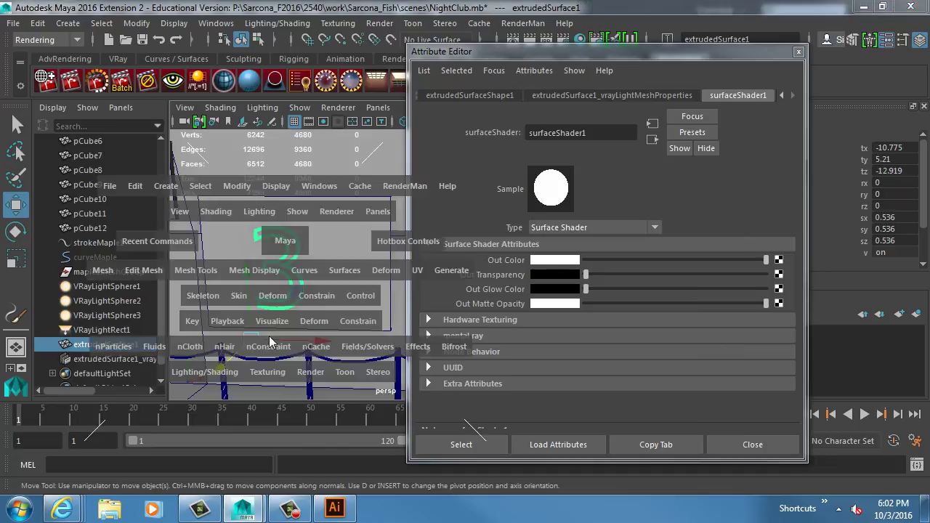
{"action": "left_click", "coordinate": [202, 374]}
{"action": "left_click", "coordinate": [534, 71]}
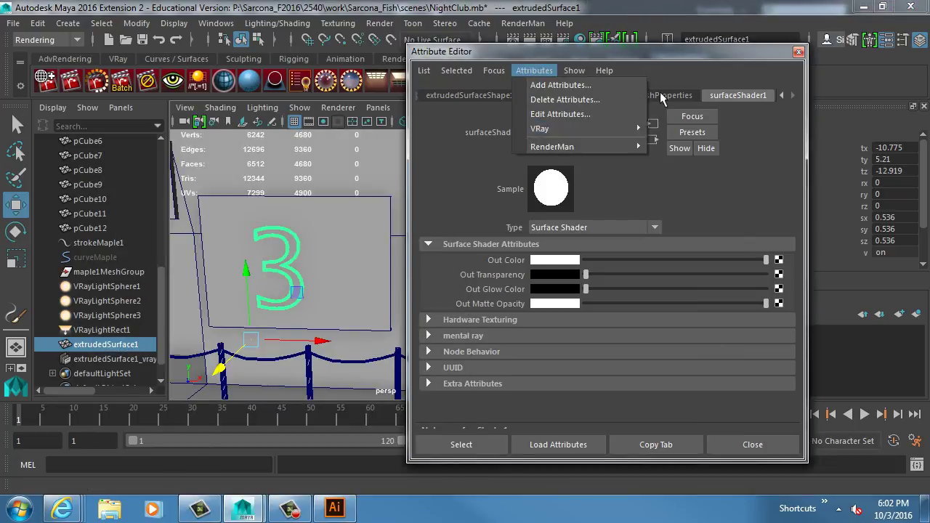
{"action": "left_click", "coordinate": [579, 95]}
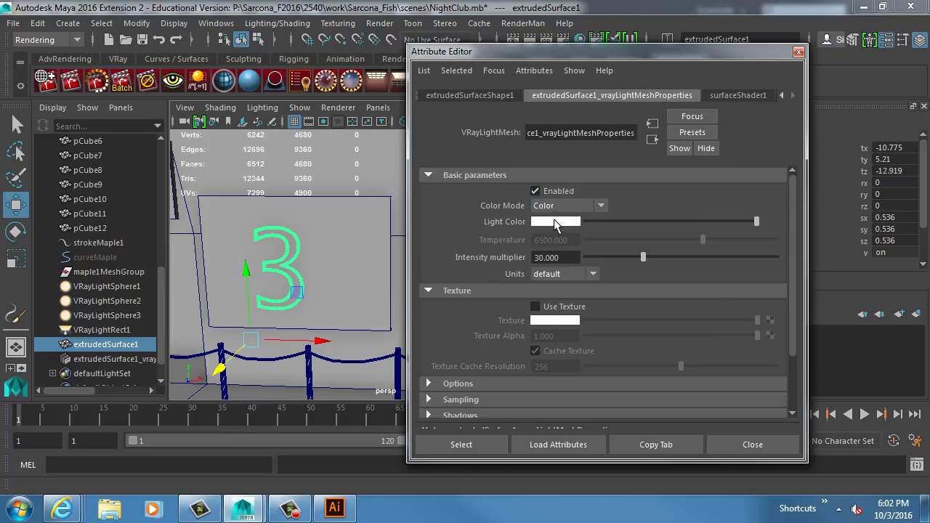
{"action": "left_click", "coordinate": [535, 307]}
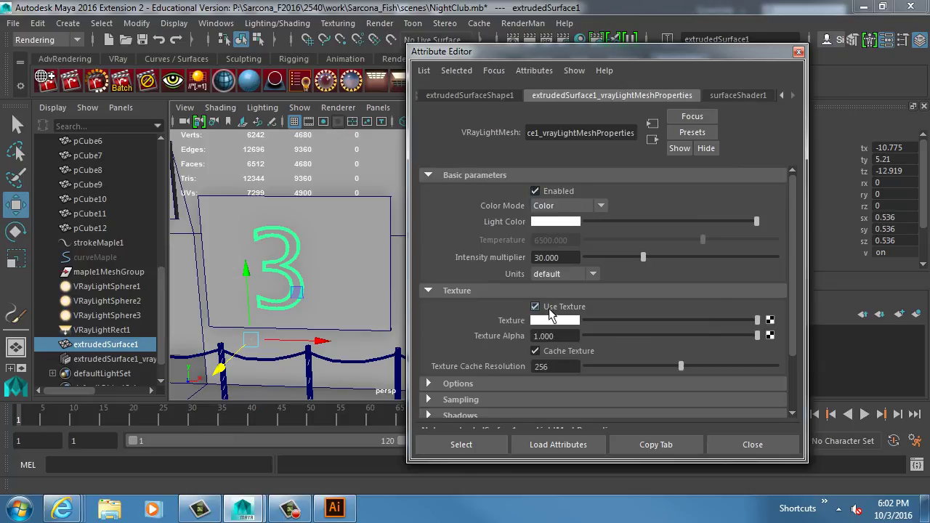
{"action": "scroll", "coordinate": [511, 284], "scroll_direction": "down", "scroll_amount": 2}
{"action": "scroll", "coordinate": [512, 287], "scroll_direction": "down", "scroll_amount": 1}
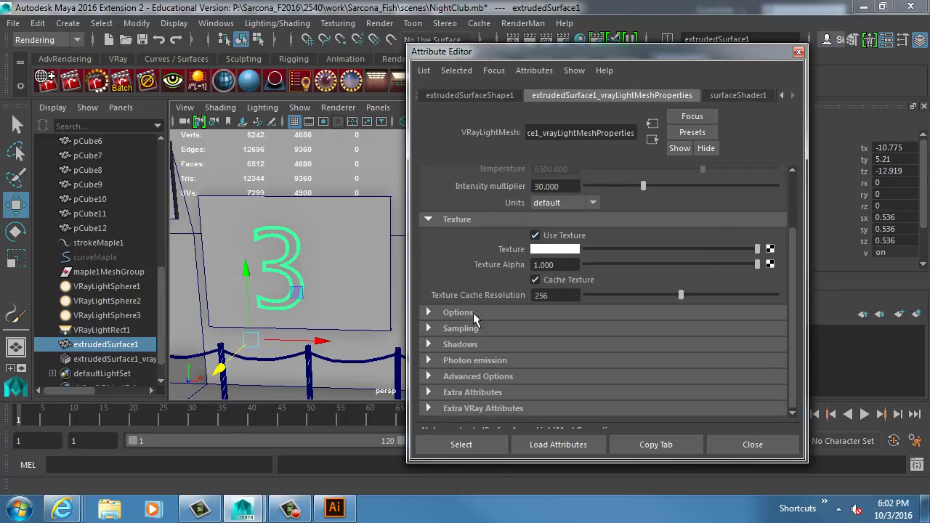
{"action": "left_click", "coordinate": [473, 312]}
{"action": "scroll", "coordinate": [484, 340], "scroll_direction": "down", "scroll_amount": 5}
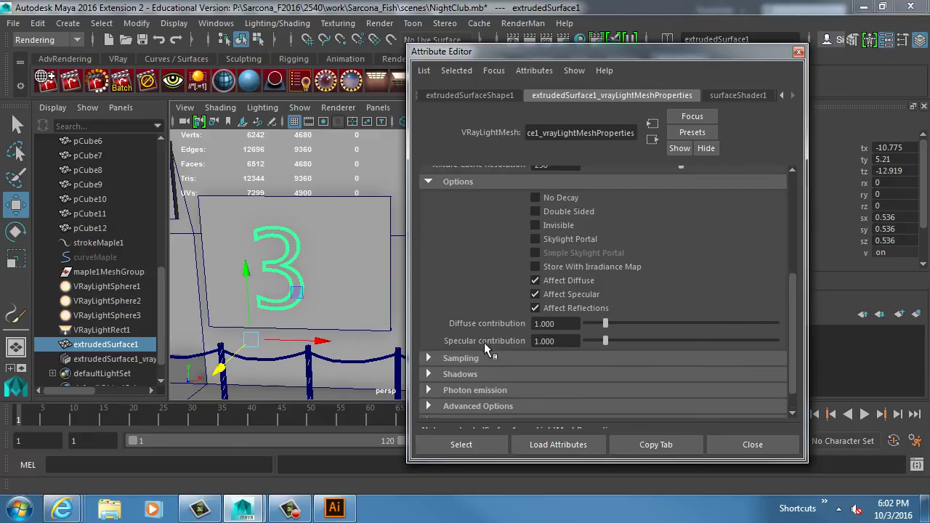
{"action": "scroll", "coordinate": [482, 346], "scroll_direction": "up", "scroll_amount": 8}
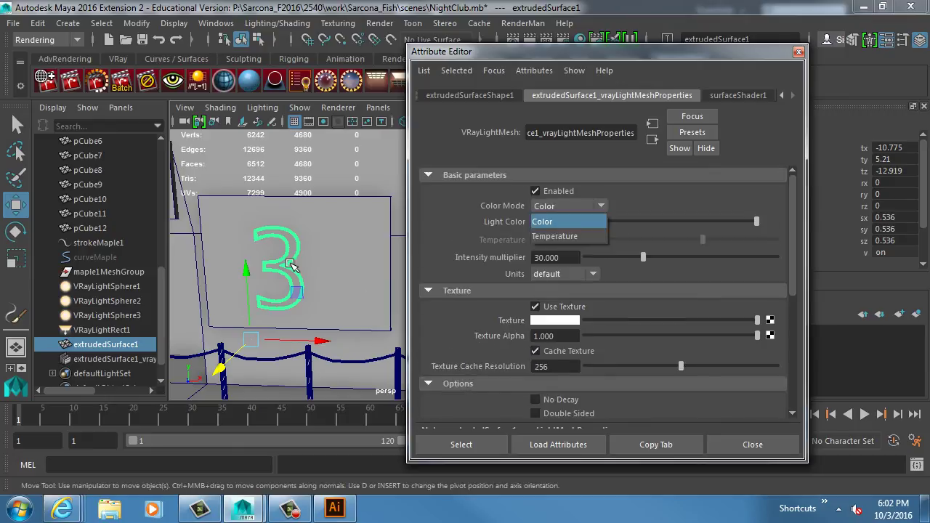
Step: Assign the default lambert material back to the tube 3 and re-render the close-up in the V-Ray frame buffer
{"action": "key", "text": "space"}
{"action": "mouse_move", "coordinate": [201, 395]}
{"action": "left_mouse_down"}
{"action": "mouse_move", "coordinate": [314, 171]}
{"action": "mouse_move", "coordinate": [325, 181]}
{"action": "mouse_move", "coordinate": [520, 187]}
{"action": "mouse_move", "coordinate": [517, 258]}
{"action": "mouse_move", "coordinate": [524, 187]}
{"action": "mouse_move", "coordinate": [522, 226]}
{"action": "left_mouse_up"}
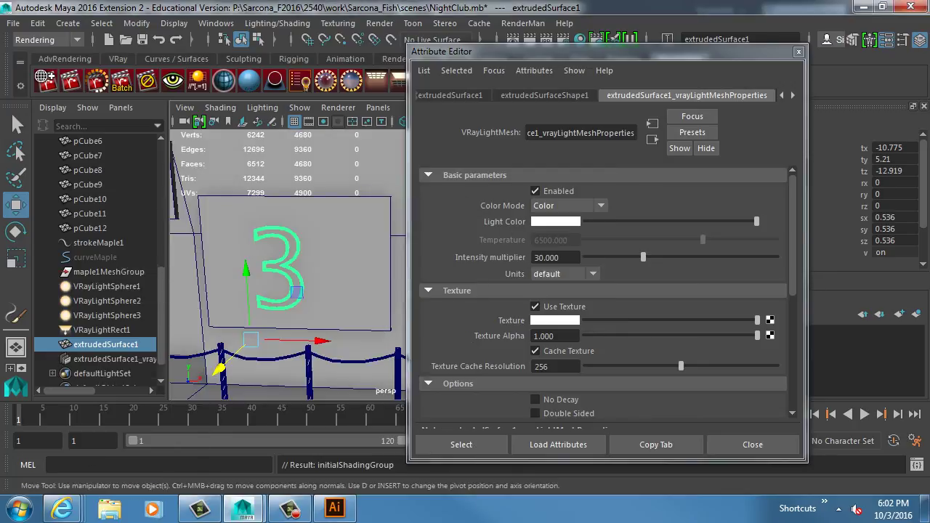
{"action": "left_click_drag", "start_coordinate": [929, 75], "coordinate": [502, 22]}
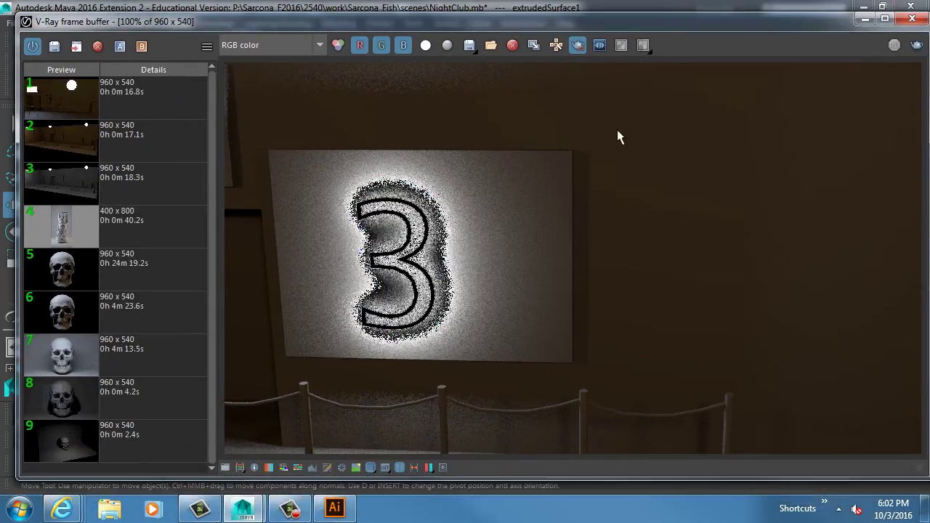
{"action": "left_click", "coordinate": [910, 45]}
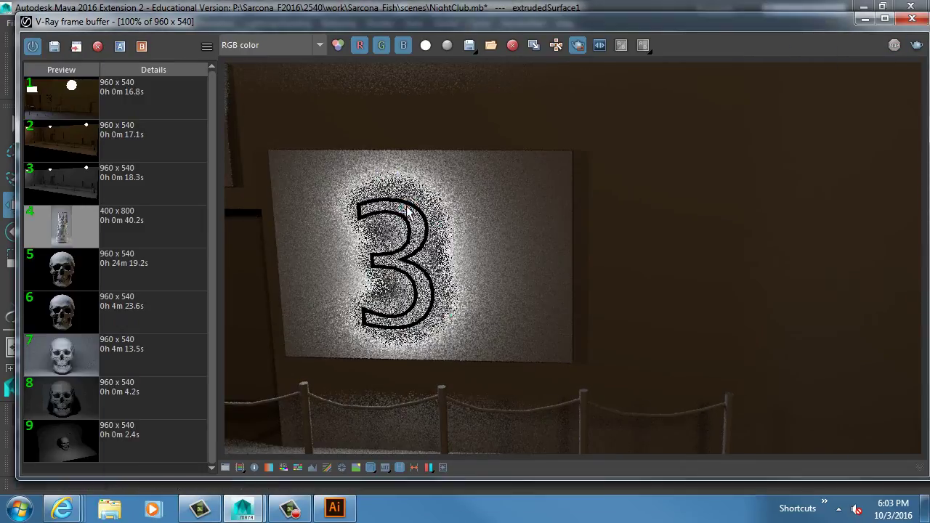
{"action": "left_click_drag", "start_coordinate": [488, 27], "coordinate": [929, 48]}
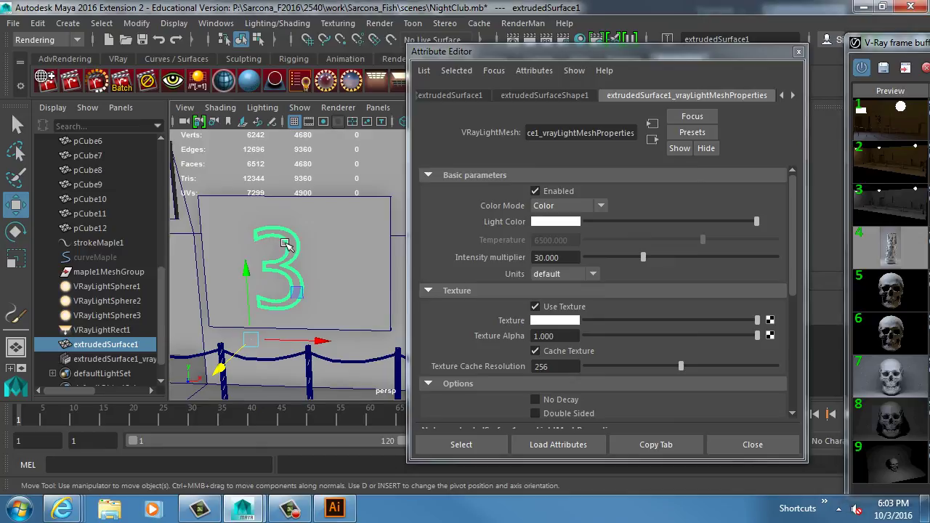
Step: Delete the extruded tube 3 and create a polygon sphere as a simpler test object
{"action": "key", "text": "Delete"}
{"action": "left_click", "coordinate": [68, 22]}
{"action": "mouse_move", "coordinate": [109, 73]}
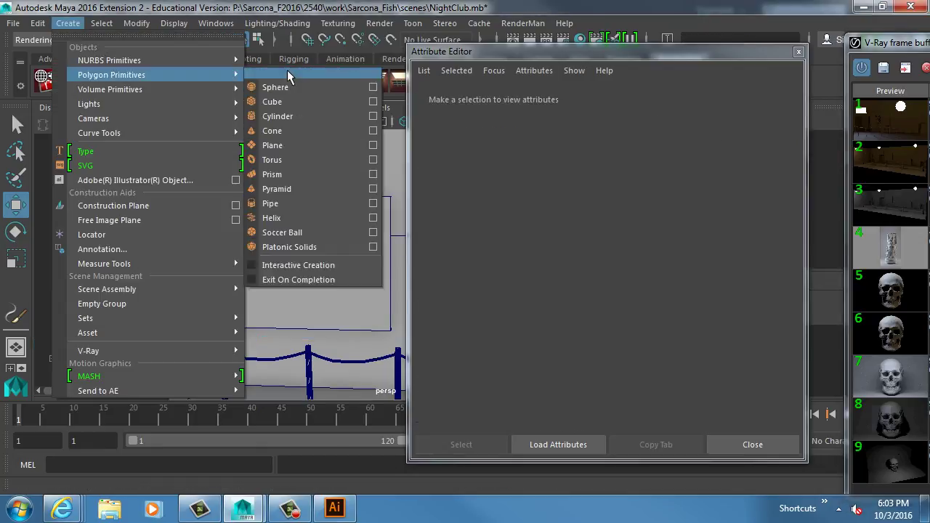
{"action": "left_click", "coordinate": [272, 87]}
Step: Move the sphere in front of the blank wall panel, at about X -7.9, Y 11, Z -12
{"action": "right_click_drag", "start_coordinate": [304, 275], "coordinate": [191, 276], "text": "alt"}
{"action": "middle_click_drag", "start_coordinate": [354, 273], "coordinate": [302, 287], "text": "alt"}
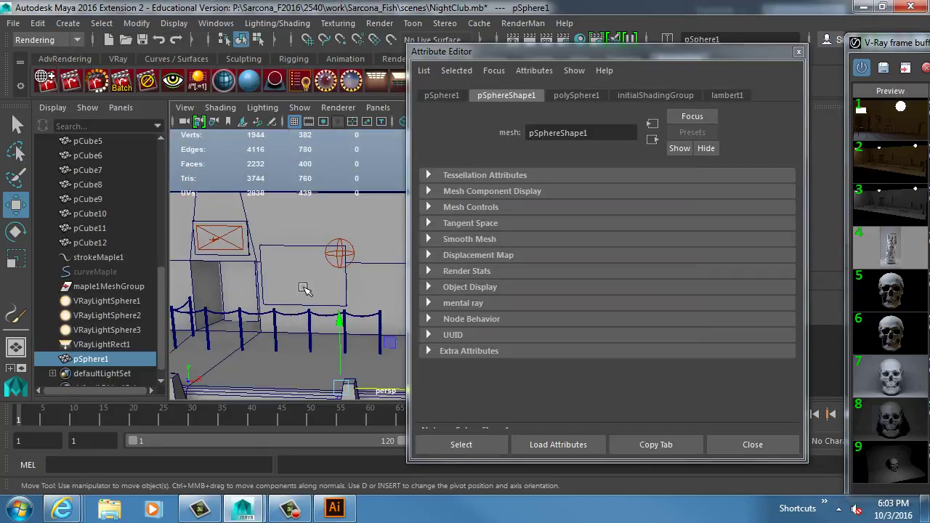
{"action": "left_click_drag", "start_coordinate": [341, 388], "coordinate": [314, 256]}
{"action": "mouse_move", "coordinate": [375, 184]}
{"action": "left_mouse_down"}
{"action": "mouse_move", "coordinate": [368, 201]}
{"action": "mouse_move", "coordinate": [358, 199]}
{"action": "mouse_move", "coordinate": [363, 234]}
{"action": "left_mouse_up"}
{"action": "key", "text": "f"}
{"action": "right_click_drag", "start_coordinate": [363, 234], "coordinate": [245, 210], "text": "alt"}
{"action": "middle_click_drag", "start_coordinate": [245, 210], "coordinate": [239, 239], "text": "alt"}
Step: Turn the sphere into a V-Ray mesh light with the meshes-only command
{"action": "key", "text": "space"}
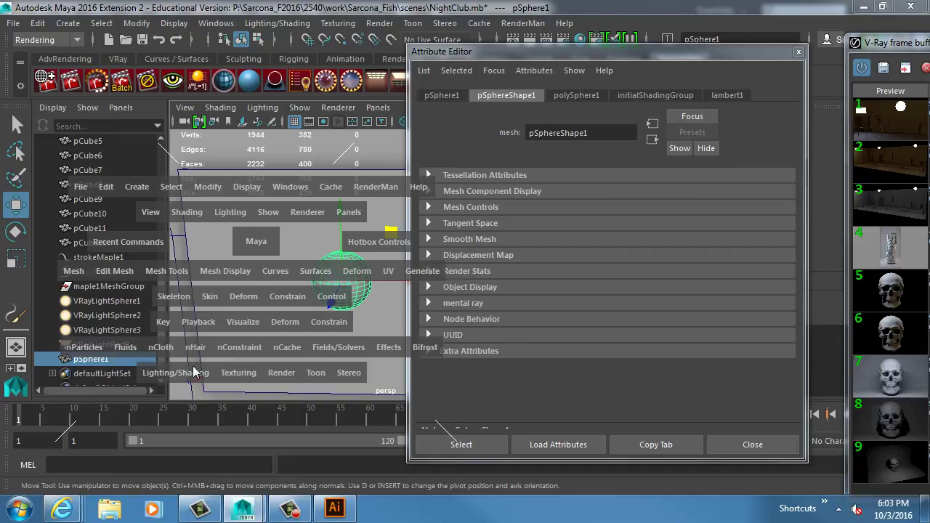
{"action": "left_click", "coordinate": [176, 370]}
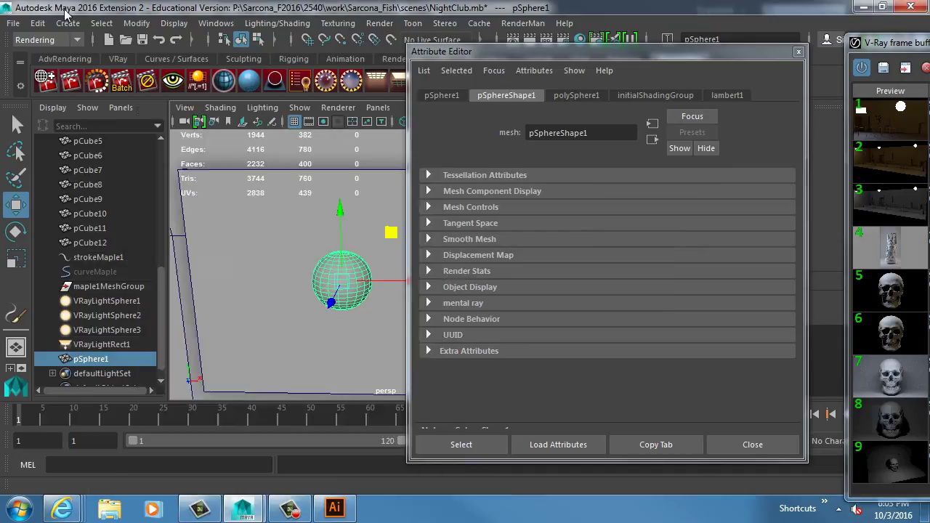
{"action": "left_click", "coordinate": [67, 23]}
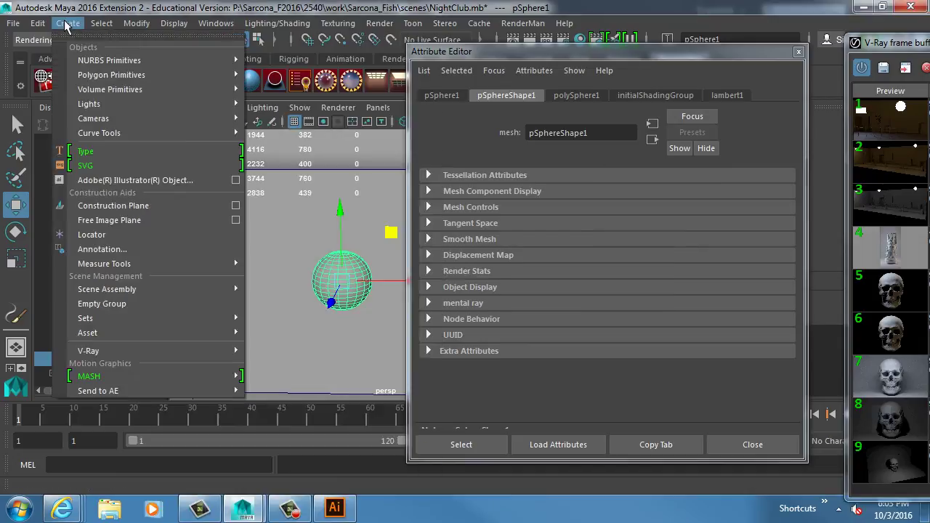
{"action": "mouse_move", "coordinate": [162, 351]}
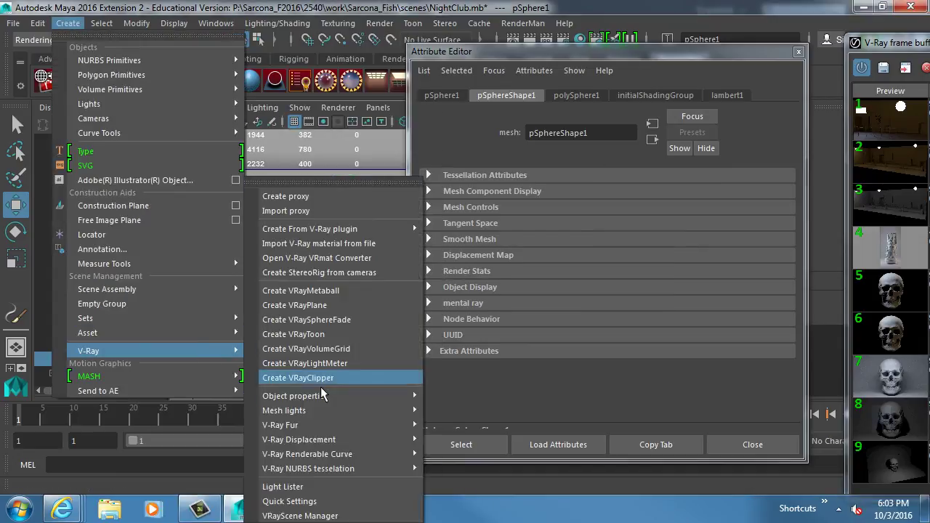
{"action": "mouse_move", "coordinate": [340, 412]}
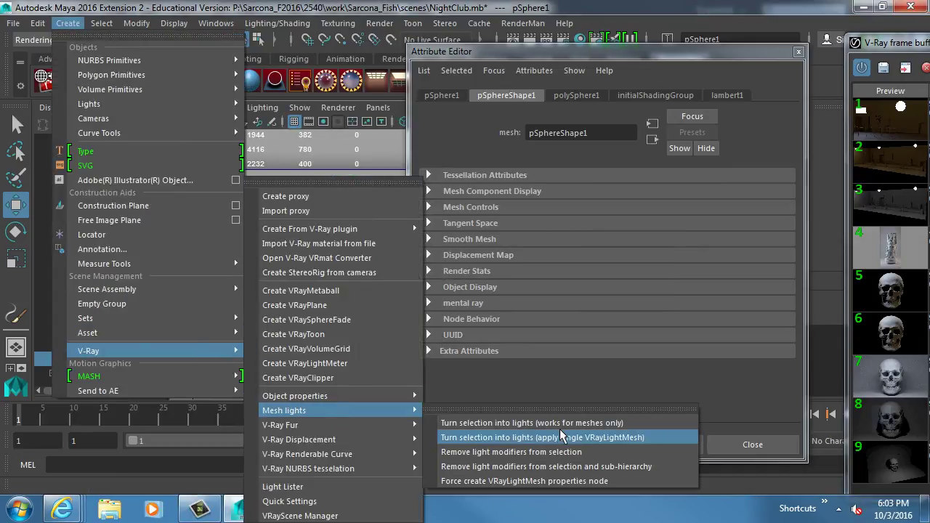
{"action": "left_click", "coordinate": [606, 423]}
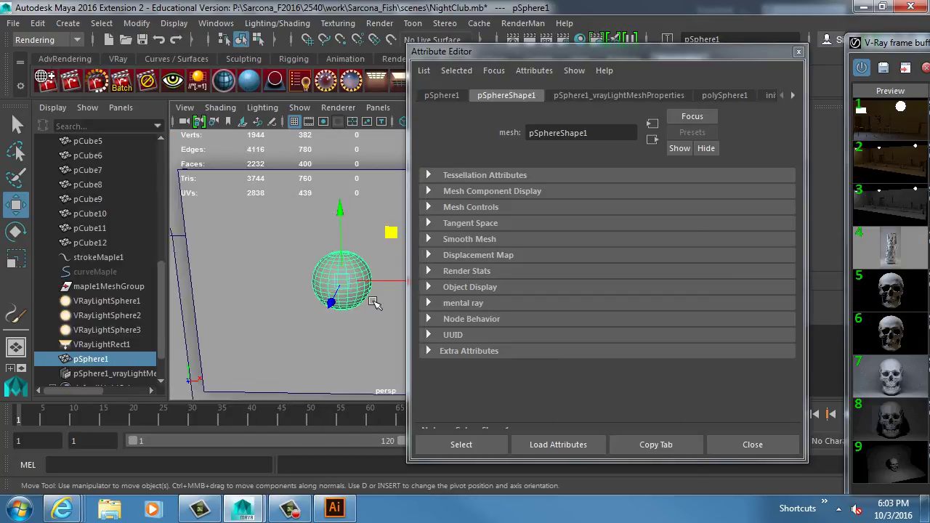
Step: Render the glowing sphere on its wall panel in the V-Ray frame buffer, and close the render and attribute windows
{"action": "left_click", "coordinate": [514, 40]}
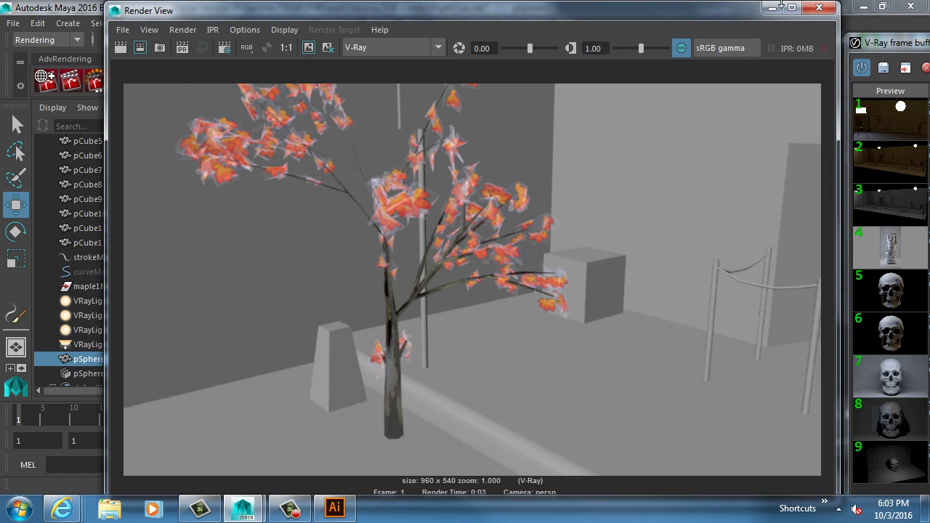
{"action": "left_click", "coordinate": [818, 6]}
{"action": "left_click_drag", "start_coordinate": [929, 45], "coordinate": [712, 16]}
{"action": "left_click", "coordinate": [912, 38]}
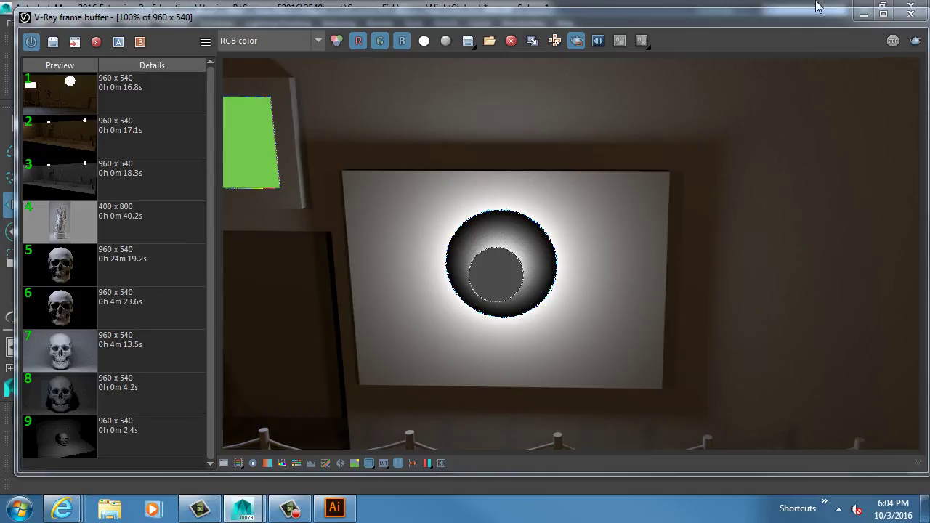
{"action": "left_click", "coordinate": [911, 14]}
{"action": "left_click", "coordinate": [798, 51]}
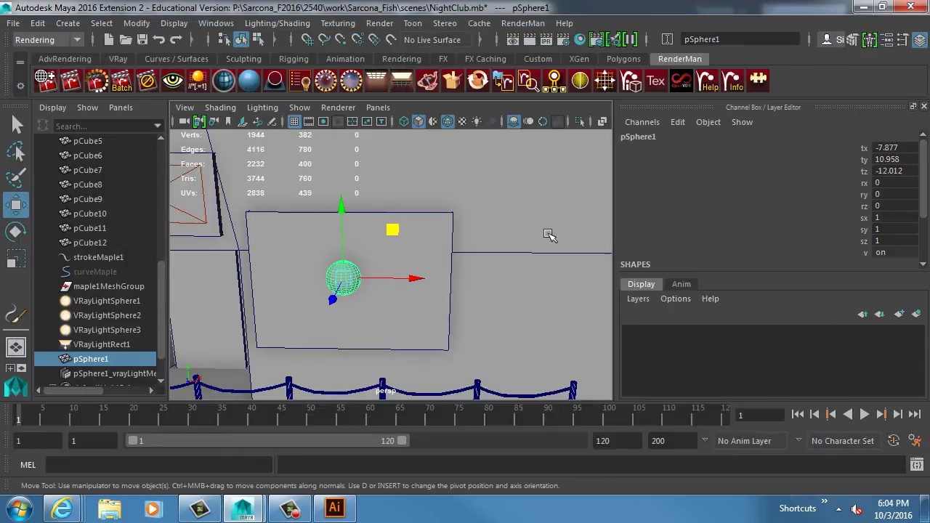
Step: Switch the scene's renderer from V-Ray to mental ray in the render settings
{"action": "left_click_drag", "start_coordinate": [448, 271], "coordinate": [434, 271], "text": "alt"}
{"action": "right_click_drag", "start_coordinate": [435, 271], "coordinate": [349, 254], "text": "alt"}
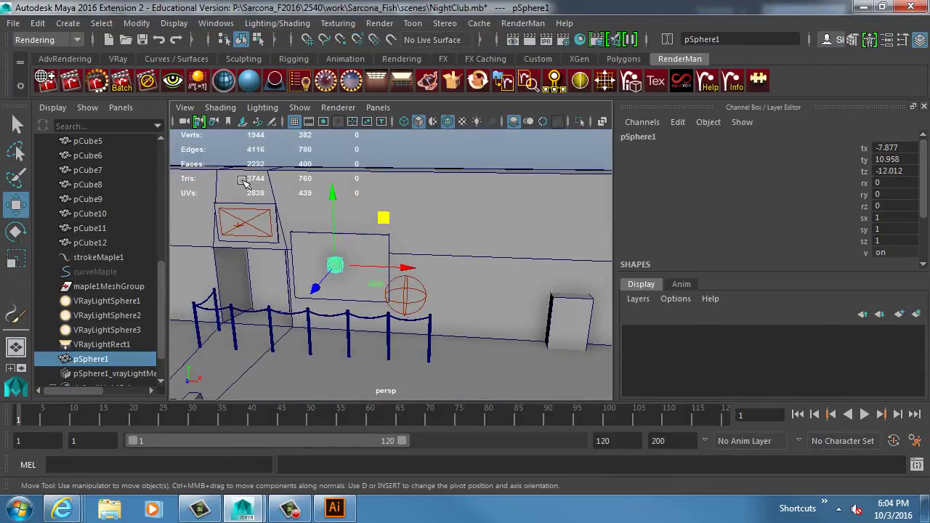
{"action": "left_click", "coordinate": [613, 39]}
{"action": "left_click", "coordinate": [516, 70]}
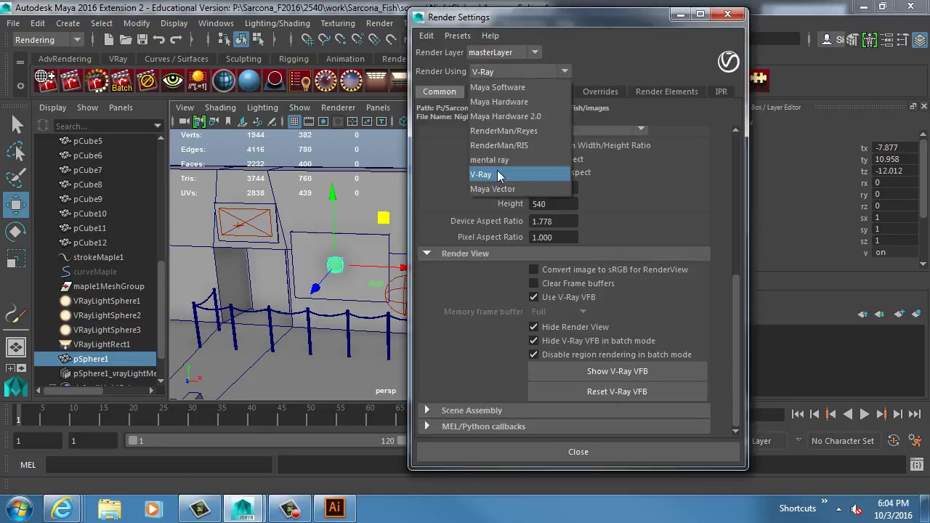
{"action": "left_click", "coordinate": [519, 175]}
{"action": "left_click", "coordinate": [499, 451]}
Step: Assign a new Maya Surface Shader material to the sphere
{"action": "right_click_drag", "start_coordinate": [376, 309], "coordinate": [517, 307], "text": "alt"}
{"action": "key", "text": "space"}
{"action": "left_click", "coordinate": [230, 391]}
{"action": "left_click_drag", "start_coordinate": [343, 166], "coordinate": [345, 156]}
{"action": "left_click", "coordinate": [215, 230]}
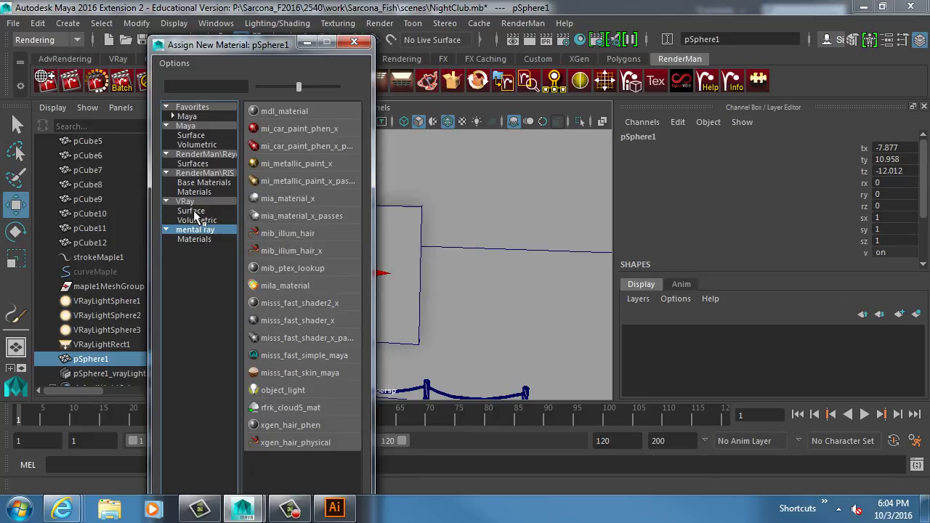
{"action": "left_click", "coordinate": [194, 126]}
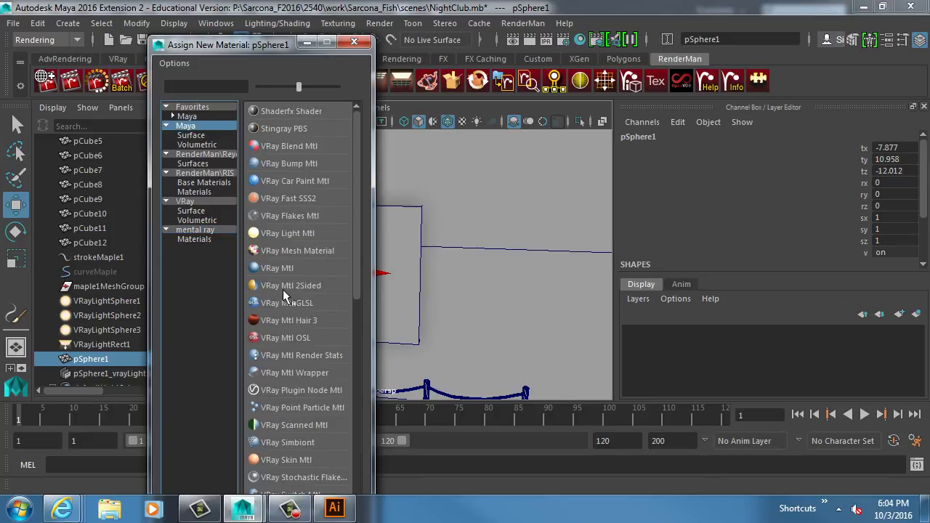
{"action": "left_click", "coordinate": [196, 137]}
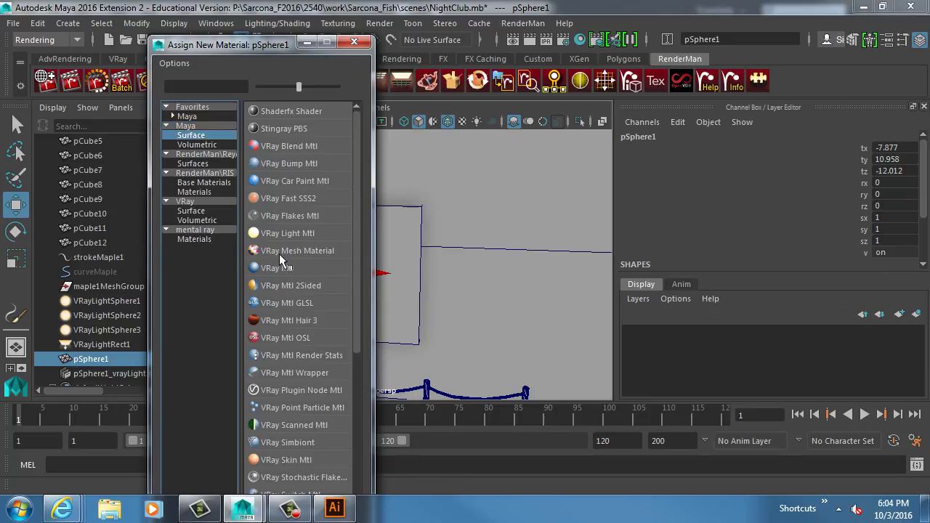
{"action": "scroll", "coordinate": [292, 207], "scroll_direction": "down", "scroll_amount": 6}
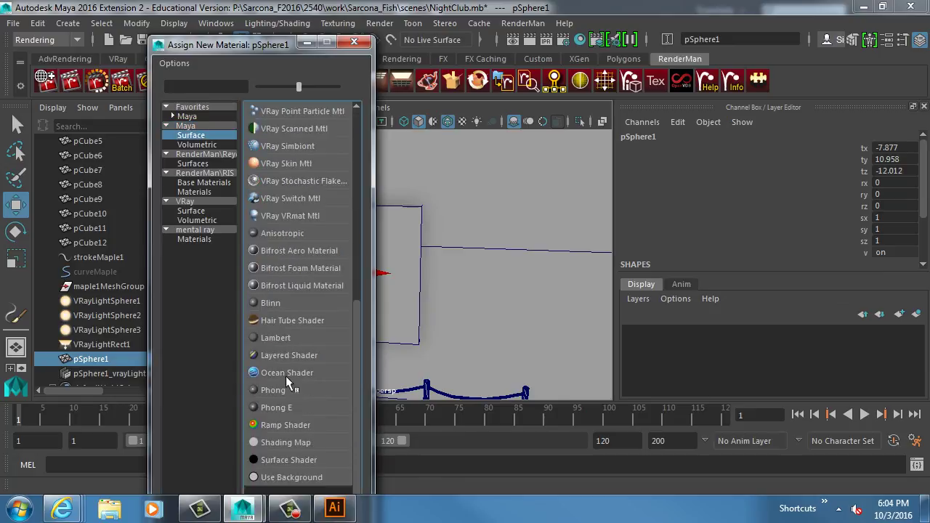
{"action": "left_click", "coordinate": [305, 460]}
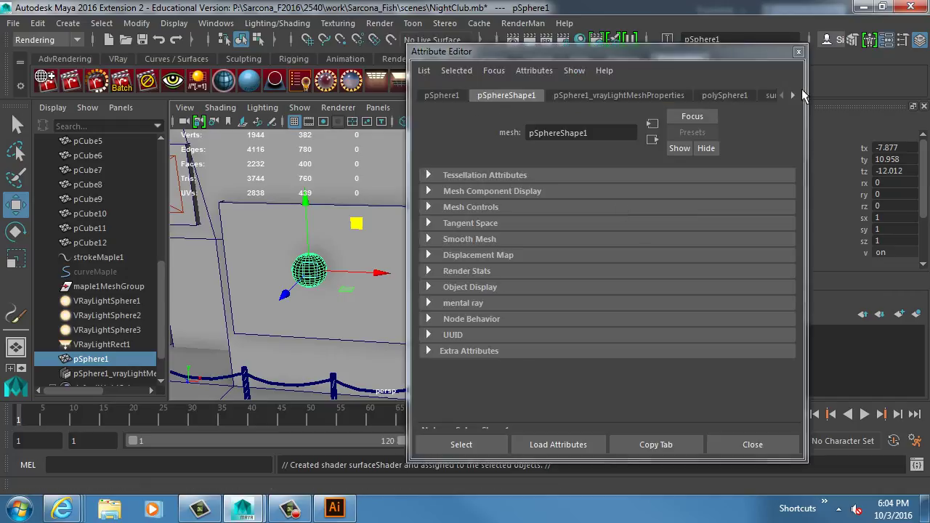
Step: Set the Out Color of the sphere's surface shader to nearly white
{"action": "left_click", "coordinate": [792, 96]}
{"action": "left_click", "coordinate": [763, 98]}
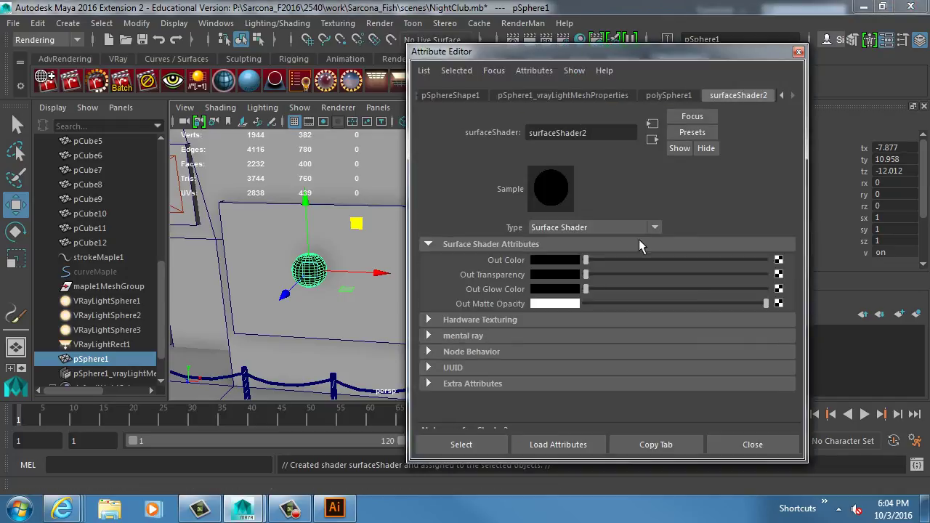
{"action": "left_click_drag", "start_coordinate": [587, 260], "coordinate": [753, 264]}
Step: Render a close-up of the white sphere with mental ray
{"action": "middle_click_drag", "start_coordinate": [317, 245], "coordinate": [320, 247], "text": "alt"}
{"action": "scroll", "coordinate": [320, 247], "scroll_direction": "up", "scroll_amount": 3}
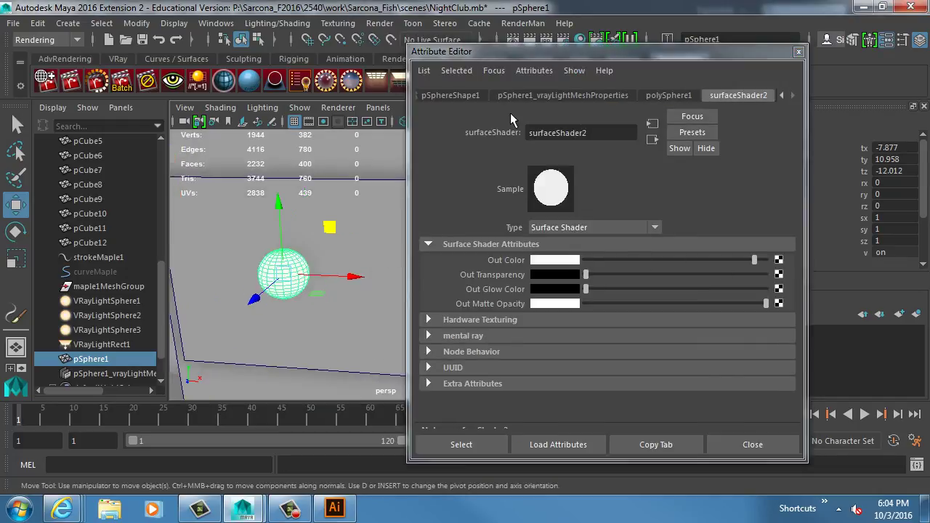
{"action": "left_click", "coordinate": [531, 38]}
{"action": "left_click", "coordinate": [597, 40]}
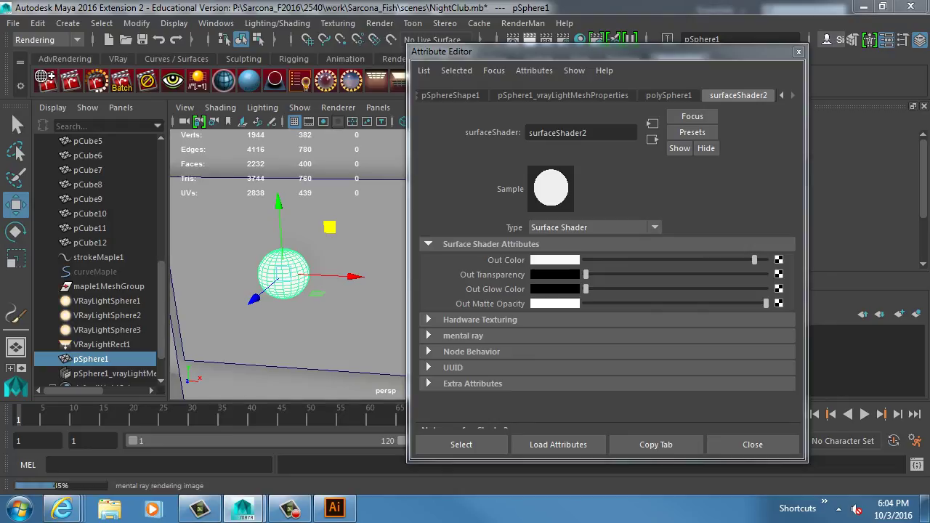
{"action": "left_click_drag", "start_coordinate": [461, 55], "coordinate": [359, 27]}
{"action": "scroll", "coordinate": [289, 263], "scroll_direction": "down", "scroll_amount": 3}
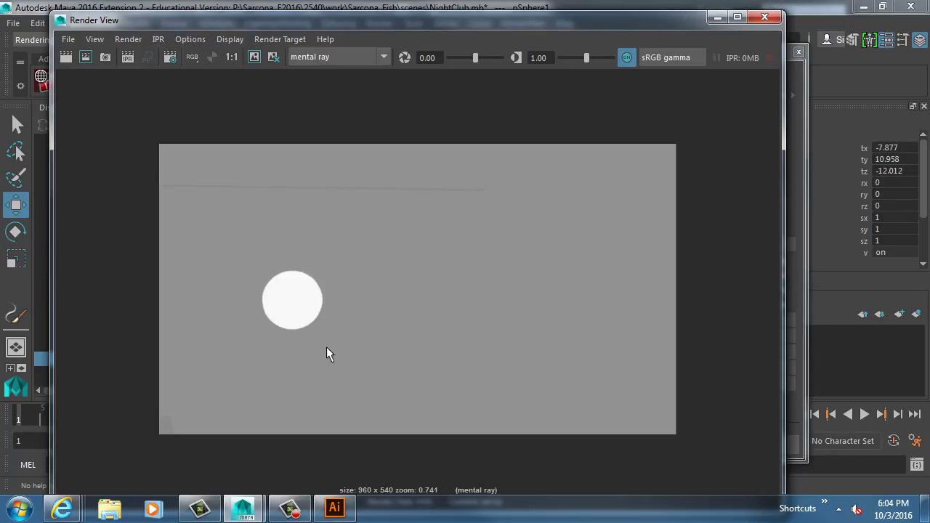
Step: Set mental ray's Indirect Diffuse (GI) Mode to Finalgather in the render settings
{"action": "left_click", "coordinate": [166, 56]}
{"action": "left_click", "coordinate": [487, 92]}
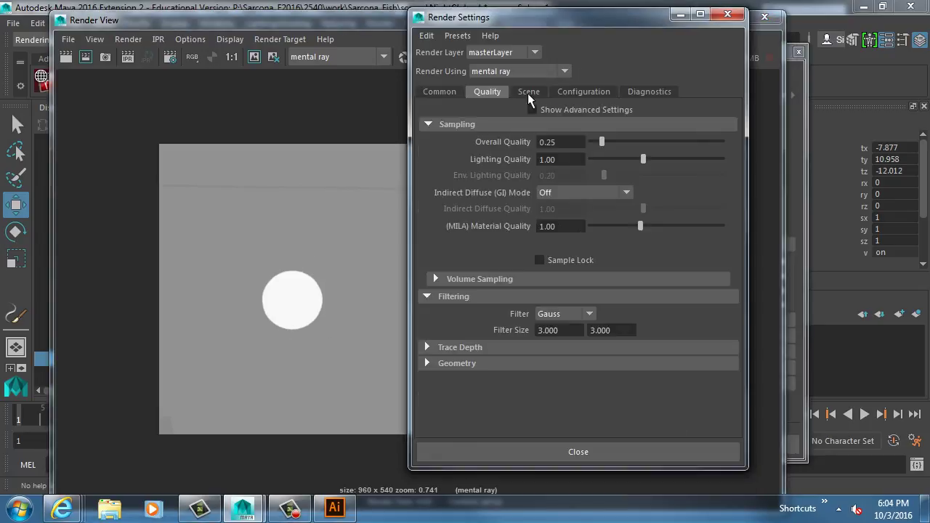
{"action": "left_click", "coordinate": [529, 94]}
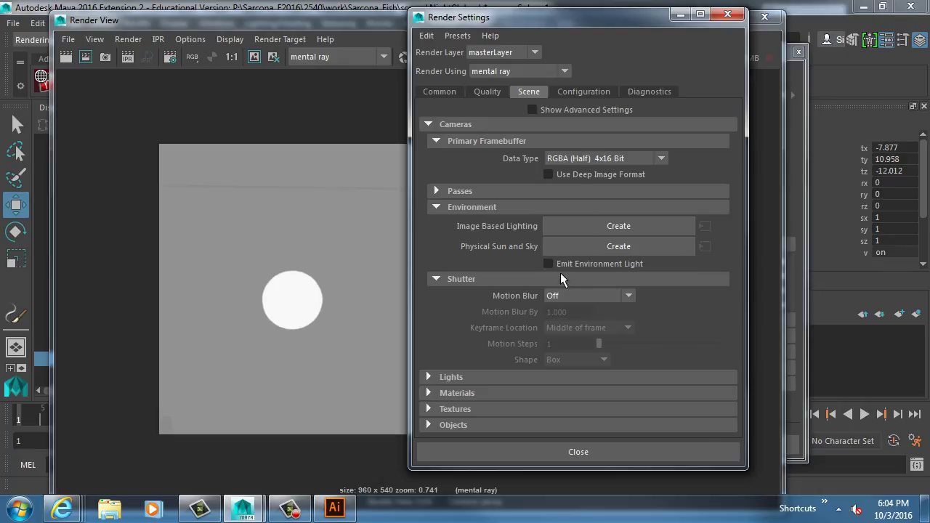
{"action": "left_click", "coordinate": [489, 91]}
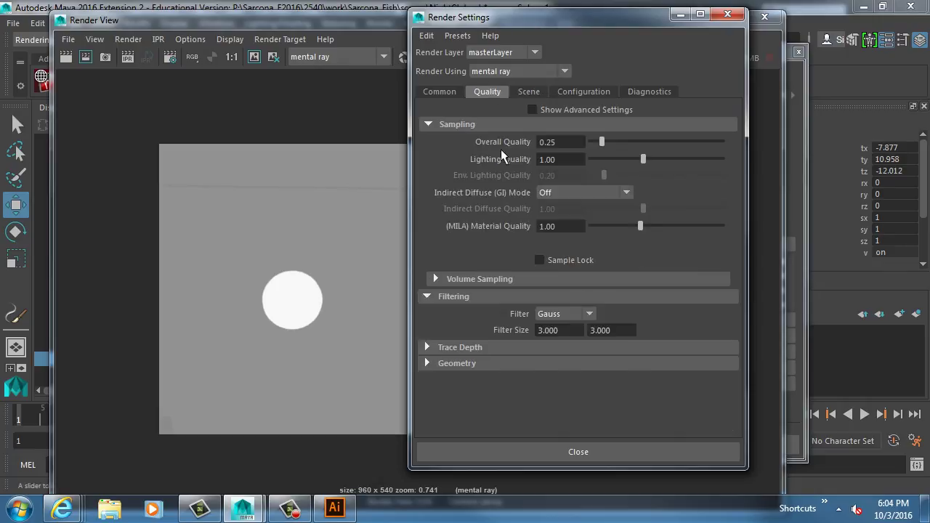
{"action": "left_click", "coordinate": [552, 195]}
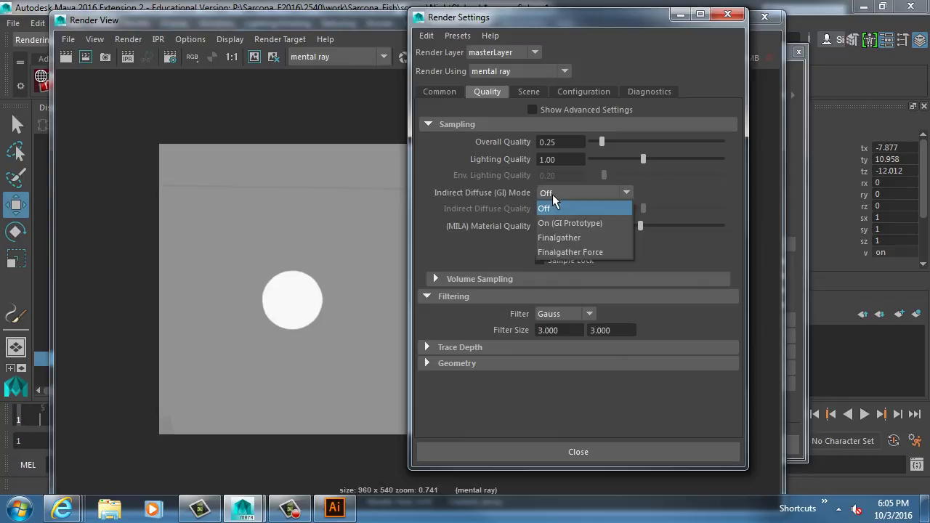
{"action": "left_click", "coordinate": [570, 237]}
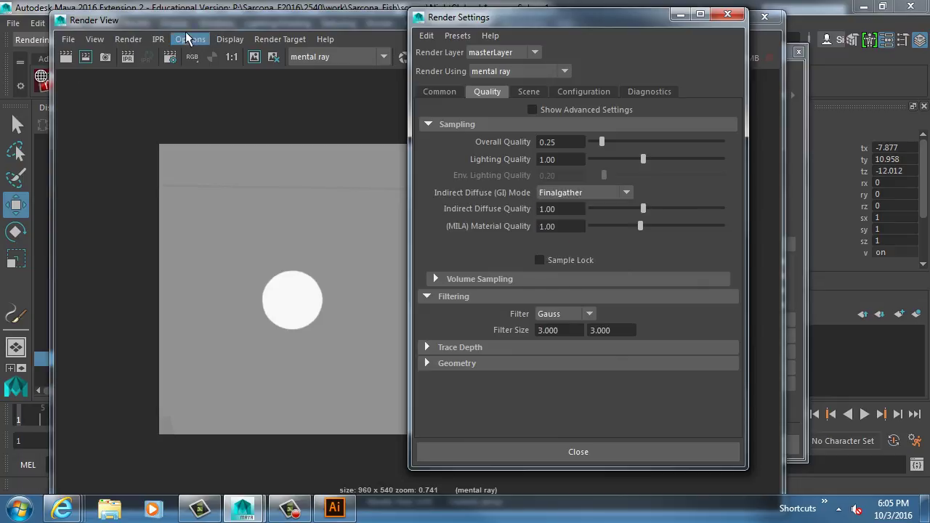
Step: Render the close-up of the white sphere again with Finalgather enabled
{"action": "left_click", "coordinate": [113, 62]}
{"action": "left_click", "coordinate": [66, 56]}
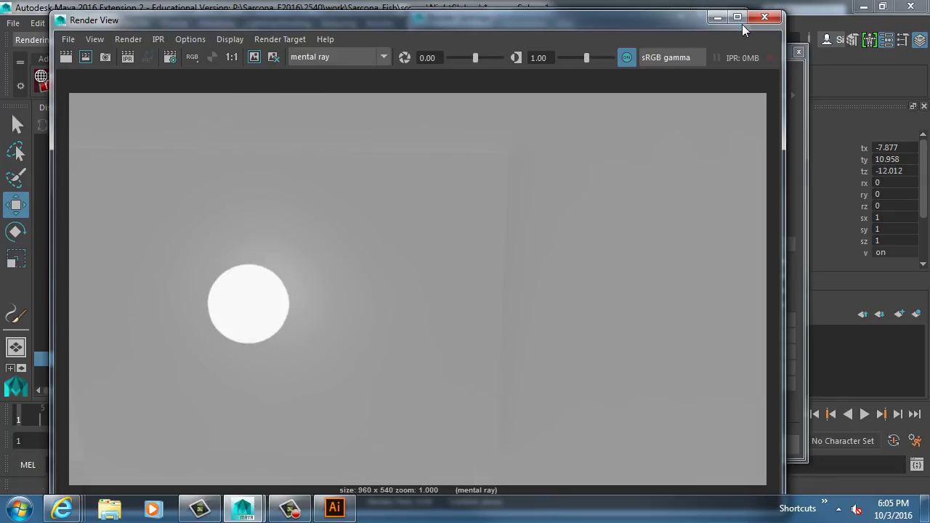
{"action": "left_click", "coordinate": [763, 17]}
Step: Render a wider view of the club facade around the sphere with mental ray
{"action": "right_click_drag", "start_coordinate": [306, 295], "coordinate": [285, 261], "text": "alt"}
{"action": "left_click_drag", "start_coordinate": [284, 262], "coordinate": [294, 253], "text": "alt"}
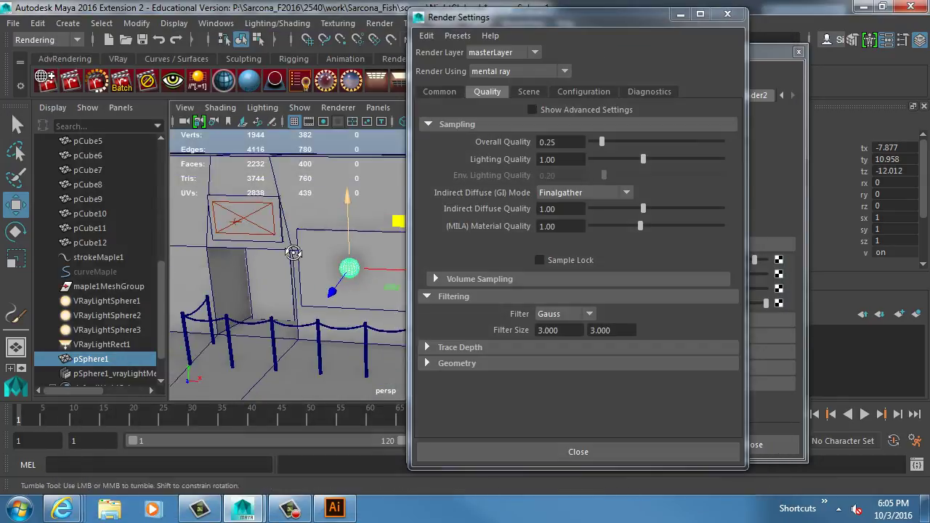
{"action": "right_click_drag", "start_coordinate": [294, 254], "coordinate": [257, 253], "text": "alt"}
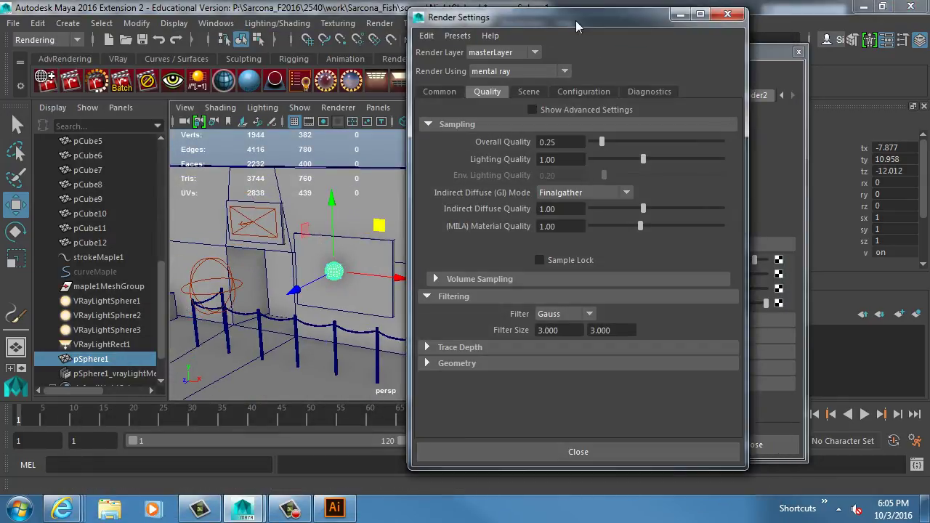
{"action": "left_click_drag", "start_coordinate": [575, 20], "coordinate": [799, 28]}
{"action": "left_click", "coordinate": [526, 41]}
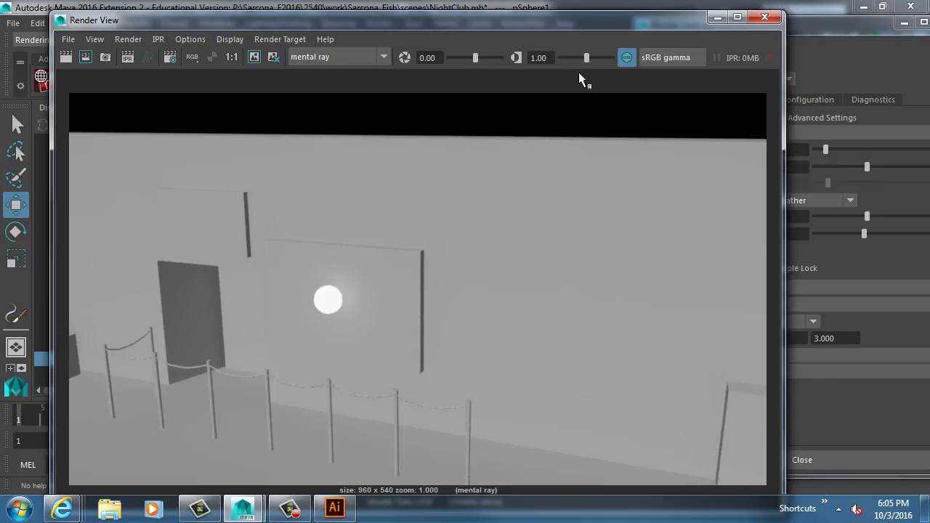
{"action": "left_click", "coordinate": [764, 16]}
Step: Create a point light, place it above the ground in front of the entrance, and render the facade
{"action": "left_click", "coordinate": [68, 23]}
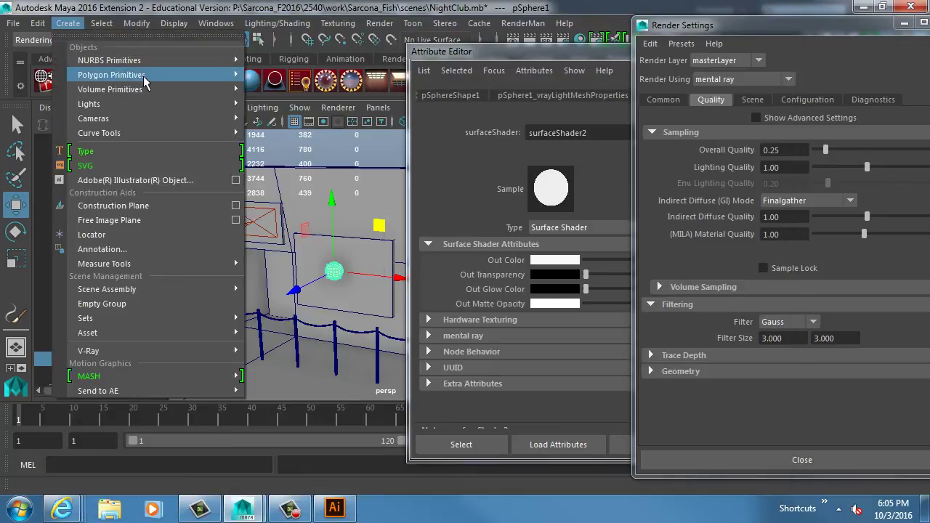
{"action": "mouse_move", "coordinate": [131, 104]}
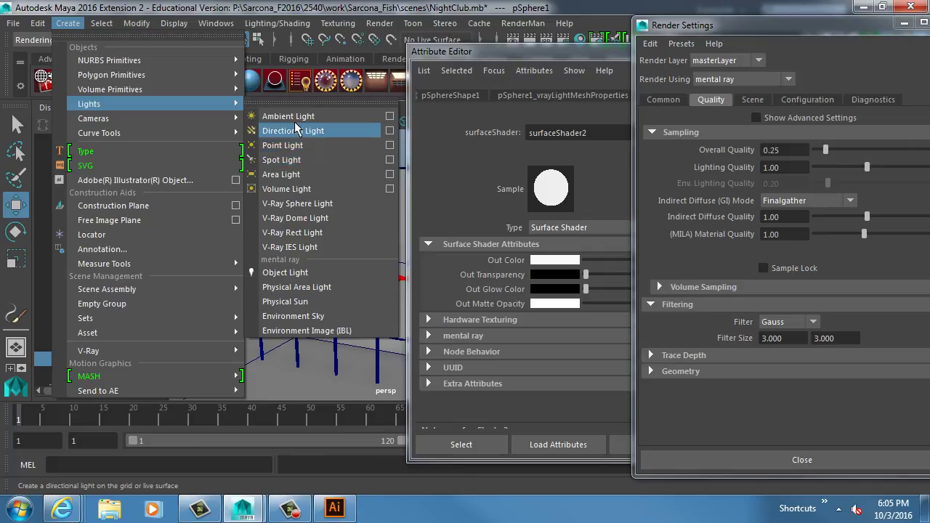
{"action": "left_click", "coordinate": [283, 145]}
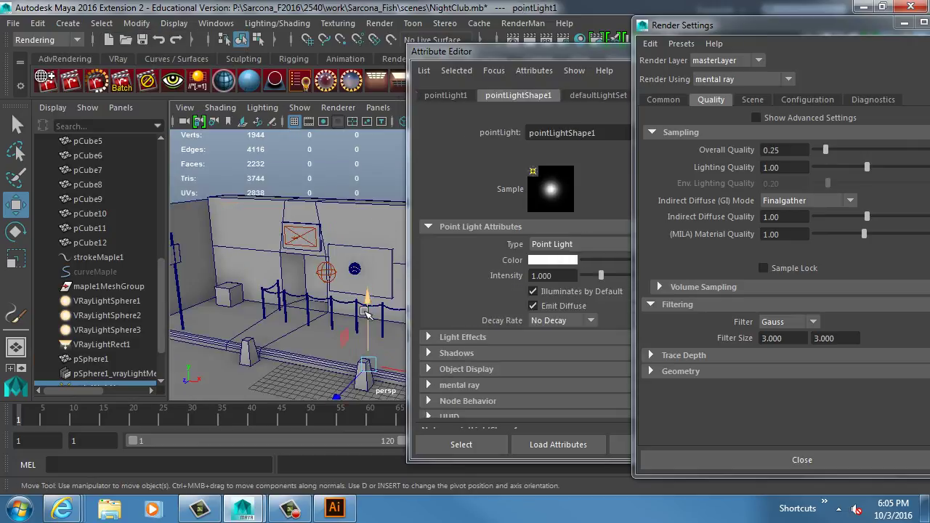
{"action": "left_click_drag", "start_coordinate": [367, 302], "coordinate": [368, 185]}
{"action": "left_click_drag", "start_coordinate": [335, 270], "coordinate": [279, 286]}
{"action": "right_click_drag", "start_coordinate": [279, 282], "coordinate": [368, 276], "text": "alt"}
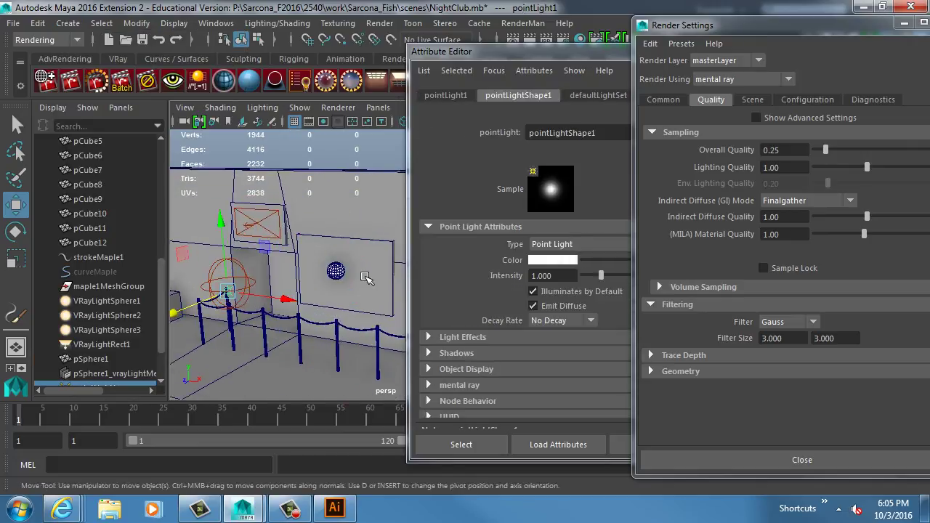
{"action": "left_click", "coordinate": [530, 40]}
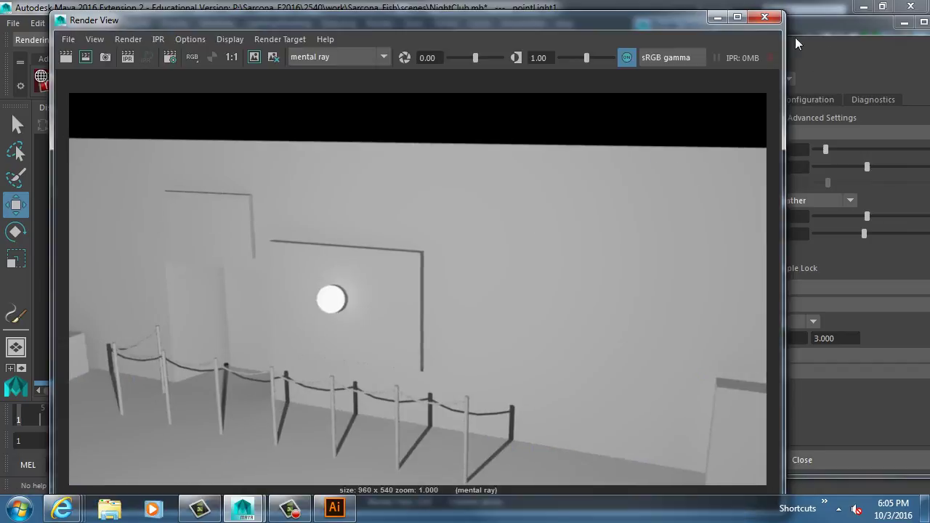
{"action": "left_click_drag", "start_coordinate": [640, 22], "coordinate": [664, 191]}
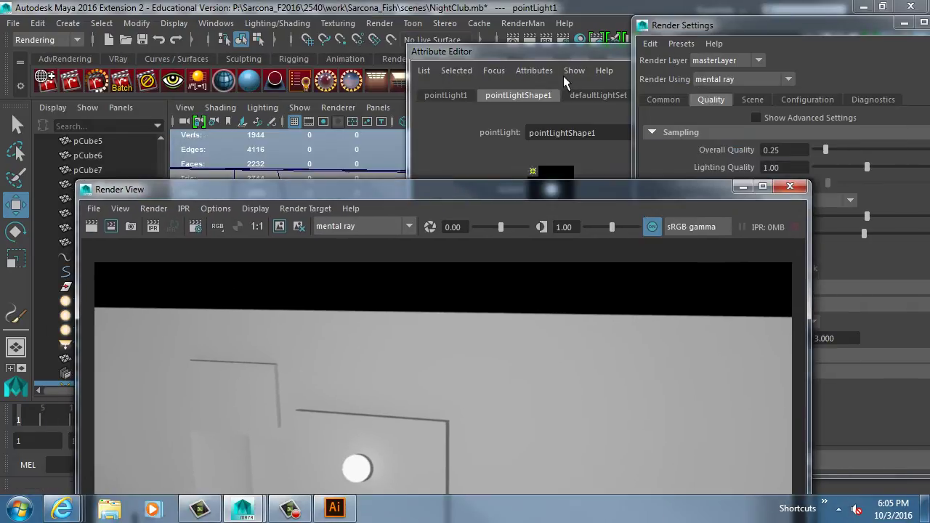
Step: Set the point light's intensity to 0.25 and its color to a pale orange with hue about 32 and saturation about 0.42
{"action": "left_click", "coordinate": [546, 56]}
{"action": "left_click", "coordinate": [543, 275]}
{"action": "type", "text": "0.25"}
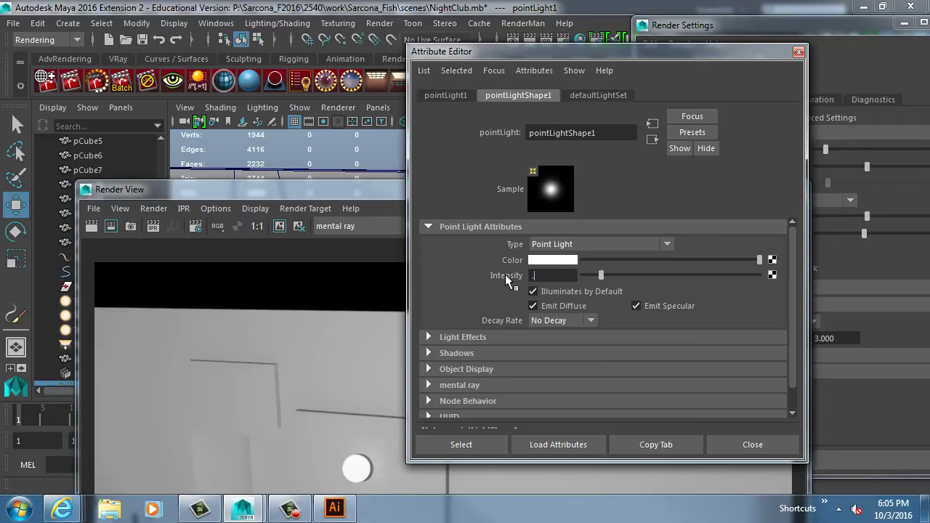
{"action": "key", "text": "Return"}
{"action": "left_click", "coordinate": [547, 260]}
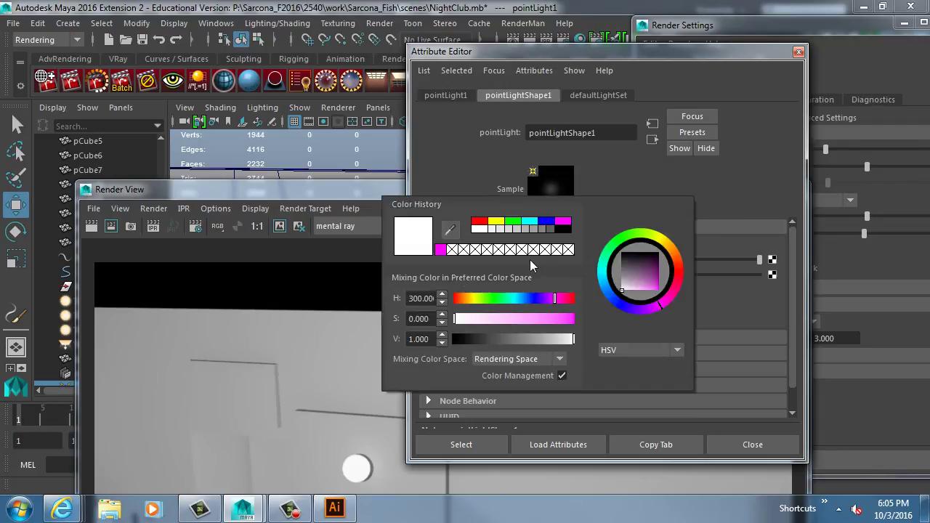
{"action": "left_click_drag", "start_coordinate": [486, 296], "coordinate": [464, 298]}
{"action": "left_click", "coordinate": [504, 319]}
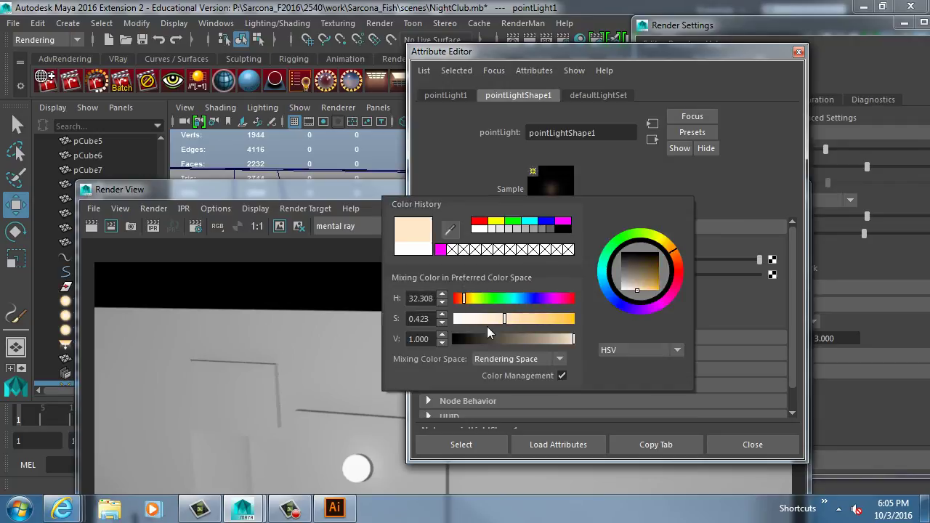
Step: Render the facade again with the dimmer, warm-colored point light
{"action": "left_click", "coordinate": [348, 195]}
{"action": "left_click_drag", "start_coordinate": [344, 189], "coordinate": [325, 21]}
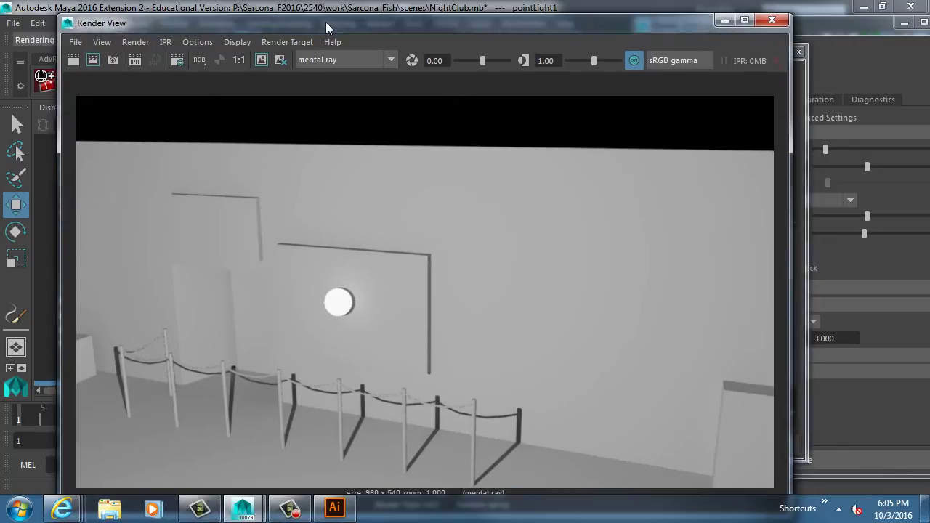
{"action": "left_click", "coordinate": [85, 48]}
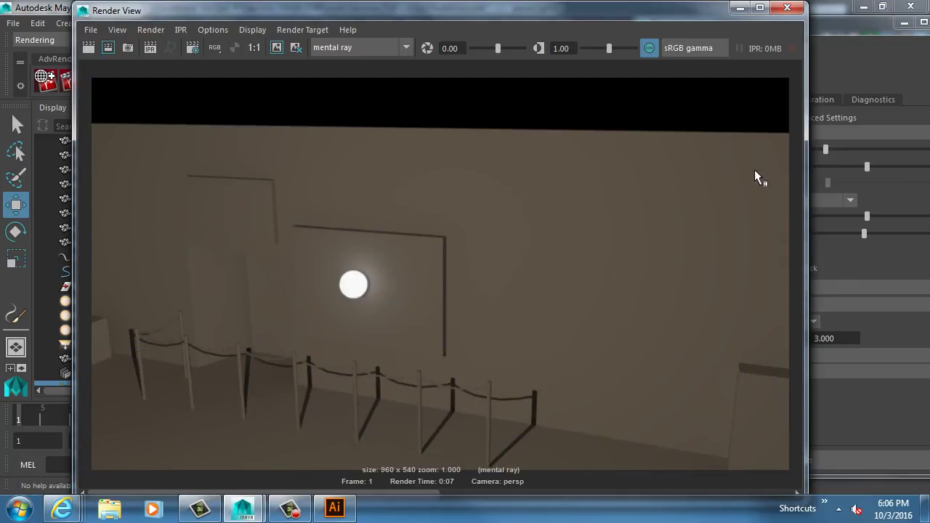
{"action": "left_click_drag", "start_coordinate": [666, 16], "coordinate": [631, 313]}
Step: Set the Out Color value of the sphere's surface shader to 10
{"action": "left_click", "coordinate": [339, 270]}
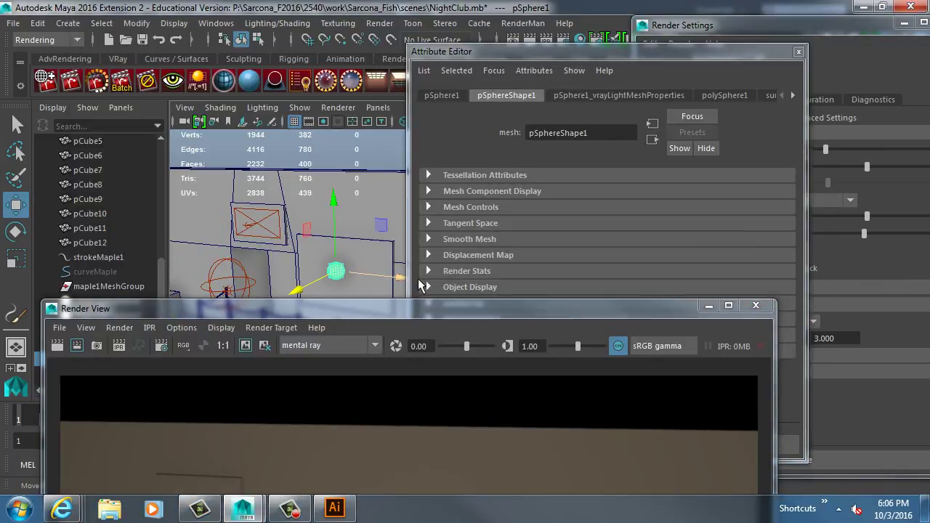
{"action": "left_click", "coordinate": [793, 94]}
{"action": "left_click", "coordinate": [757, 94]}
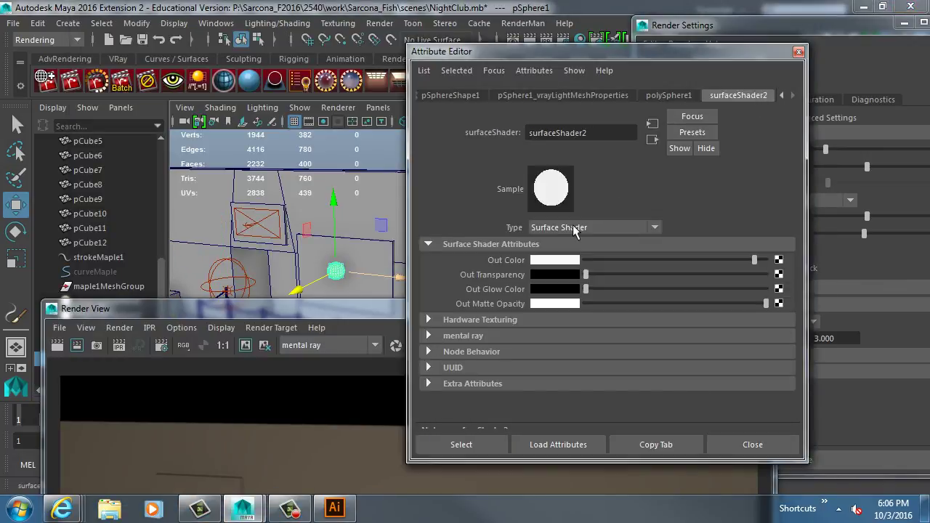
{"action": "left_click", "coordinate": [546, 263]}
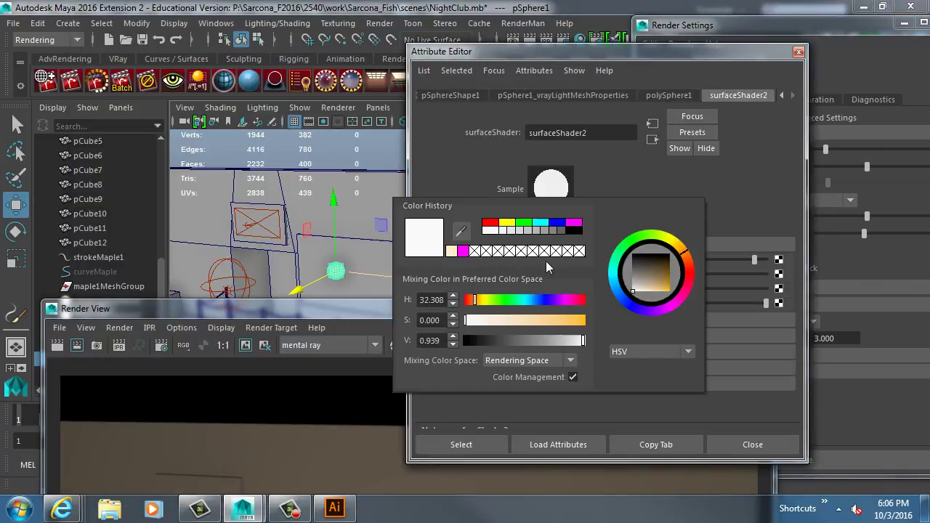
{"action": "double_click", "coordinate": [430, 341]}
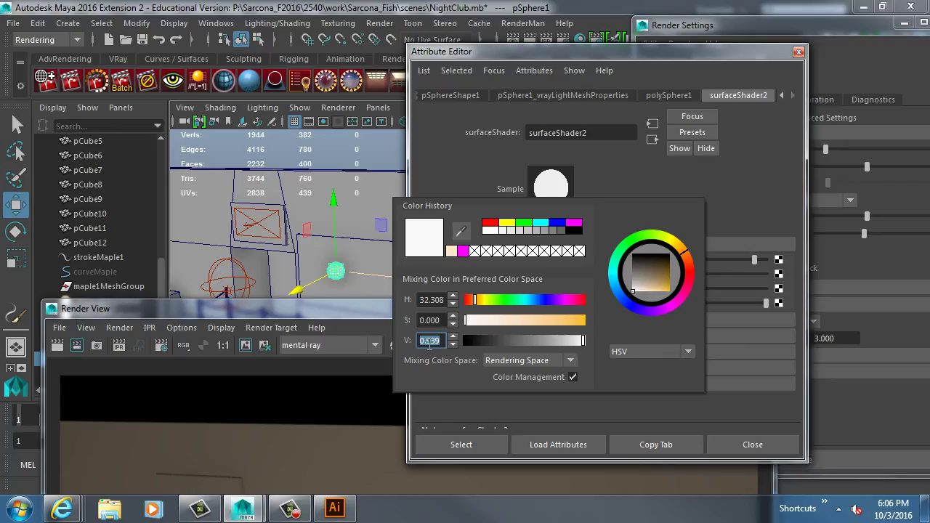
{"action": "type", "text": "10"}
{"action": "key", "text": "Return"}
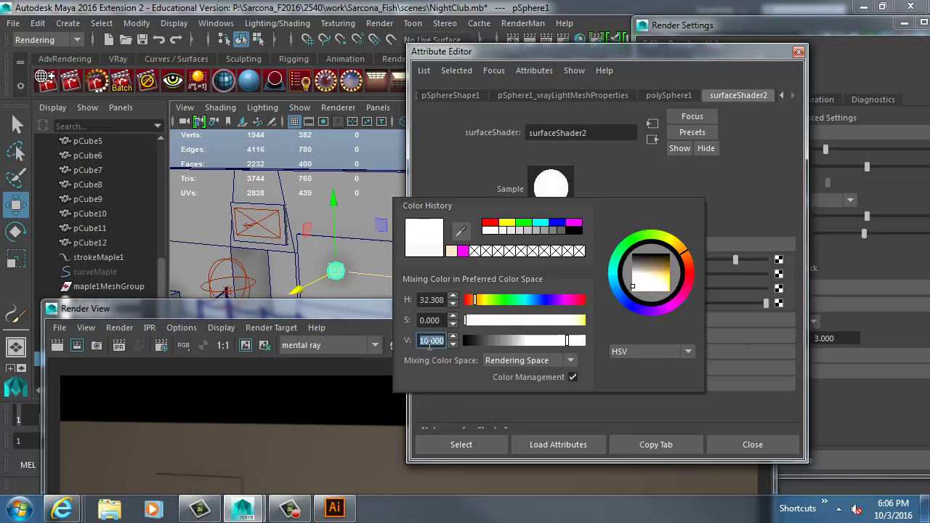
Step: Render the facade with the sphere's brightened surface shader
{"action": "left_click_drag", "start_coordinate": [353, 314], "coordinate": [344, 20]}
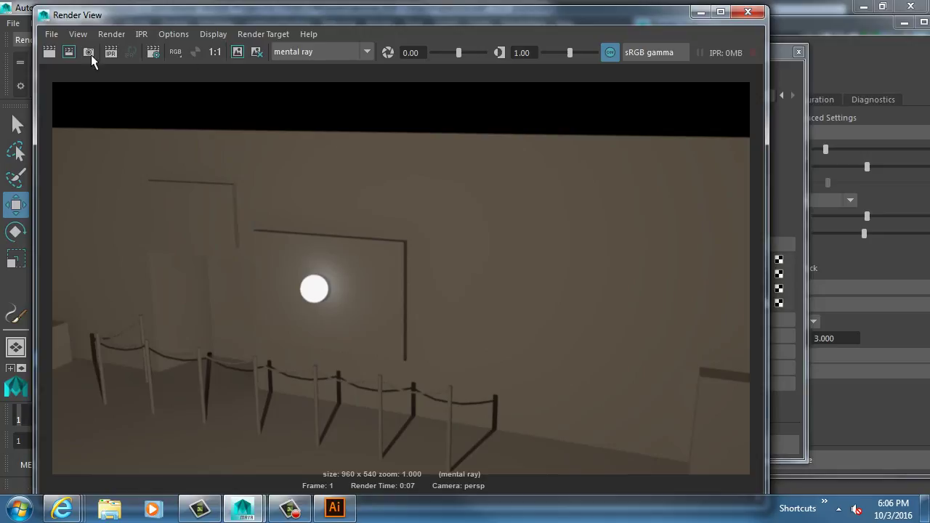
{"action": "left_click", "coordinate": [50, 52]}
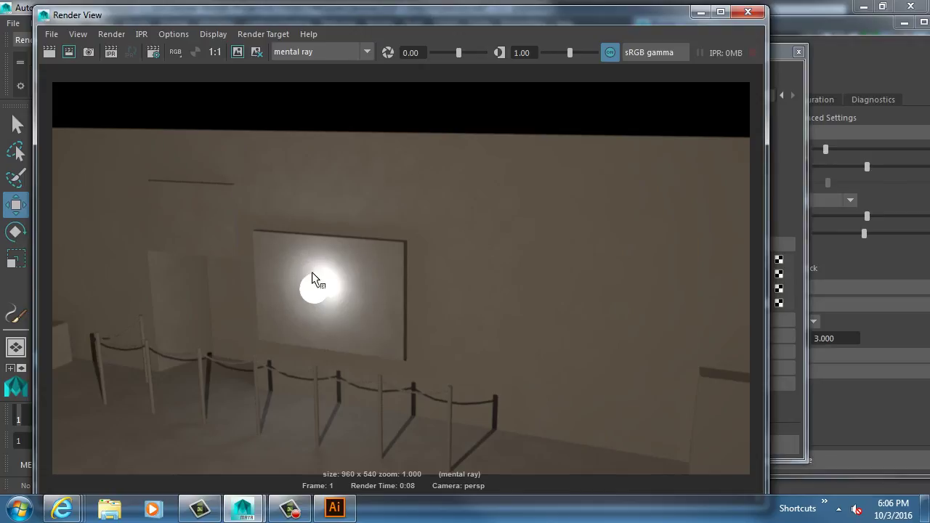
{"action": "double_click", "coordinate": [44, 17]}
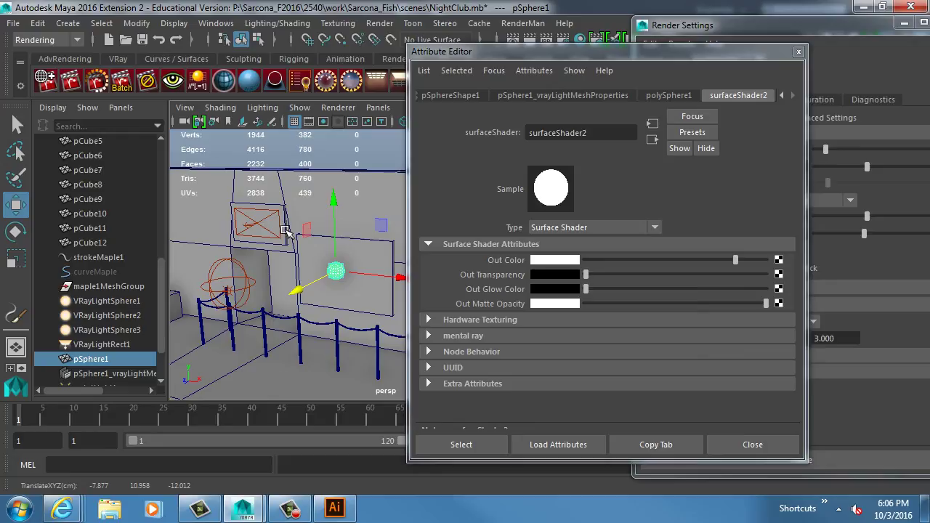
Step: Delete the test sphere and create a 3D Type object
{"action": "key", "text": "Delete"}
{"action": "left_click", "coordinate": [722, 439]}
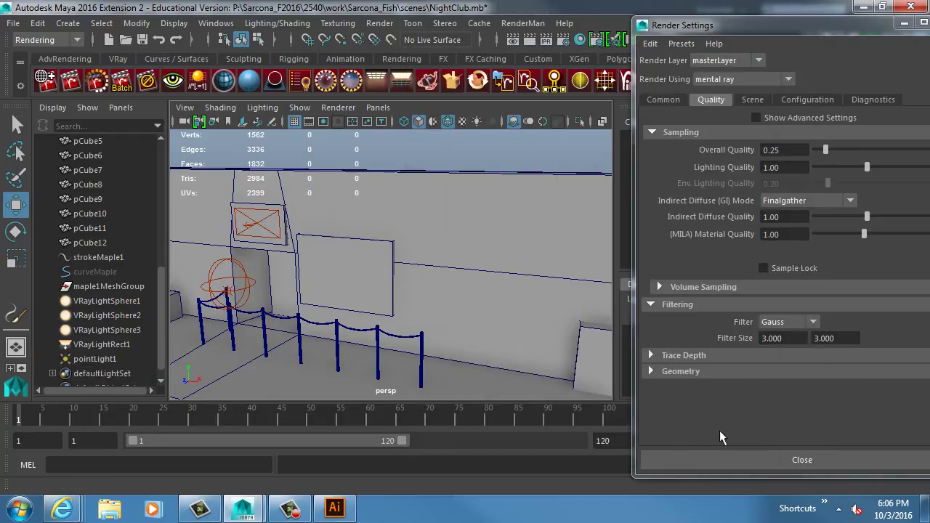
{"action": "left_click", "coordinate": [67, 23]}
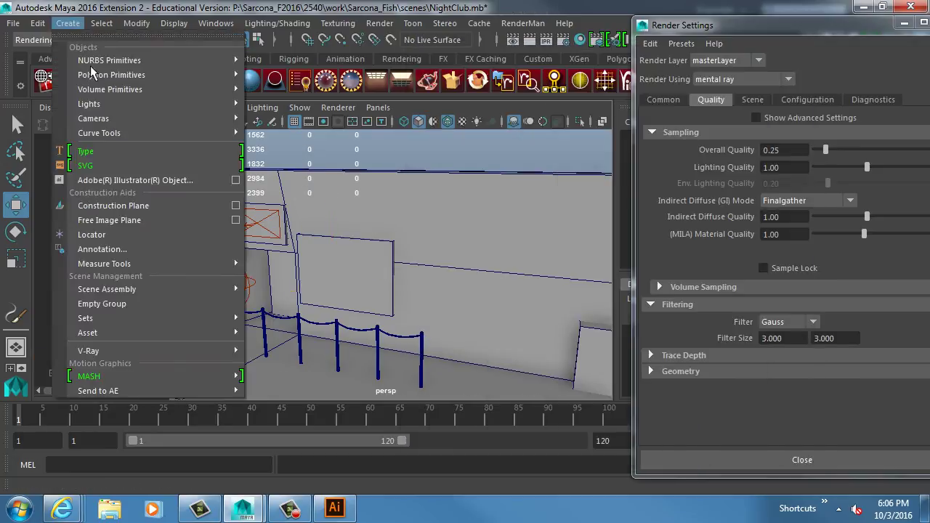
{"action": "left_click", "coordinate": [163, 161]}
Step: Scale down the 3D text and move it onto the rectangular sign panel beside the doorway
{"action": "scroll", "coordinate": [385, 376], "scroll_direction": "down", "scroll_amount": 3}
{"action": "key", "text": "r"}
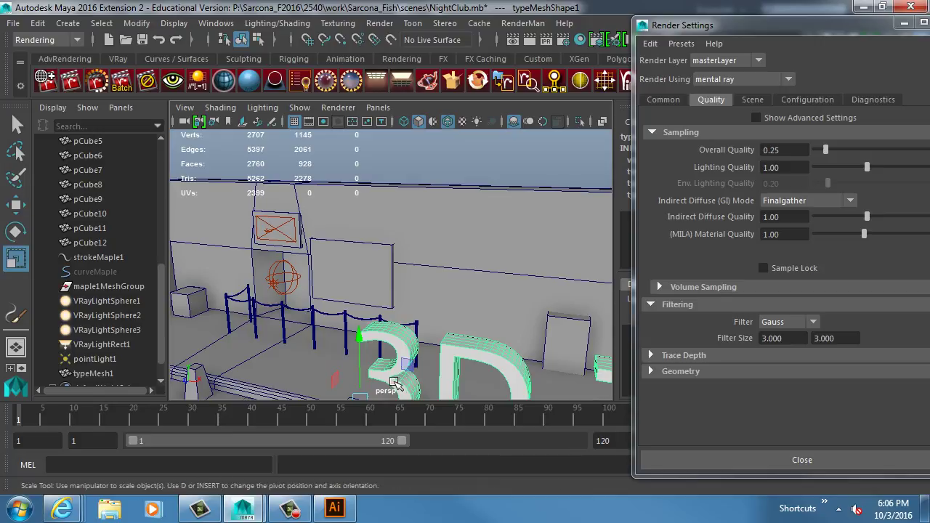
{"action": "left_click_drag", "start_coordinate": [360, 397], "coordinate": [236, 381]}
{"action": "key", "text": "w"}
{"action": "middle_click_drag", "start_coordinate": [365, 379], "coordinate": [352, 317], "text": "alt"}
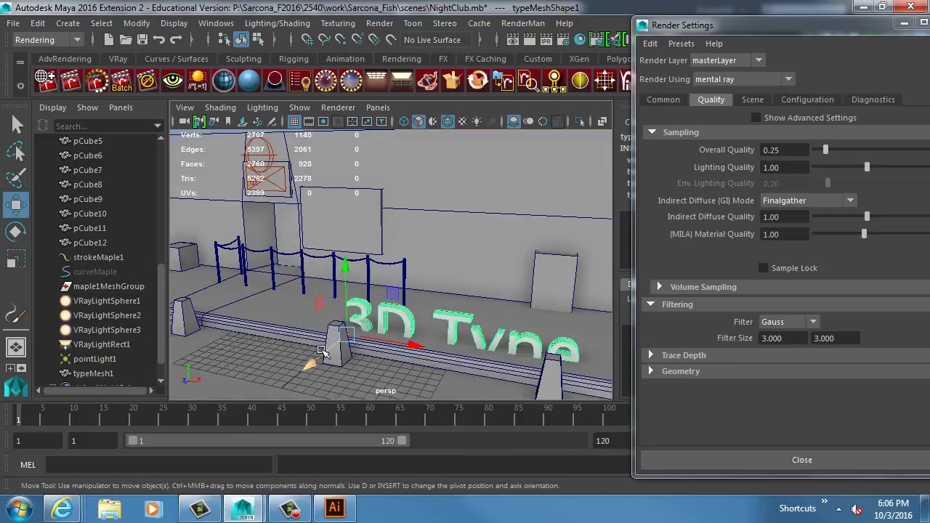
{"action": "left_click_drag", "start_coordinate": [321, 352], "coordinate": [402, 201]}
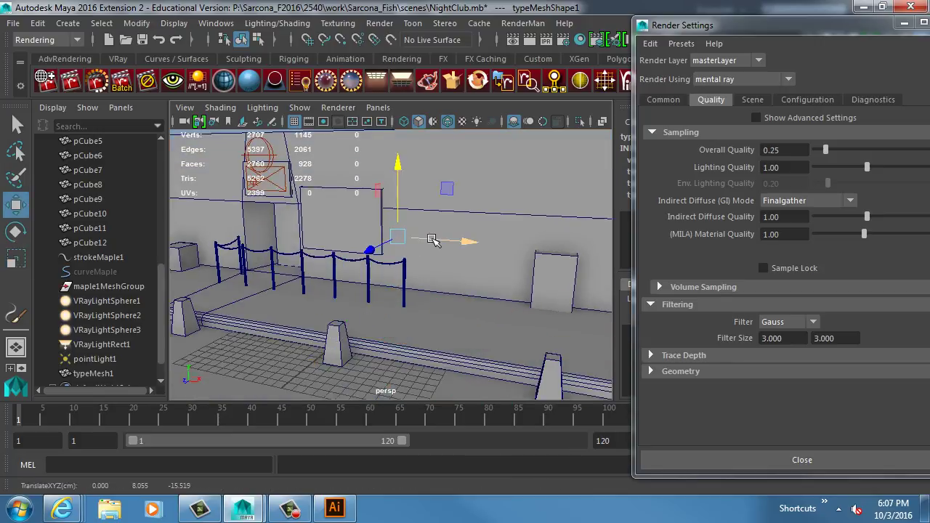
{"action": "left_click_drag", "start_coordinate": [432, 240], "coordinate": [339, 242]}
{"action": "key", "text": "r"}
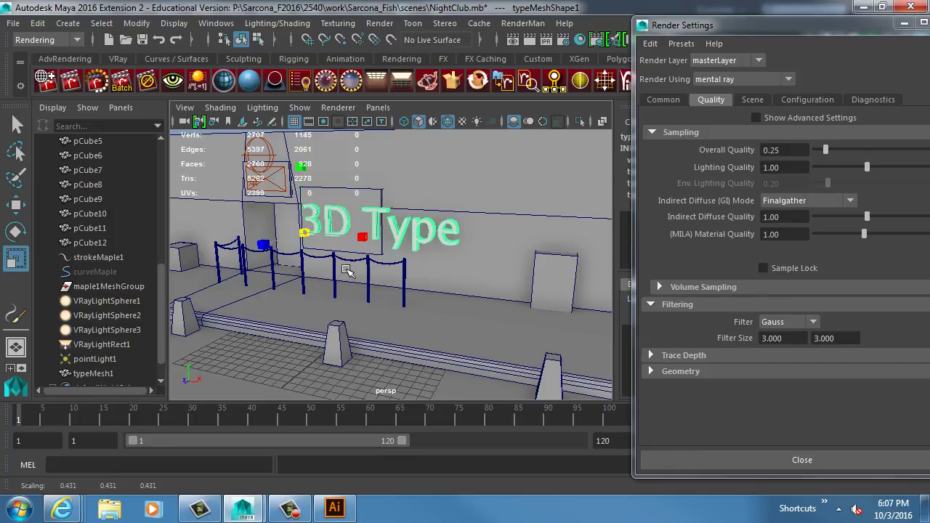
{"action": "middle_click_drag", "start_coordinate": [347, 270], "coordinate": [296, 270]}
Step: Assign the existing surfaceShader2 material to the 3D text
{"action": "key", "text": "space"}
{"action": "left_click", "coordinate": [205, 401]}
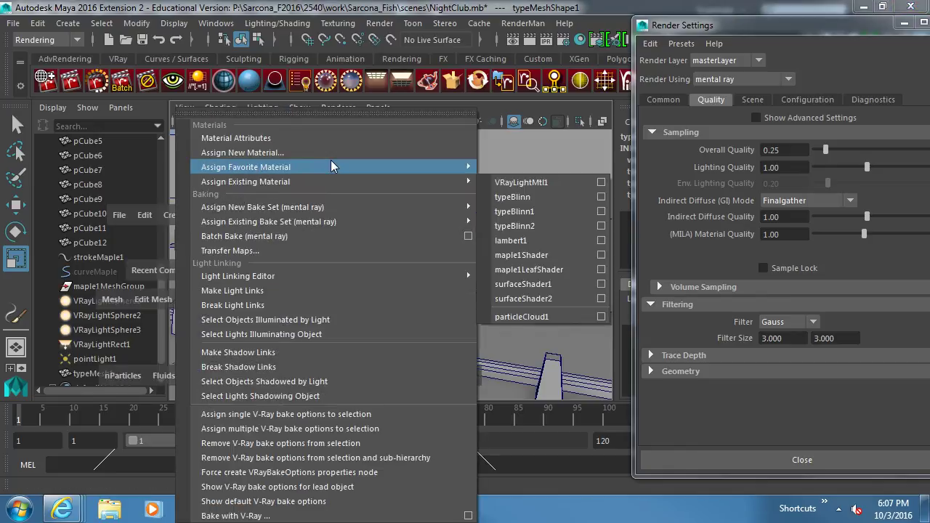
{"action": "mouse_move", "coordinate": [336, 181]}
{"action": "left_click", "coordinate": [536, 299]}
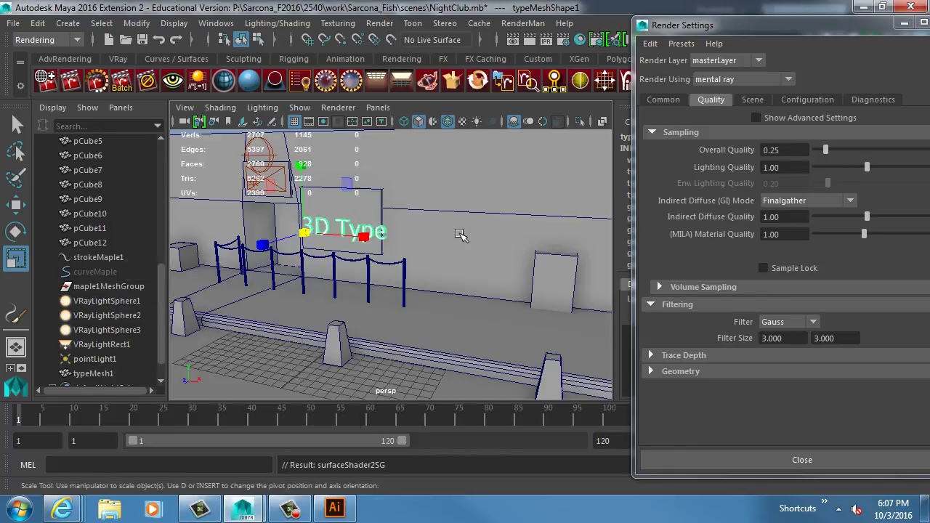
Step: Render the facade from an angle that shows the glowing 3D text on the sign panel, and close the render
{"action": "middle_click_drag", "start_coordinate": [435, 229], "coordinate": [455, 276], "text": "alt"}
{"action": "middle_click_drag", "start_coordinate": [455, 275], "coordinate": [437, 282]}
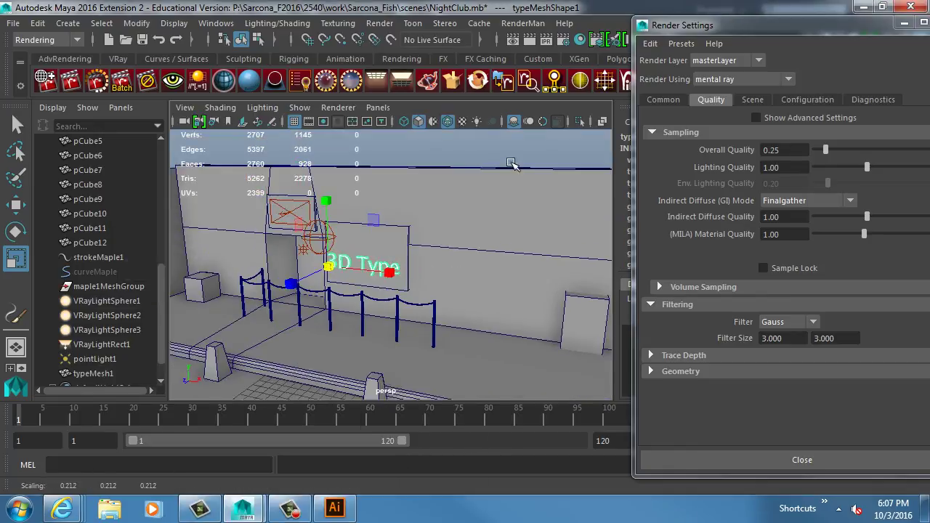
{"action": "left_click", "coordinate": [523, 40]}
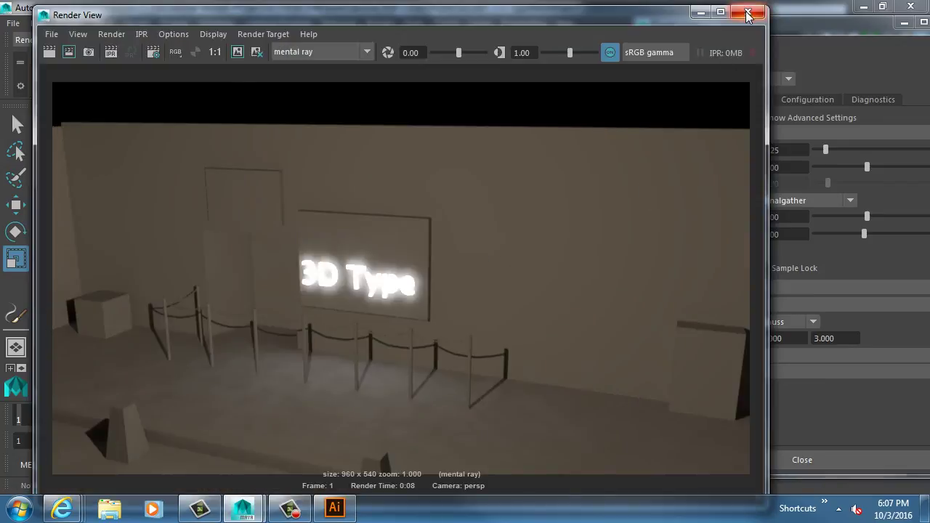
{"action": "left_click", "coordinate": [748, 14]}
Step: Delete the 3D text on the sign panel along with its leftover typeMesh1 node and pointLight1
{"action": "scroll", "coordinate": [527, 314], "scroll_direction": "up", "scroll_amount": 6}
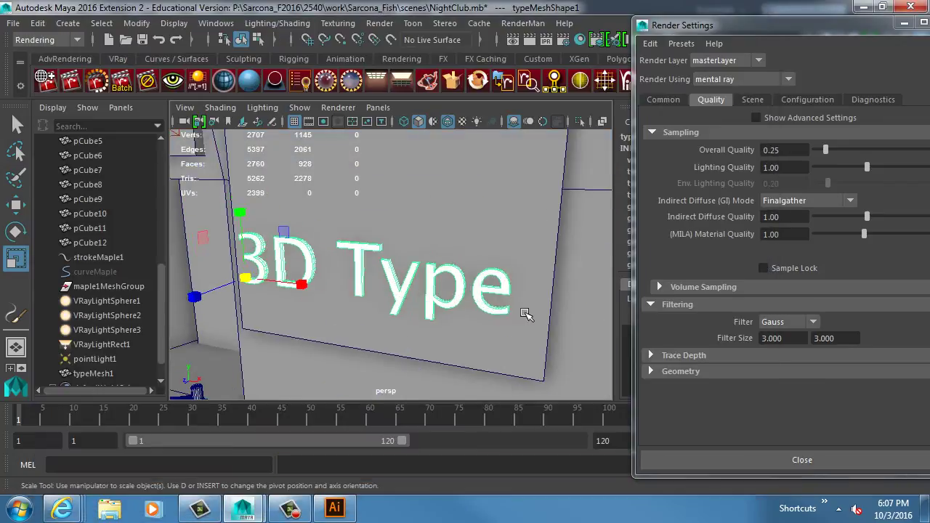
{"action": "key", "text": "Delete"}
{"action": "scroll", "coordinate": [504, 315], "scroll_direction": "down", "scroll_amount": 5}
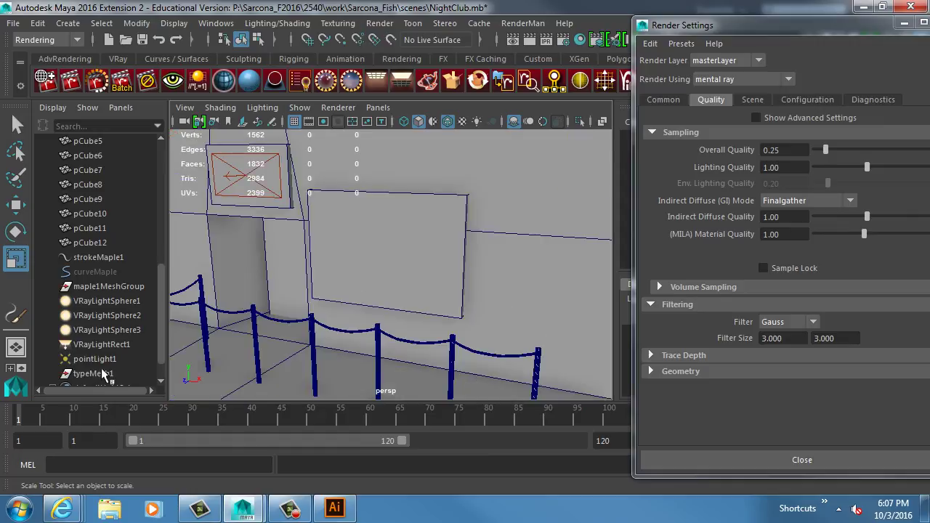
{"action": "left_click", "coordinate": [95, 359]}
{"action": "left_click", "coordinate": [93, 373], "text": "shift"}
{"action": "key", "text": "Delete"}
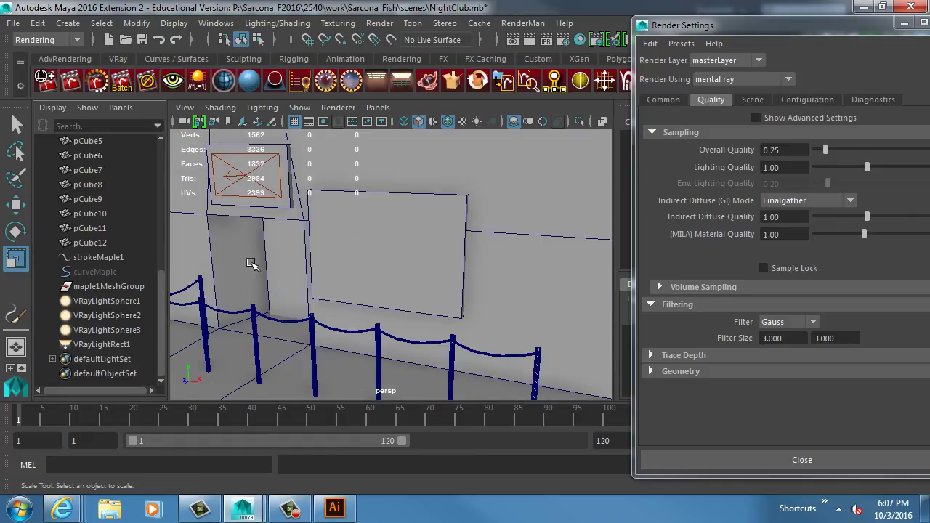
Step: Delete maple1MeshGroup, strokeMaple1 and curveMaple from the scene
{"action": "left_click", "coordinate": [108, 286]}
{"action": "left_click_drag", "start_coordinate": [395, 276], "coordinate": [334, 274], "text": "alt"}
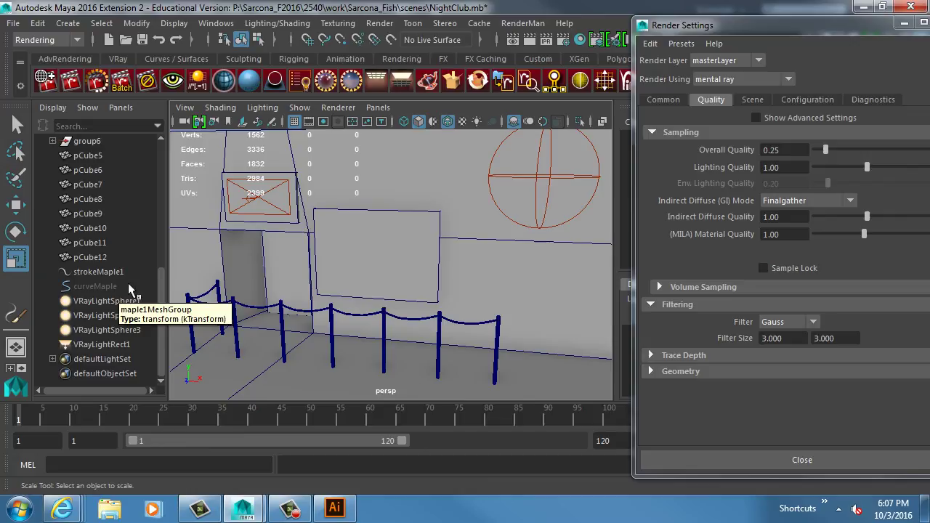
{"action": "key", "text": "Delete"}
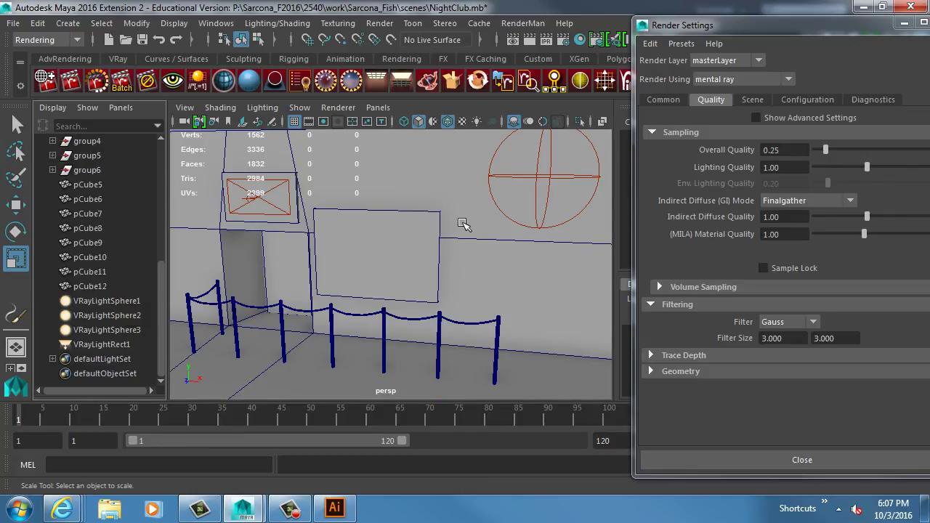
Step: Set the renderer to V-Ray, render the facade with its doorway and sign panels, and inspect the image before closing it
{"action": "middle_click_drag", "start_coordinate": [465, 225], "coordinate": [392, 283], "text": "alt"}
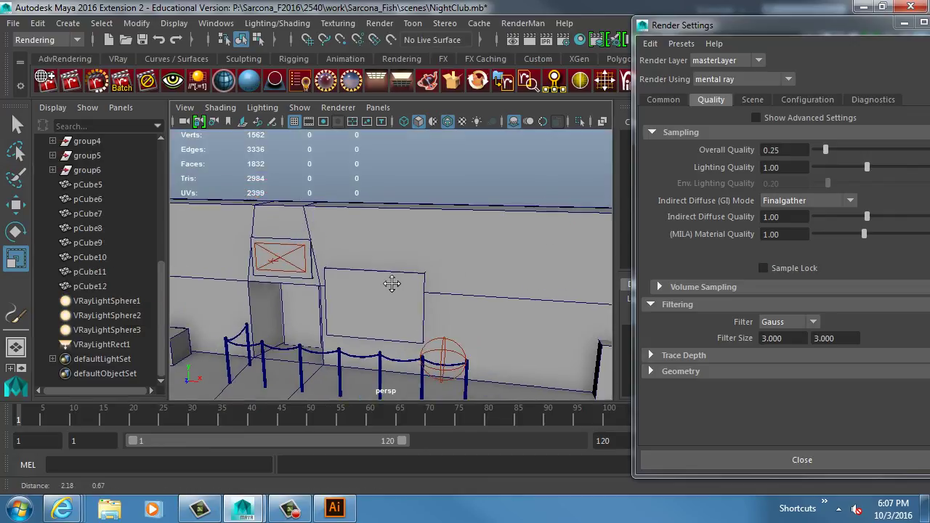
{"action": "left_click", "coordinate": [512, 38]}
{"action": "left_click", "coordinate": [354, 51]}
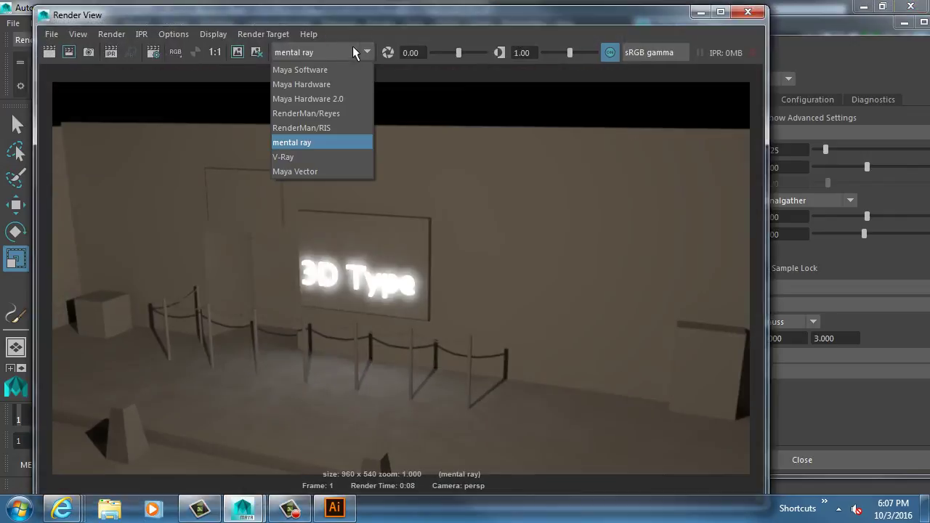
{"action": "left_click", "coordinate": [309, 154]}
{"action": "left_click", "coordinate": [59, 57]}
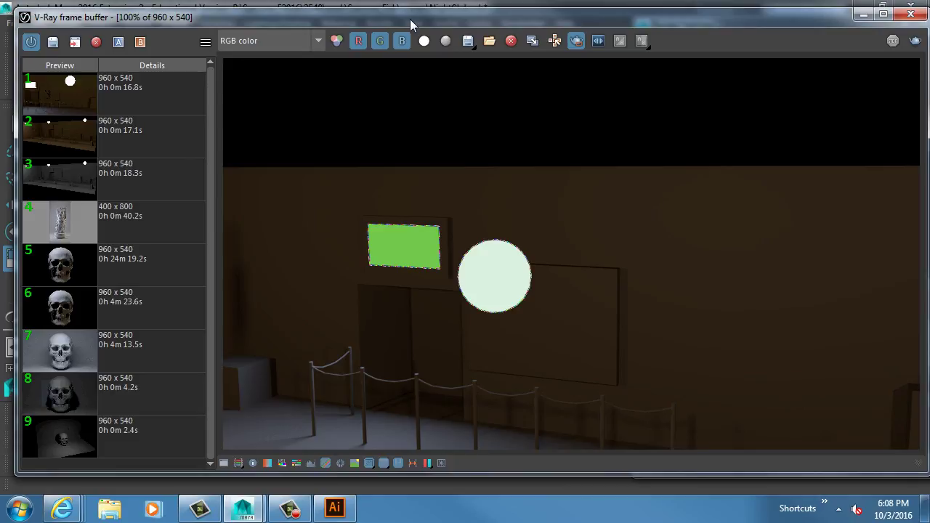
{"action": "left_click_drag", "start_coordinate": [409, 22], "coordinate": [390, 17]}
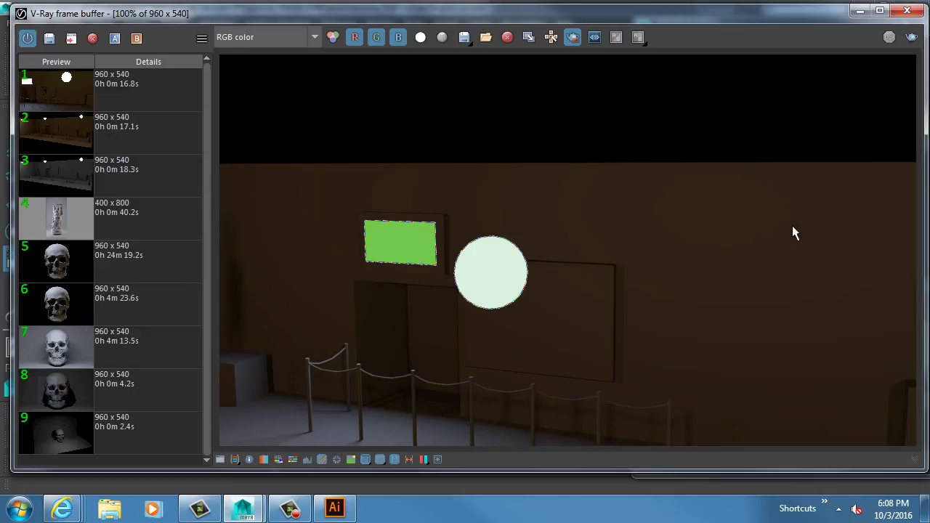
{"action": "scroll", "coordinate": [483, 298], "scroll_direction": "down", "scroll_amount": 1}
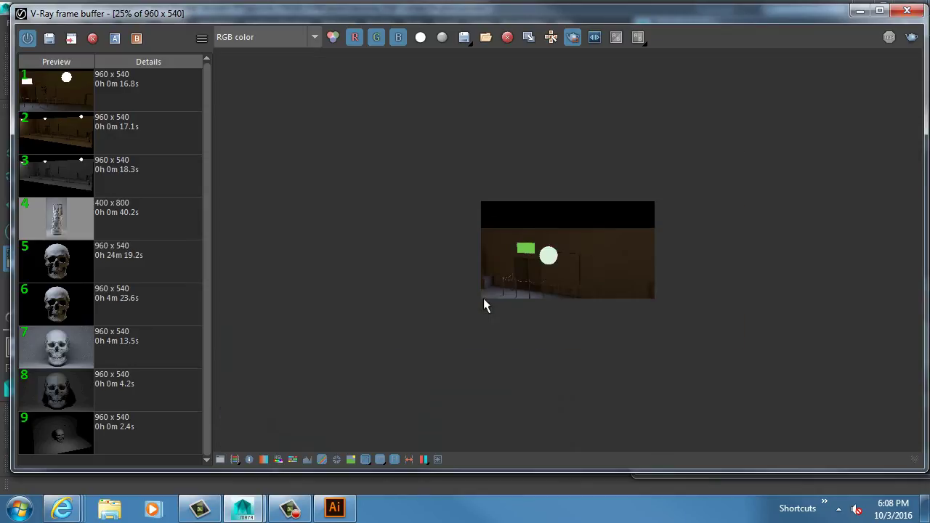
{"action": "scroll", "coordinate": [483, 298], "scroll_direction": "up", "scroll_amount": 1}
{"action": "scroll", "coordinate": [489, 292], "scroll_direction": "down", "scroll_amount": 1}
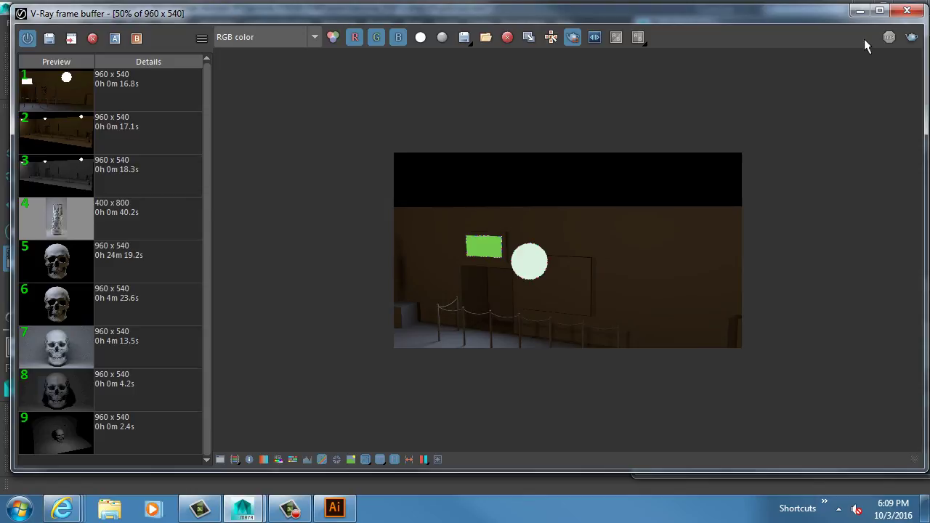
{"action": "left_click", "coordinate": [907, 11]}
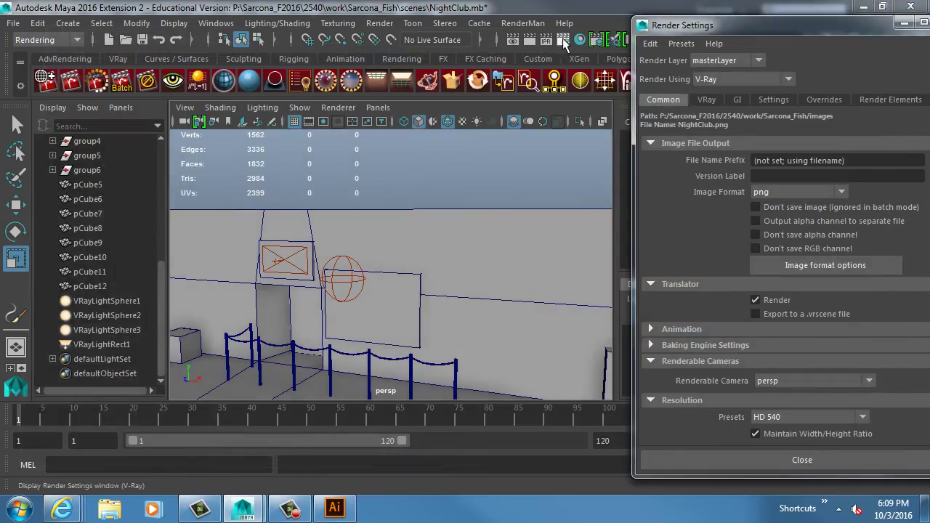
Step: Switch to Internet Explorer and search the web for "maya render frame by frame" in place of the Google Maps page
{"action": "left_click_drag", "start_coordinate": [735, 28], "coordinate": [492, 35]}
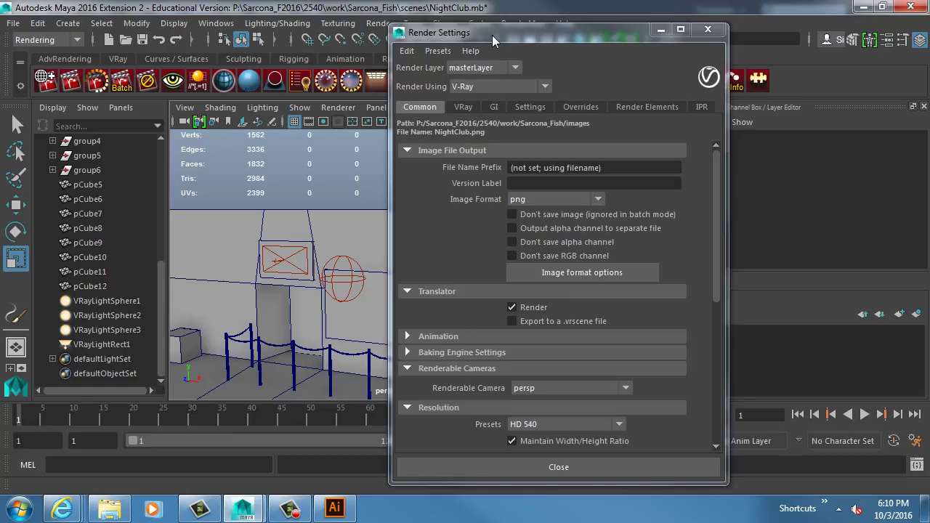
{"action": "mouse_move", "coordinate": [62, 509]}
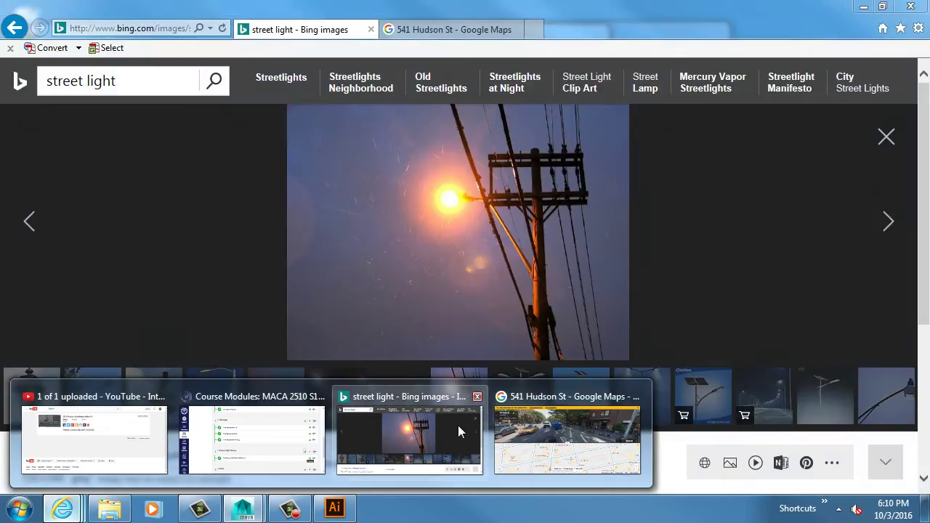
{"action": "left_click", "coordinate": [458, 426]}
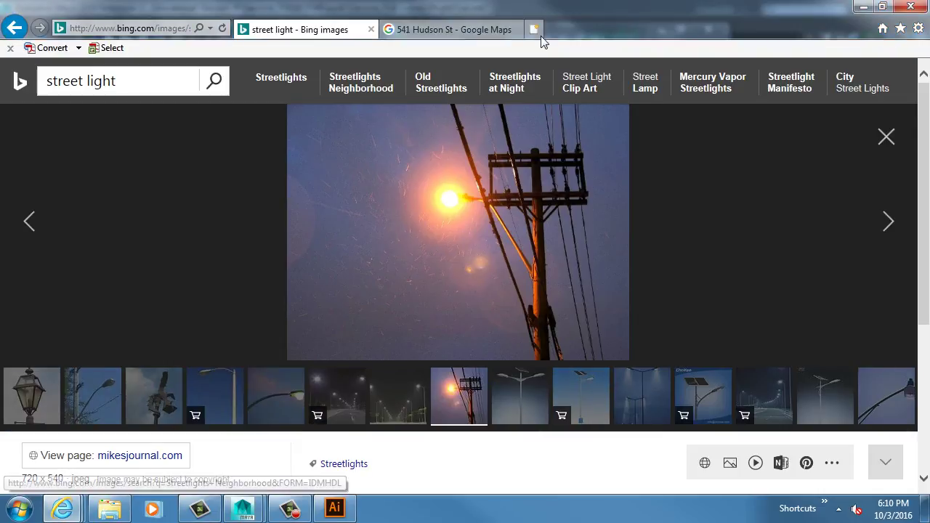
{"action": "left_click", "coordinate": [451, 29]}
{"action": "left_click", "coordinate": [132, 28]}
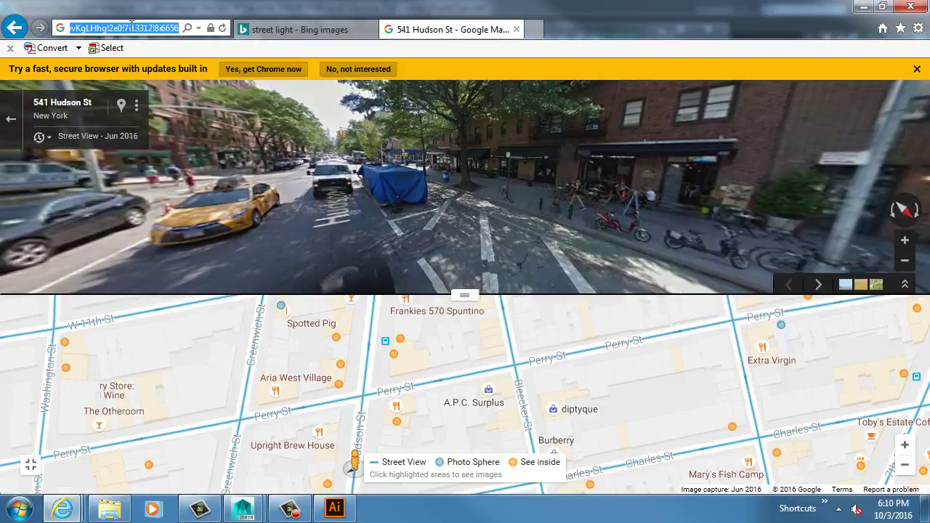
{"action": "type", "text": "maya render"}
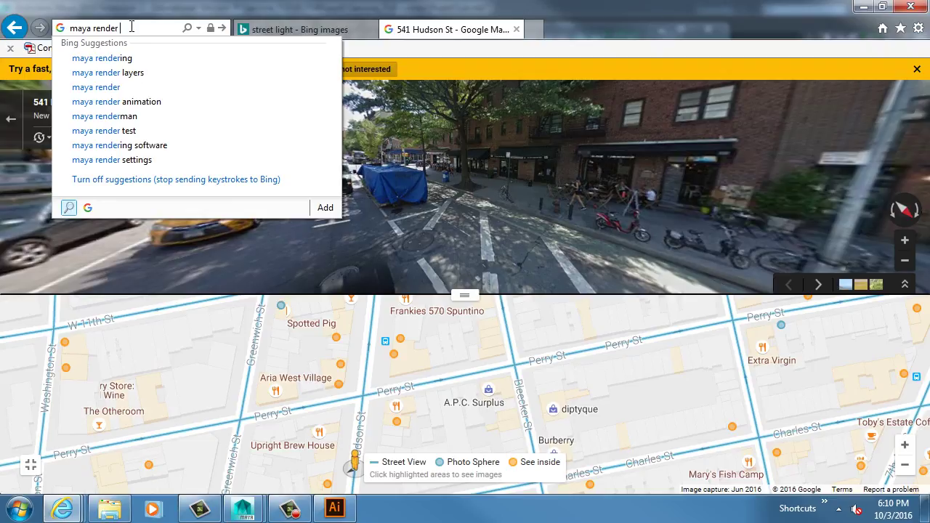
{"action": "type", "text": "frame by frame"}
{"action": "key", "text": "Return"}
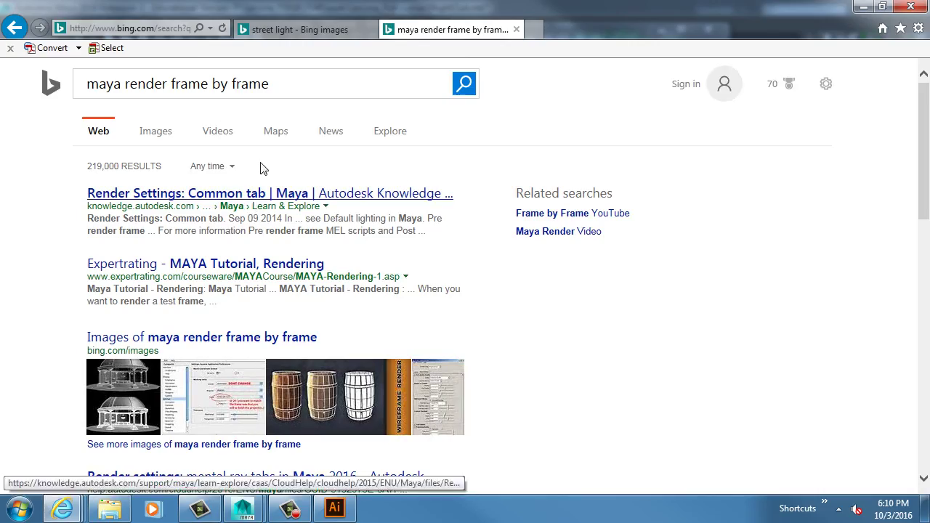
Step: Refine the search to "maya render frame by frame script" and check the Autodesk page on batch rendering animation frames
{"action": "left_click", "coordinate": [268, 85]}
{"action": "type", "text": "script"}
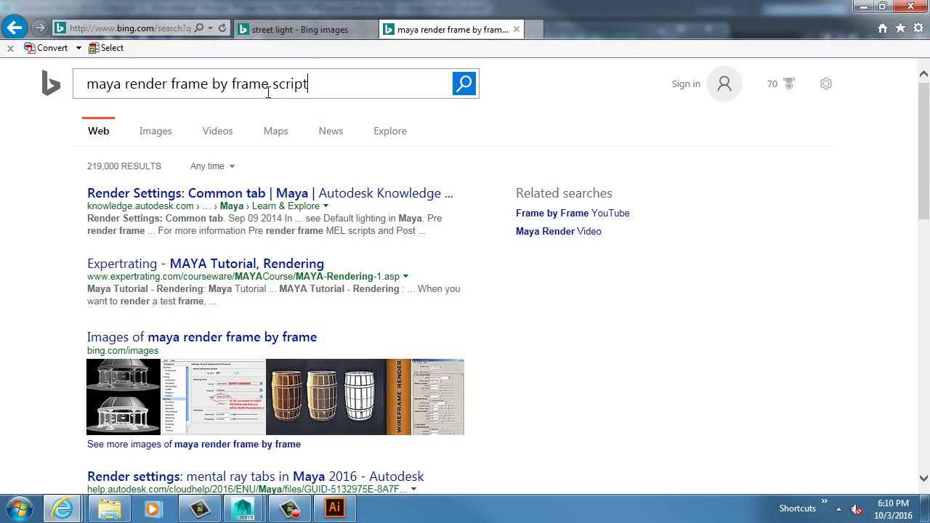
{"action": "key", "text": "Return"}
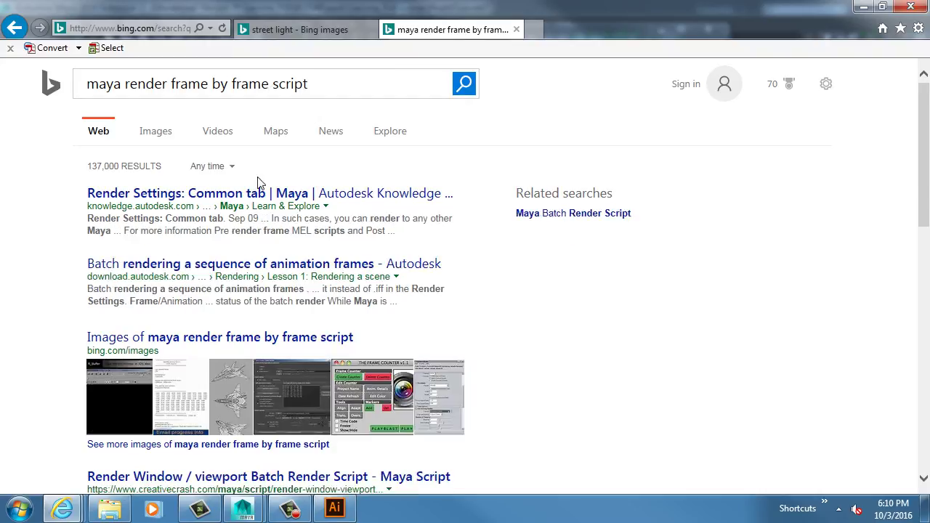
{"action": "left_click", "coordinate": [243, 265]}
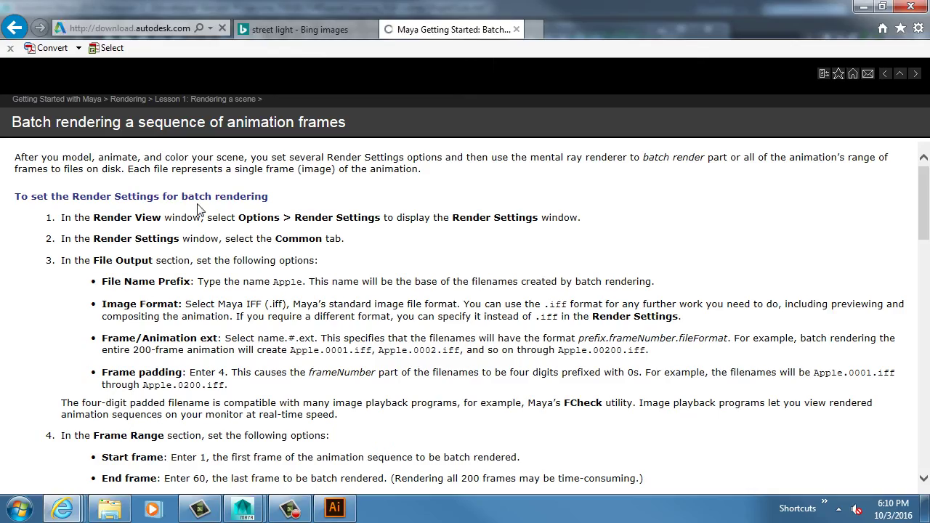
{"action": "key", "text": "alt+Left"}
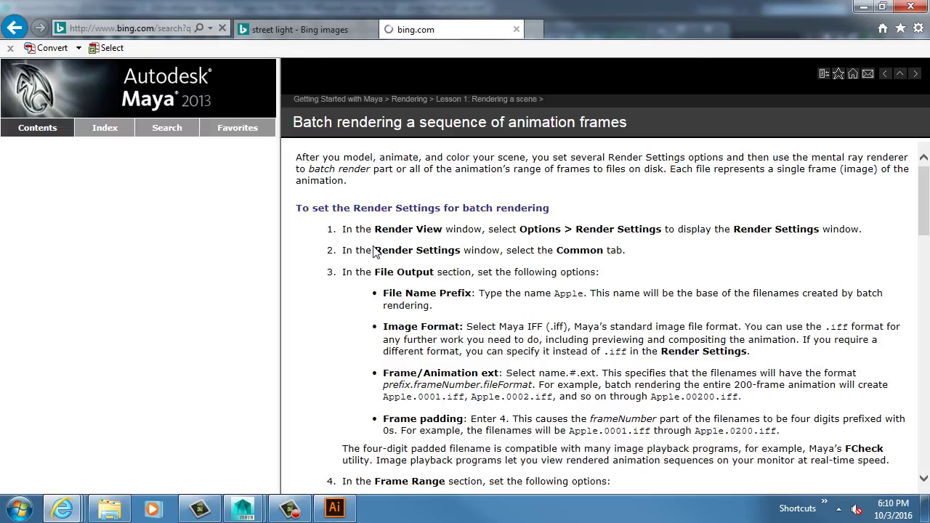
Step: Open the CreativeCrash page for the Render Window / viewport Batch Render Script and look through it
{"action": "scroll", "coordinate": [325, 329], "scroll_direction": "down", "scroll_amount": 3}
{"action": "scroll", "coordinate": [323, 329], "scroll_direction": "down", "scroll_amount": 1}
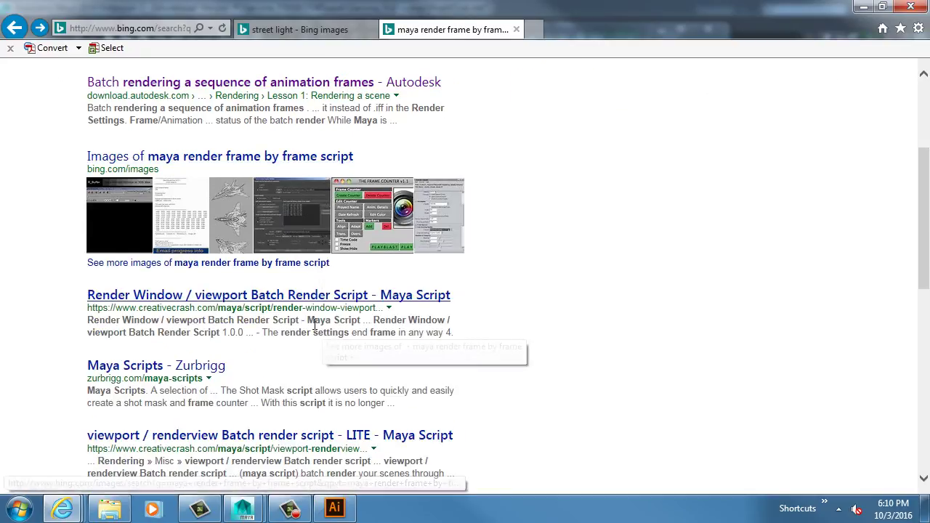
{"action": "left_click", "coordinate": [260, 294]}
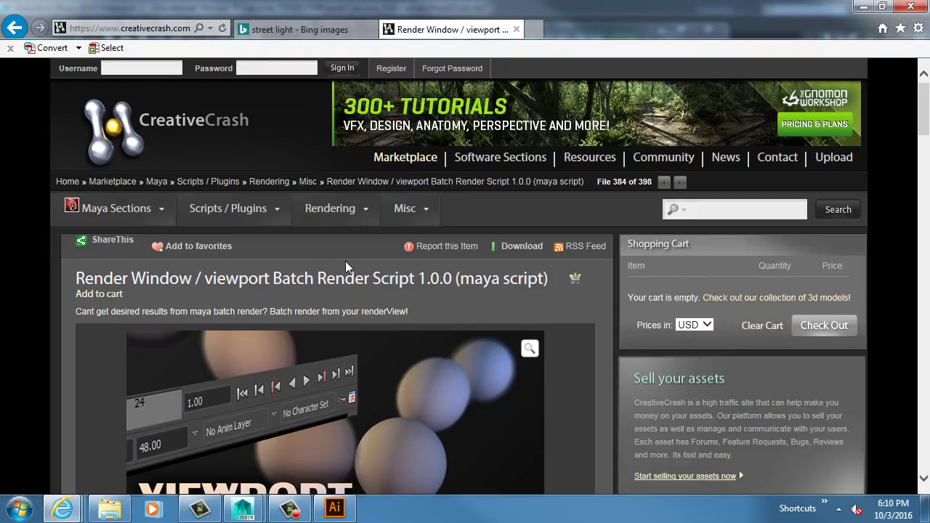
{"action": "scroll", "coordinate": [249, 277], "scroll_direction": "down", "scroll_amount": 1}
{"action": "scroll", "coordinate": [249, 277], "scroll_direction": "down", "scroll_amount": 2}
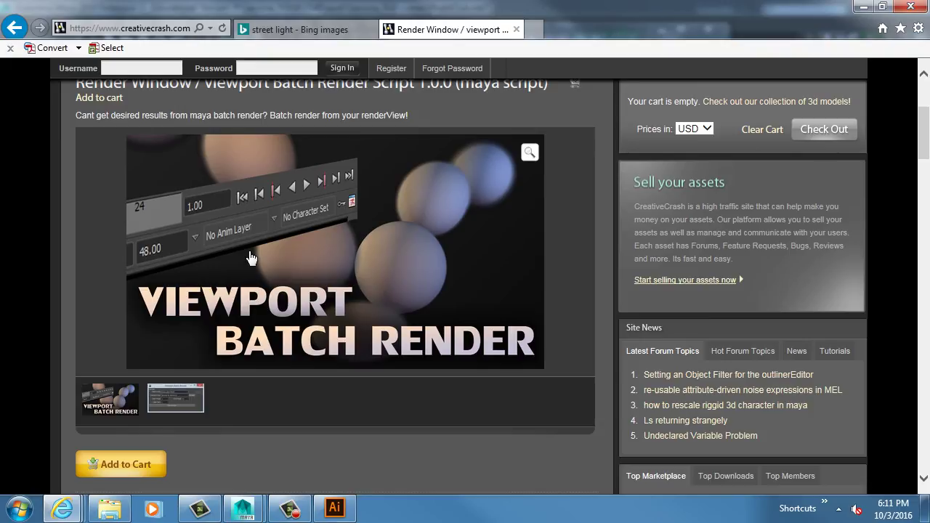
Step: Switch back to Maya, close the Render Settings, and select the sphere light VRayLightSphere2 in front of the doorway
{"action": "key", "text": "alt+Tab"}
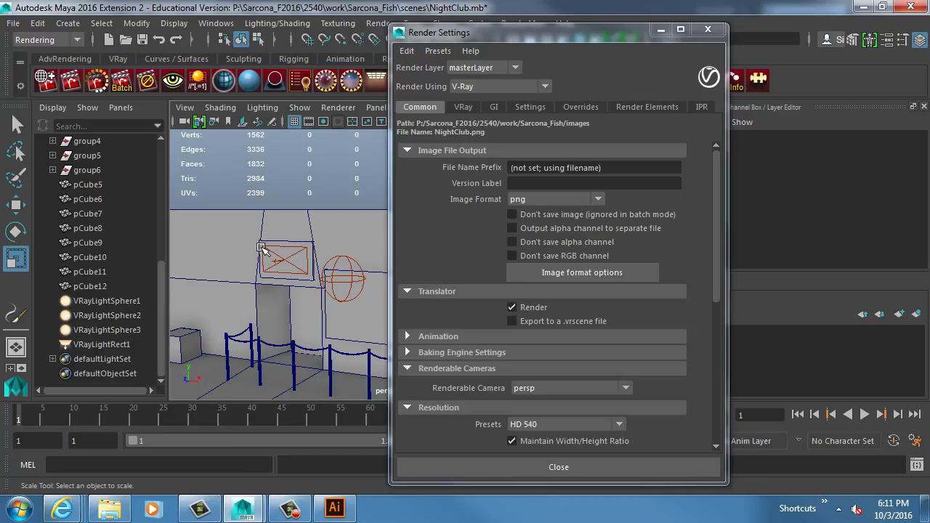
{"action": "left_click", "coordinate": [708, 29]}
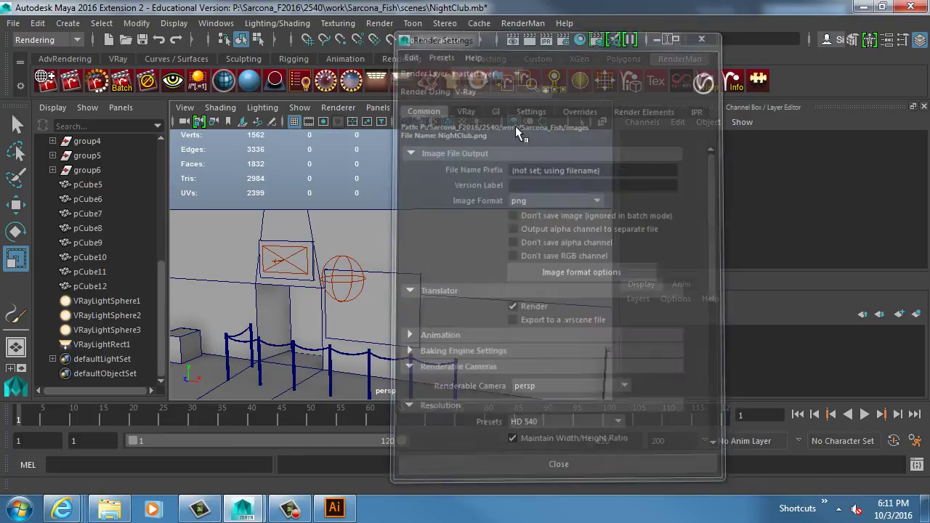
{"action": "scroll", "coordinate": [444, 274], "scroll_direction": "down", "scroll_amount": 4}
{"action": "left_click_drag", "start_coordinate": [436, 274], "coordinate": [376, 279], "text": "alt"}
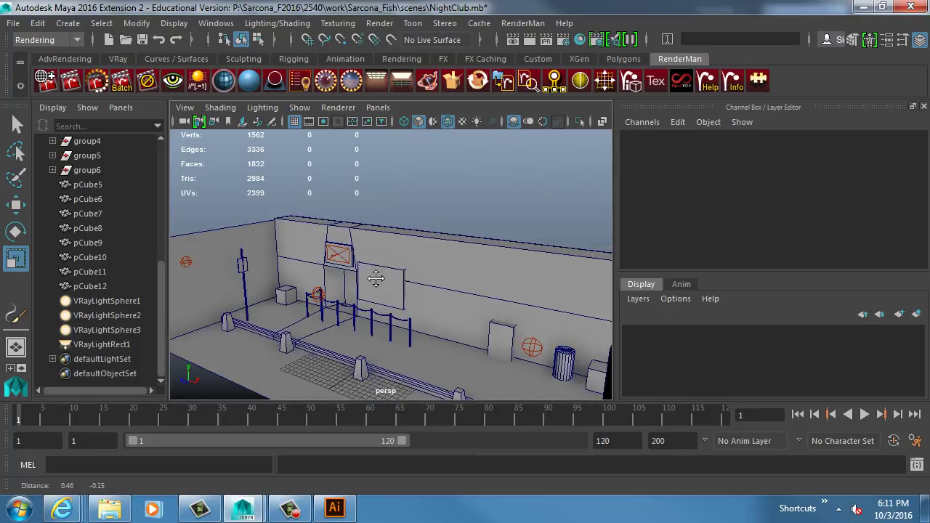
{"action": "left_click_drag", "start_coordinate": [473, 291], "coordinate": [501, 242], "text": "alt"}
{"action": "right_click_drag", "start_coordinate": [501, 241], "coordinate": [611, 245], "text": "alt"}
{"action": "left_click", "coordinate": [383, 191]}
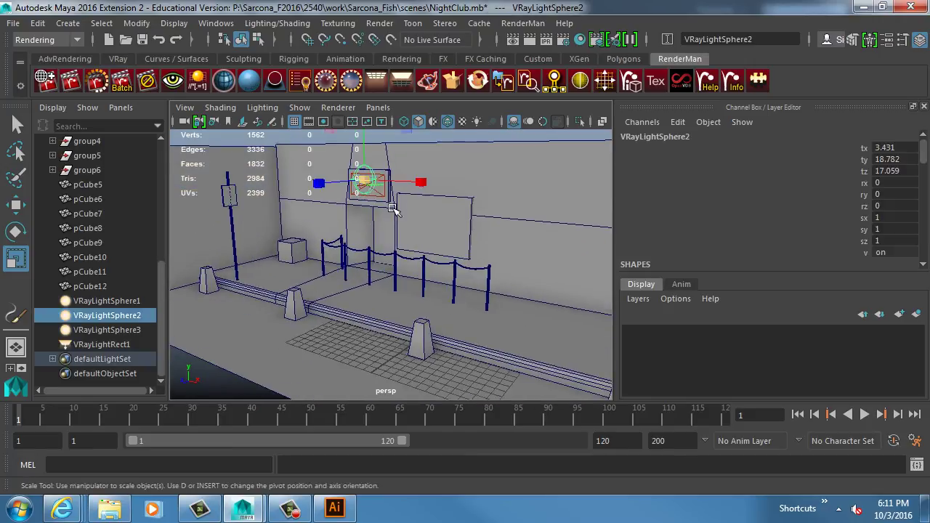
{"action": "left_click_drag", "start_coordinate": [383, 190], "coordinate": [302, 170], "text": "alt"}
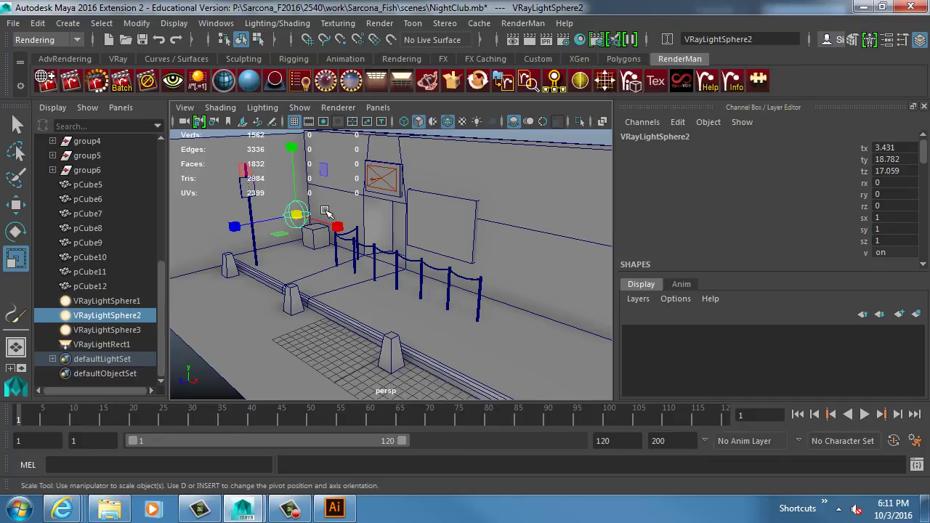
{"action": "left_click_drag", "start_coordinate": [326, 211], "coordinate": [401, 256], "text": "alt"}
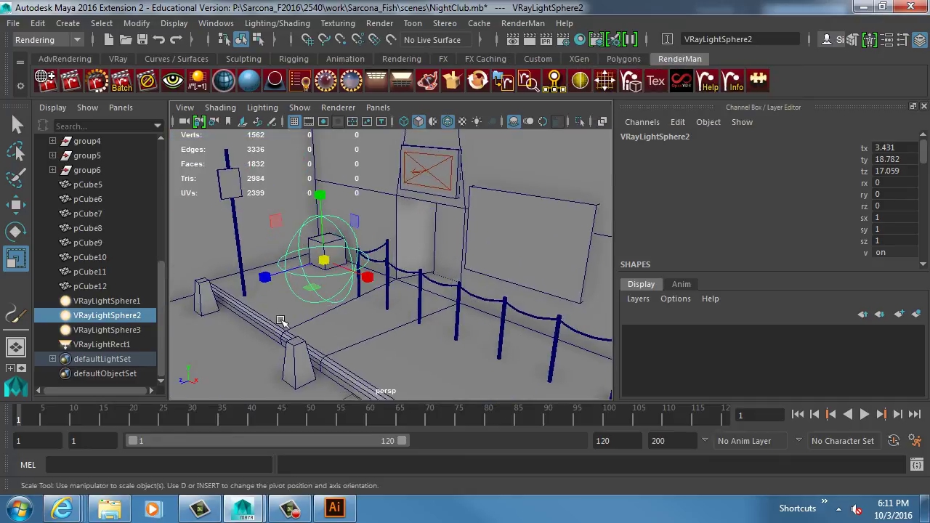
Step: Try to scale the sign box above the doorway uniformly, and undo the scaling
{"action": "left_click", "coordinate": [427, 163]}
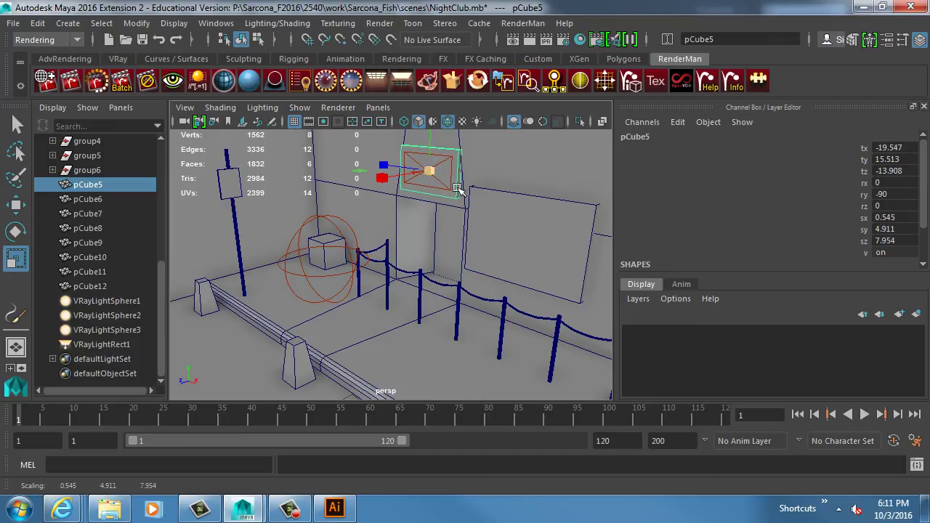
{"action": "left_click_drag", "start_coordinate": [457, 188], "coordinate": [448, 193], "text": "alt"}
{"action": "middle_click_drag", "start_coordinate": [453, 195], "coordinate": [472, 191]}
{"action": "key", "text": "ctrl+z"}
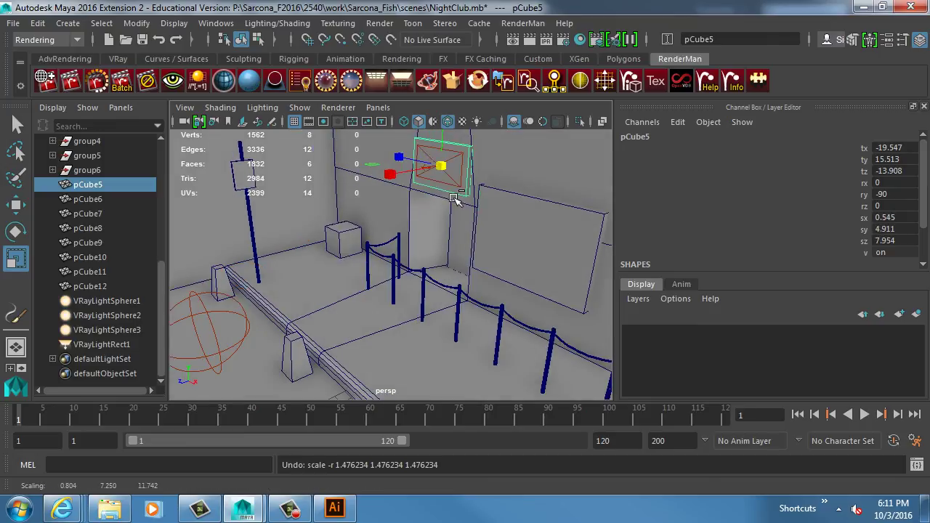
Step: Select the rectangular light on the sign box above the doorway, try to move it, and undo the move
{"action": "left_click_drag", "start_coordinate": [459, 168], "coordinate": [487, 186], "text": "shift"}
{"action": "left_click", "coordinate": [457, 272], "text": "shift"}
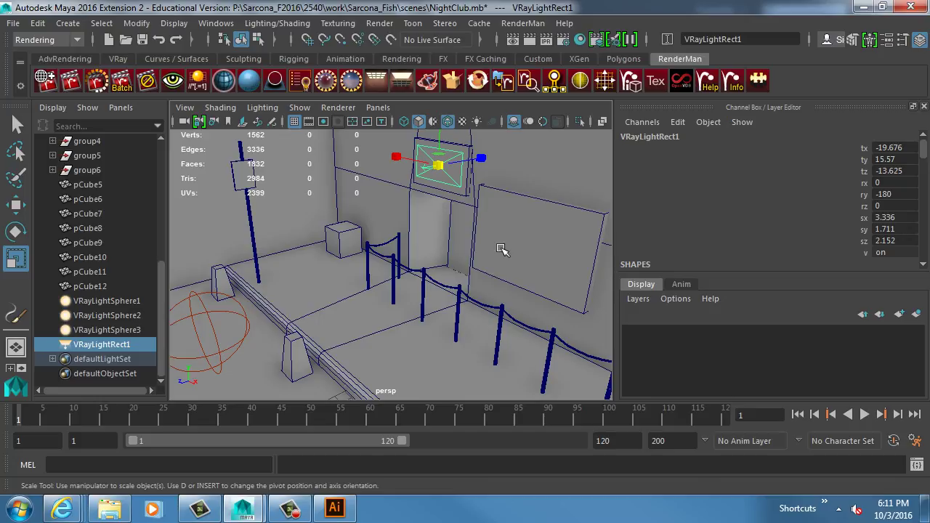
{"action": "right_click_drag", "start_coordinate": [501, 248], "coordinate": [465, 191], "text": "alt"}
{"action": "key", "text": "w"}
{"action": "left_click_drag", "start_coordinate": [398, 176], "coordinate": [393, 179]}
{"action": "left_click_drag", "start_coordinate": [421, 204], "coordinate": [463, 213], "text": "alt"}
{"action": "key", "text": "ctrl+z"}
{"action": "right_click_drag", "start_coordinate": [471, 250], "coordinate": [370, 250], "text": "alt"}
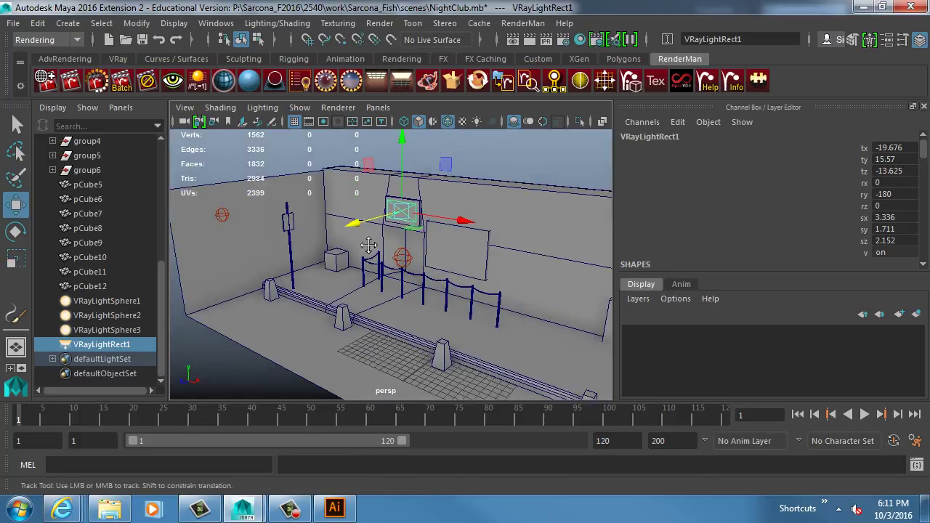
{"action": "middle_click_drag", "start_coordinate": [369, 250], "coordinate": [324, 235], "text": "alt"}
{"action": "right_click_drag", "start_coordinate": [444, 261], "coordinate": [415, 261], "text": "alt"}
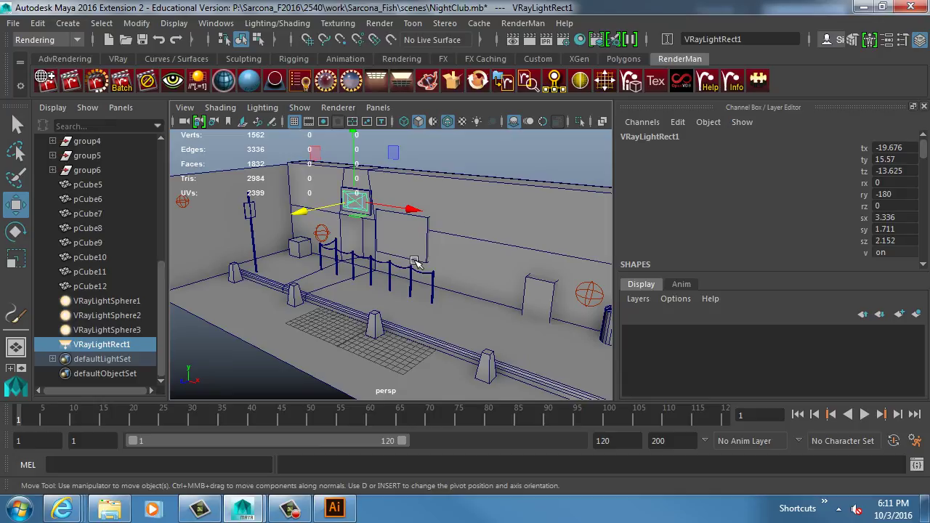
Step: Create a polygon plane at the origin and scale it uniformly to about 19.07
{"action": "left_click", "coordinate": [338, 358]}
{"action": "left_click_drag", "start_coordinate": [435, 306], "coordinate": [465, 303], "text": "alt"}
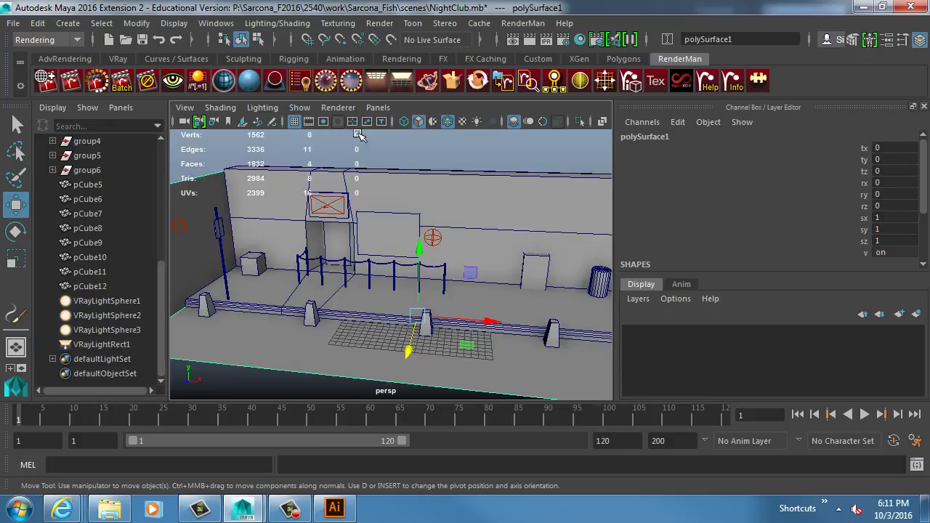
{"action": "left_click", "coordinate": [63, 27]}
{"action": "mouse_move", "coordinate": [122, 79]}
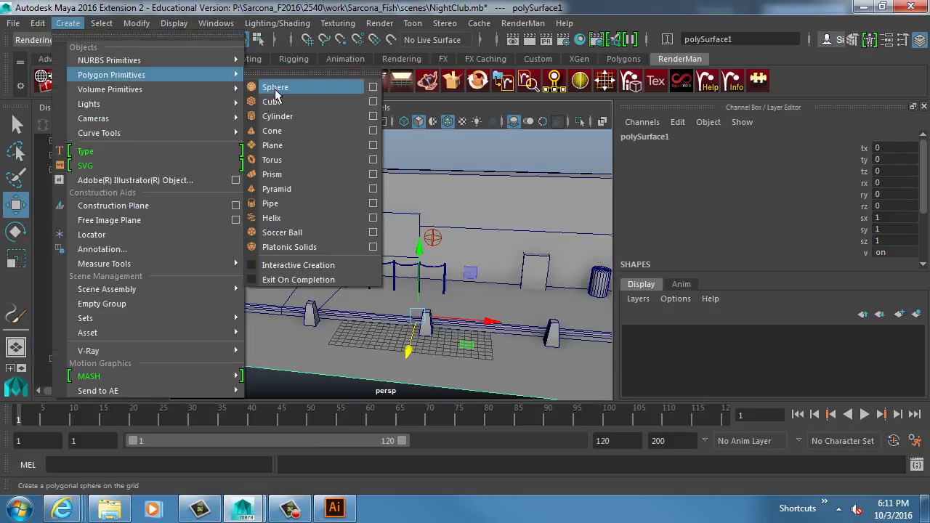
{"action": "left_click", "coordinate": [291, 144]}
{"action": "key", "text": "r"}
{"action": "right_click_drag", "start_coordinate": [519, 315], "coordinate": [473, 313], "text": "alt"}
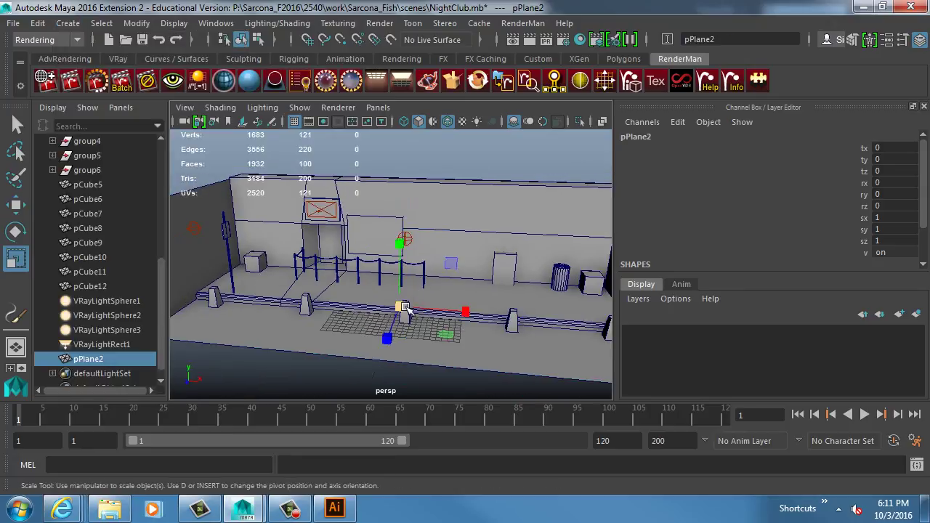
{"action": "left_click_drag", "start_coordinate": [401, 307], "coordinate": [473, 313]}
Step: Move the new plane forward to about 10.686 in Z and stretch it in X to about 77.712 along the street
{"action": "key", "text": "w"}
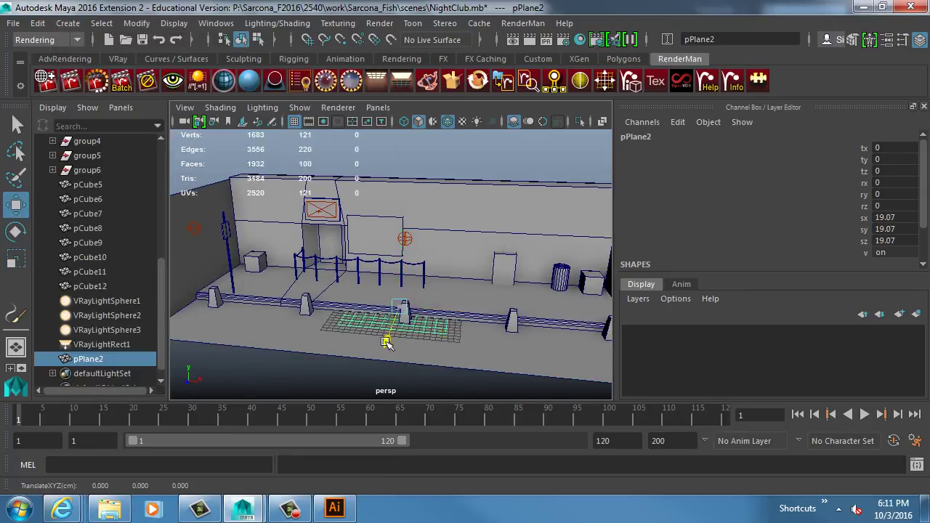
{"action": "left_click_drag", "start_coordinate": [386, 338], "coordinate": [375, 368]}
{"action": "key", "text": "r"}
{"action": "left_click_drag", "start_coordinate": [455, 338], "coordinate": [349, 321]}
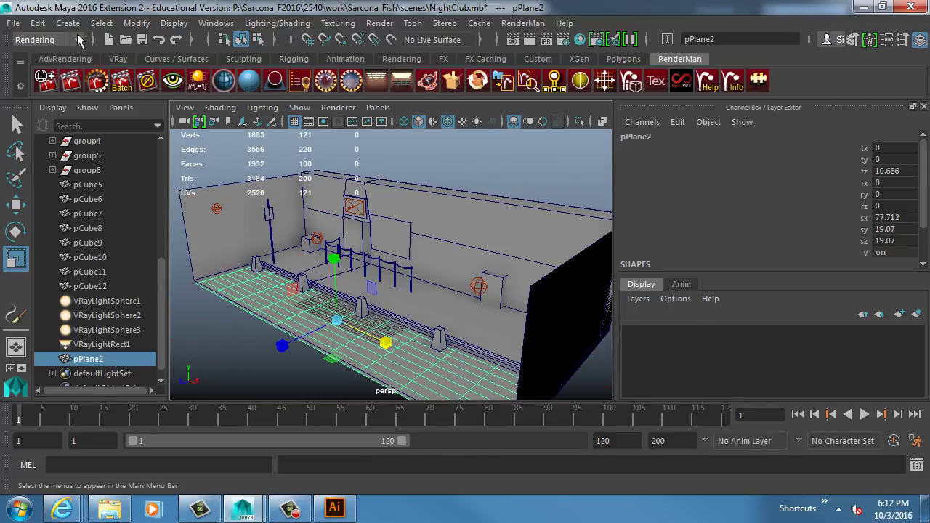
Step: Add V-Ray fur to the stretched street plane
{"action": "left_click", "coordinate": [69, 39]}
{"action": "left_click", "coordinate": [68, 23]}
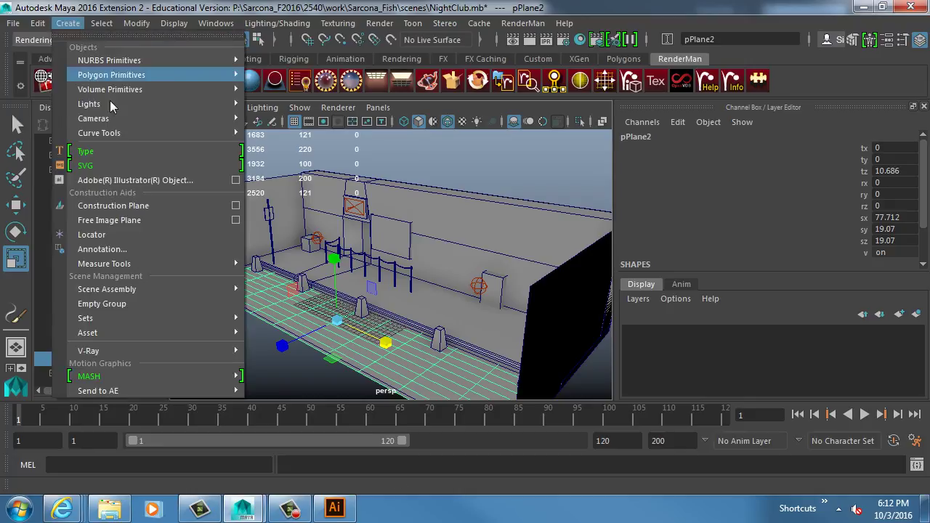
{"action": "mouse_move", "coordinate": [169, 354]}
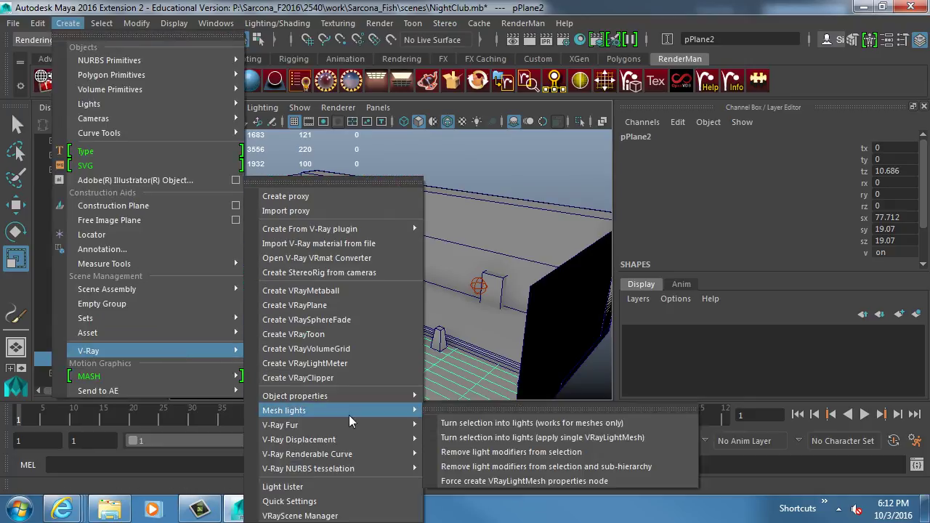
{"action": "mouse_move", "coordinate": [360, 425]}
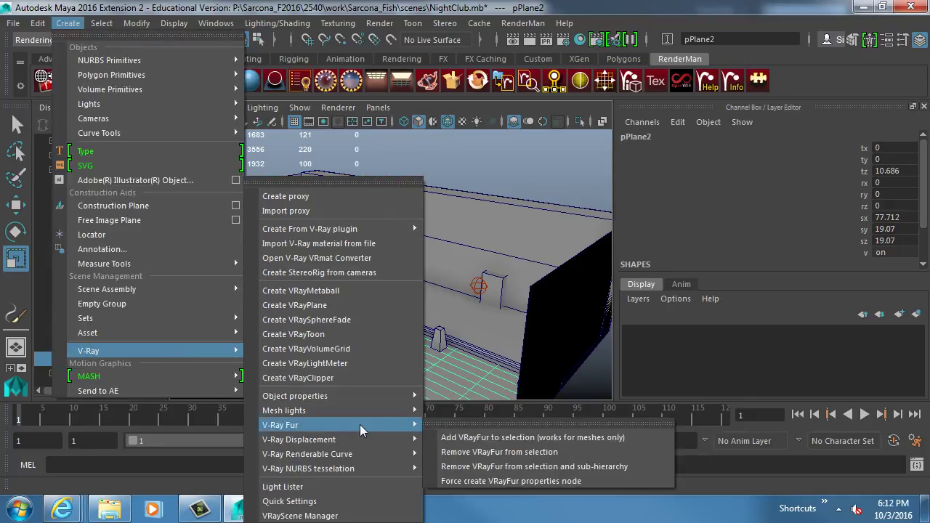
{"action": "left_click", "coordinate": [485, 437]}
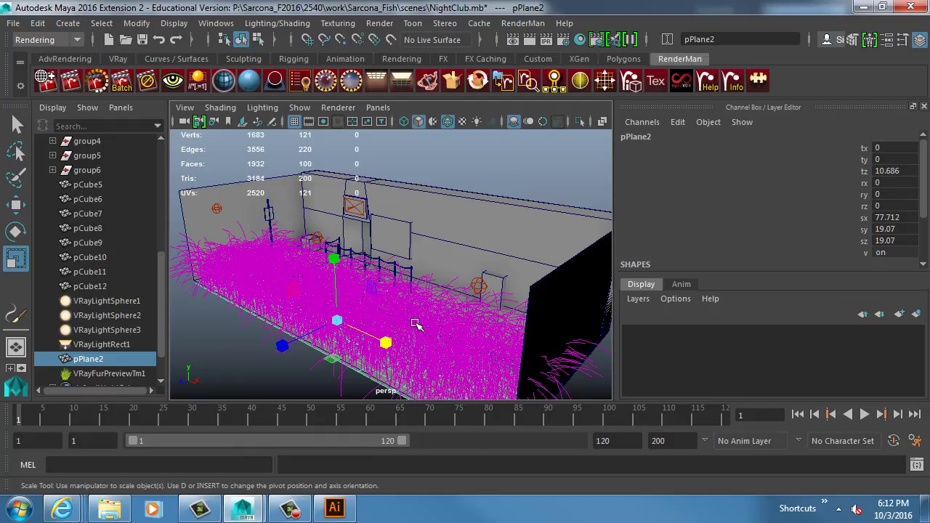
Step: Open the fur properties of the street plane and reduce the fur length to about 1.567
{"action": "left_click_drag", "start_coordinate": [400, 309], "coordinate": [417, 272], "text": "alt"}
{"action": "left_click", "coordinate": [420, 271]}
{"action": "key", "text": "ctrl+a"}
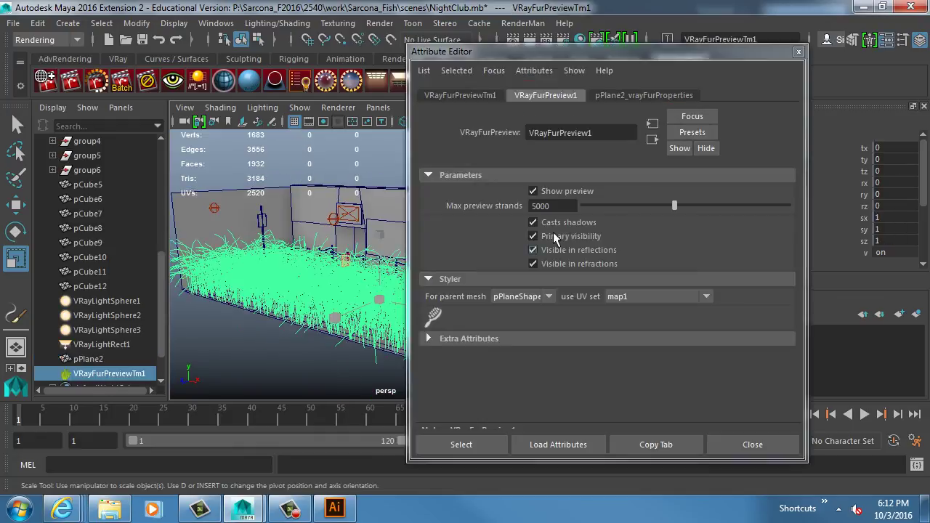
{"action": "left_click", "coordinate": [642, 96]}
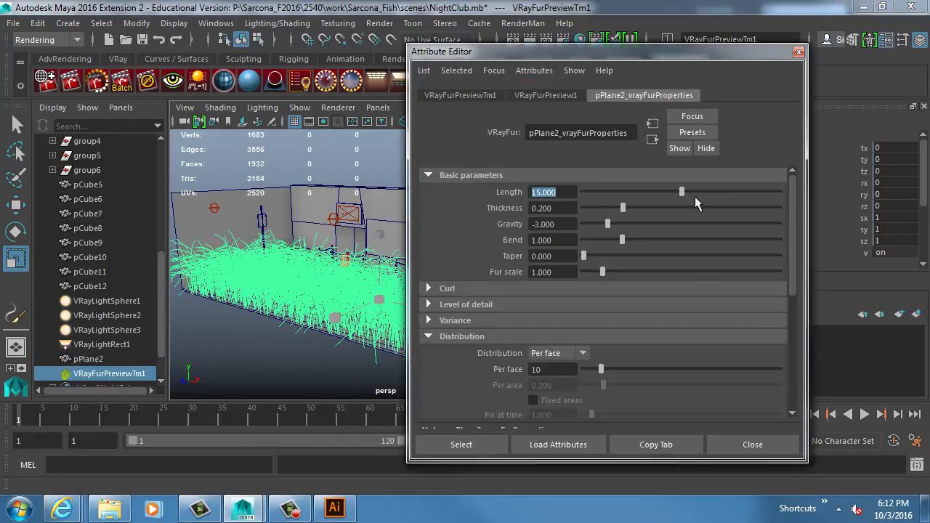
{"action": "left_click_drag", "start_coordinate": [679, 192], "coordinate": [594, 193]}
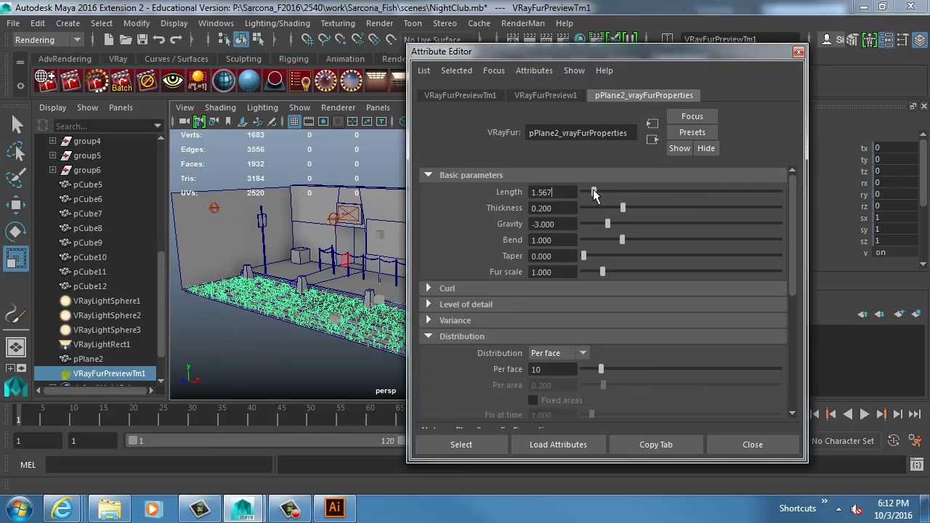
{"action": "left_click", "coordinate": [756, 445]}
Step: Frame the fur strip and club front, run a V-Ray test render, and close the frame buffer
{"action": "right_click_drag", "start_coordinate": [380, 305], "coordinate": [440, 305], "text": "alt"}
{"action": "left_click_drag", "start_coordinate": [440, 305], "coordinate": [405, 290], "text": "alt"}
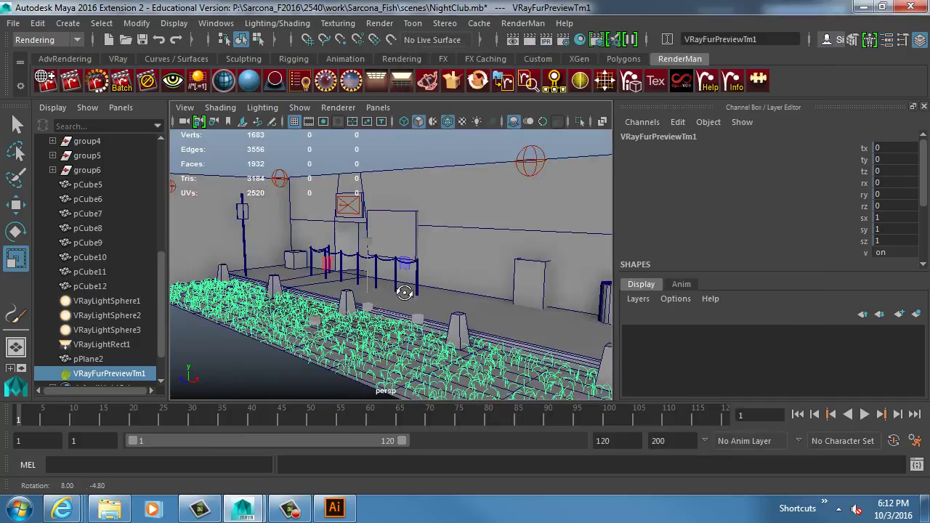
{"action": "right_click_drag", "start_coordinate": [405, 291], "coordinate": [430, 298], "text": "alt"}
{"action": "middle_click_drag", "start_coordinate": [430, 298], "coordinate": [407, 284], "text": "alt"}
{"action": "left_click", "coordinate": [528, 39]}
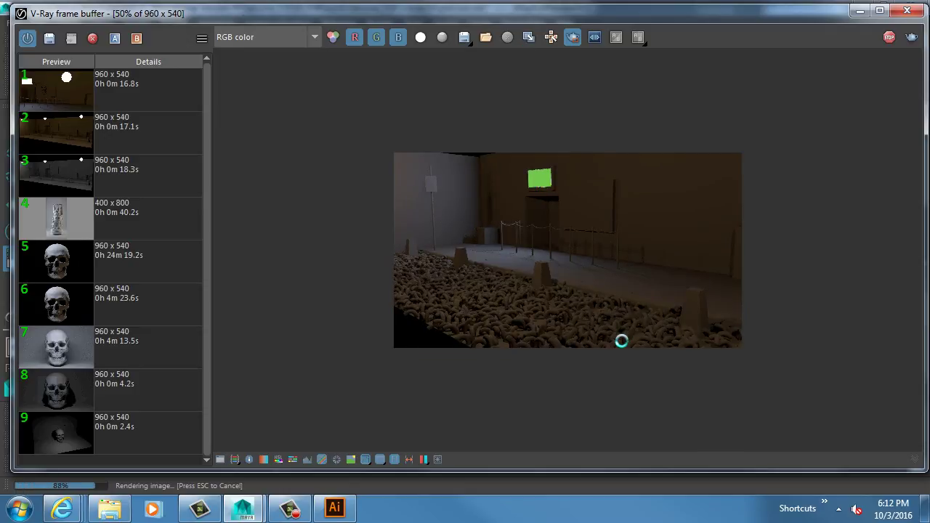
{"action": "left_click", "coordinate": [906, 11]}
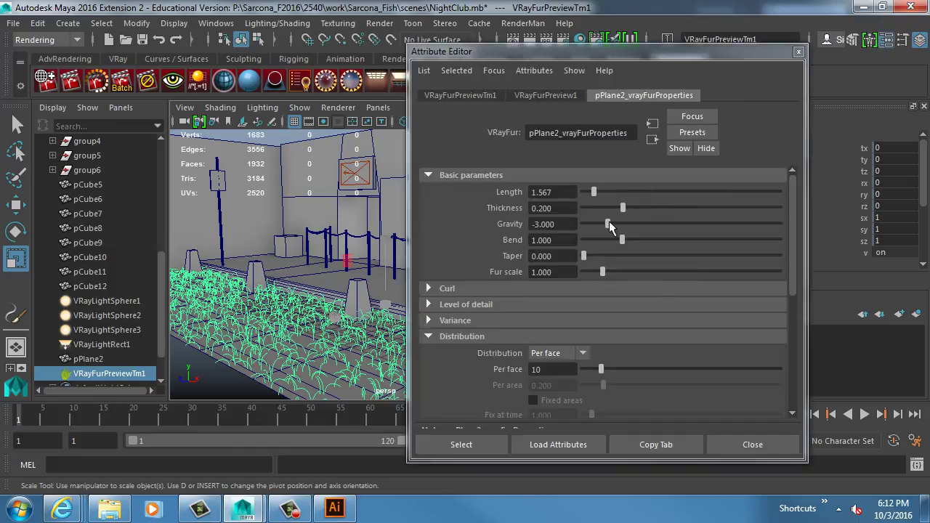
Step: Set the fur's thickness to 0.045, taper to about 0.955, bend to about 0.541 and length to 0.75
{"action": "double_click", "coordinate": [576, 209]}
{"action": "type", "text": "0.045"}
{"action": "key", "text": "Return"}
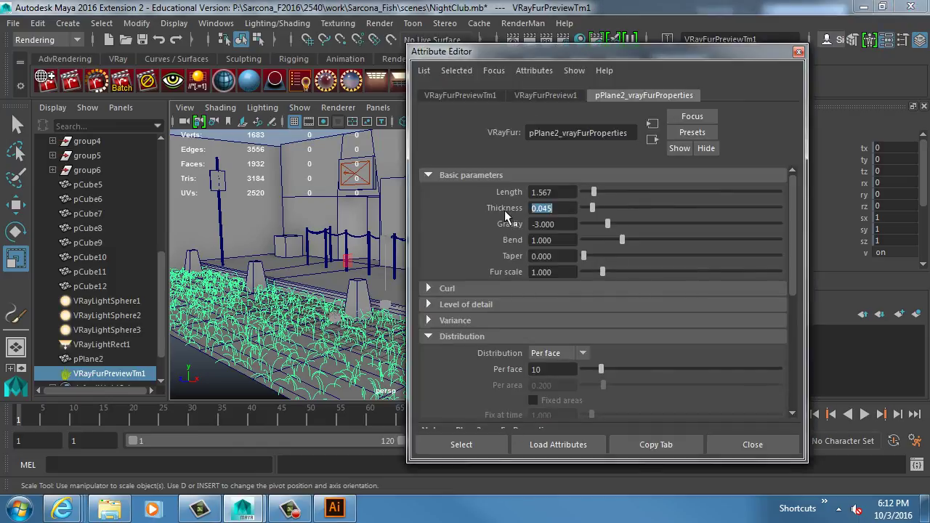
{"action": "left_click", "coordinate": [476, 287]}
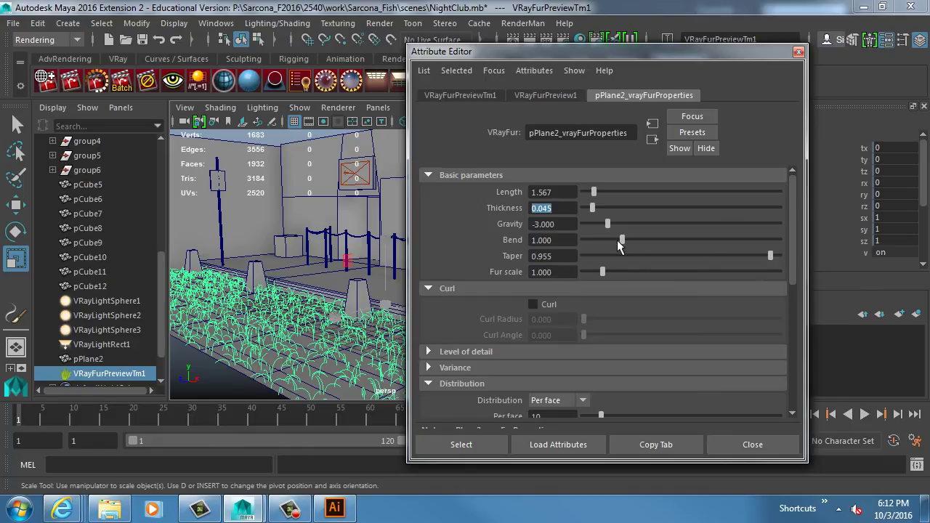
{"action": "left_click_drag", "start_coordinate": [618, 241], "coordinate": [604, 241]}
{"action": "left_click_drag", "start_coordinate": [552, 192], "coordinate": [531, 192]}
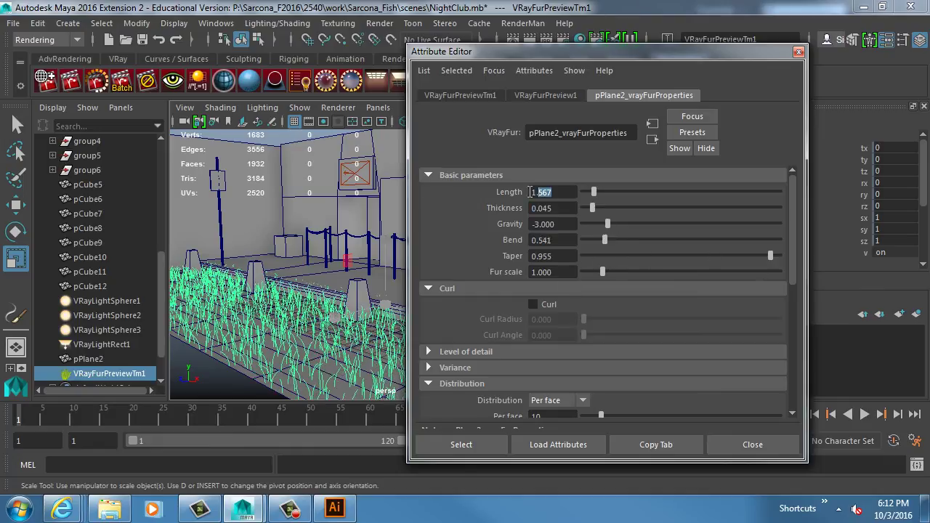
{"action": "key", "text": "Return"}
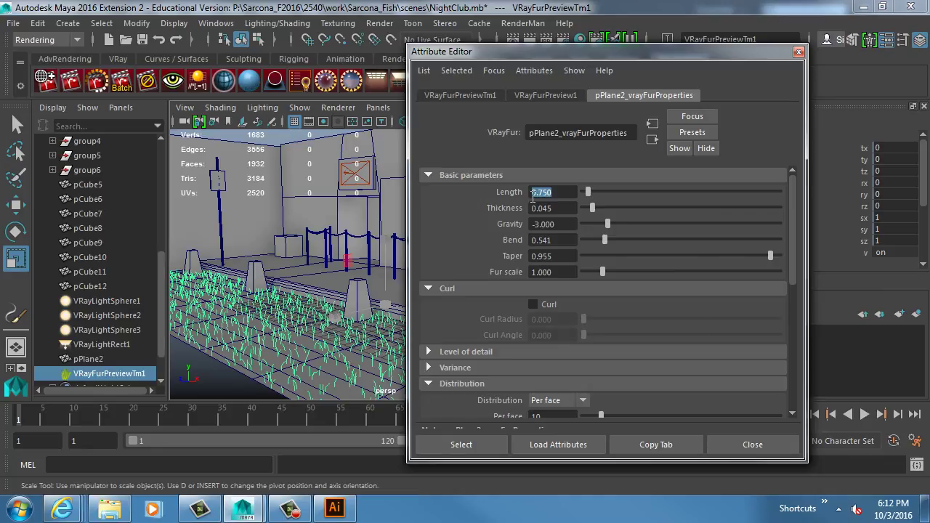
{"action": "left_click", "coordinate": [742, 440]}
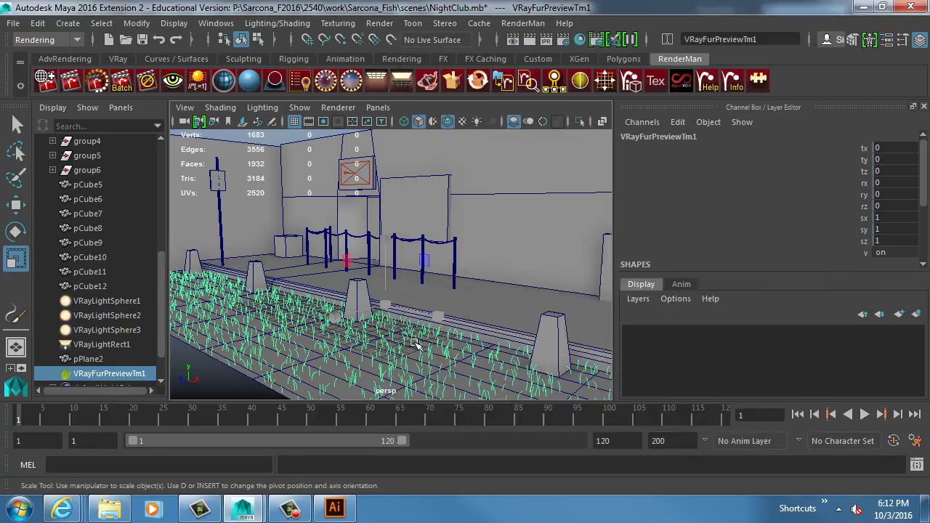
{"action": "key", "text": "space"}
{"action": "left_click", "coordinate": [68, 23]}
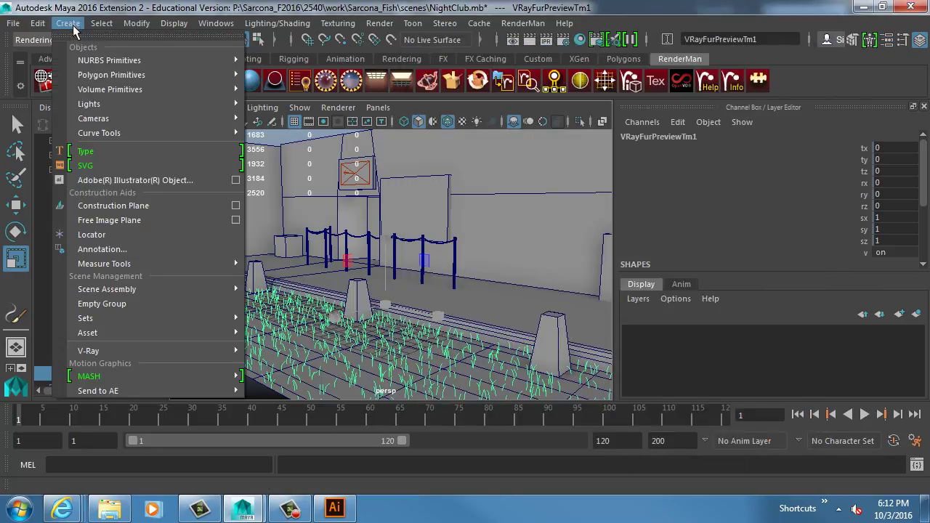
{"action": "mouse_move", "coordinate": [160, 355]}
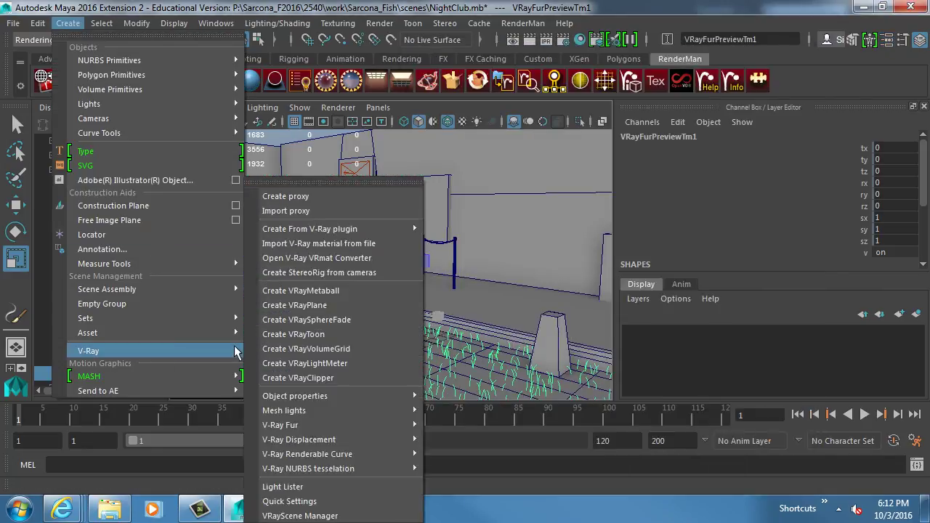
{"action": "mouse_move", "coordinate": [354, 424]}
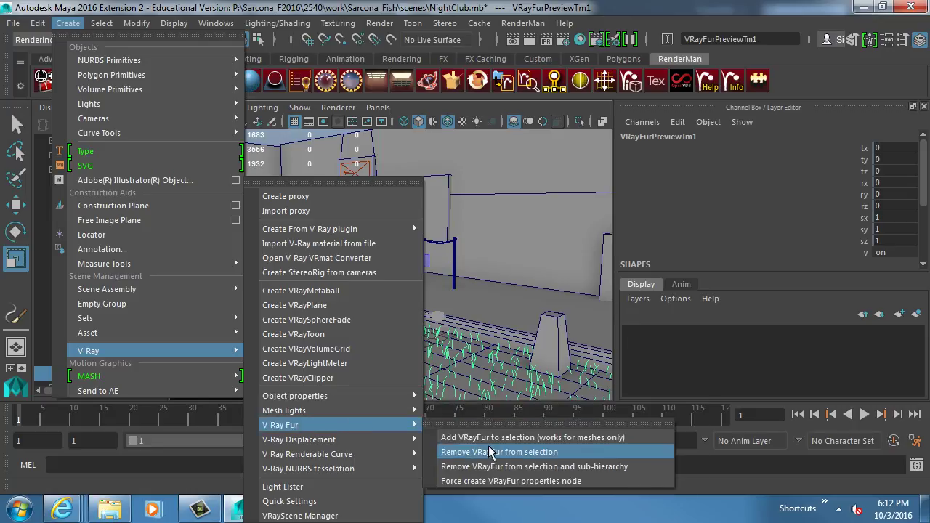
{"action": "left_click", "coordinate": [526, 437]}
{"action": "key", "text": "space"}
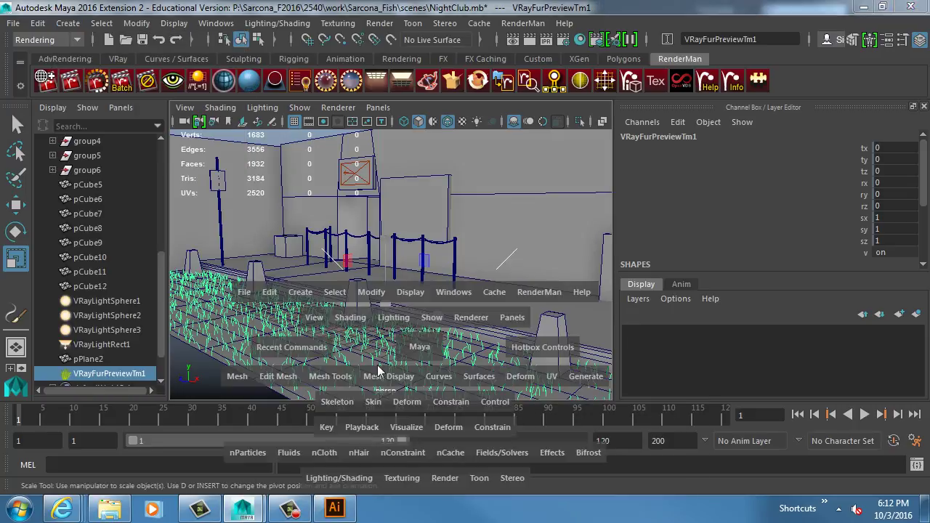
{"action": "left_click", "coordinate": [338, 474]}
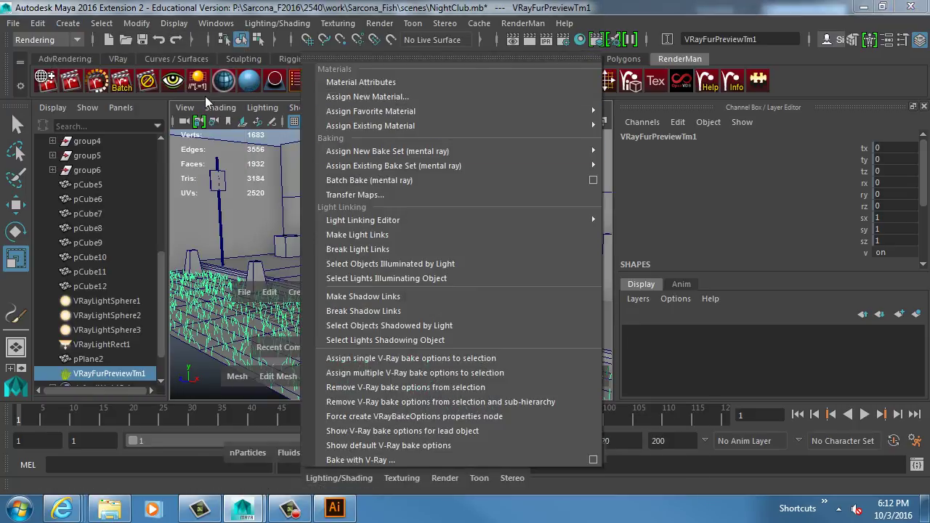
{"action": "left_click", "coordinate": [579, 59]}
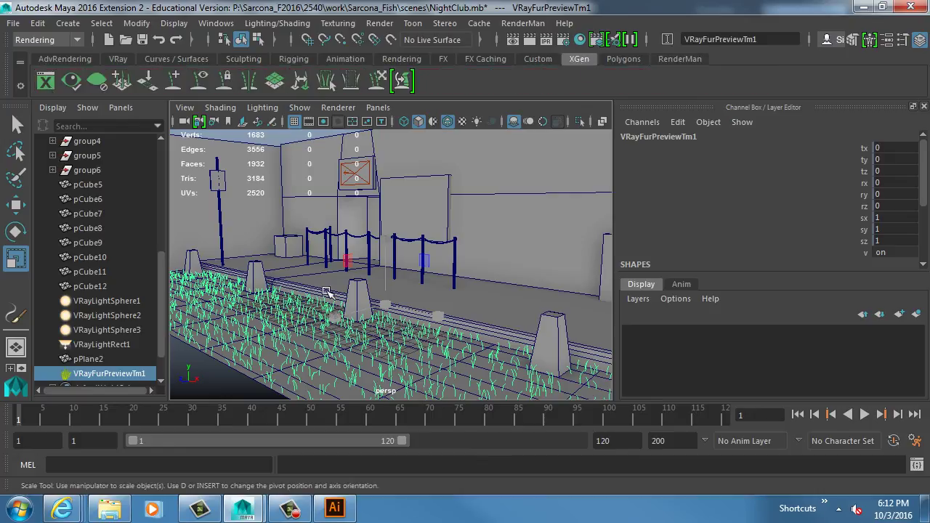
Step: Assign a new VRay Mtl Hair 3 material to the fur
{"action": "key", "text": "space"}
{"action": "left_click", "coordinate": [263, 429]}
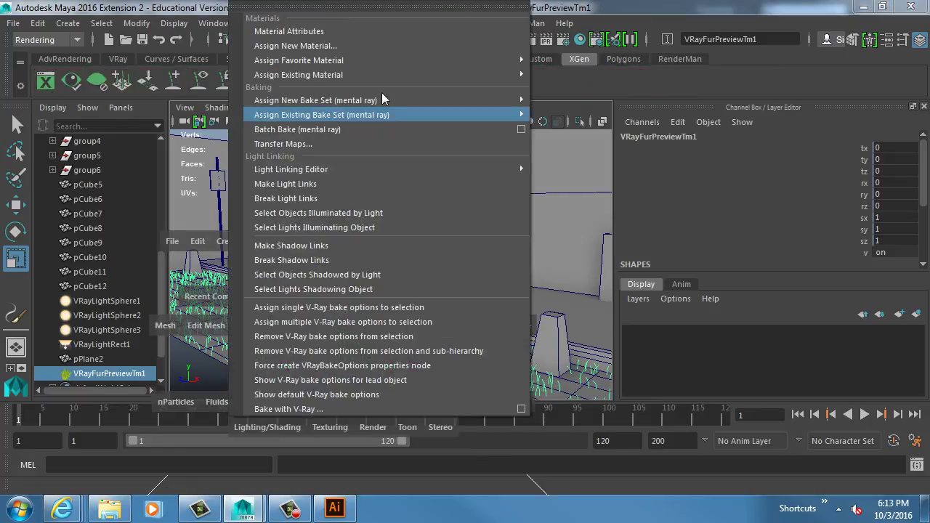
{"action": "left_click", "coordinate": [406, 46]}
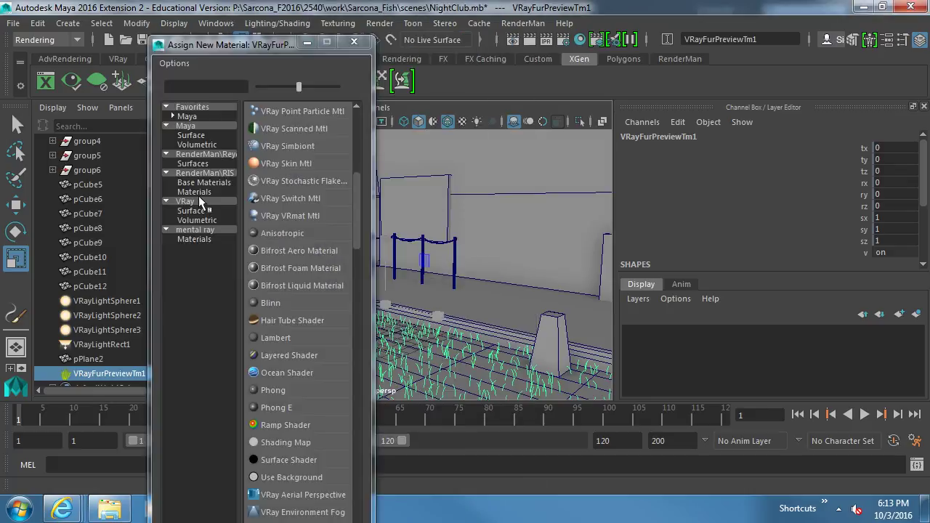
{"action": "left_click", "coordinate": [186, 202]}
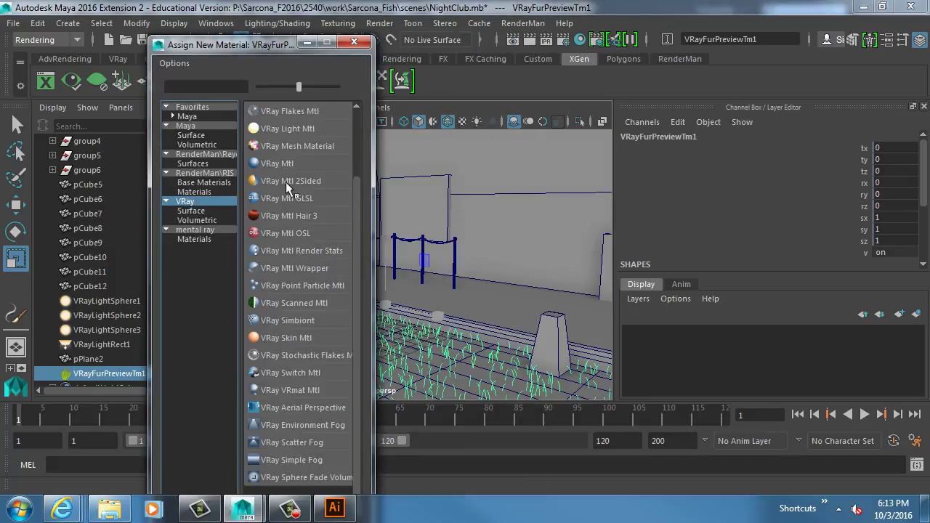
{"action": "left_click", "coordinate": [304, 217]}
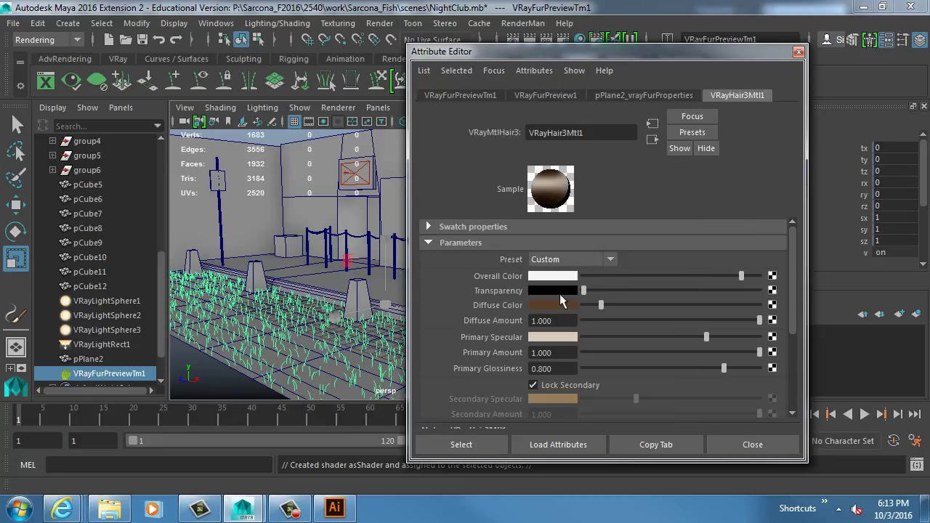
Step: Set the hair material's diffuse color to a muted green with hue about 103.8, saturation 0.571 and value 0.243
{"action": "left_click", "coordinate": [549, 304]}
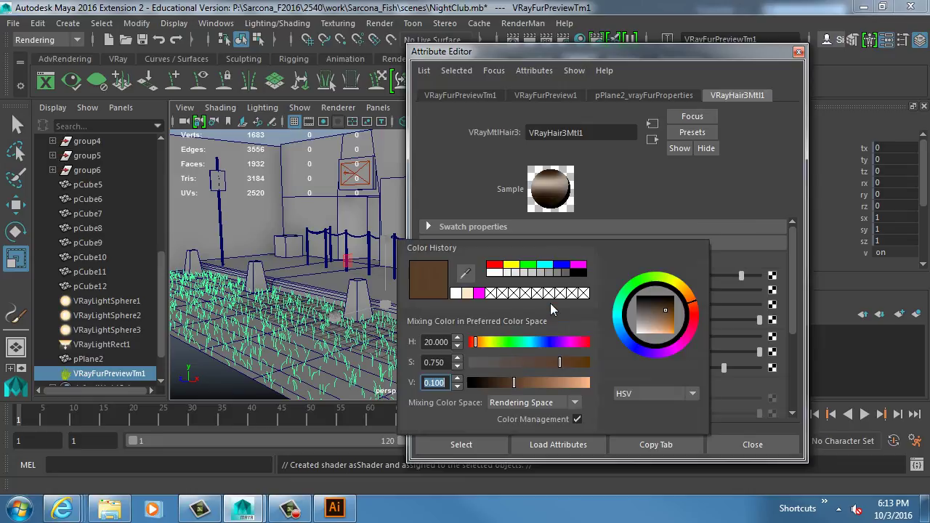
{"action": "left_click", "coordinate": [530, 265]}
{"action": "left_click_drag", "start_coordinate": [541, 362], "coordinate": [503, 342]}
{"action": "left_click_drag", "start_coordinate": [551, 382], "coordinate": [546, 381]}
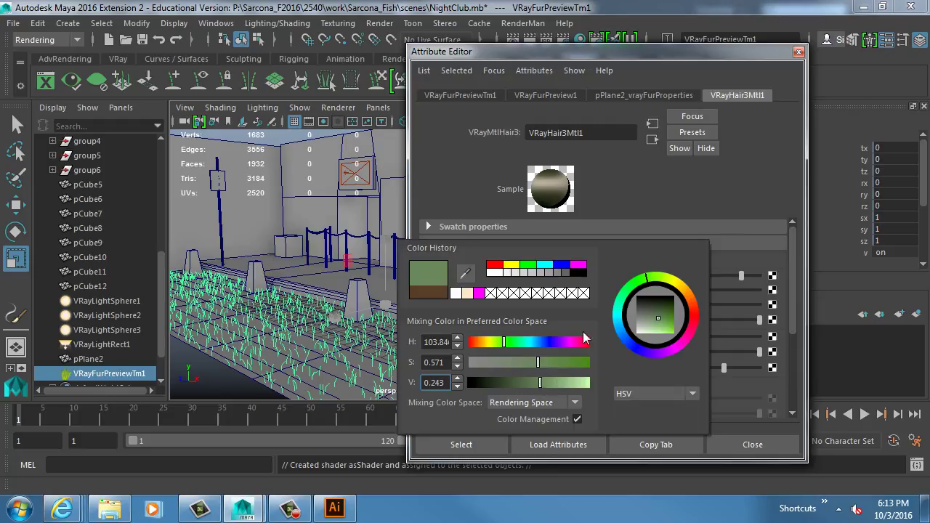
Step: Review the current grass render in the V-Ray frame buffer, and close the frame buffer
{"action": "left_click", "coordinate": [799, 52]}
{"action": "left_click", "coordinate": [532, 41]}
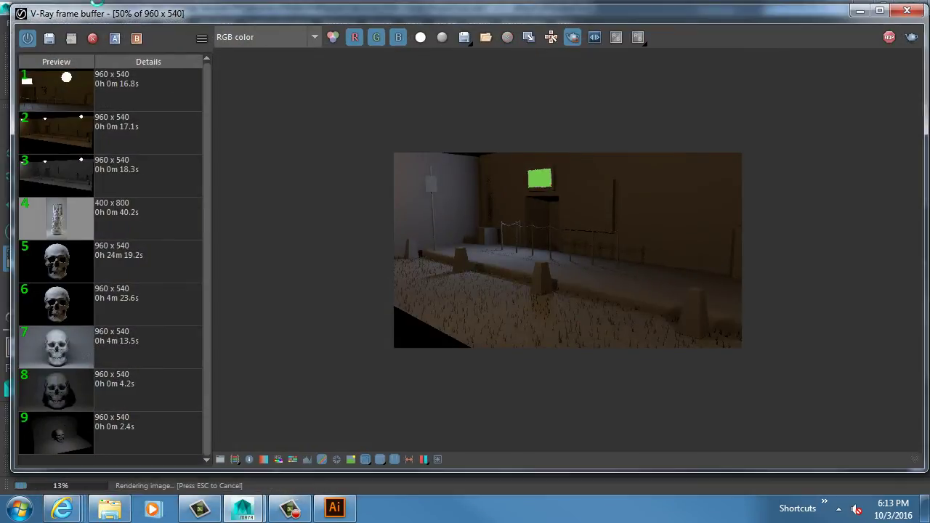
{"action": "left_click", "coordinate": [22, 15]}
{"action": "left_click", "coordinate": [51, 120]}
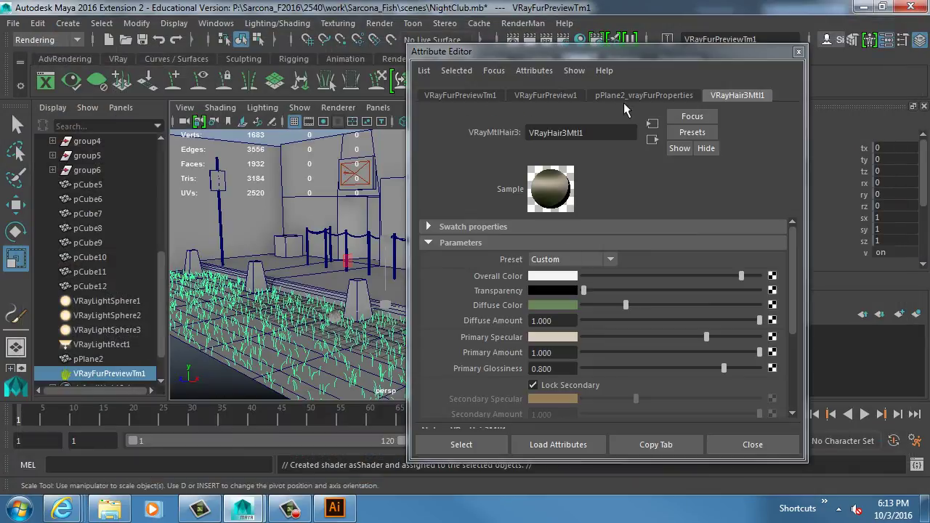
Step: Switch the fur's distribution to per area, set its per-area density to 20, and close the fur attributes
{"action": "left_click", "coordinate": [621, 97]}
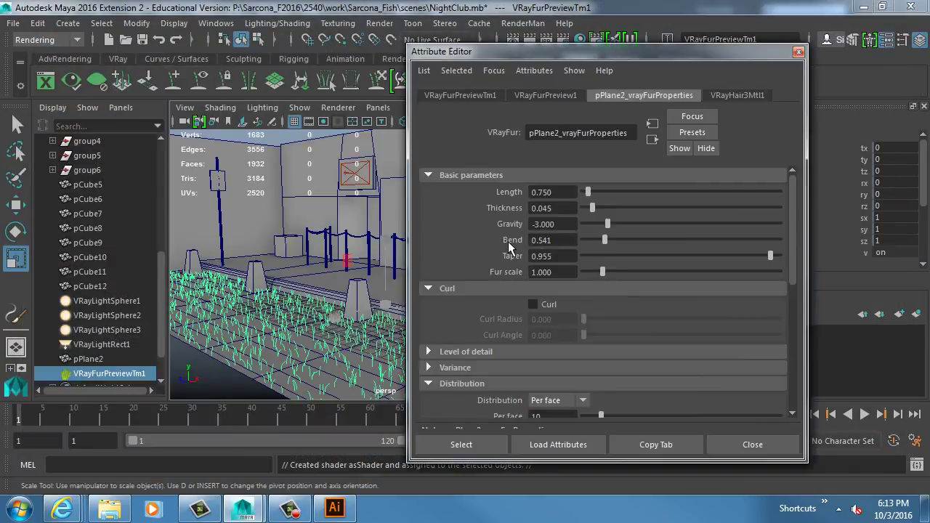
{"action": "scroll", "coordinate": [497, 276], "scroll_direction": "down", "scroll_amount": 4}
{"action": "double_click", "coordinate": [530, 286]}
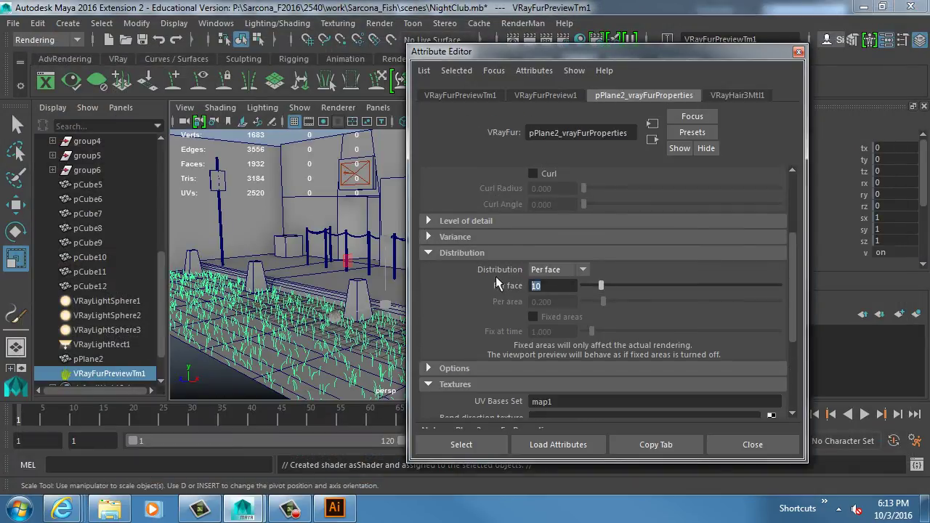
{"action": "left_click", "coordinate": [548, 271]}
{"action": "left_click", "coordinate": [550, 299]}
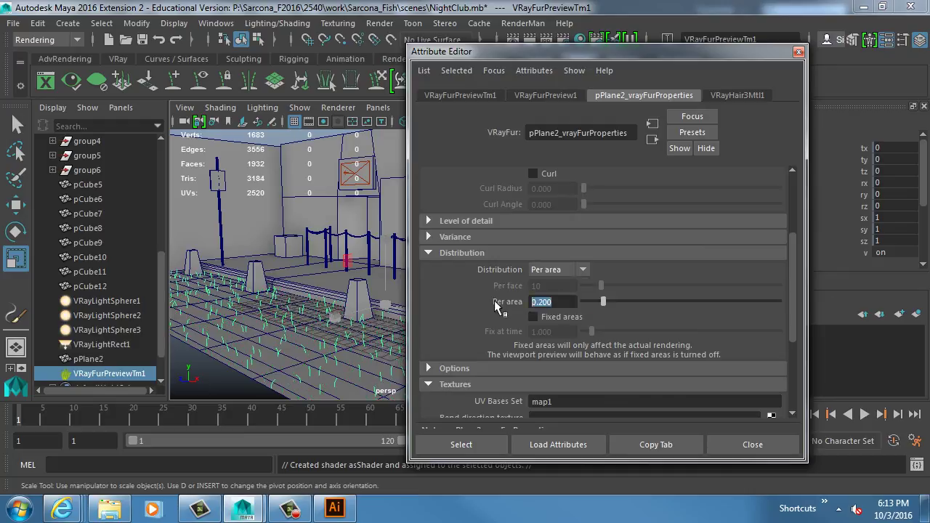
{"action": "type", "text": "10"}
{"action": "key", "text": "Return"}
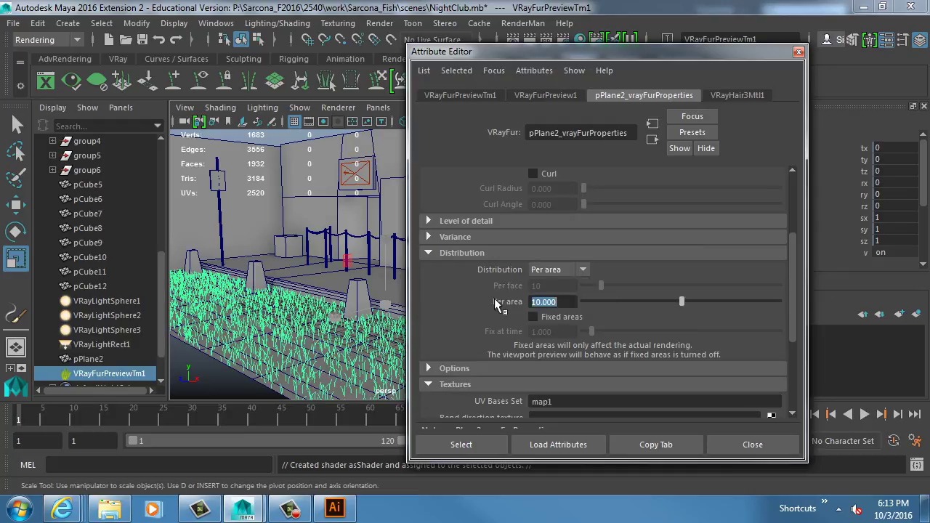
{"action": "type", "text": "203"}
{"action": "key", "text": "Return"}
{"action": "type", "text": "20"}
{"action": "key", "text": "Return"}
{"action": "left_click", "coordinate": [749, 445]}
Step: Frame the grass, bollards and rope barrier more closely and start a V-Ray test render
{"action": "scroll", "coordinate": [404, 327], "scroll_direction": "up", "scroll_amount": 3}
{"action": "left_click_drag", "start_coordinate": [413, 315], "coordinate": [366, 284], "text": "alt"}
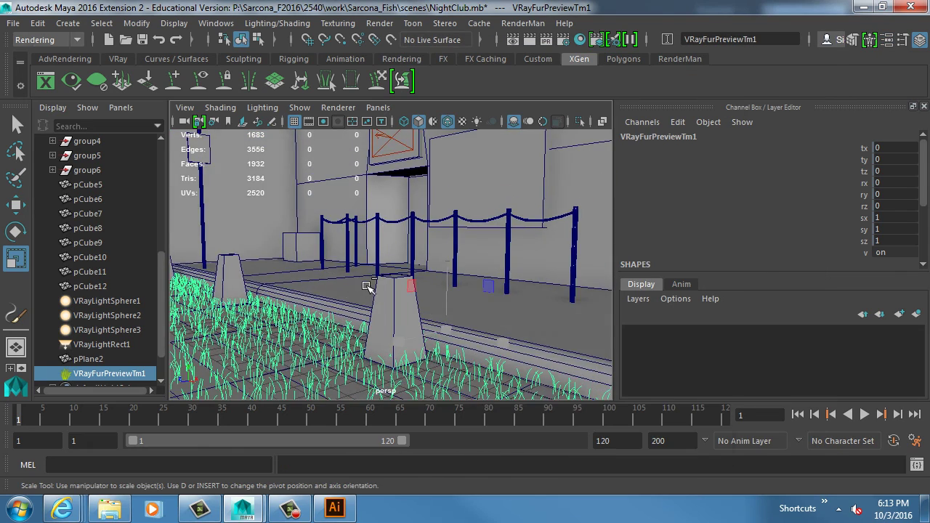
{"action": "key", "text": "ctrl+r"}
{"action": "key", "text": "Escape"}
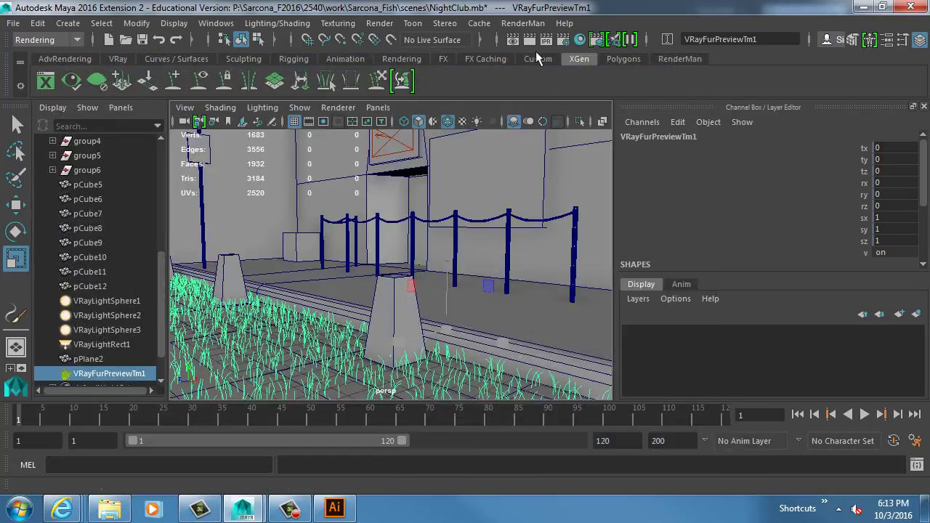
{"action": "left_click", "coordinate": [529, 39]}
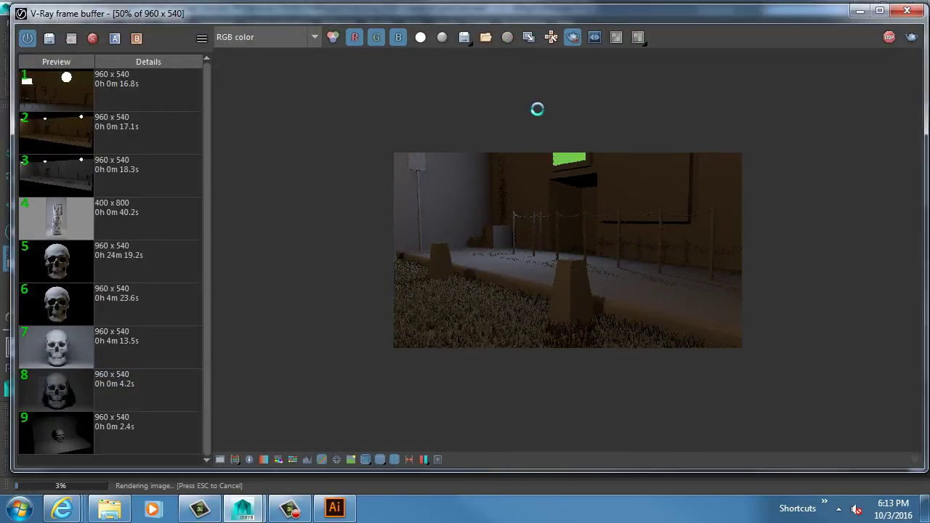
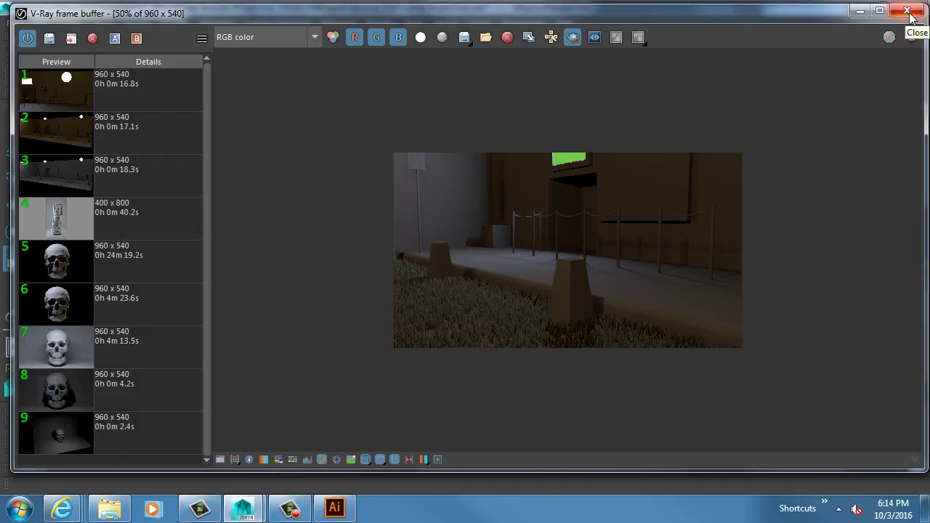
Step: Close the render window and set the grass fur's Per area density to 5
{"action": "left_click", "coordinate": [911, 14]}
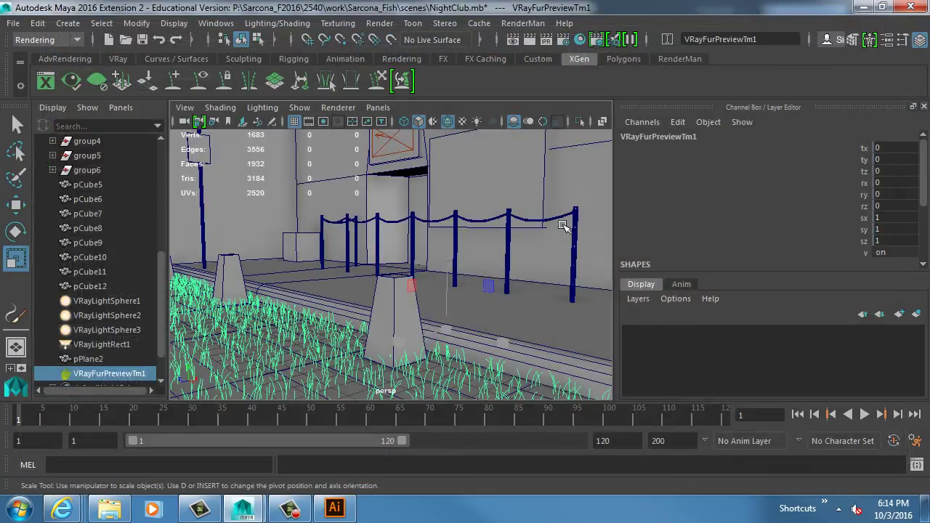
{"action": "left_click_drag", "start_coordinate": [405, 326], "coordinate": [504, 322], "text": "alt"}
{"action": "right_click_drag", "start_coordinate": [504, 322], "coordinate": [412, 320], "text": "alt"}
{"action": "left_click_drag", "start_coordinate": [411, 309], "coordinate": [409, 332], "text": "alt"}
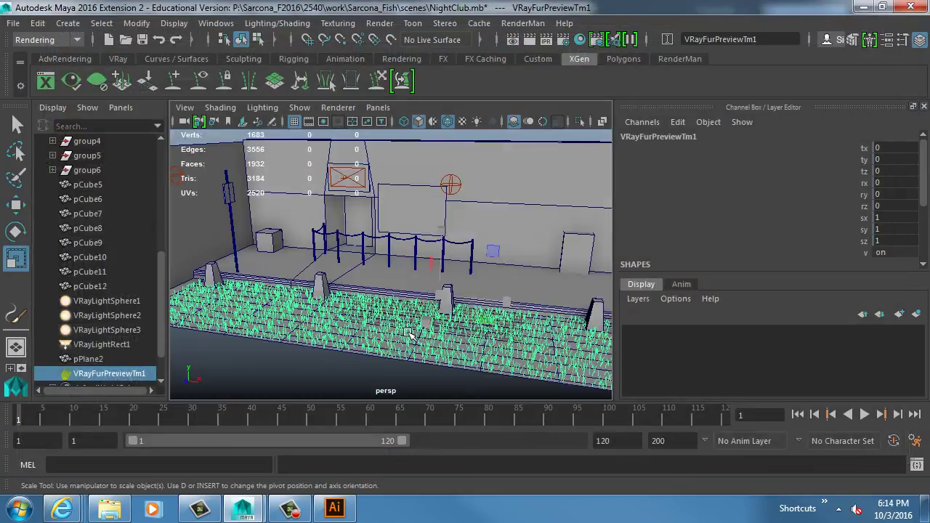
{"action": "key", "text": "ctrl+a"}
{"action": "left_click_drag", "start_coordinate": [573, 298], "coordinate": [508, 296]}
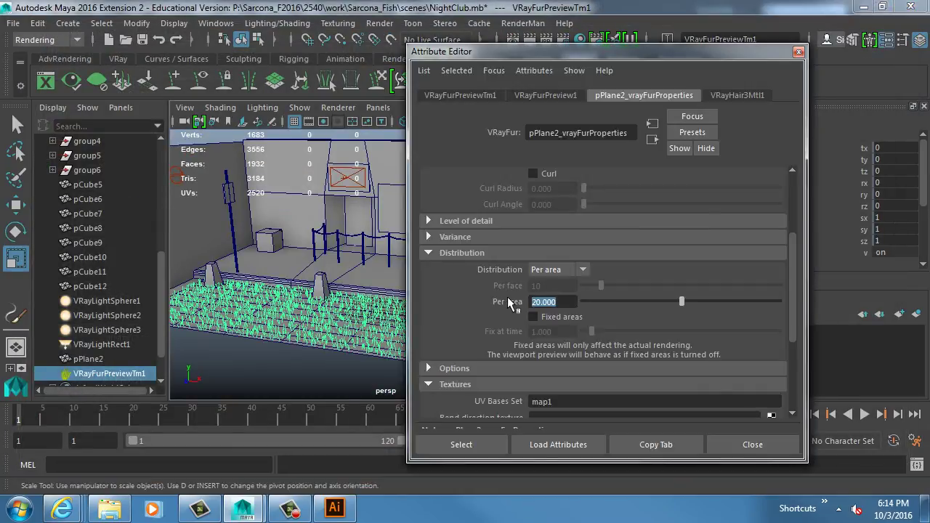
{"action": "type", "text": "5"}
{"action": "key", "text": "Return"}
Step: Switch the fur distribution to Per face with a count of 1 and close its attributes
{"action": "left_click", "coordinate": [570, 270]}
{"action": "left_click", "coordinate": [592, 284]}
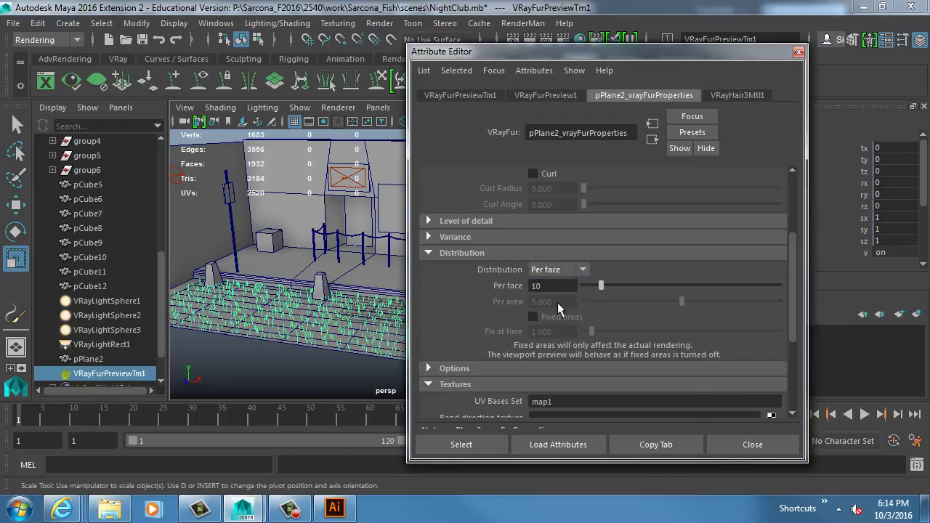
{"action": "type", "text": "1"}
{"action": "key", "text": "Return"}
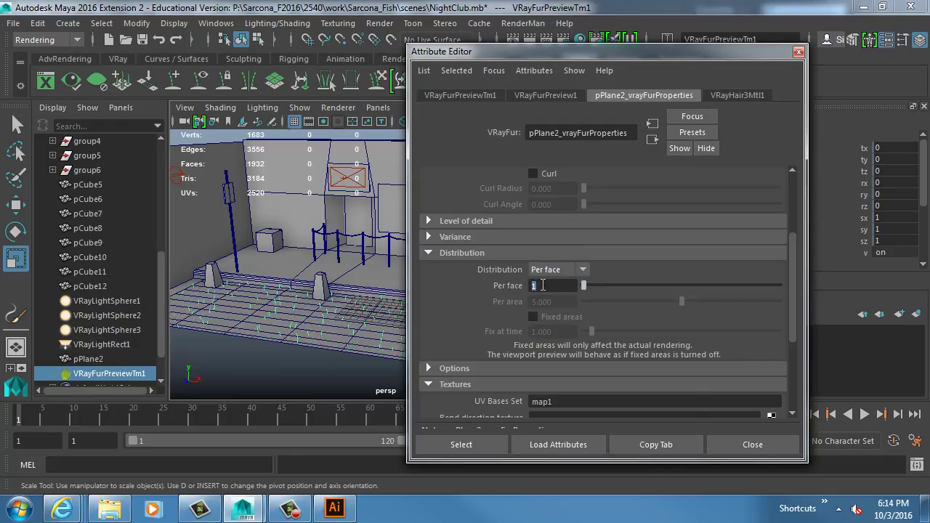
{"action": "left_click", "coordinate": [753, 444]}
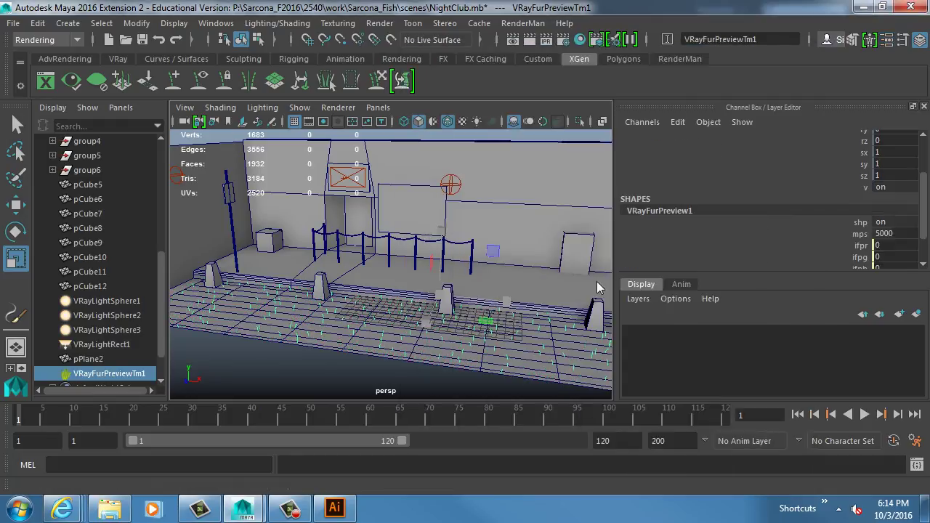
Step: Select the grass plane and set both its width and height subdivisions to 1
{"action": "left_click", "coordinate": [688, 234]}
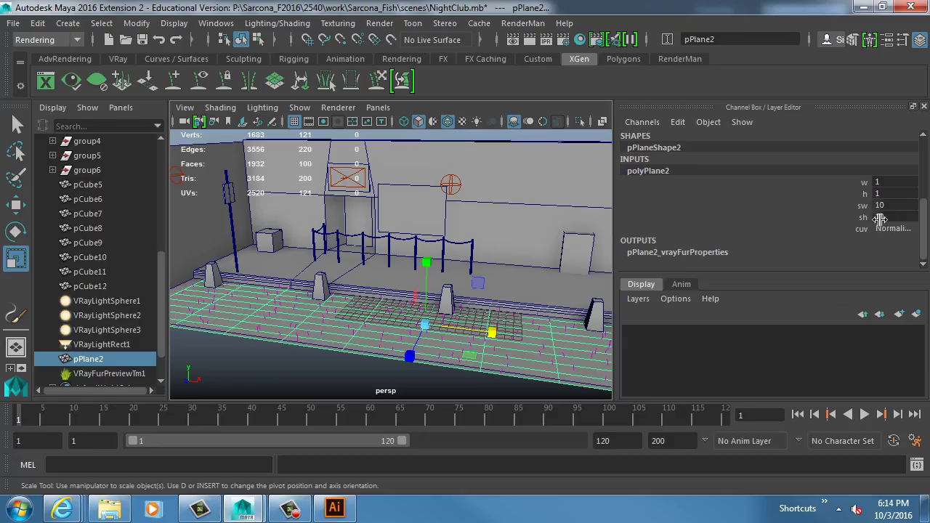
{"action": "left_click_drag", "start_coordinate": [883, 205], "coordinate": [883, 217]}
{"action": "type", "text": "1"}
{"action": "key", "text": "Return"}
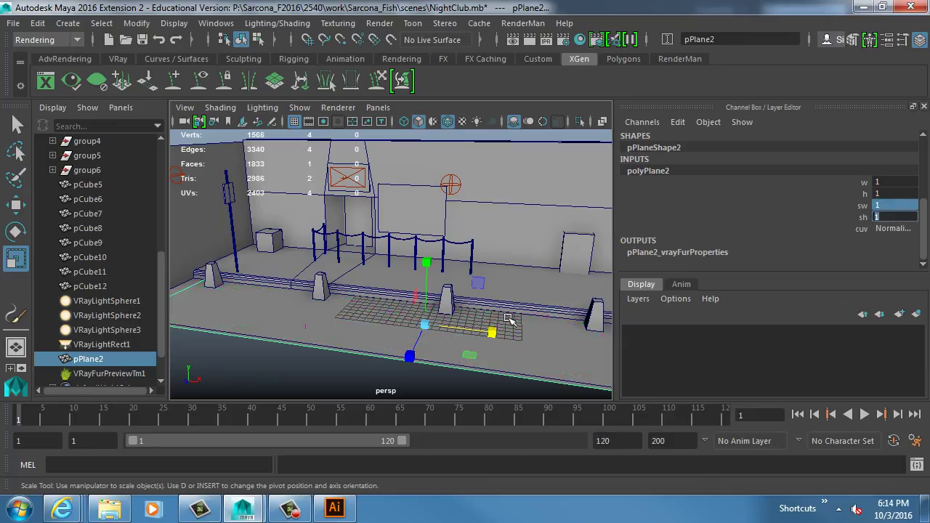
Step: Scale the grass plane down to a small patch and move it onto the sidewalk near the curb
{"action": "left_click_drag", "start_coordinate": [452, 331], "coordinate": [380, 265]}
{"action": "key", "text": "w"}
{"action": "key", "text": "r"}
{"action": "key", "text": "w"}
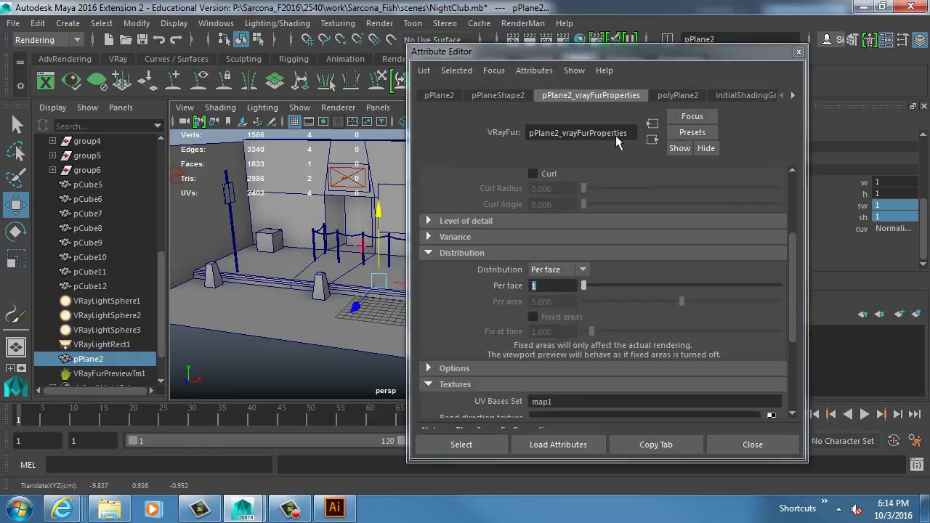
Step: Set the patch's fur count to 12 per face and try the Level of detail option on and off
{"action": "type", "text": "12"}
{"action": "key", "text": "Tab"}
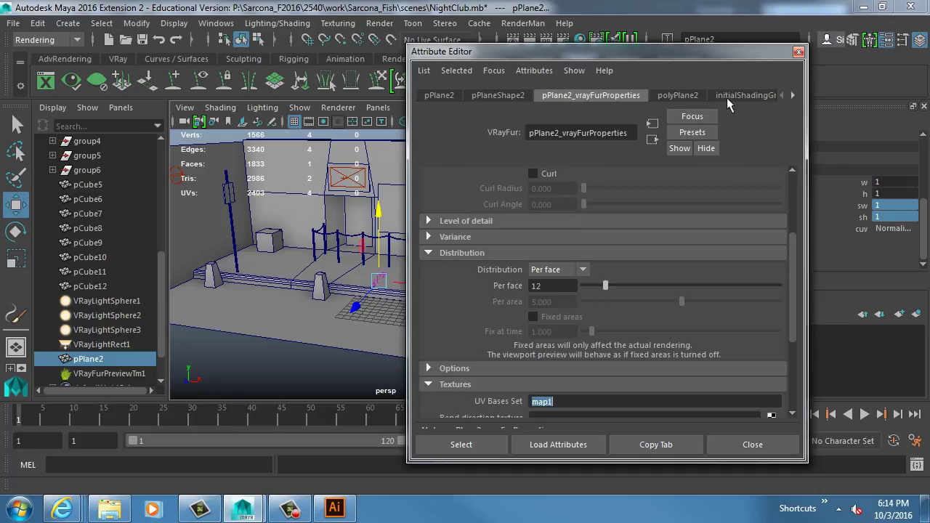
{"action": "scroll", "coordinate": [550, 220], "scroll_direction": "up", "scroll_amount": 3}
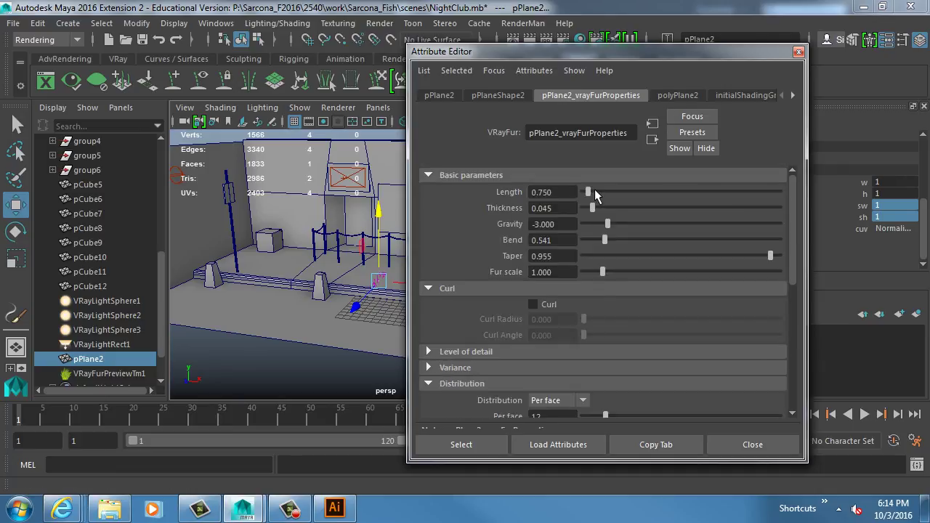
{"action": "left_click", "coordinate": [485, 353]}
{"action": "scroll", "coordinate": [511, 313], "scroll_direction": "down", "scroll_amount": 2}
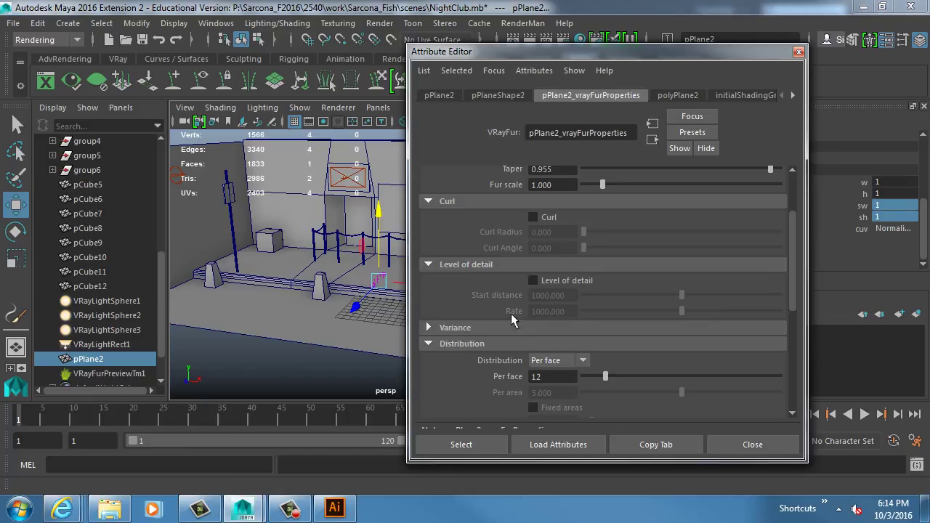
{"action": "left_click", "coordinate": [559, 282]}
{"action": "left_click", "coordinate": [559, 282]}
Step: Set the fur's Length variance to 1
{"action": "left_click", "coordinate": [476, 325]}
{"action": "scroll", "coordinate": [573, 302], "scroll_direction": "down", "scroll_amount": 1}
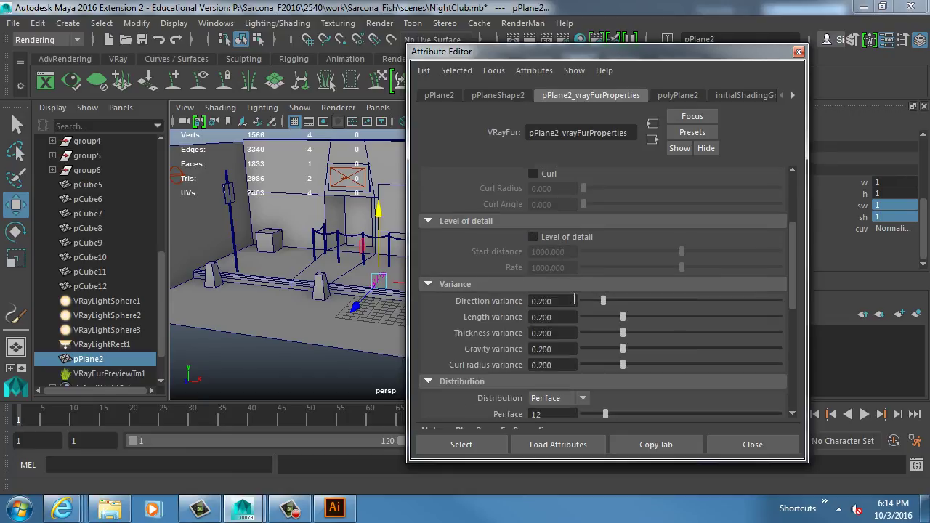
{"action": "left_click_drag", "start_coordinate": [623, 318], "coordinate": [756, 317]}
{"action": "double_click", "coordinate": [571, 318]}
{"action": "type", "text": "1"}
{"action": "key", "text": "Tab"}
{"action": "left_click_drag", "start_coordinate": [417, 304], "coordinate": [467, 303]}
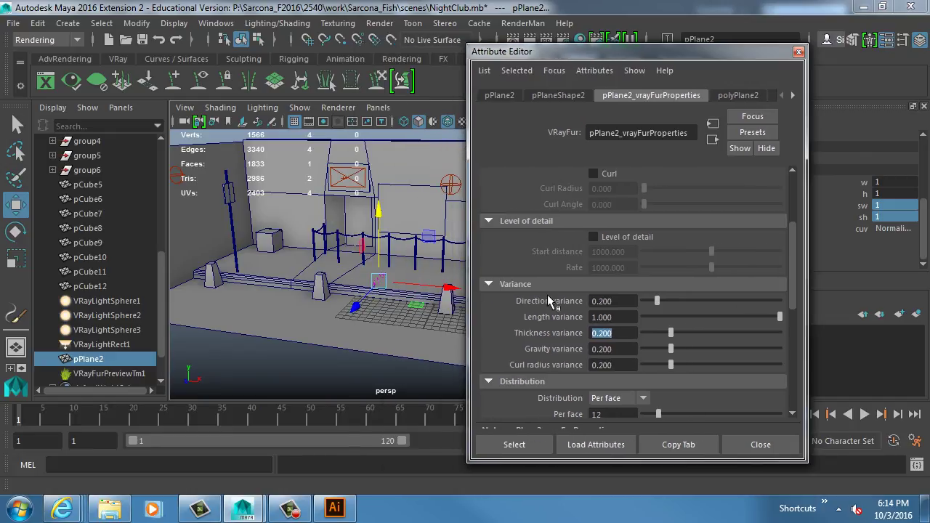
Step: Increase the fur's Length to 1.784 and bring the patch closer into view
{"action": "scroll", "coordinate": [547, 294], "scroll_direction": "up", "scroll_amount": 3}
{"action": "left_click_drag", "start_coordinate": [657, 193], "coordinate": [652, 194]}
{"action": "scroll", "coordinate": [332, 264], "scroll_direction": "up", "scroll_amount": 5}
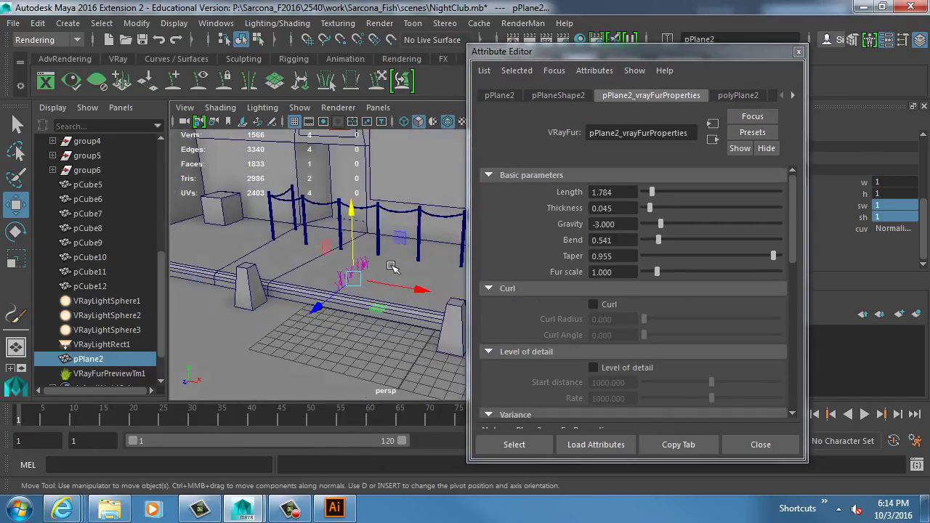
Step: Render the current perspective view in V-Ray, inspect the fur strands on the sidewalk up close, and close the render
{"action": "key", "text": "4"}
{"action": "key", "text": "5"}
{"action": "left_click_drag", "start_coordinate": [393, 267], "coordinate": [378, 276], "text": "alt"}
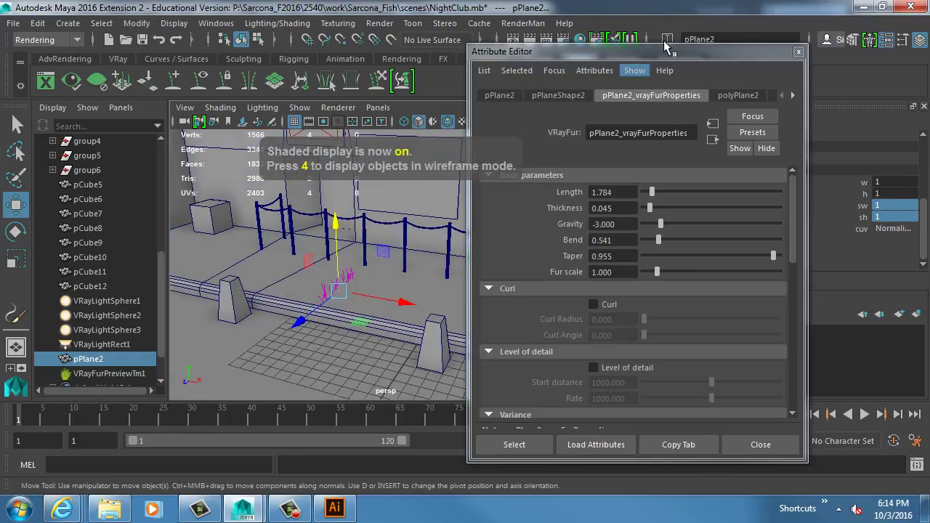
{"action": "left_click", "coordinate": [538, 39]}
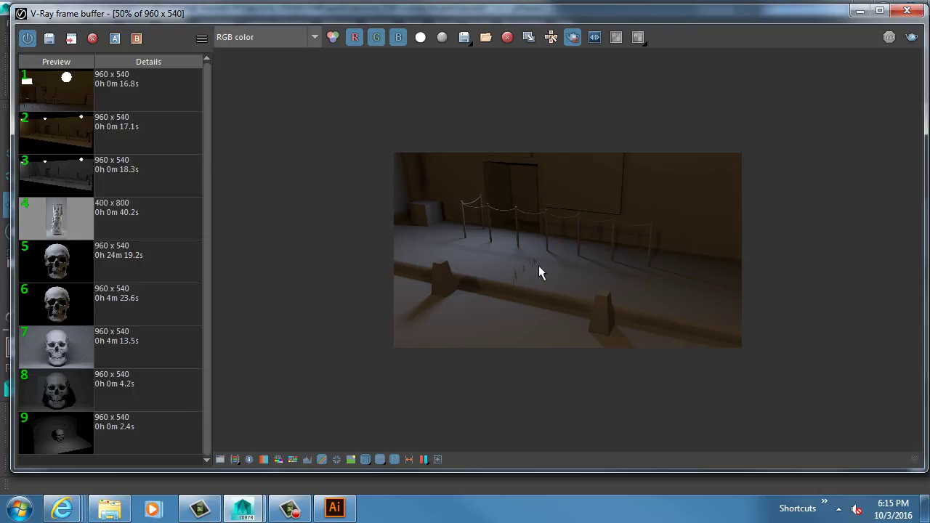
{"action": "scroll", "coordinate": [569, 269], "scroll_direction": "up", "scroll_amount": 4}
{"action": "middle_click_drag", "start_coordinate": [364, 262], "coordinate": [495, 196]}
{"action": "scroll", "coordinate": [465, 234], "scroll_direction": "up", "scroll_amount": 1}
{"action": "middle_click_drag", "start_coordinate": [405, 259], "coordinate": [512, 226]}
{"action": "scroll", "coordinate": [512, 226], "scroll_direction": "down", "scroll_amount": 1}
{"action": "scroll", "coordinate": [513, 234], "scroll_direction": "down", "scroll_amount": 2}
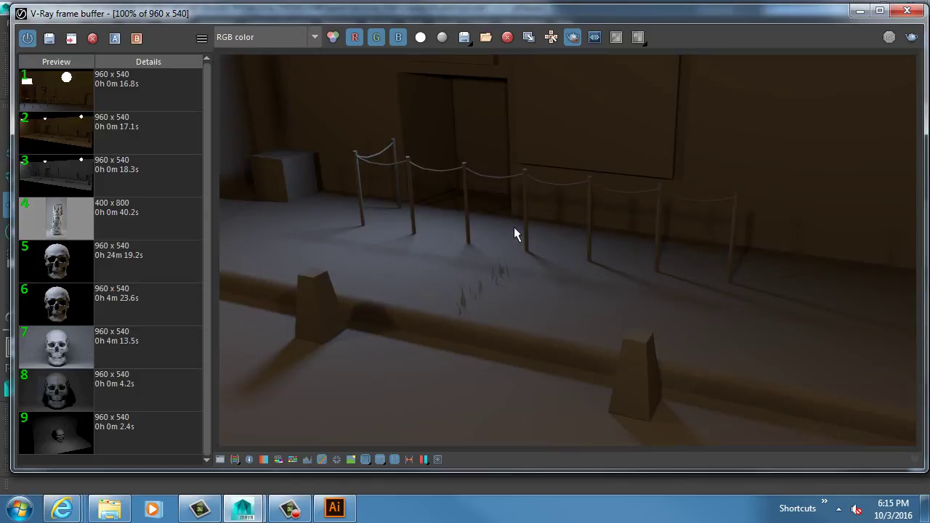
{"action": "left_click", "coordinate": [907, 11]}
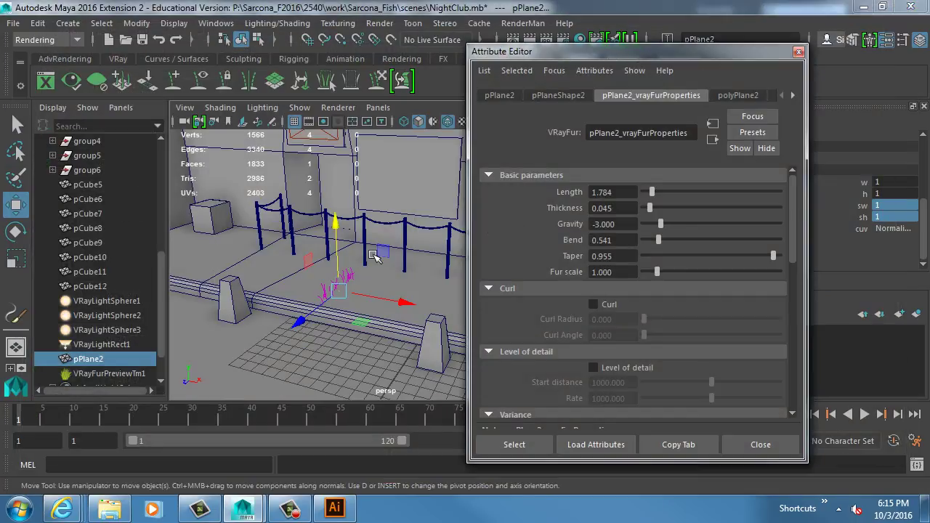
Step: Close the fur attributes and delete the fur-covered plane from the scene
{"action": "left_click", "coordinate": [758, 450]}
{"action": "right_click_drag", "start_coordinate": [550, 314], "coordinate": [480, 296], "text": "alt"}
{"action": "middle_click_drag", "start_coordinate": [476, 294], "coordinate": [477, 336], "text": "alt"}
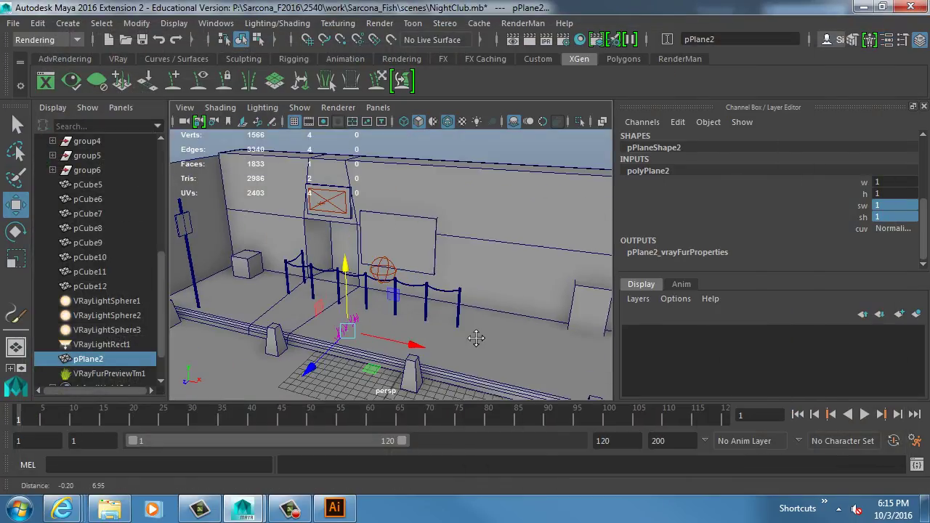
{"action": "key", "text": "Delete"}
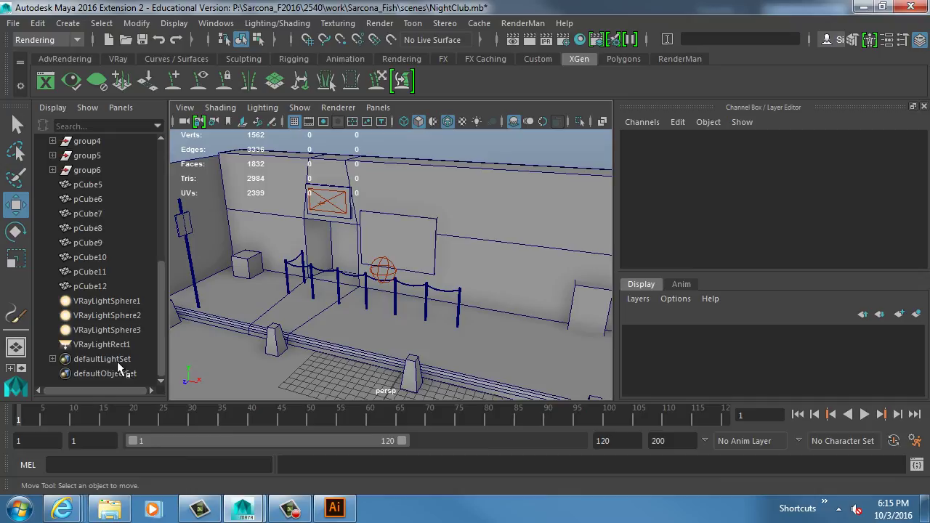
Step: Examine the middle curb pillar and one of the rope barrier posts up close
{"action": "left_click_drag", "start_coordinate": [436, 291], "coordinate": [366, 284], "text": "alt"}
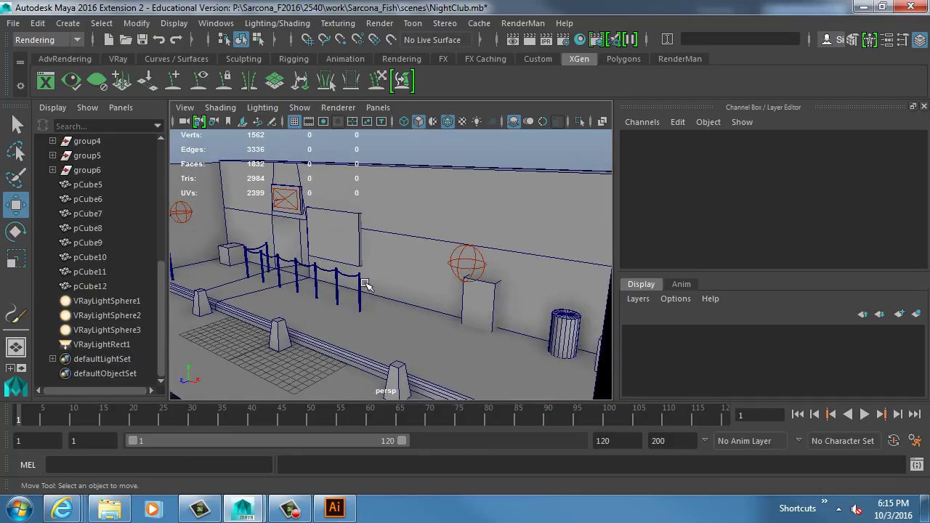
{"action": "right_click_drag", "start_coordinate": [367, 284], "coordinate": [338, 284], "text": "alt"}
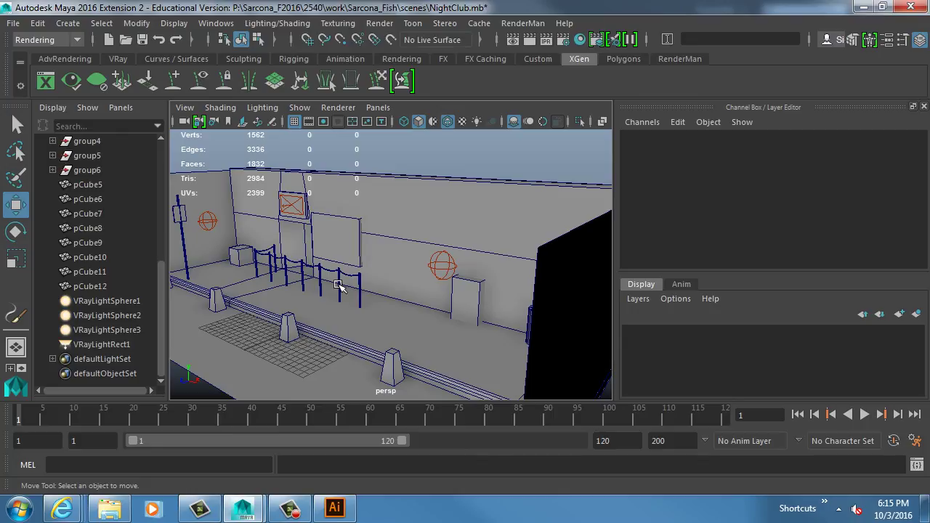
{"action": "left_click", "coordinate": [290, 325]}
{"action": "key", "text": "f"}
{"action": "left_click_drag", "start_coordinate": [320, 320], "coordinate": [464, 234], "text": "alt"}
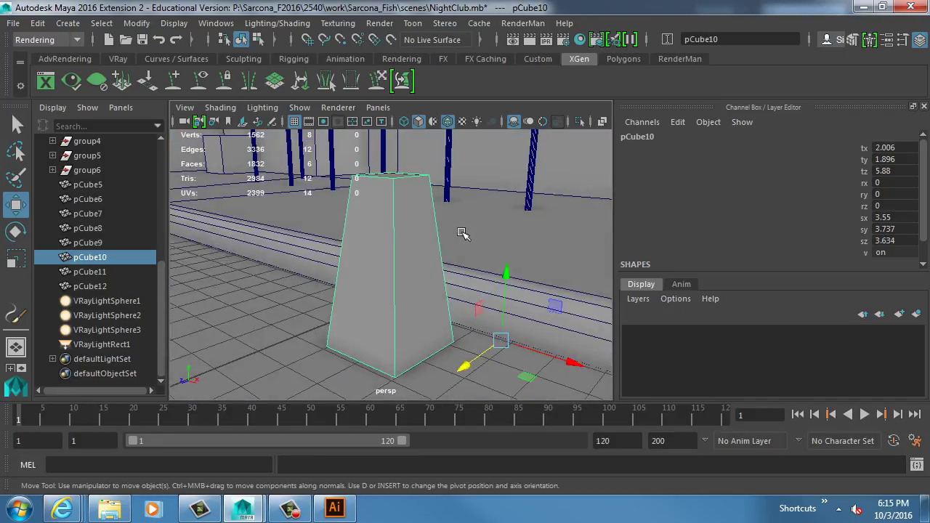
{"action": "left_click", "coordinate": [534, 163]}
{"action": "key", "text": "f"}
{"action": "left_click_drag", "start_coordinate": [482, 194], "coordinate": [392, 280], "text": "alt"}
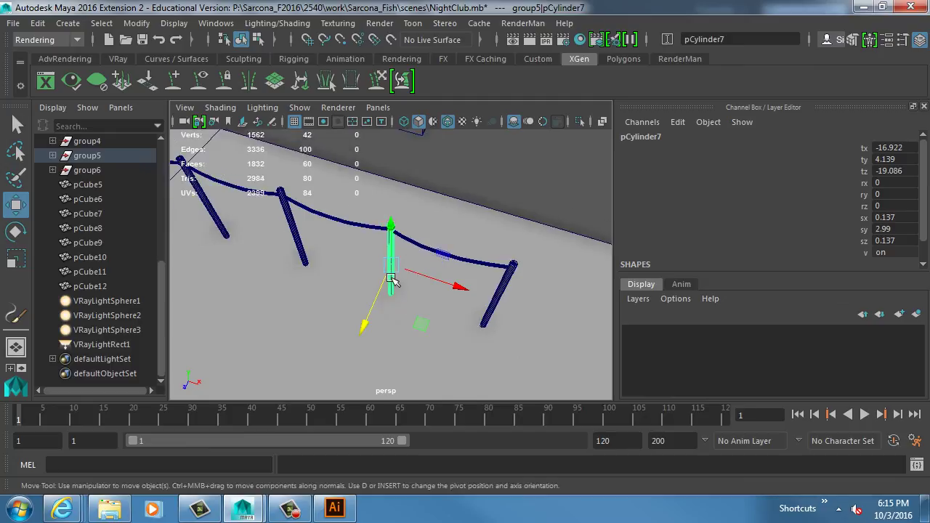
{"action": "left_click_drag", "start_coordinate": [410, 319], "coordinate": [398, 285], "text": "alt"}
{"action": "right_click_drag", "start_coordinate": [398, 285], "coordinate": [272, 266], "text": "alt"}
{"action": "middle_click_drag", "start_coordinate": [393, 309], "coordinate": [411, 249], "text": "alt"}
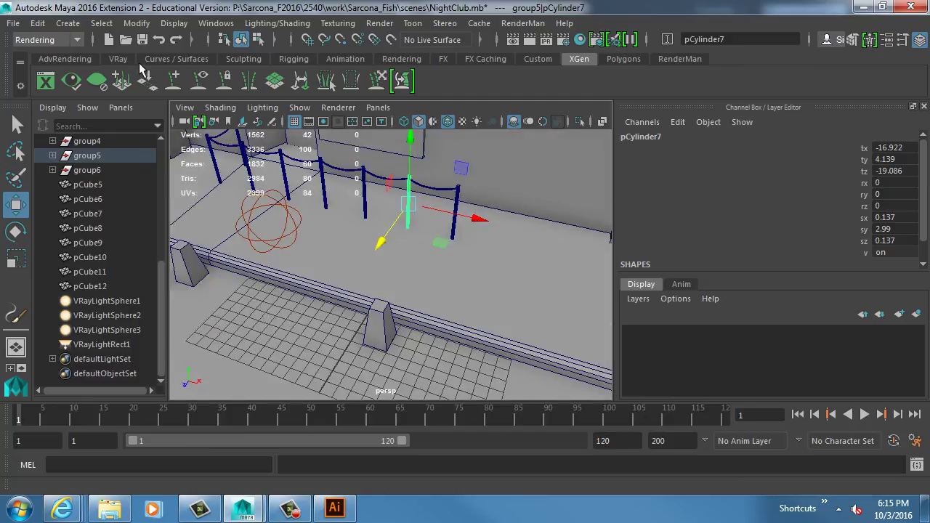
Step: Frame the middle curb pillar again, open and close the attributes, and view its front face
{"action": "left_click", "coordinate": [378, 323]}
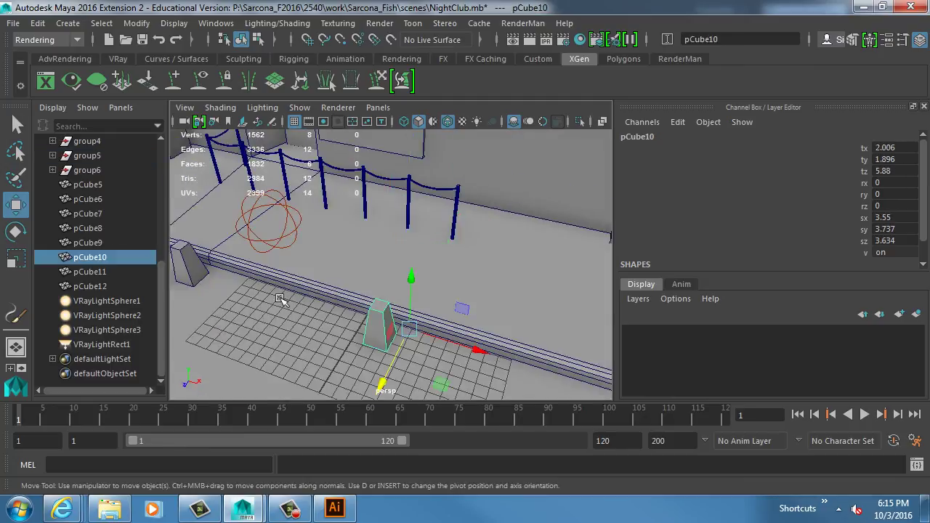
{"action": "key", "text": "f"}
{"action": "key", "text": "ctrl+a"}
{"action": "left_click_drag", "start_coordinate": [380, 316], "coordinate": [401, 303], "text": "alt"}
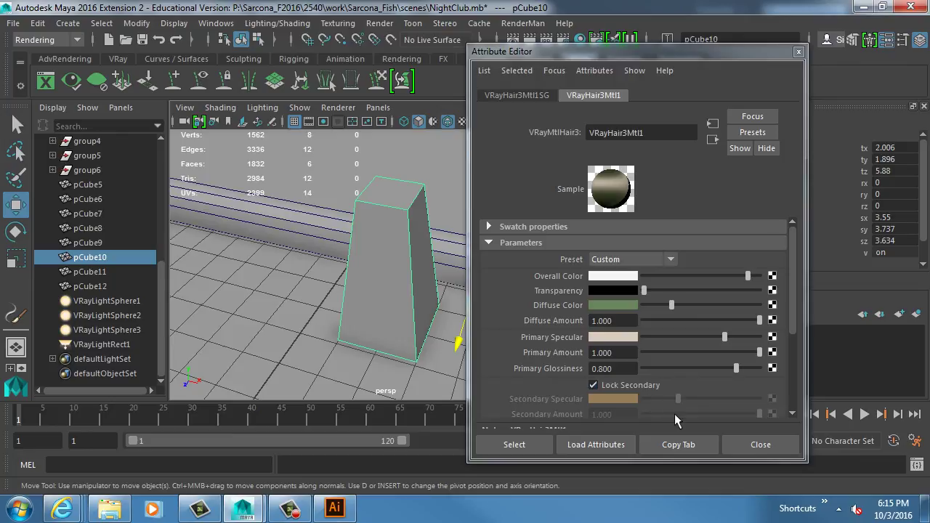
{"action": "left_click", "coordinate": [760, 445]}
{"action": "right_click_drag", "start_coordinate": [564, 298], "coordinate": [645, 289], "text": "alt"}
{"action": "left_click_drag", "start_coordinate": [363, 270], "coordinate": [418, 237], "text": "alt"}
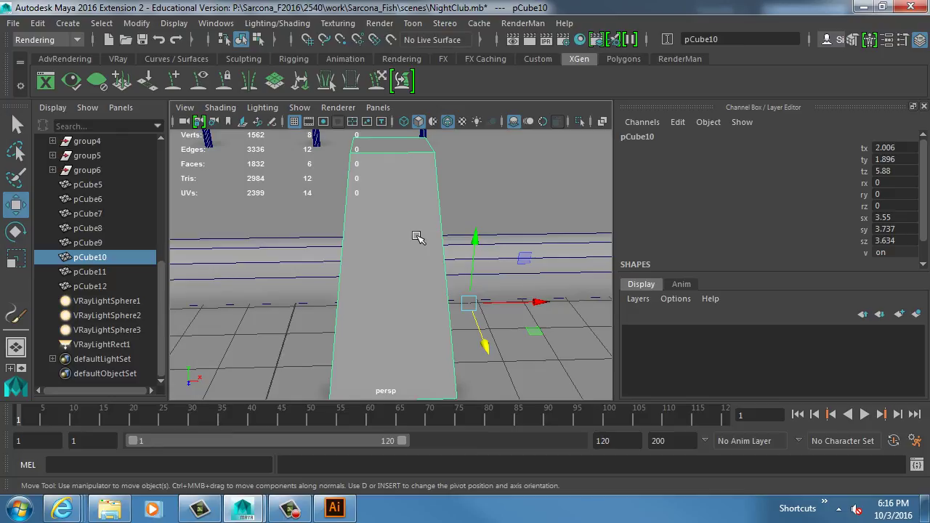
Step: Select and frame the large panel on the wall beside the doorway, viewing it from the front
{"action": "scroll", "coordinate": [322, 224], "scroll_direction": "down", "scroll_amount": 10}
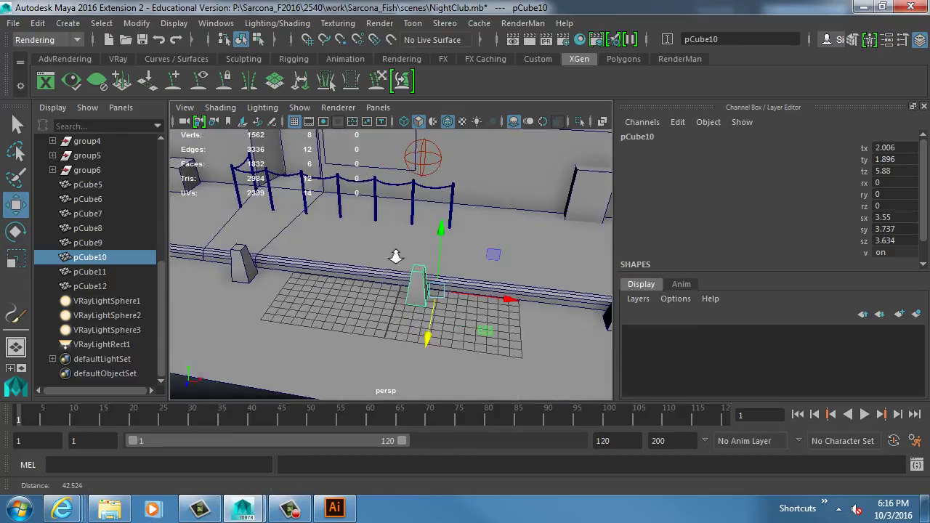
{"action": "left_click_drag", "start_coordinate": [395, 257], "coordinate": [539, 305], "text": "alt"}
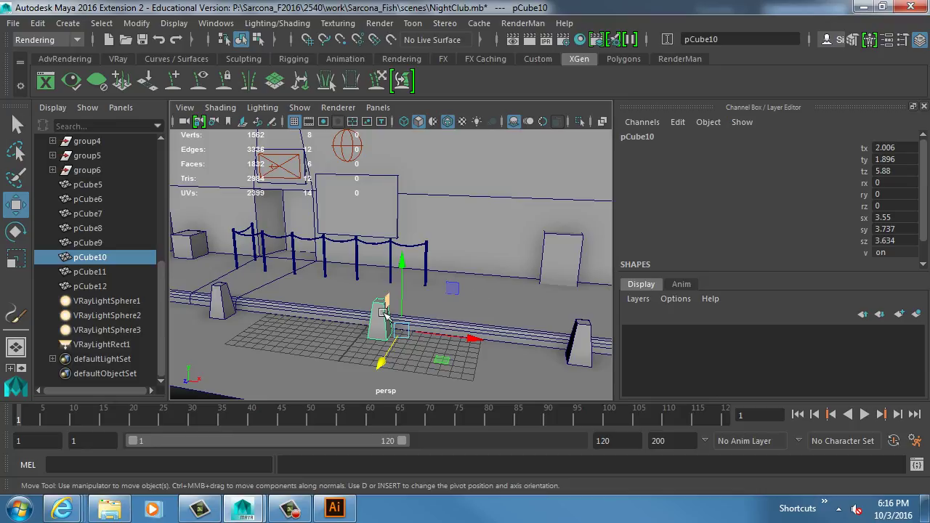
{"action": "left_click_drag", "start_coordinate": [383, 316], "coordinate": [338, 304], "text": "alt"}
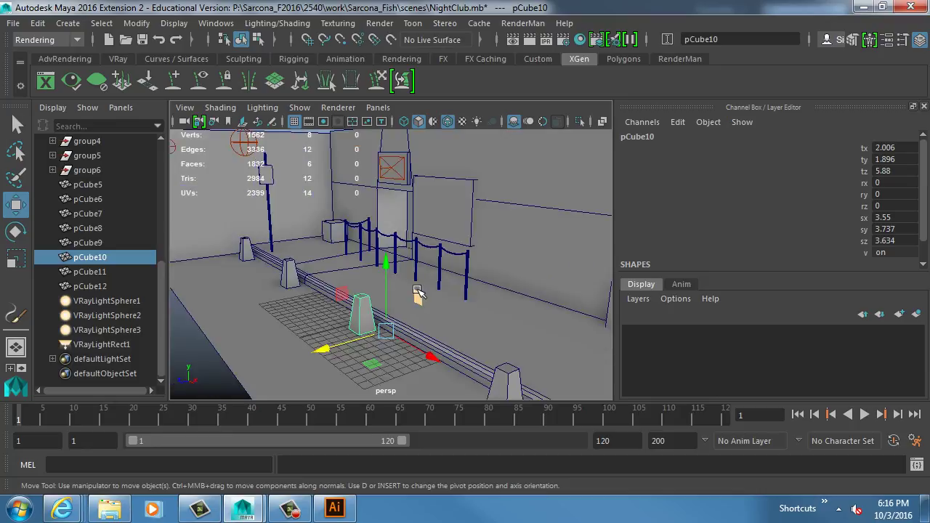
{"action": "left_click", "coordinate": [386, 291]}
{"action": "left_click_drag", "start_coordinate": [347, 286], "coordinate": [372, 229], "text": "alt"}
{"action": "left_click", "coordinate": [356, 209]}
{"action": "key", "text": "f"}
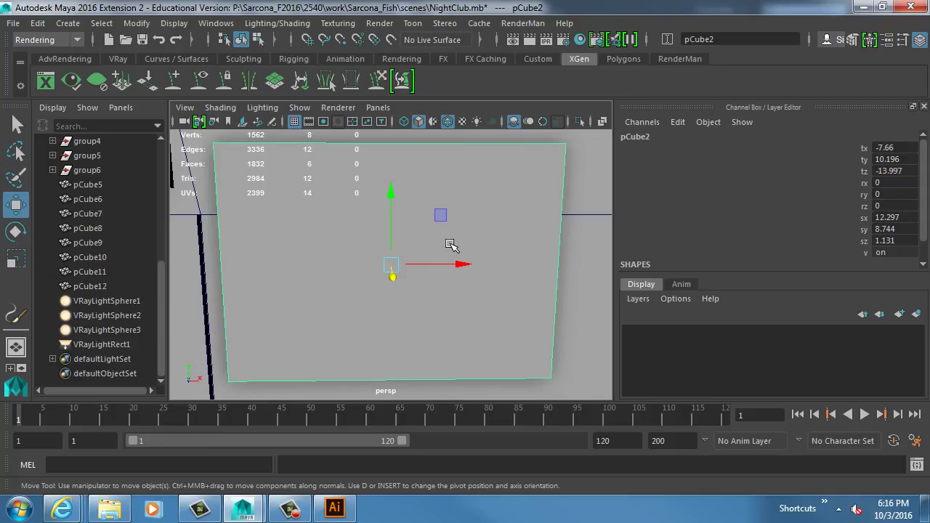
{"action": "left_click_drag", "start_coordinate": [453, 245], "coordinate": [551, 252], "text": "alt"}
{"action": "right_click_drag", "start_coordinate": [552, 256], "coordinate": [550, 167], "text": "shift"}
{"action": "right_click_drag", "start_coordinate": [556, 215], "coordinate": [407, 190], "text": "alt"}
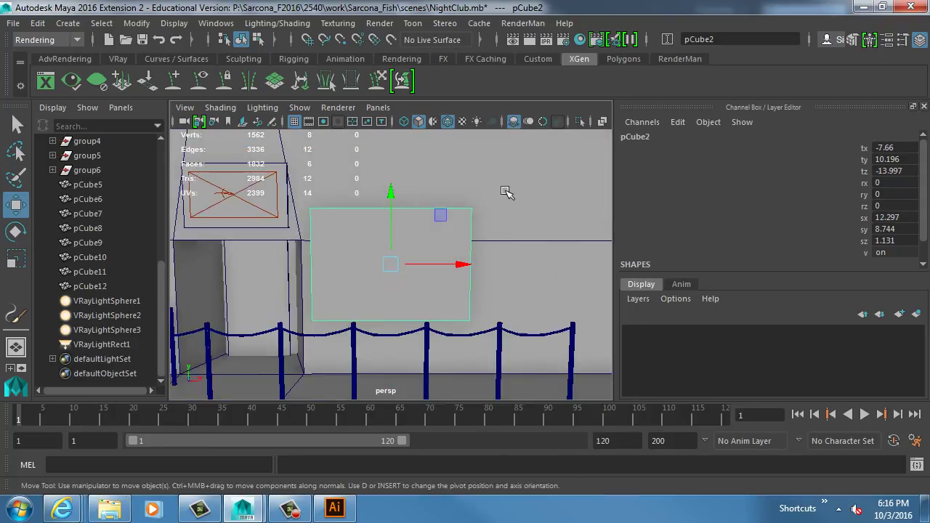
Step: Subtract the wall panel beside the doorway from the building mesh with a Boolean Difference
{"action": "left_click", "coordinate": [505, 191]}
{"action": "left_click", "coordinate": [453, 220], "text": "shift"}
{"action": "key", "text": "space"}
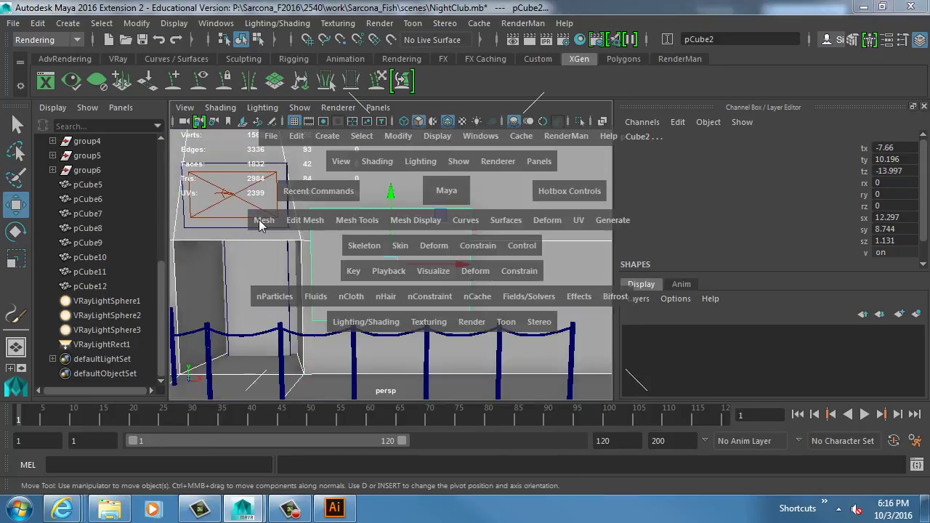
{"action": "left_click", "coordinate": [258, 219]}
{"action": "mouse_move", "coordinate": [327, 260]}
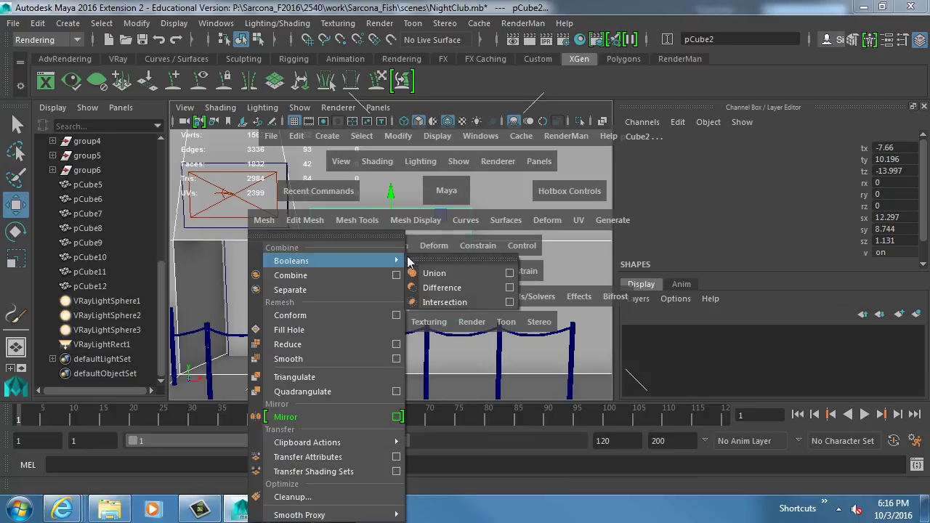
{"action": "left_click", "coordinate": [442, 290]}
{"action": "left_click_drag", "start_coordinate": [501, 280], "coordinate": [569, 149], "text": "alt"}
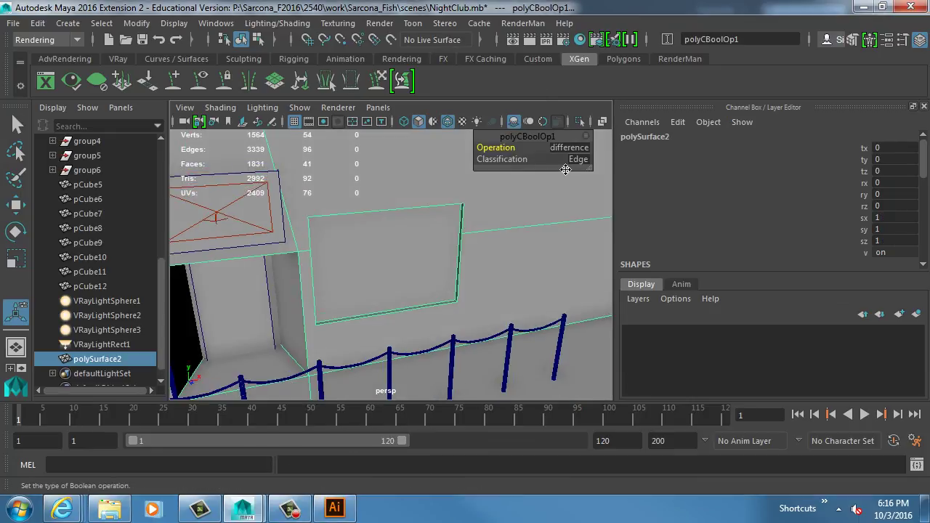
Step: Switch the Boolean operation to union and back to difference, and inspect the recess in the wall
{"action": "left_click", "coordinate": [569, 147]}
{"action": "left_click", "coordinate": [578, 159]}
{"action": "left_click", "coordinate": [568, 147]}
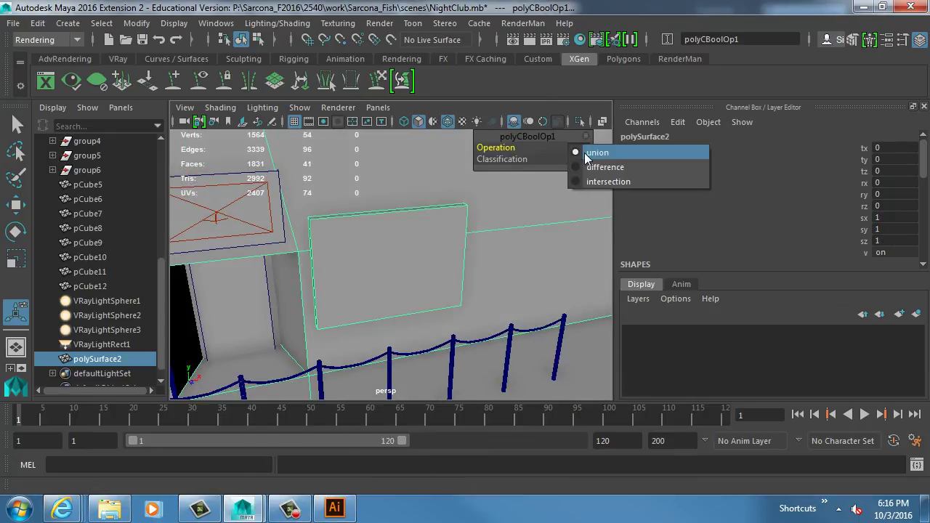
{"action": "left_click", "coordinate": [587, 167]}
{"action": "left_click_drag", "start_coordinate": [465, 170], "coordinate": [432, 211], "text": "alt"}
{"action": "right_click_drag", "start_coordinate": [433, 211], "coordinate": [430, 249]}
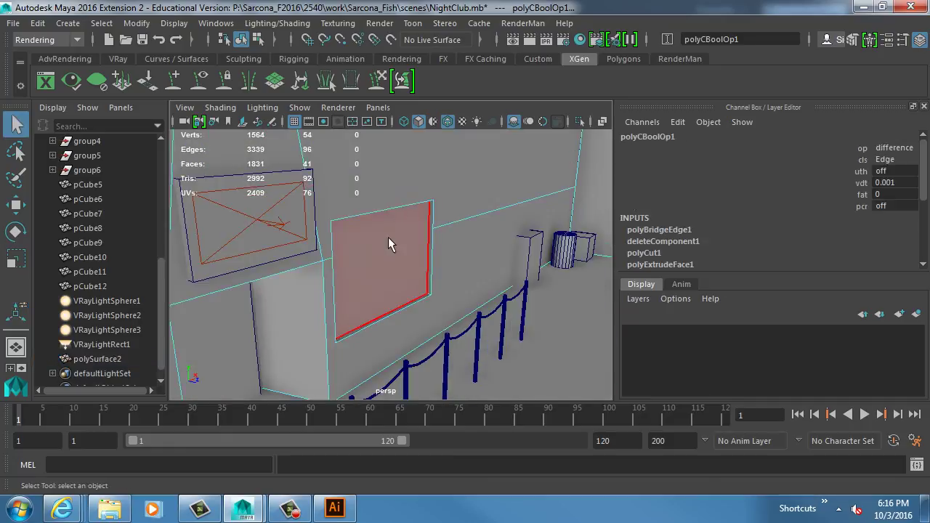
Step: Try deleting the faces at the back of the wall recess, and undo the deletions
{"action": "left_click", "coordinate": [393, 244]}
{"action": "key", "text": "Delete"}
{"action": "left_click_drag", "start_coordinate": [399, 261], "coordinate": [308, 252], "text": "alt"}
{"action": "left_click", "coordinate": [373, 231]}
{"action": "key", "text": "Delete"}
{"action": "key", "text": "ctrl+z"}
{"action": "key", "text": "ctrl+z"}
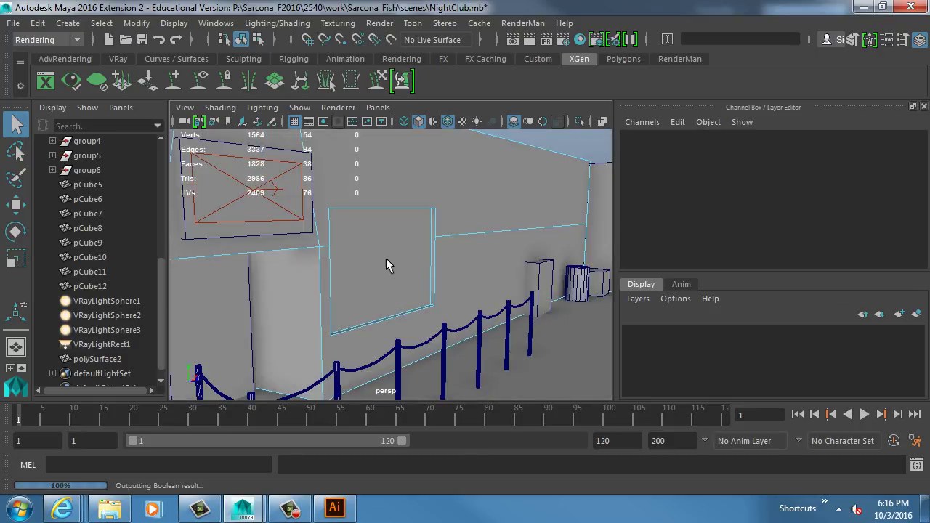
Step: Remove the recess's back face, try moving the building mesh backward along Z, and undo the move
{"action": "left_click_drag", "start_coordinate": [400, 259], "coordinate": [387, 273], "text": "alt"}
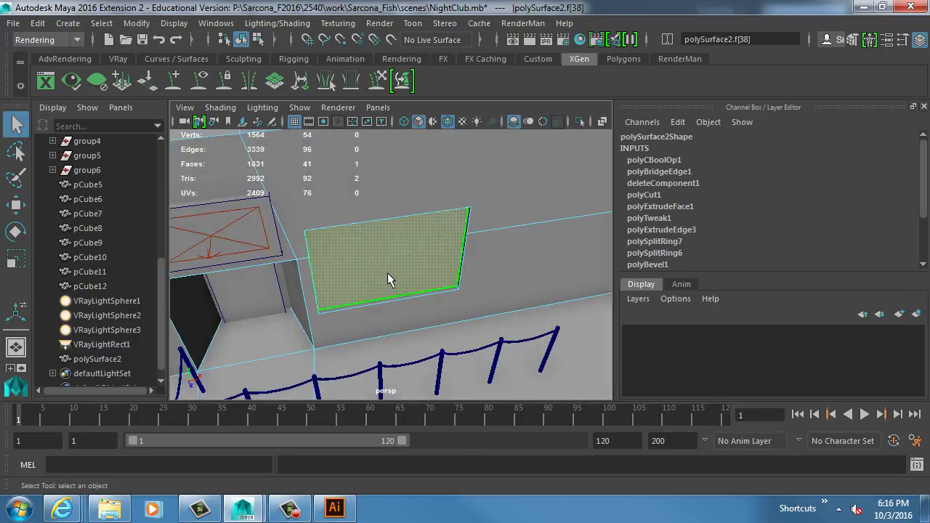
{"action": "key", "text": "ctrl+z"}
{"action": "left_click", "coordinate": [373, 223]}
{"action": "key", "text": "w"}
{"action": "left_click_drag", "start_coordinate": [374, 222], "coordinate": [398, 297], "text": "alt"}
{"action": "middle_click_drag", "start_coordinate": [398, 297], "coordinate": [362, 187]}
{"action": "key", "text": "ctrl+z"}
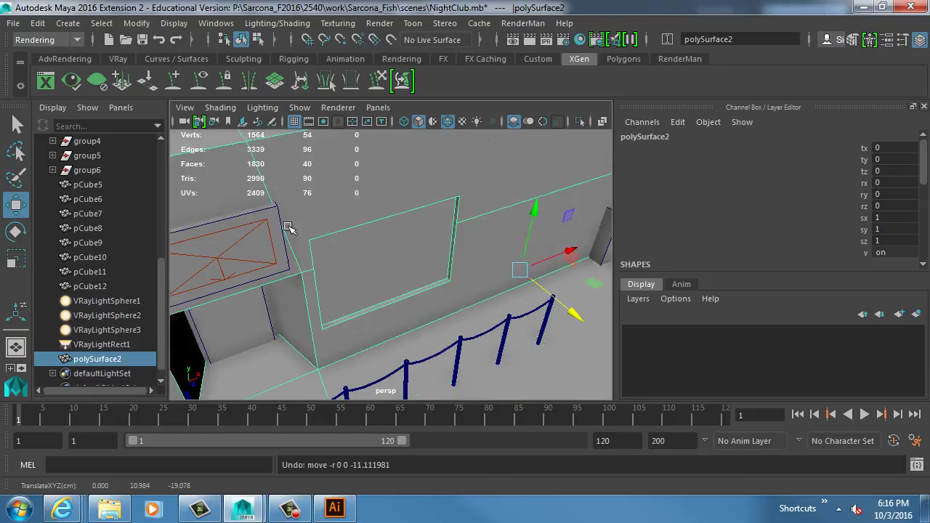
Step: Delete the building's rear face behind the window opening and check the opening from the street side
{"action": "left_click_drag", "start_coordinate": [288, 228], "coordinate": [511, 217], "text": "alt"}
{"action": "scroll", "coordinate": [462, 235], "scroll_direction": "down", "scroll_amount": 8}
{"action": "right_click_drag", "start_coordinate": [374, 259], "coordinate": [369, 302]}
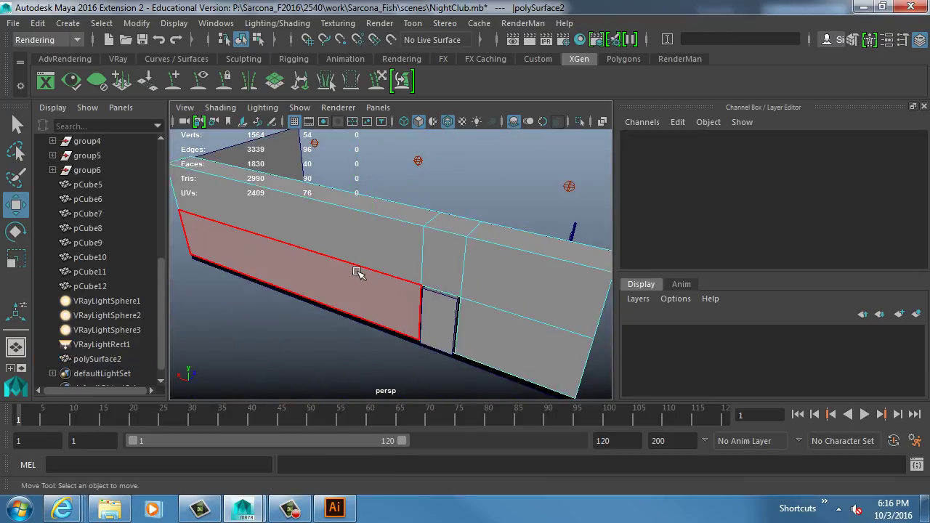
{"action": "left_click", "coordinate": [298, 158]}
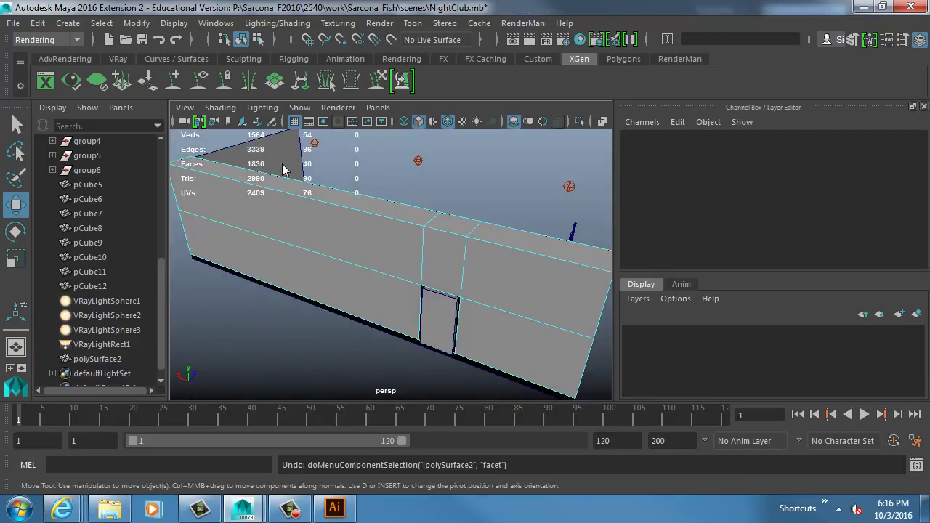
{"action": "left_click", "coordinate": [297, 242]}
{"action": "key", "text": "Delete"}
{"action": "left_click_drag", "start_coordinate": [411, 226], "coordinate": [190, 199], "text": "alt"}
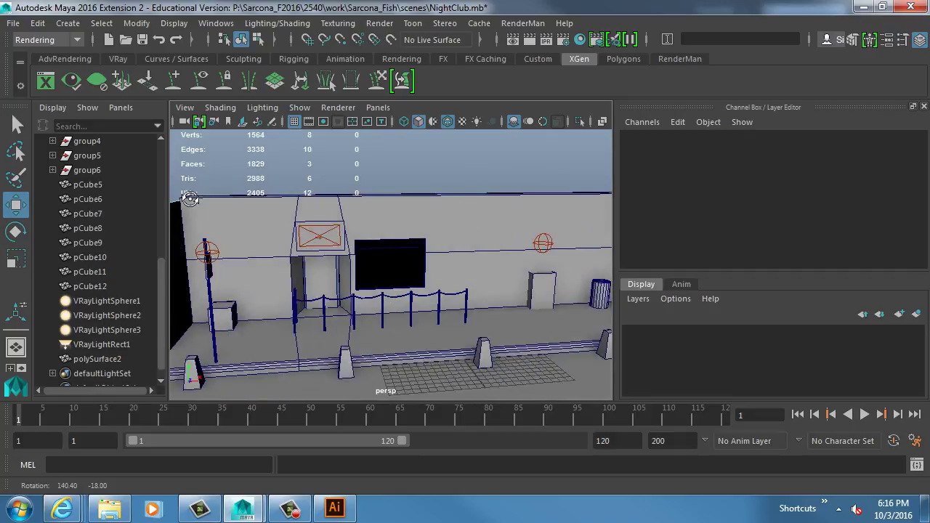
Step: Clear the remaining faces behind the window opening and examine the see-through hole from the front
{"action": "scroll", "coordinate": [389, 243], "scroll_direction": "up", "scroll_amount": 8}
{"action": "left_click_drag", "start_coordinate": [389, 243], "coordinate": [291, 228], "text": "alt"}
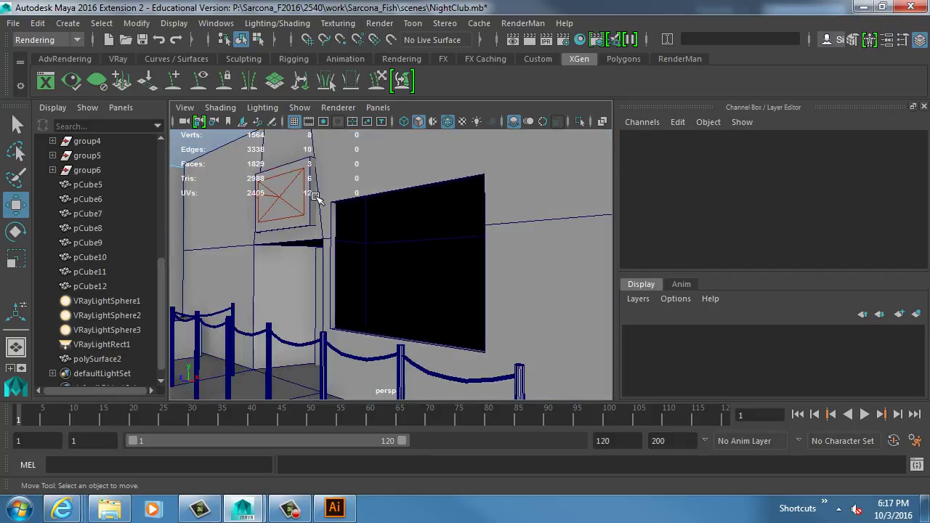
{"action": "left_click", "coordinate": [385, 165]}
{"action": "mouse_move", "coordinate": [415, 178]}
{"action": "left_mouse_down", "text": "alt"}
{"action": "mouse_move", "coordinate": [333, 202]}
{"action": "mouse_move", "coordinate": [478, 220]}
{"action": "mouse_move", "coordinate": [466, 196]}
{"action": "left_mouse_up", "text": "alt"}
{"action": "scroll", "coordinate": [467, 228], "scroll_direction": "up", "scroll_amount": 5}
{"action": "right_click_drag", "start_coordinate": [467, 187], "coordinate": [467, 242]}
{"action": "left_click_drag", "start_coordinate": [461, 210], "coordinate": [514, 312], "text": "alt"}
{"action": "right_click_drag", "start_coordinate": [514, 311], "coordinate": [200, 207], "text": "alt"}
{"action": "left_click_drag", "start_coordinate": [398, 267], "coordinate": [333, 251], "text": "alt"}
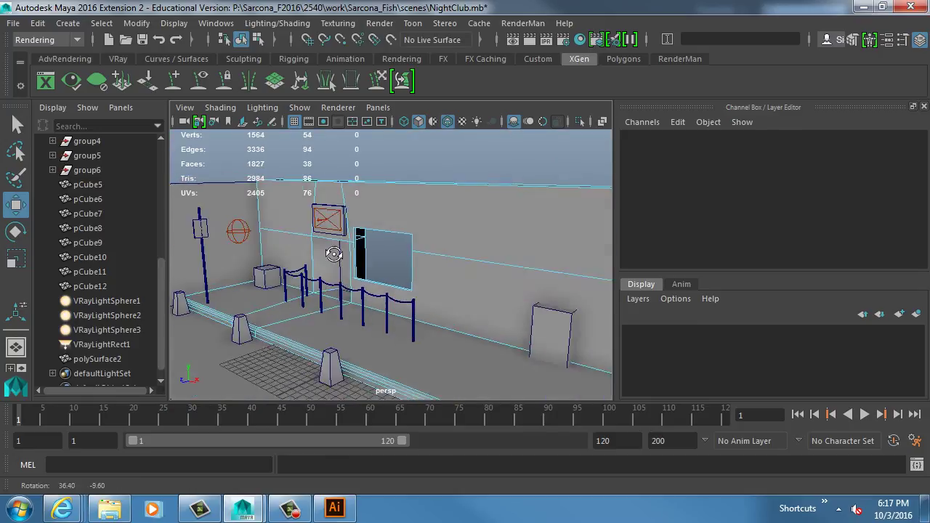
{"action": "right_click_drag", "start_coordinate": [332, 251], "coordinate": [485, 273], "text": "alt"}
Step: Undo the deletion of the faces behind the window opening
{"action": "key", "text": "ctrl+z"}
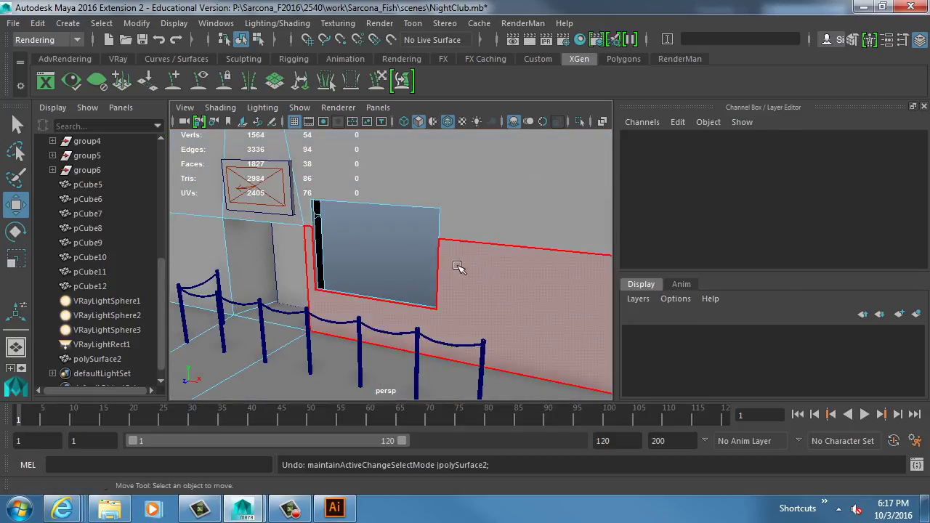
{"action": "left_click", "coordinate": [370, 245]}
{"action": "left_click", "coordinate": [371, 245]}
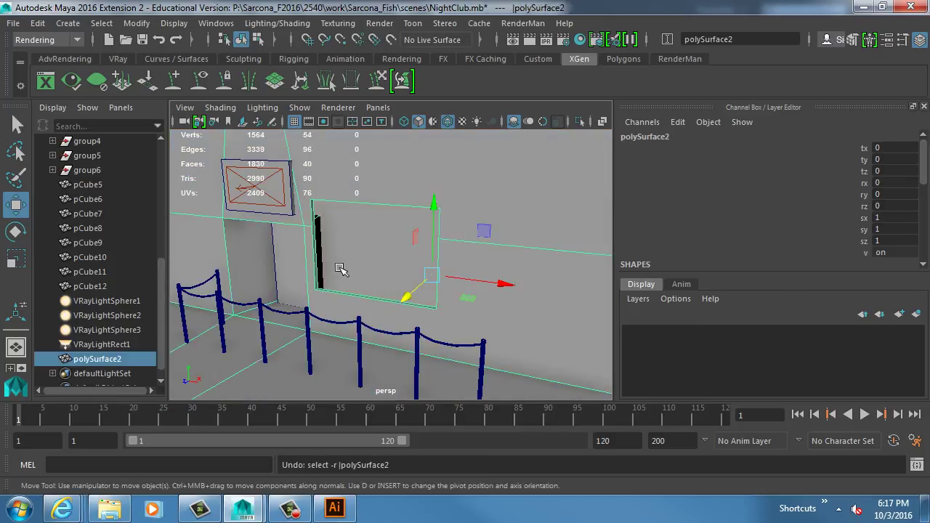
{"action": "left_click_drag", "start_coordinate": [323, 279], "coordinate": [380, 318], "text": "alt"}
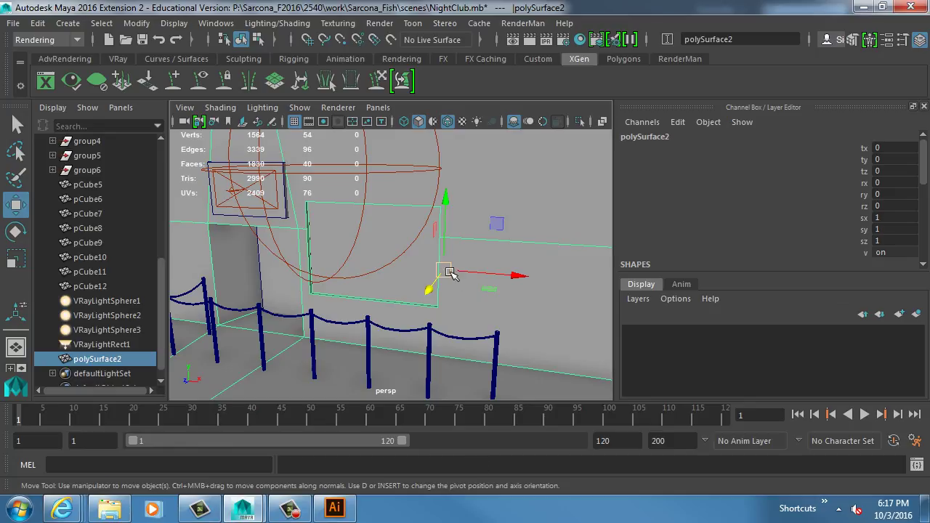
Step: Undo the Boolean operation to restore the wall panel as a separate object
{"action": "key", "text": "ctrl+z"}
{"action": "key", "text": "ctrl+z"}
{"action": "key", "text": "ctrl+z"}
{"action": "left_click_drag", "start_coordinate": [515, 274], "coordinate": [448, 290], "text": "alt"}
{"action": "key", "text": "ctrl+z"}
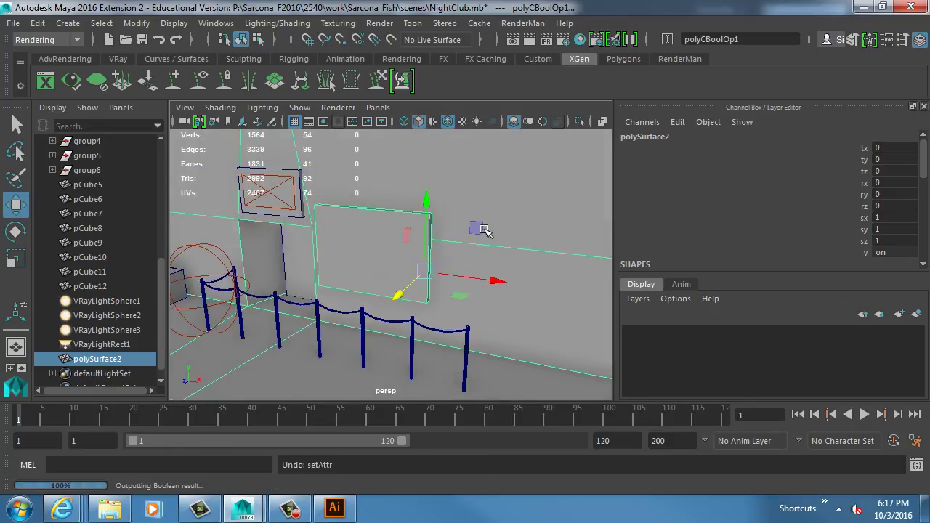
{"action": "key", "text": "ctrl+z"}
{"action": "key", "text": "ctrl+z"}
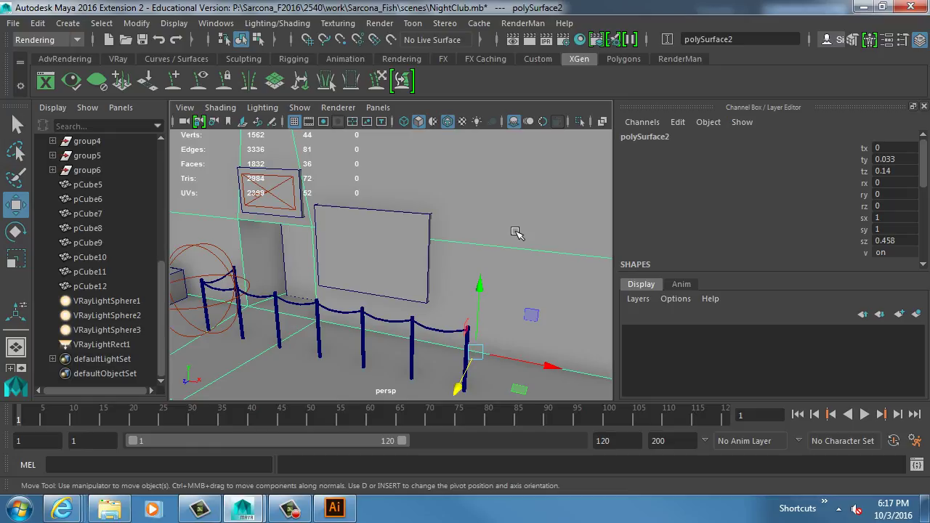
{"action": "key", "text": "ctrl+z"}
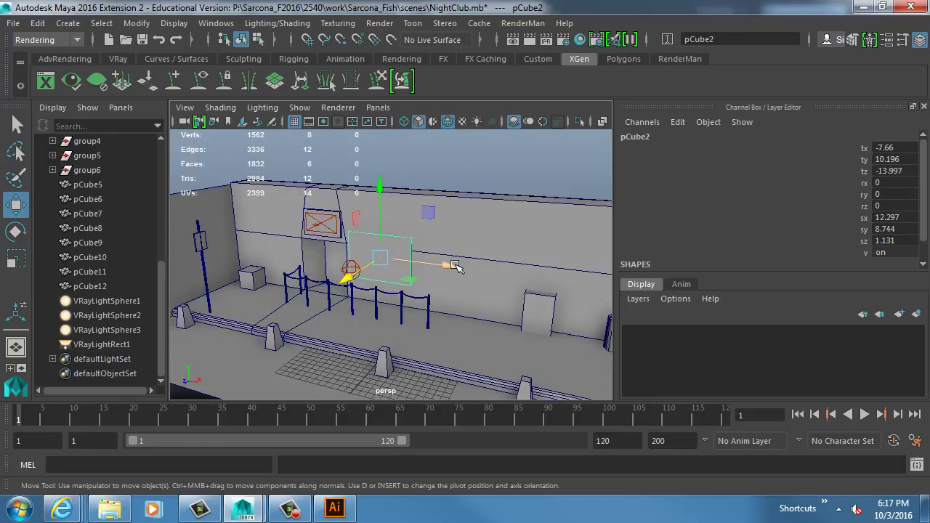
Step: Delete the wall panel beside the doorway, and undo the deletion
{"action": "key", "text": "Delete"}
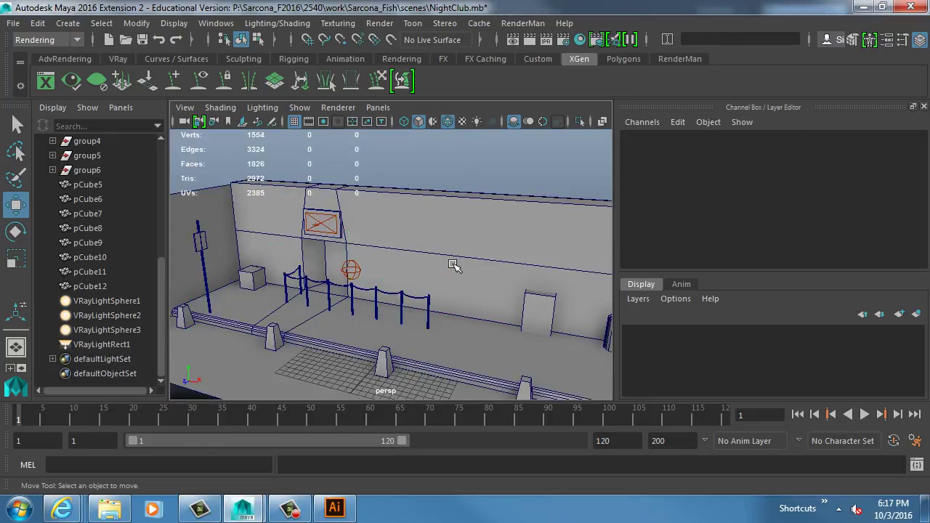
{"action": "key", "text": "ctrl+z"}
{"action": "key", "text": "ctrl+z"}
{"action": "key", "text": "ctrl+z"}
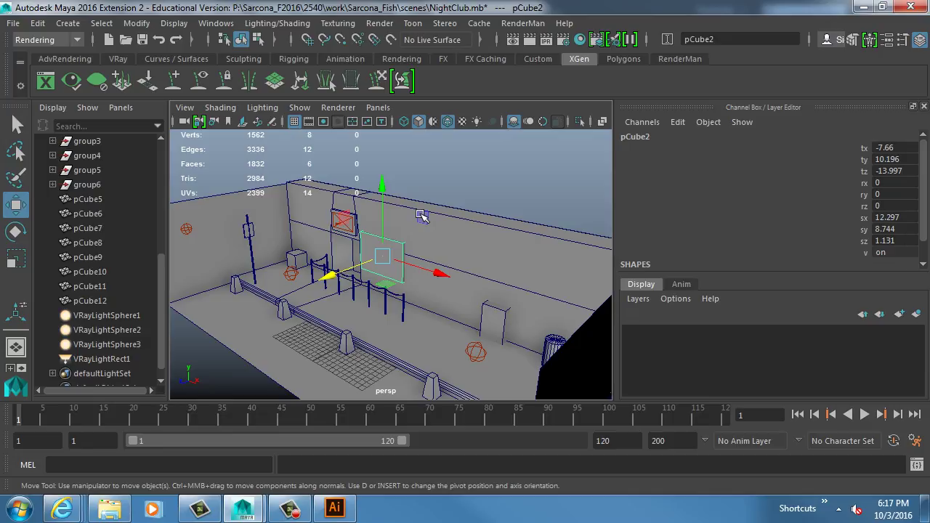
Step: Switch to the Modeling menu set and look over the available mesh tools and mesh editing commands
{"action": "left_click", "coordinate": [49, 41]}
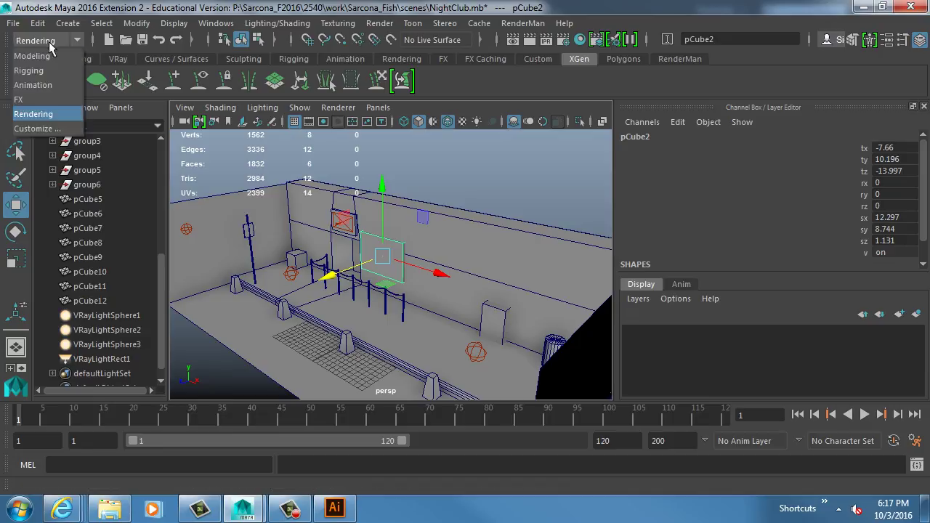
{"action": "left_click", "coordinate": [32, 56]}
{"action": "left_click", "coordinate": [328, 25]}
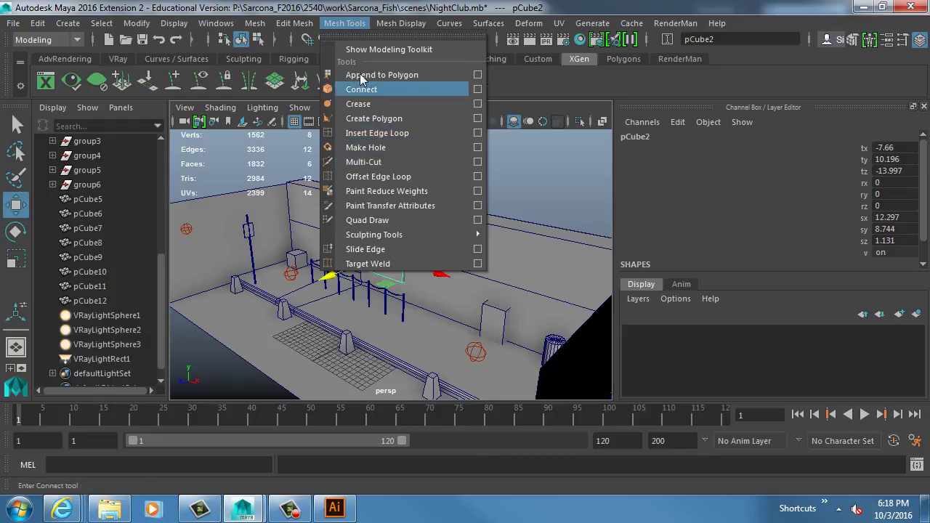
{"action": "mouse_move", "coordinate": [298, 24]}
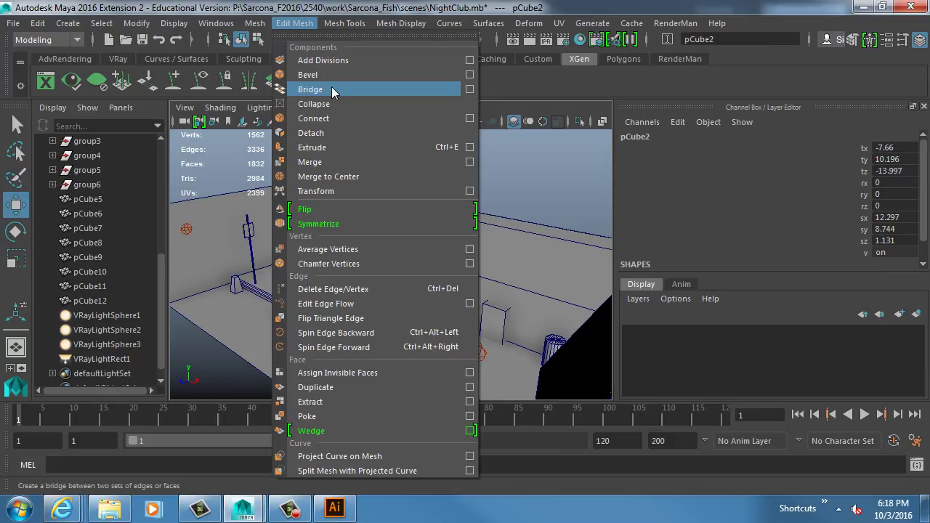
{"action": "mouse_move", "coordinate": [345, 23]}
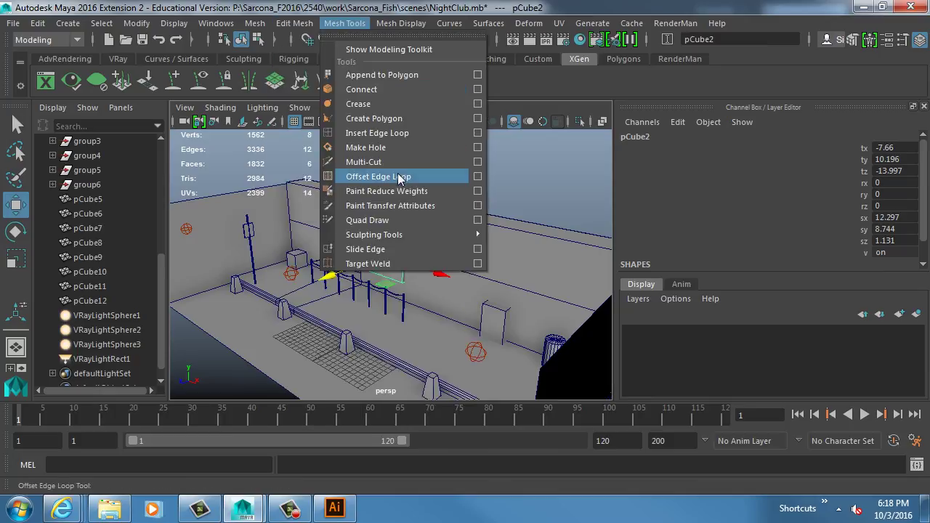
Step: Select and frame the middle curb pillar, view its front face, and return to the rope barrier area
{"action": "left_click", "coordinate": [343, 339]}
{"action": "left_click", "coordinate": [348, 340]}
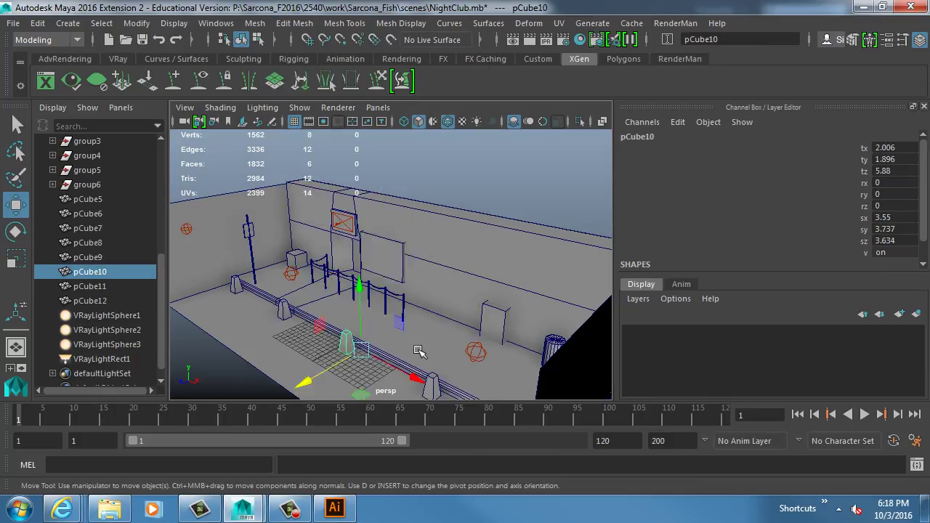
{"action": "key", "text": "f"}
{"action": "left_click_drag", "start_coordinate": [429, 331], "coordinate": [481, 251], "text": "alt"}
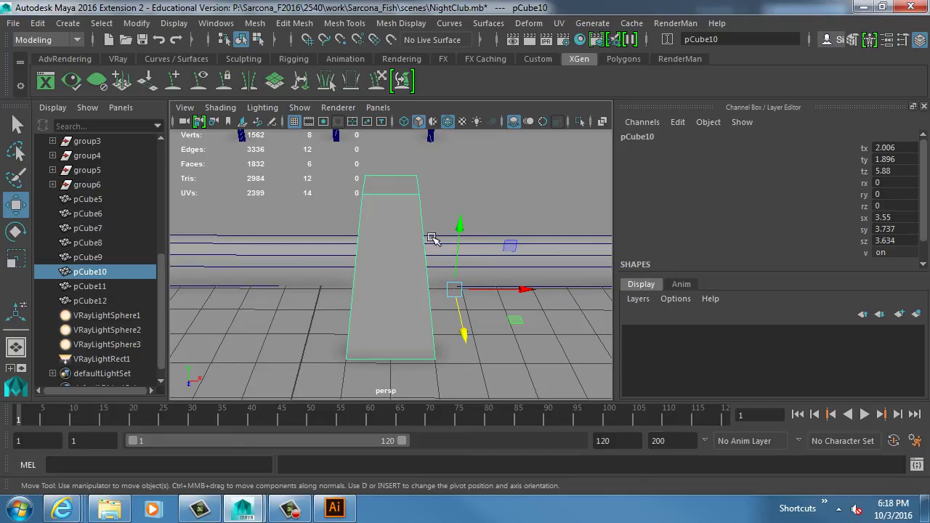
{"action": "right_click_drag", "start_coordinate": [507, 203], "coordinate": [313, 178], "text": "alt"}
{"action": "middle_click_drag", "start_coordinate": [400, 161], "coordinate": [390, 262], "text": "alt"}
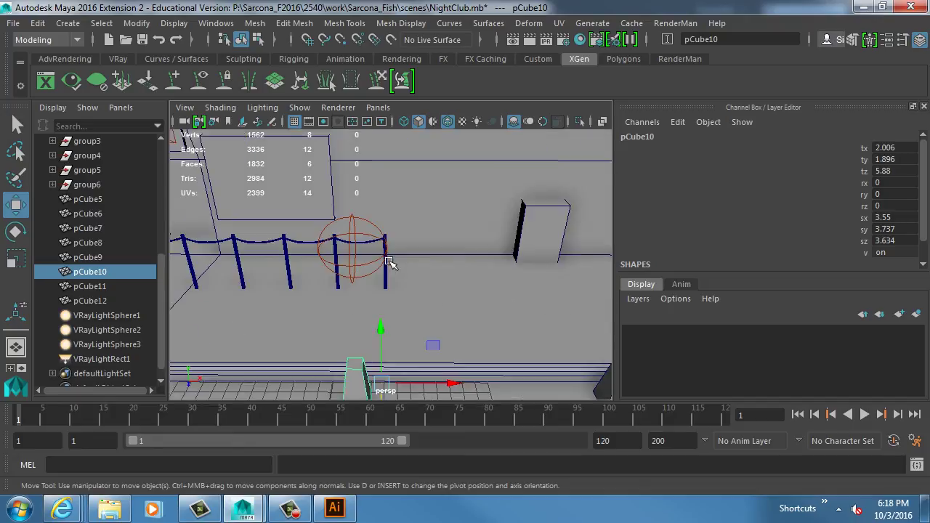
Step: Select and frame the end post of the rope barrier and examine its top and rope joint up close
{"action": "left_click", "coordinate": [386, 271]}
{"action": "key", "text": "f"}
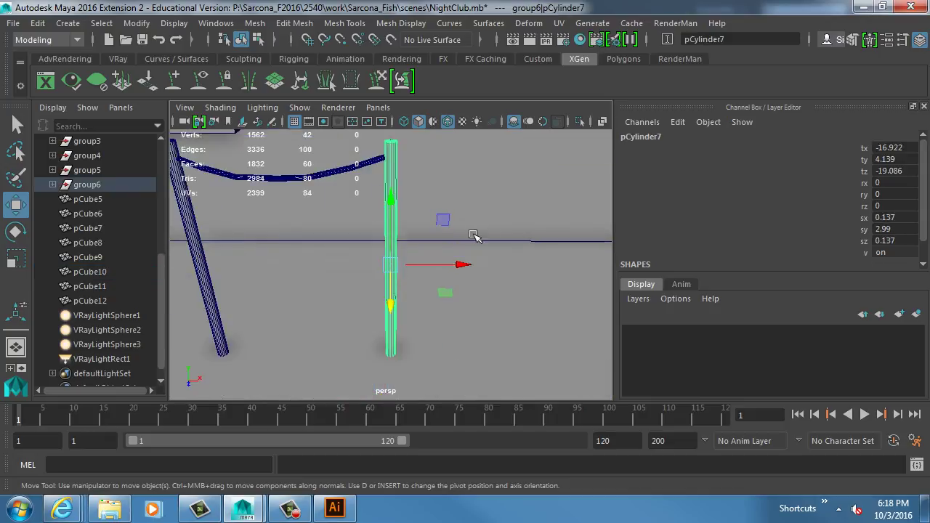
{"action": "left_click_drag", "start_coordinate": [473, 235], "coordinate": [401, 228], "text": "alt"}
{"action": "middle_click_drag", "start_coordinate": [400, 228], "coordinate": [402, 326], "text": "alt"}
{"action": "right_click_drag", "start_coordinate": [402, 326], "coordinate": [556, 336], "text": "alt"}
{"action": "middle_click_drag", "start_coordinate": [448, 279], "coordinate": [441, 311], "text": "alt"}
{"action": "right_click_drag", "start_coordinate": [442, 311], "coordinate": [516, 313], "text": "alt"}
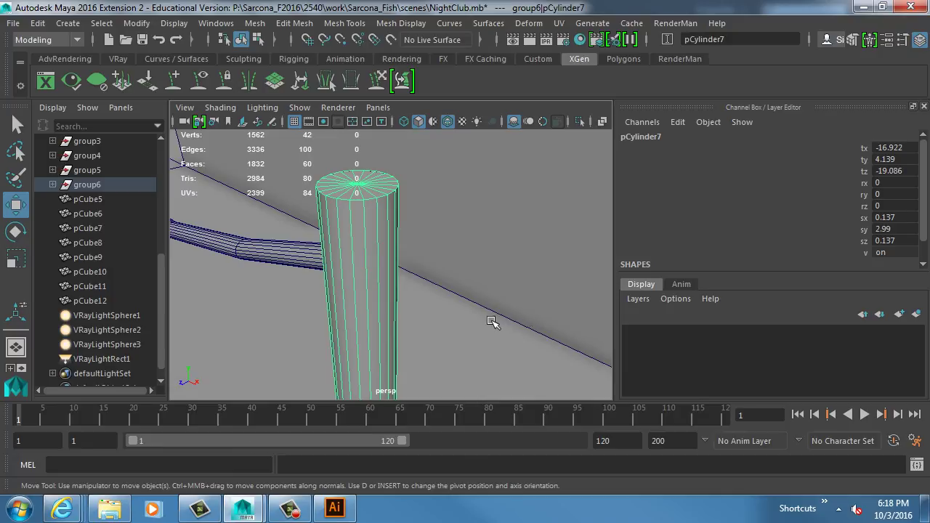
Step: Switch to the Bing image search in the browser and search for "vinyl rope"
{"action": "mouse_move", "coordinate": [64, 508]}
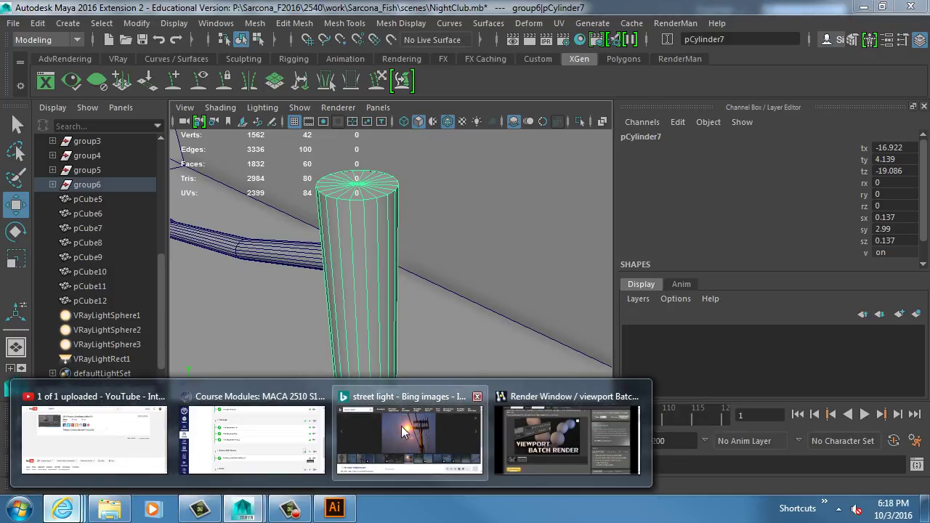
{"action": "left_click", "coordinate": [378, 429]}
{"action": "left_click", "coordinate": [178, 82]}
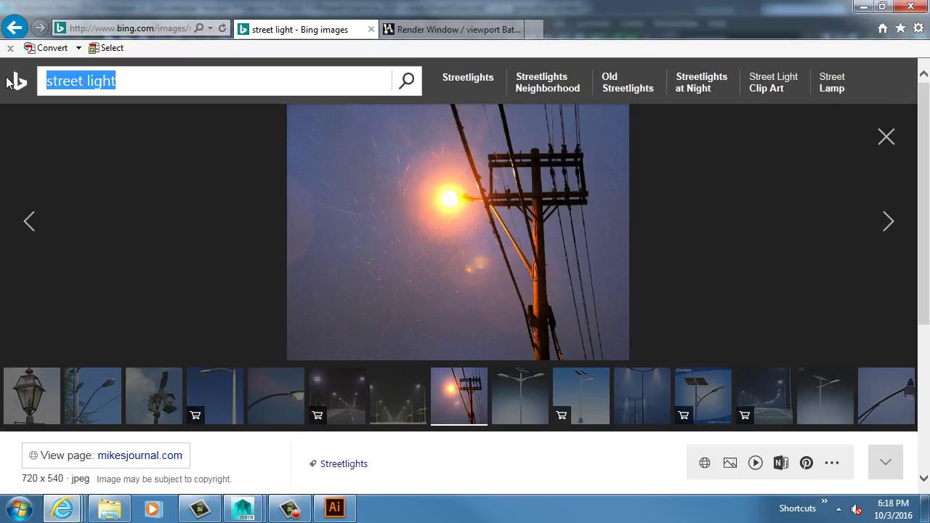
{"action": "type", "text": "vinyl rope"}
{"action": "key", "text": "Return"}
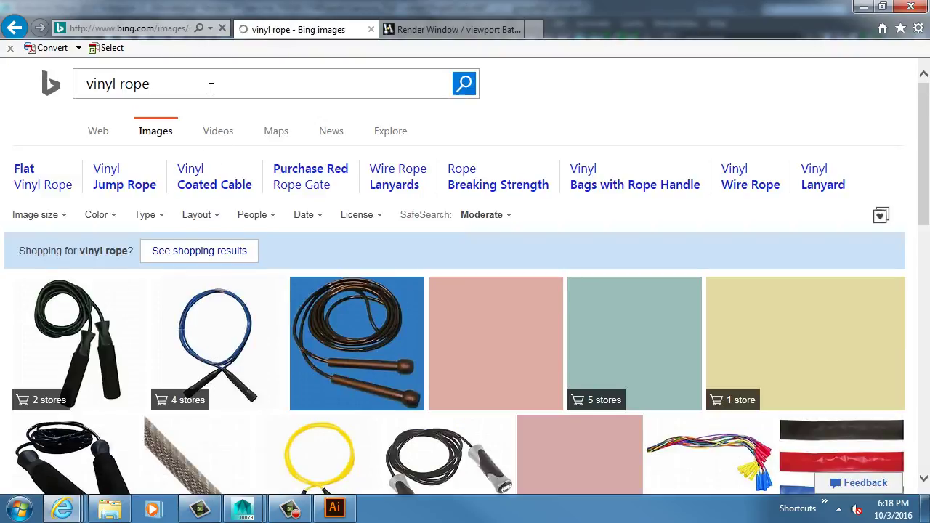
Step: Search the images for "velvet rope" and preview a picture of two silver posts with a red rope
{"action": "key", "text": "Home"}
{"action": "key", "text": "Delete"}
{"action": "key", "text": "Delete"}
{"action": "key", "text": "Delete"}
{"action": "key", "text": "Delete"}
{"action": "key", "text": "Delete"}
{"action": "type", "text": "velv"}
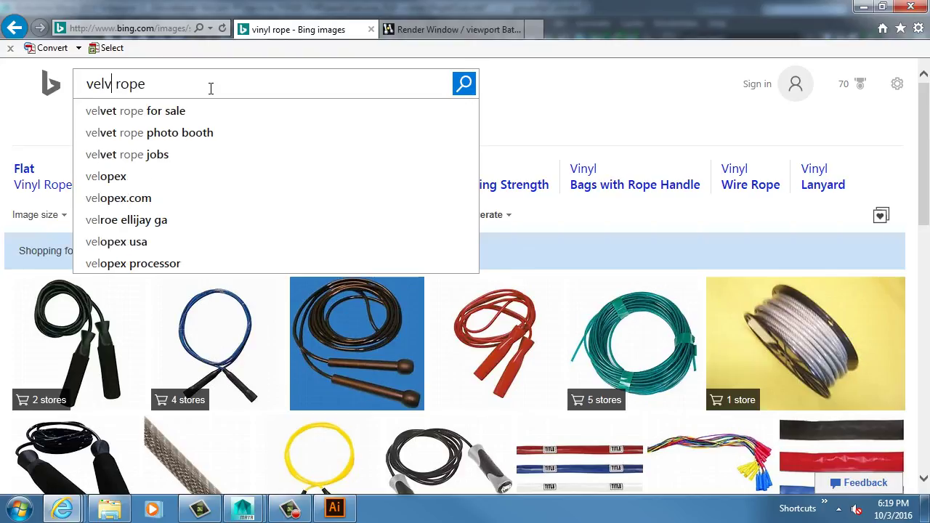
{"action": "type", "text": "et"}
{"action": "key", "text": "Return"}
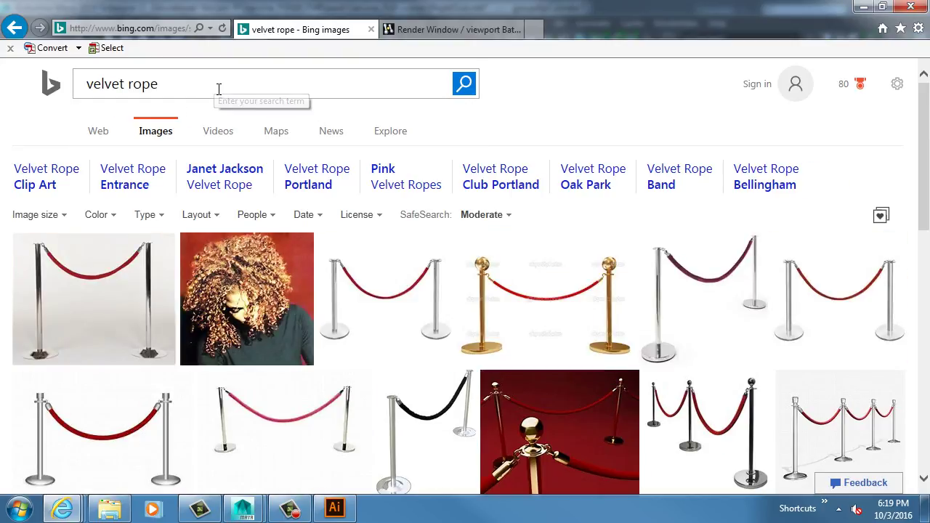
{"action": "mouse_move", "coordinate": [478, 285]}
{"action": "mouse_move", "coordinate": [356, 287]}
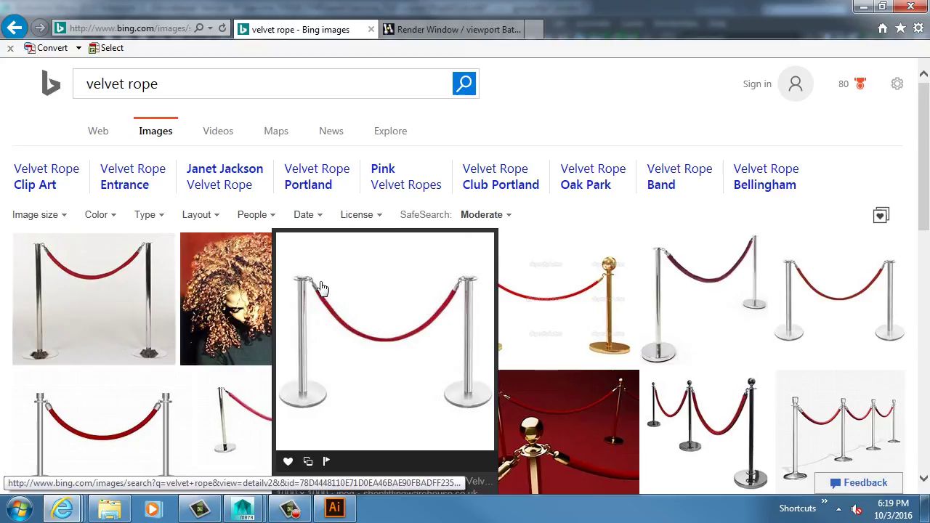
Step: Open the source image of the three chrome ball-top posts with red ropes, examine its rope hooks enlarged, and close it
{"action": "mouse_move", "coordinate": [526, 289]}
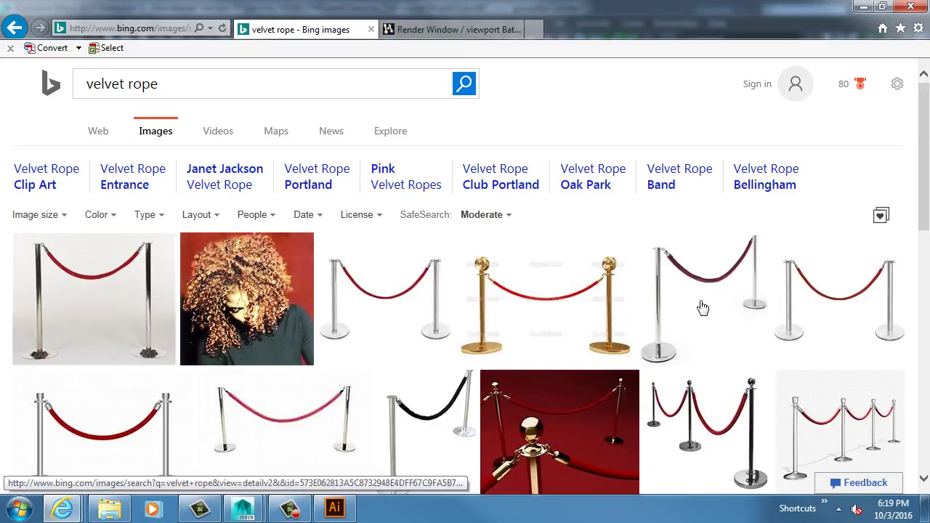
{"action": "left_click", "coordinate": [686, 428]}
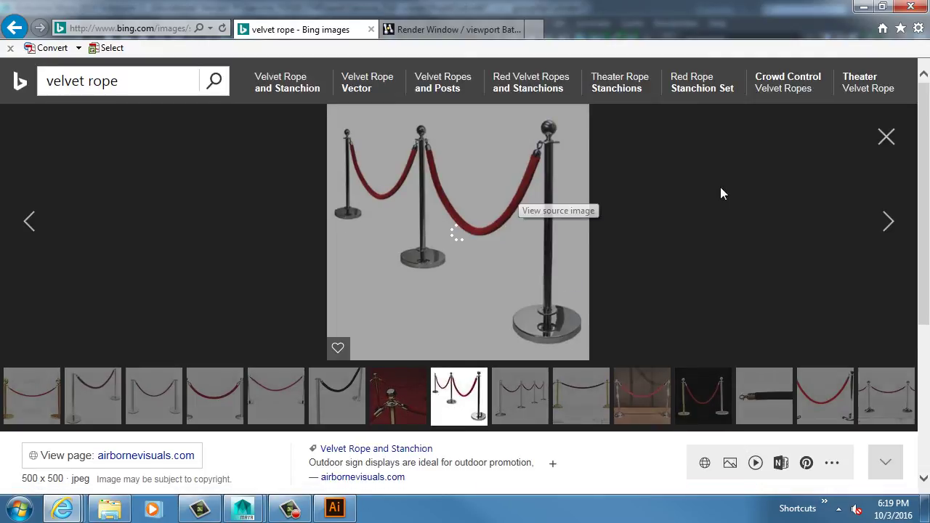
{"action": "left_click", "coordinate": [511, 209]}
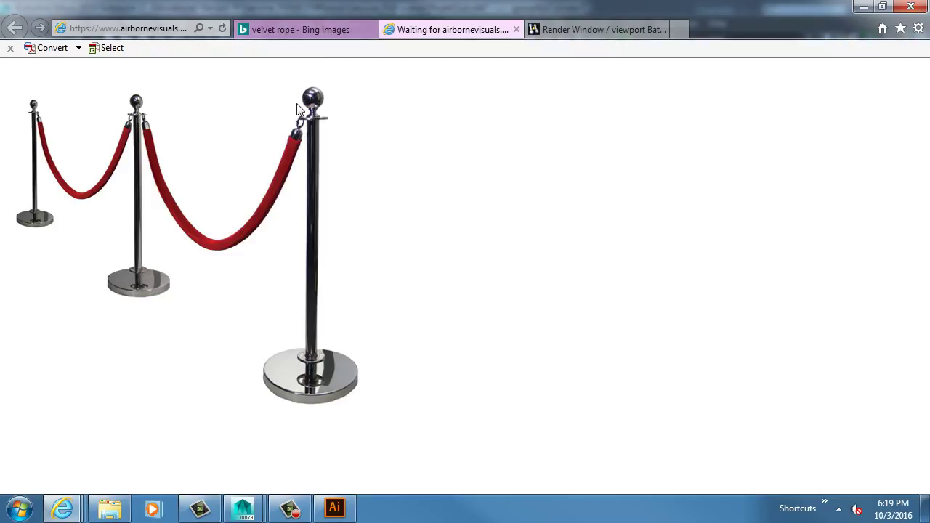
{"action": "scroll", "coordinate": [322, 138], "scroll_direction": "up", "scroll_amount": 3, "text": "ctrl"}
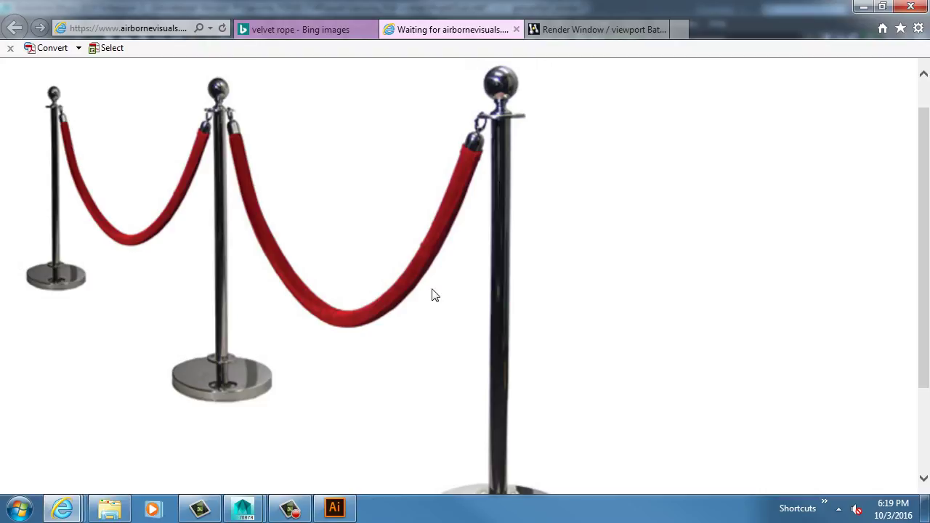
{"action": "key", "text": "ctrl+w"}
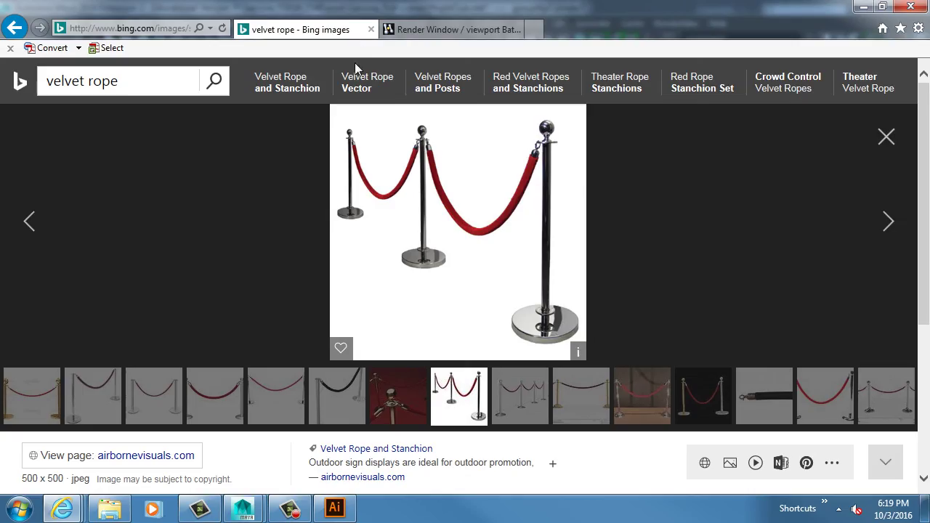
Step: Browse through the following velvet rope image results and compare the post tops, bases and rope end fittings
{"action": "key", "text": "Right"}
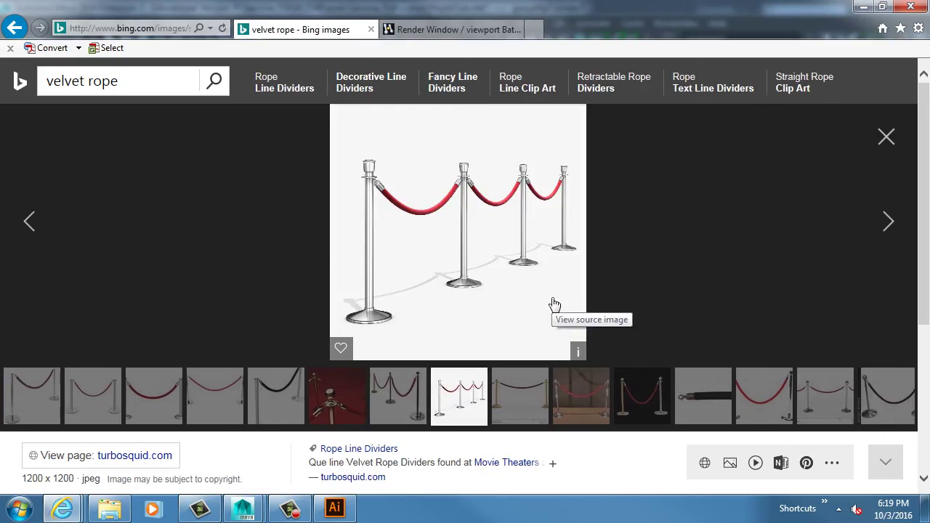
{"action": "key", "text": "Right"}
{"action": "key", "text": "Right"}
{"action": "key", "text": "Right"}
{"action": "key", "text": "Right"}
{"action": "key", "text": "Right"}
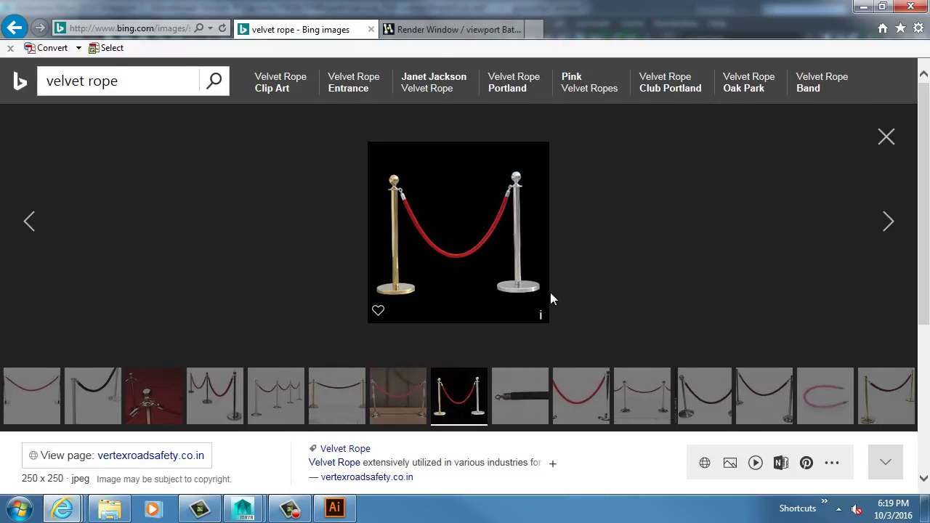
{"action": "key", "text": "Right"}
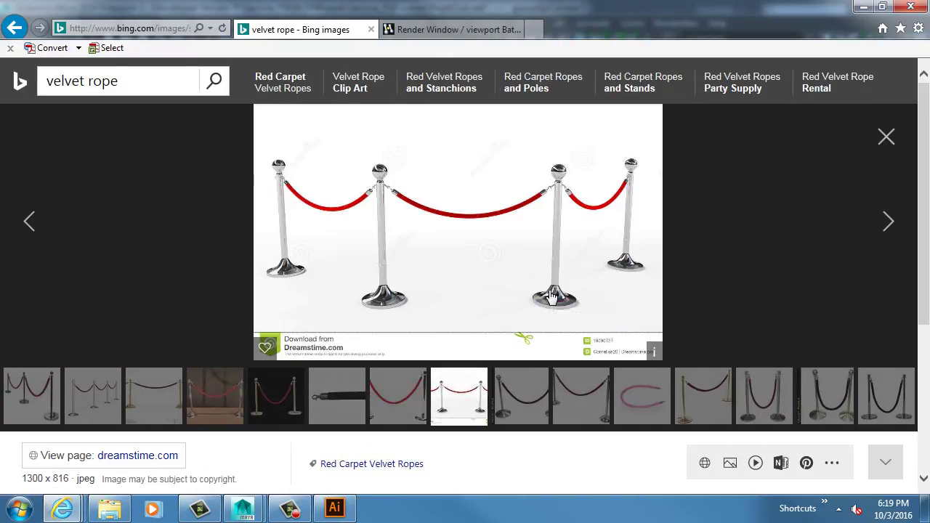
{"action": "key", "text": "Right"}
{"action": "key", "text": "Right"}
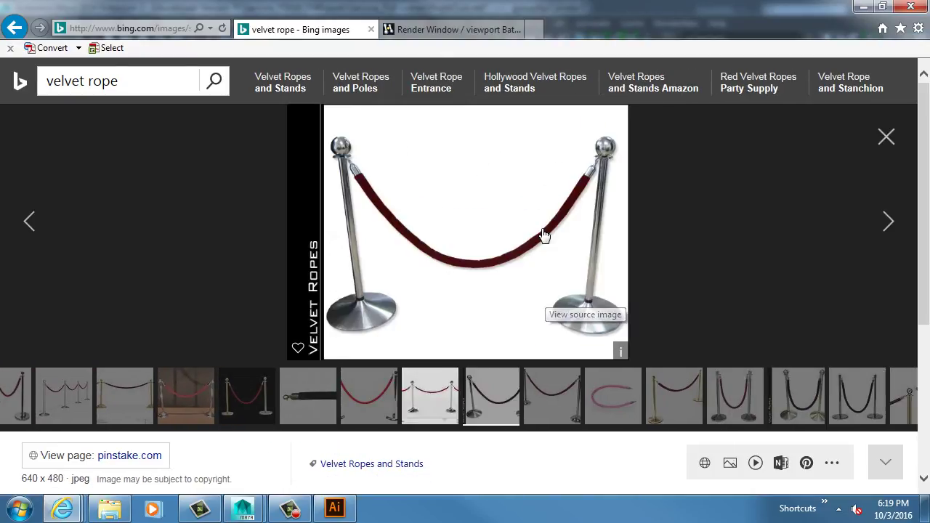
Step: Switch back to the nightclub scene in Maya and examine the rope barrier up close and within the whole set
{"action": "key", "text": "alt+Tab"}
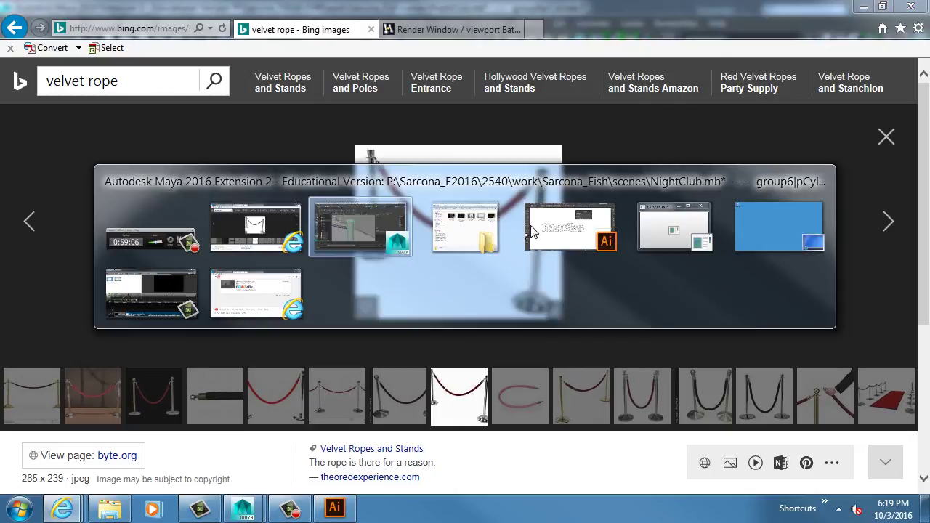
{"action": "scroll", "coordinate": [518, 245], "scroll_direction": "down", "scroll_amount": 10}
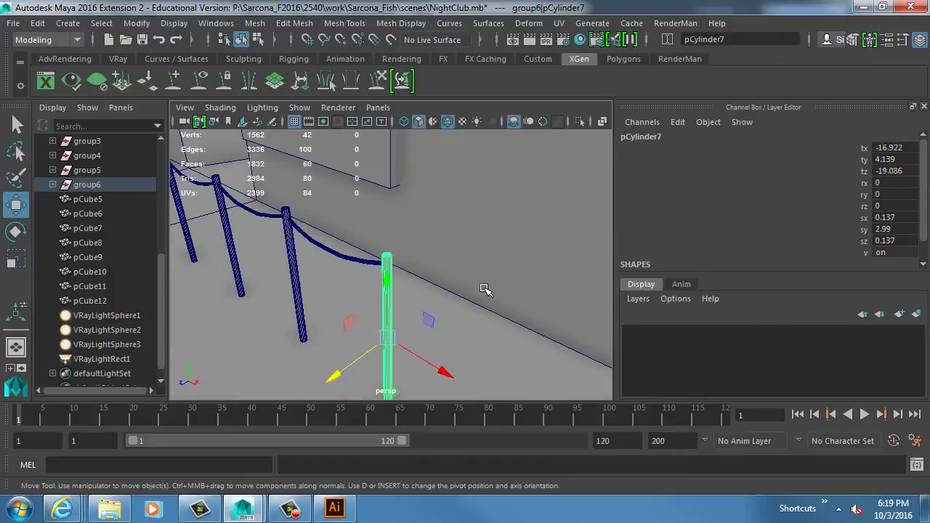
{"action": "left_click_drag", "start_coordinate": [390, 270], "coordinate": [478, 257], "text": "alt"}
{"action": "scroll", "coordinate": [429, 258], "scroll_direction": "up", "scroll_amount": 4}
{"action": "scroll", "coordinate": [478, 257], "scroll_direction": "up", "scroll_amount": 3}
{"action": "middle_click_drag", "start_coordinate": [485, 264], "coordinate": [467, 268], "text": "alt"}
{"action": "left_click_drag", "start_coordinate": [467, 268], "coordinate": [425, 263], "text": "alt"}
{"action": "scroll", "coordinate": [405, 336], "scroll_direction": "down", "scroll_amount": 5}
{"action": "scroll", "coordinate": [409, 303], "scroll_direction": "down", "scroll_amount": 4}
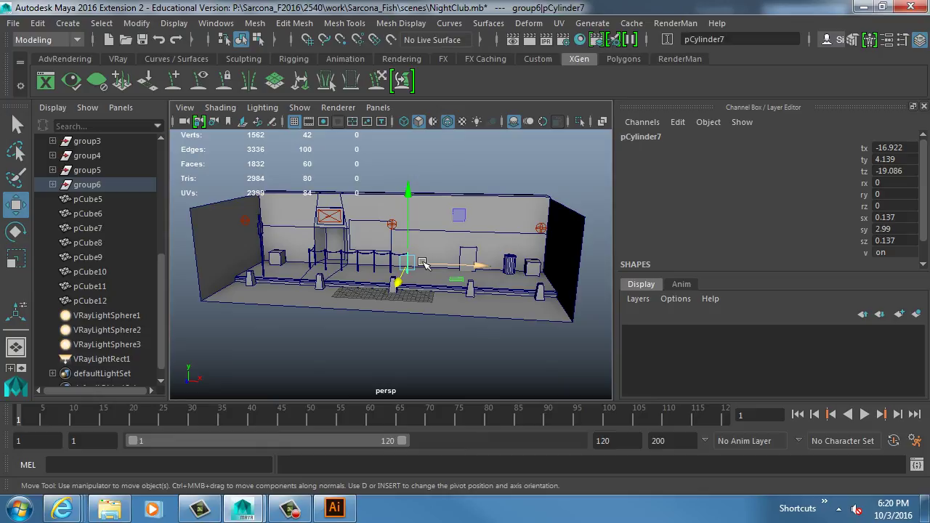